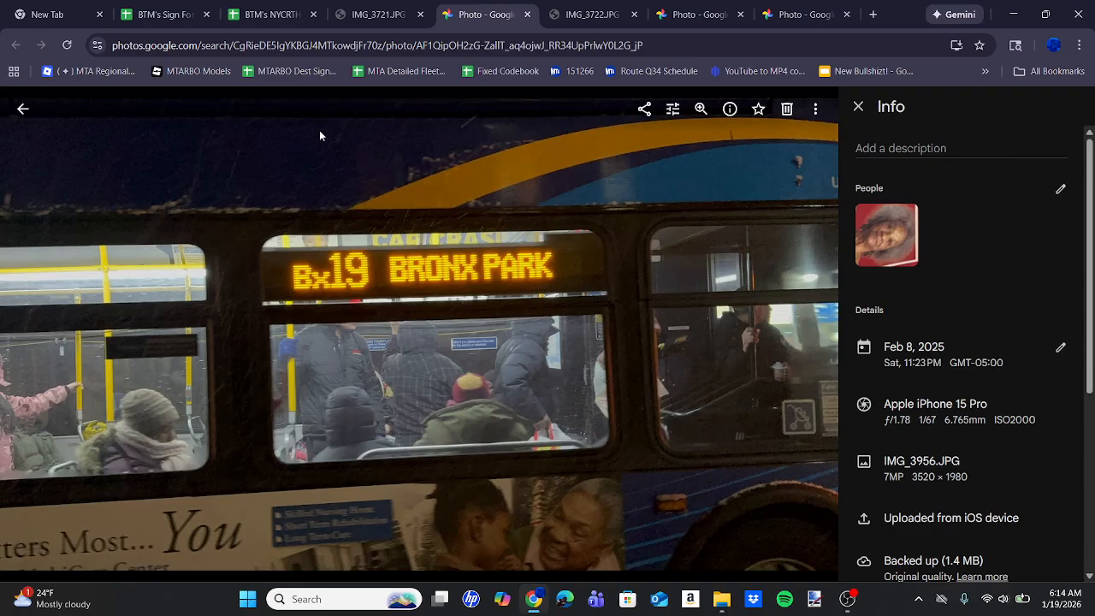
# View the reference photo of the bus's rear Bx19 sign, and switch to the blank canvas in Paint.NET.
pyautogui.click(804, 14)
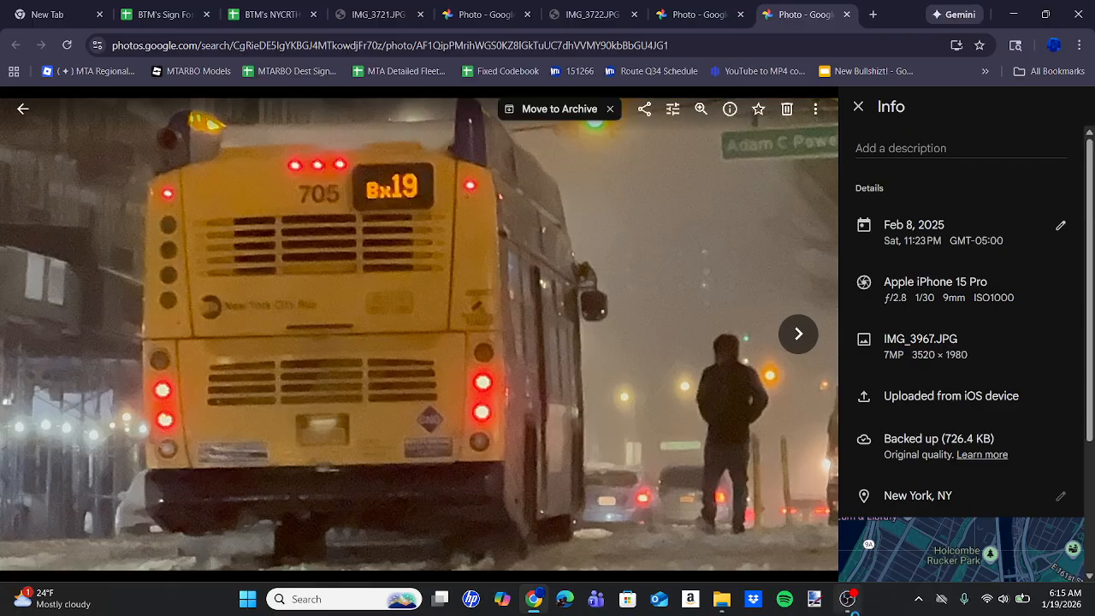
pyautogui.click(823, 610)
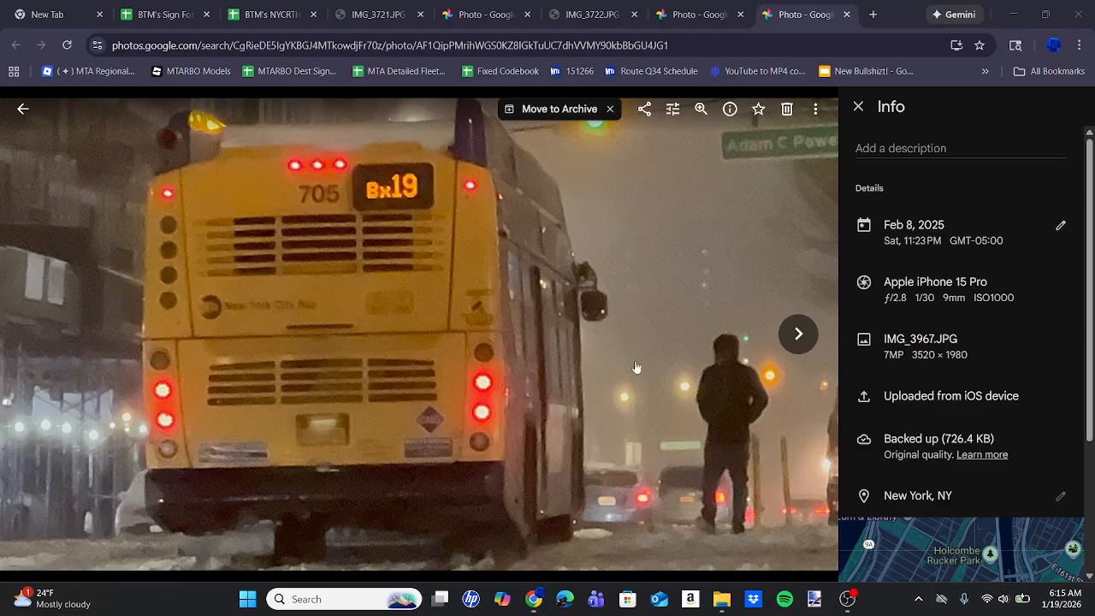
pyautogui.click(39, 4)
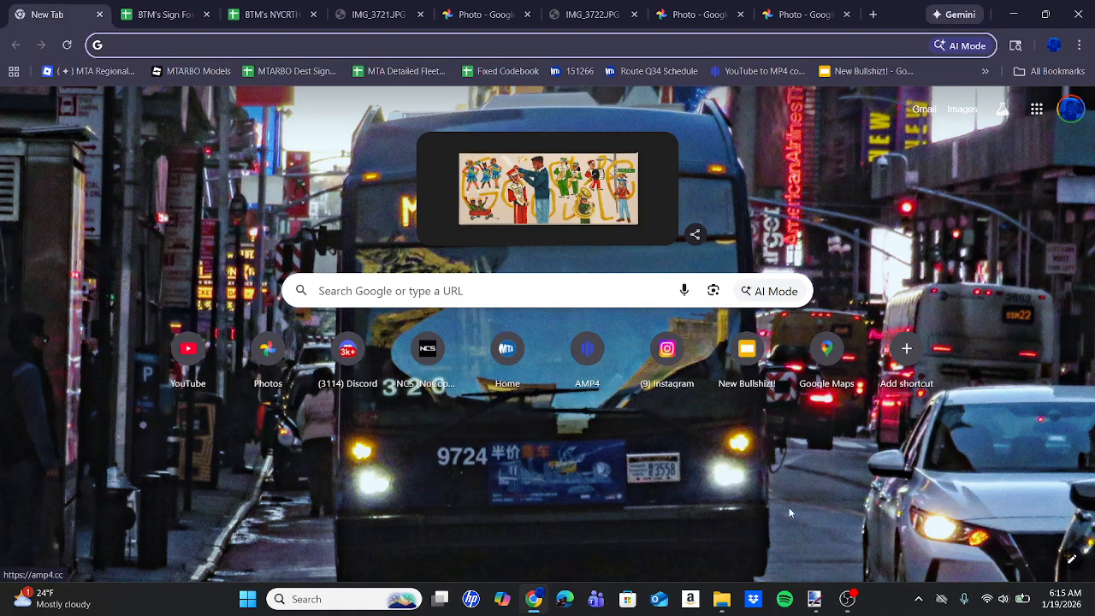
pyautogui.click(817, 602)
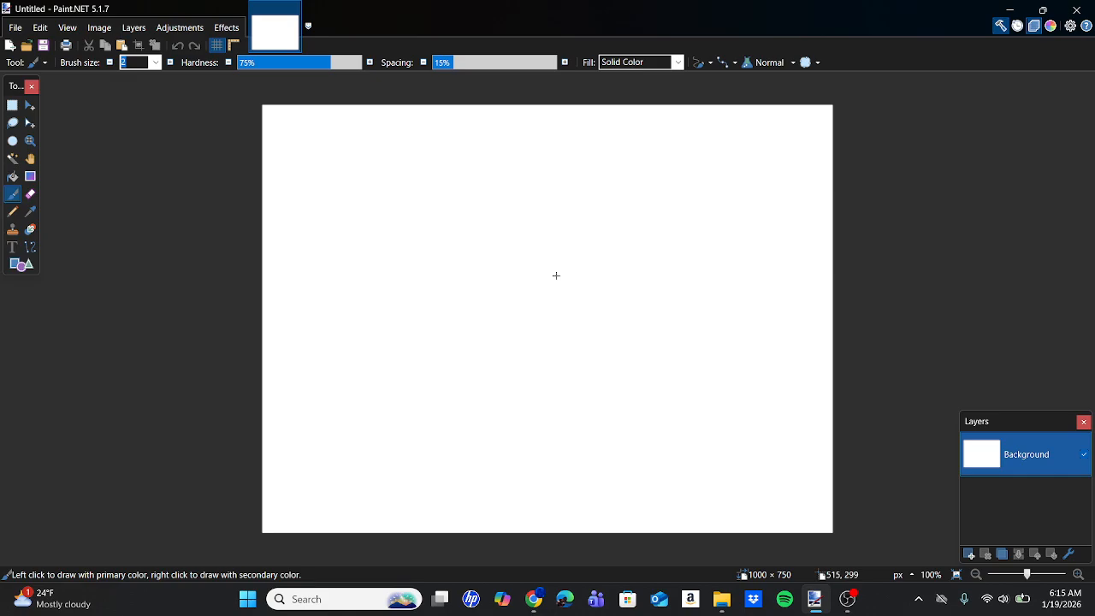
# Examine the blank sign templates in the Bus Signs folder, including 200x24, against the IMG_3721 reference photo.
pyautogui.click(721, 610)
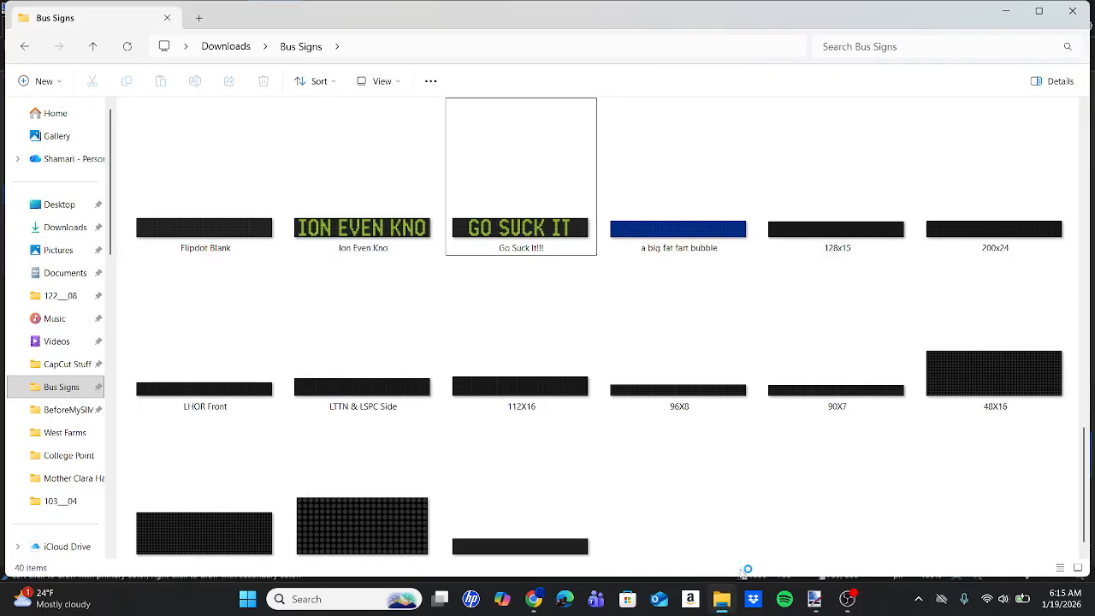
pyautogui.scroll(-1, 736, 445)
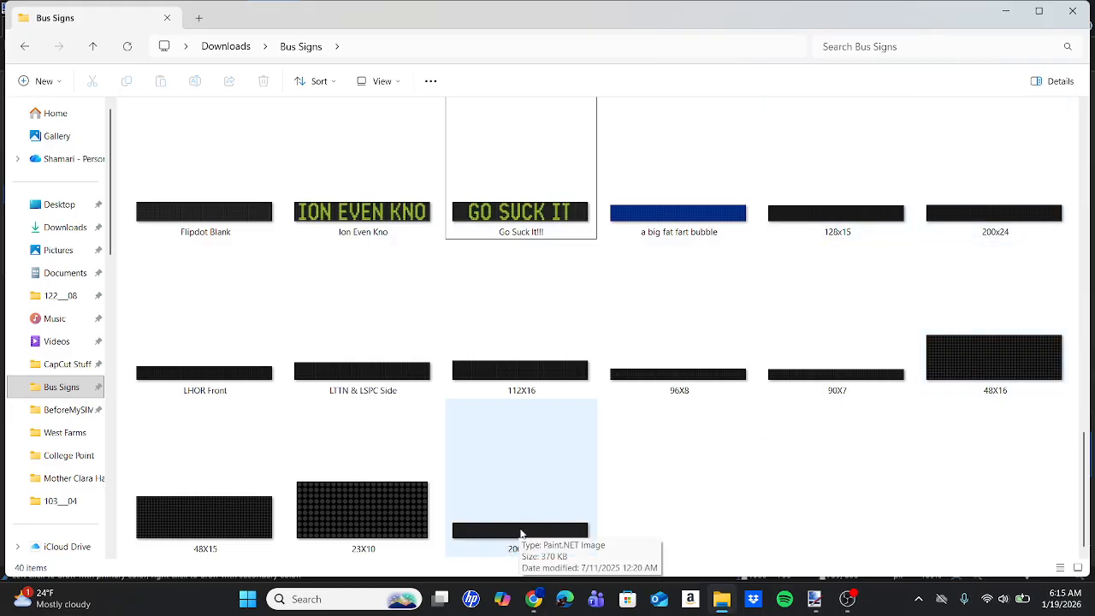
pyautogui.click(533, 599)
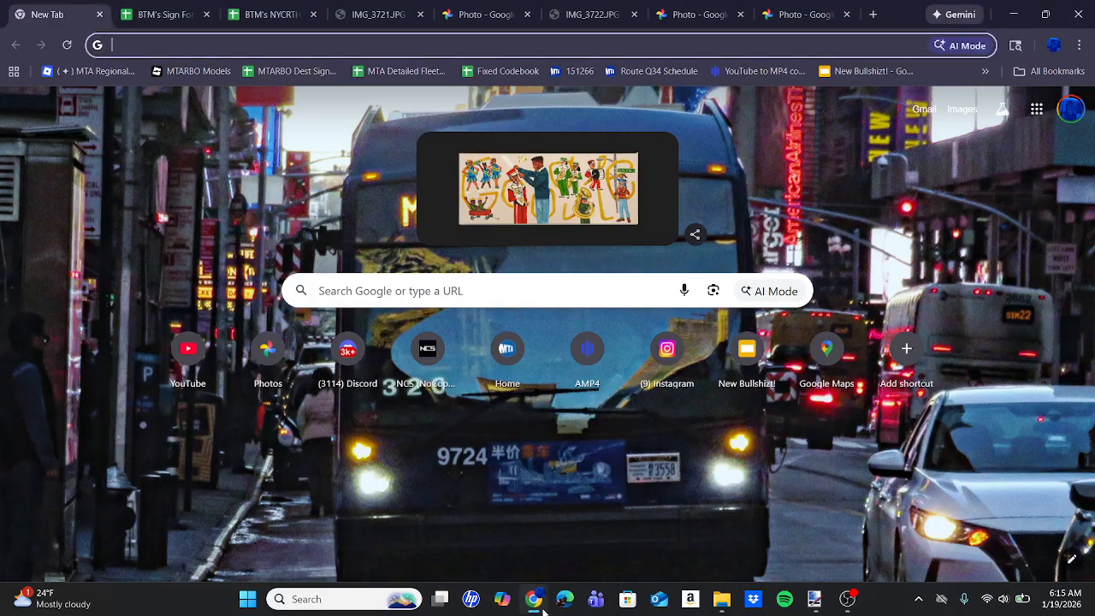
pyautogui.click(407, 4)
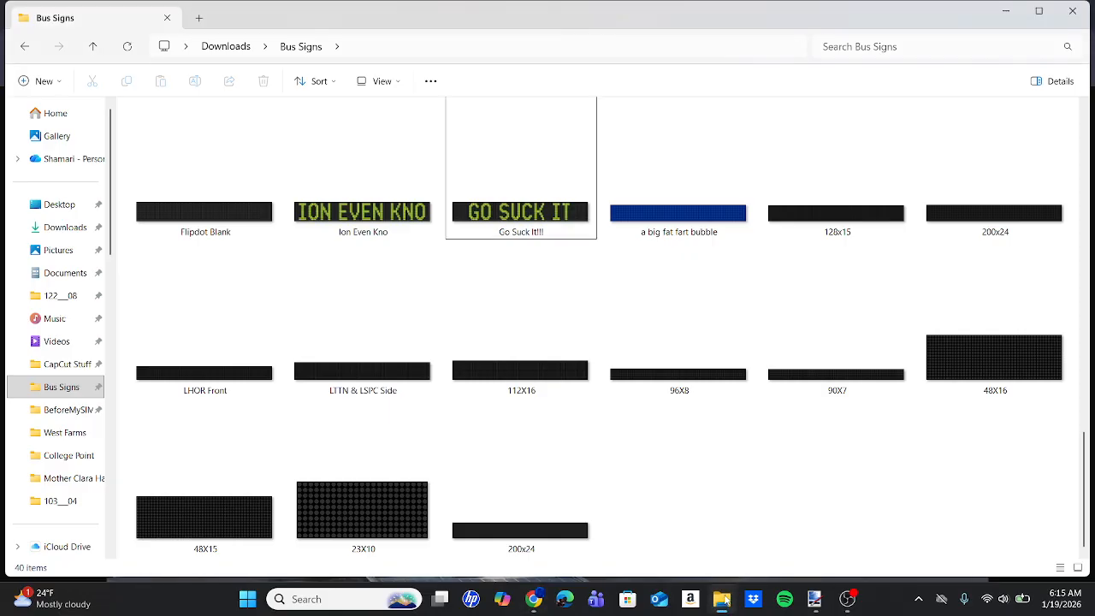
pyautogui.click(722, 599)
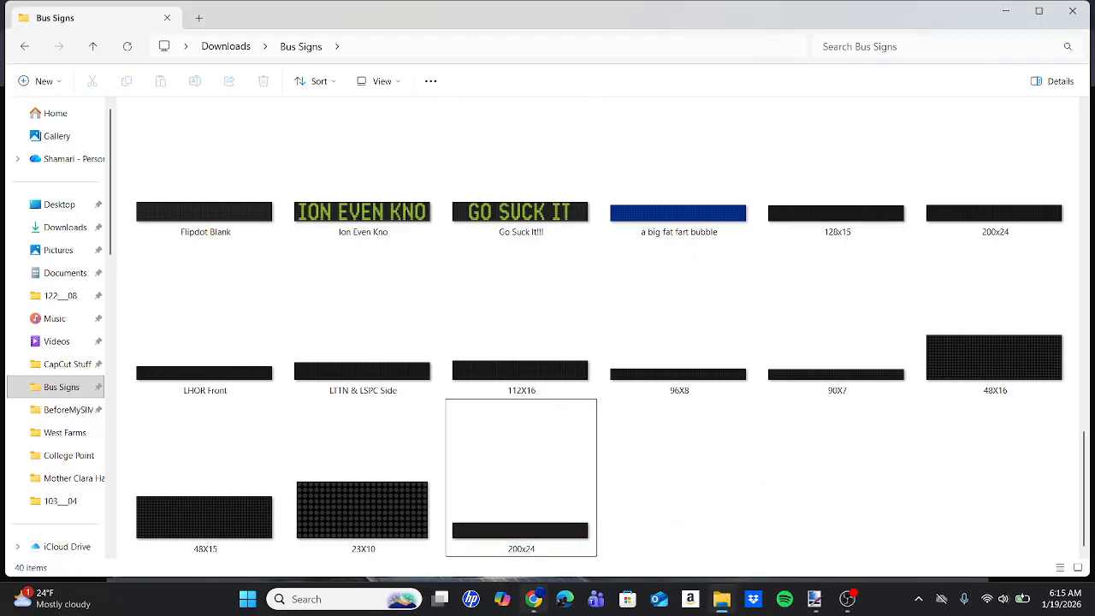
# Compare the side sign photo reading Bx19 Bronx Park with the 128x15 template in the Bus Signs folder.
pyautogui.click(534, 604)
pyautogui.click(522, 24)
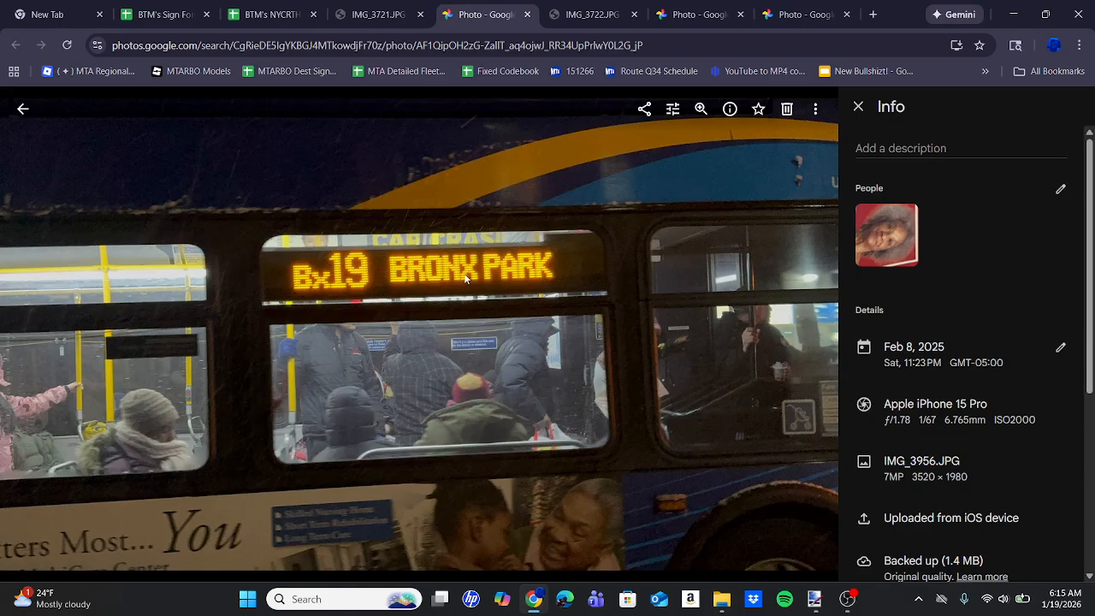
pyautogui.click(722, 599)
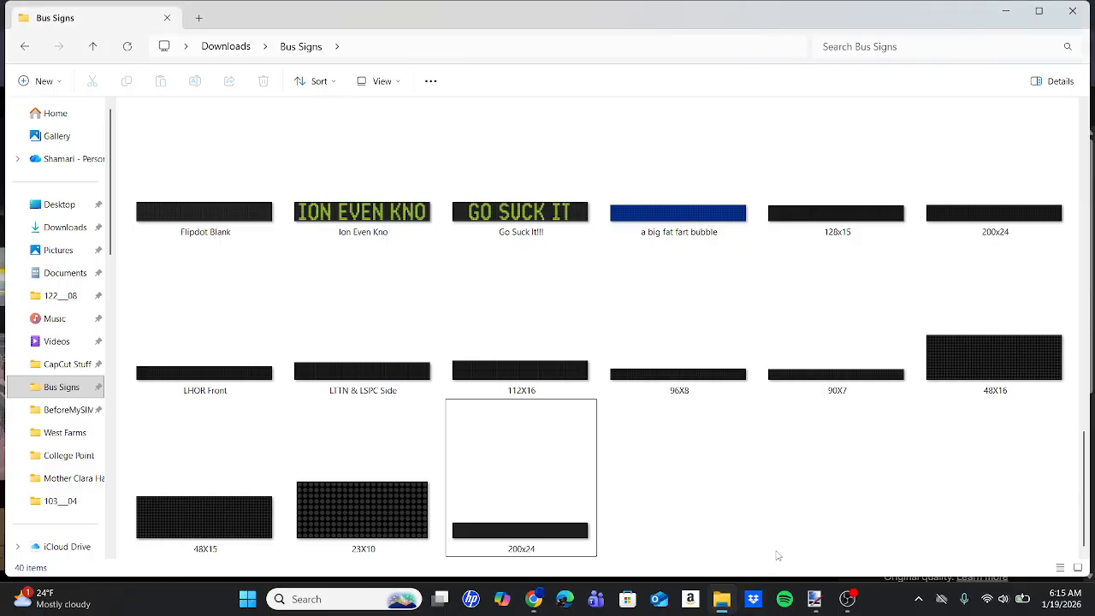
pyautogui.click(822, 215)
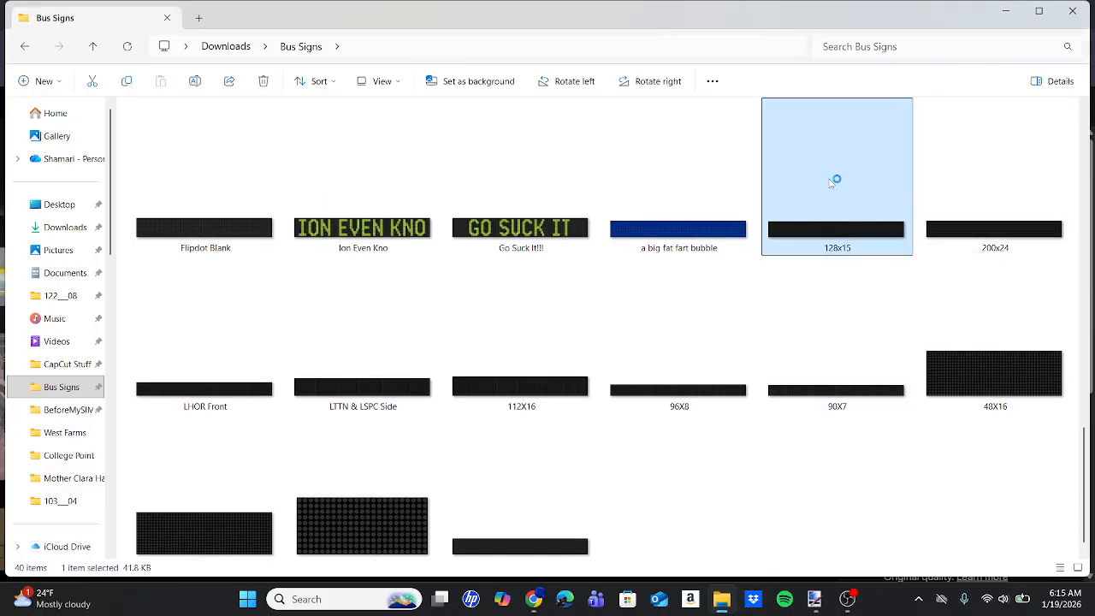
# Compare the rear Bx19 sign photo with the 48X15 template in the Bus Signs folder.
pyautogui.click(533, 599)
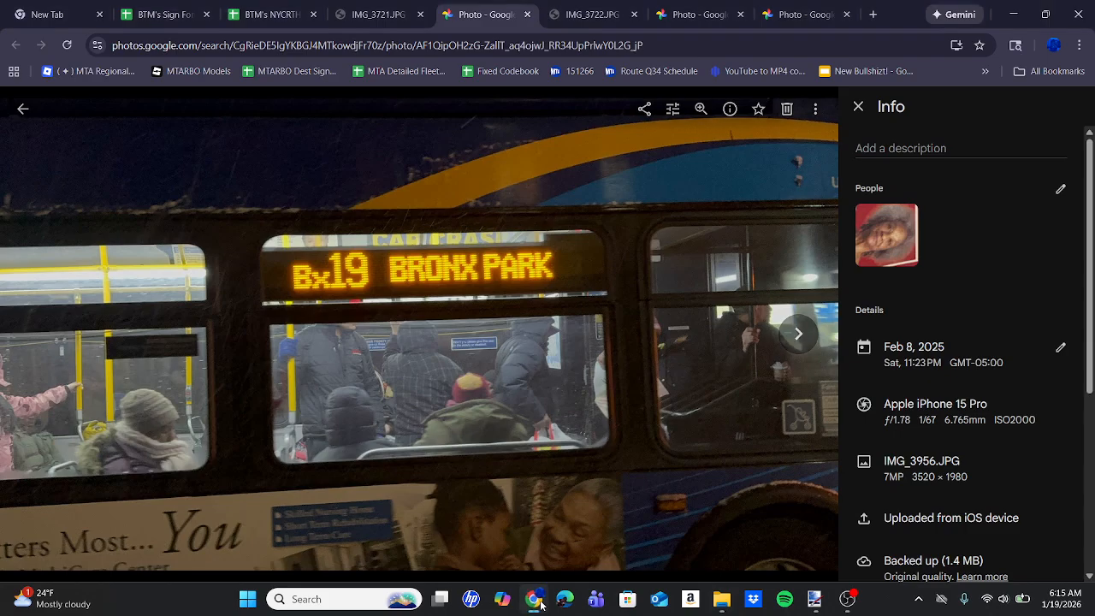
pyautogui.click(804, 10)
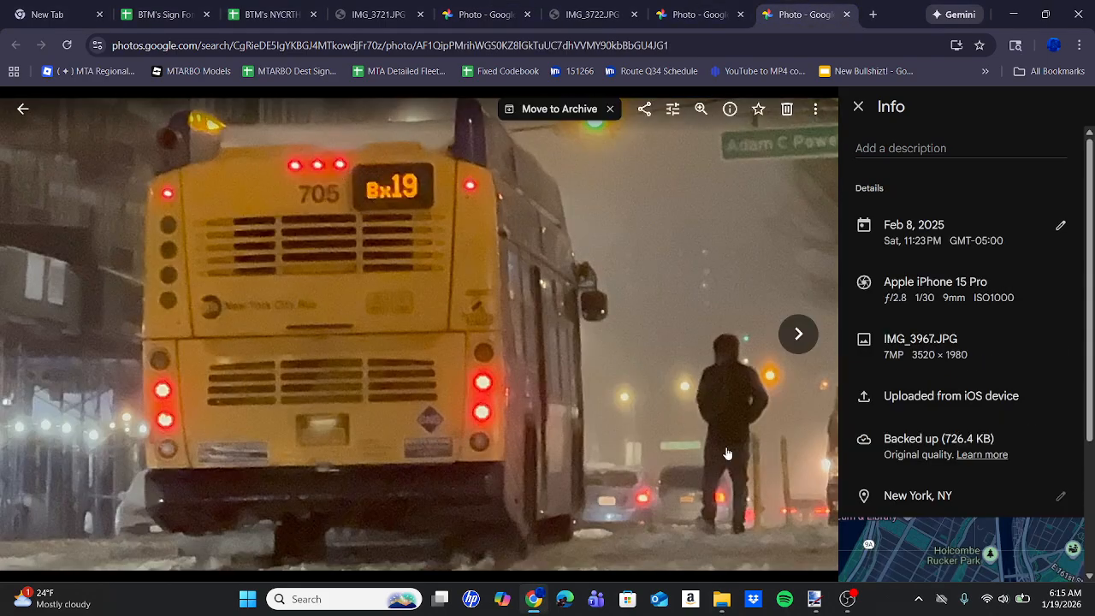
pyautogui.click(721, 603)
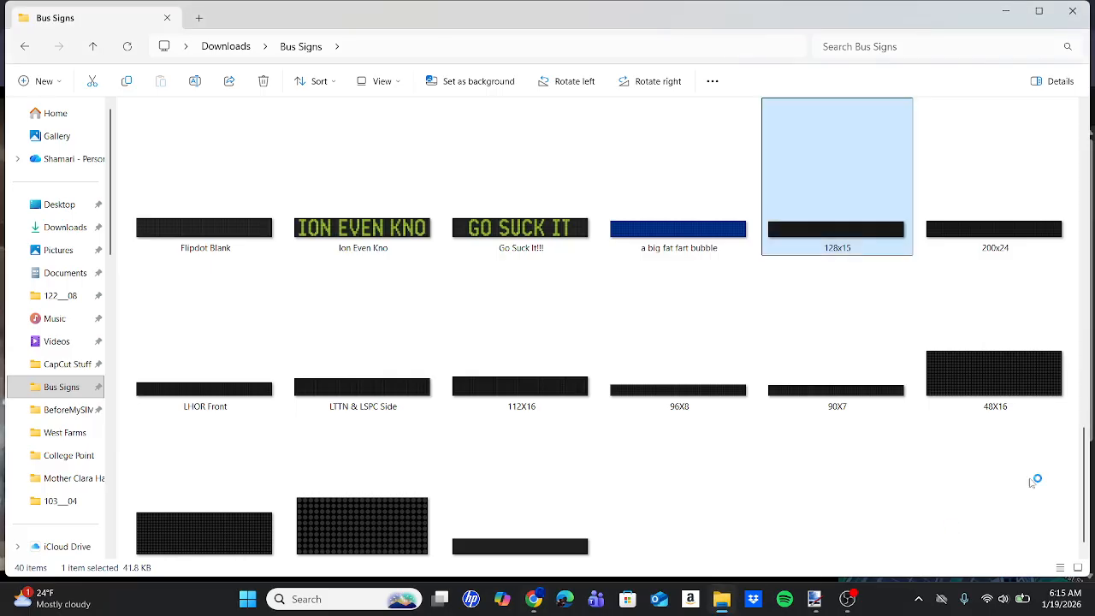
pyautogui.scroll(-1, 803, 516)
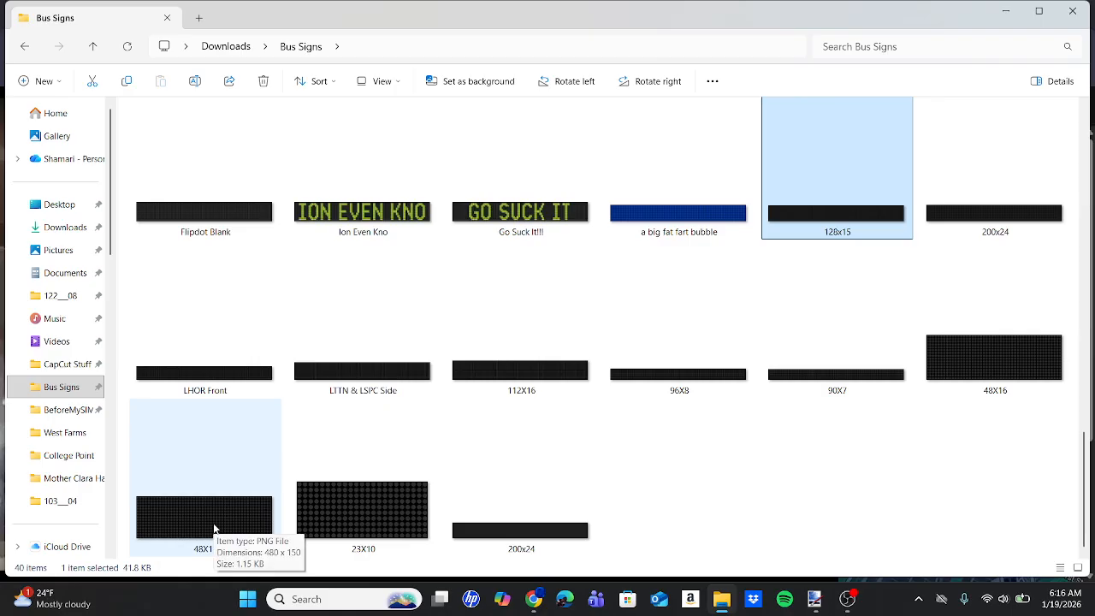
pyautogui.moveTo(545, 610)
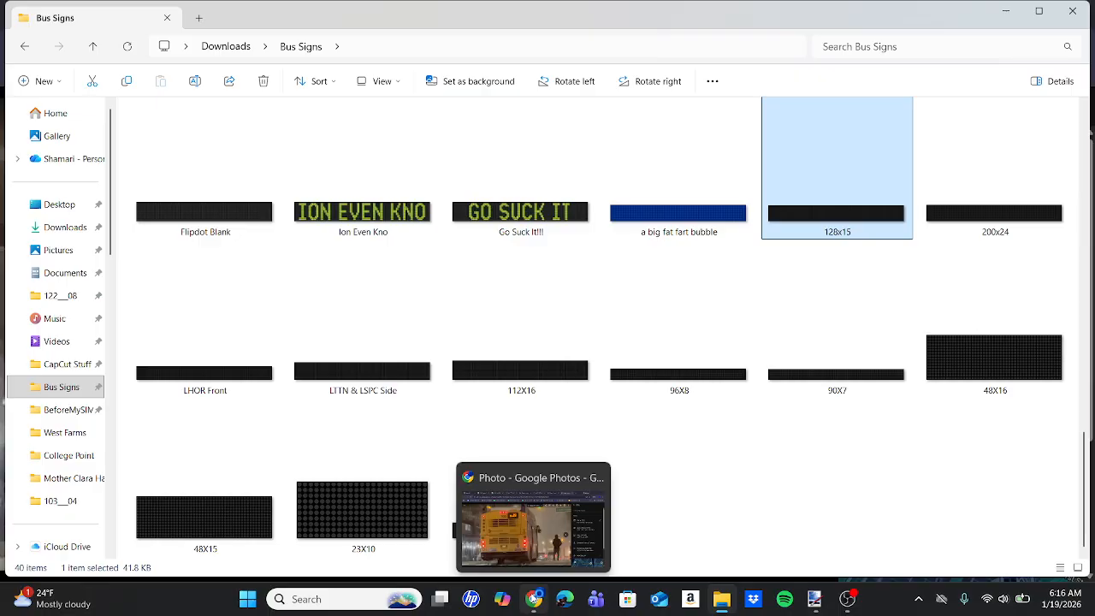
# Copy the 200x24 PNG sign template from the Bus Signs folder.
pyautogui.click(980, 223)
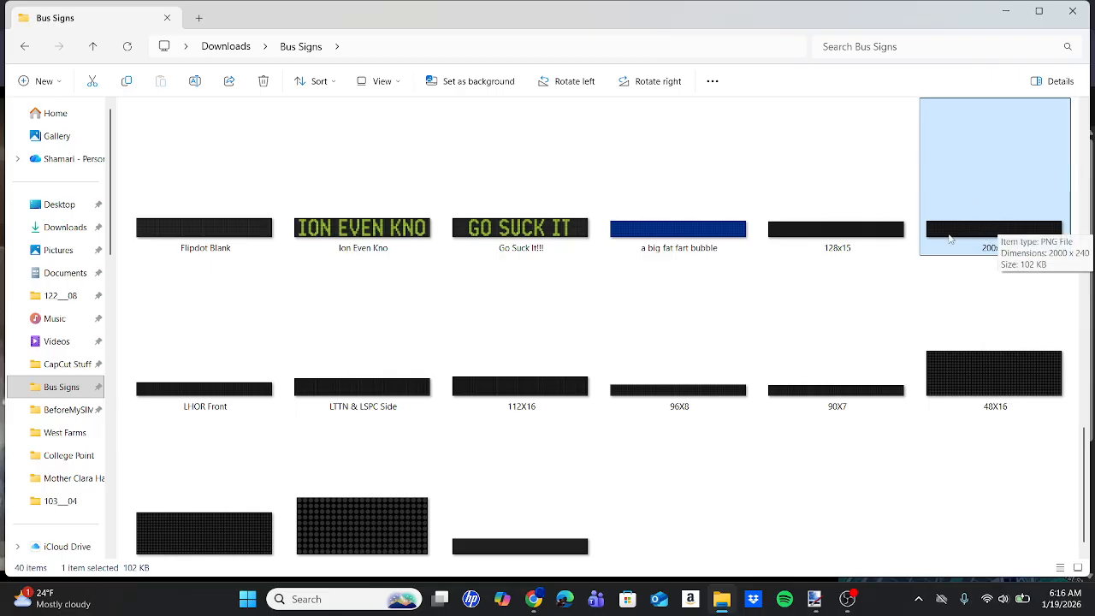
pyautogui.scroll(-1, 317, 435)
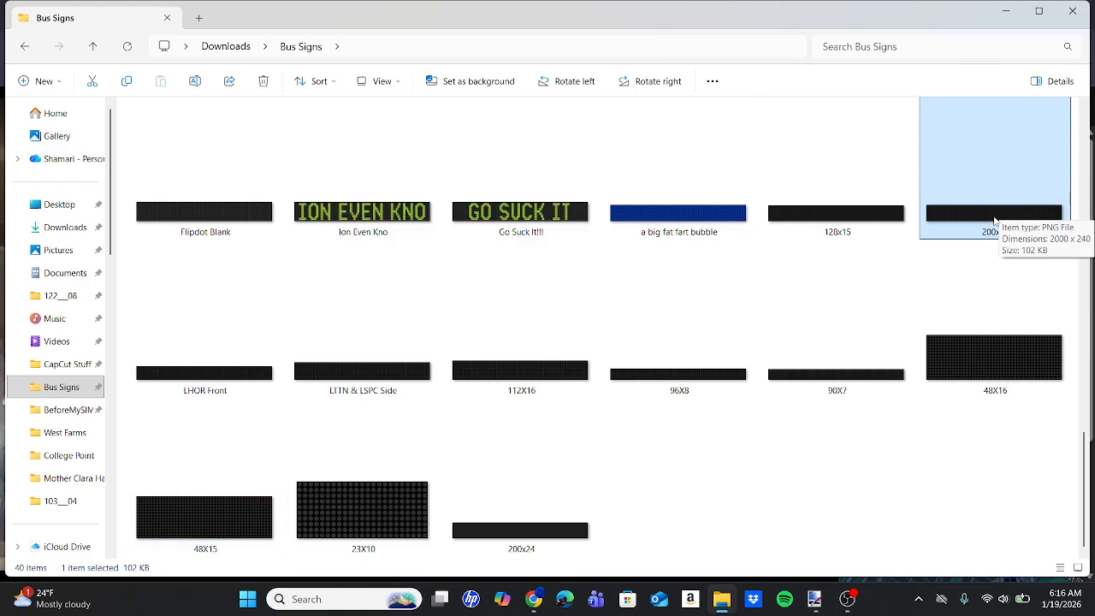
pyautogui.hotkey('ctrl', 'c')
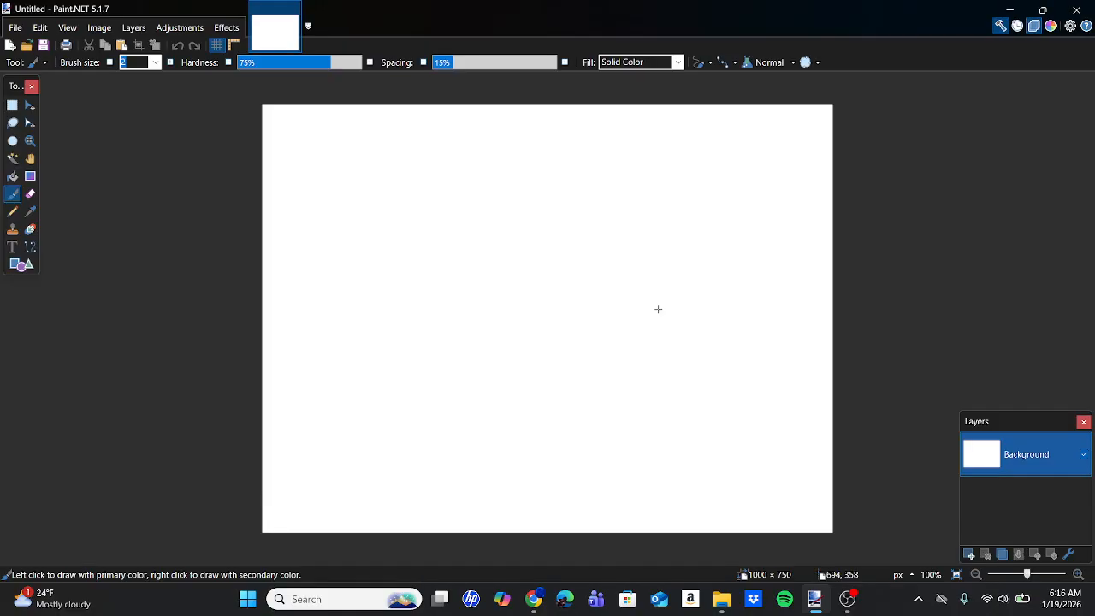
pyautogui.hotkey('ctrl', 'v')
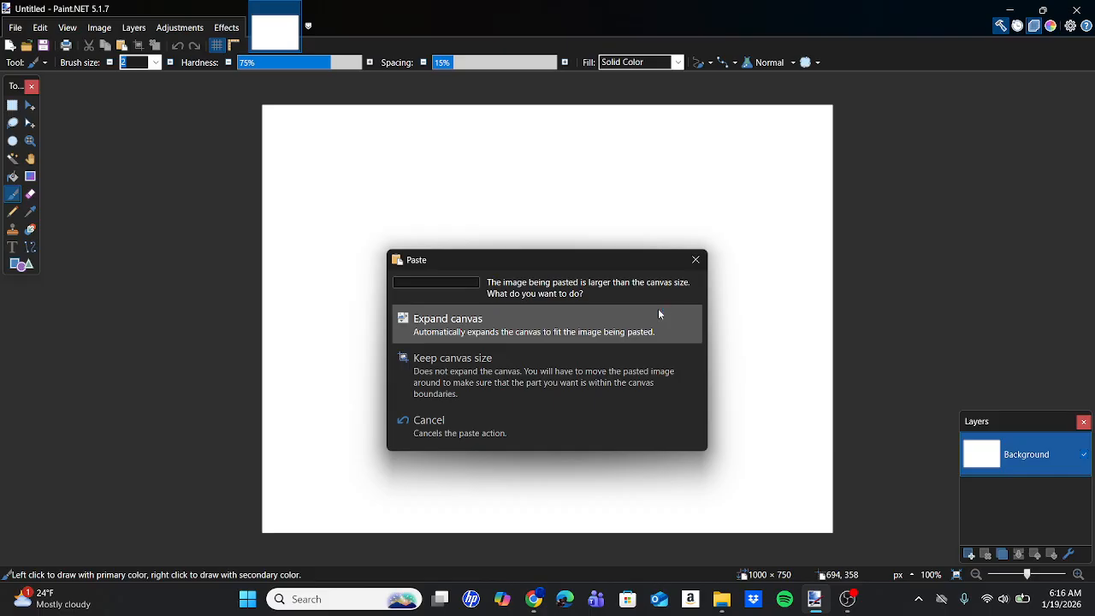
pyautogui.click(659, 321)
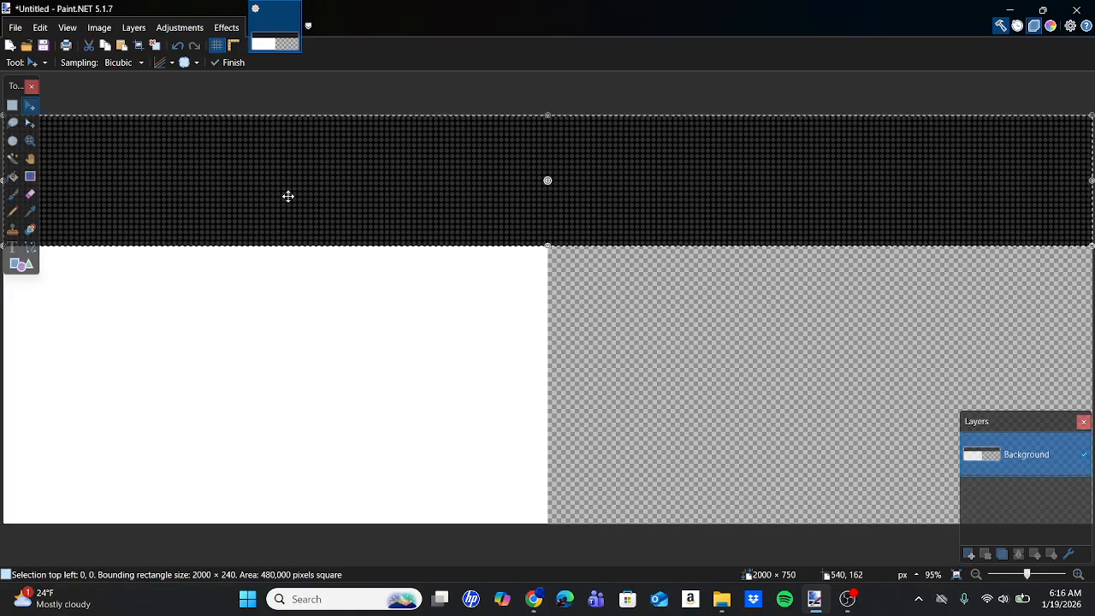
pyautogui.click(178, 49)
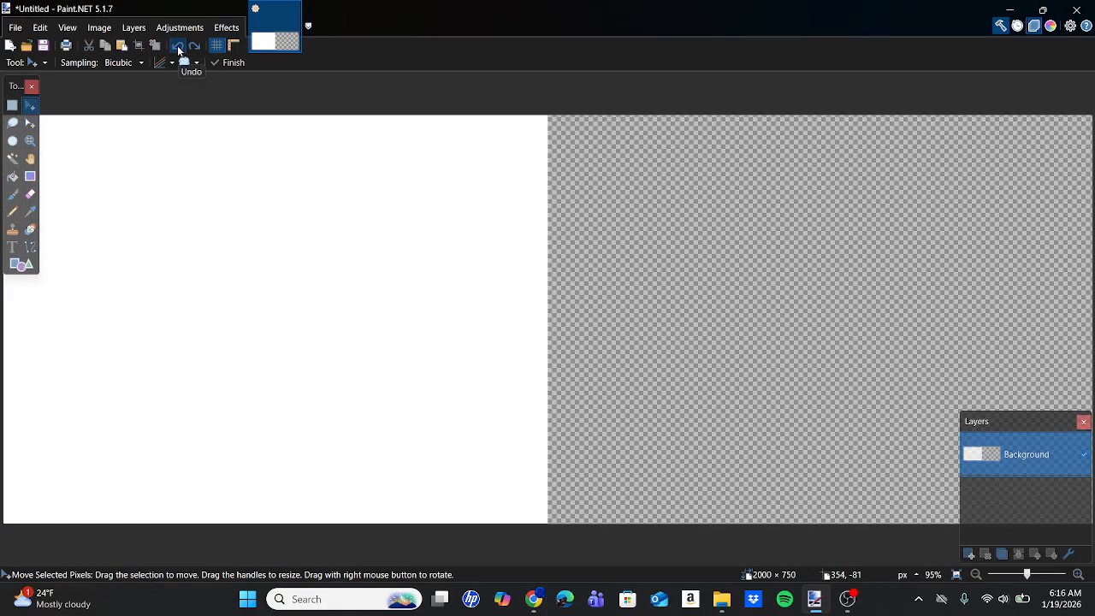
pyautogui.click(178, 48)
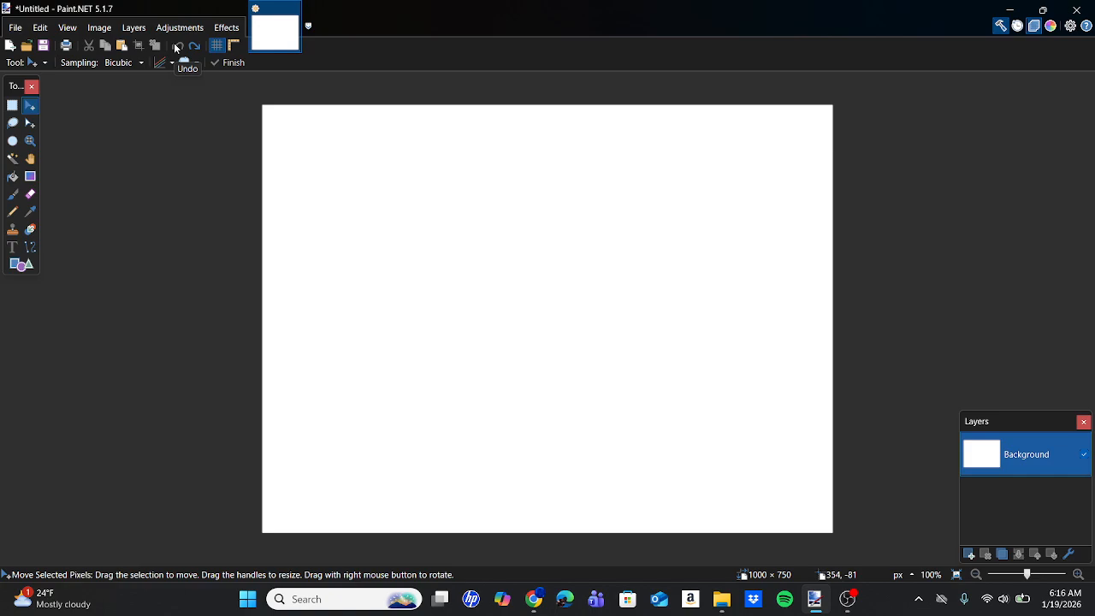
# Resize the blank image to 2000 pixels wide by 240 pixels high to match the 200x24 template.
pyautogui.click(92, 32)
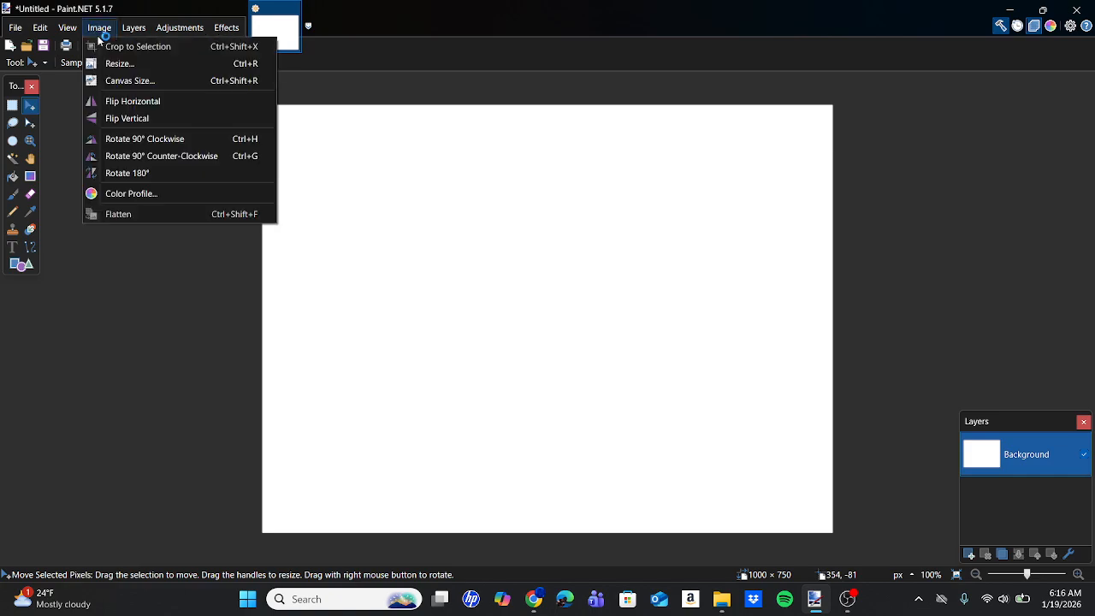
pyautogui.click(120, 63)
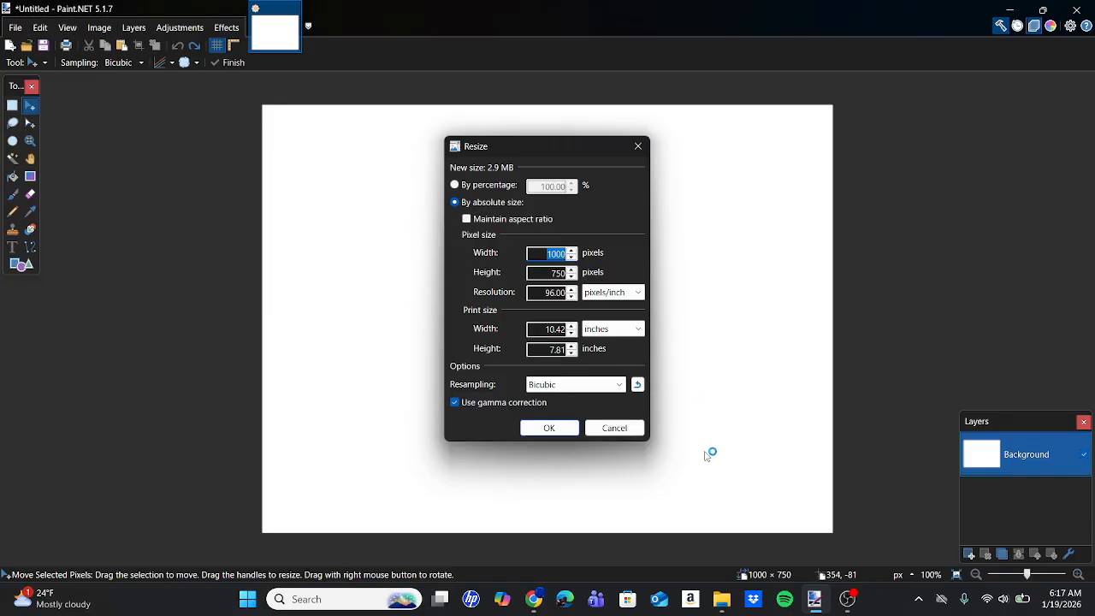
pyautogui.click(723, 600)
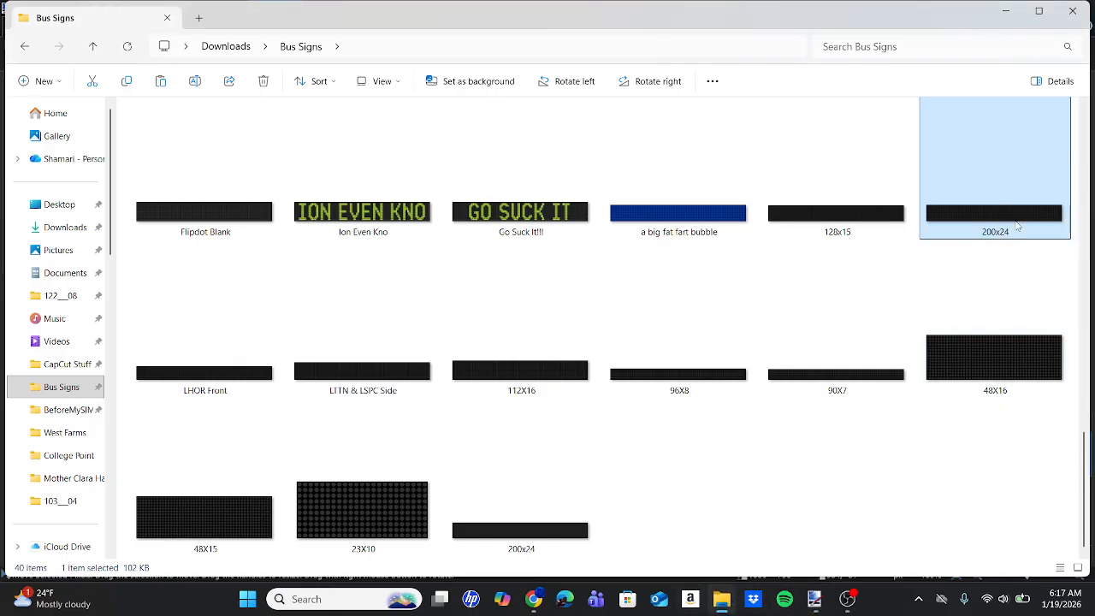
pyautogui.click(814, 599)
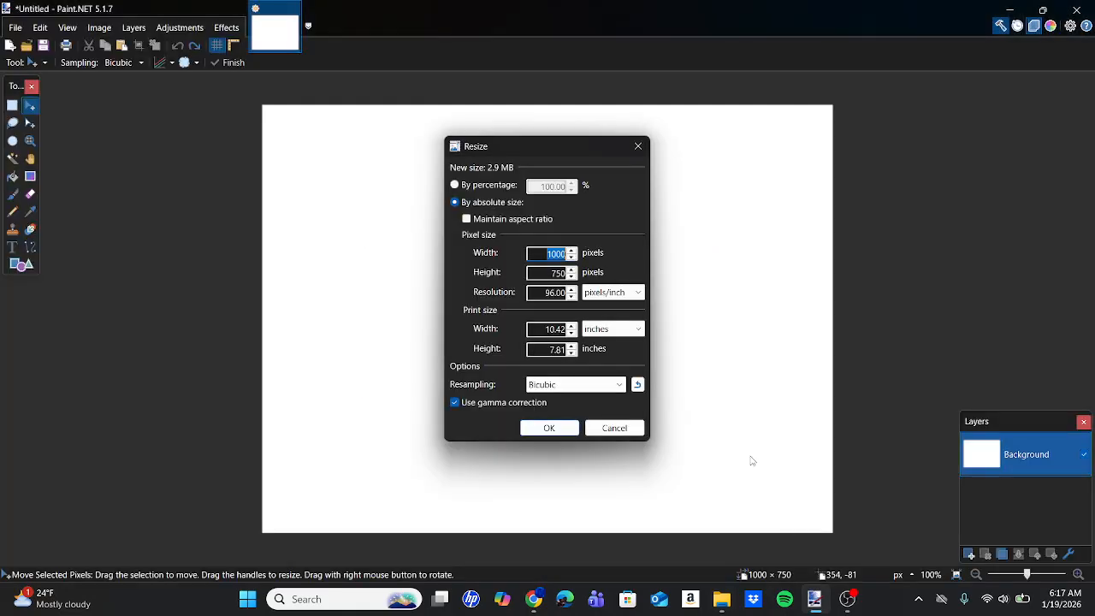
pyautogui.write('2000')
pyautogui.doubleClick(543, 273)
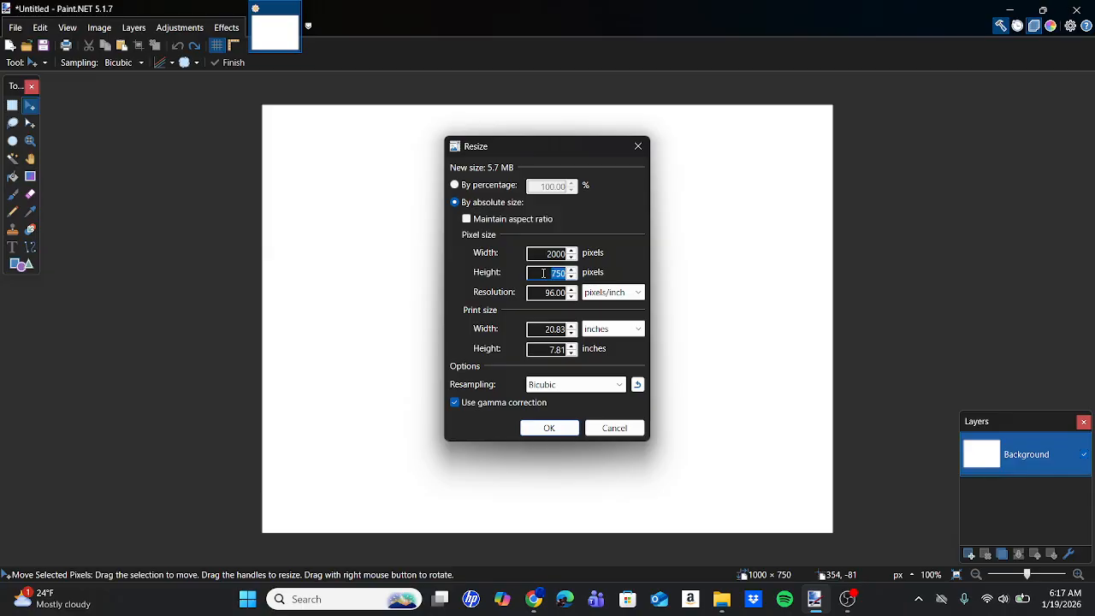
pyautogui.write('240')
pyautogui.press('Return')
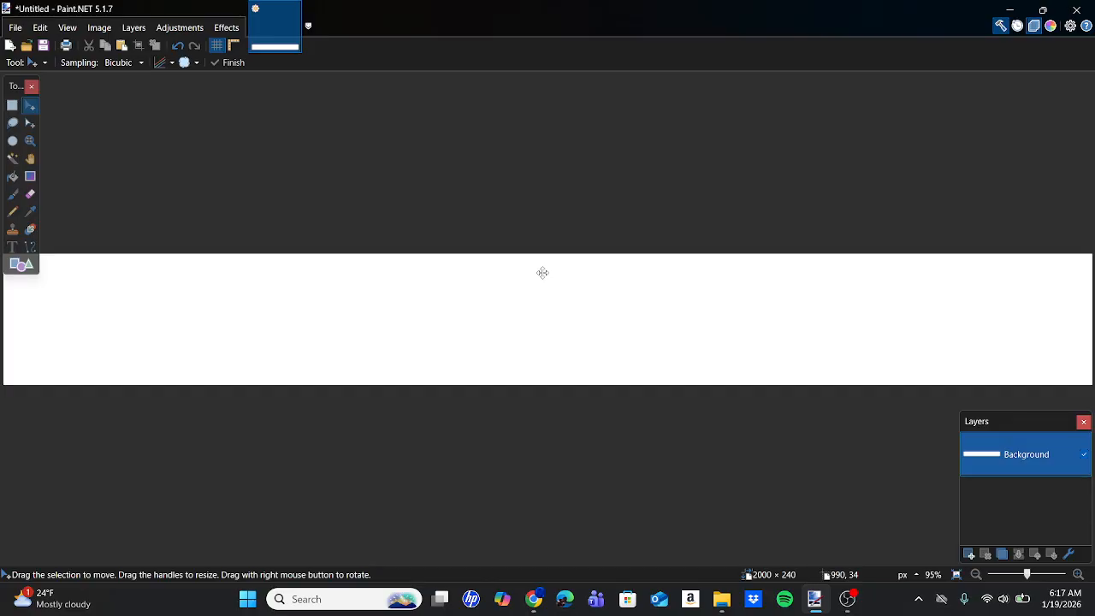
# Replace the white canvas content with the copied 200x24 template and add a new layer above it.
pyautogui.hotkey('ctrl', 'a')
pyautogui.press('Delete')
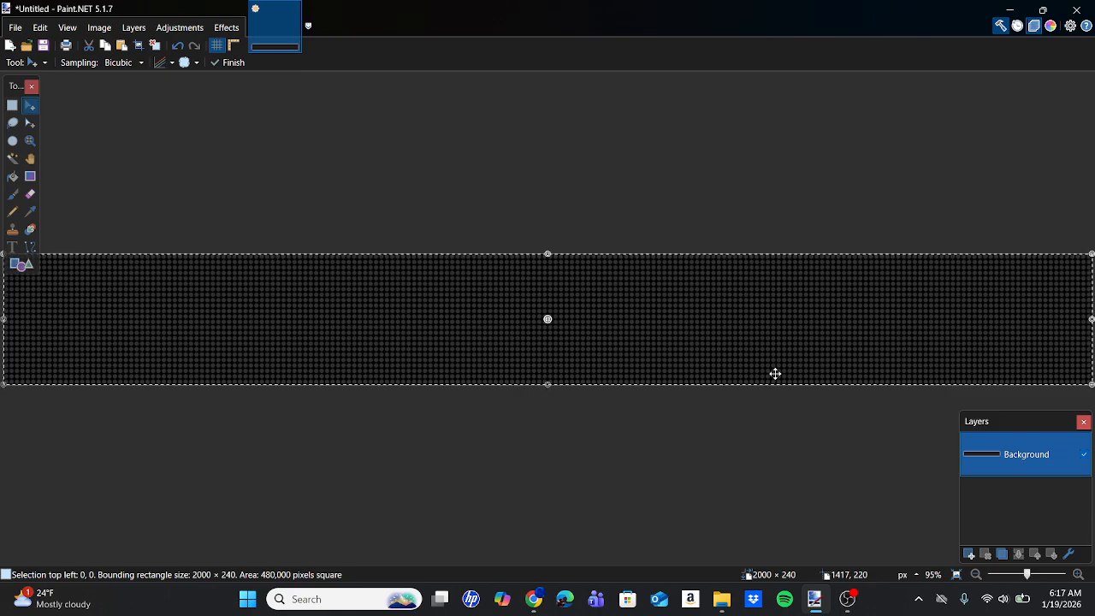
pyautogui.click(970, 554)
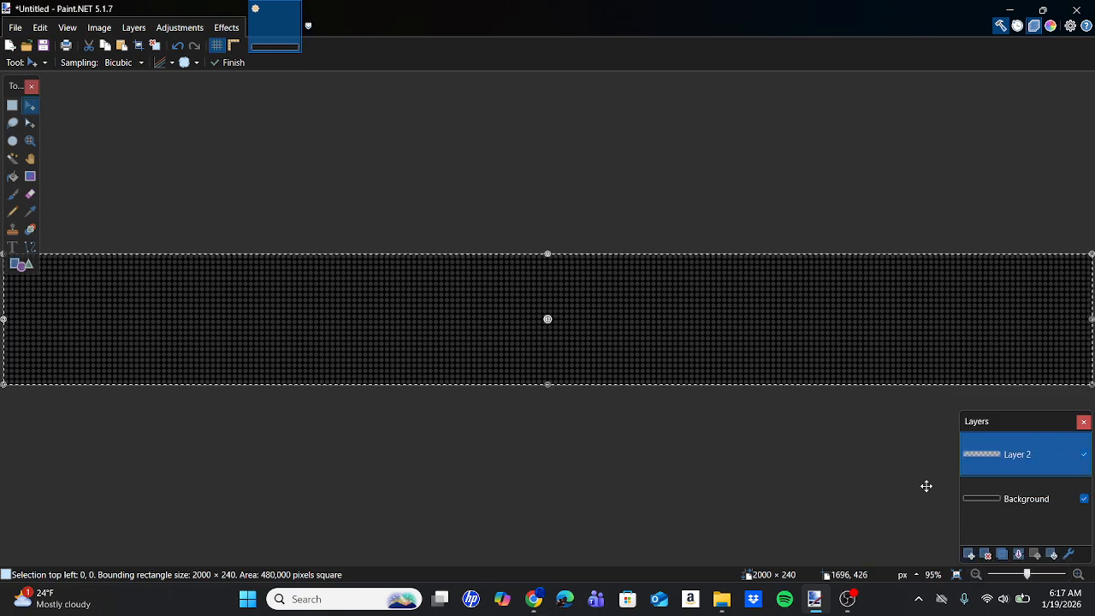
# Place the text "Hello" over the dot grid on the new layer with the Text tool.
pyautogui.click(12, 248)
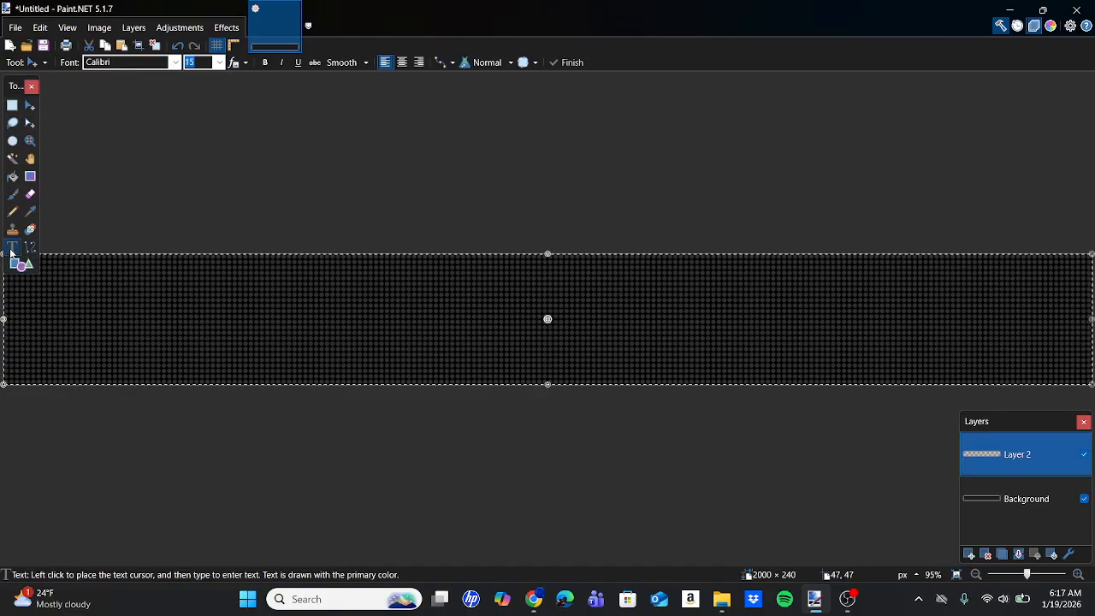
pyautogui.click(394, 357)
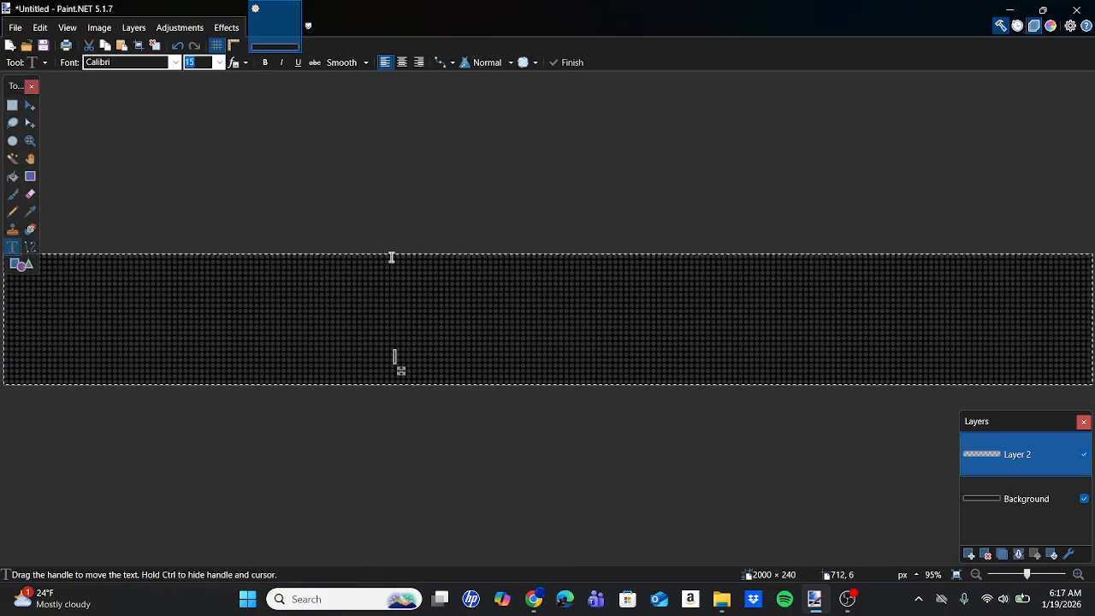
pyautogui.write('Hello')
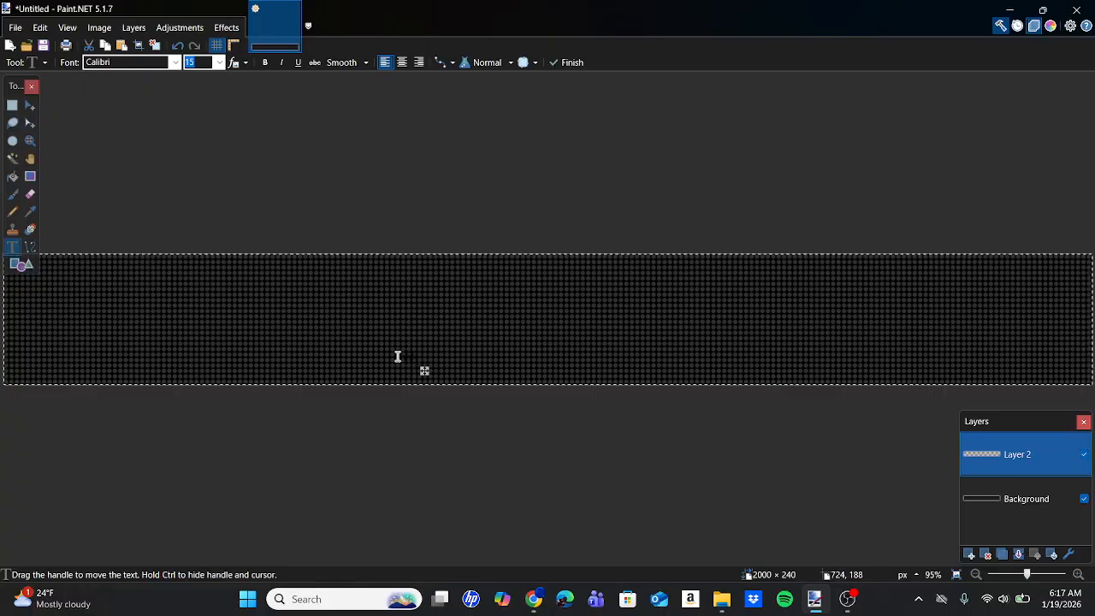
# Inspect up close how the placed "Hello" text lines up with the template's dot grid.
pyautogui.scroll(10, 397, 356)
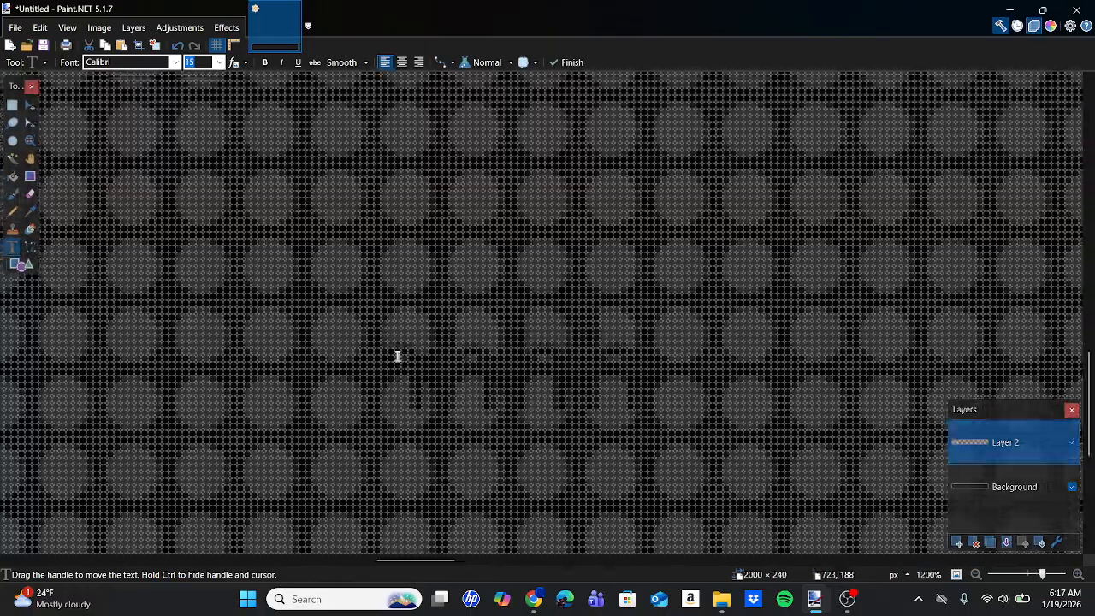
pyautogui.scroll(-8, 397, 356)
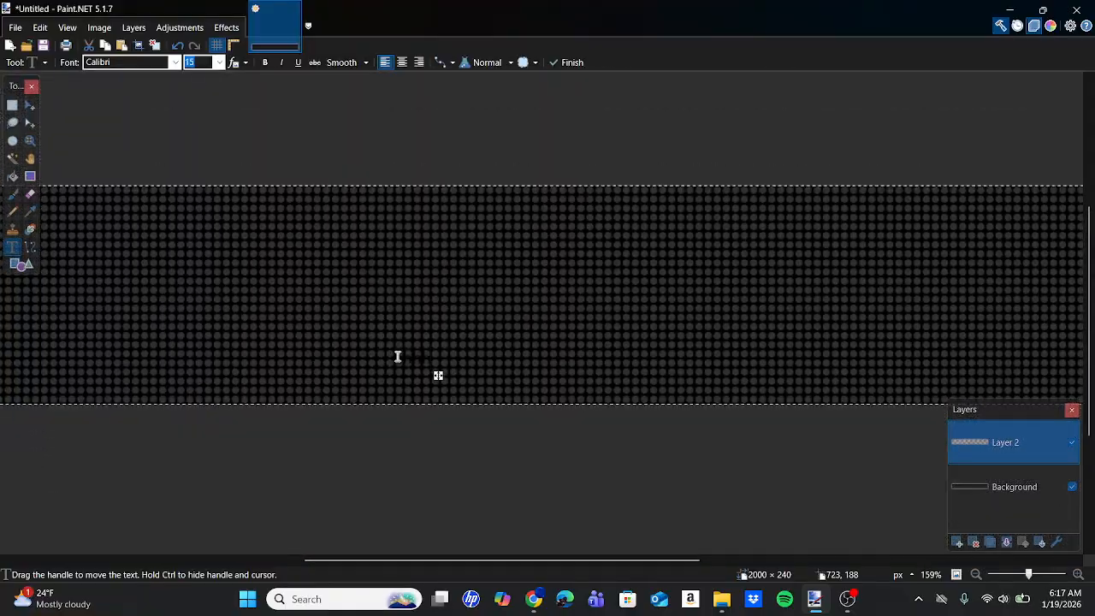
pyautogui.scroll(-3, 398, 356)
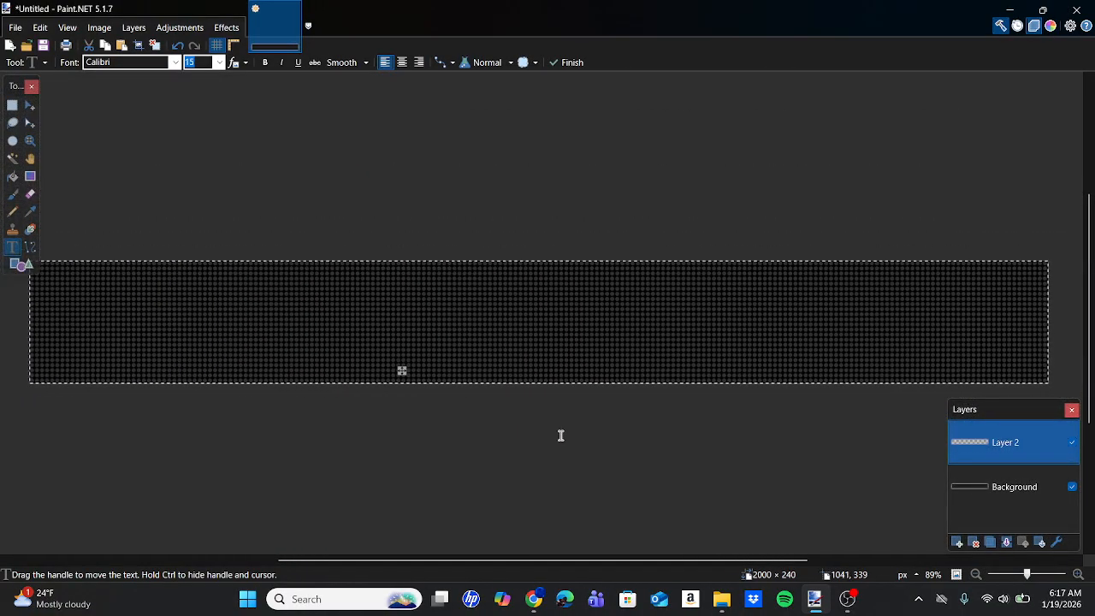
# Switch to Chrome and look over the Hanover sheet of the BTM's Sign Fonts spreadsheet.
pyautogui.click(536, 599)
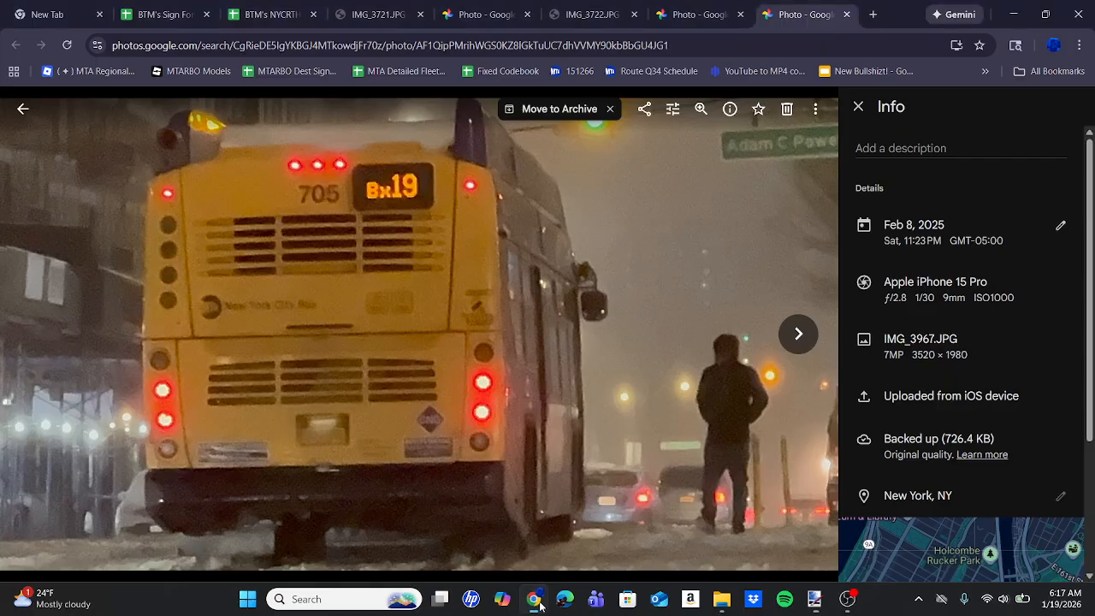
pyautogui.click(188, 8)
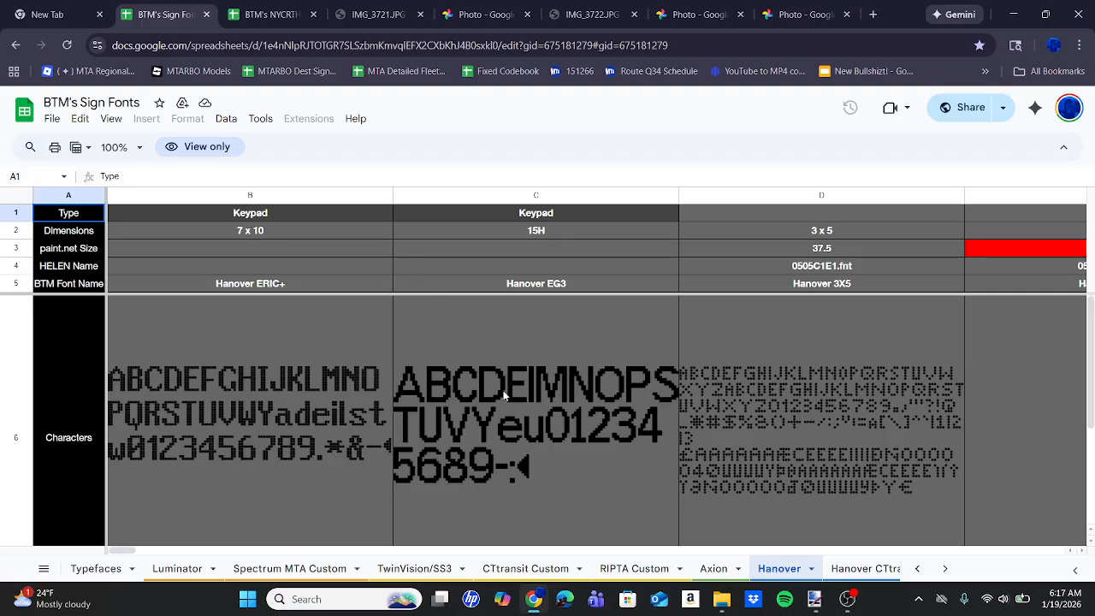
pyautogui.scroll(-1, 504, 390)
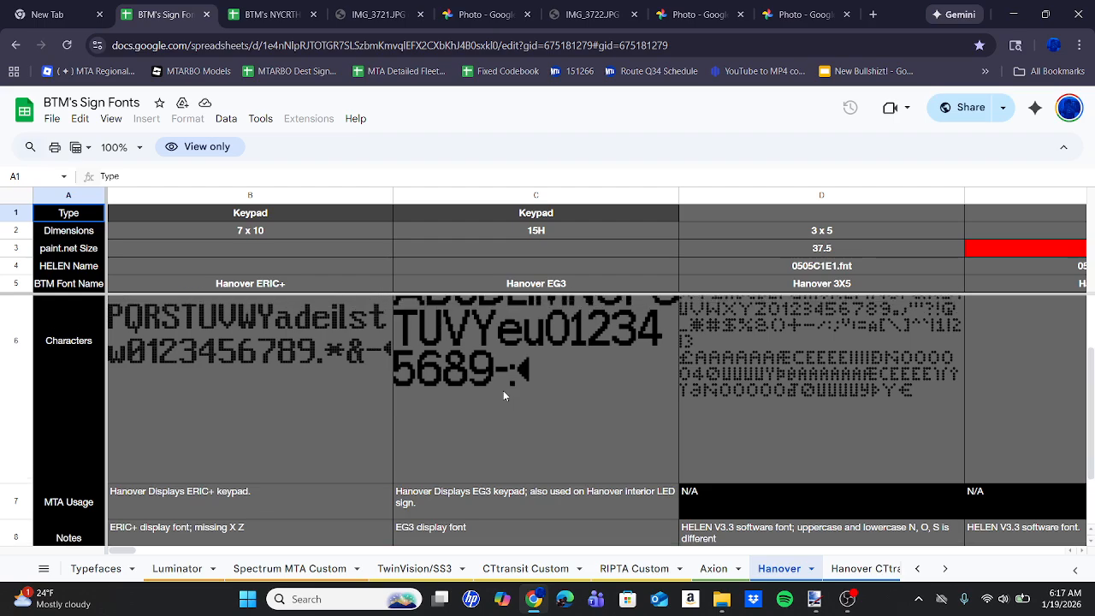
pyautogui.hscroll(5, 503, 390)
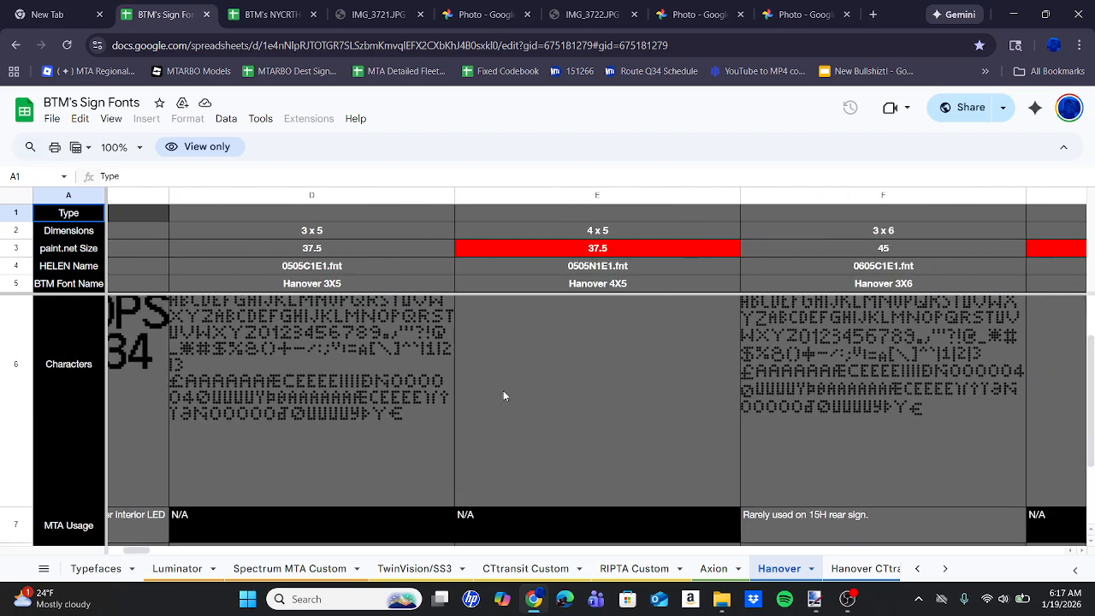
# Look over the Luminator, Spectrum MTA Custom and Axion sheets and their font samples.
pyautogui.click(178, 568)
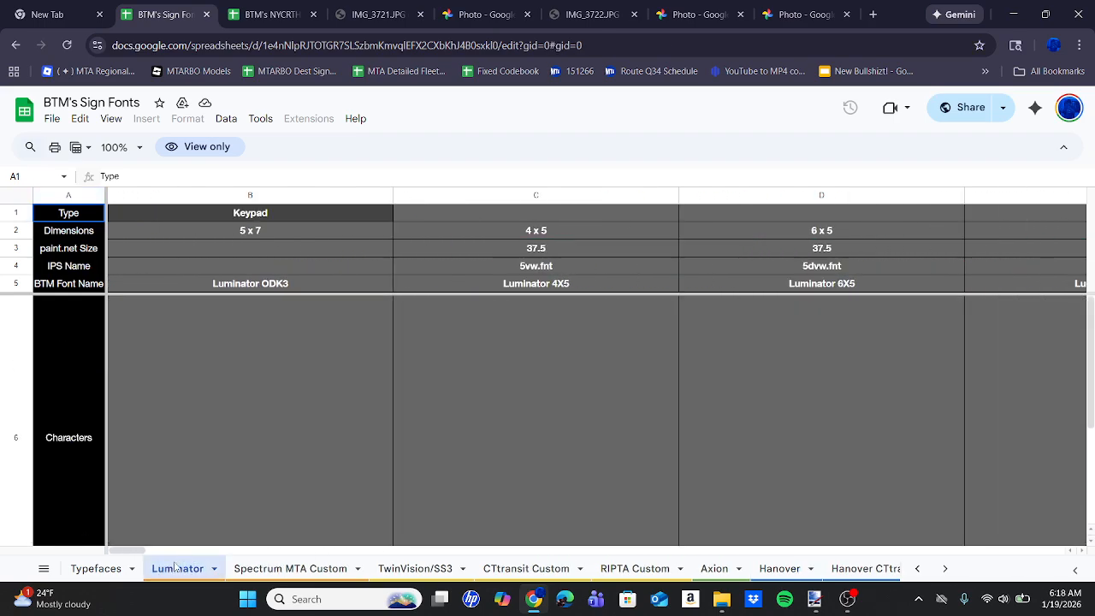
pyautogui.click(300, 569)
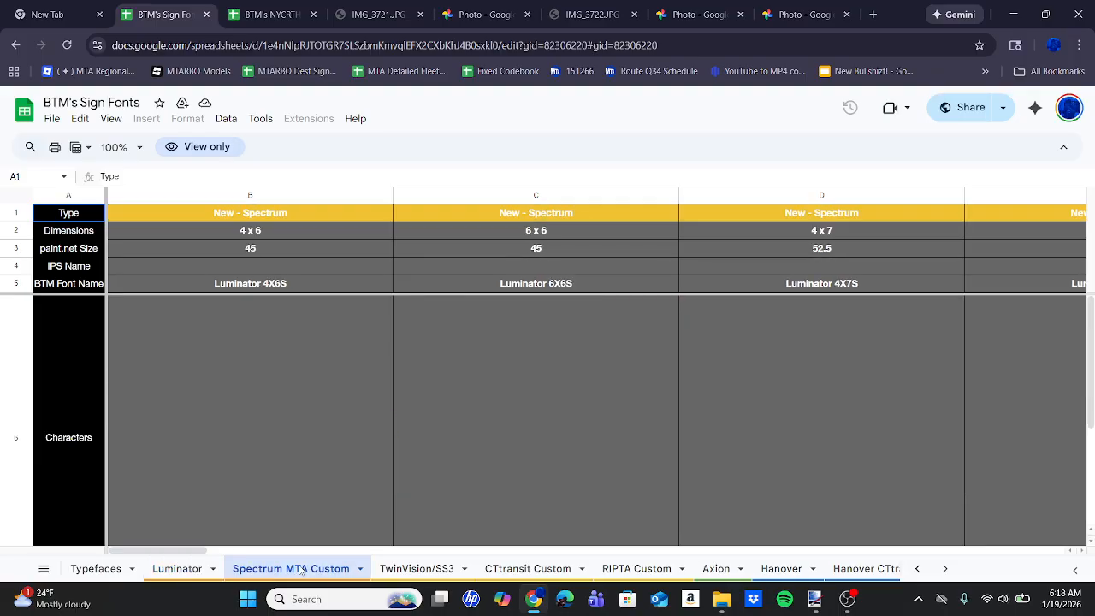
pyautogui.click(712, 571)
pyautogui.scroll(-3, 729, 419)
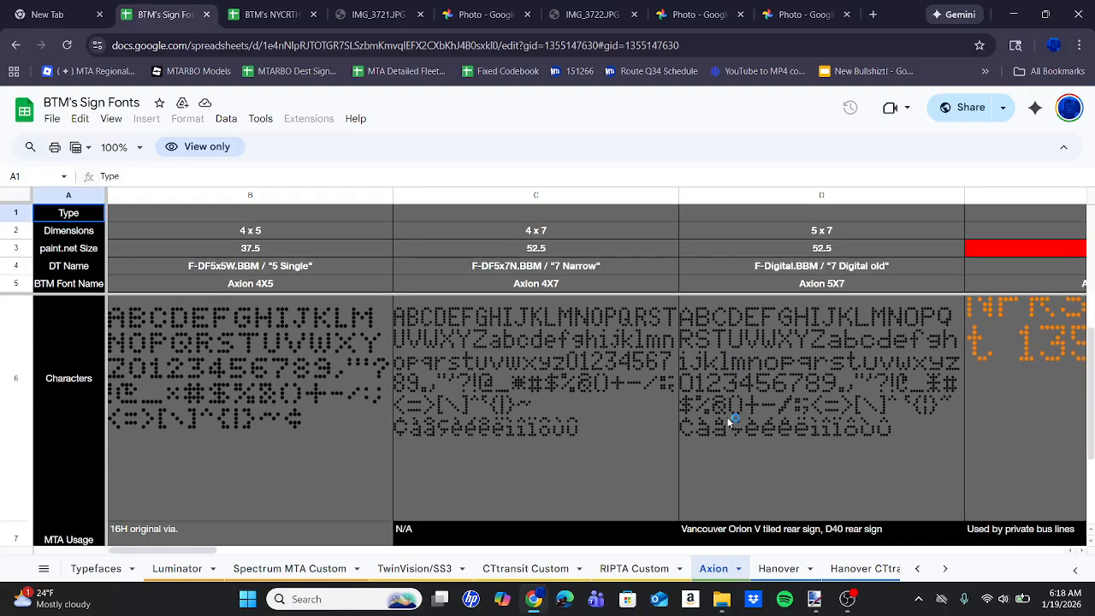
pyautogui.hscroll(3, 820, 432)
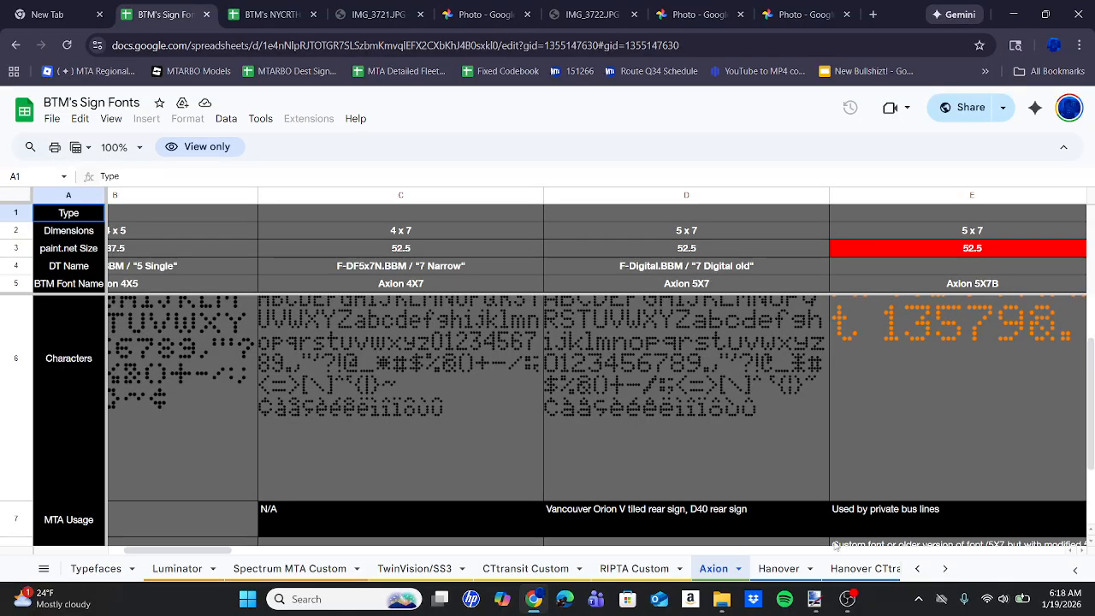
# Return to the Hanover sheet and examine the fonts between the 3 x 6 and 4 x 8 sizes.
pyautogui.click(786, 570)
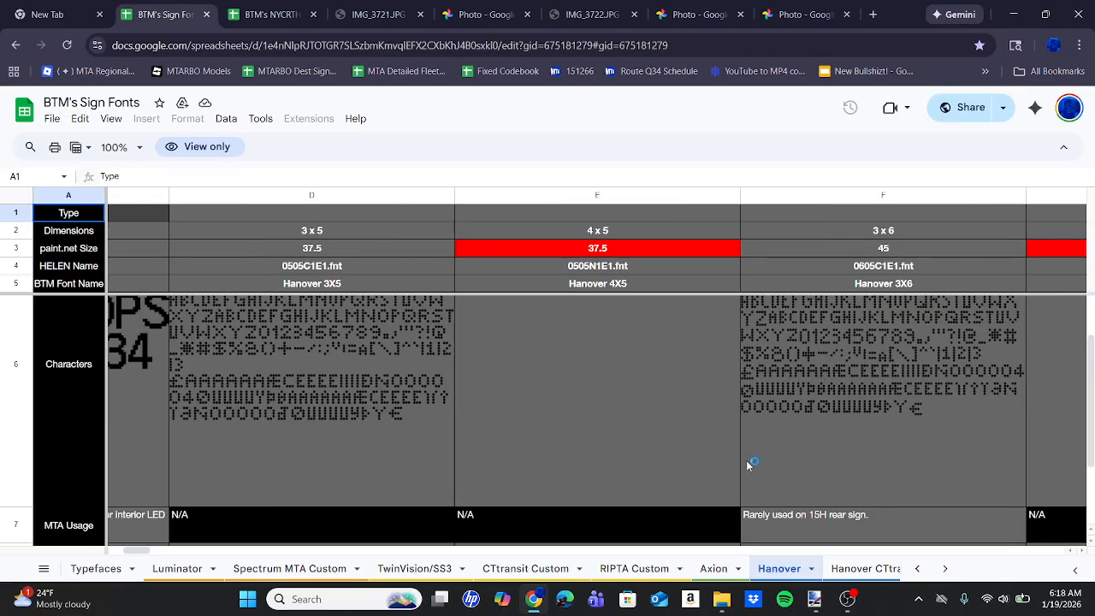
pyautogui.hscroll(10, 747, 463)
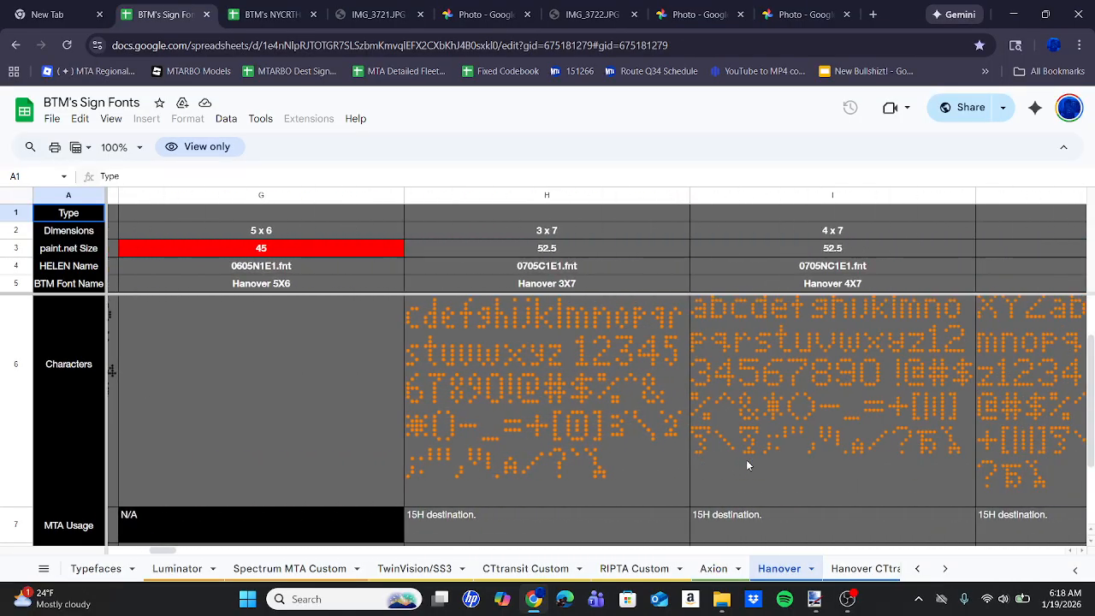
pyautogui.hscroll(10, 747, 465)
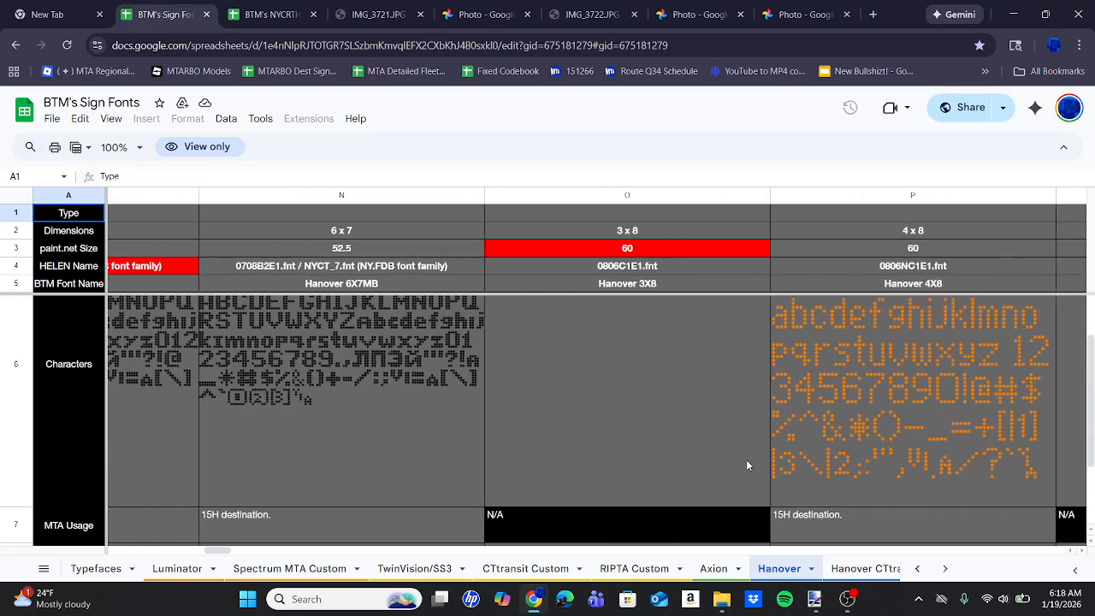
# Open the IMG_3721.JPG bus photo and enlarge its front destination sign to study the lettering.
pyautogui.click(369, 17)
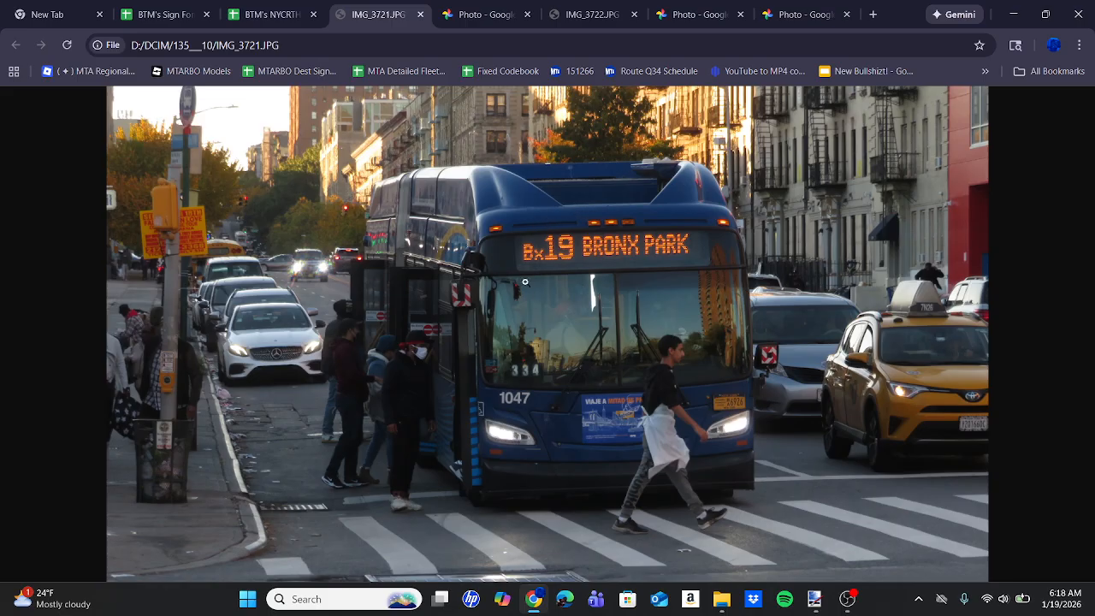
pyautogui.click(549, 256)
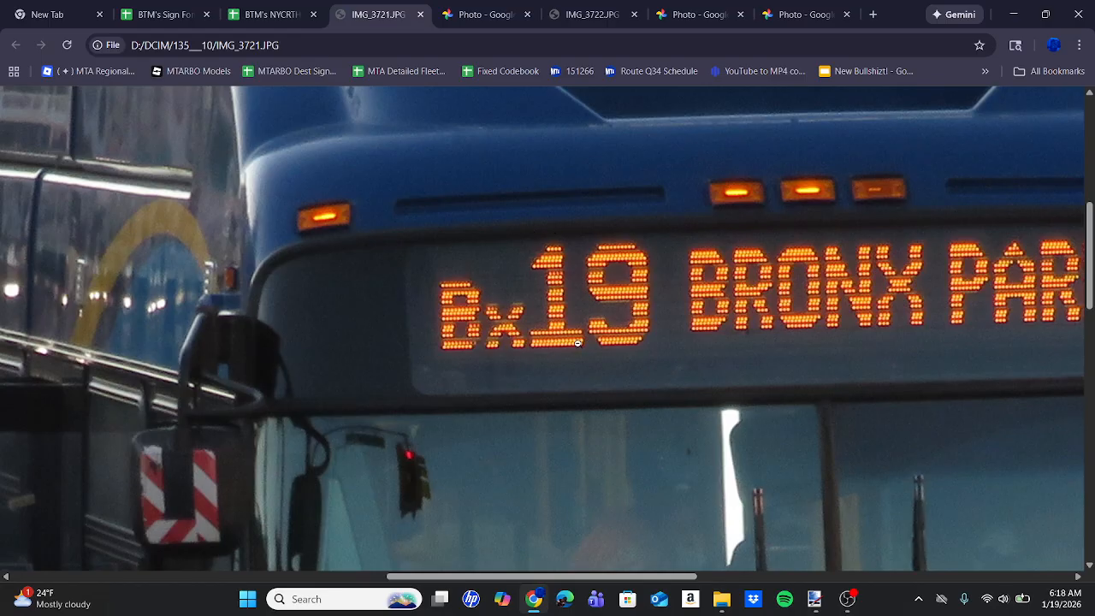
pyautogui.hscroll(1, 542, 352)
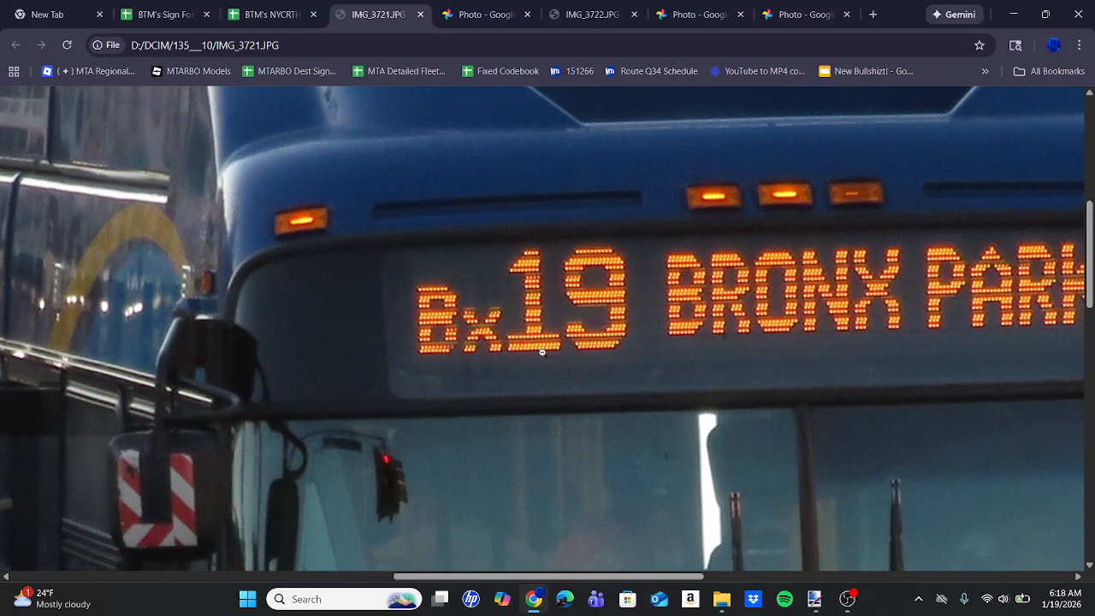
# Go back to the Sign Fonts spreadsheet and examine the Hanover fonts from 4 x 8 up to 7 x 10.
pyautogui.hotkey('ctrl', 'shift', 'Tab')
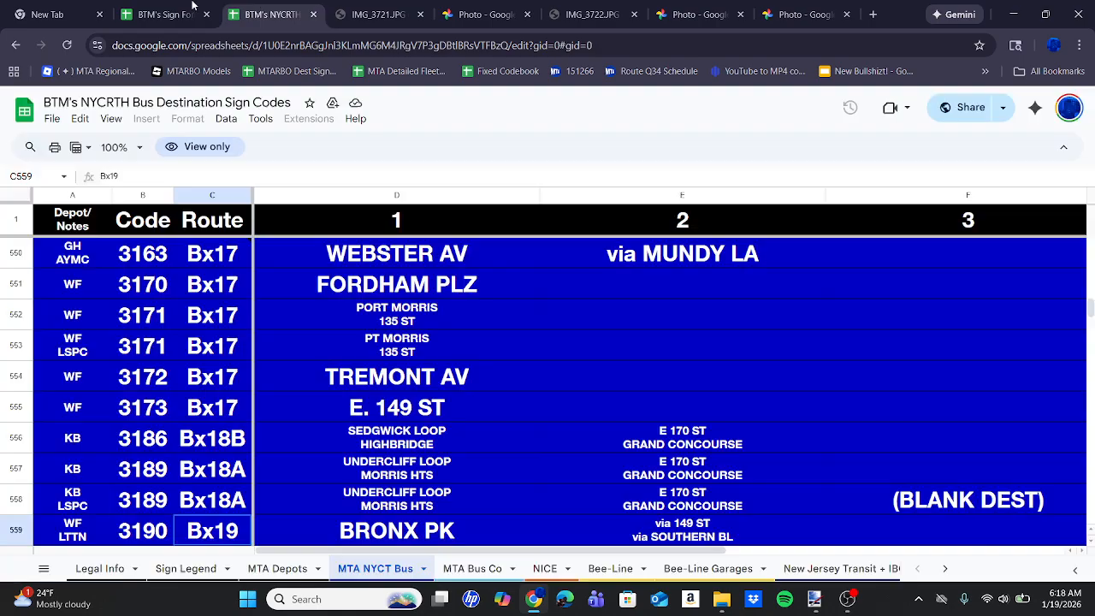
pyautogui.hotkey('ctrl', 'shift', 'Tab')
pyautogui.hscroll(10, 657, 399)
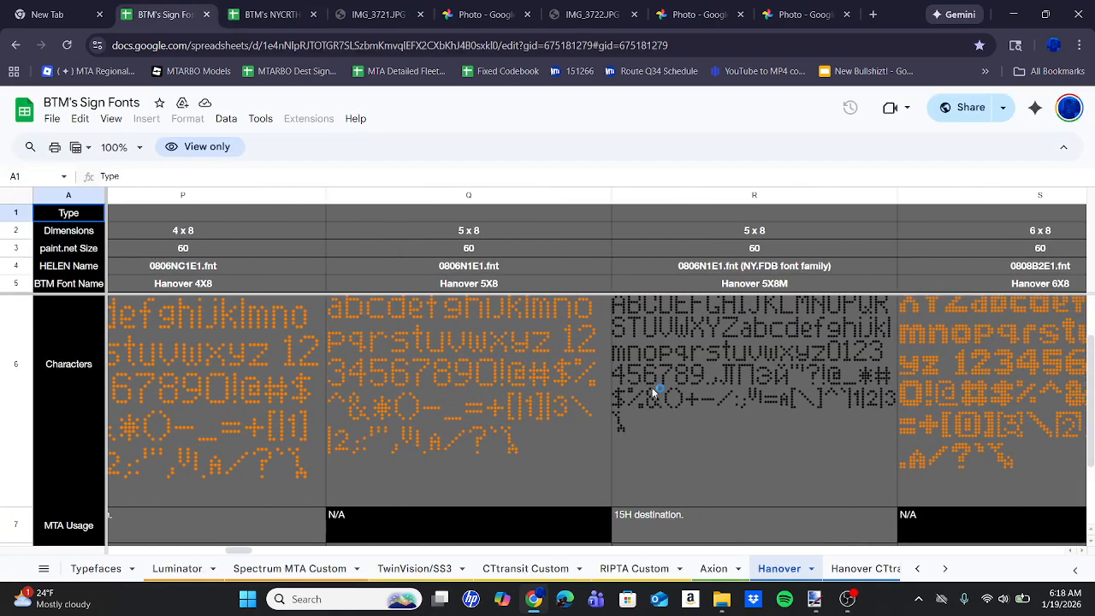
pyautogui.hscroll(5, 641, 326)
pyautogui.hscroll(7, 644, 330)
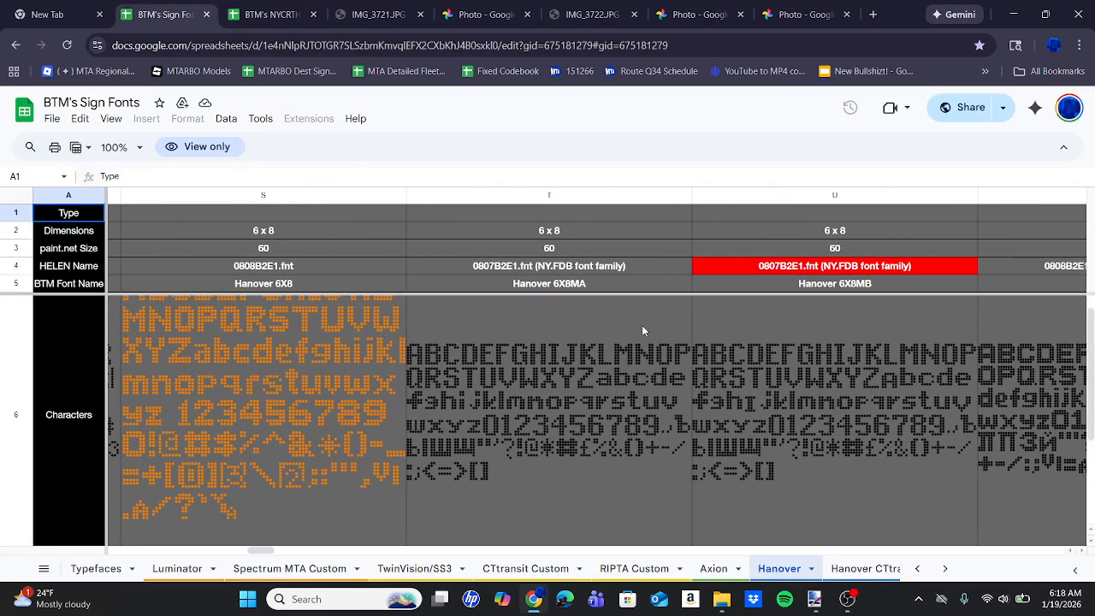
pyautogui.hscroll(12, 644, 330)
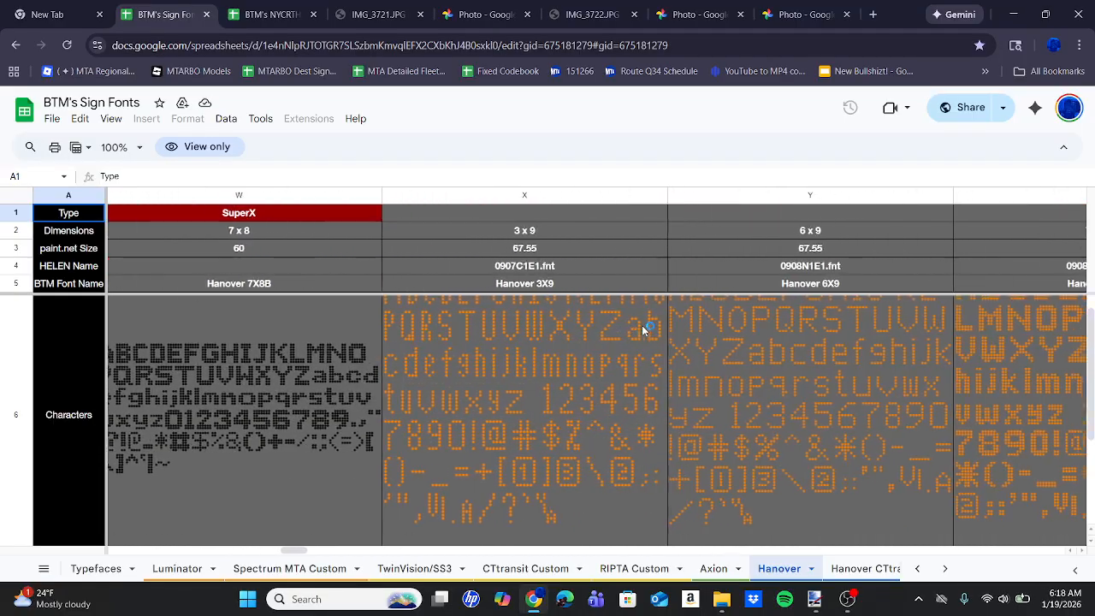
pyautogui.hscroll(9, 642, 325)
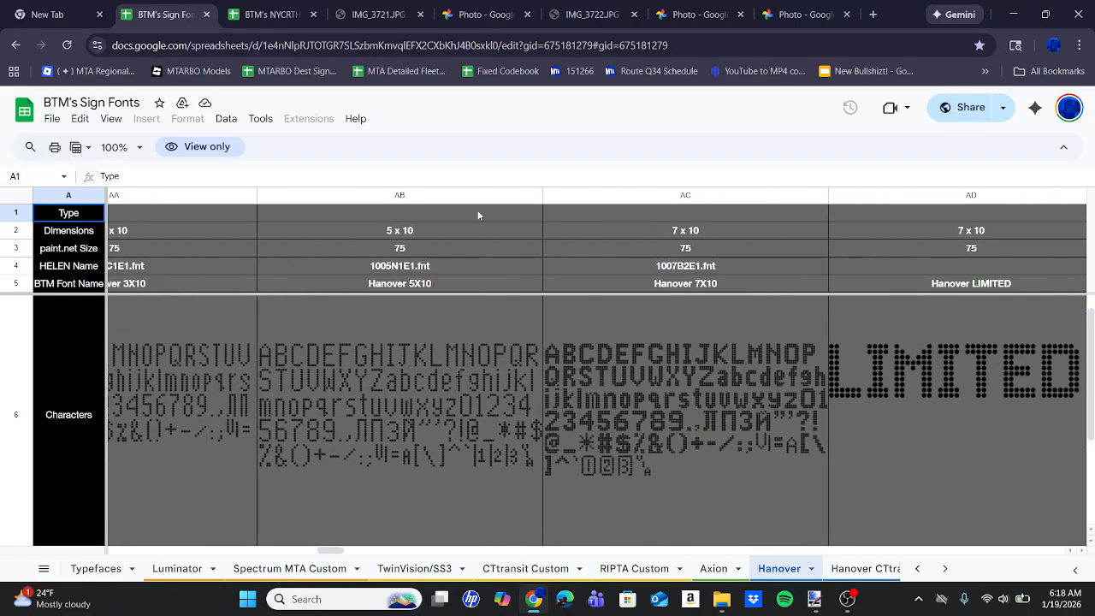
# Recheck the sign lettering in IMG_3721.JPG and compare it with the Hanover fonts from 7 x 11 to 9 x 15.
pyautogui.click(375, 5)
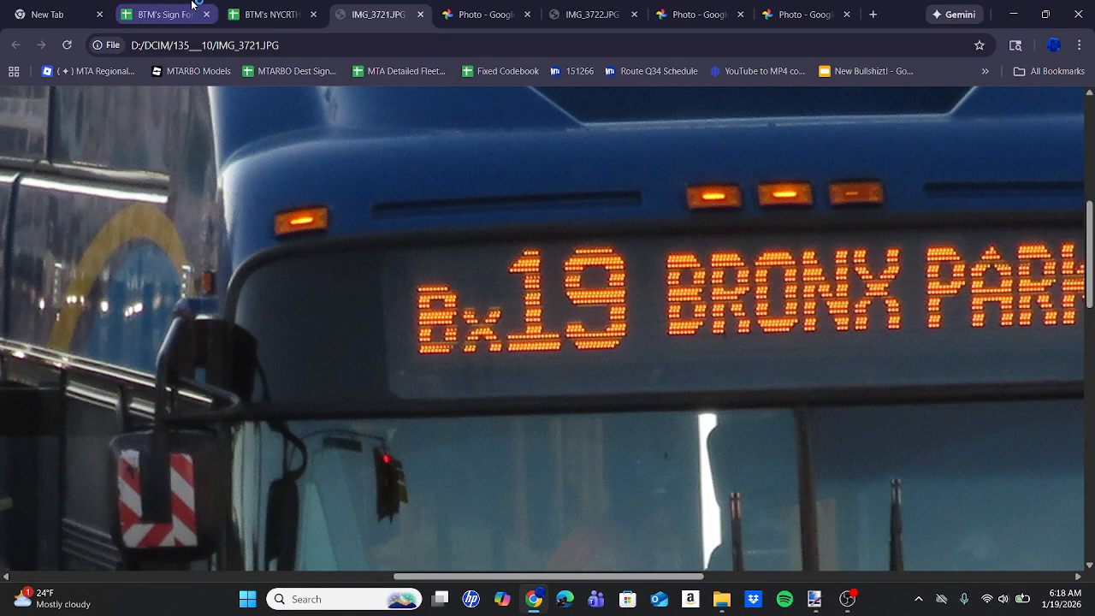
pyautogui.click(163, 14)
pyautogui.hscroll(15, 642, 339)
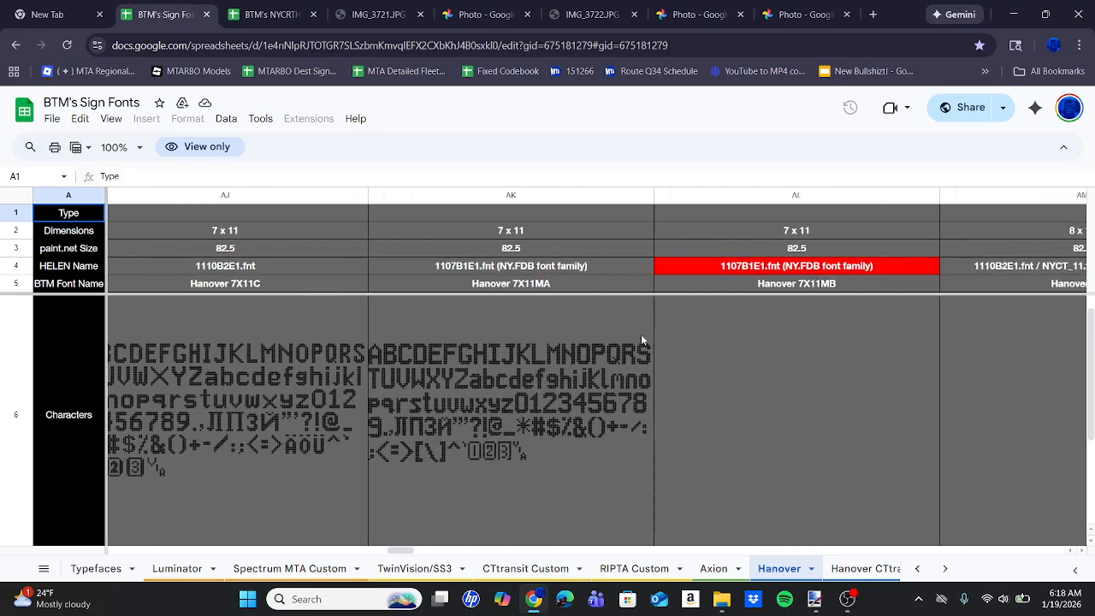
pyautogui.hscroll(10, 641, 339)
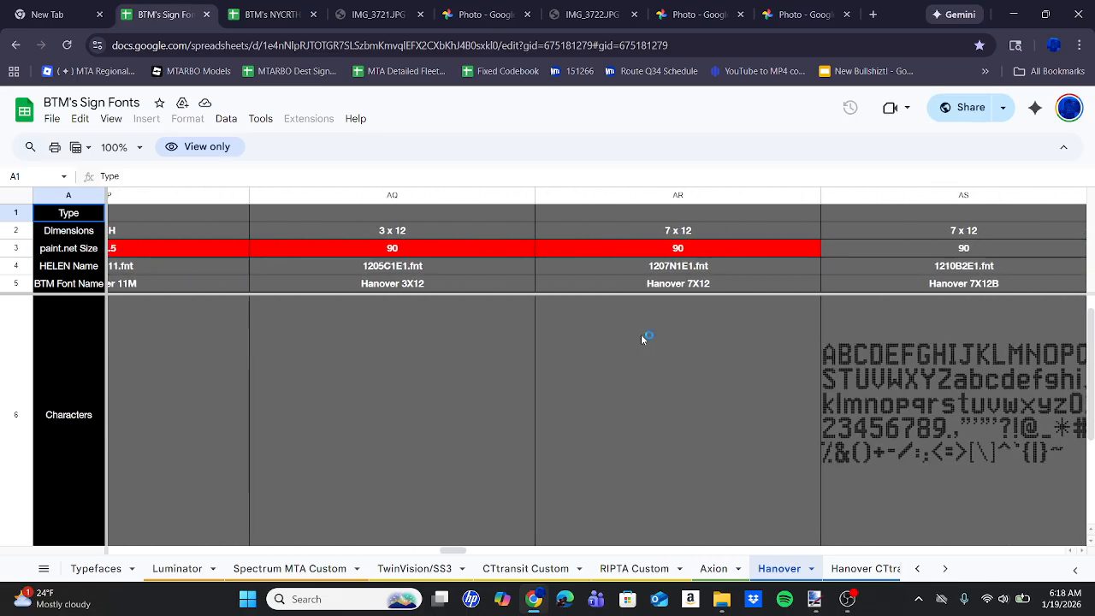
pyautogui.hscroll(12, 642, 339)
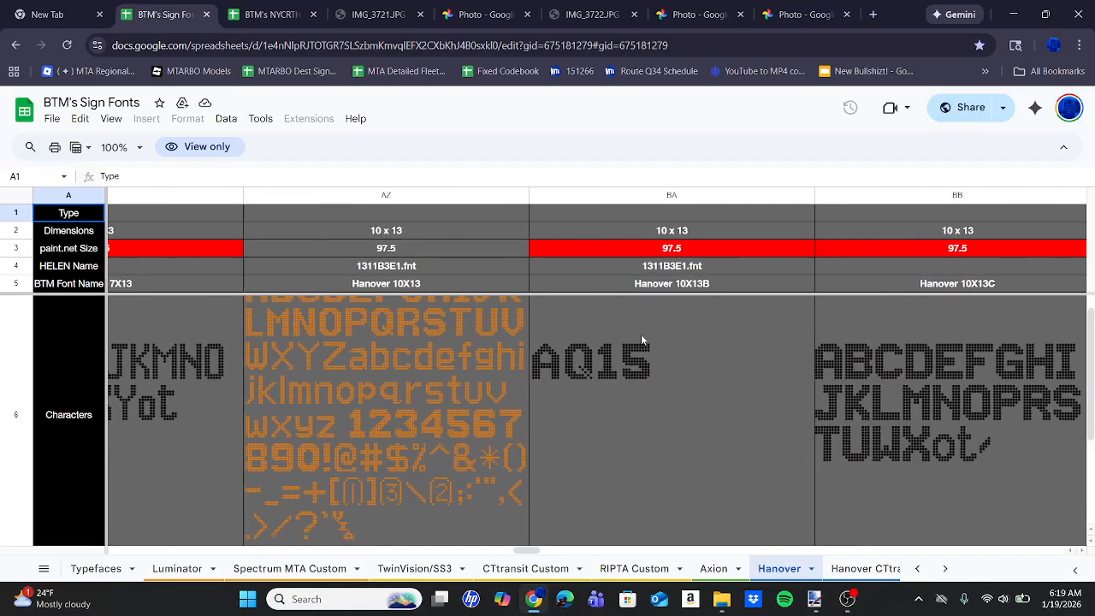
pyautogui.hscroll(10, 642, 340)
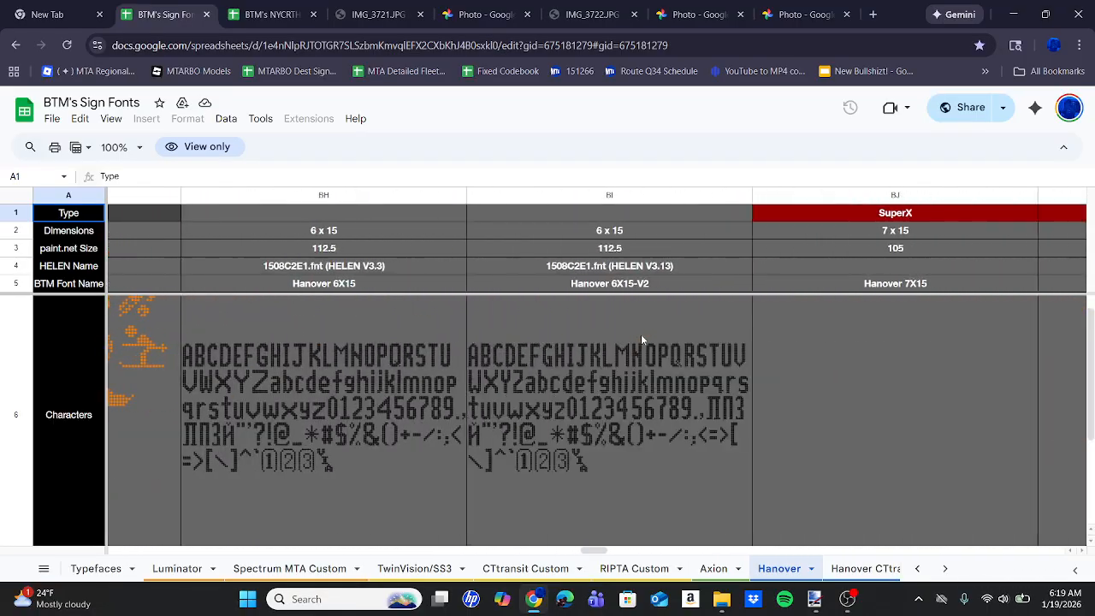
pyautogui.hscroll(8, 642, 339)
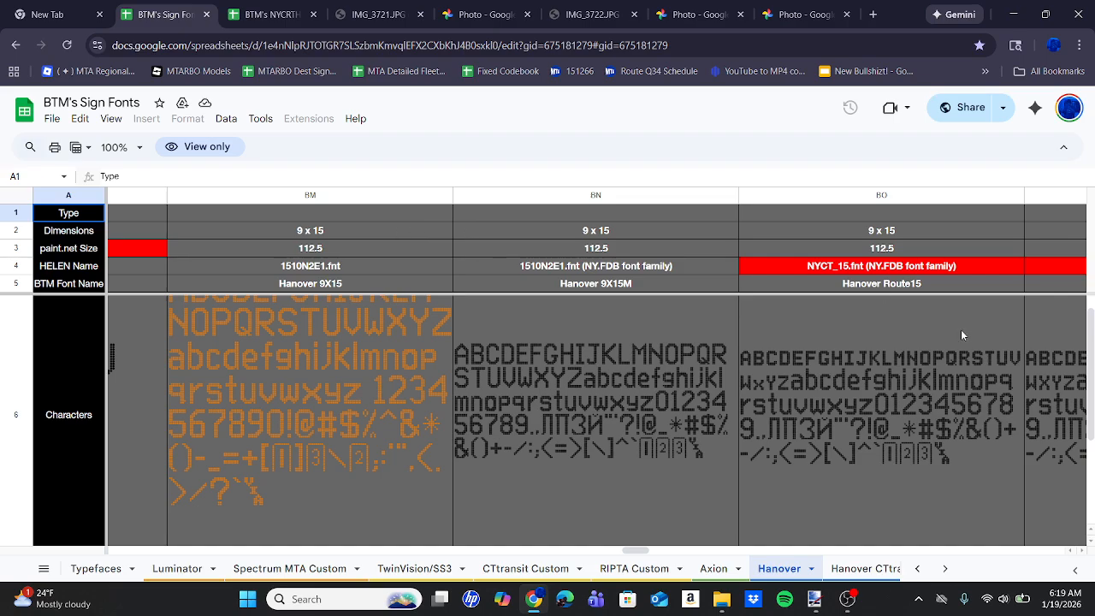
# Examine the remaining Hanover fonts from the 9 x 15 sizes up to the 16 x 24 route font.
pyautogui.hscroll(8, 961, 334)
pyautogui.hscroll(10, 961, 332)
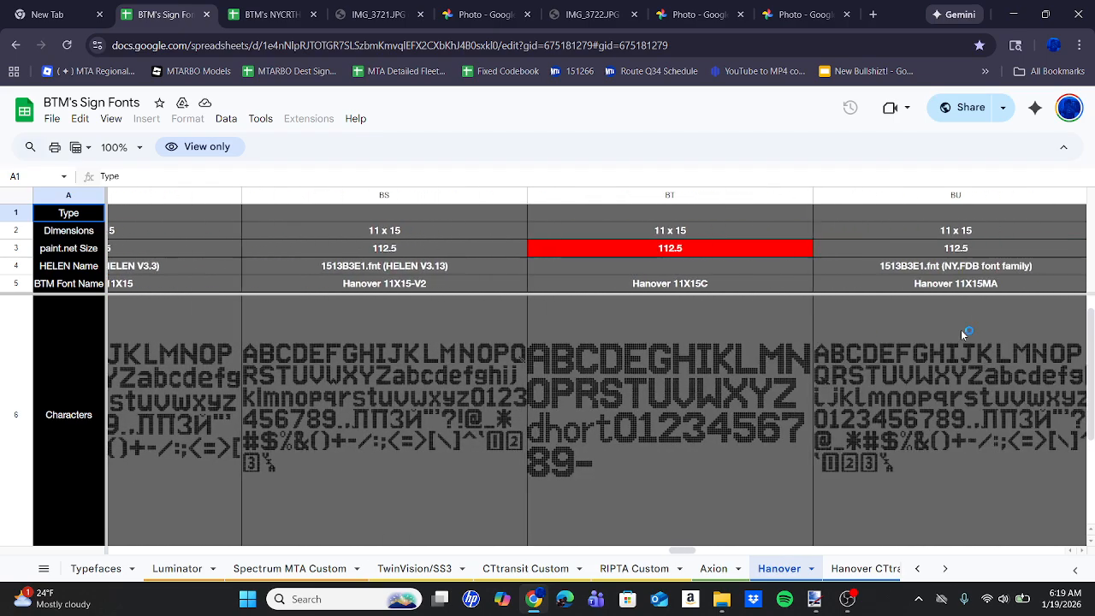
pyautogui.hscroll(10, 961, 330)
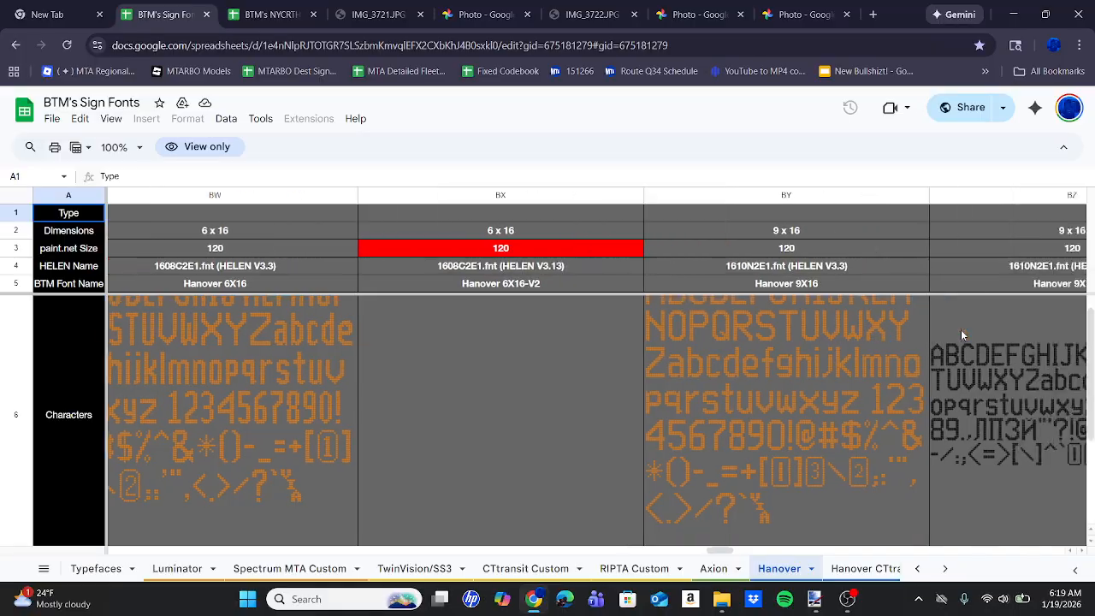
pyautogui.hscroll(6, 961, 329)
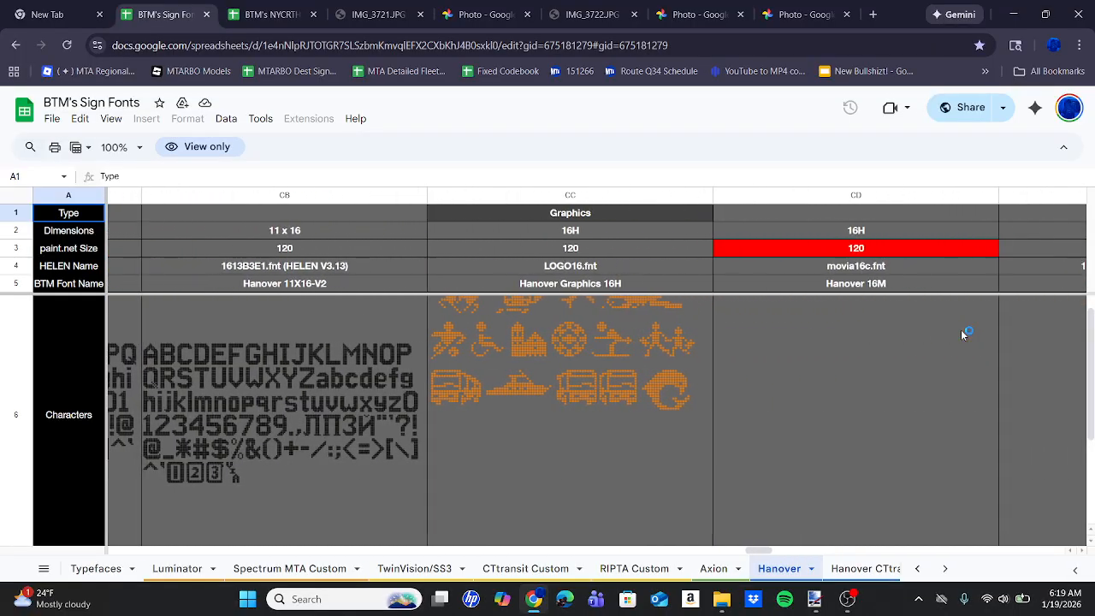
pyautogui.hscroll(8, 961, 329)
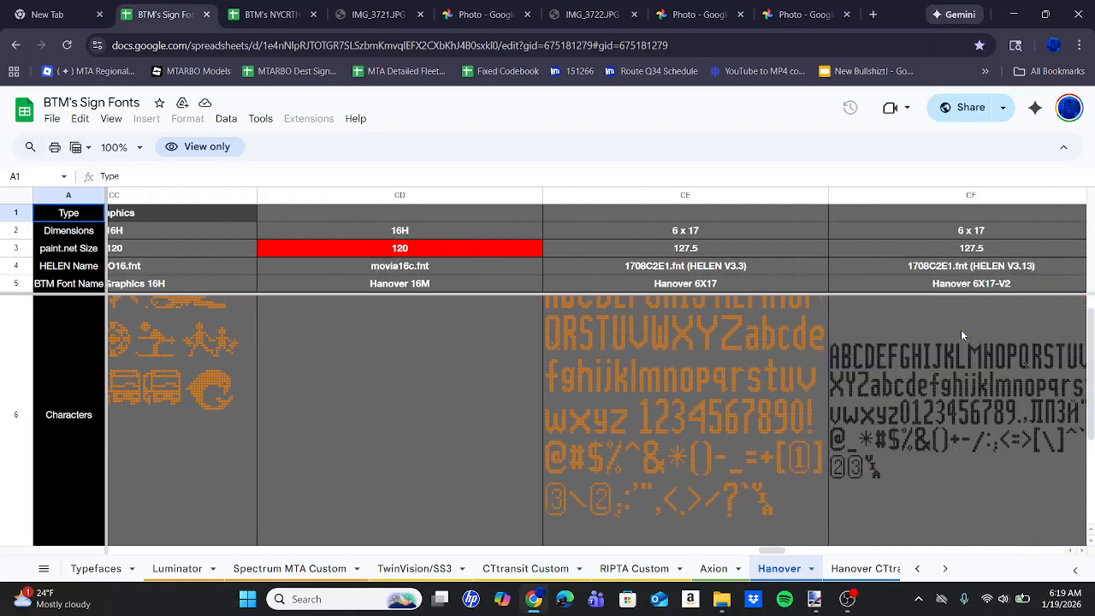
pyautogui.hscroll(10, 961, 330)
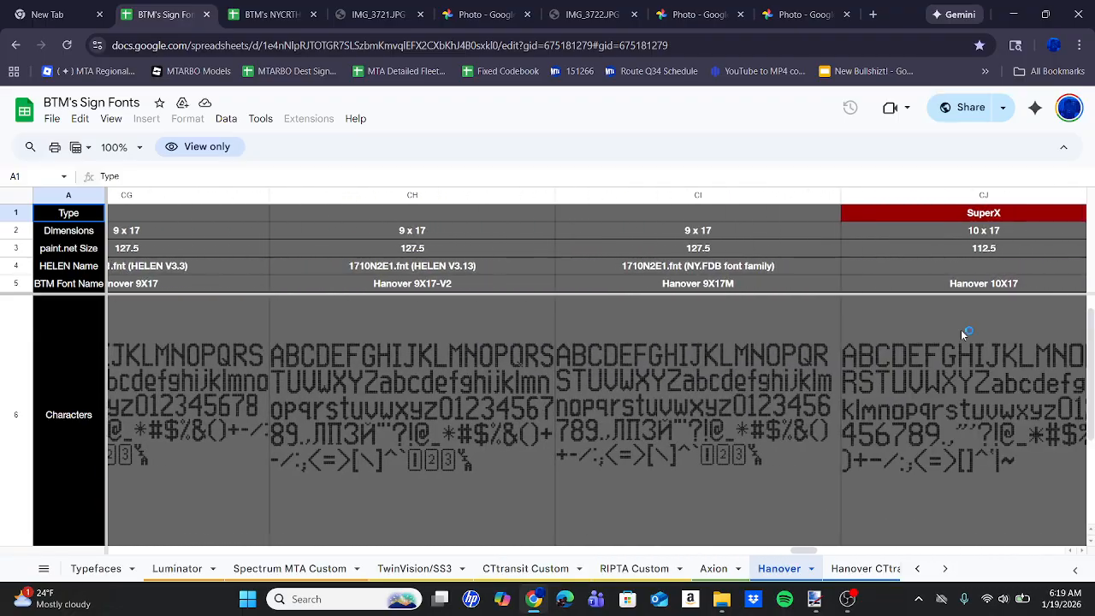
pyautogui.hscroll(10, 961, 329)
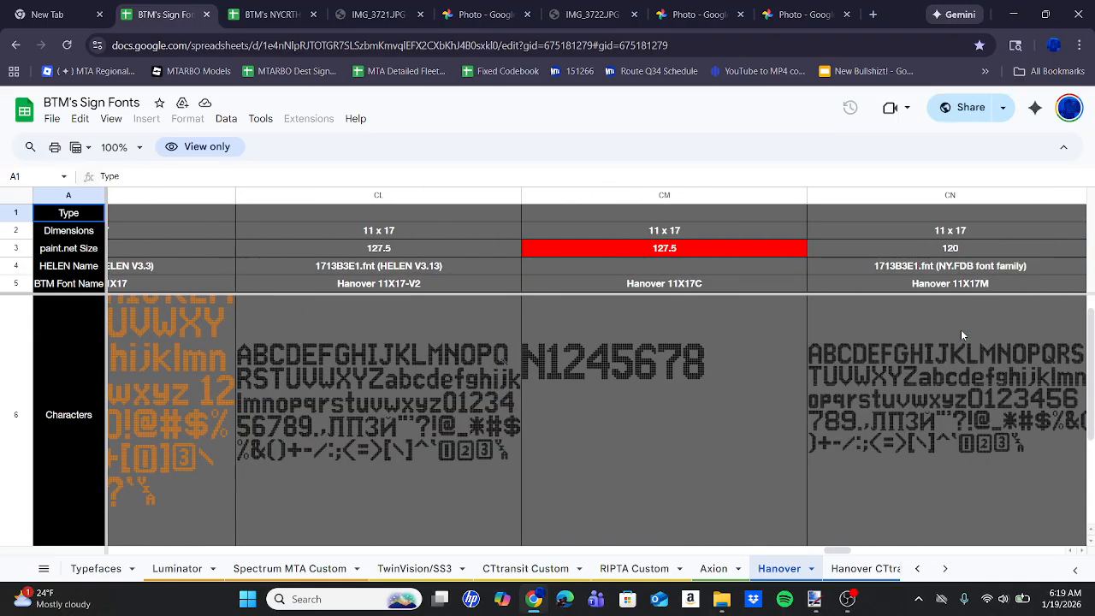
pyautogui.hscroll(10, 961, 330)
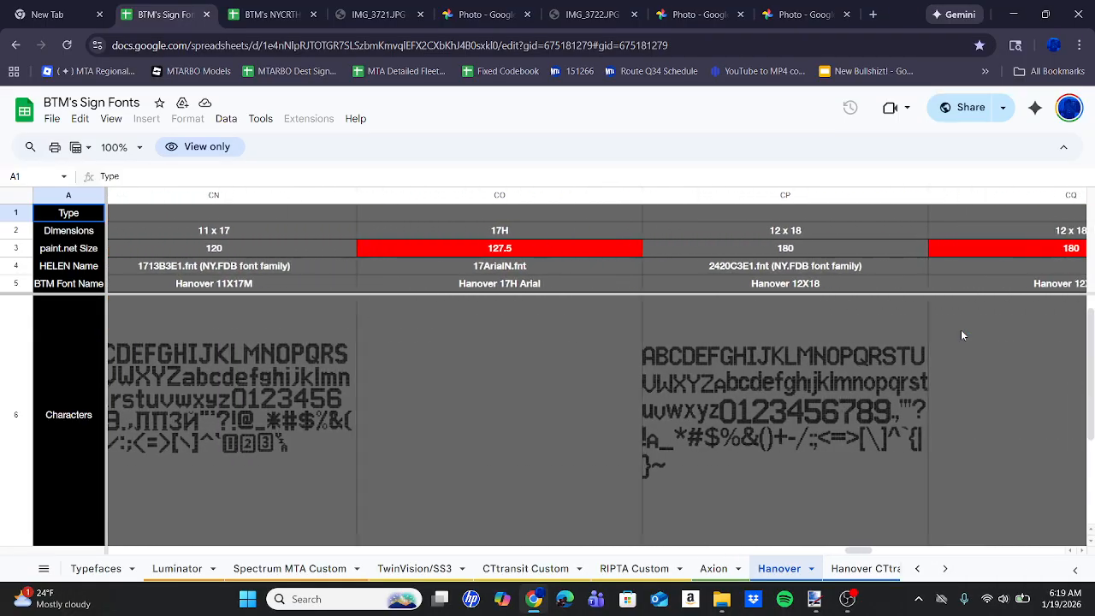
pyautogui.hscroll(10, 961, 330)
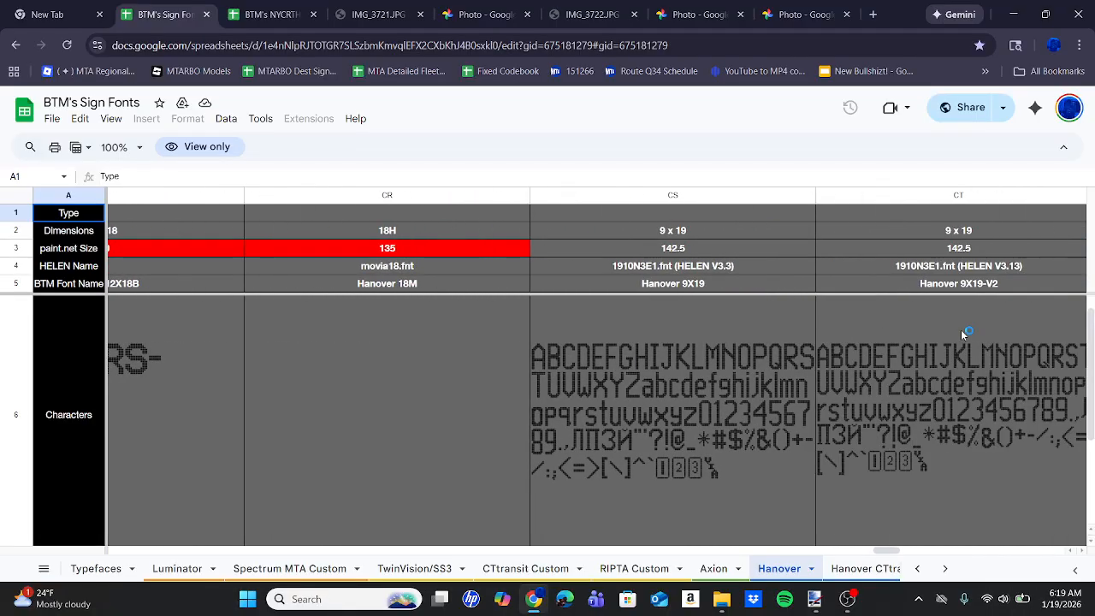
pyautogui.hscroll(10, 961, 334)
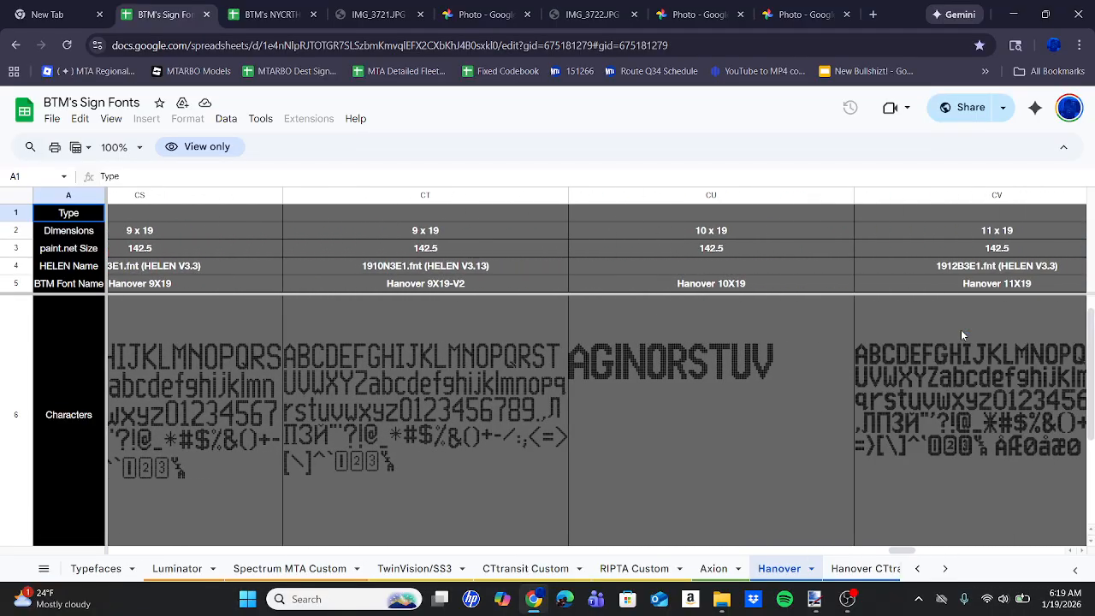
pyautogui.hscroll(10, 961, 334)
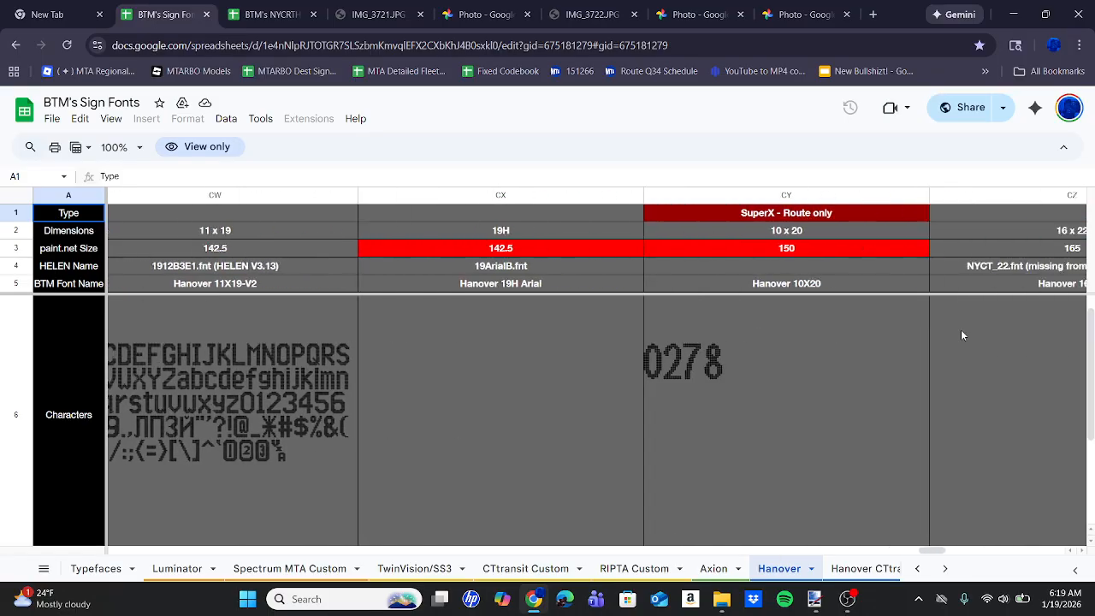
pyautogui.hscroll(8, 962, 334)
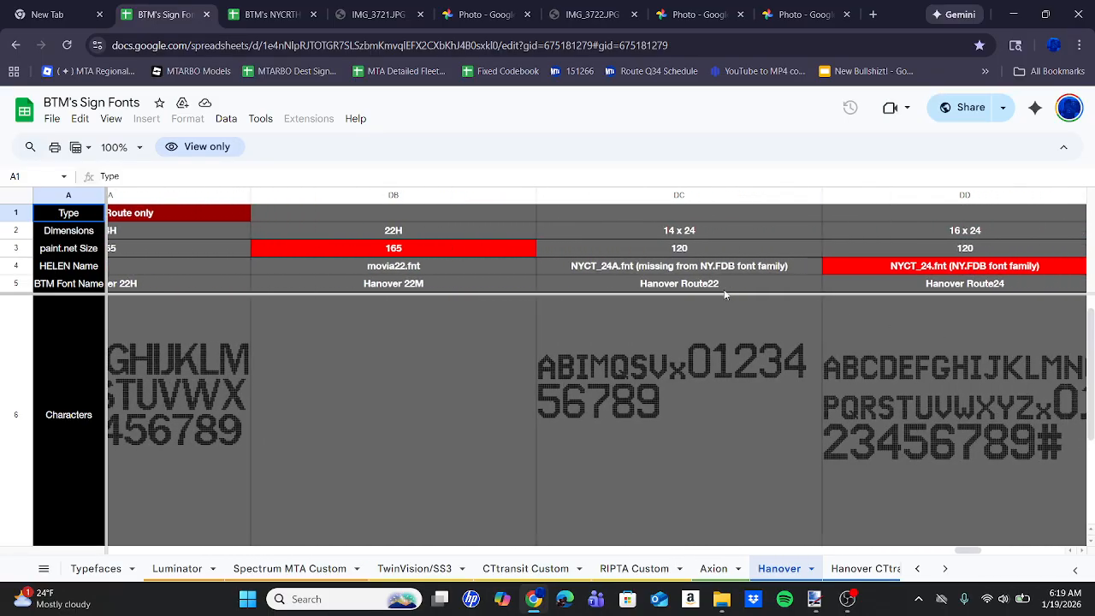
pyautogui.hscroll(3, 939, 346)
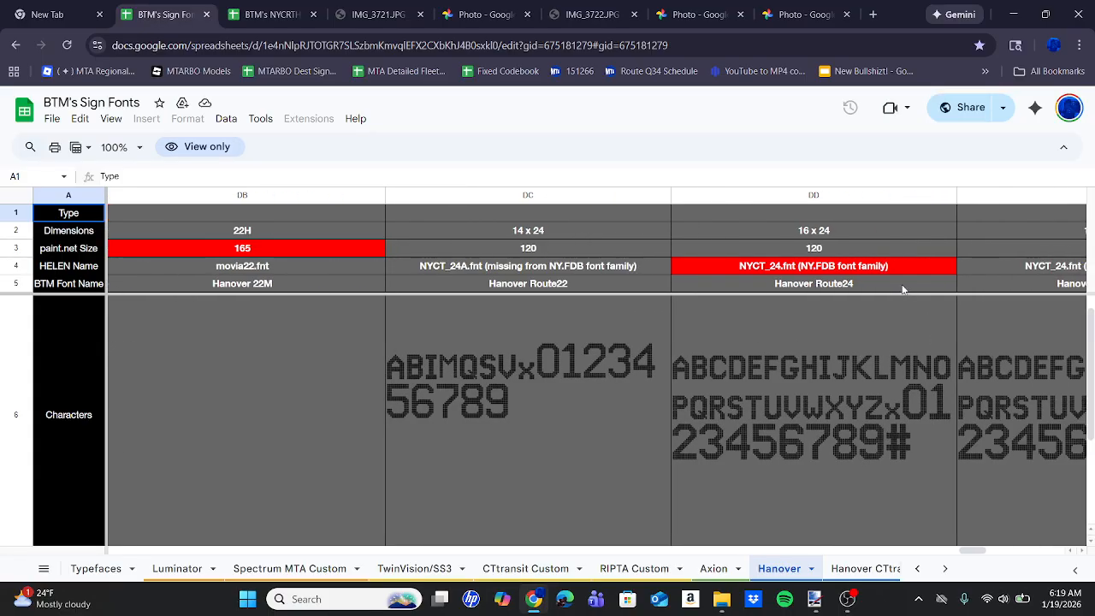
# Open the FontStruct pages for both the dot and pixel versions of Hanover Route24 from its download links.
pyautogui.scroll(-3, 773, 454)
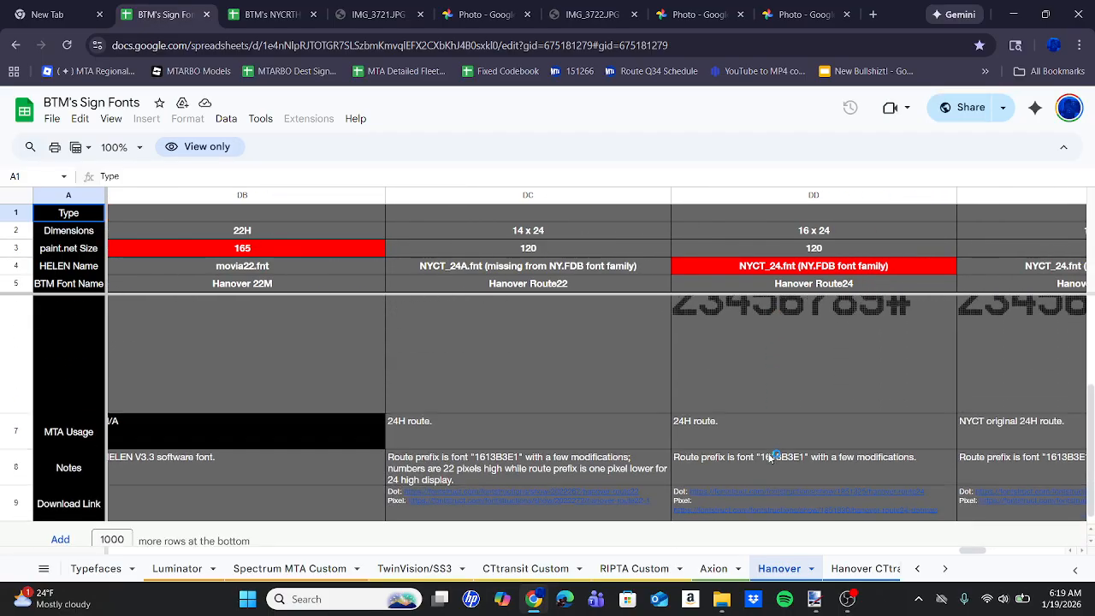
pyautogui.moveTo(727, 478)
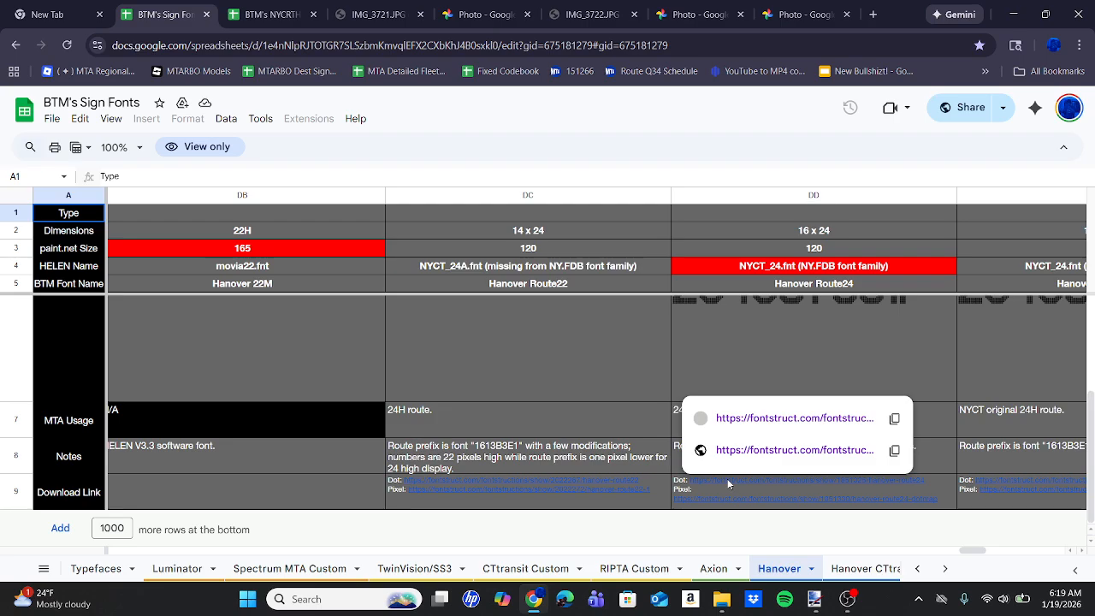
pyautogui.click(730, 421)
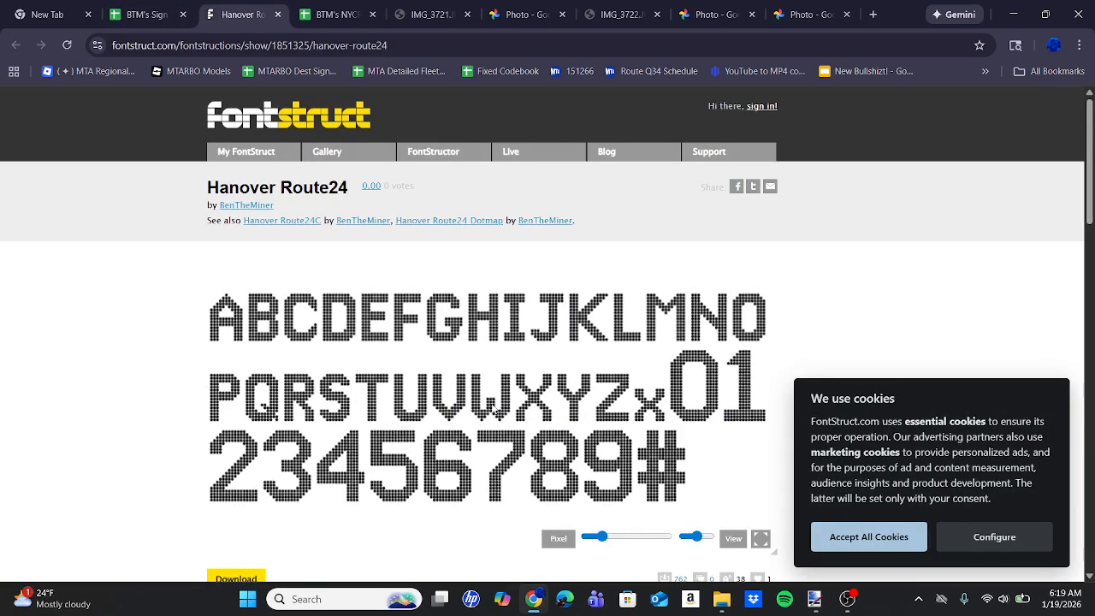
pyautogui.click(167, 6)
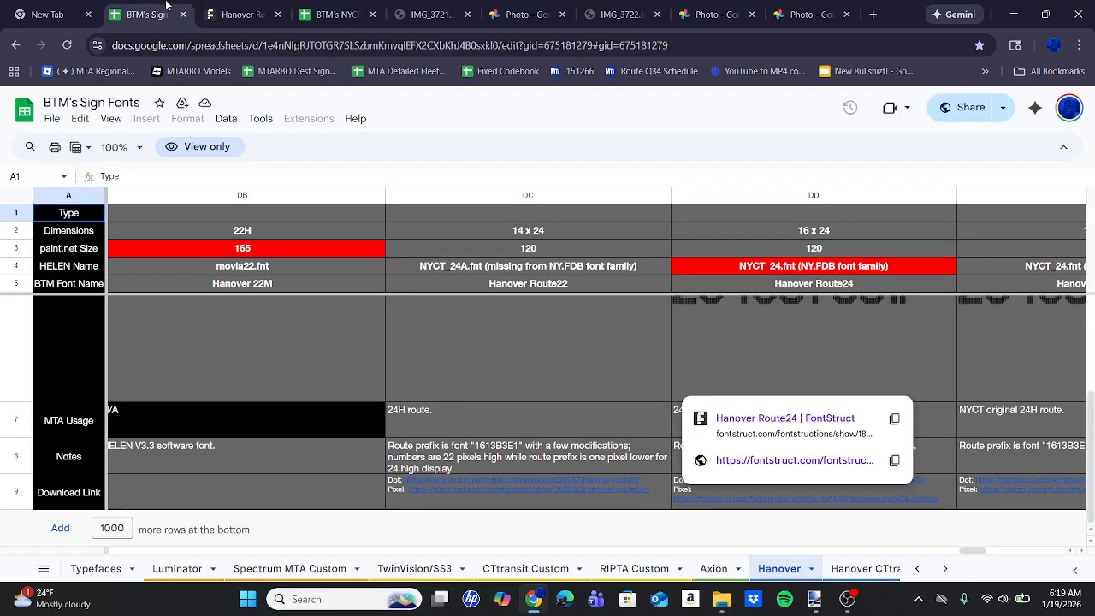
pyautogui.click(749, 460)
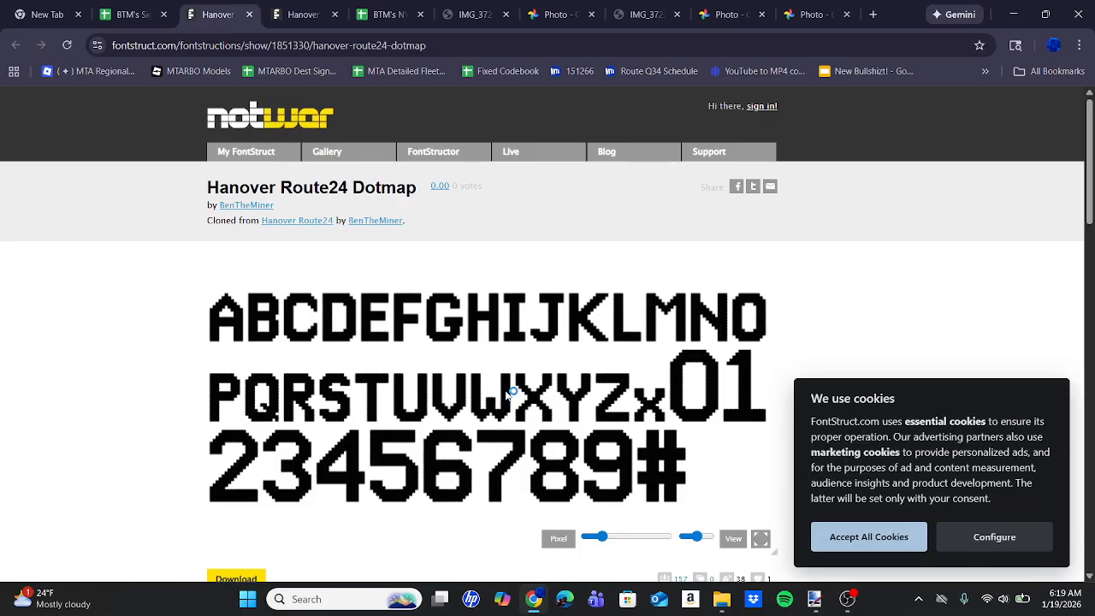
# Recheck the Bx19 route lettering in the IMG_3721.JPG bus photo and look at the destination sign codes spreadsheet.
pyautogui.click(488, 7)
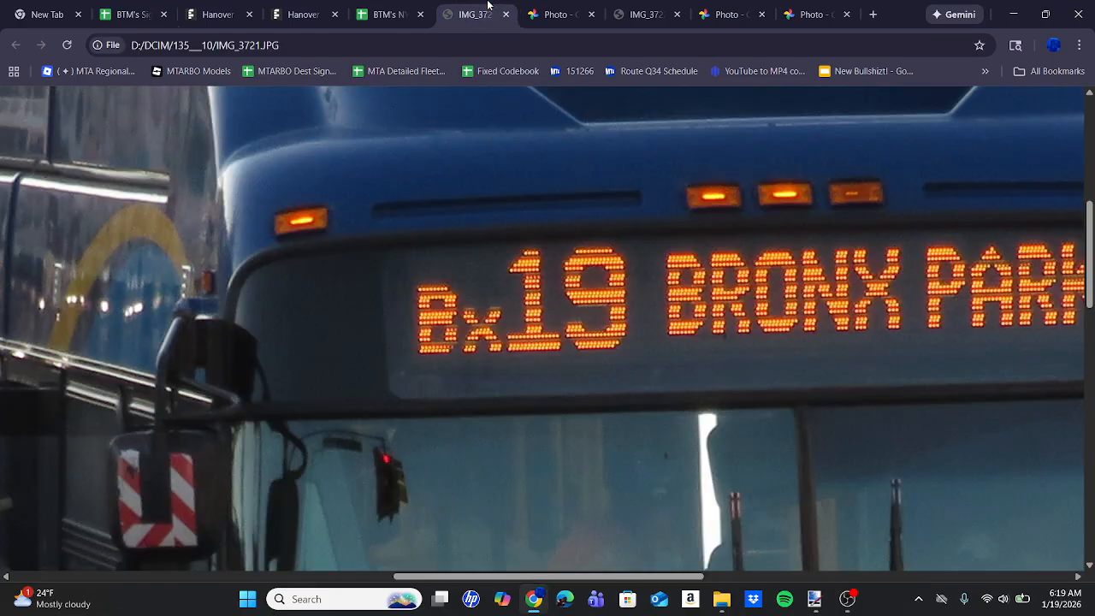
pyautogui.click(628, 229)
pyautogui.click(361, 7)
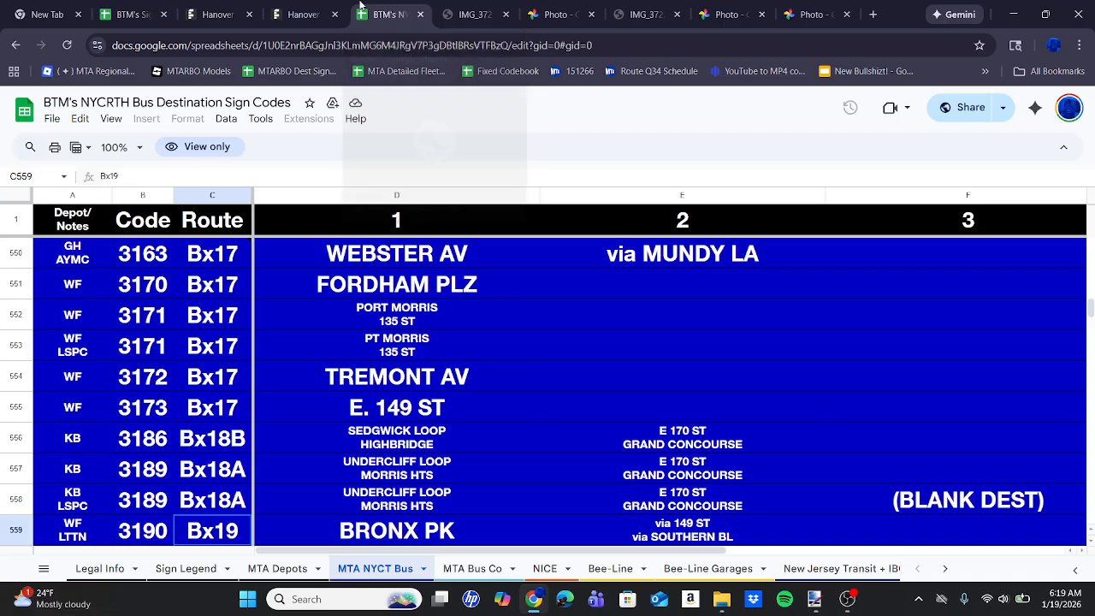
# Agree to the license for Hanover Route24 on FontStruct and download it as a TrueType font.
pyautogui.click(291, 11)
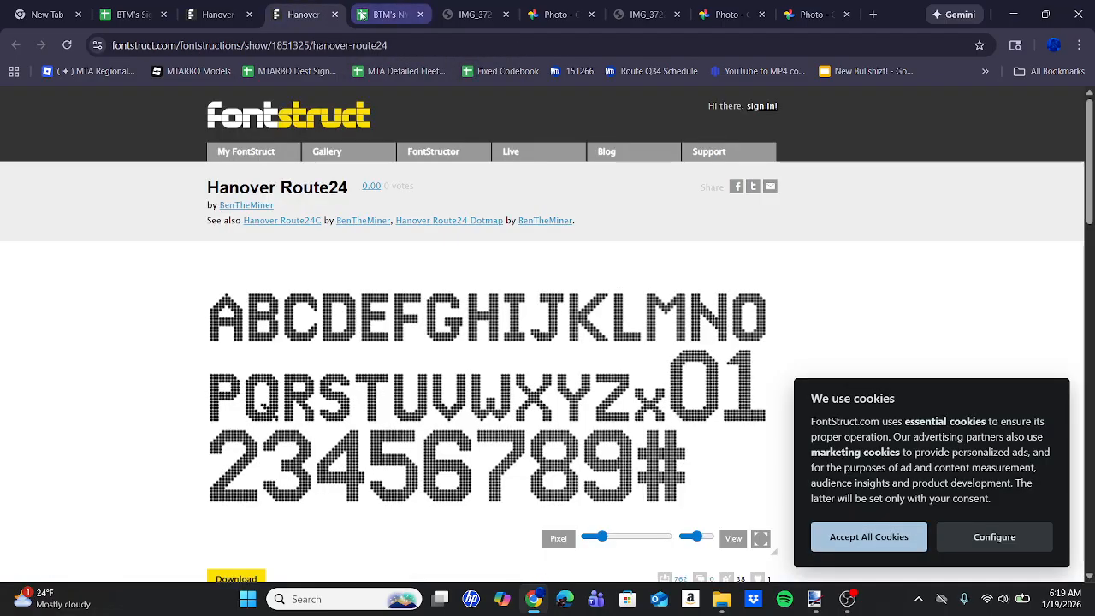
pyautogui.scroll(-2, 443, 342)
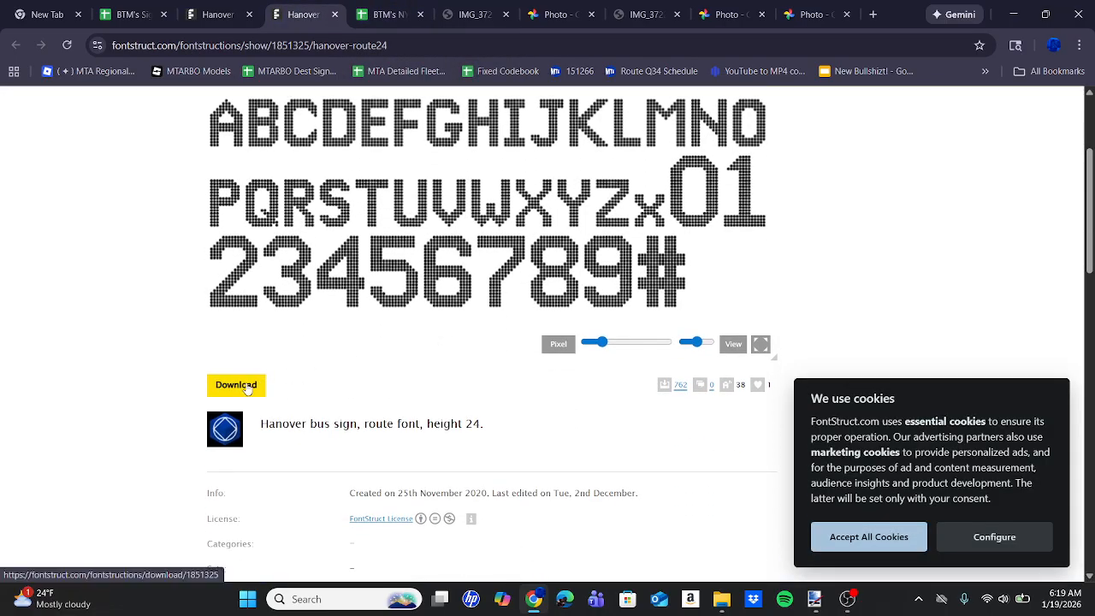
pyautogui.click(248, 386)
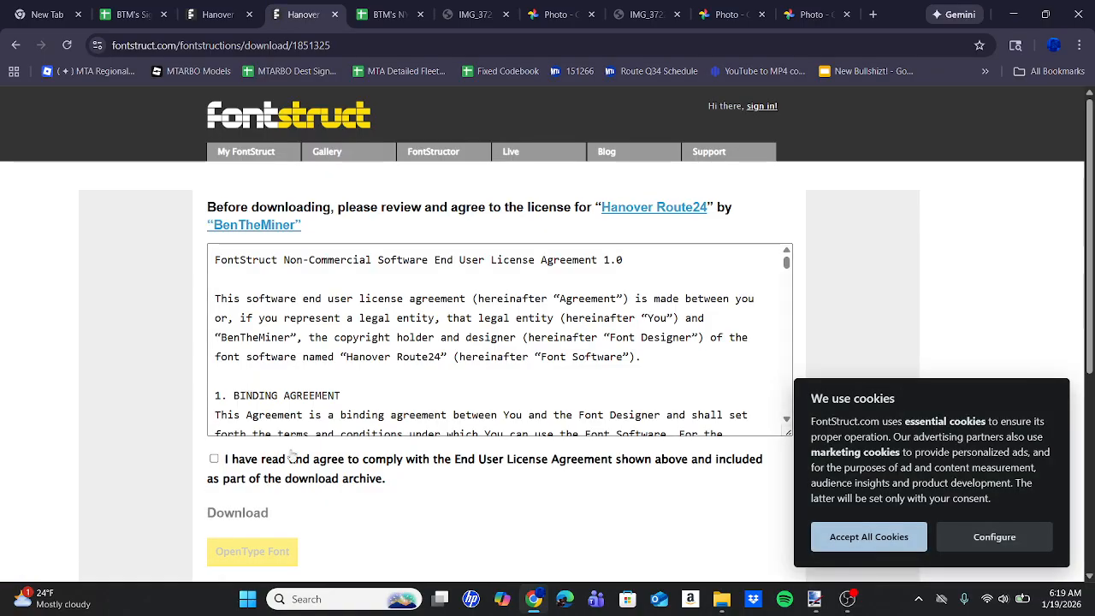
pyautogui.click(214, 459)
pyautogui.scroll(-2, 540, 500)
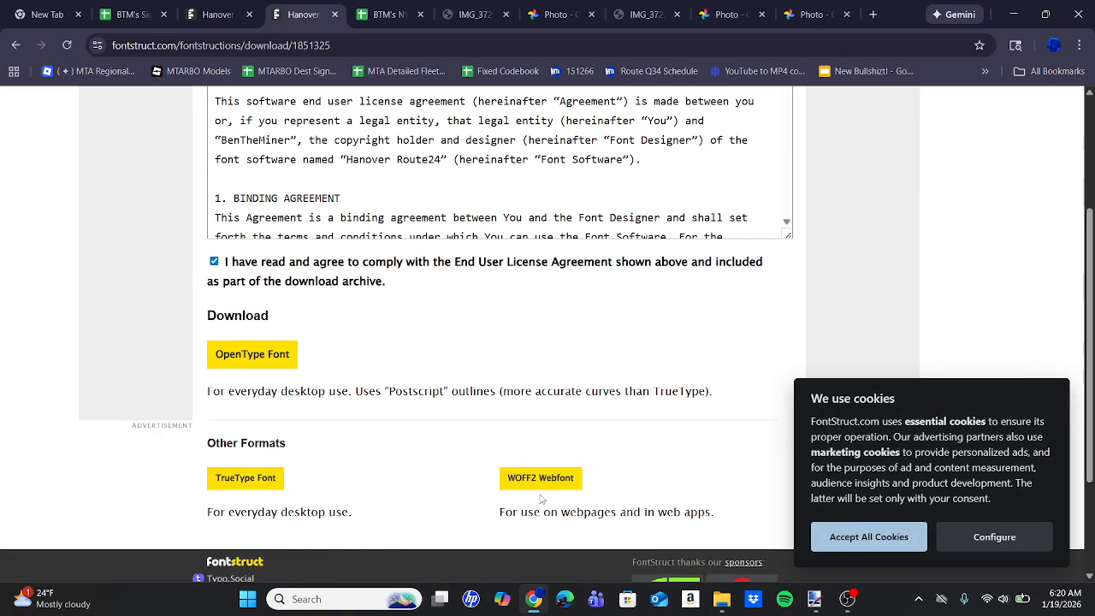
pyautogui.click(276, 357)
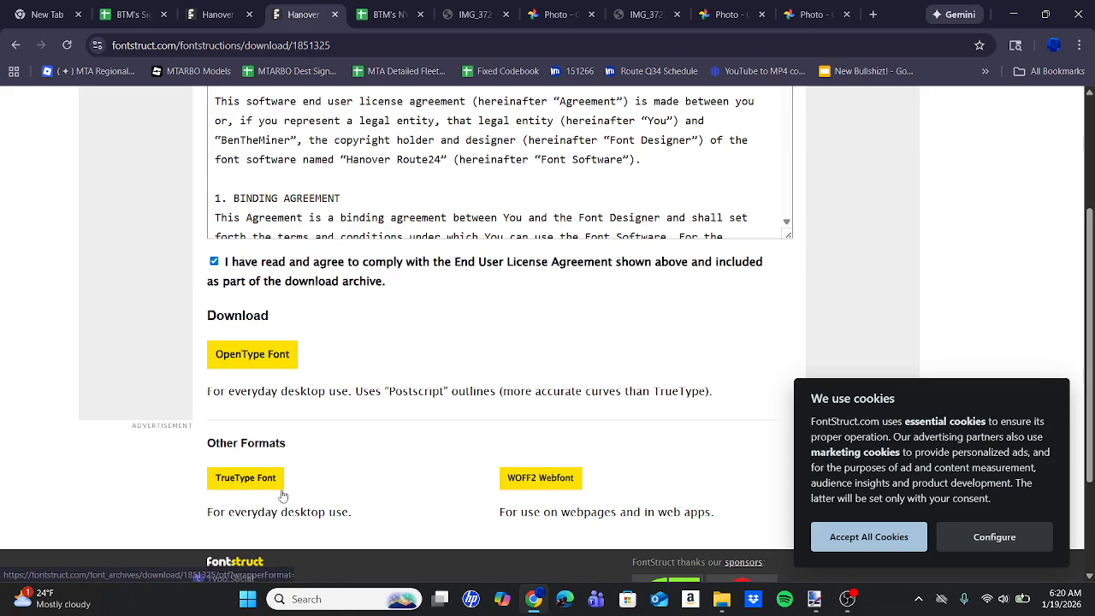
pyautogui.click(231, 484)
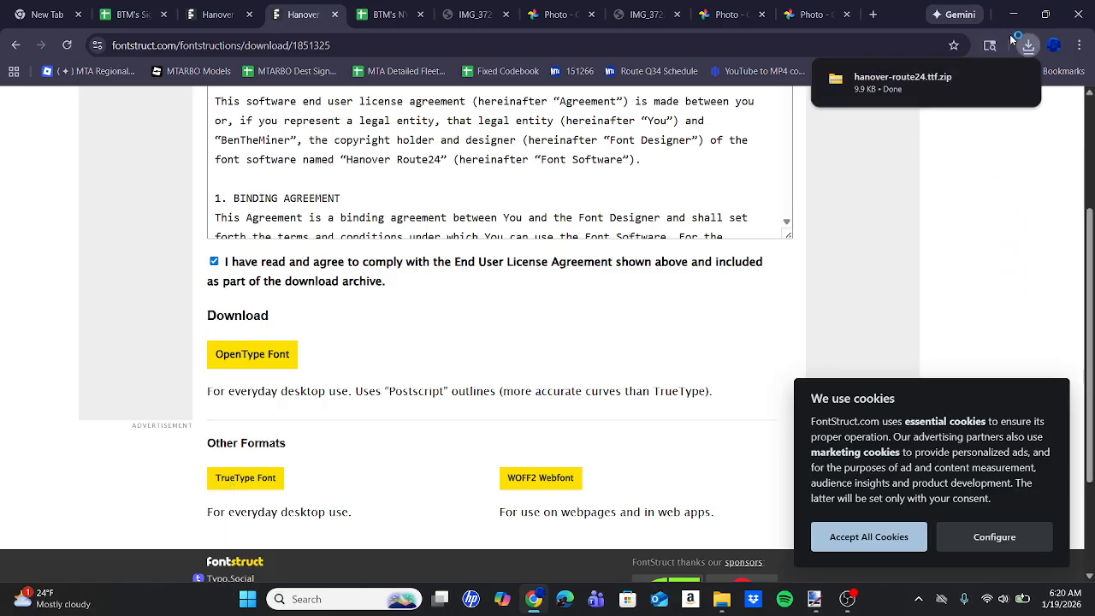
# Try to install the hanover-route24 TrueType font from the downloaded archive, without replacing an existing copy, and close the font preview.
pyautogui.click(895, 84)
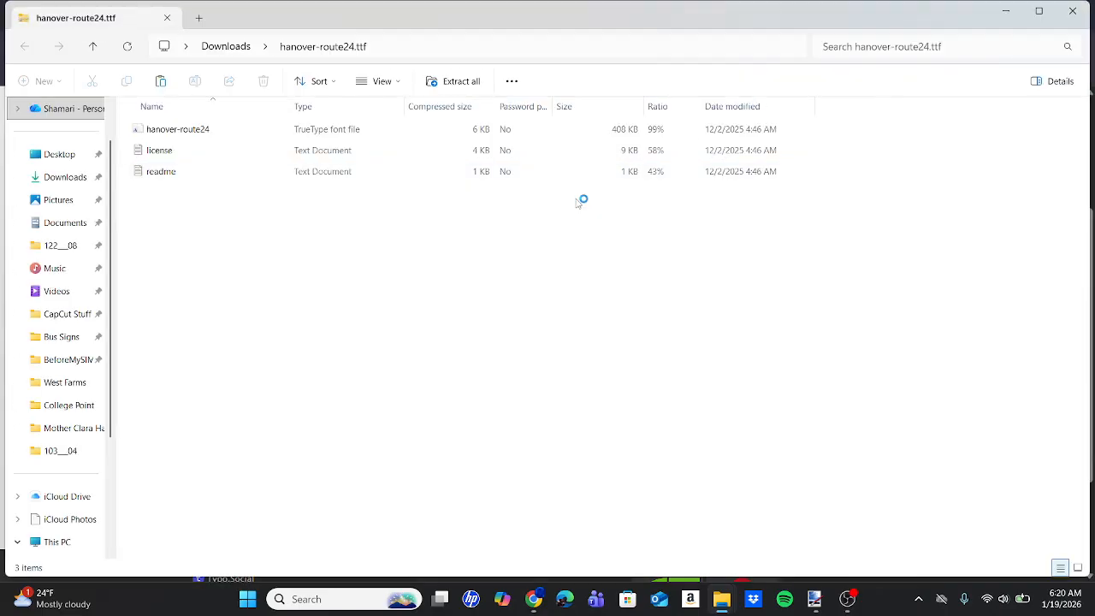
pyautogui.click(447, 138)
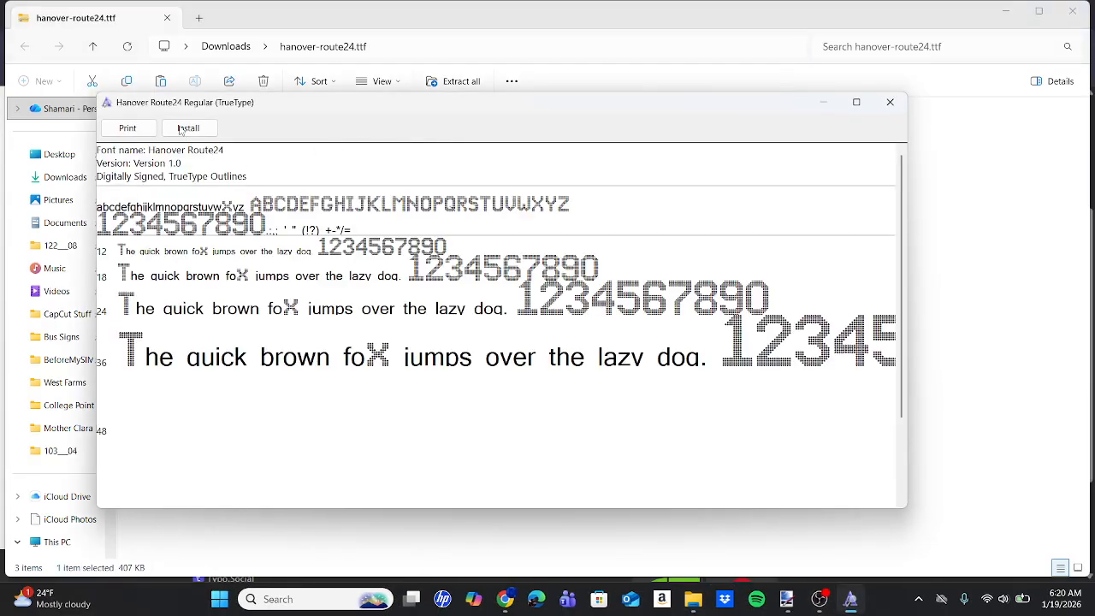
pyautogui.click(188, 129)
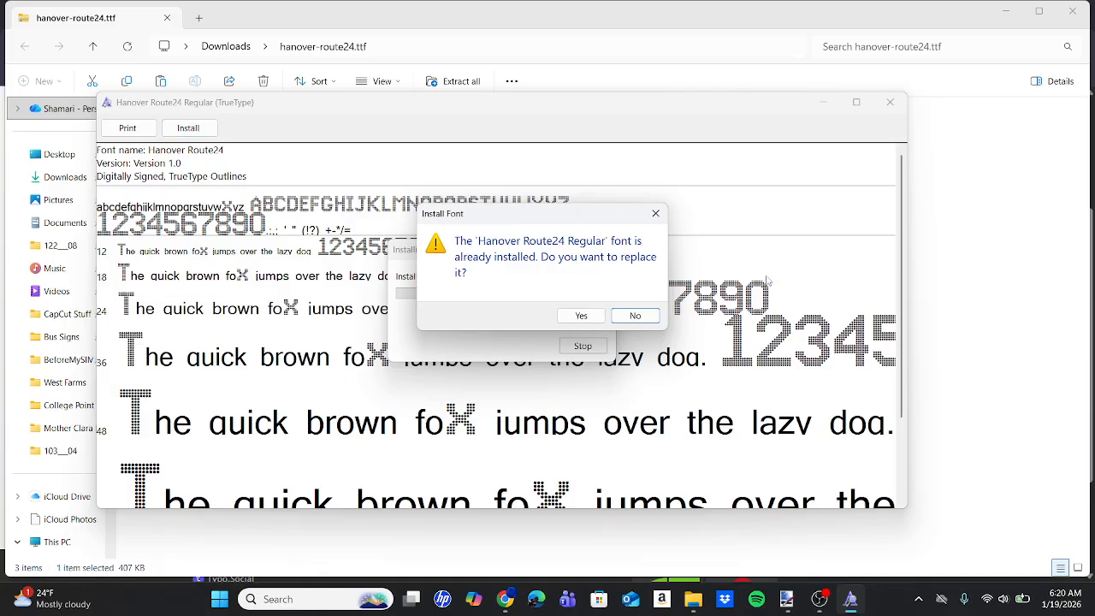
pyautogui.click(656, 214)
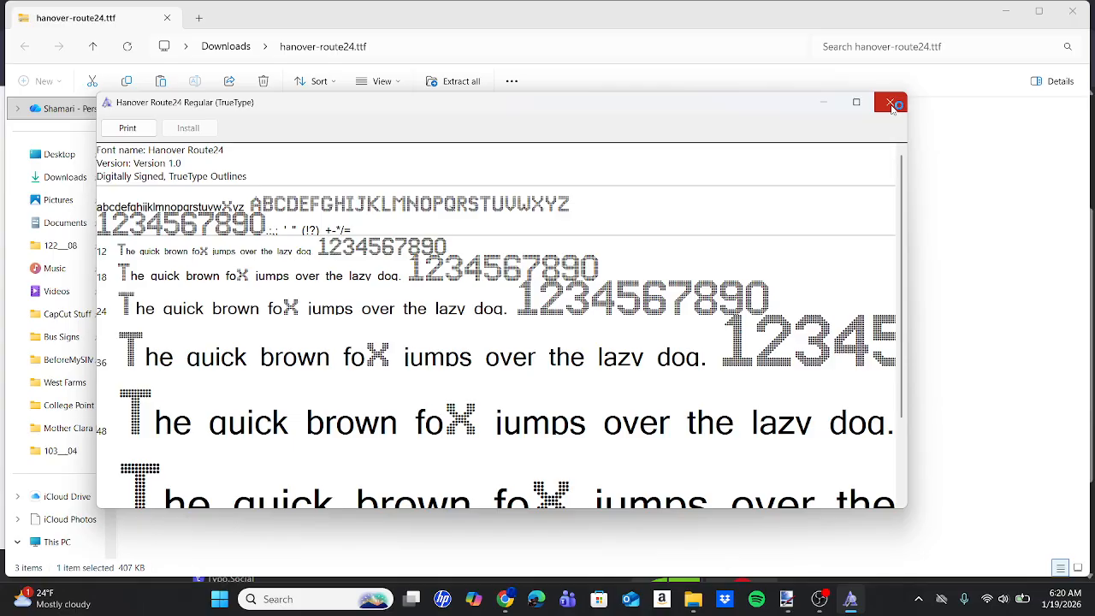
pyautogui.click(892, 105)
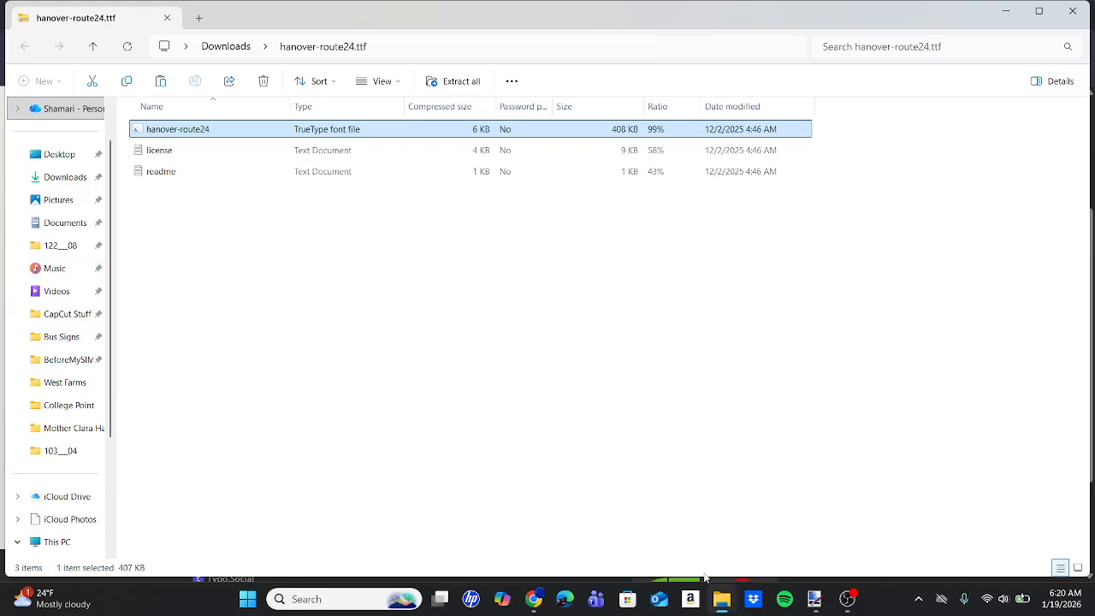
# Switch to Paint.NET and set the text font to Hanover Route24.
pyautogui.moveTo(856, 610)
pyautogui.moveTo(818, 610)
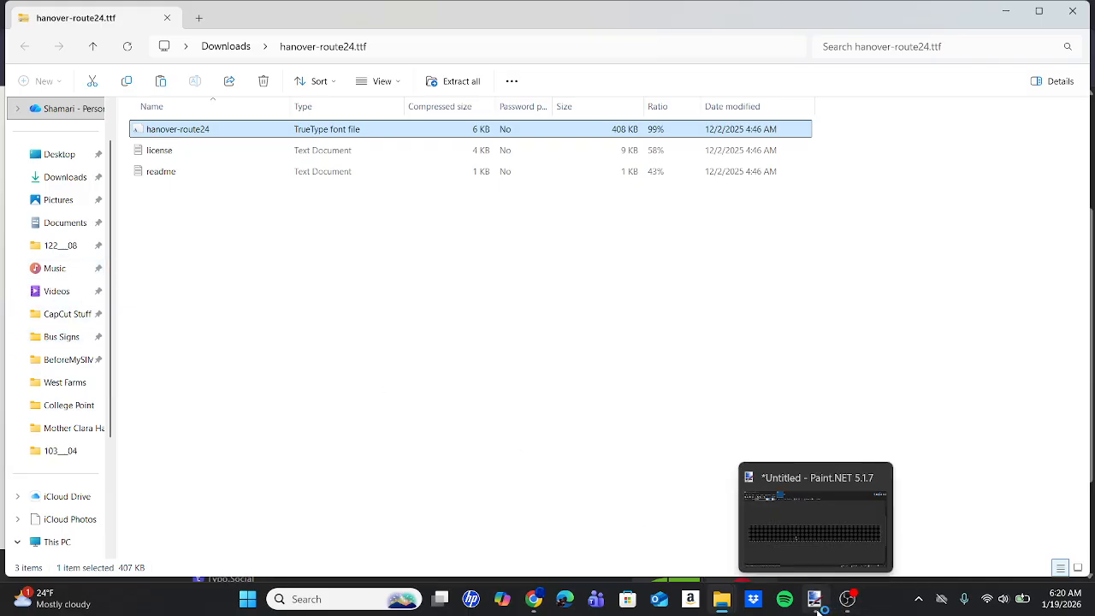
pyautogui.click(815, 599)
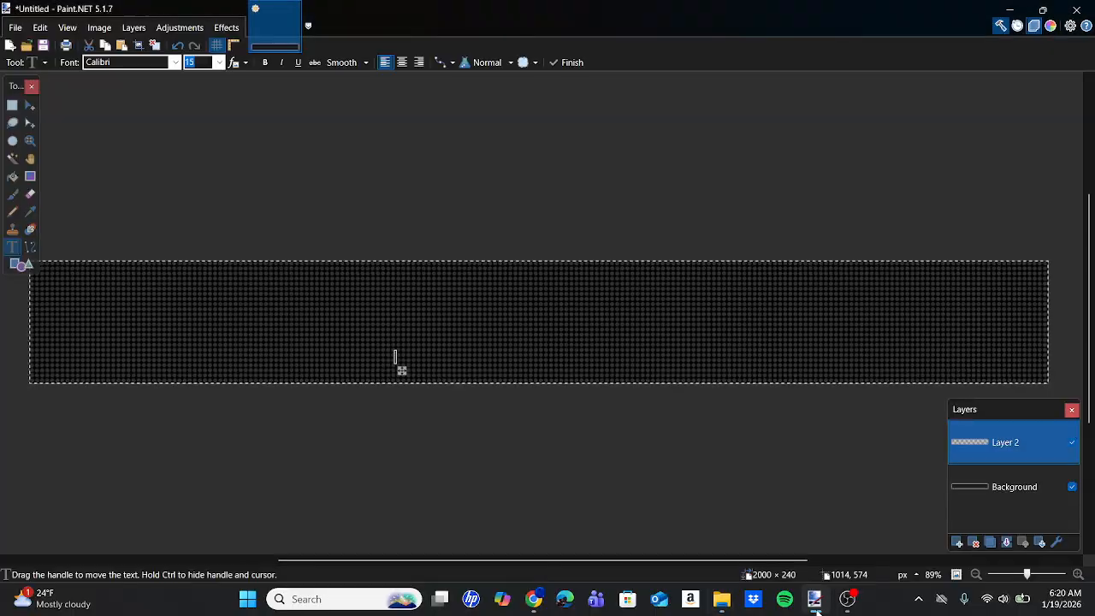
pyautogui.click(149, 67)
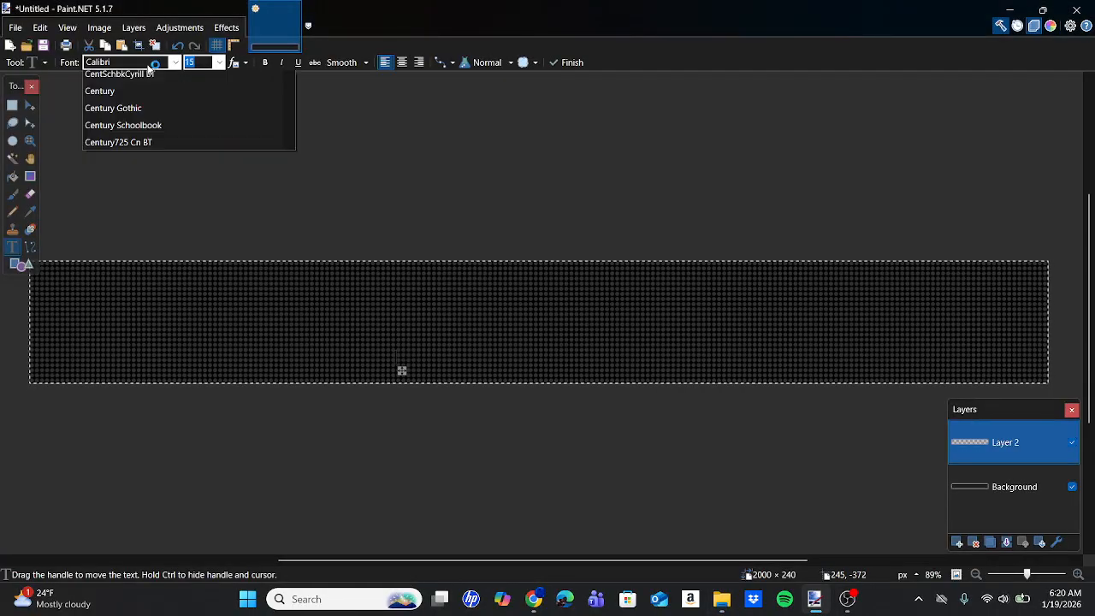
pyautogui.scroll(-1, 111, 103)
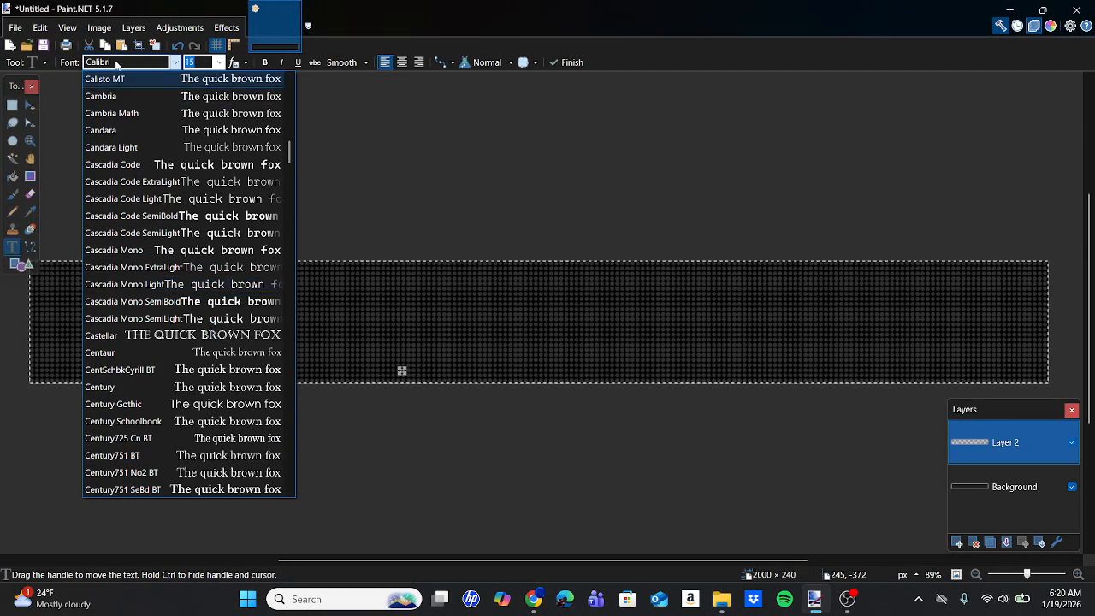
pyautogui.scroll(-1, 201, 300)
pyautogui.scroll(-20, 202, 299)
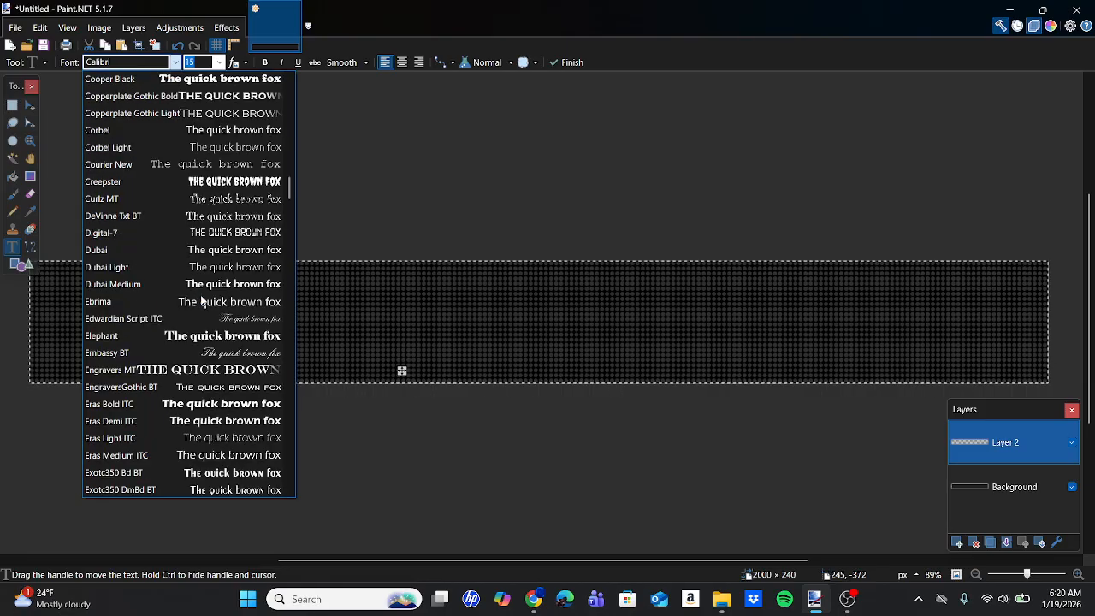
pyautogui.scroll(-6, 208, 297)
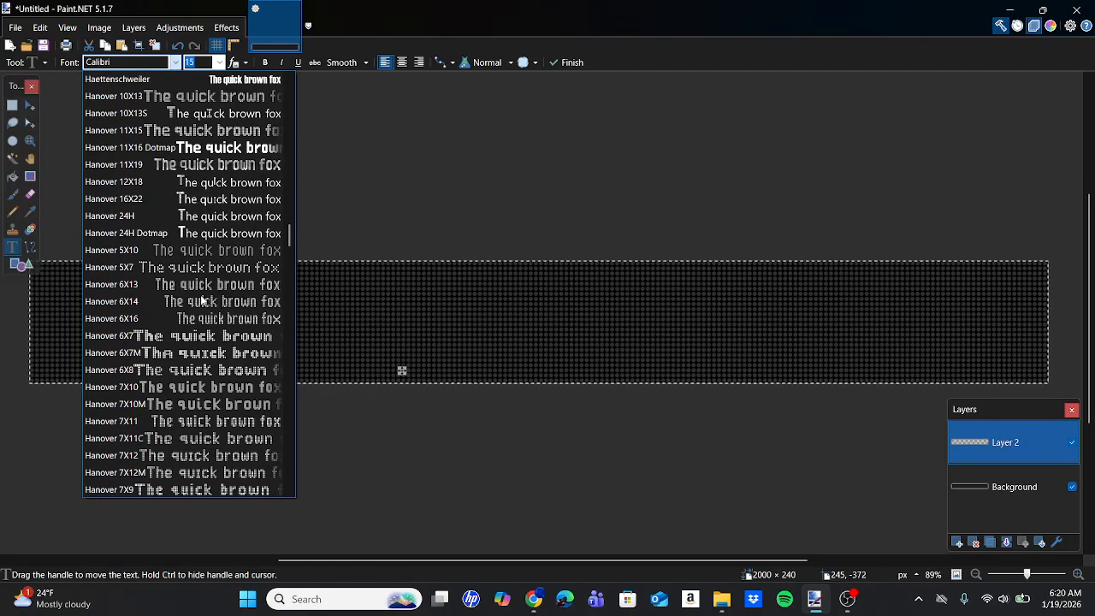
pyautogui.scroll(-2, 202, 300)
pyautogui.scroll(-3, 200, 295)
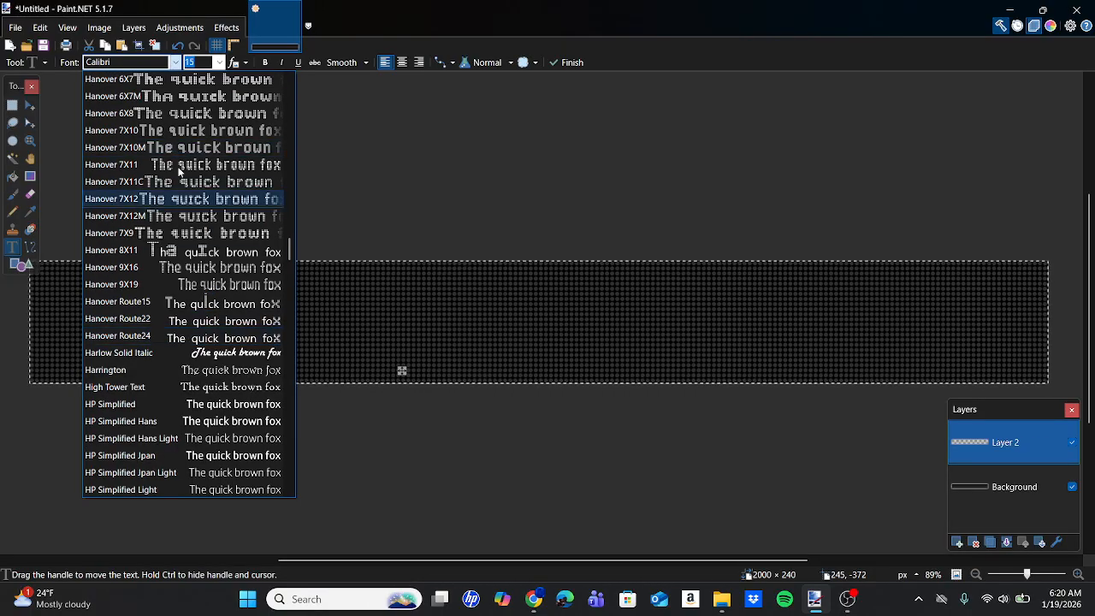
pyautogui.click(237, 339)
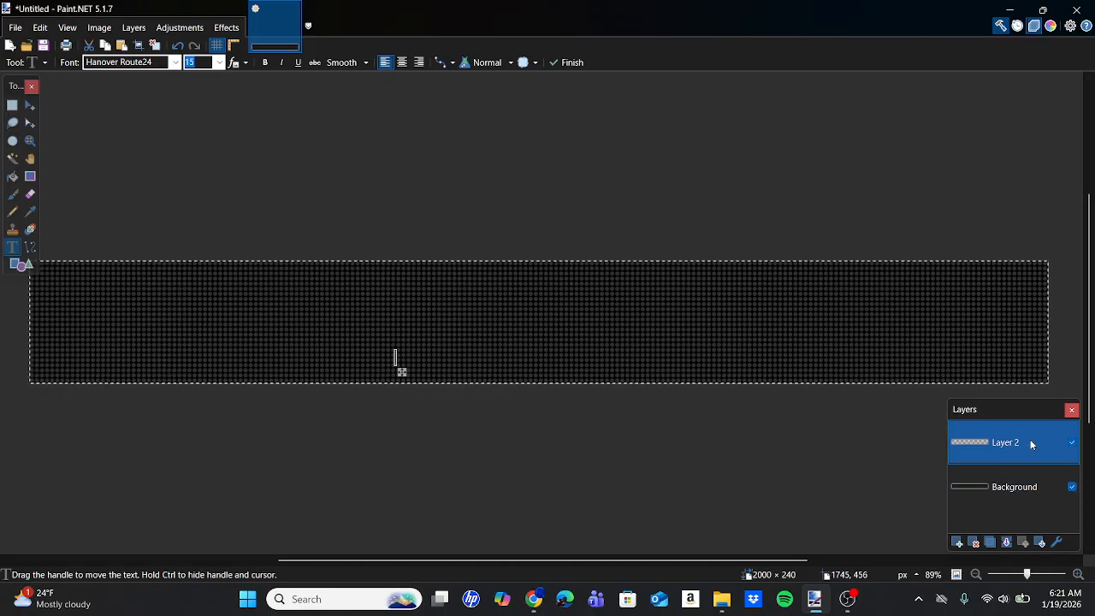
# Enter Bx19 as text on Layer 2 and set its colour to orange FF6A00.
pyautogui.click(1013, 487)
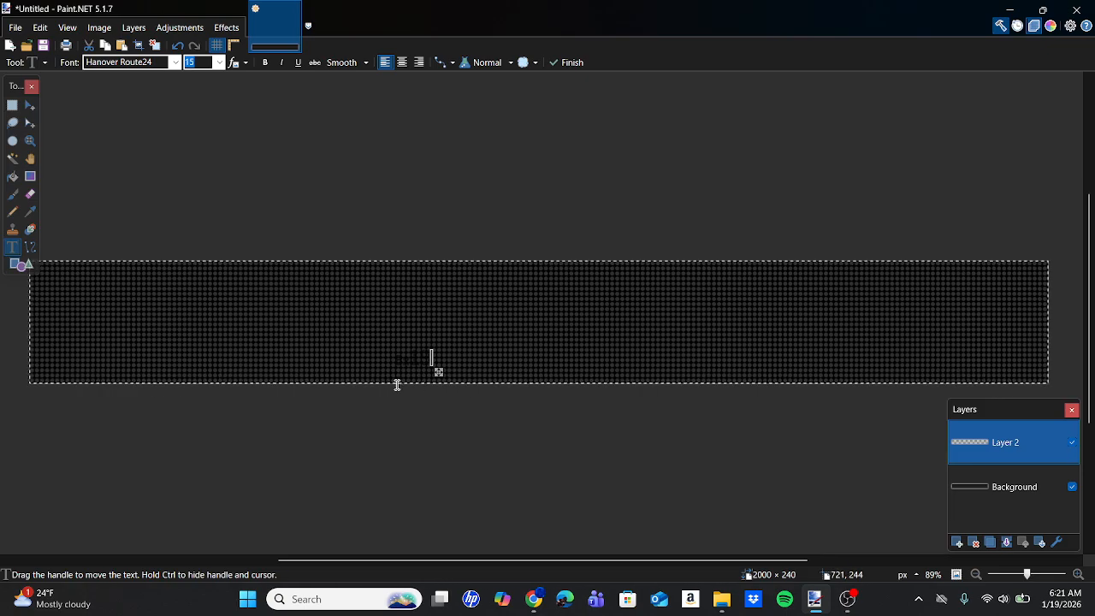
pyautogui.click(1051, 26)
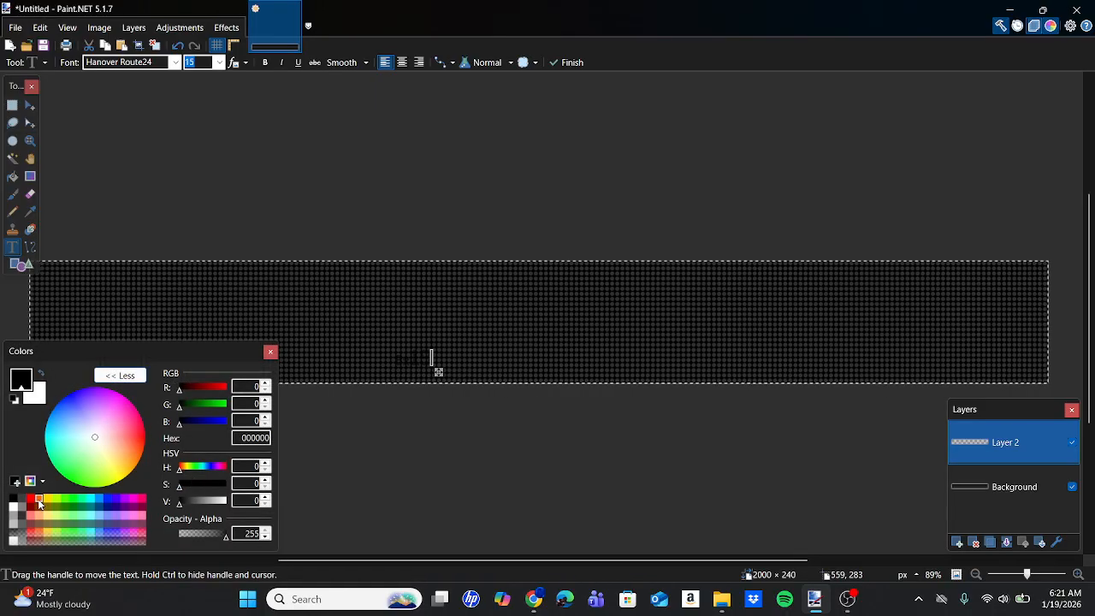
pyautogui.click(38, 505)
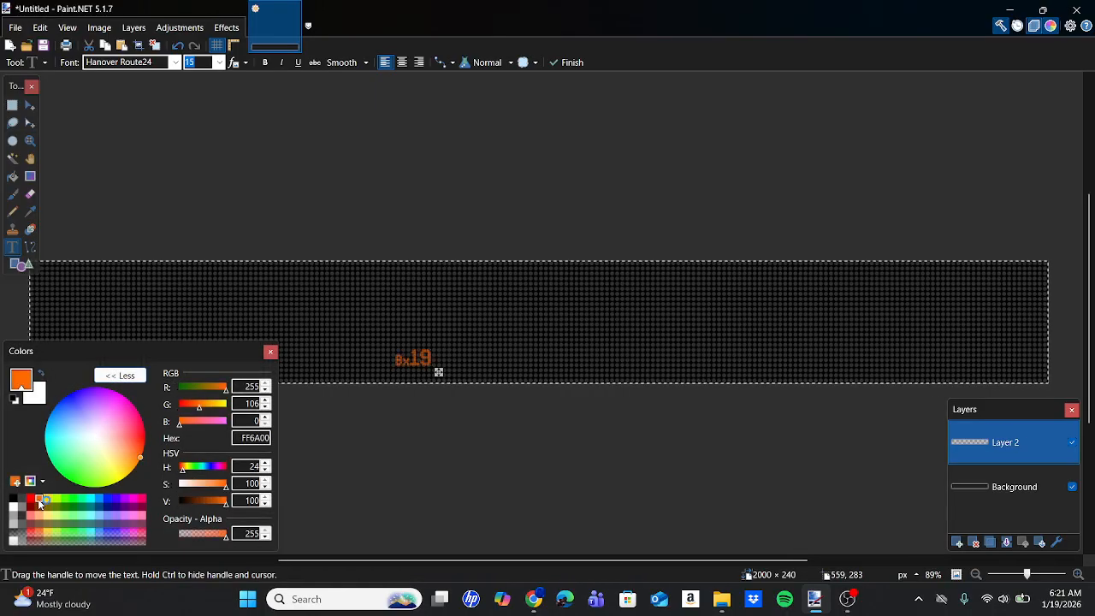
pyautogui.click(270, 354)
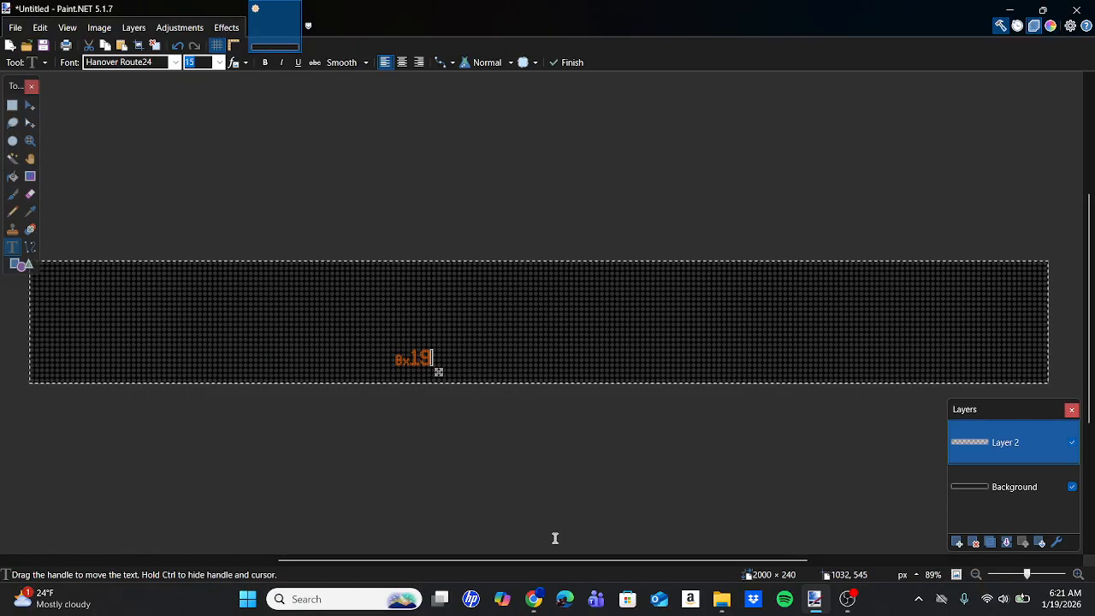
# Look up the paint.net size for Hanover Route24 in the BTM's Sign Fonts spreadsheet and set the Bx19 text size to 120.
pyautogui.click(535, 606)
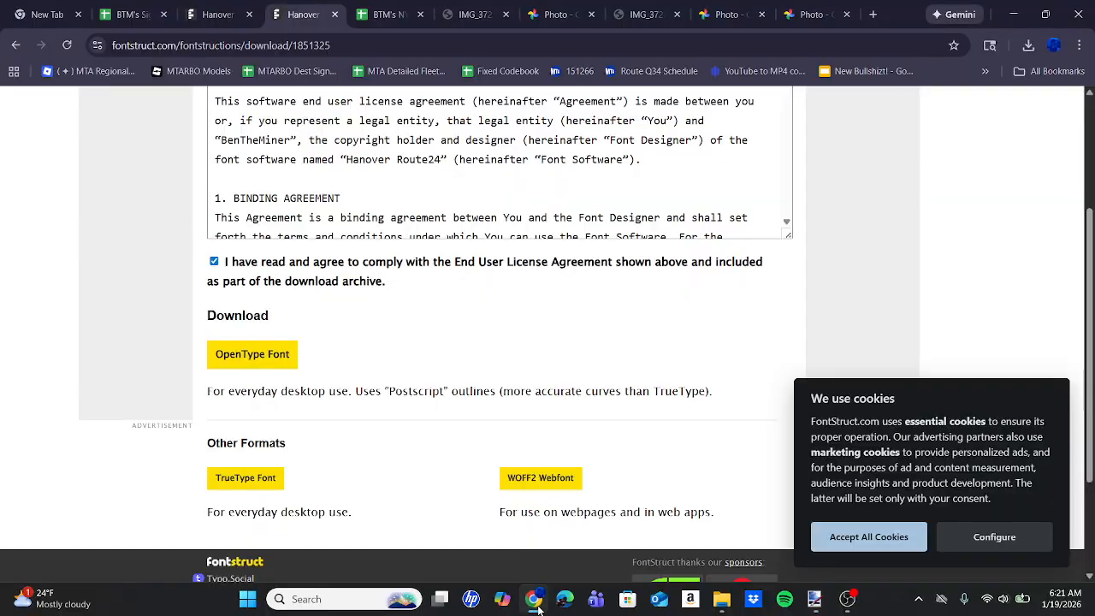
pyautogui.click(145, 4)
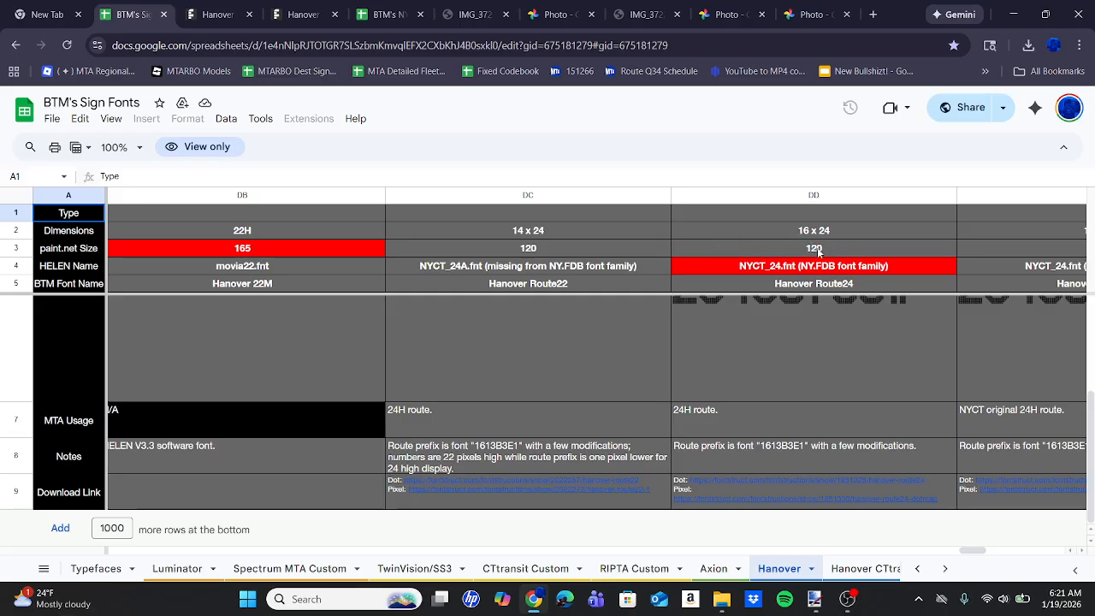
pyautogui.click(815, 599)
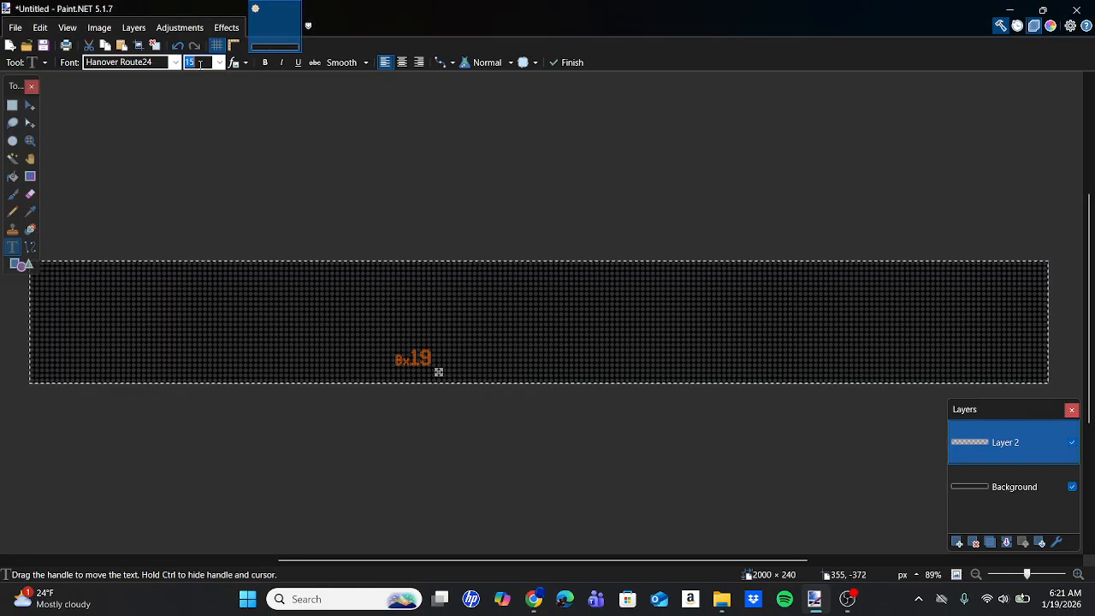
pyautogui.write('120')
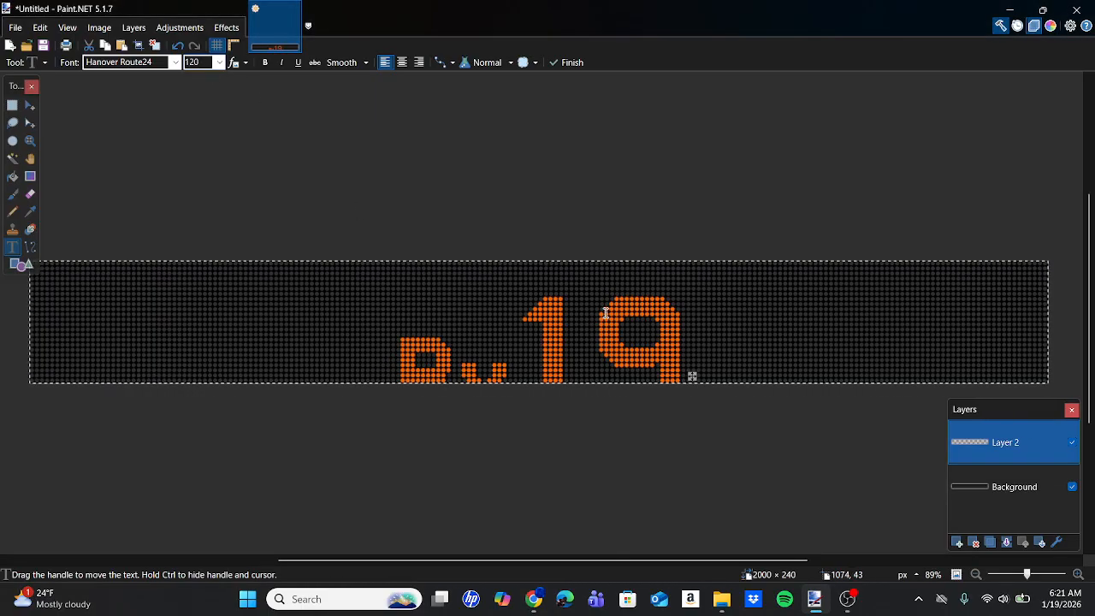
# Move the Bx19 text to the left end of the sign template so its characters fill the full height.
pyautogui.scroll(10, 676, 375)
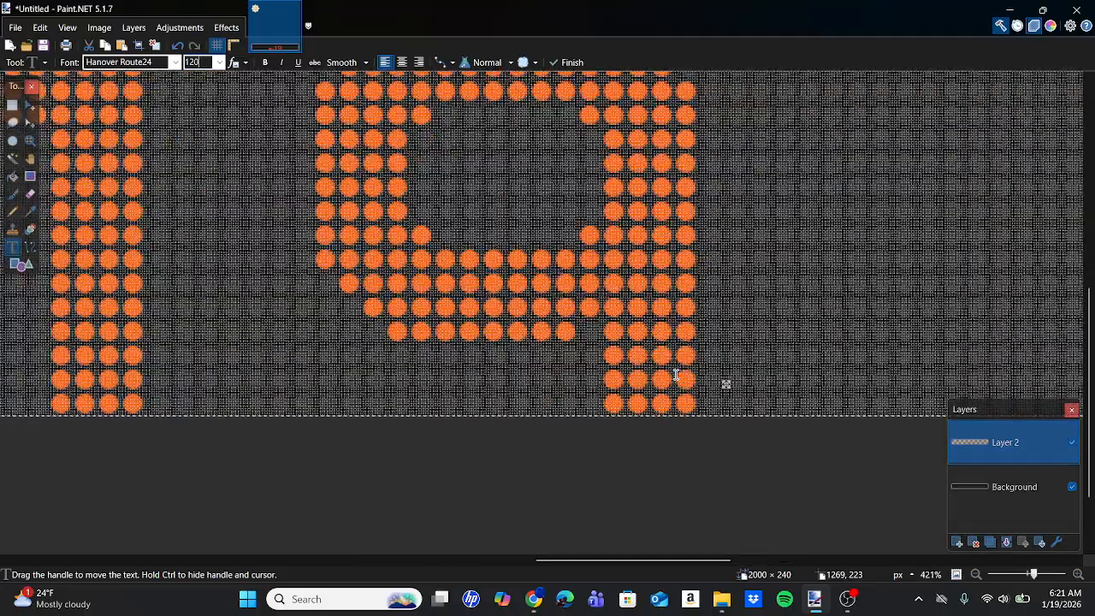
pyautogui.scroll(1, 676, 375)
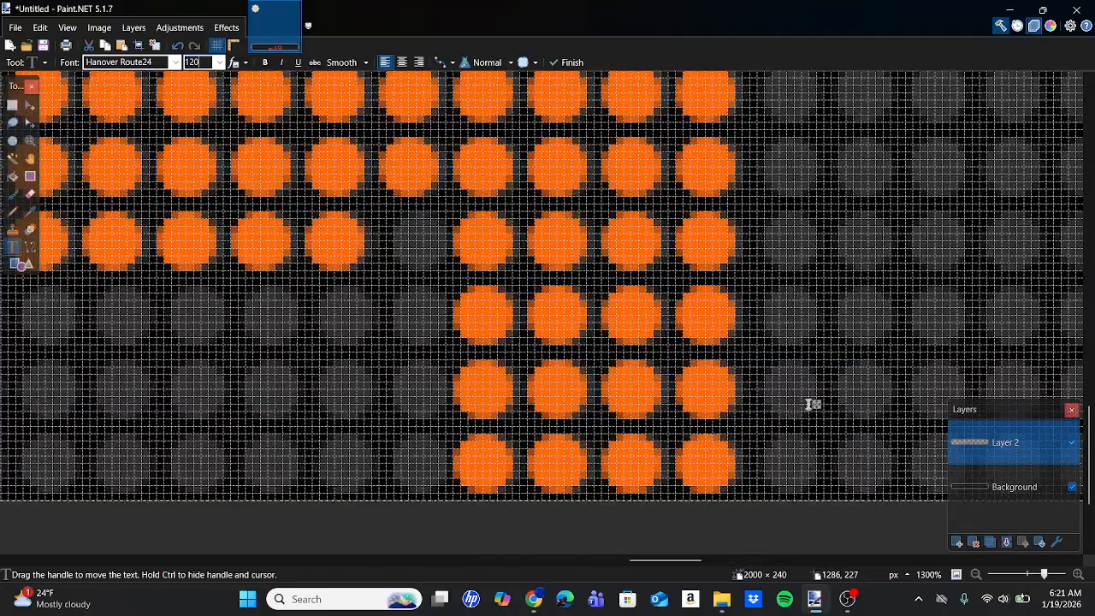
pyautogui.moveTo(820, 407); pyautogui.dragTo(828, 405)
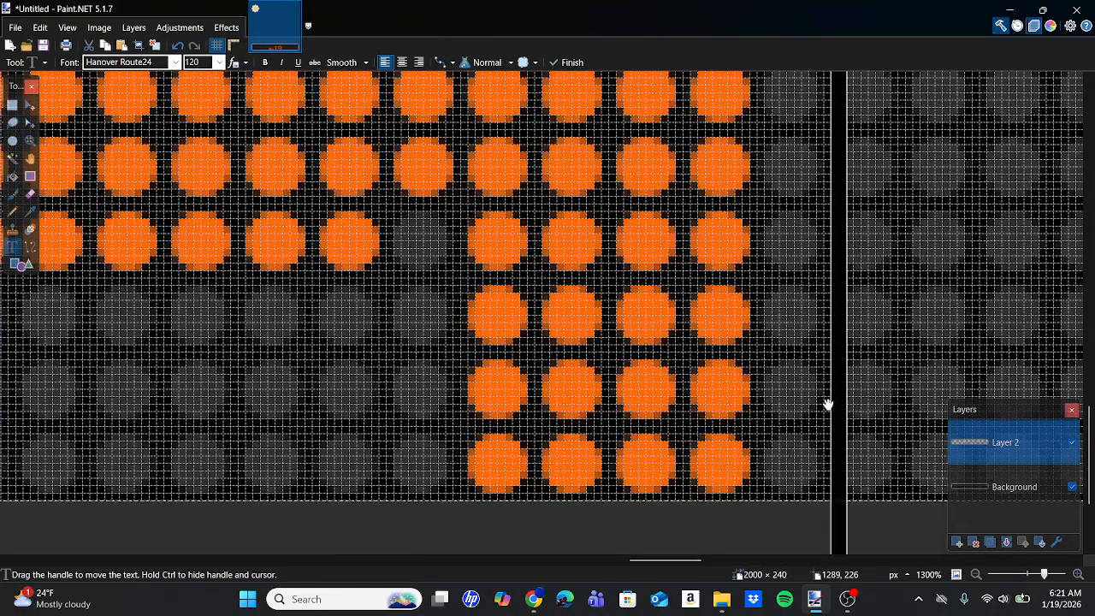
pyautogui.scroll(-6, 776, 403)
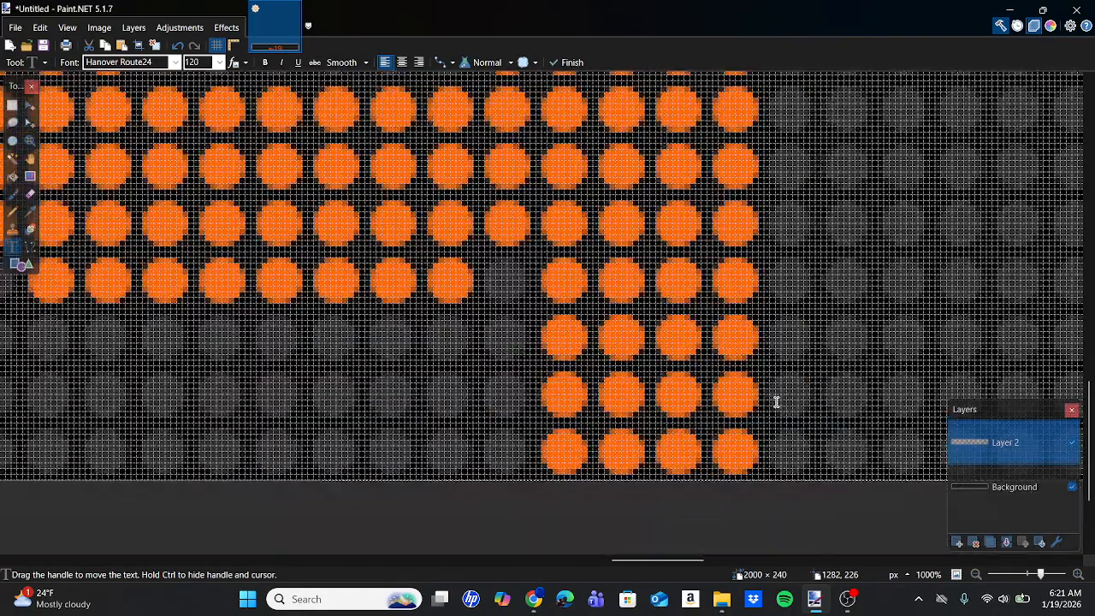
pyautogui.scroll(-4, 776, 402)
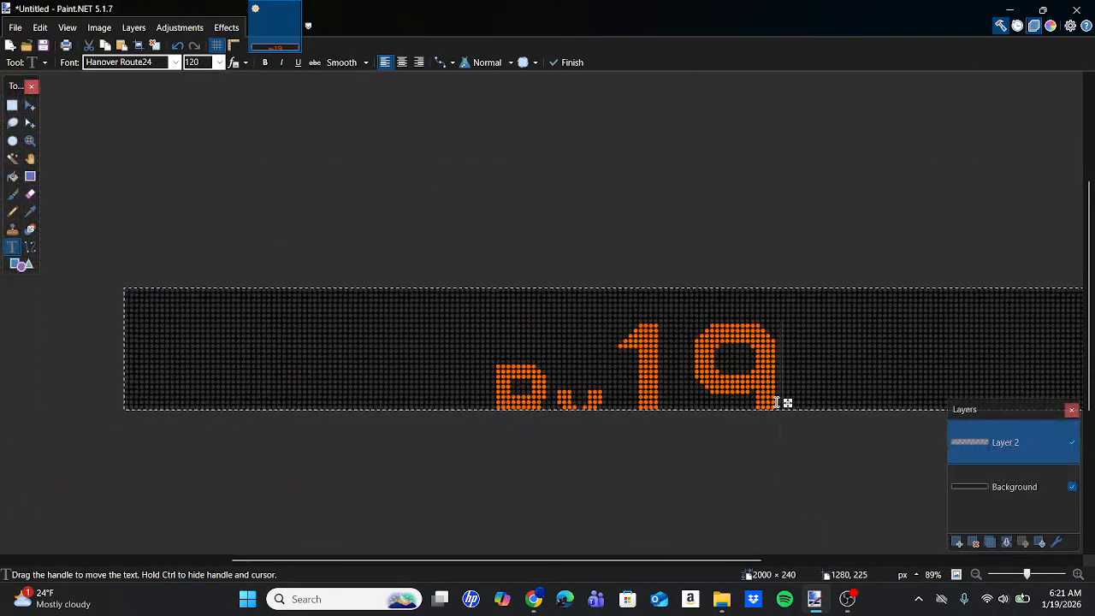
pyautogui.moveTo(756, 385); pyautogui.dragTo(441, 362)
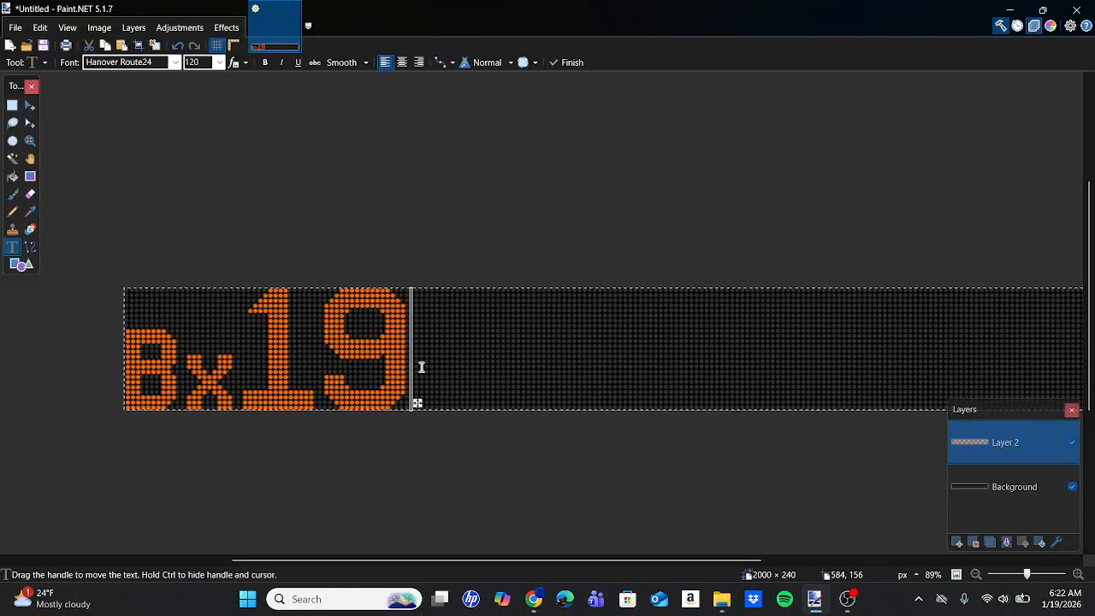
# Fine-tune the Bx19 text position until its orange dots line up with the template's dot grid.
pyautogui.scroll(5, 421, 368)
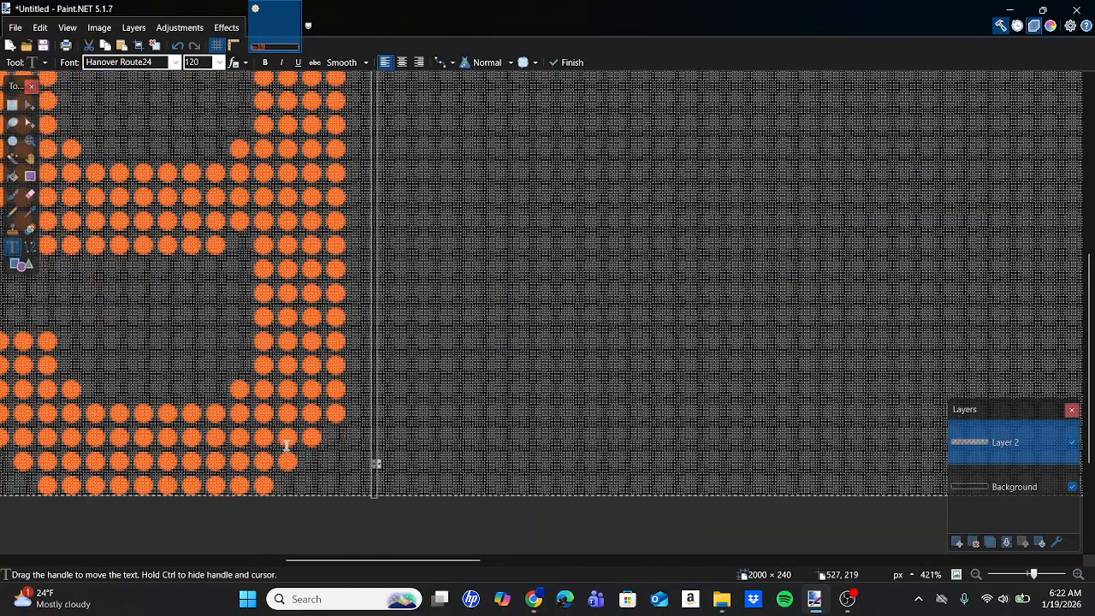
pyautogui.hscroll(-6, 286, 443)
pyautogui.hscroll(5, 215, 457)
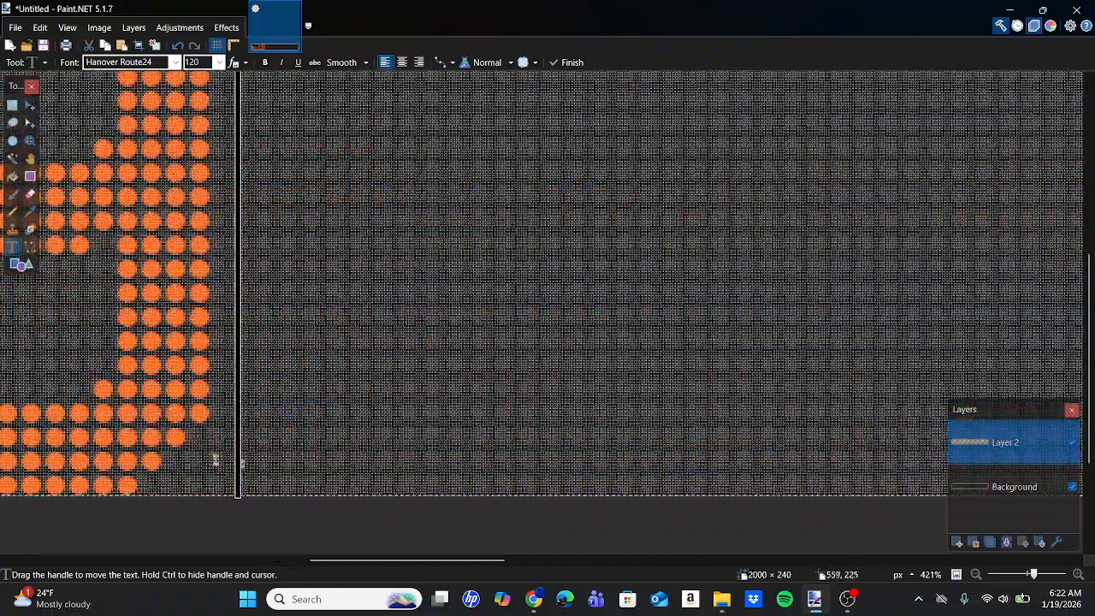
pyautogui.hscroll(-3, 183, 453)
pyautogui.scroll(5, 183, 453)
pyautogui.hscroll(5, 713, 410)
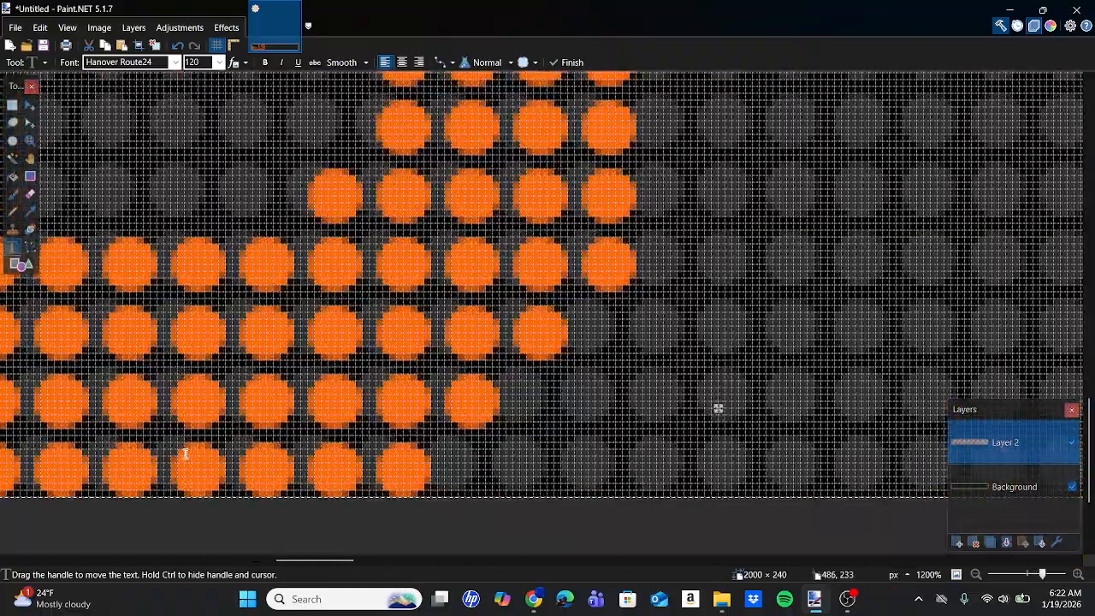
pyautogui.hscroll(2, 701, 409)
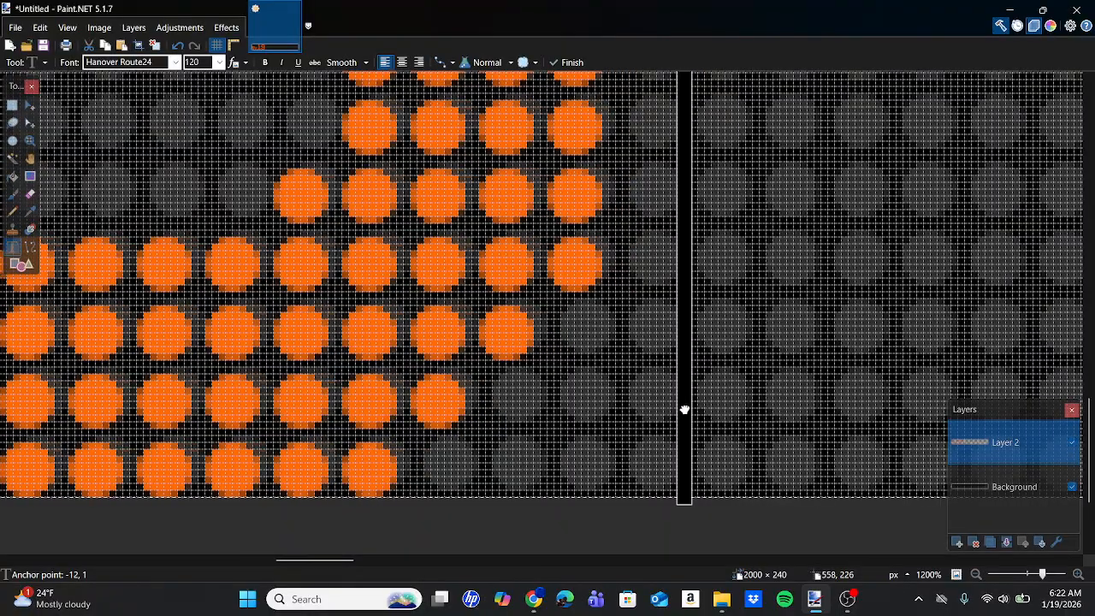
pyautogui.scroll(-8, 695, 404)
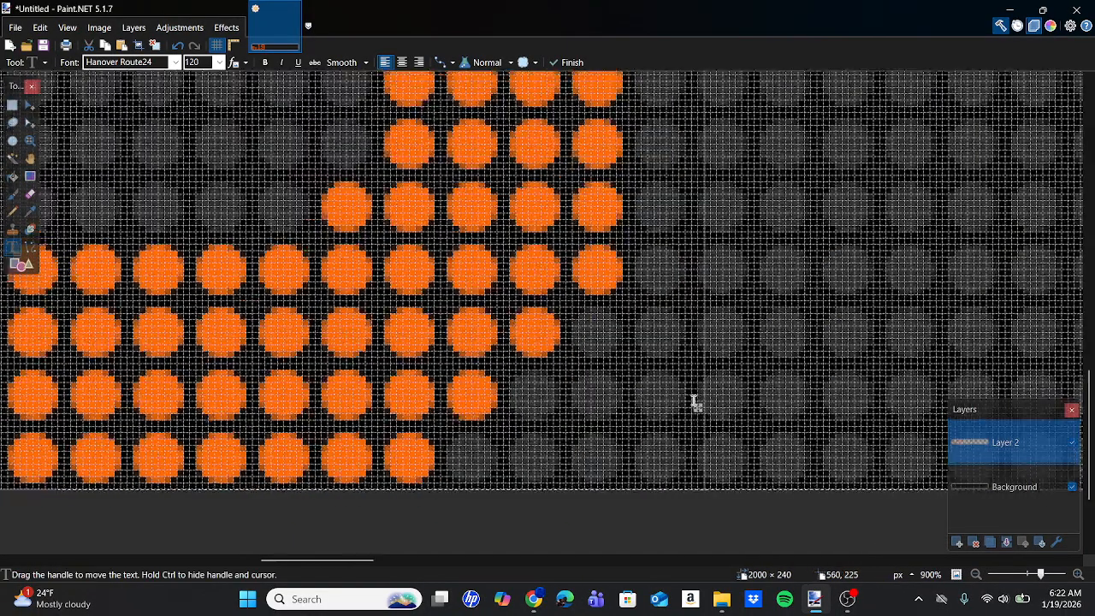
pyautogui.scroll(-3, 696, 399)
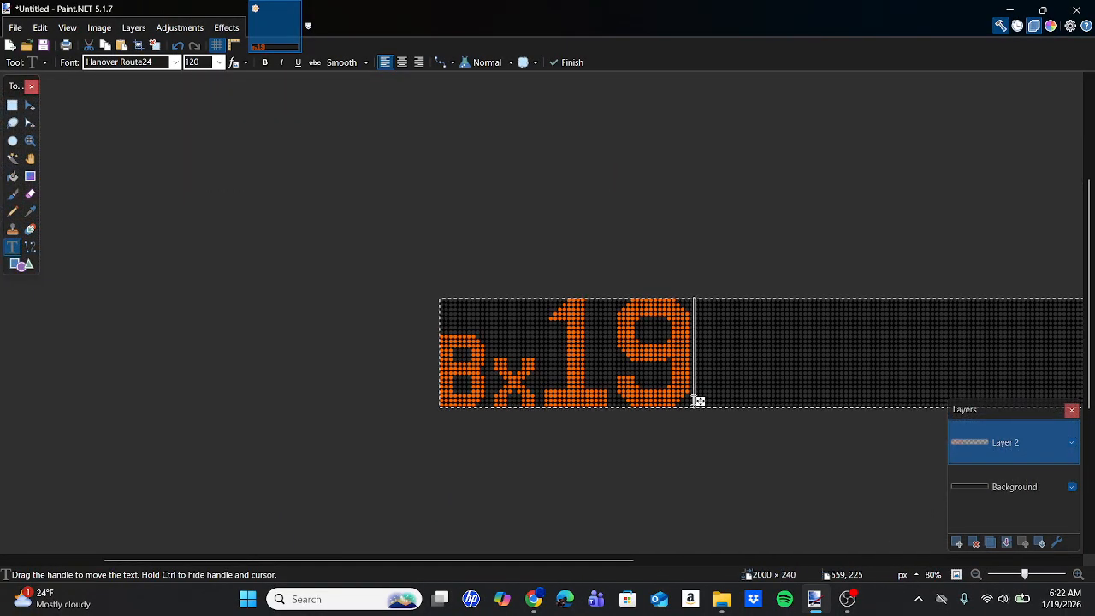
# Switch to the browser and examine the BRONX PARK destination lettering beside the route number in the IMG_3721.JPG bus photo.
pyautogui.click(533, 599)
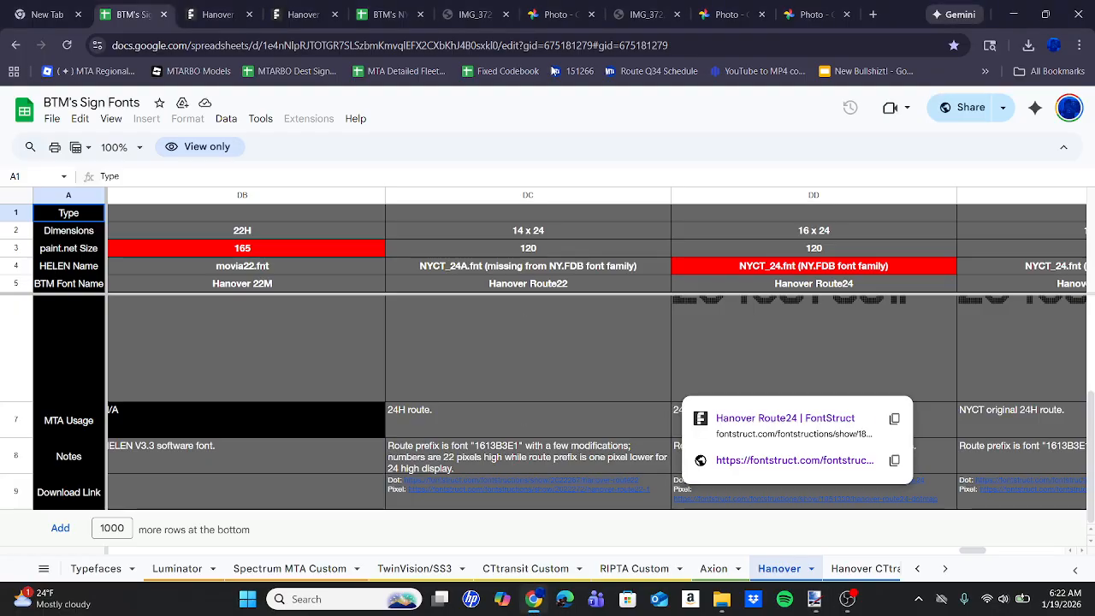
pyautogui.click(472, 13)
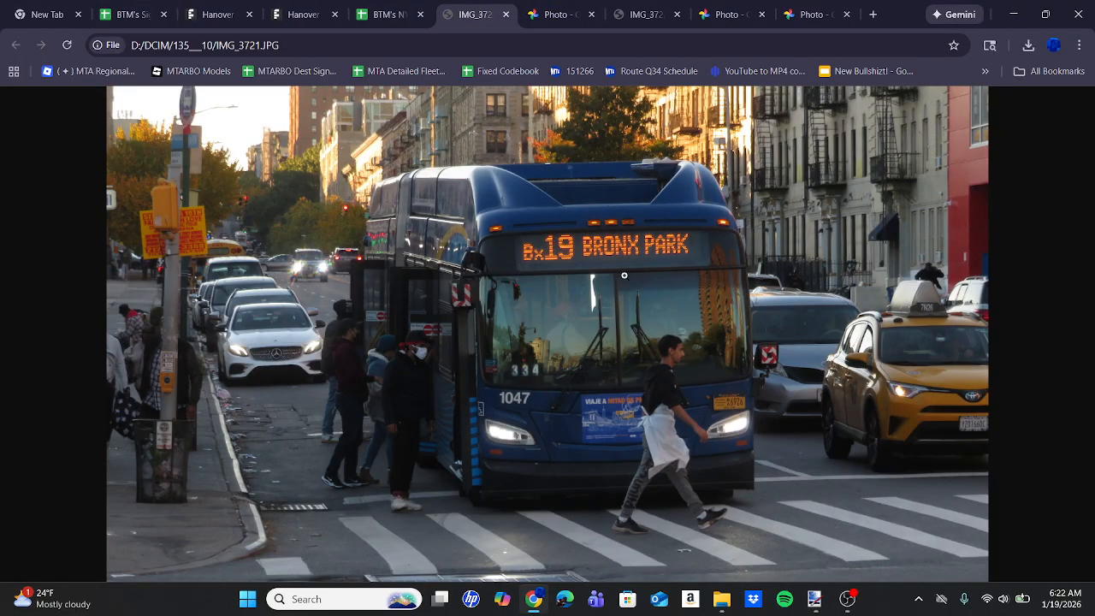
pyautogui.click(645, 242)
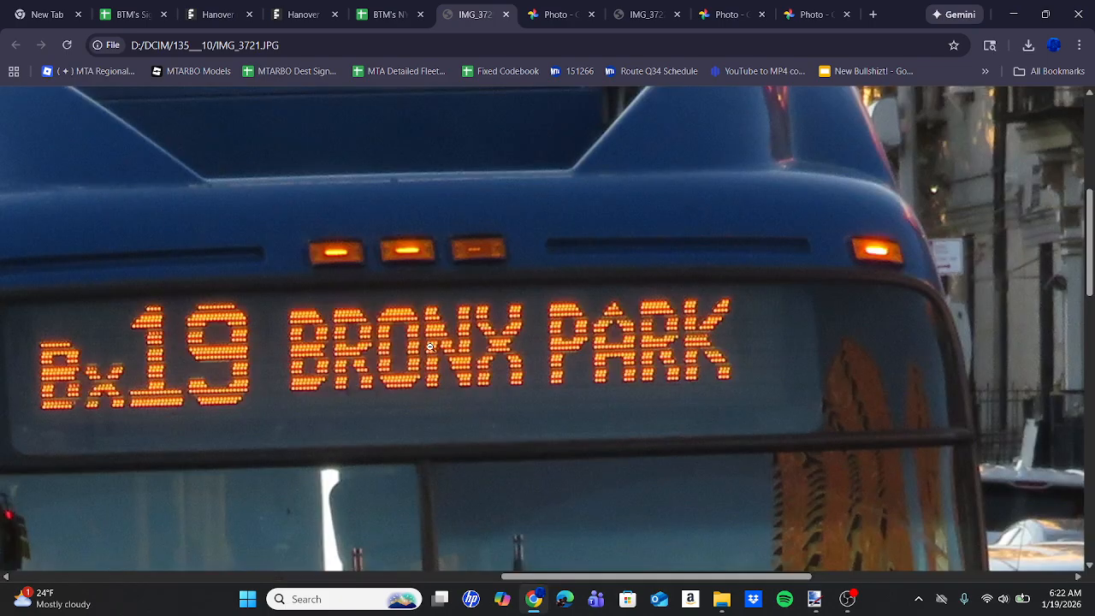
pyautogui.hscroll(-2, 431, 347)
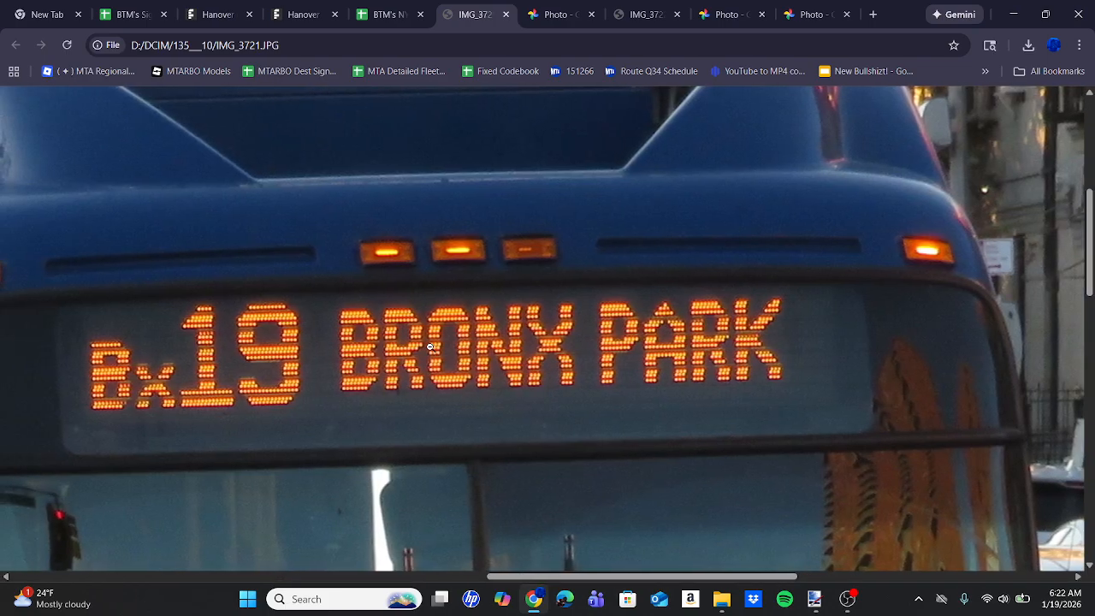
pyautogui.hscroll(-2, 430, 347)
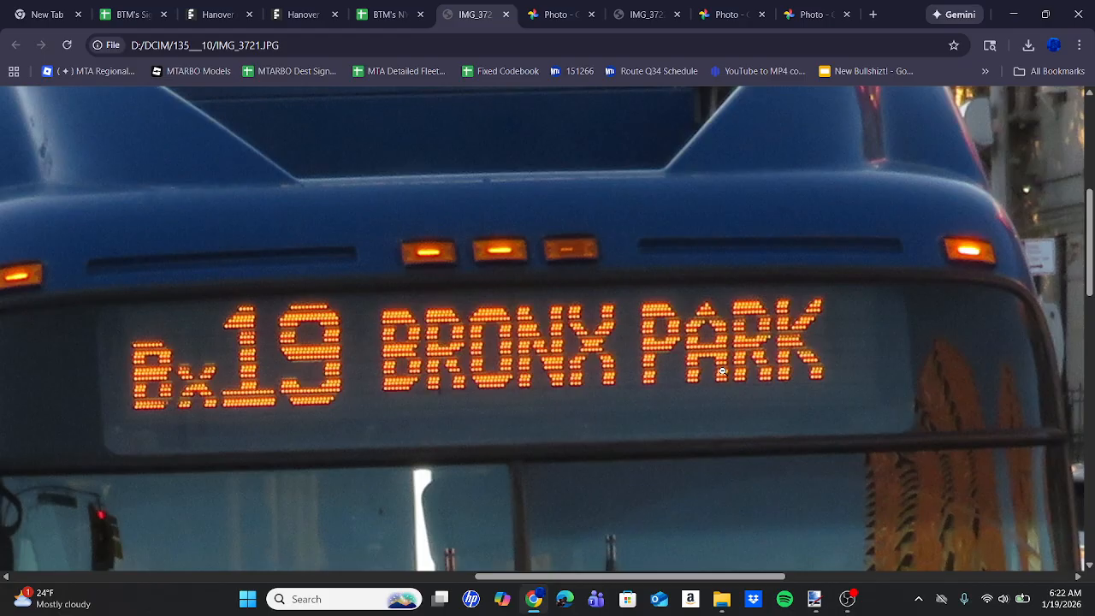
# Switch to Paint.NET, start a text in the empty area beside Bx19, try the letters BR and clear them.
pyautogui.click(825, 605)
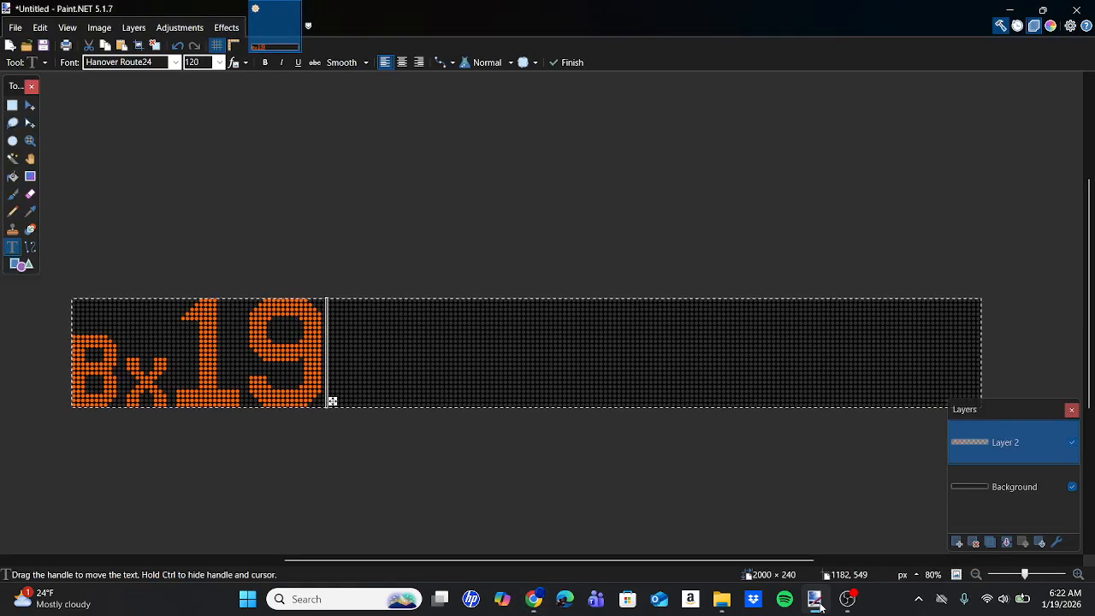
pyautogui.click(480, 348)
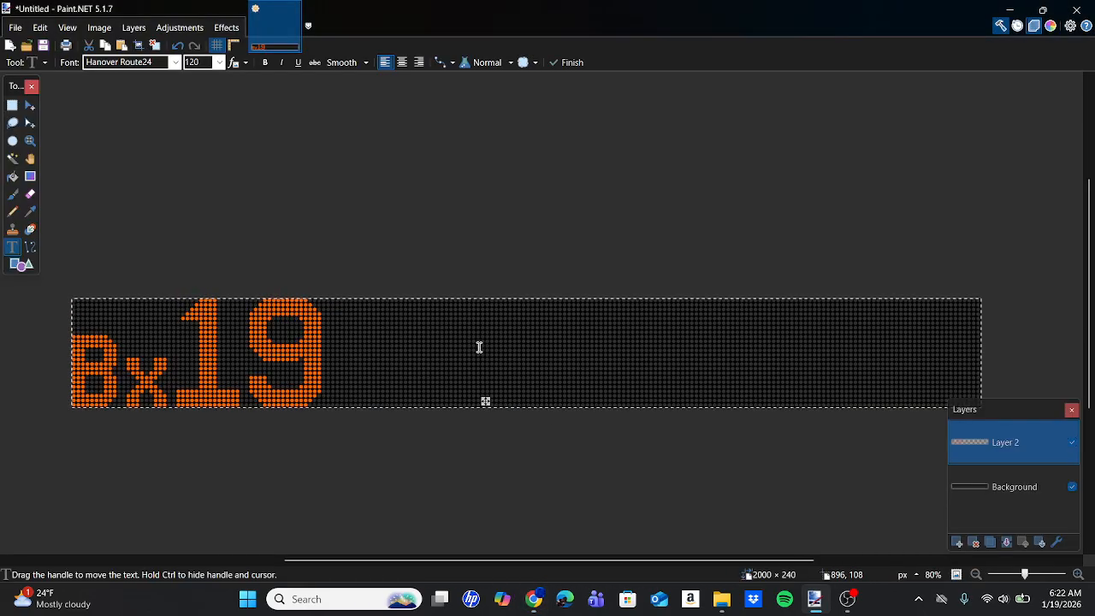
pyautogui.write('BR')
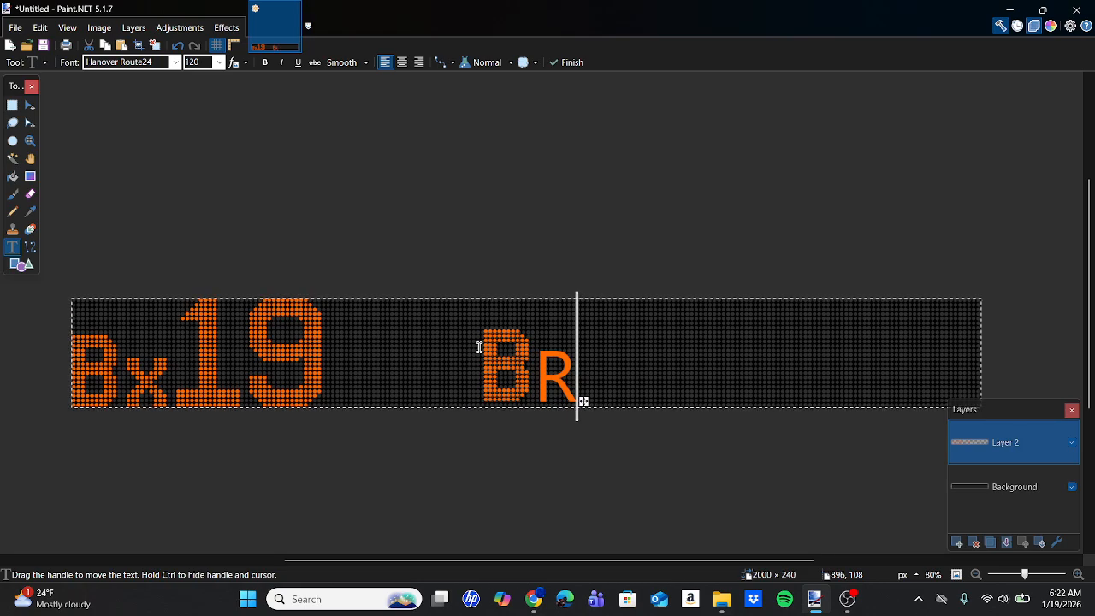
pyautogui.press('BackSpace')
pyautogui.press('BackSpace')
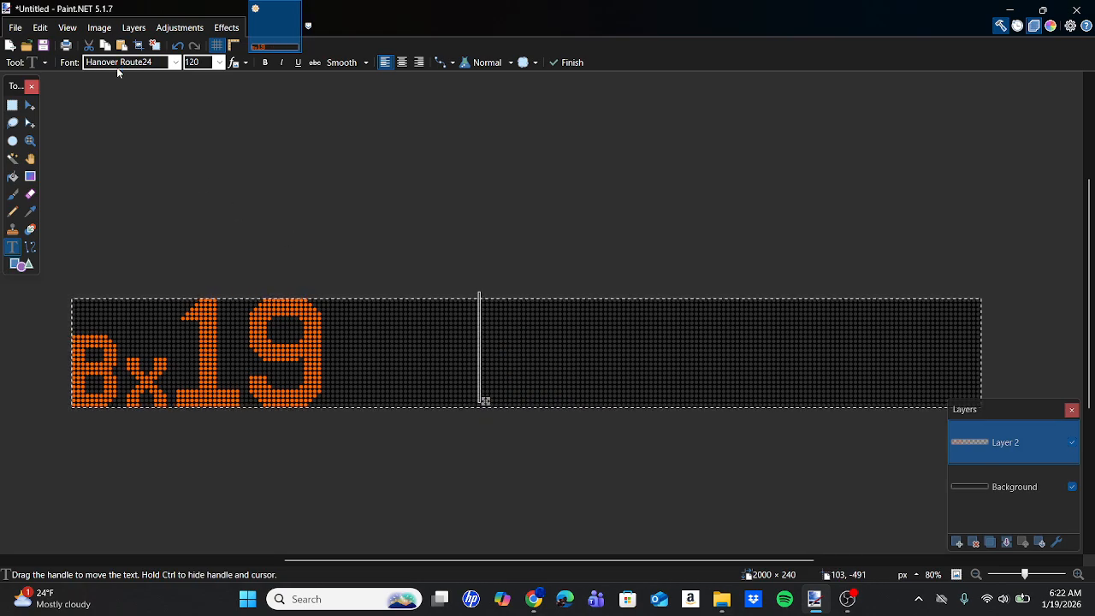
# Set the font of the new text beside Bx19 to Hanover 9X16.
pyautogui.click(117, 63)
pyautogui.scroll(2, 159, 150)
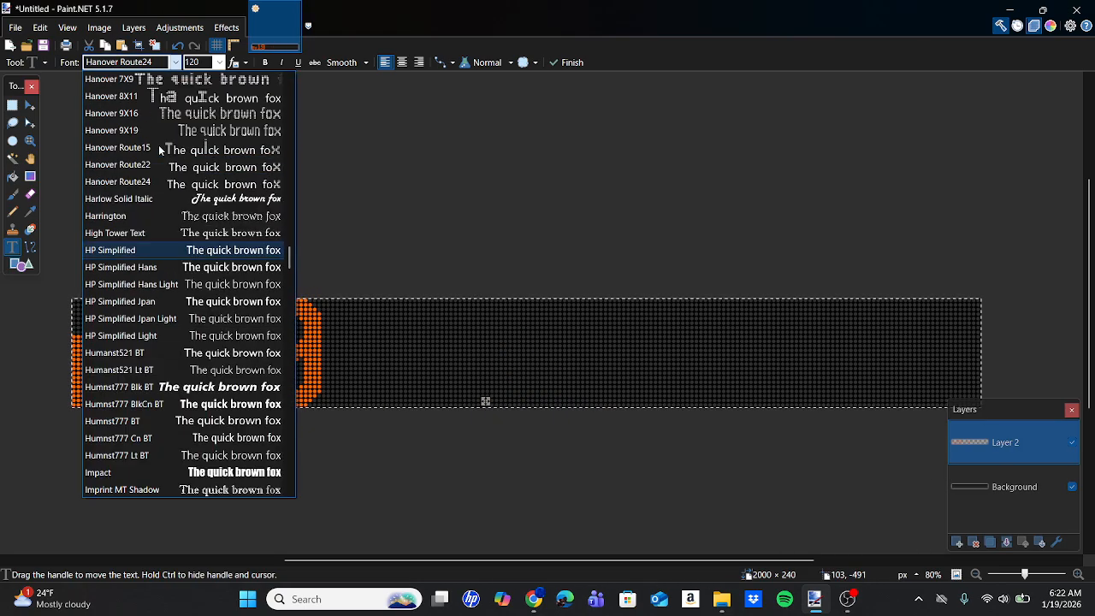
pyautogui.click(137, 112)
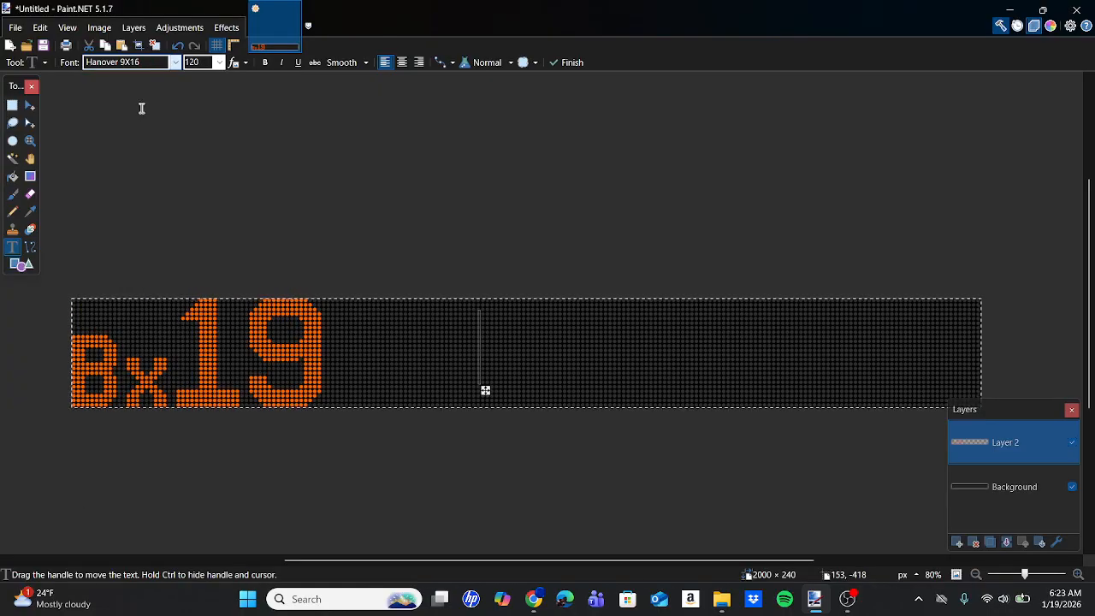
pyautogui.click(193, 62)
pyautogui.click(491, 349)
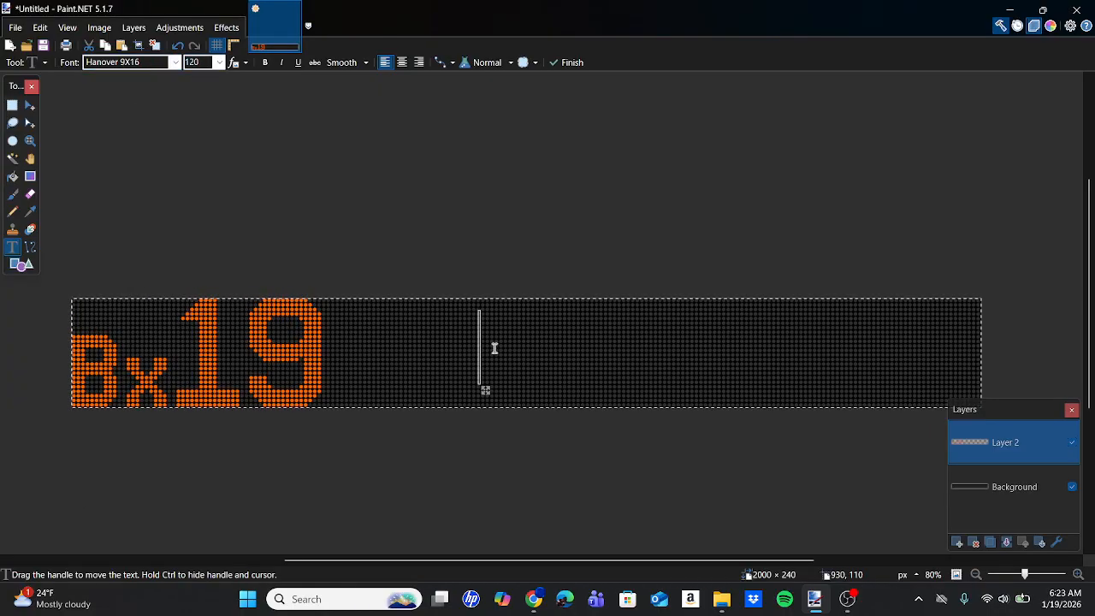
# Enter the destination text BRONX PARK and shift it left and slightly down so the whole word pair fits on the sign.
pyautogui.write('BRONX PAR')
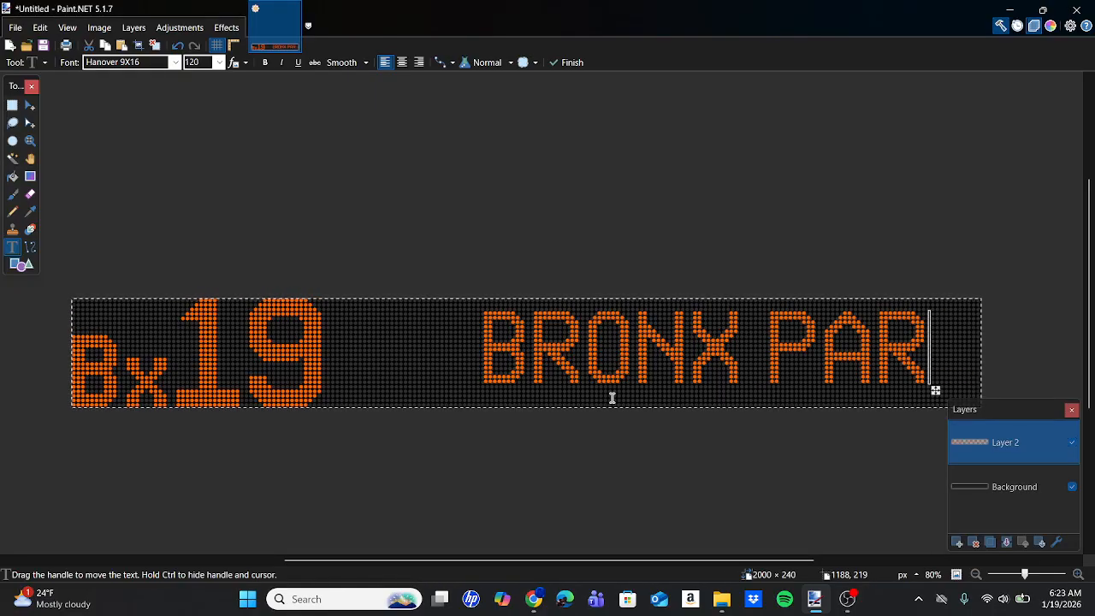
pyautogui.write('L')
pyautogui.press('BackSpace')
pyautogui.write('L')
pyautogui.press('BackSpace')
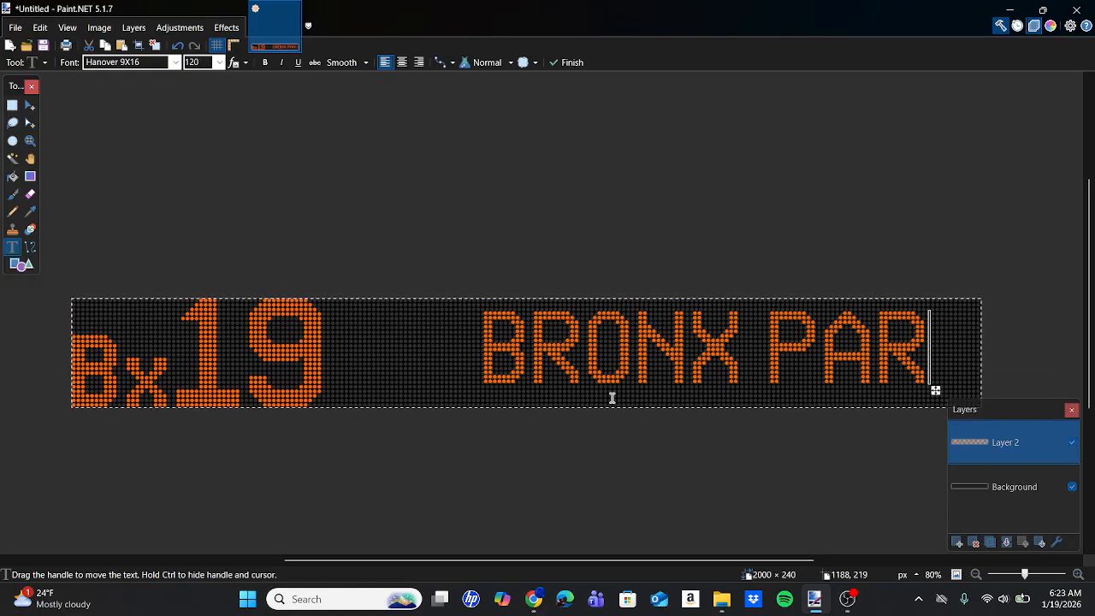
pyautogui.write('K')
pyautogui.moveTo(975, 386); pyautogui.dragTo(912, 394)
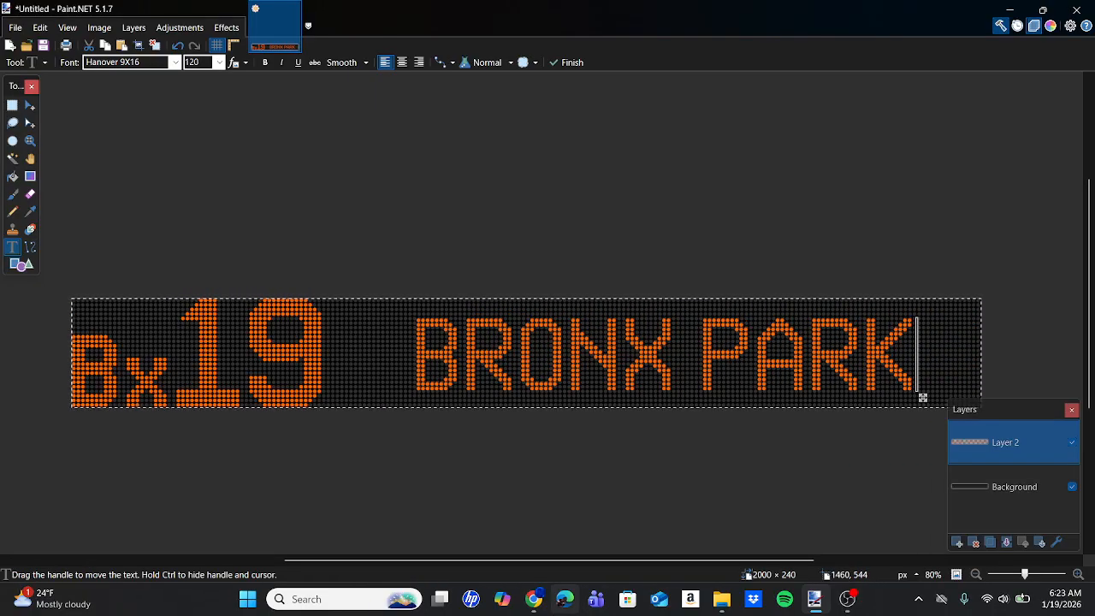
# Switch to the browser and look up the paint.net size for Hanover 11X19 in the BTM's Sign Fonts spreadsheet.
pyautogui.moveTo(533, 599)
pyautogui.click(552, 489)
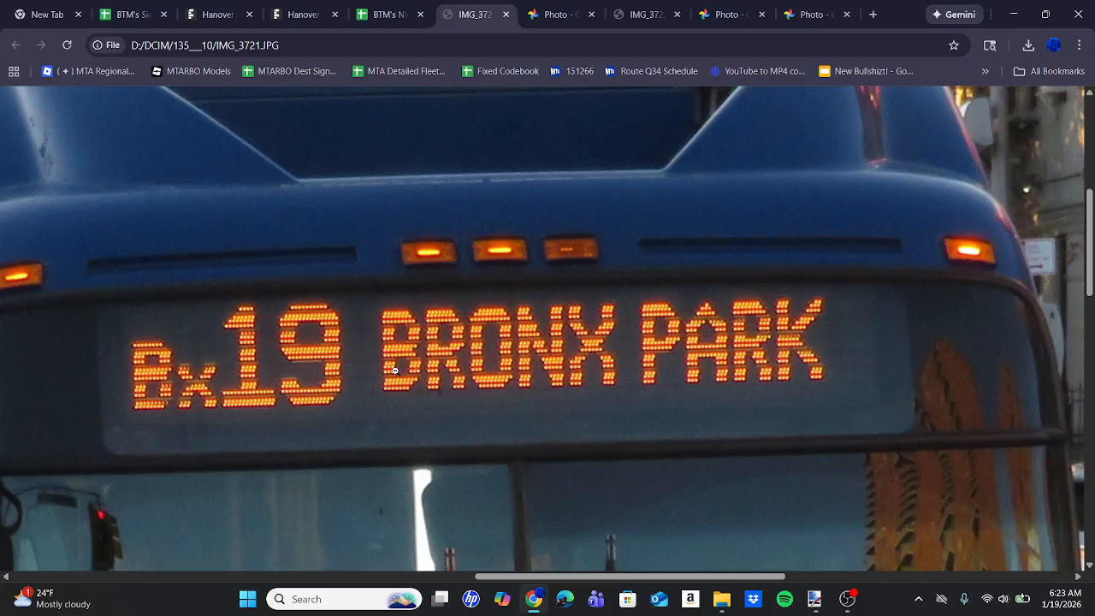
pyautogui.click(125, 7)
pyautogui.scroll(3, 583, 467)
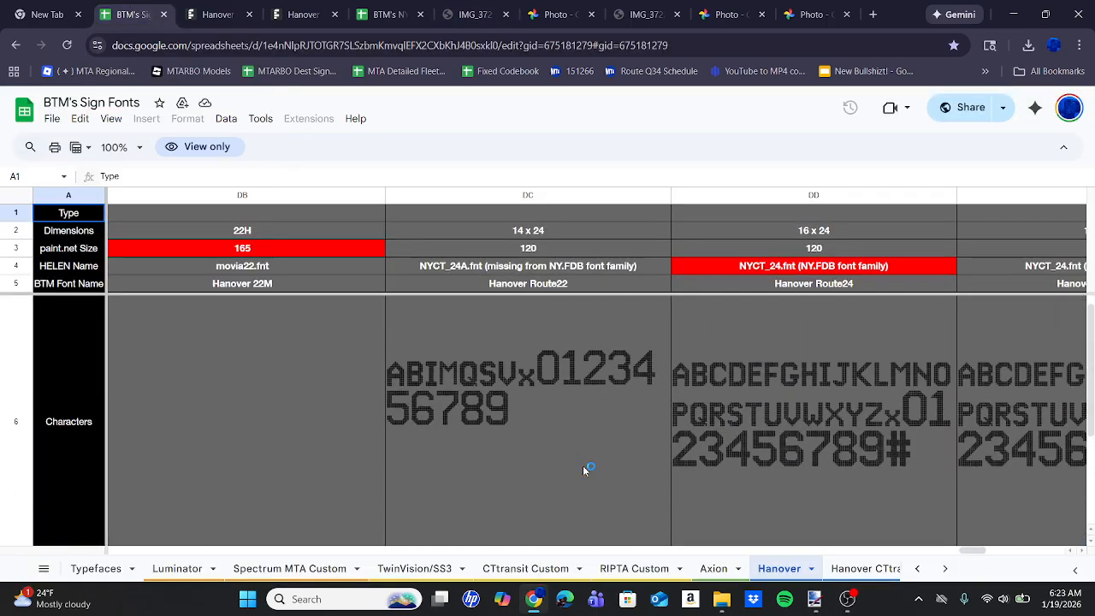
pyautogui.hscroll(-6, 582, 467)
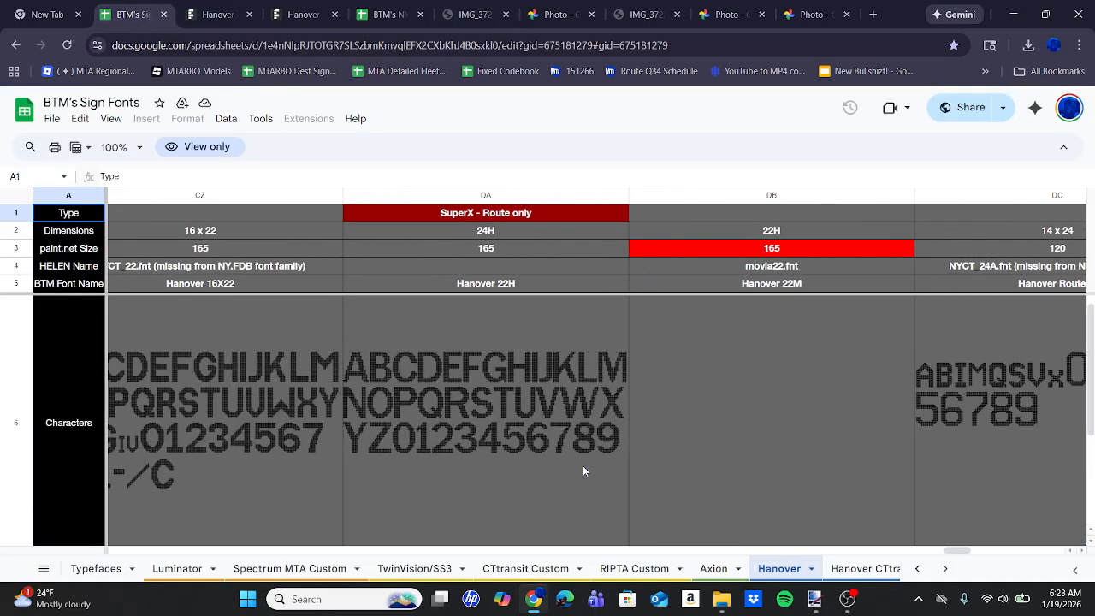
pyautogui.hscroll(-10, 585, 470)
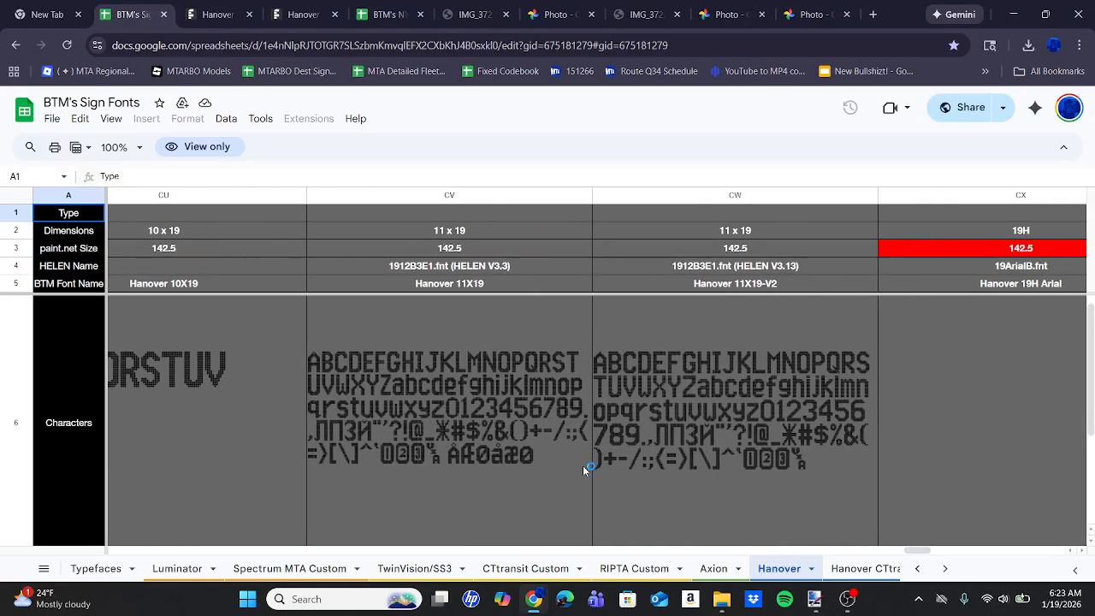
pyautogui.hscroll(2, 570, 351)
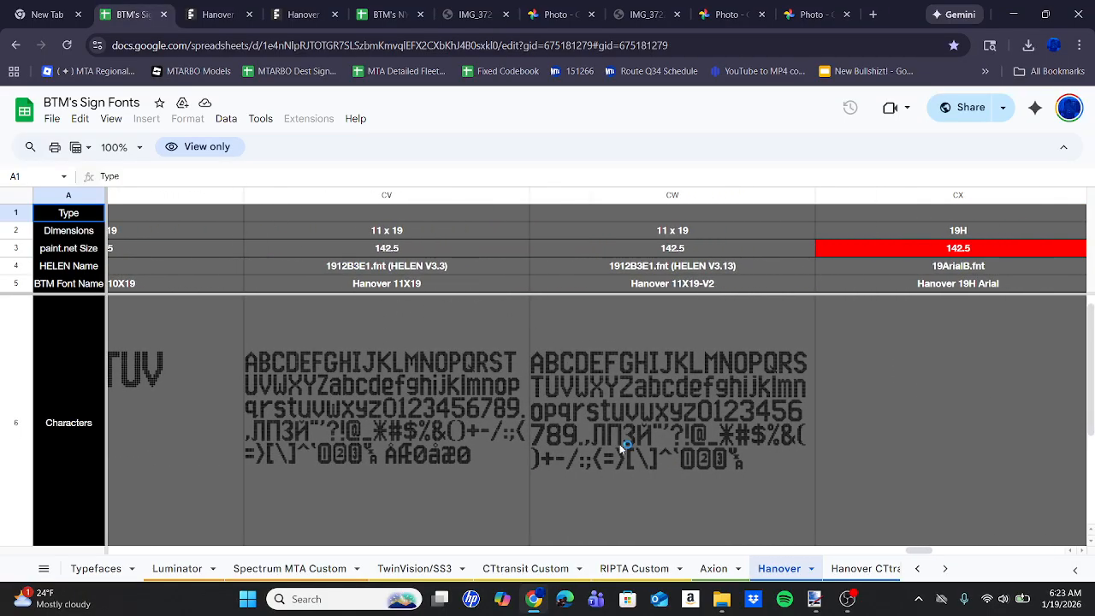
pyautogui.scroll(-3, 417, 433)
pyautogui.scroll(4, 417, 433)
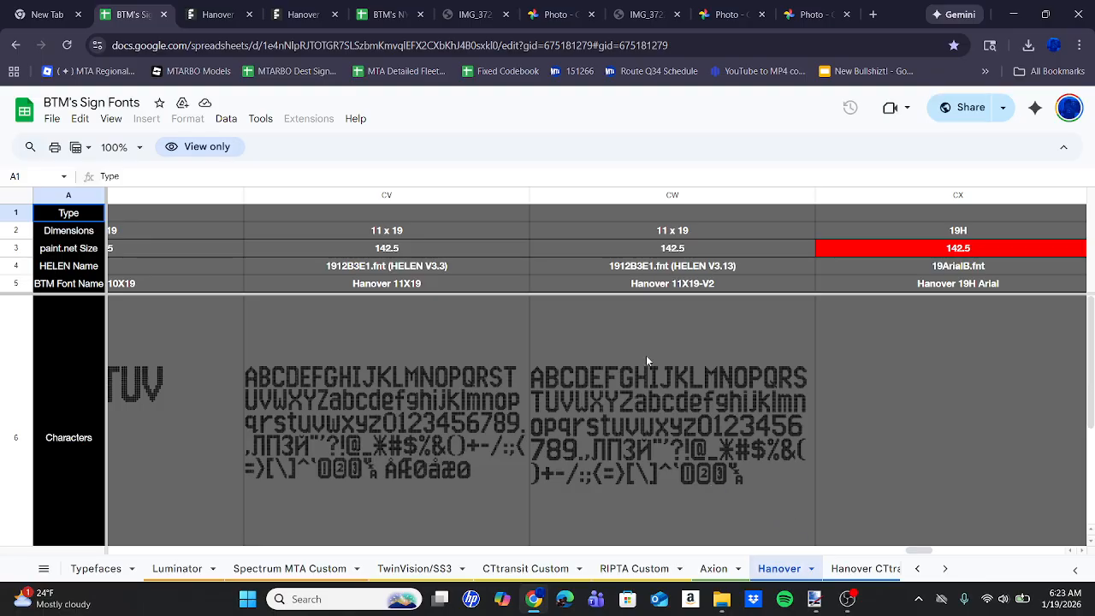
# Back in Paint.NET, set the BRONX PARK text to size 142.5 and font Hanover 11X19.
pyautogui.click(815, 599)
pyautogui.doubleClick(208, 62)
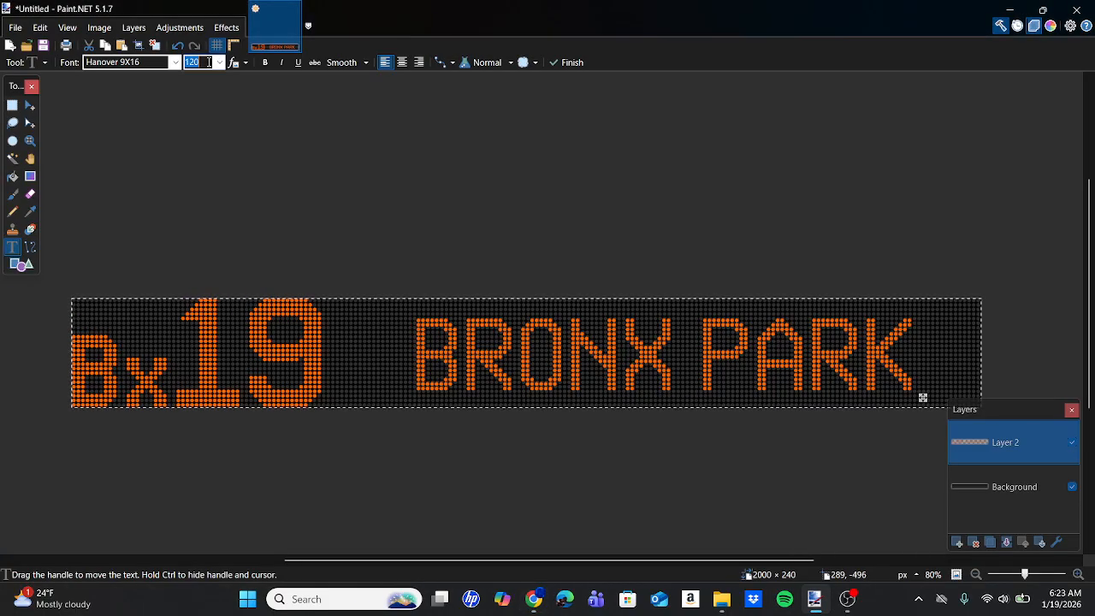
pyautogui.write('142.5')
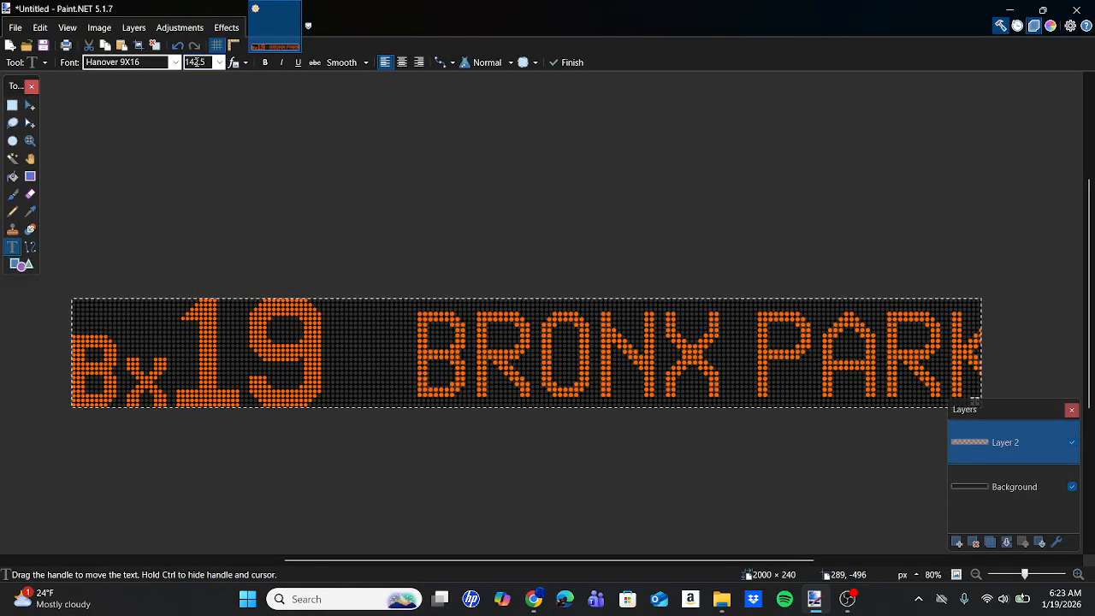
pyautogui.click(154, 64)
pyautogui.scroll(4, 172, 157)
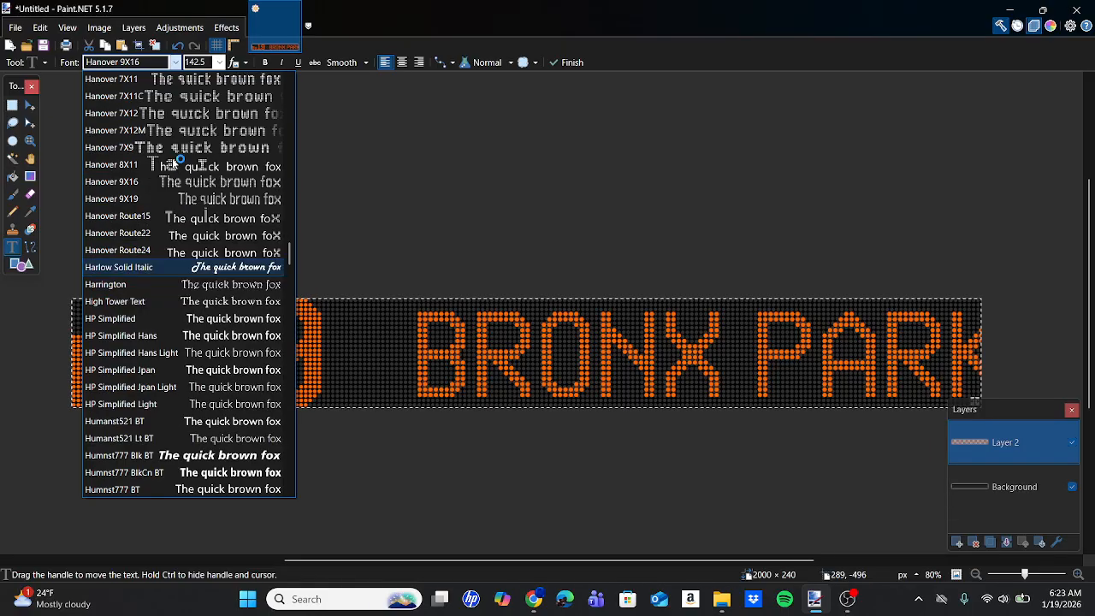
pyautogui.scroll(5, 172, 158)
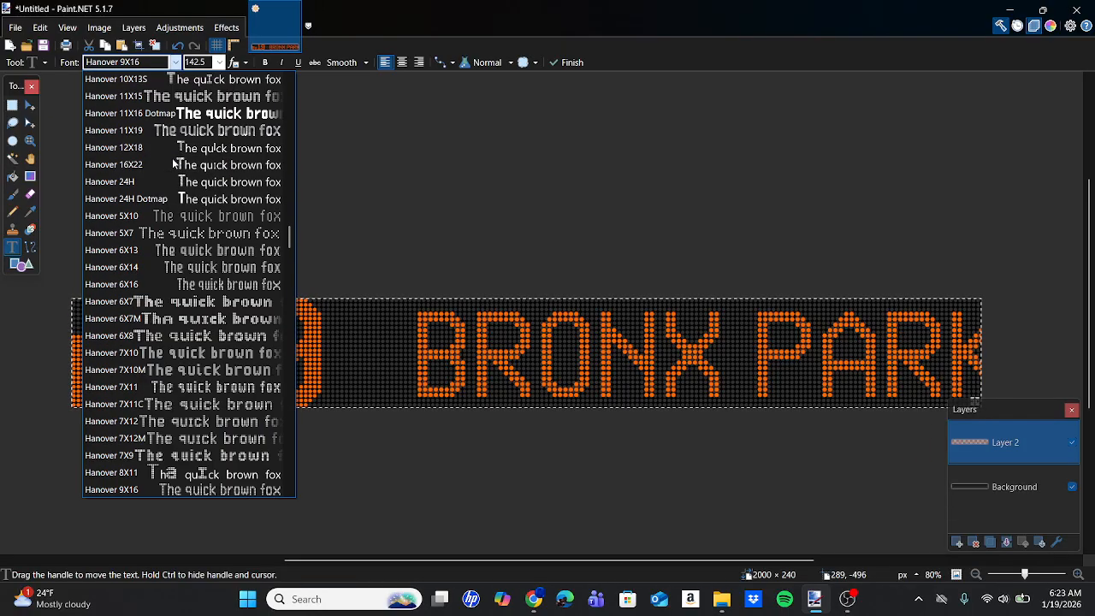
pyautogui.click(154, 135)
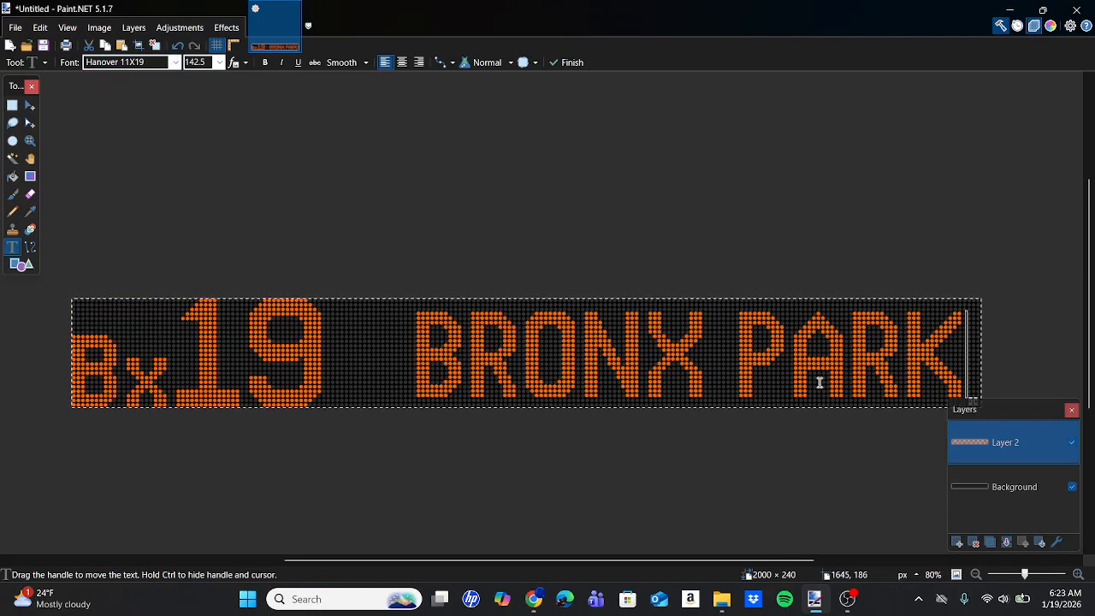
# Compare the lettering with the IMG_3721.JPG bus photo, and move the BRONX PARK text in Paint.NET closer to Bx19.
pyautogui.moveTo(534, 599)
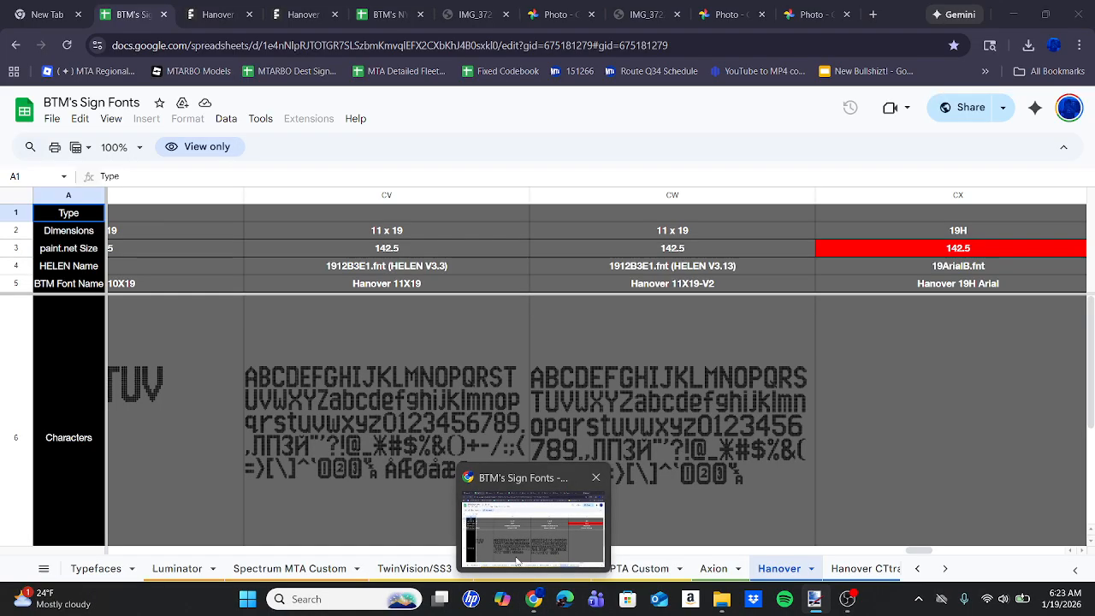
pyautogui.click(518, 530)
pyautogui.click(469, 14)
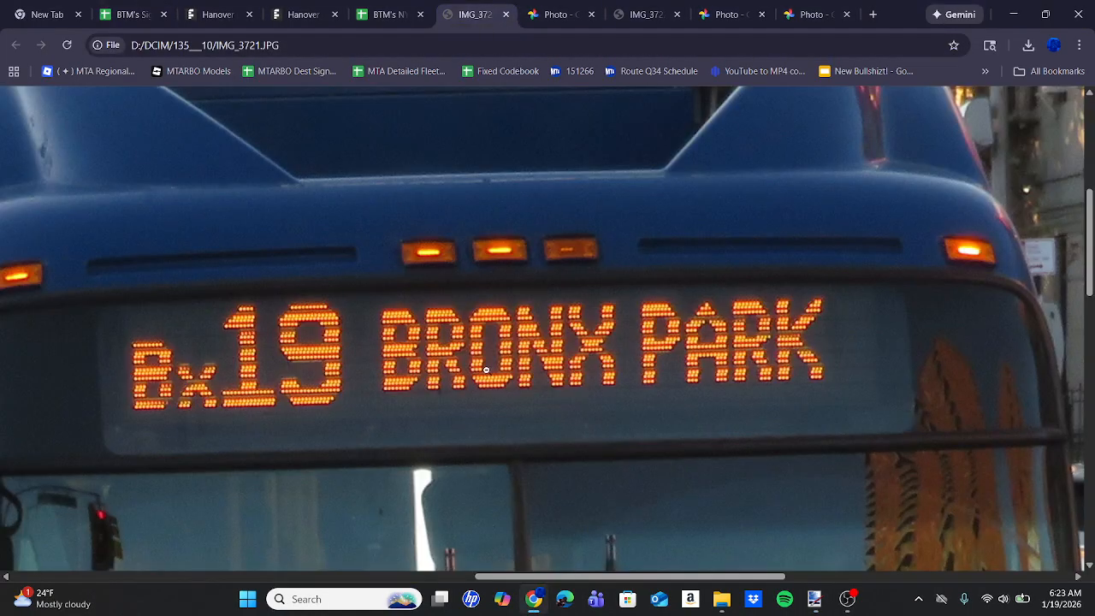
pyautogui.click(811, 600)
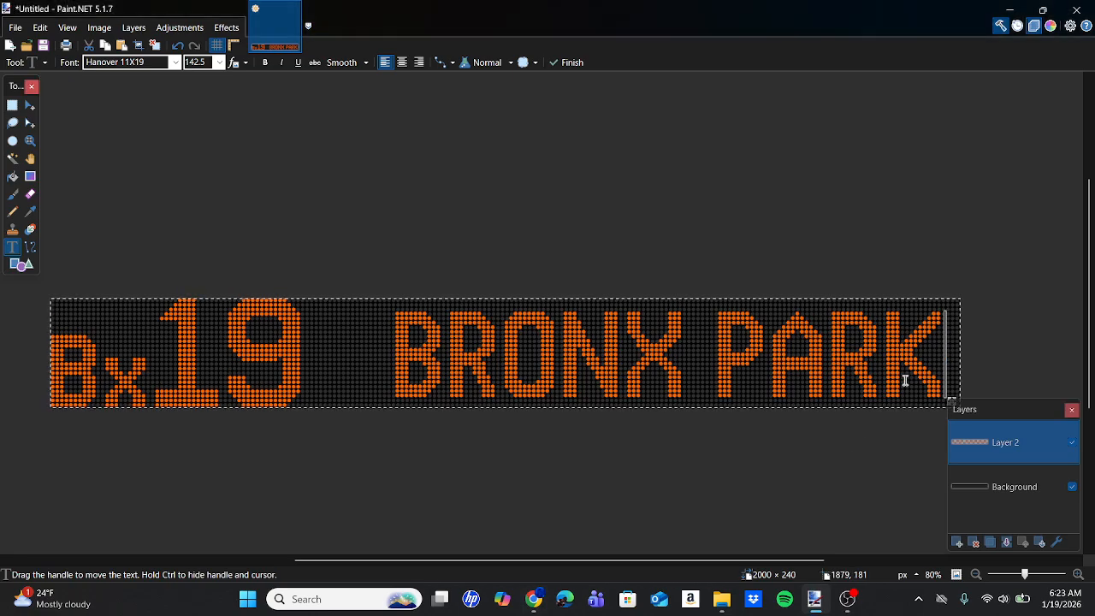
pyautogui.hscroll(1, 905, 381)
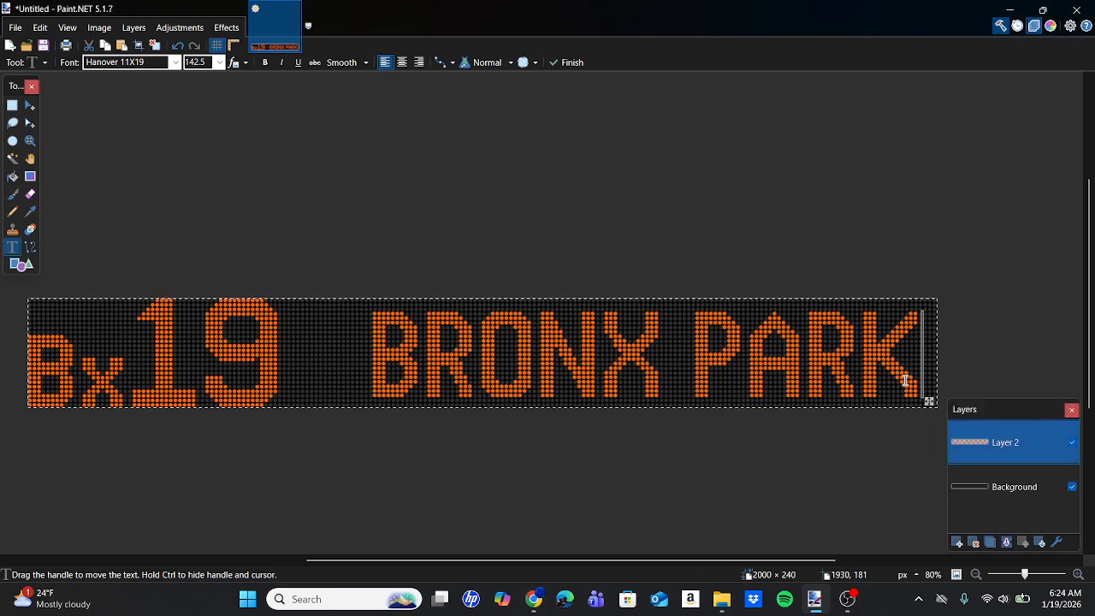
pyautogui.moveTo(927, 404); pyautogui.dragTo(890, 401)
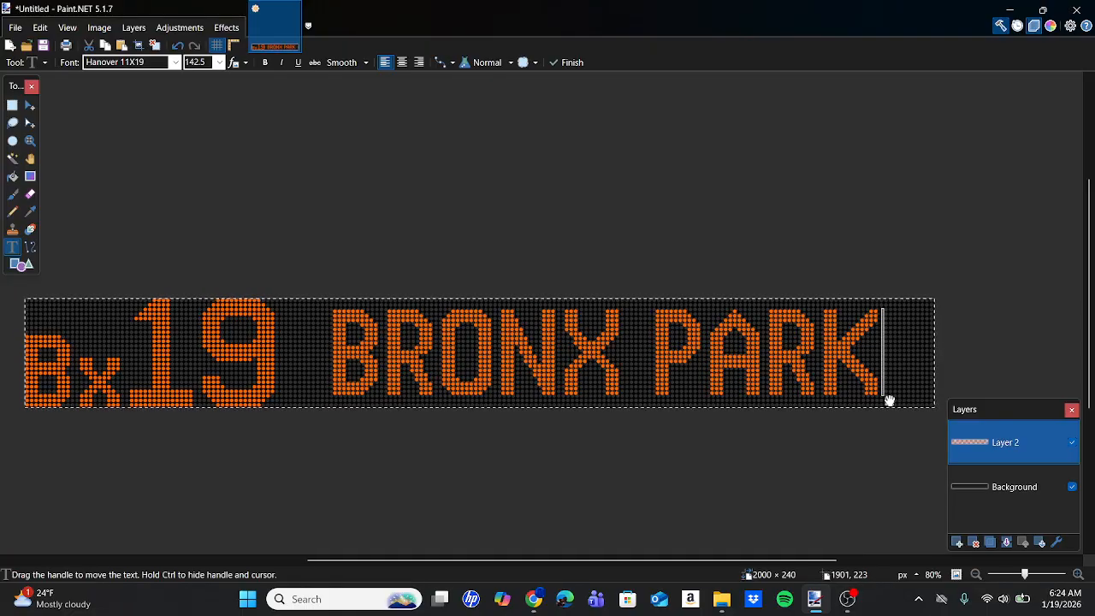
# Examine up close how the BRONX PARK dots align with the template grid, the gap to Bx19 and the surrounding margins.
pyautogui.scroll(6, 266, 345)
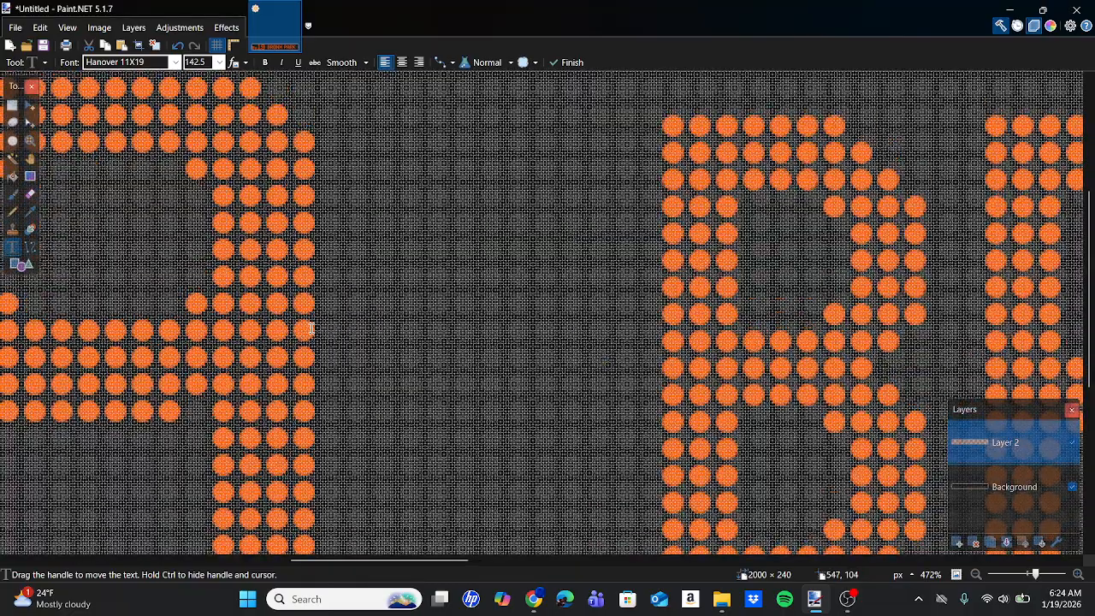
pyautogui.hscroll(15, 656, 334)
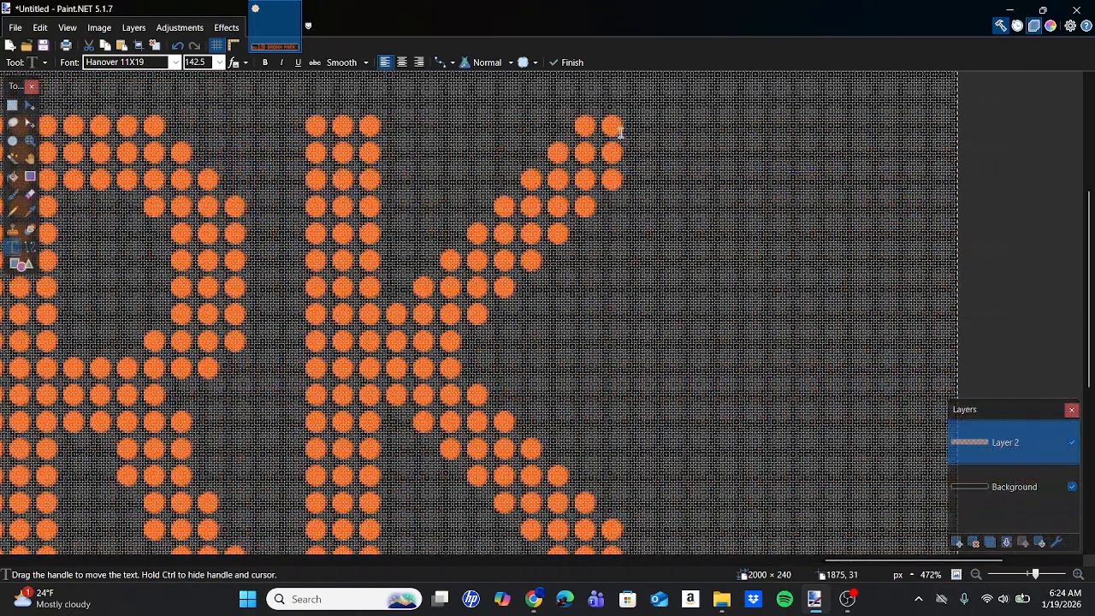
pyautogui.hscroll(-12, 405, 276)
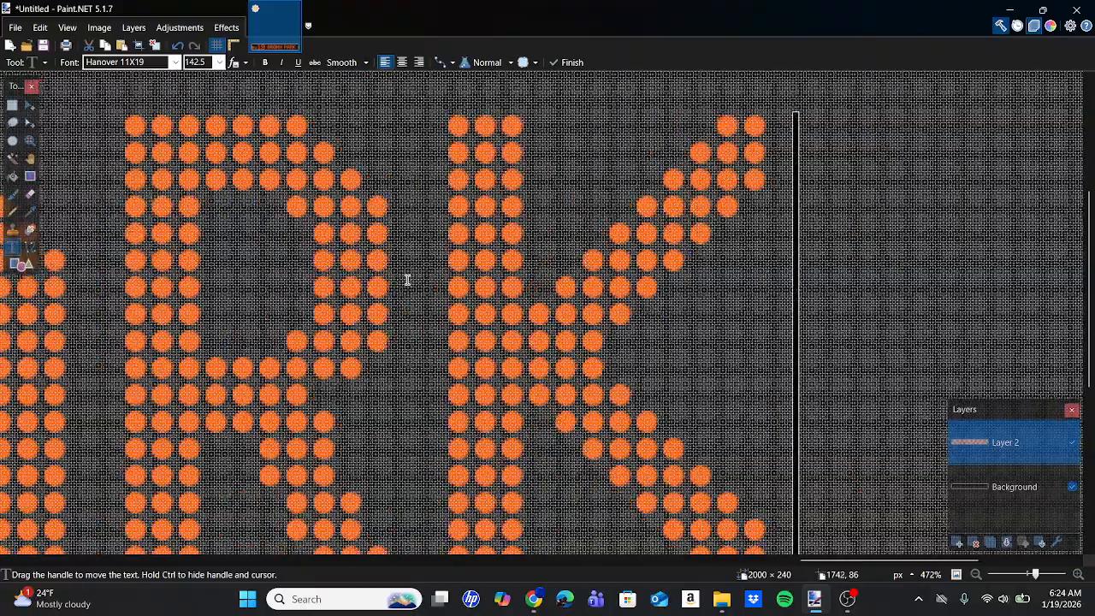
pyautogui.hscroll(-10, 407, 280)
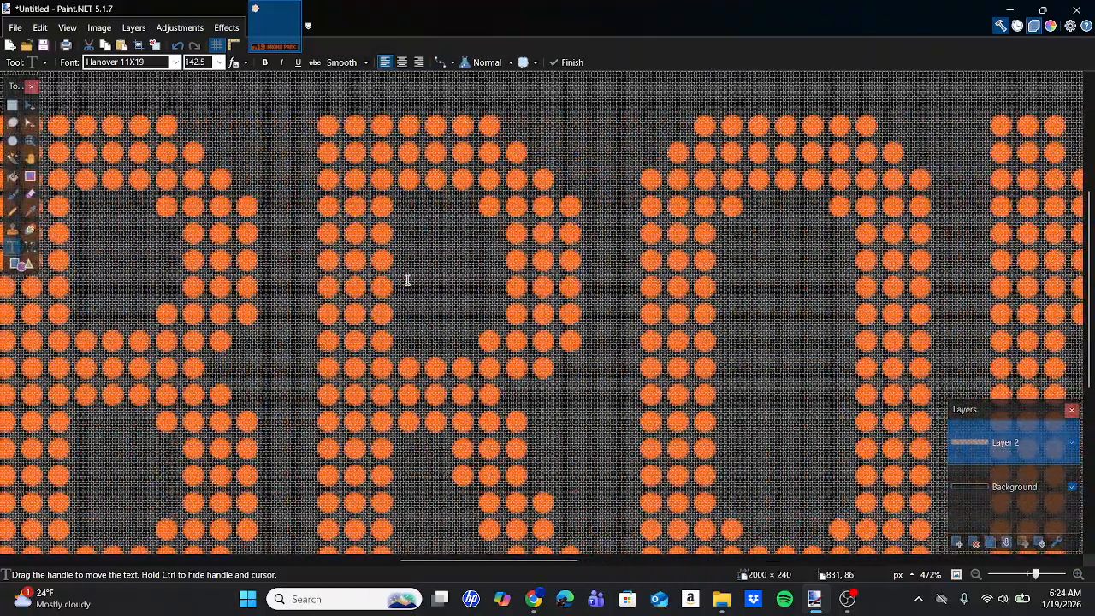
pyautogui.scroll(3, 407, 280)
pyautogui.scroll(1, 407, 280)
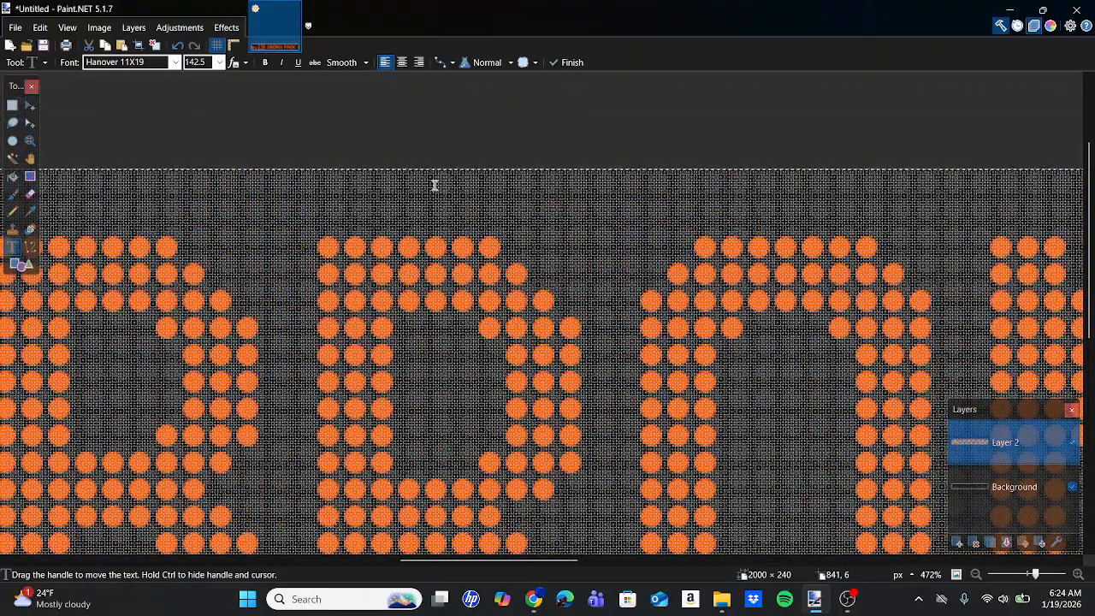
pyautogui.scroll(-5, 504, 227)
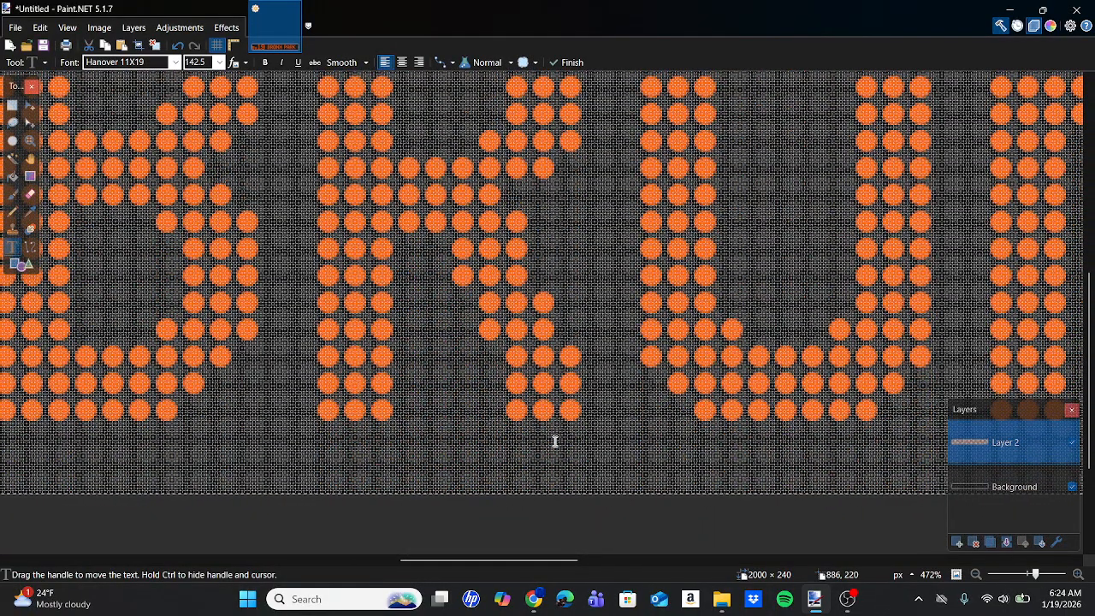
pyautogui.scroll(5, 592, 444)
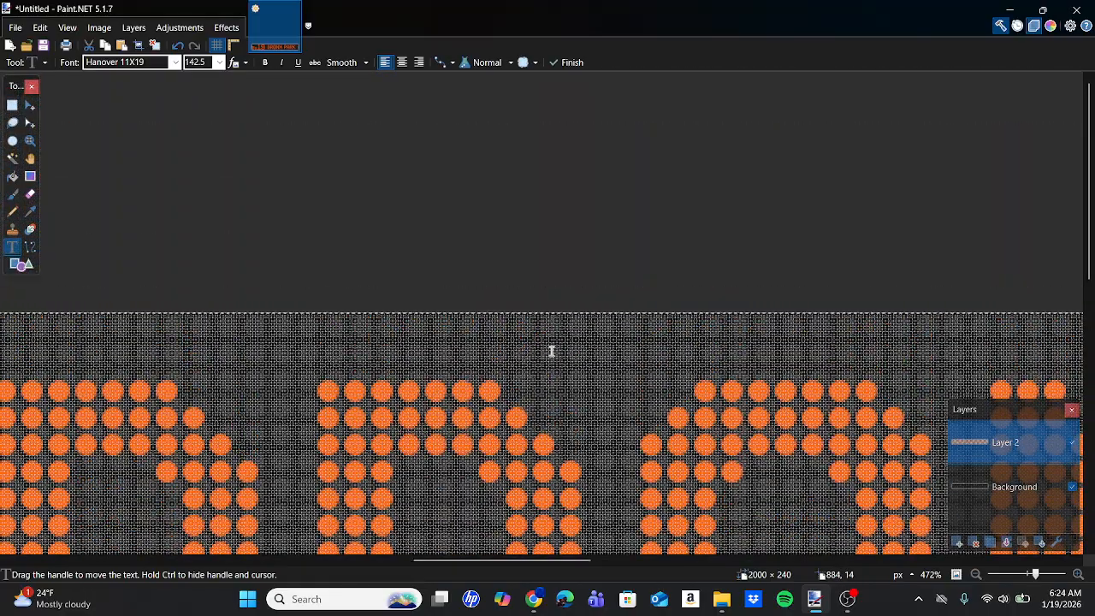
pyautogui.hscroll(10, 552, 350)
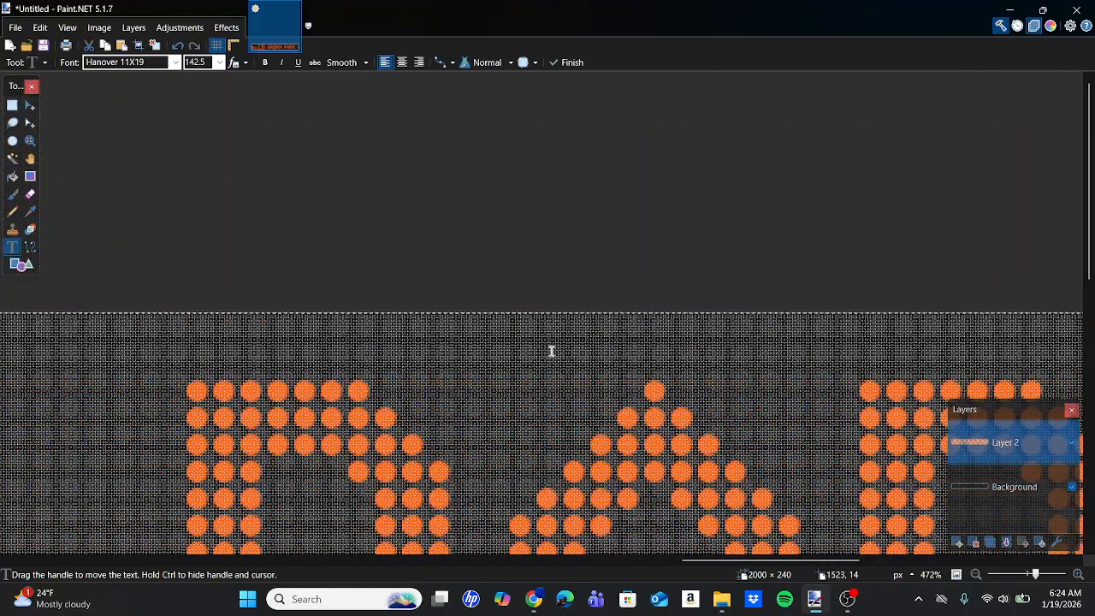
pyautogui.scroll(-3, 552, 351)
pyautogui.scroll(-3, 552, 351)
pyautogui.hscroll(-8, 552, 351)
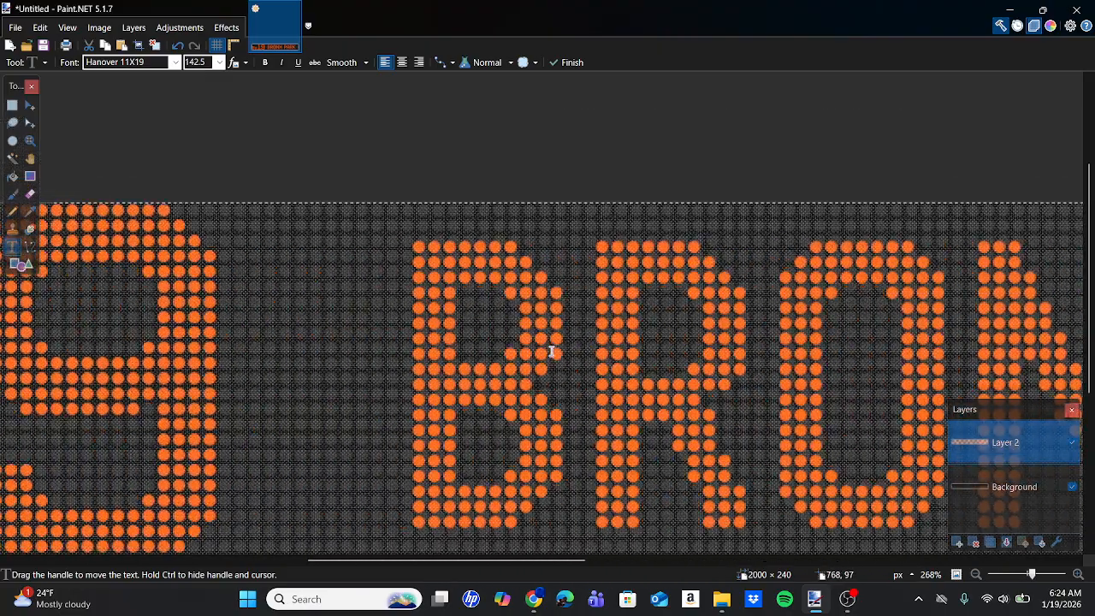
# Nudge the BRONX PARK text slightly up and to the right so its dots sit on the template grid.
pyautogui.hscroll(-2, 552, 351)
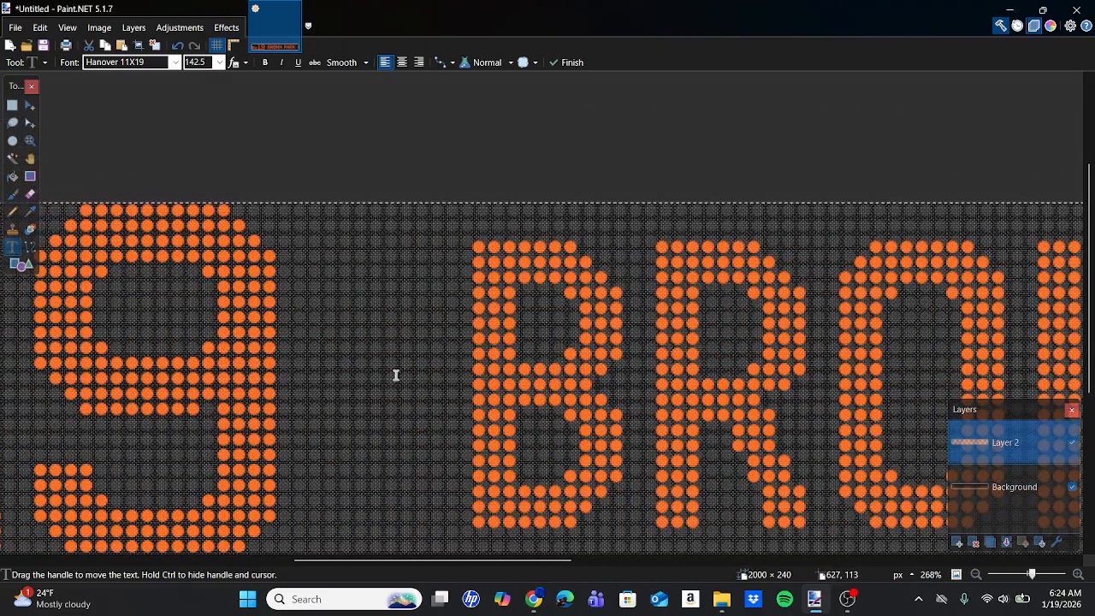
pyautogui.hscroll(15, 396, 375)
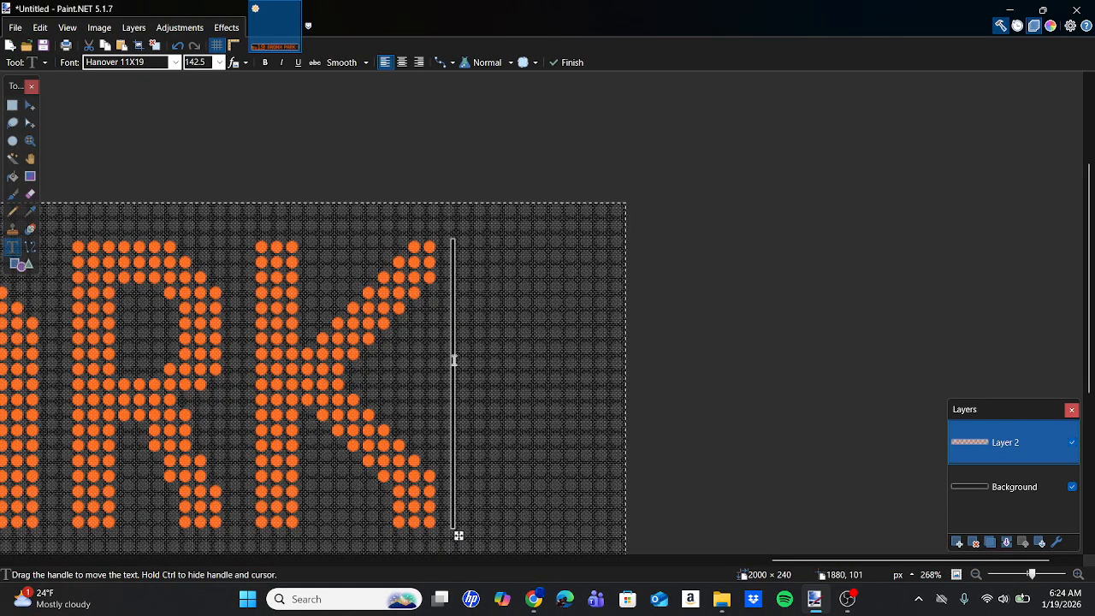
pyautogui.hscroll(-10, 514, 298)
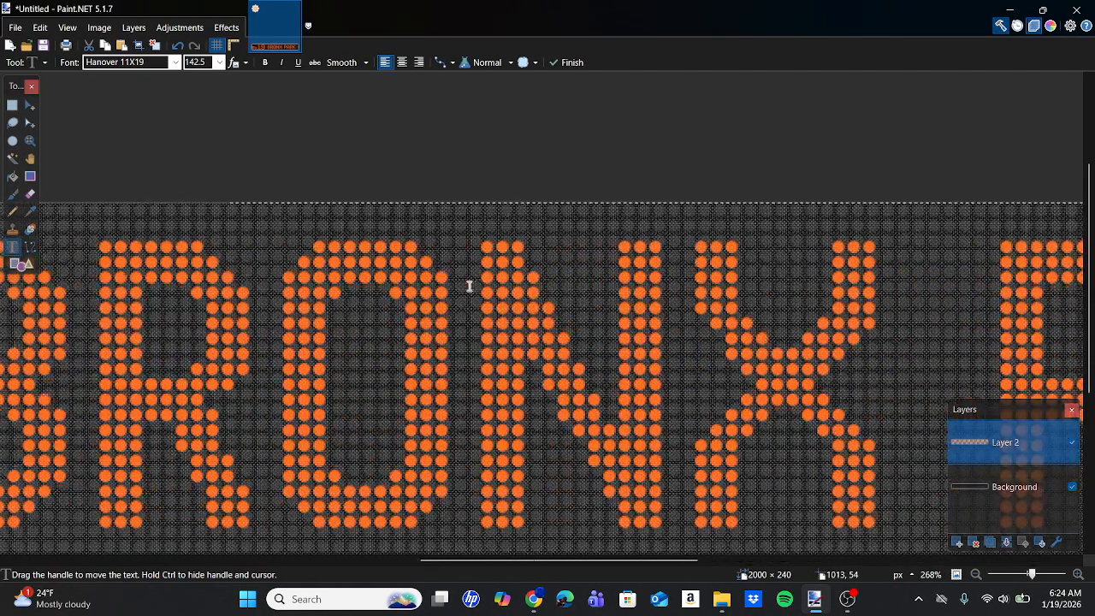
pyautogui.hscroll(-4, 469, 286)
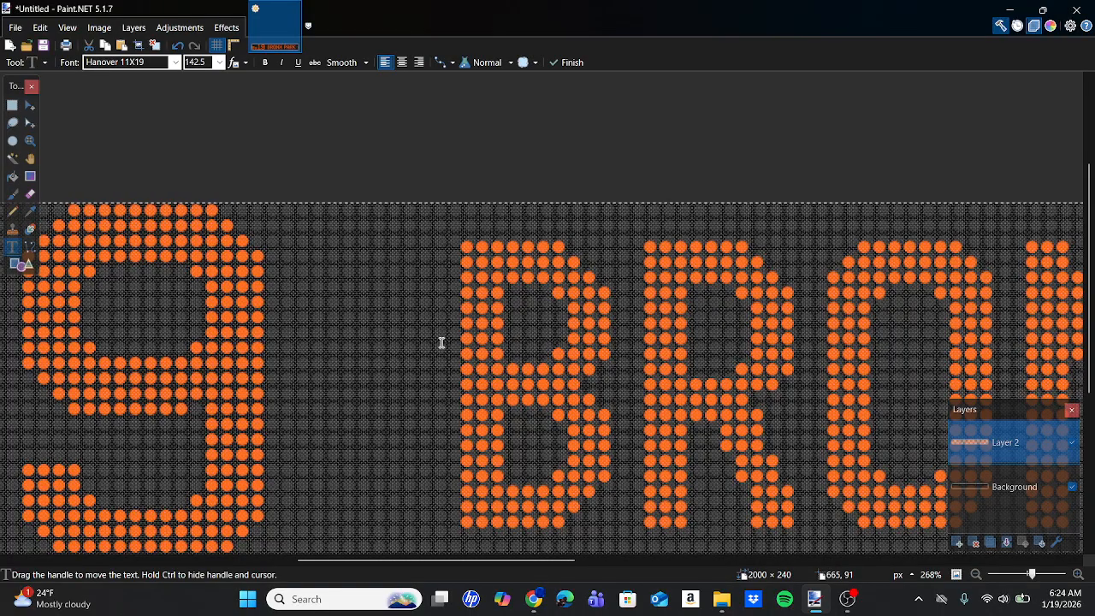
pyautogui.hscroll(15, 440, 343)
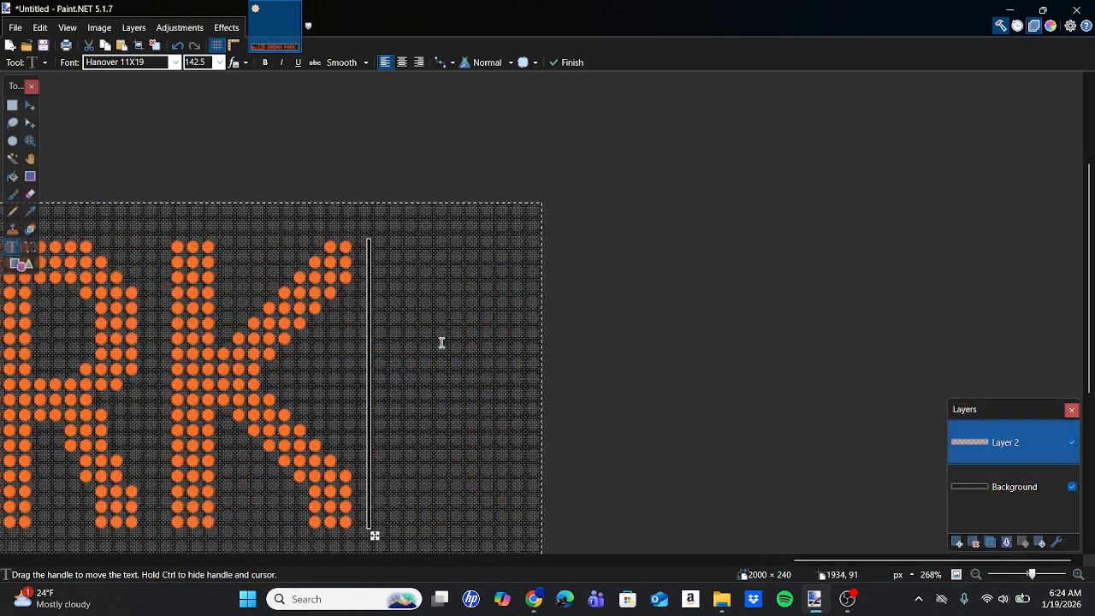
pyautogui.keyDown('ctrl'); pyautogui.scroll(4, 308, 496); pyautogui.keyUp('ctrl')
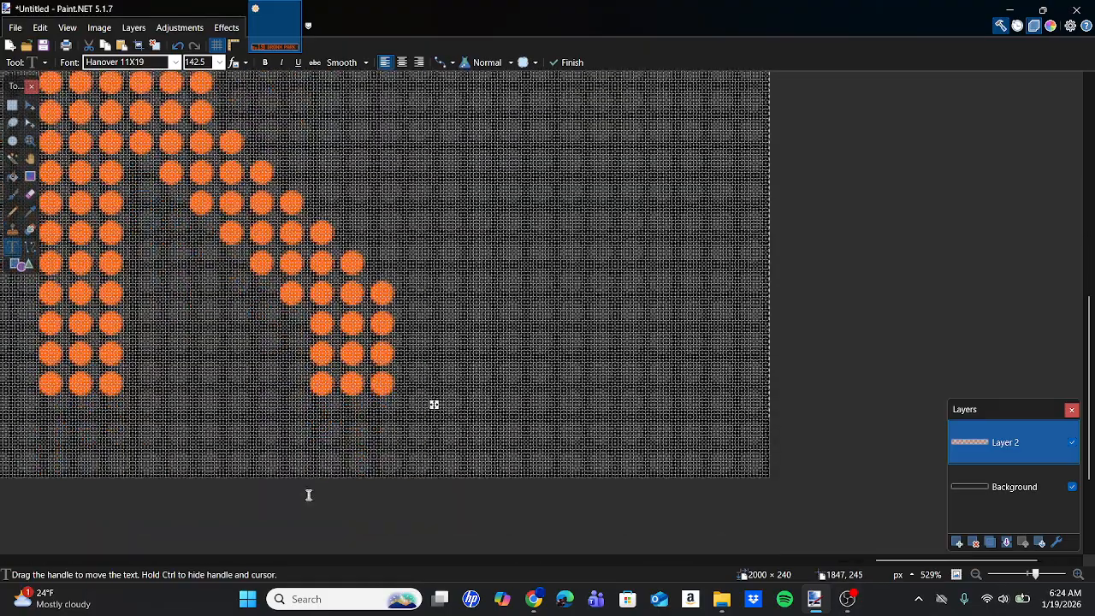
pyautogui.moveTo(436, 403); pyautogui.dragTo(441, 391)
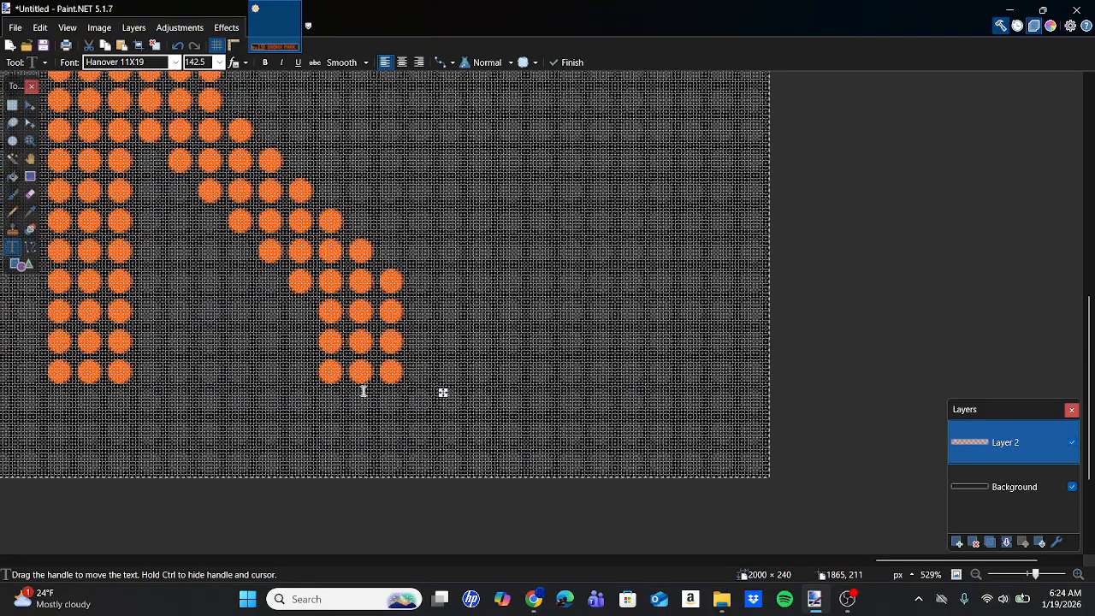
# Examine up close the dot alignment of BRONX PARK, its gap to Bx19 and the margin after the K.
pyautogui.scroll(10, 364, 391)
pyautogui.scroll(3, 364, 391)
pyautogui.scroll(-10, 383, 305)
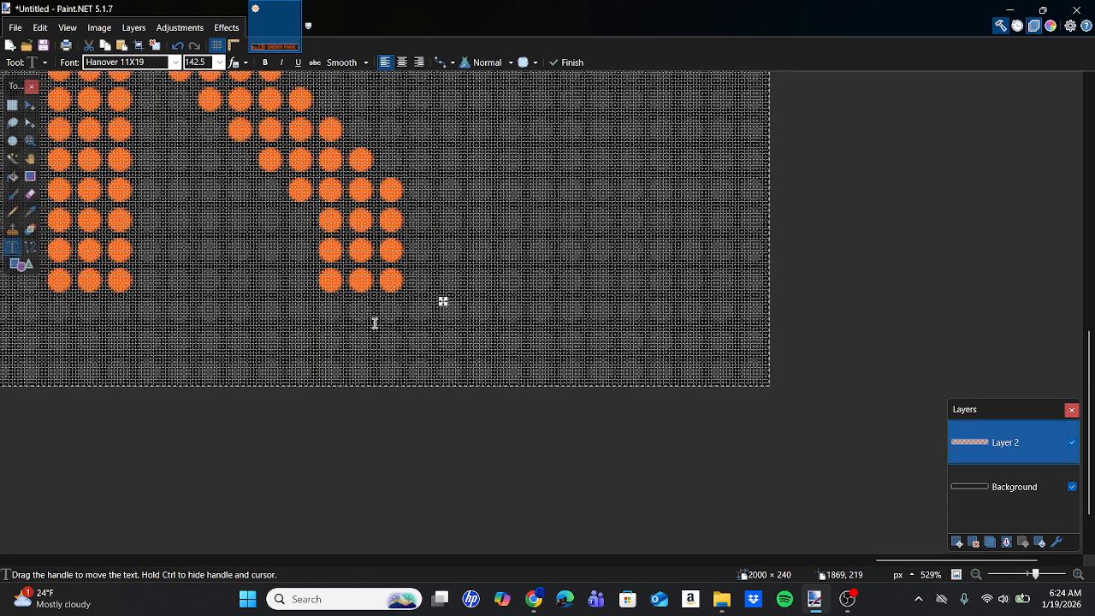
pyautogui.scroll(10, 374, 323)
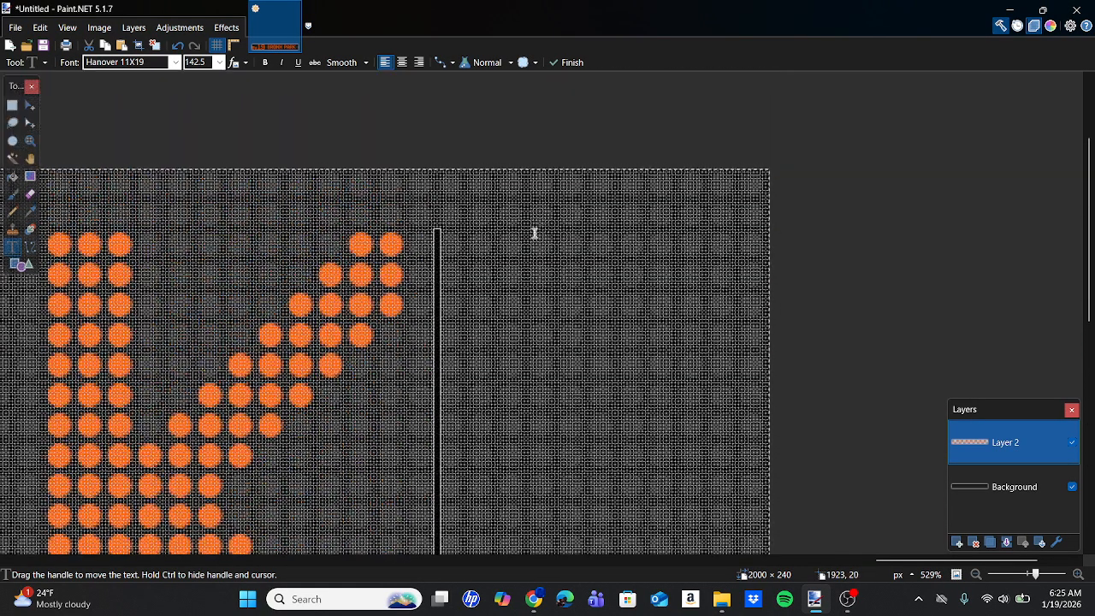
pyautogui.keyDown('ctrl'); pyautogui.scroll(2, 493, 247); pyautogui.keyUp('ctrl')
pyautogui.keyDown('ctrl'); pyautogui.scroll(3, 493, 247); pyautogui.keyUp('ctrl')
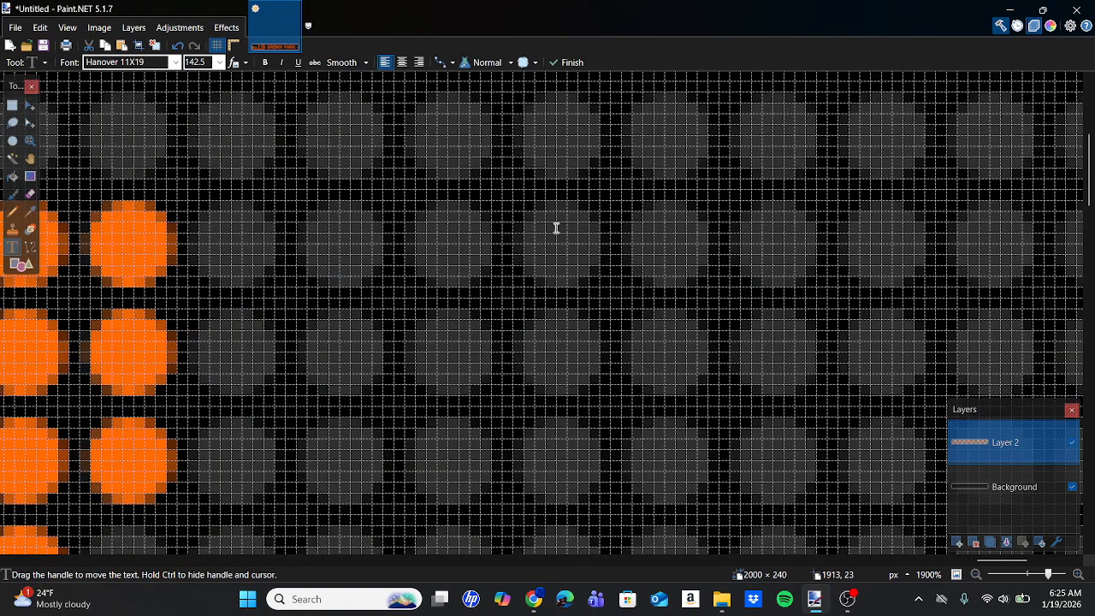
pyautogui.hscroll(10, 916, 239)
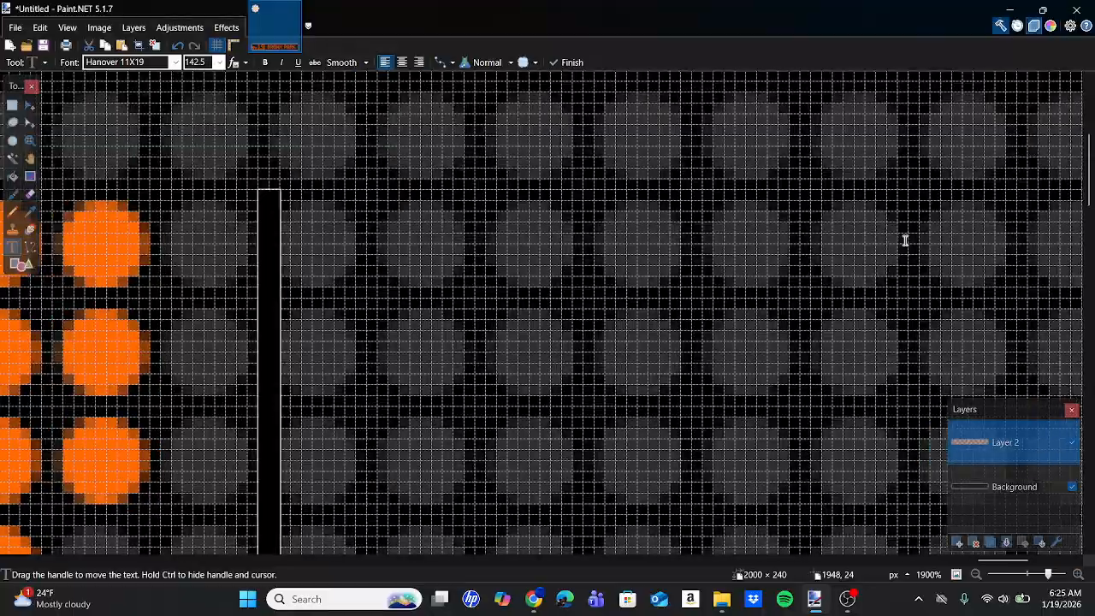
pyautogui.keyDown('ctrl'); pyautogui.scroll(-3, 906, 241); pyautogui.keyUp('ctrl')
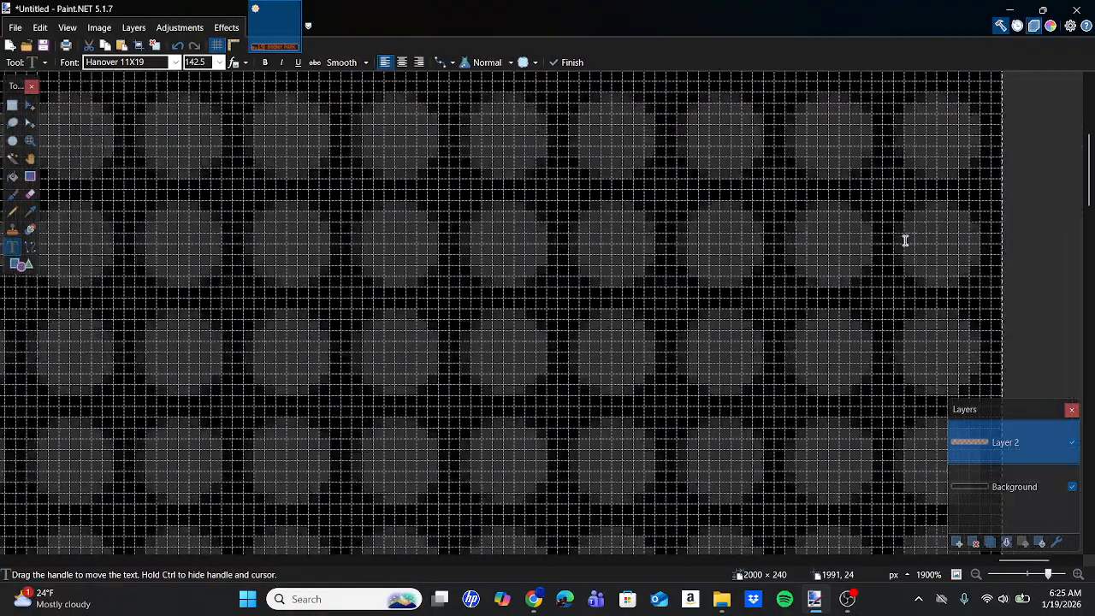
pyautogui.hscroll(-8, 905, 241)
pyautogui.keyDown('ctrl'); pyautogui.scroll(-3, 905, 241); pyautogui.keyUp('ctrl')
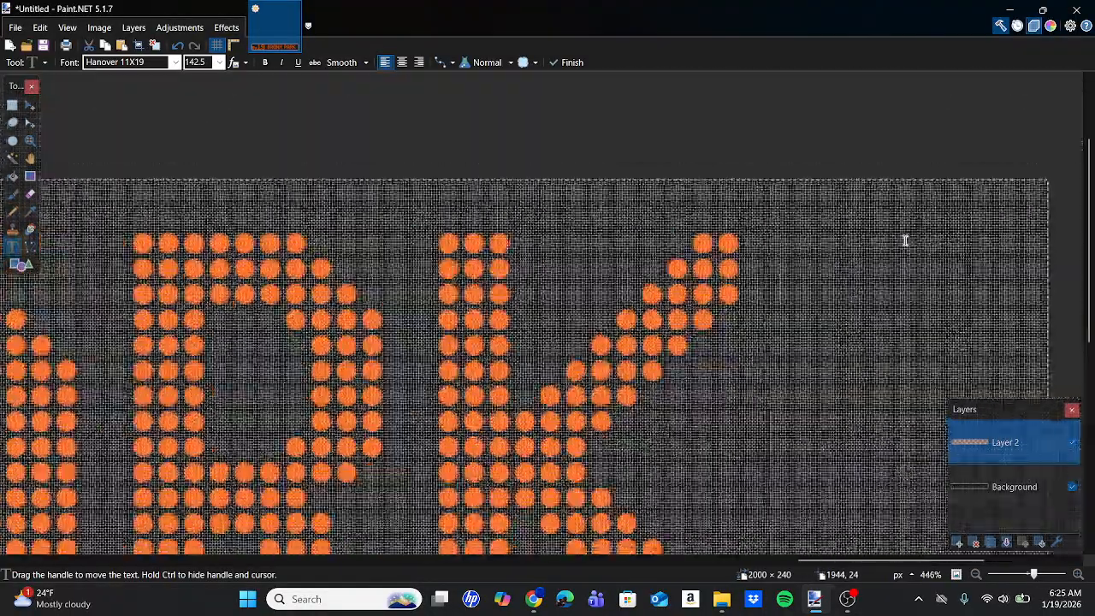
pyautogui.hscroll(-15, 905, 241)
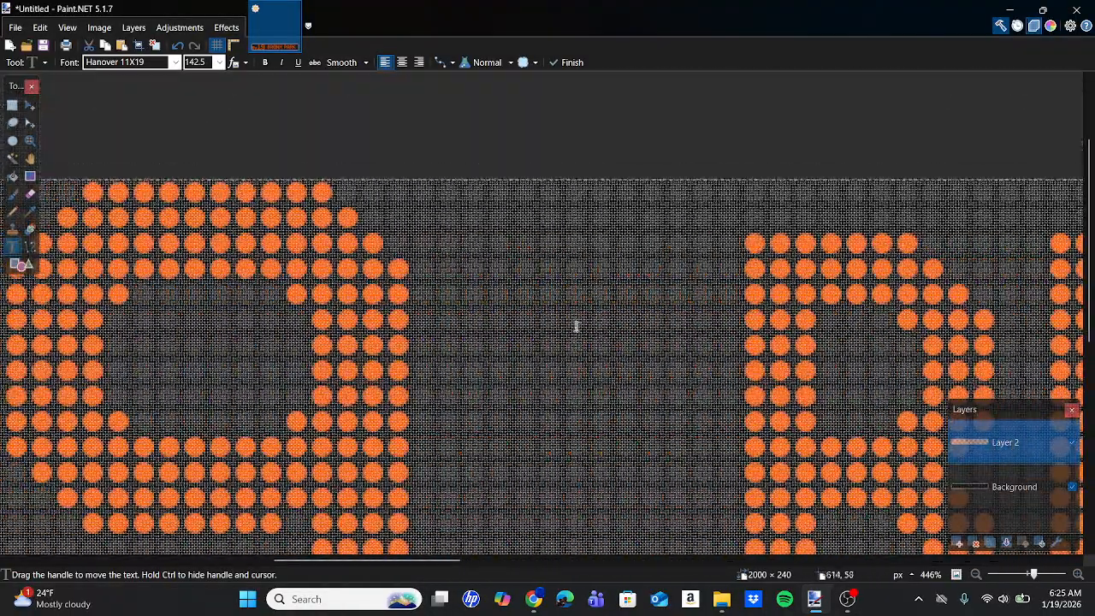
pyautogui.keyDown('ctrl'); pyautogui.scroll(4, 575, 325); pyautogui.keyUp('ctrl')
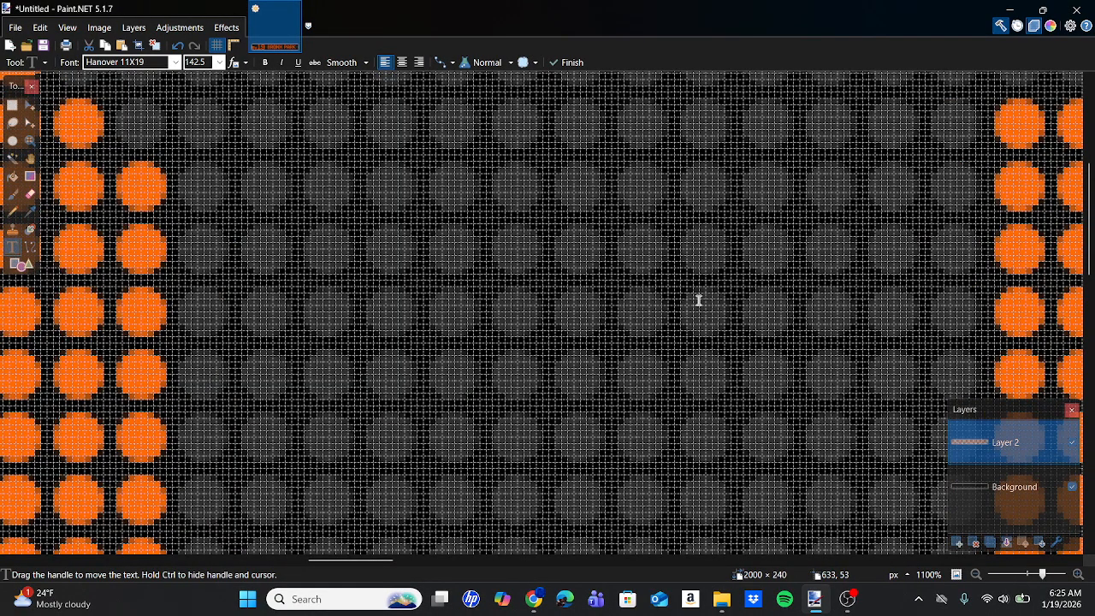
pyautogui.keyDown('ctrl'); pyautogui.scroll(-5, 942, 305); pyautogui.keyUp('ctrl')
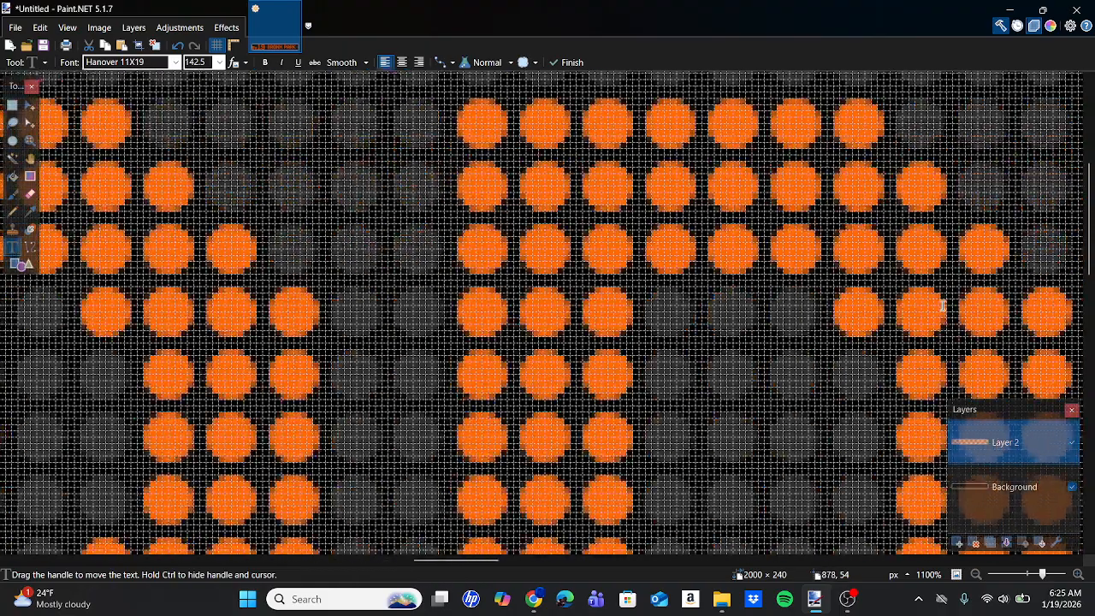
pyautogui.keyDown('shift'); pyautogui.hscroll(6, 942, 306); pyautogui.keyUp('shift')
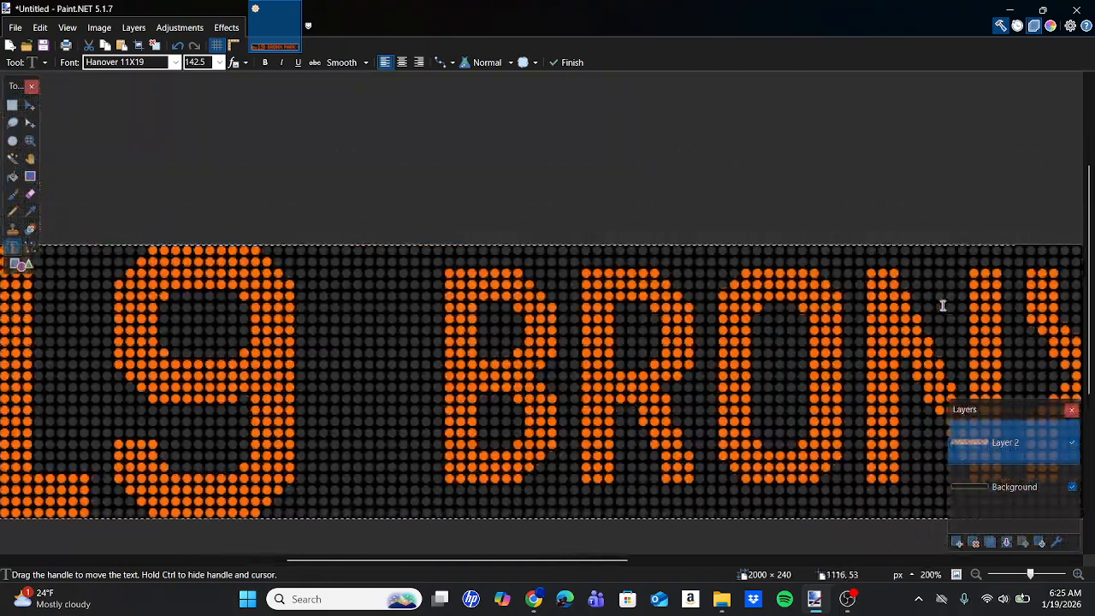
pyautogui.keyDown('ctrl'); pyautogui.scroll(-1, 942, 305); pyautogui.keyUp('ctrl')
pyautogui.keyDown('shift'); pyautogui.hscroll(3, 942, 305); pyautogui.keyUp('shift')
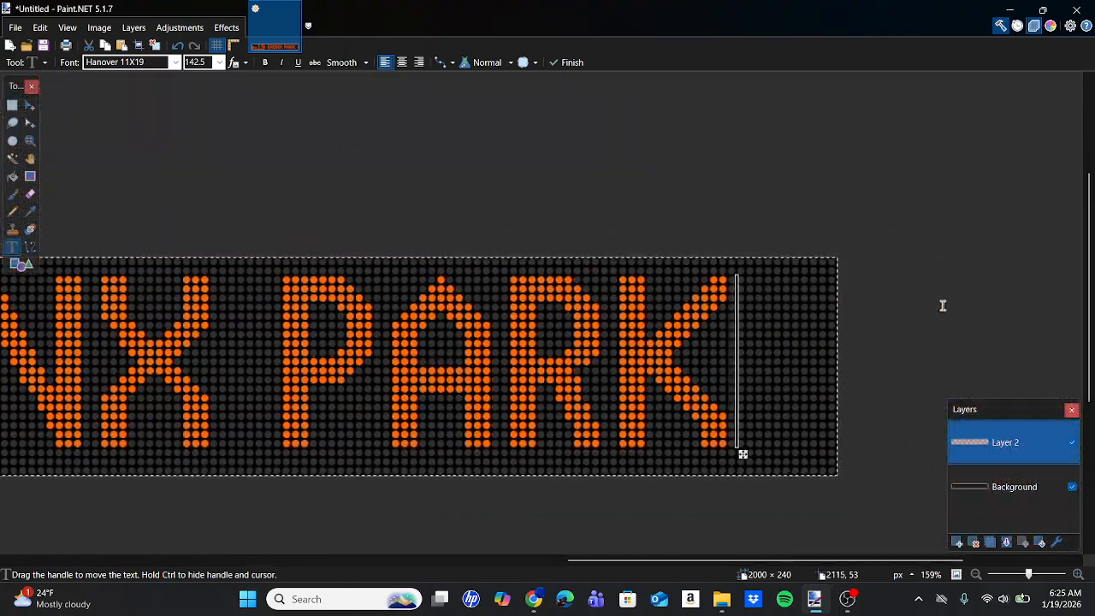
# Move the BRONX PARK text one dot column closer to Bx19.
pyautogui.keyDown('ctrl'); pyautogui.scroll(5, 753, 454); pyautogui.keyUp('ctrl')
pyautogui.keyDown('ctrl'); pyautogui.scroll(3, 755, 456); pyautogui.keyUp('ctrl')
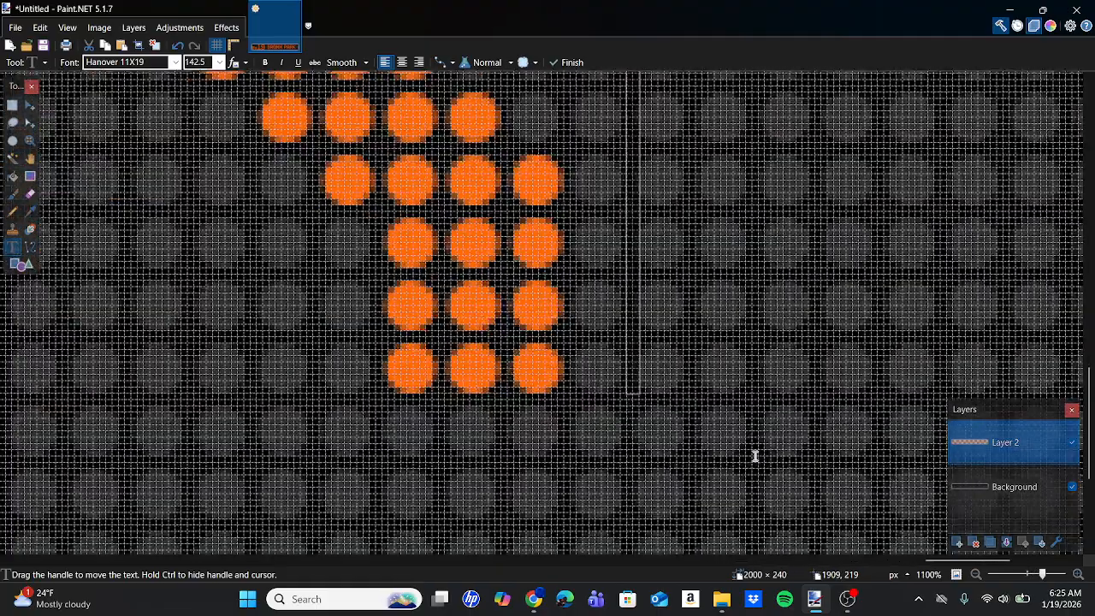
pyautogui.moveTo(631, 399); pyautogui.dragTo(567, 399)
pyautogui.keyDown('ctrl'); pyautogui.scroll(-3, 561, 400); pyautogui.keyUp('ctrl')
pyautogui.keyDown('ctrl'); pyautogui.scroll(-8, 567, 401); pyautogui.keyUp('ctrl')
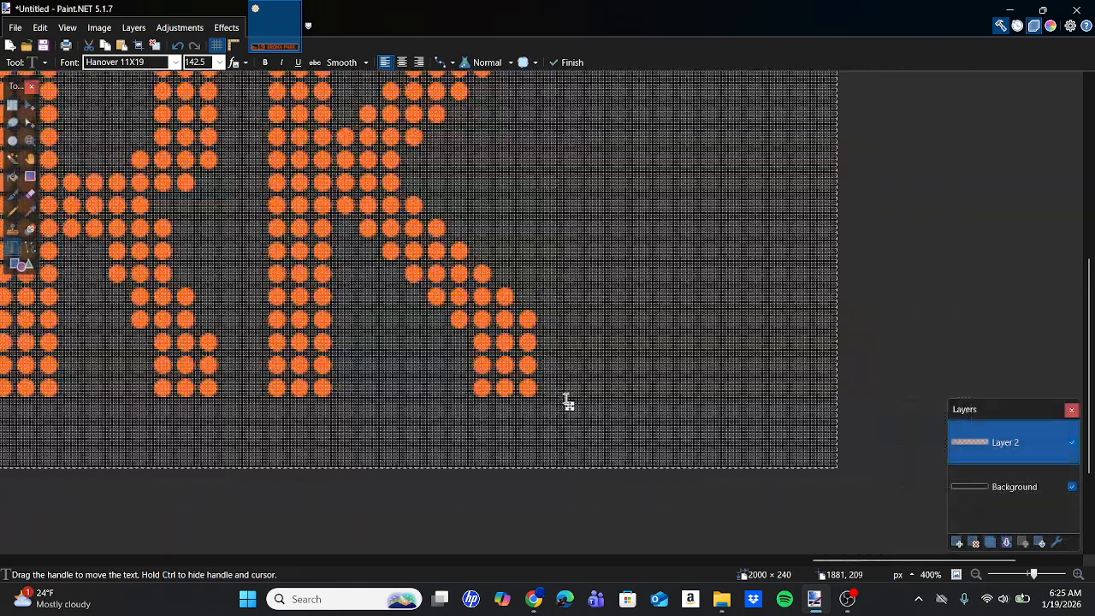
pyautogui.keyDown('ctrl'); pyautogui.scroll(-1, 566, 399); pyautogui.keyUp('ctrl')
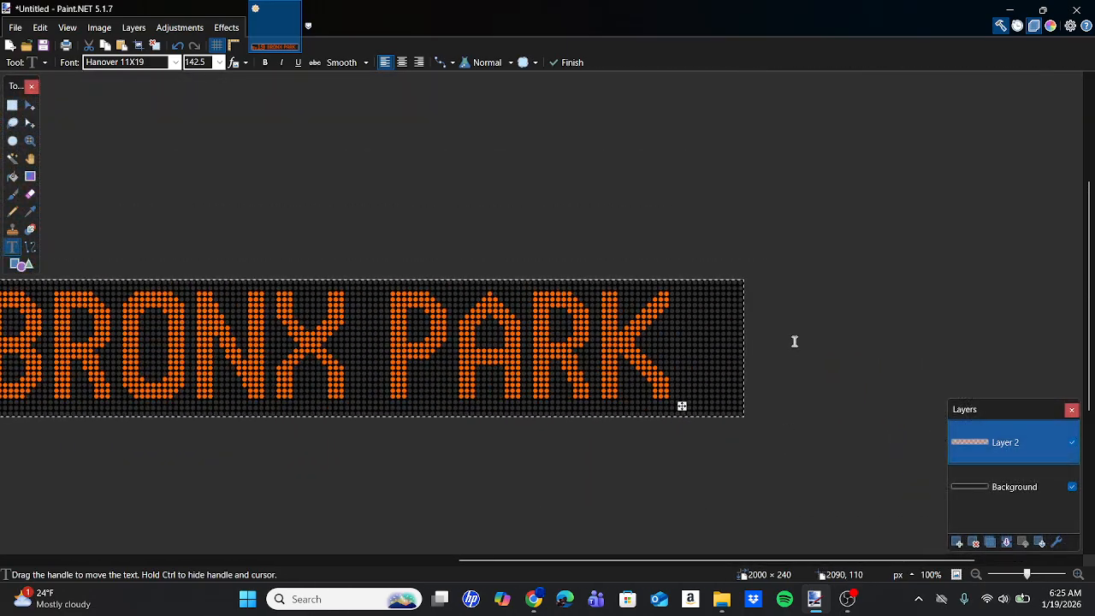
# Review the whole Bx19 BRONX PARK sign, compare it with the IMG_3721.JPG bus photo in the browser, and return to Paint.NET.
pyautogui.hscroll(-10, 710, 337)
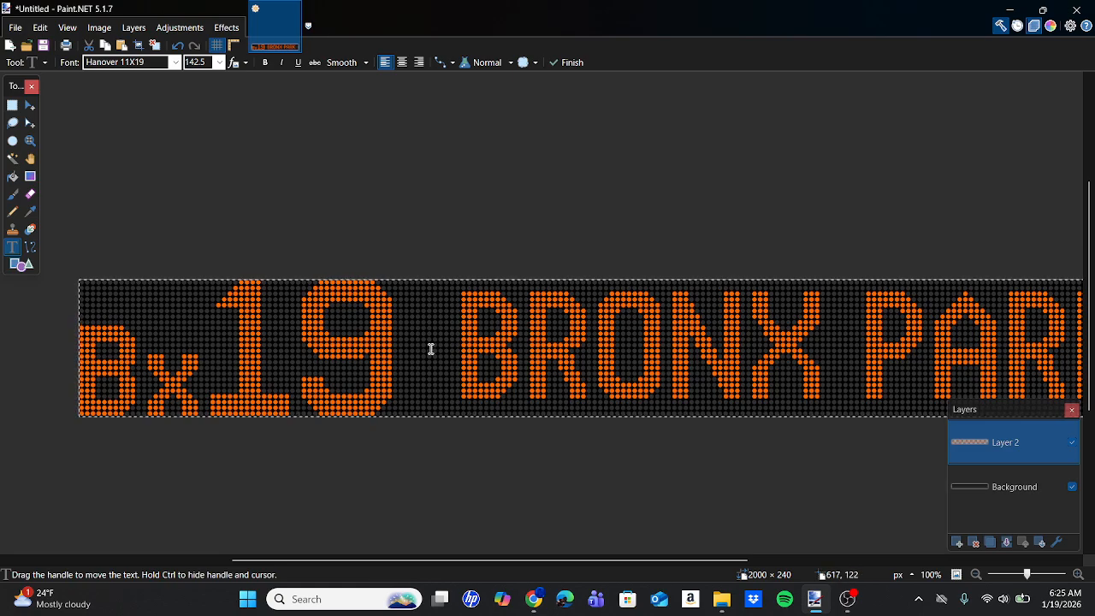
pyautogui.hscroll(5, 432, 349)
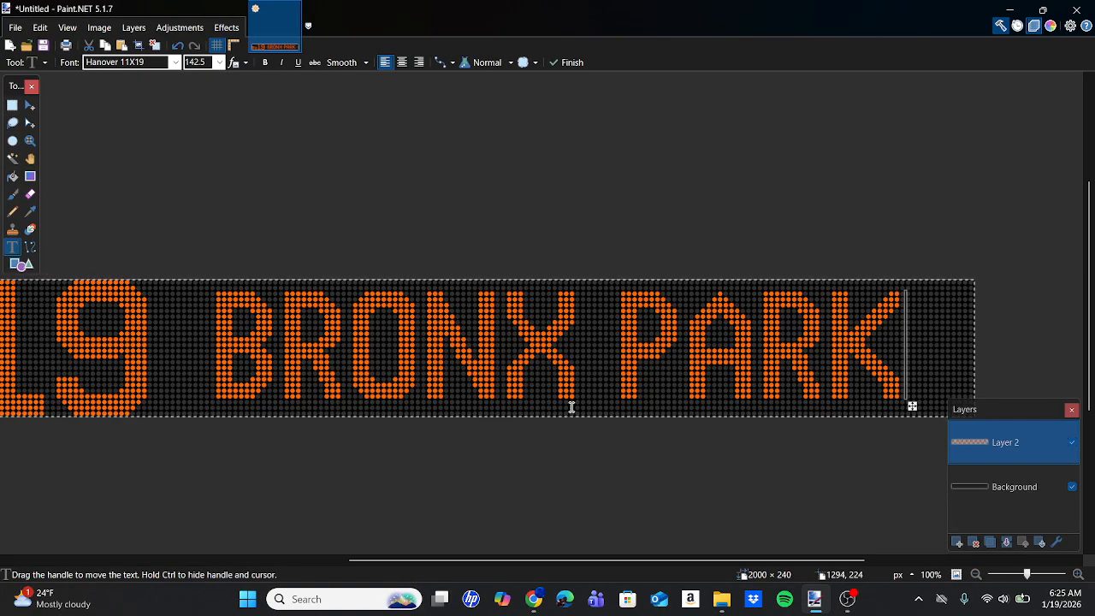
pyautogui.scroll(-2, 572, 408)
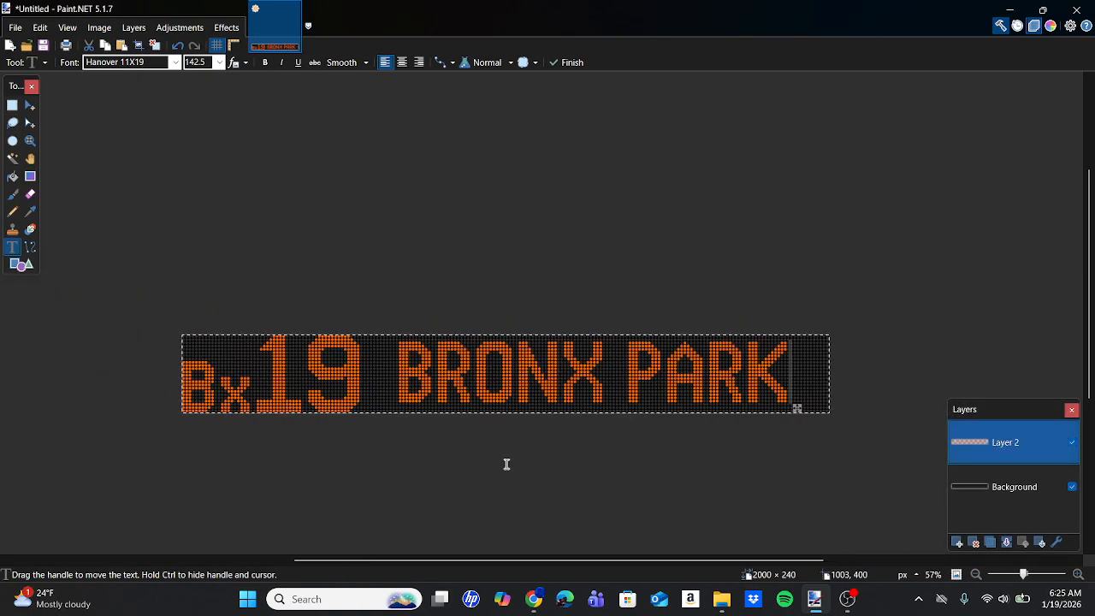
pyautogui.hotkey('alt', 'Tab')
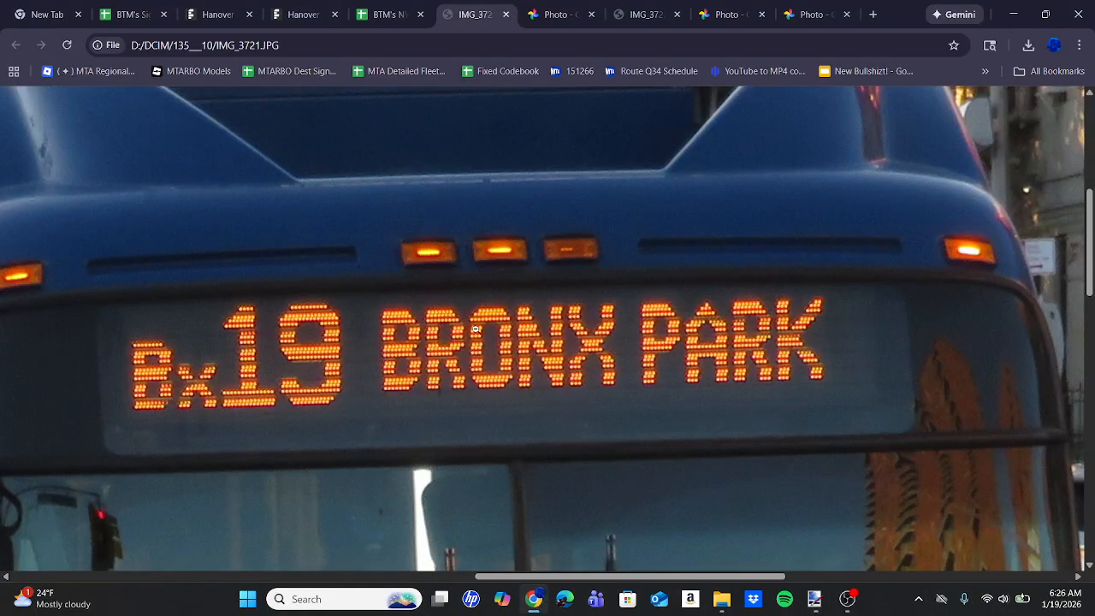
pyautogui.click(448, 367)
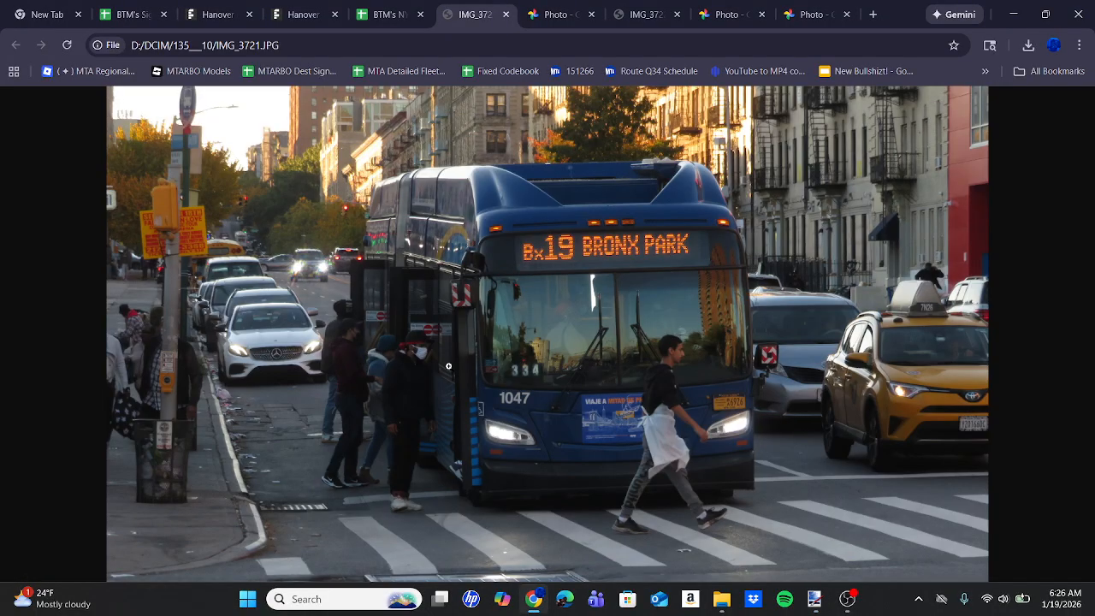
pyautogui.click(815, 599)
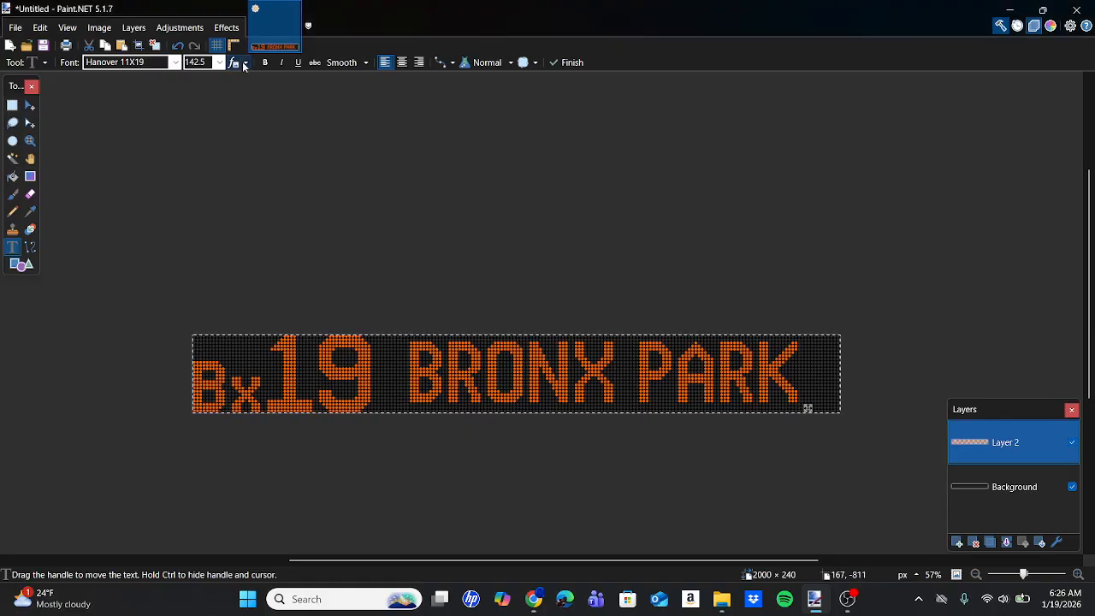
# Apply the Glow photo effect to Layer 2 with radius 20, brightness 10 and contrast 10.
pyautogui.click(231, 31)
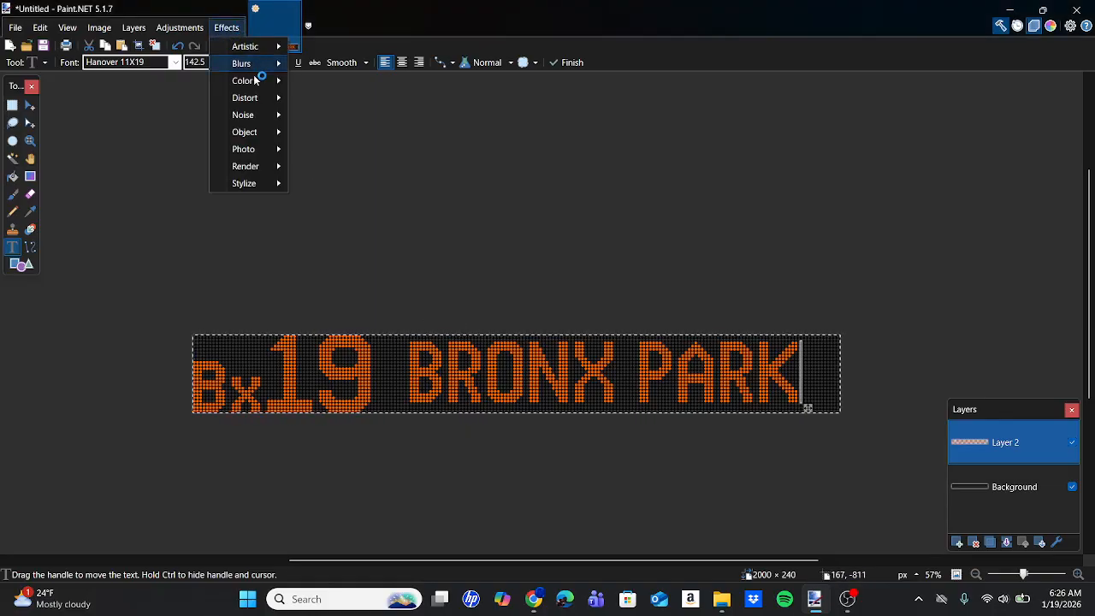
pyautogui.moveTo(275, 150)
pyautogui.click(321, 149)
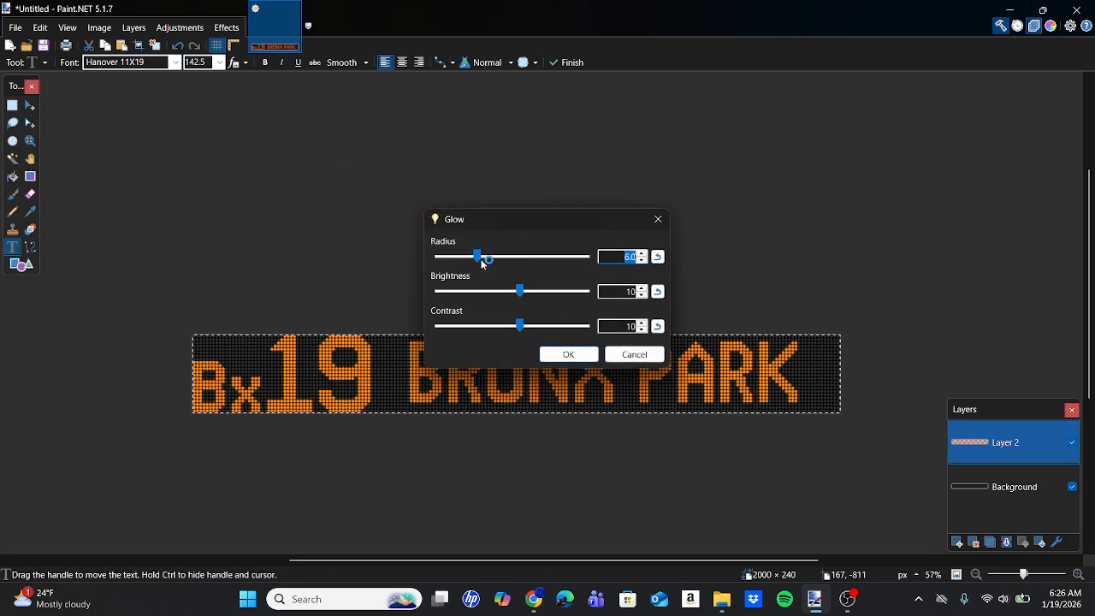
pyautogui.moveTo(479, 258); pyautogui.dragTo(587, 257)
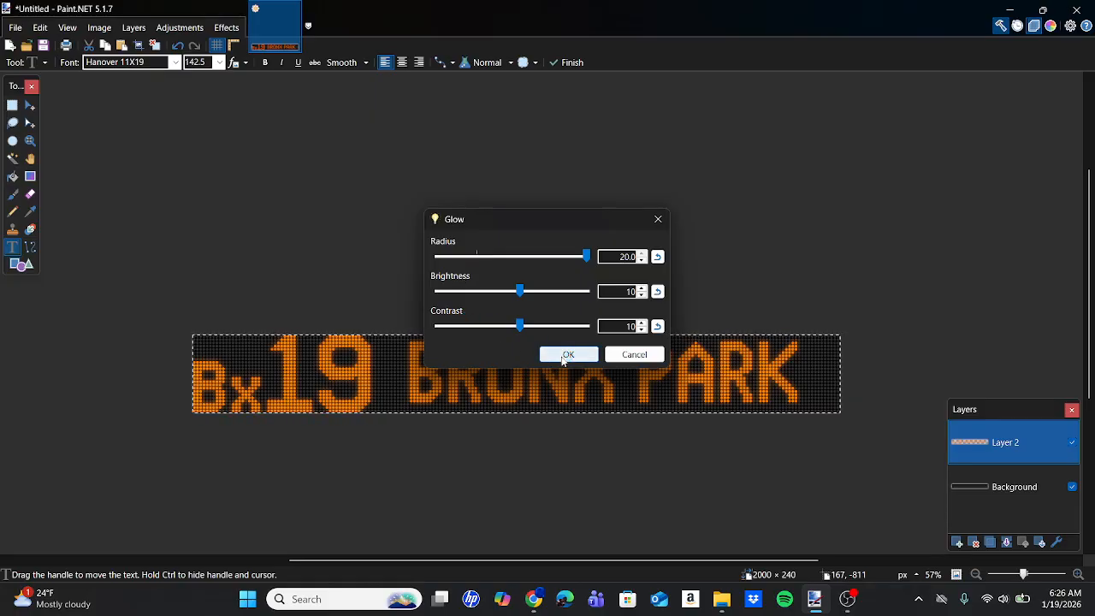
pyautogui.click(565, 354)
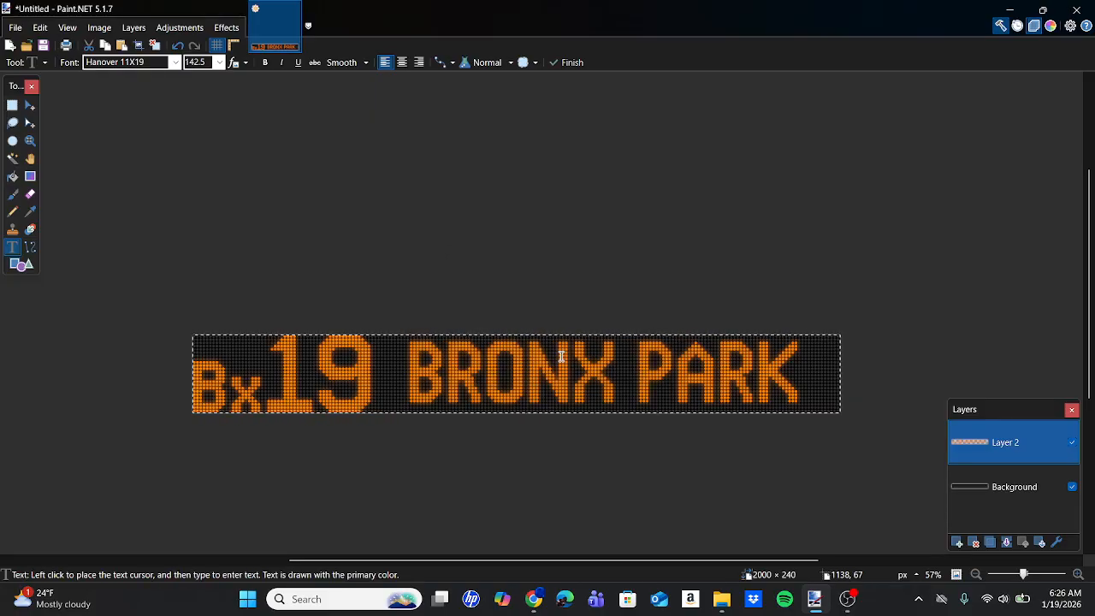
pyautogui.hscroll(-1, 561, 356)
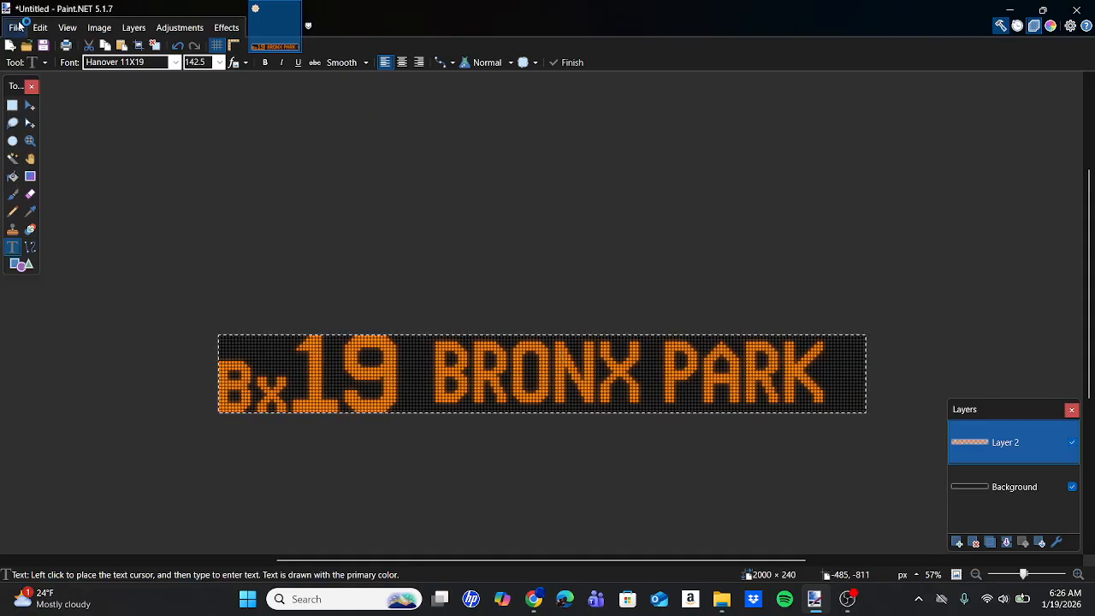
# Start saving the sign under a new name and set the file type to PNG.
pyautogui.click(17, 27)
pyautogui.click(17, 28)
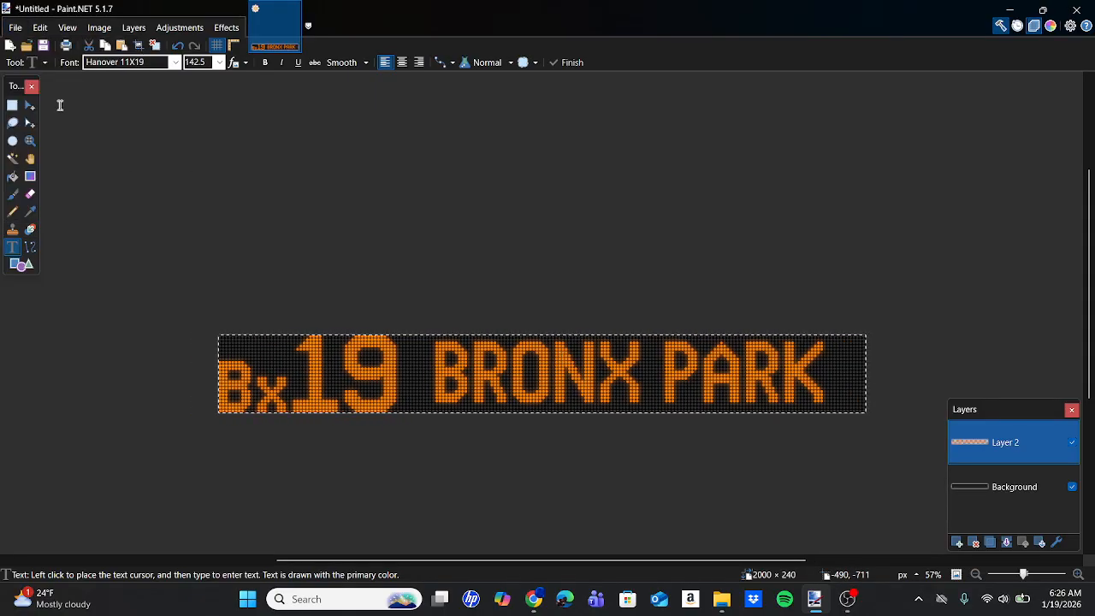
pyautogui.click(16, 27)
pyautogui.click(42, 135)
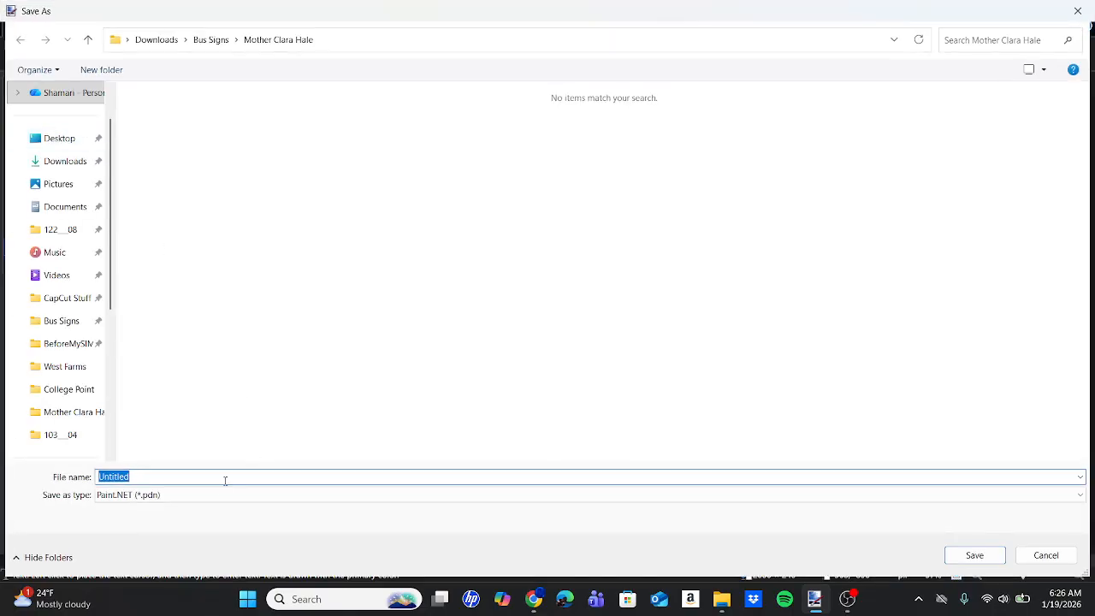
pyautogui.click(218, 494)
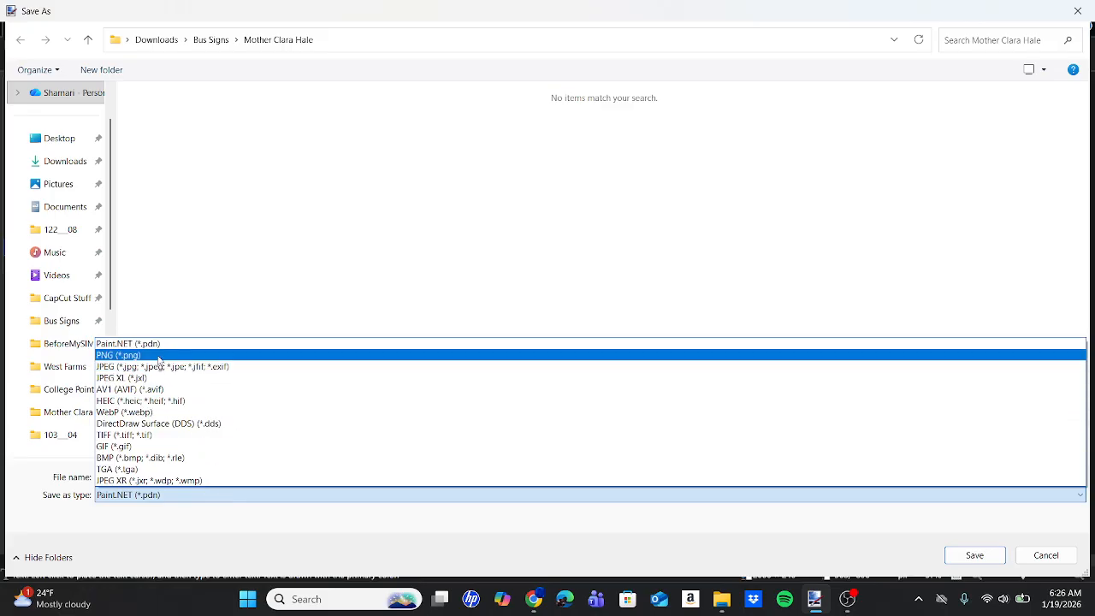
pyautogui.click(158, 355)
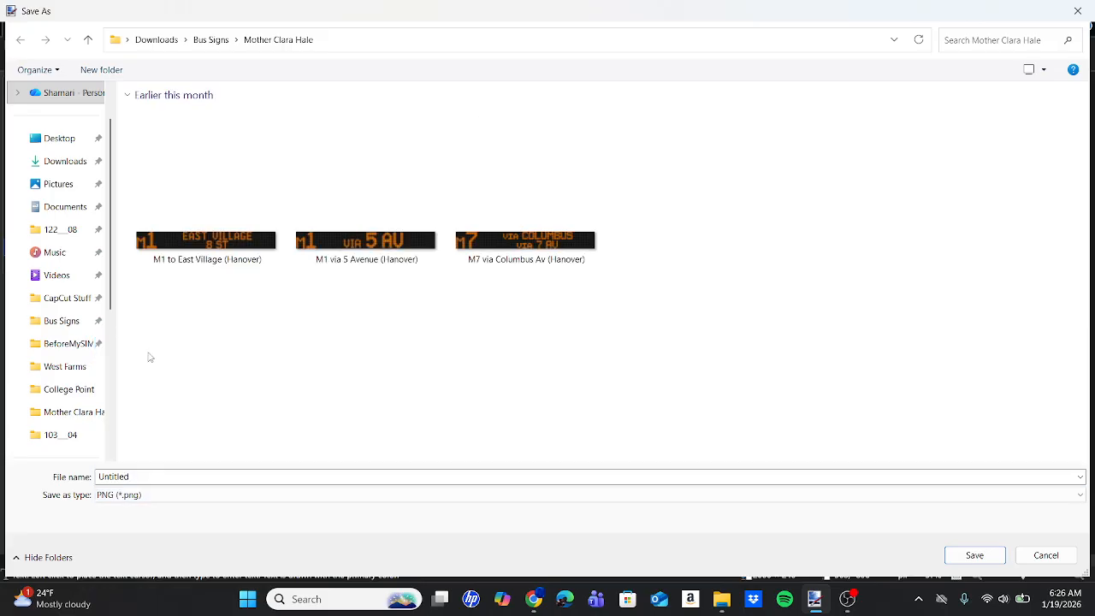
# Look through the existing Bx19 sign images in the West Farms folder inside Bus Signs.
pyautogui.click(57, 325)
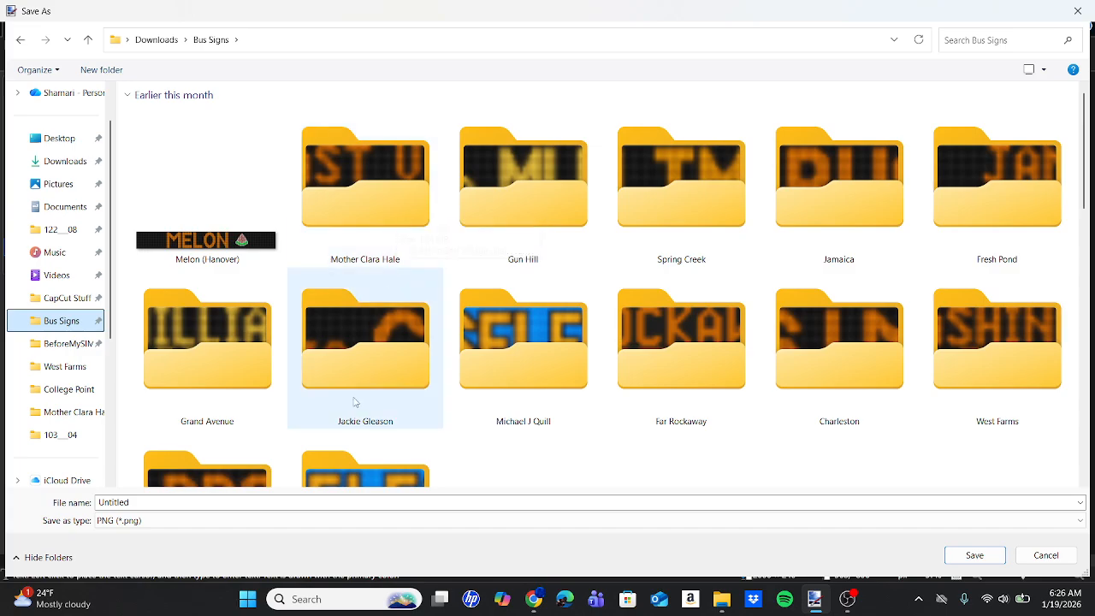
pyautogui.doubleClick(977, 381)
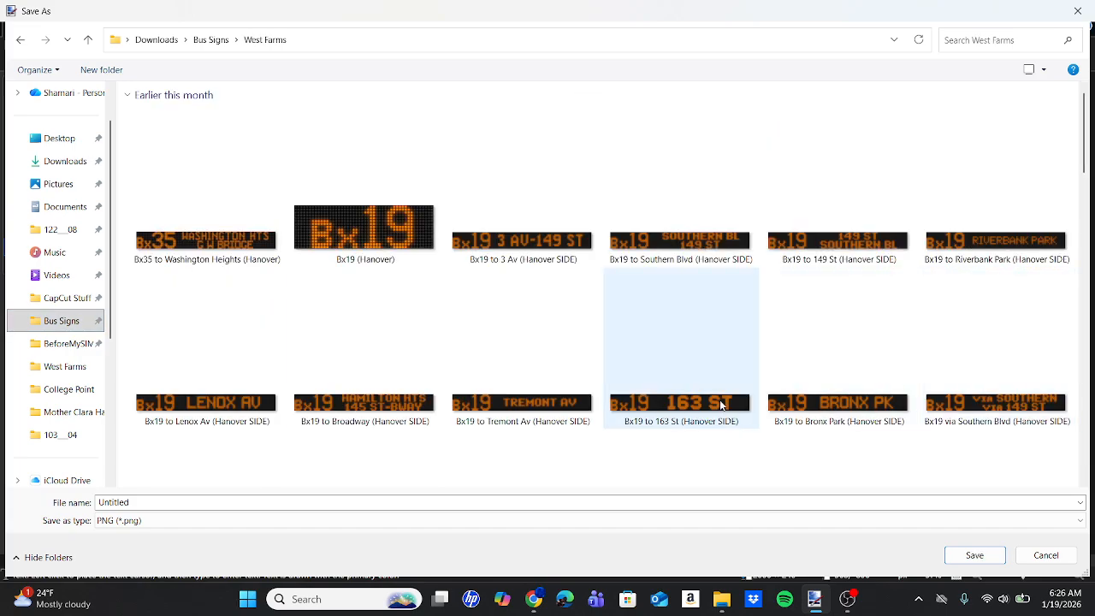
pyautogui.scroll(-2, 722, 405)
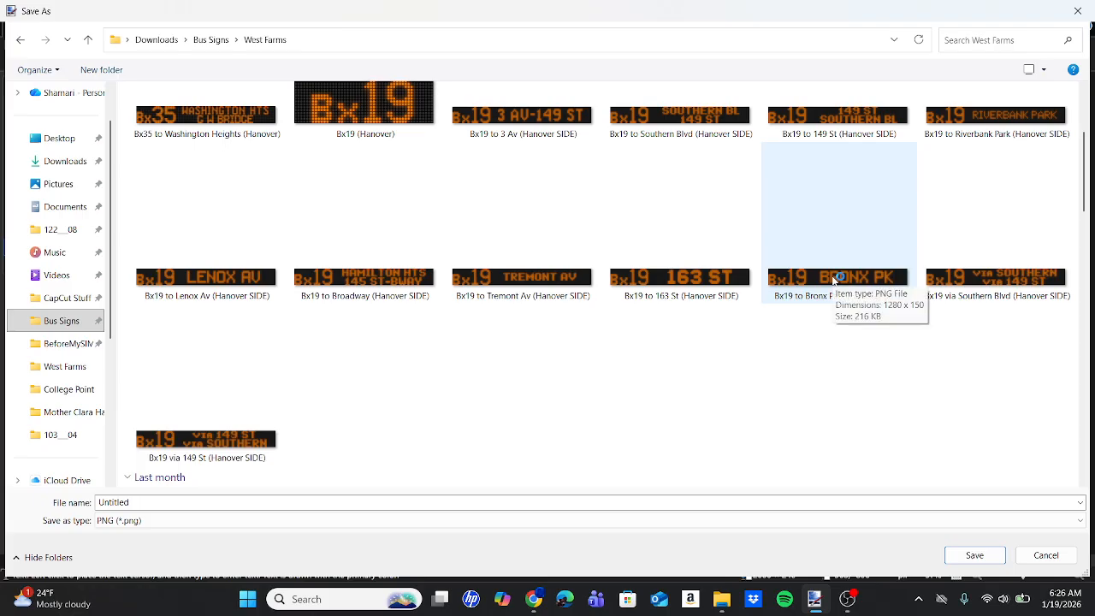
pyautogui.scroll(-6, 614, 412)
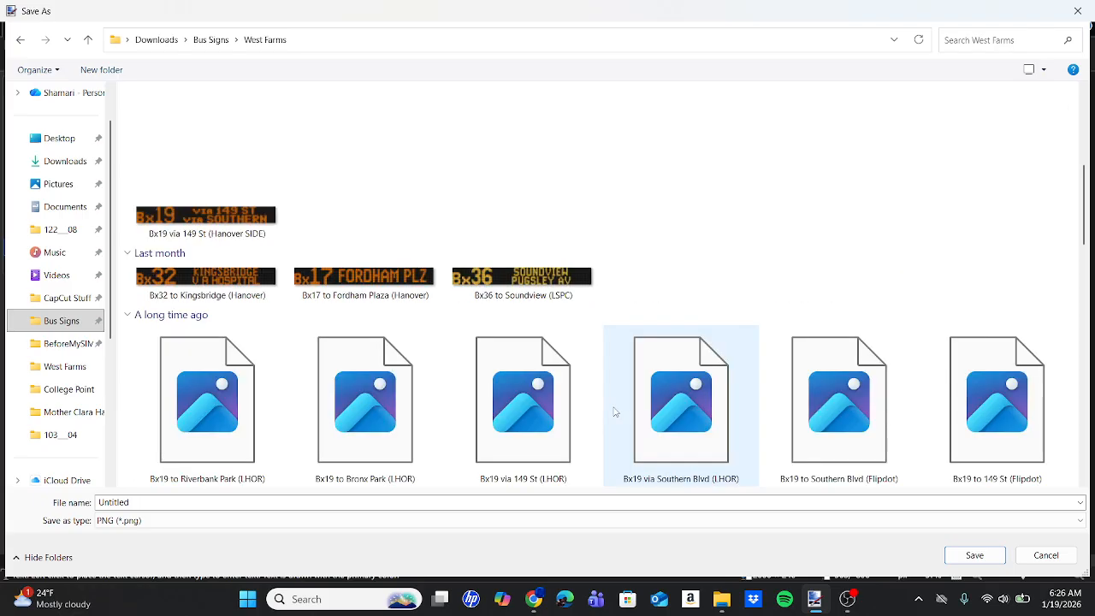
pyautogui.scroll(-10, 614, 412)
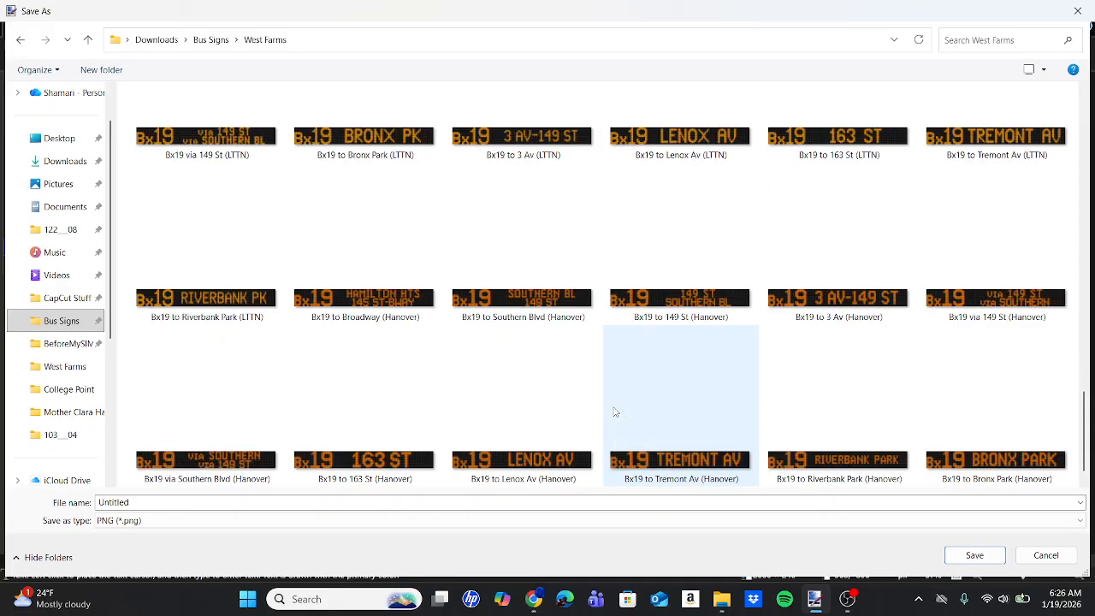
pyautogui.scroll(-2, 615, 412)
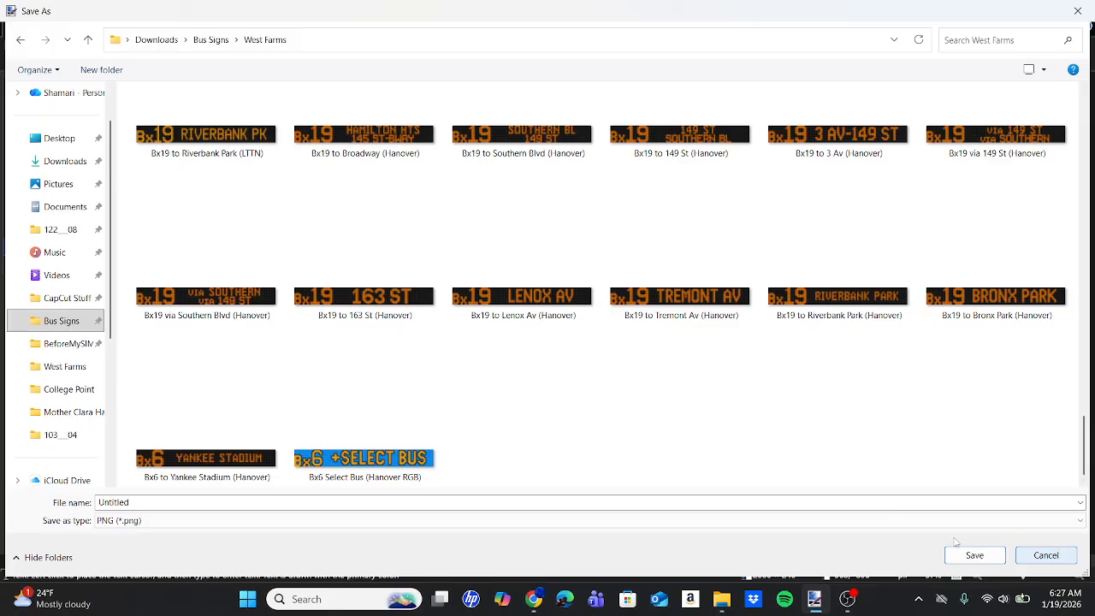
# Save the sign as Blah Blah in the Bus Signs folder with default PNG settings, flattening the image.
pyautogui.click(858, 504)
pyautogui.write('Blah Blah')
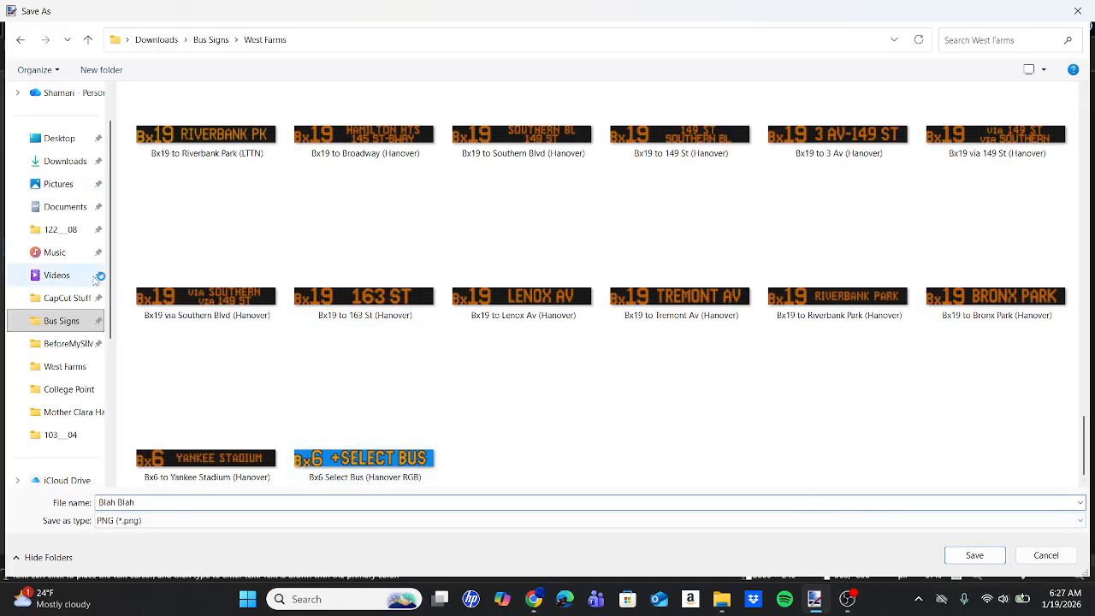
pyautogui.click(60, 320)
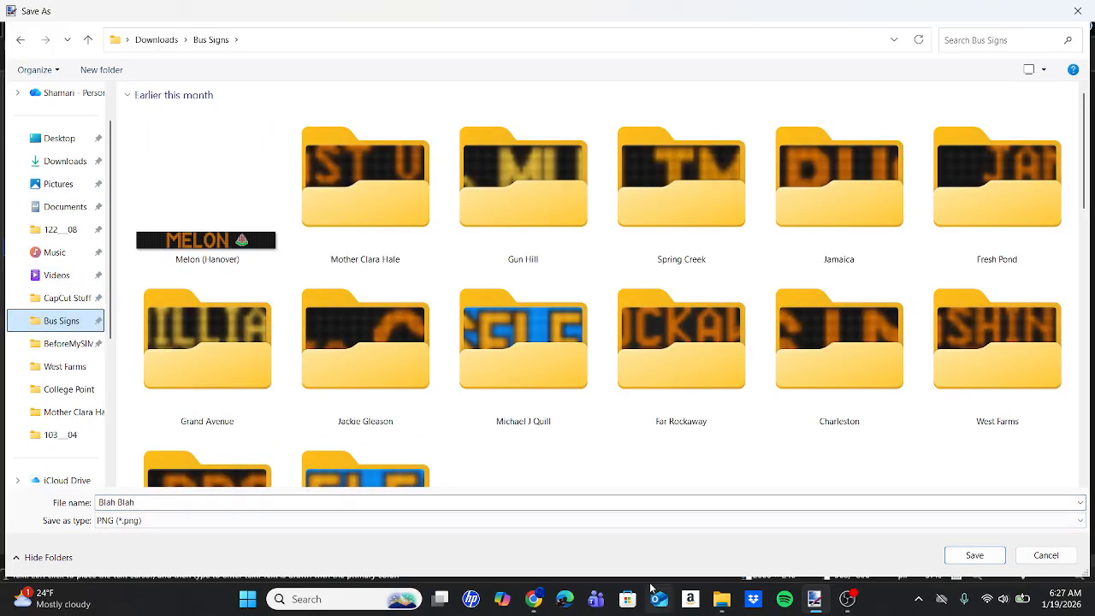
pyautogui.click(959, 555)
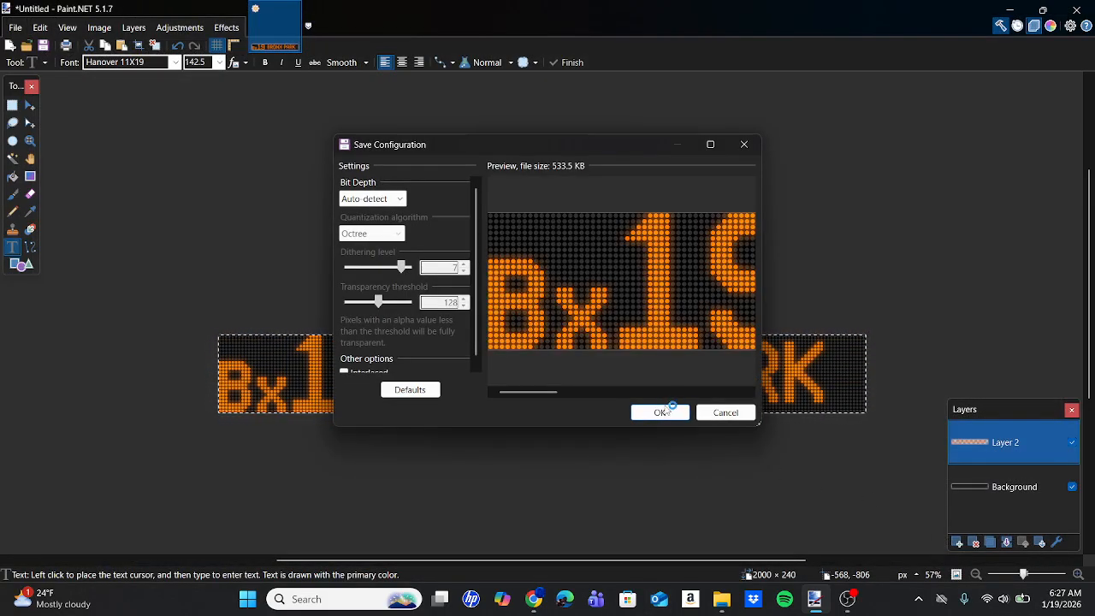
pyautogui.click(667, 414)
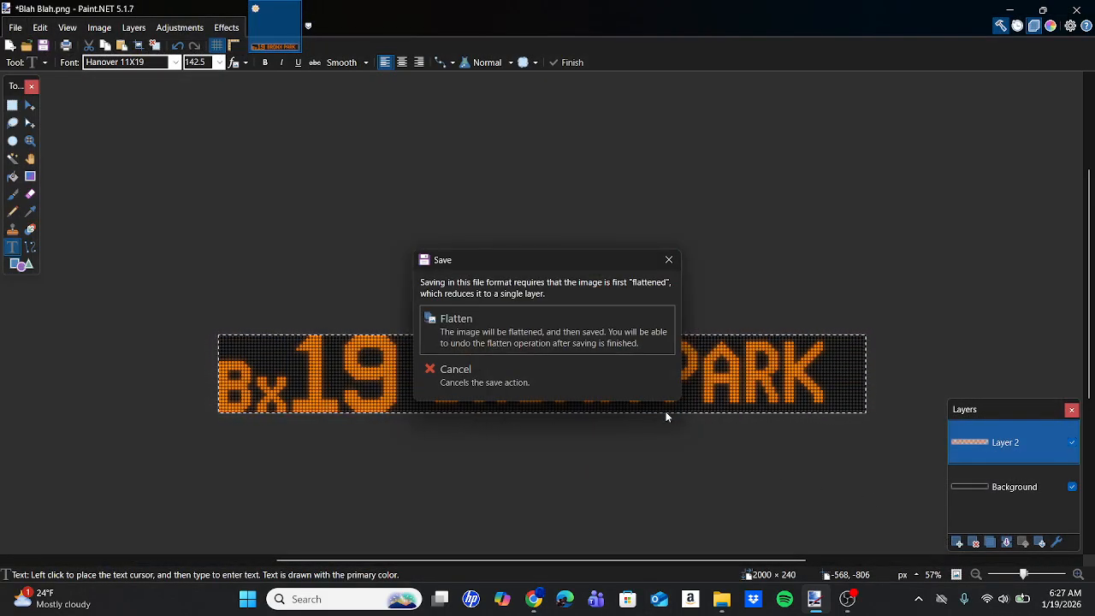
pyautogui.click(575, 326)
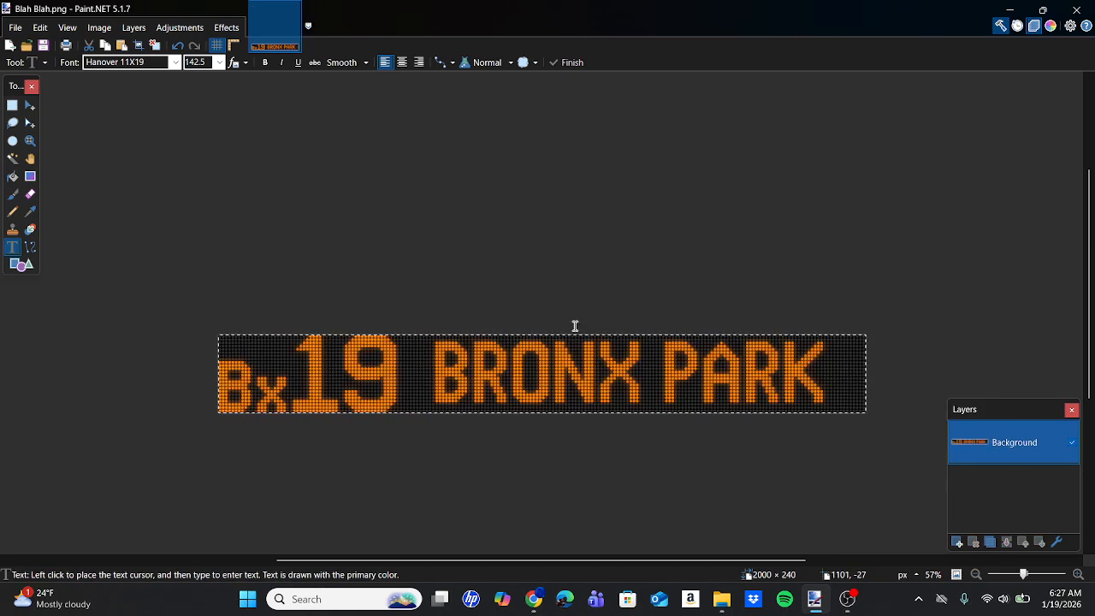
# Undo the flattening, the glow and the BRONX PARK text, leaving only Bx19 on the template.
pyautogui.click(180, 48)
pyautogui.click(183, 50)
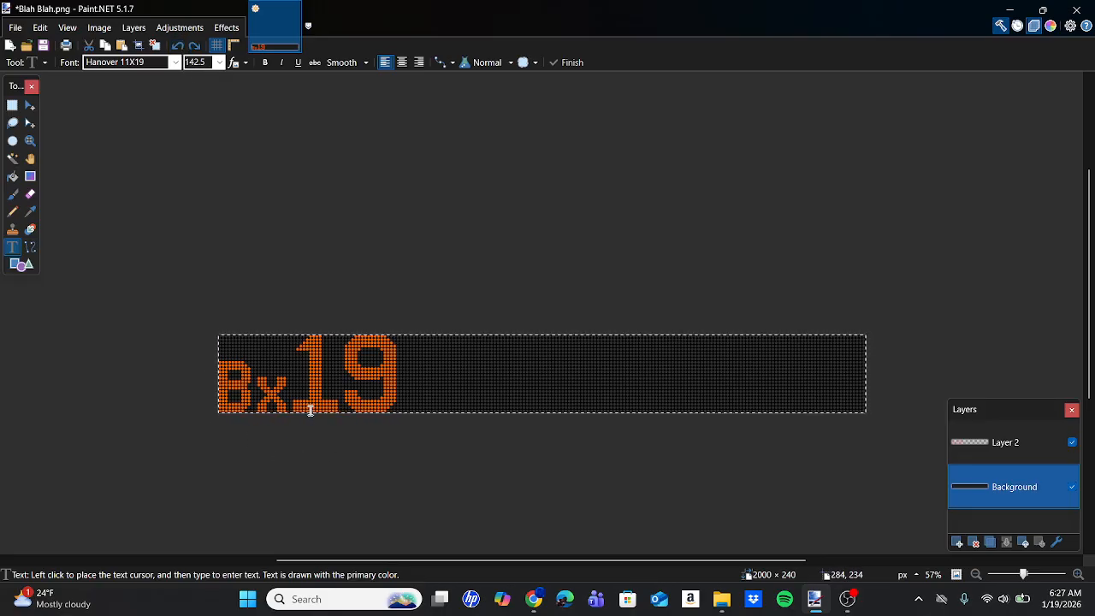
# Switch to the browser and examine the VIA 149 ST / via SOUTHERN sign up close in the IMG_3722.JPG bus photo.
pyautogui.click(536, 600)
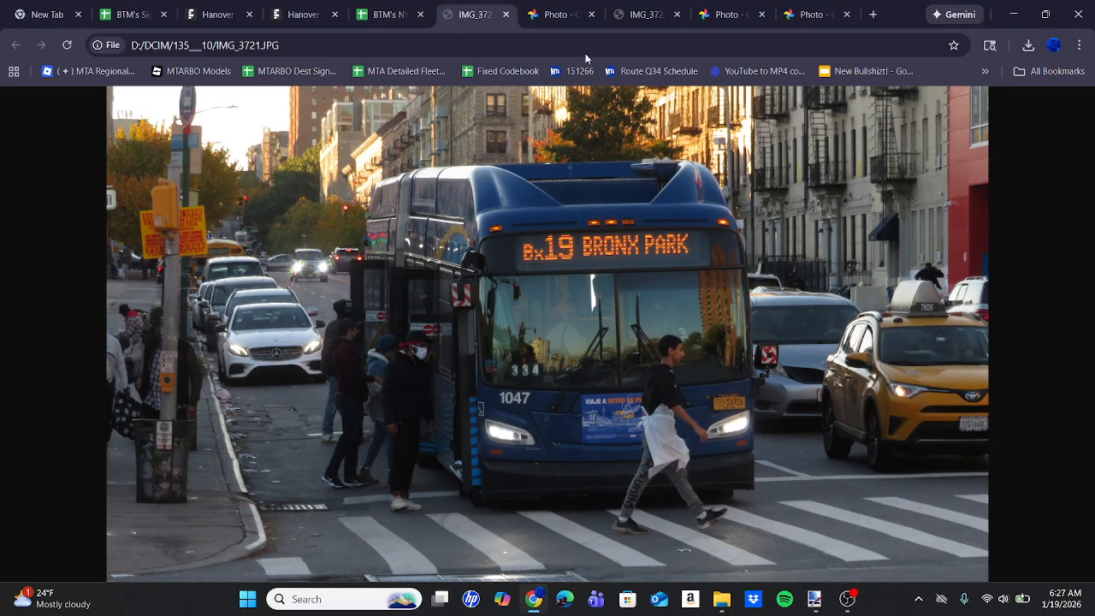
pyautogui.click(637, 11)
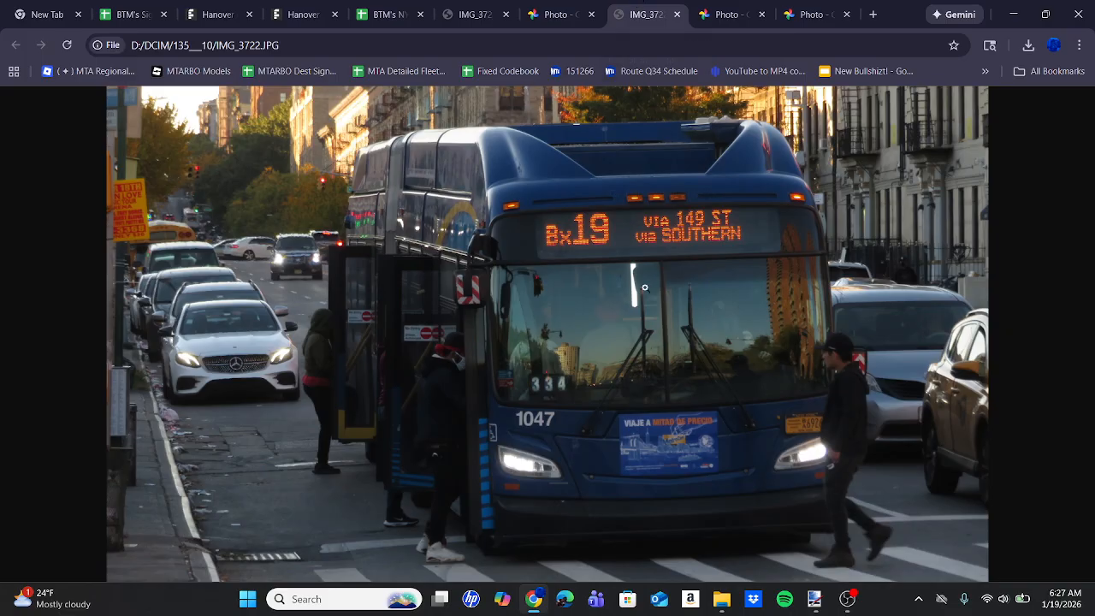
pyautogui.click(694, 264)
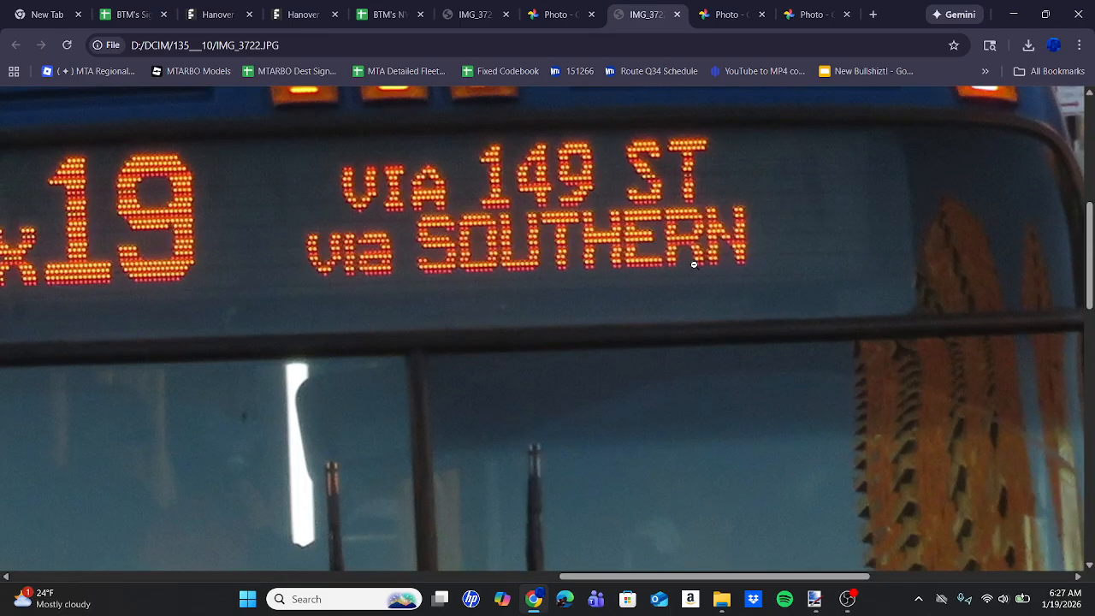
# Switch to the Bus Signs folder in File Explorer and look through the Bx19 signs in its West Farms folder.
pyautogui.click(722, 599)
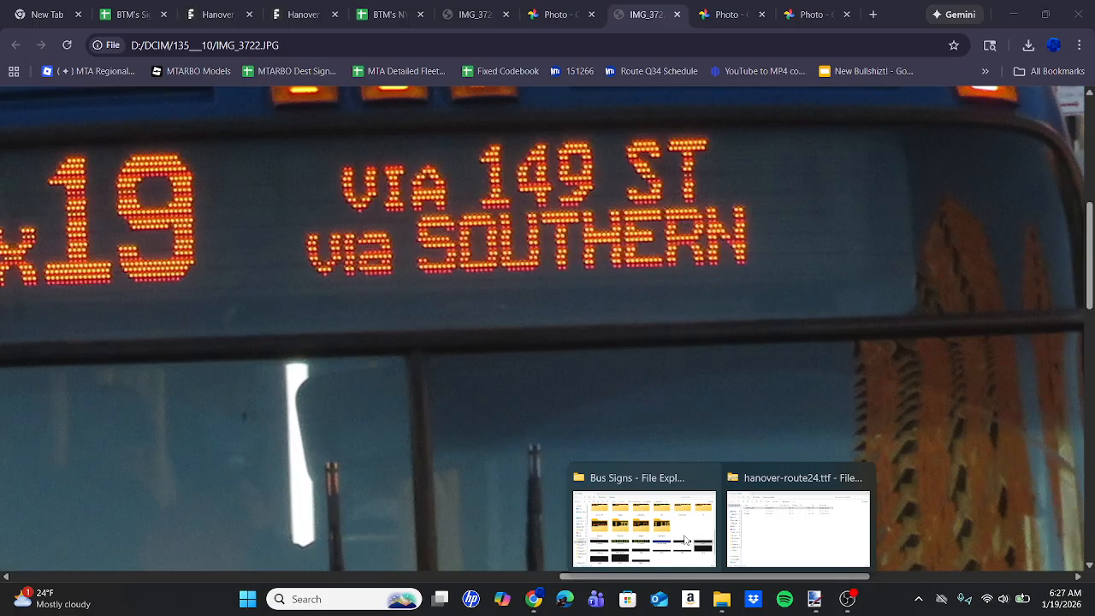
pyautogui.click(668, 511)
pyautogui.scroll(8, 516, 201)
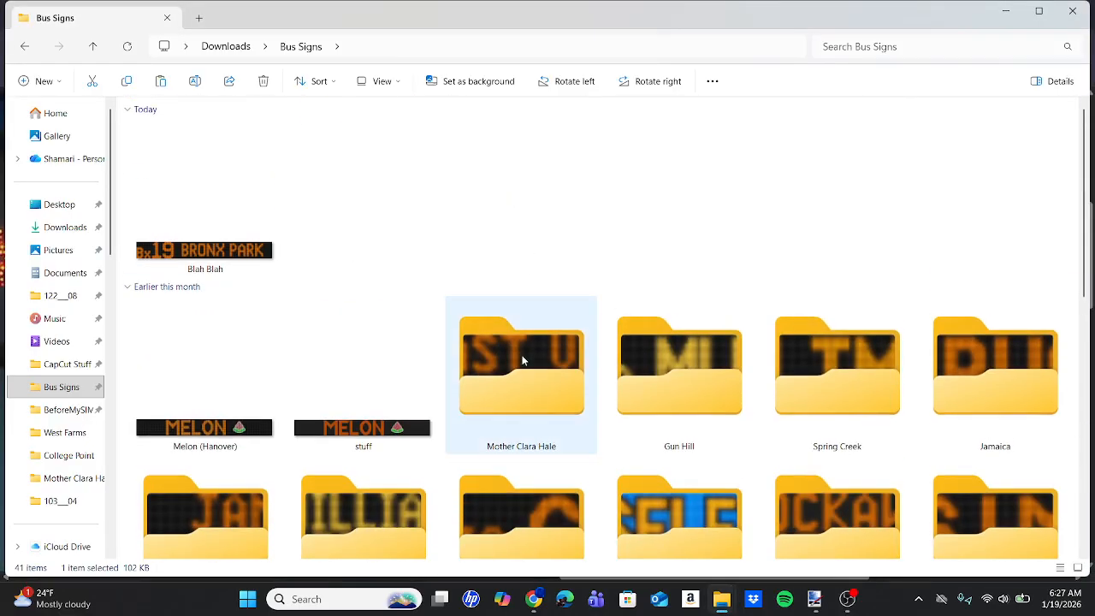
pyautogui.scroll(-3, 518, 368)
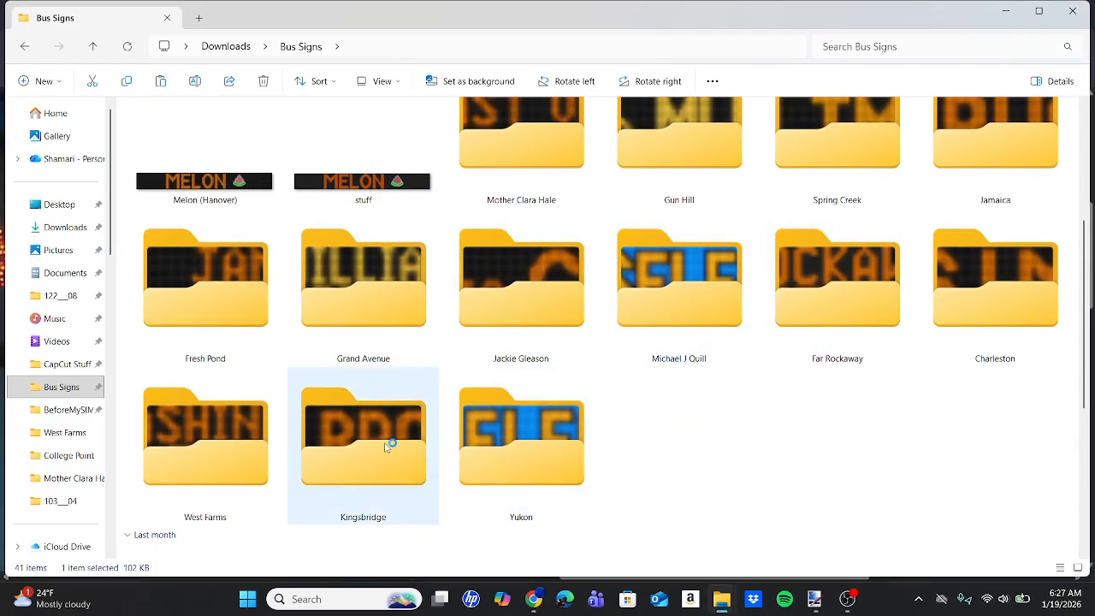
pyautogui.doubleClick(270, 464)
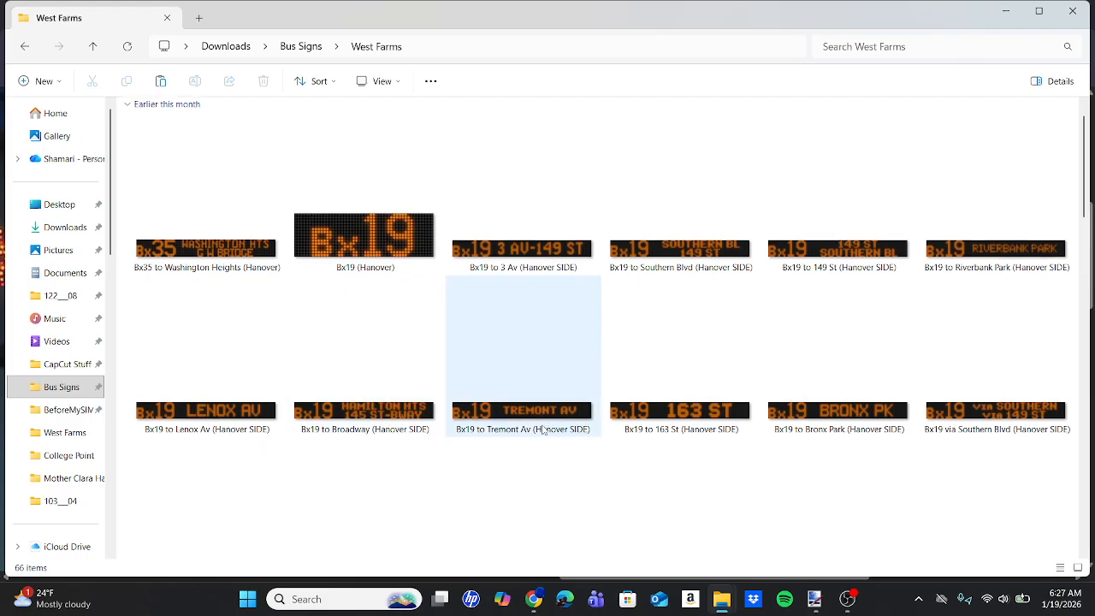
pyautogui.scroll(-10, 542, 430)
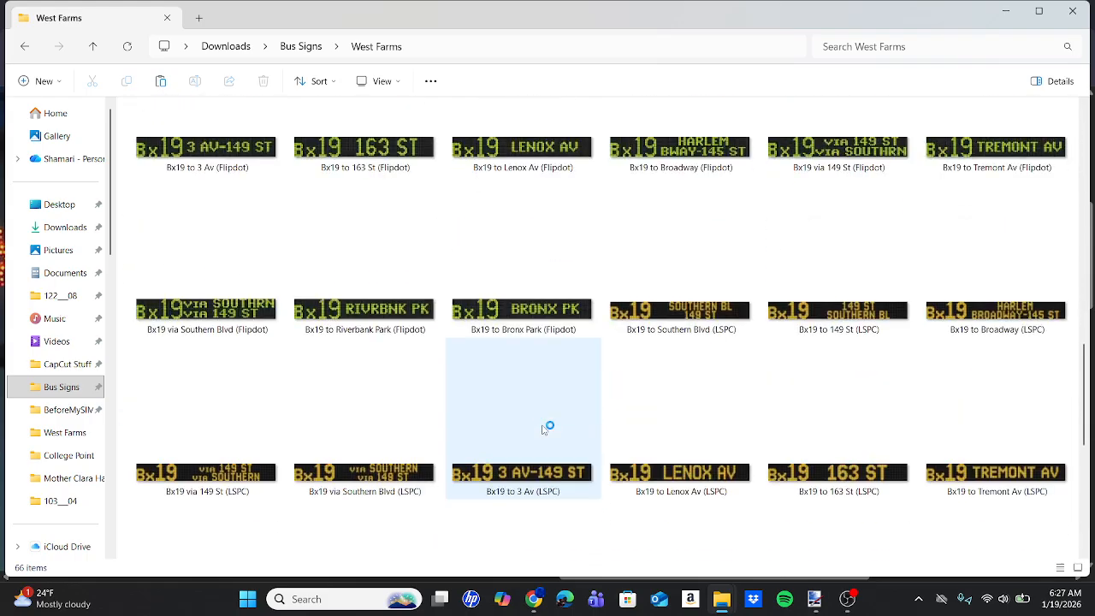
pyautogui.scroll(-2, 542, 430)
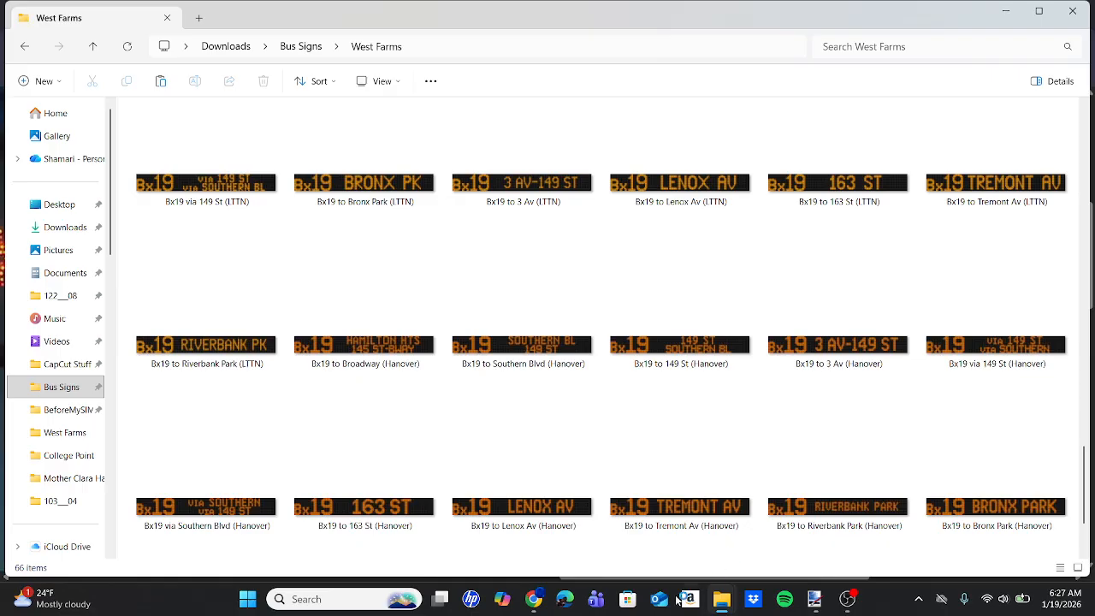
# Switch to the browser and look through the Hanover fonts in the BTM's Sign Fonts spreadsheet, from the 19-high designs down to the 11-high ones.
pyautogui.click(535, 599)
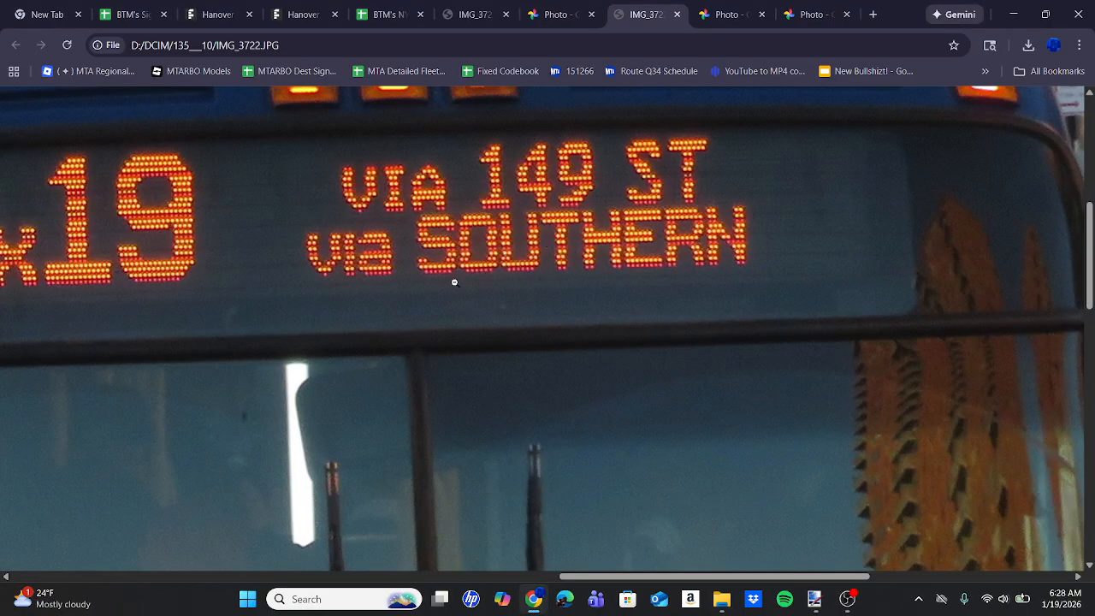
pyautogui.click(144, 7)
pyautogui.scroll(-3, 548, 332)
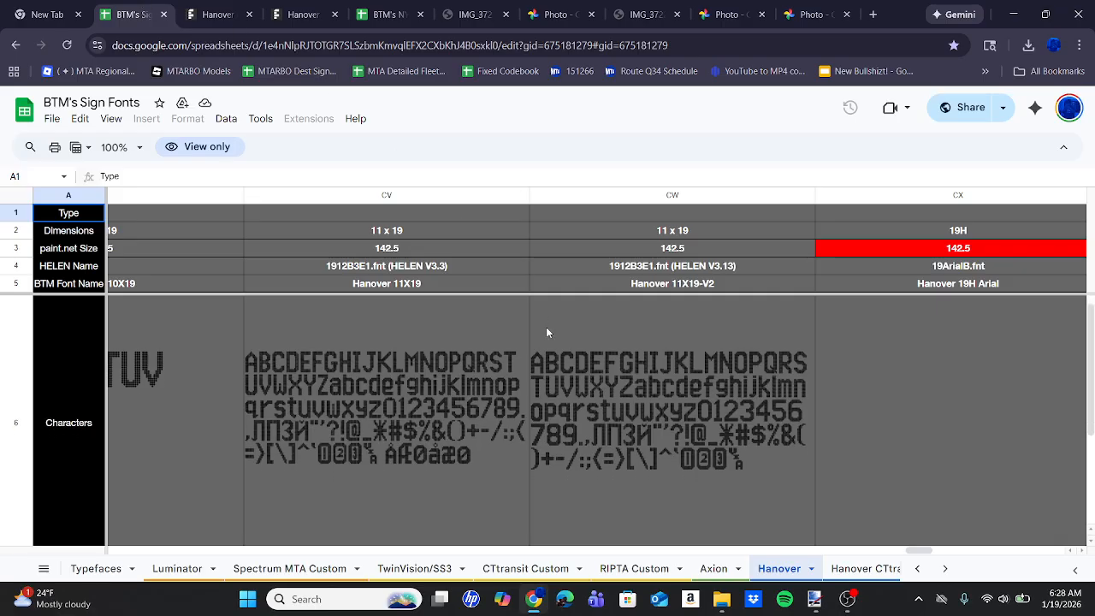
pyautogui.hscroll(-5, 548, 332)
pyautogui.hscroll(-4, 548, 332)
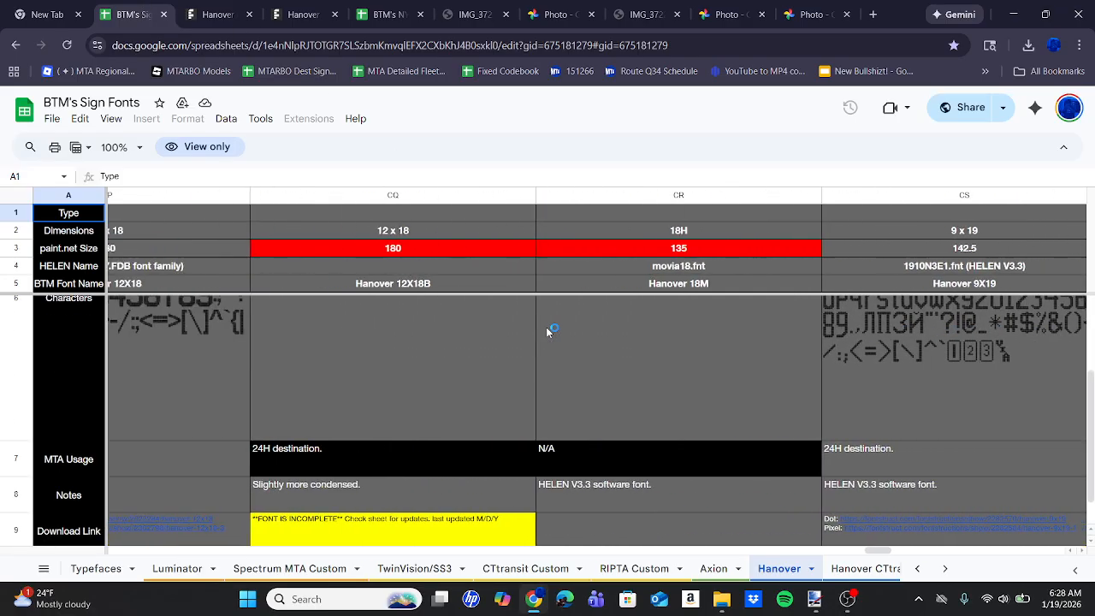
pyautogui.hscroll(-6, 548, 333)
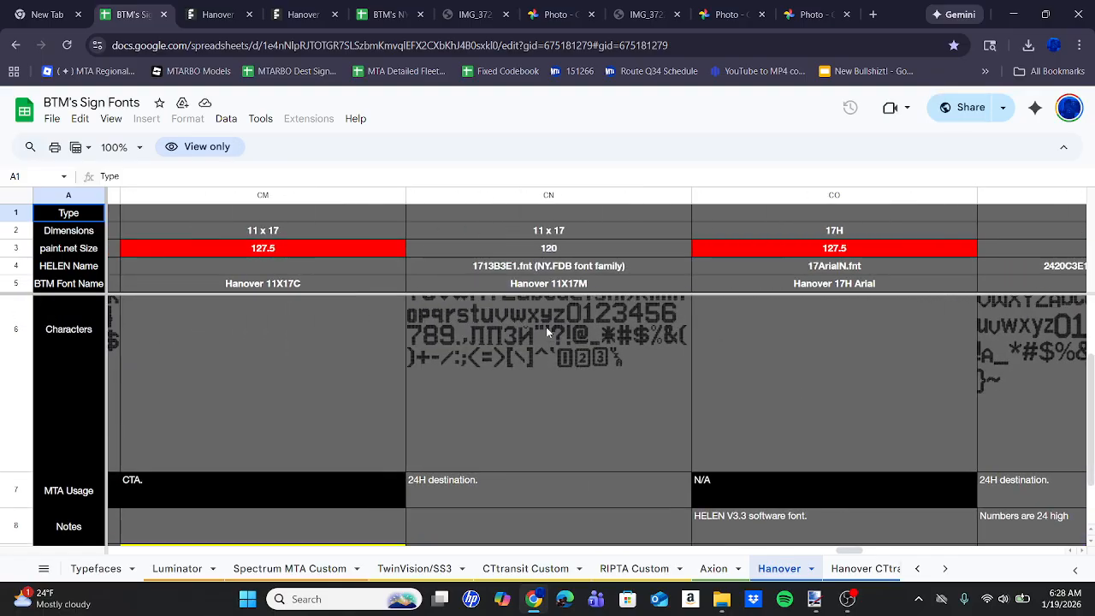
pyautogui.hscroll(-5, 547, 332)
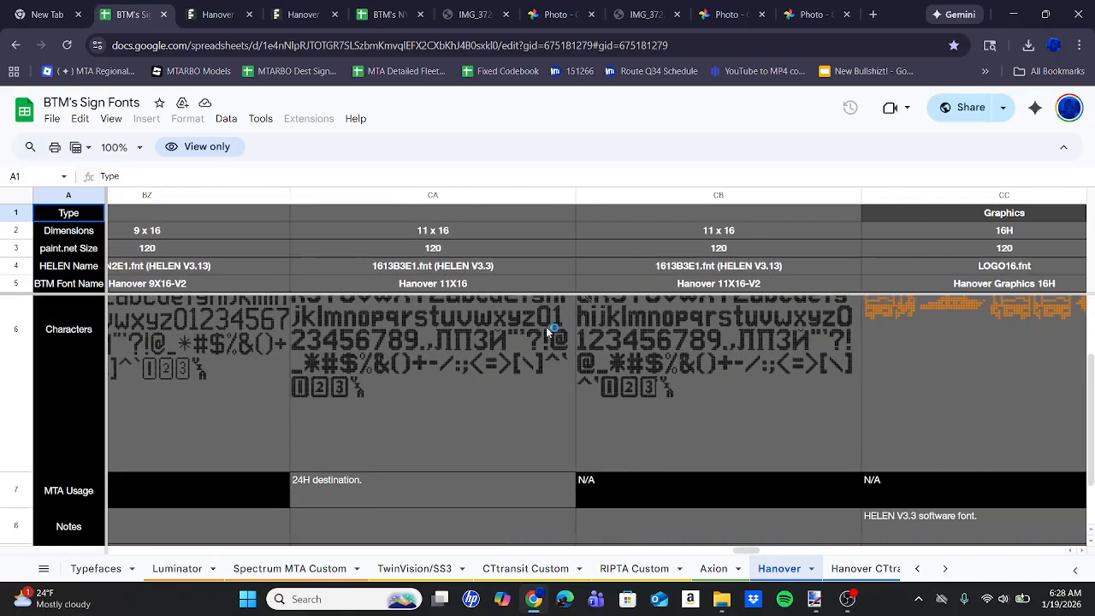
pyautogui.hscroll(-15, 546, 327)
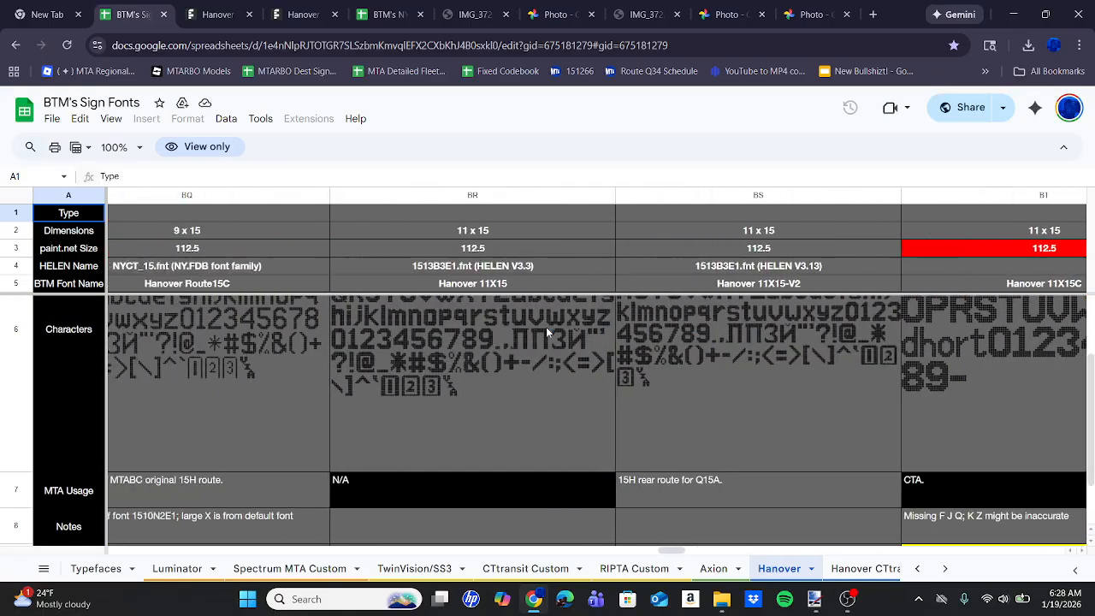
pyautogui.hscroll(-15, 546, 327)
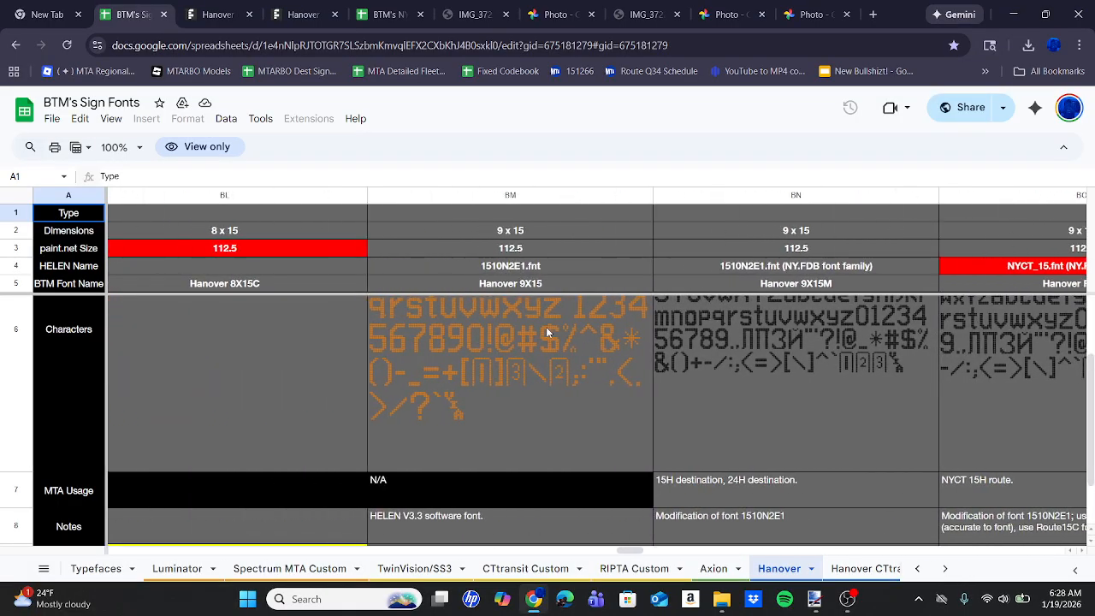
pyautogui.hscroll(-2, 546, 327)
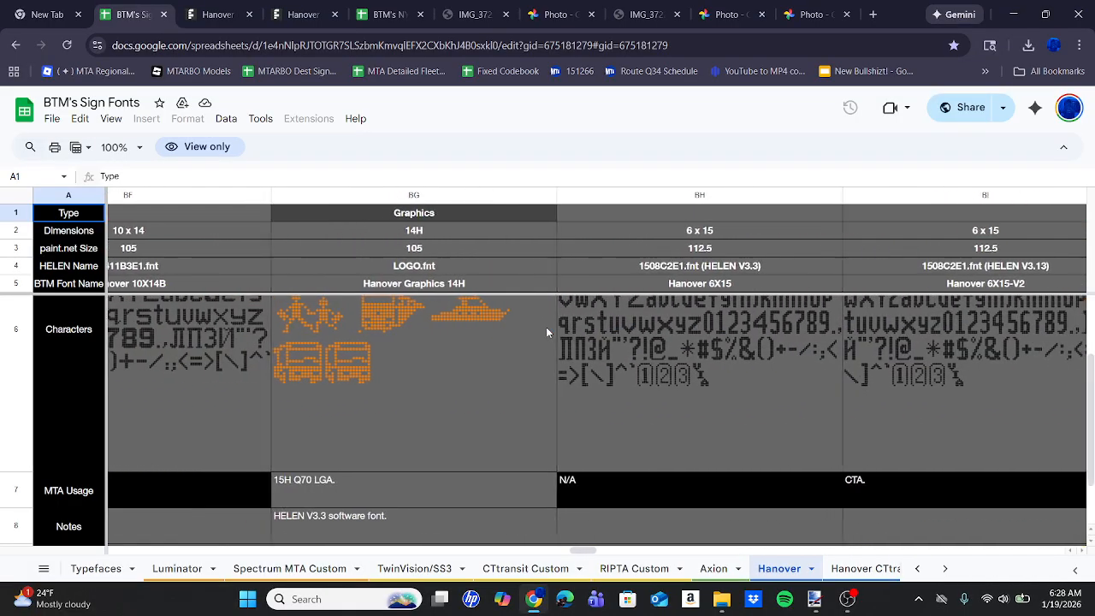
pyautogui.hscroll(15, 546, 326)
pyautogui.hscroll(5, 546, 327)
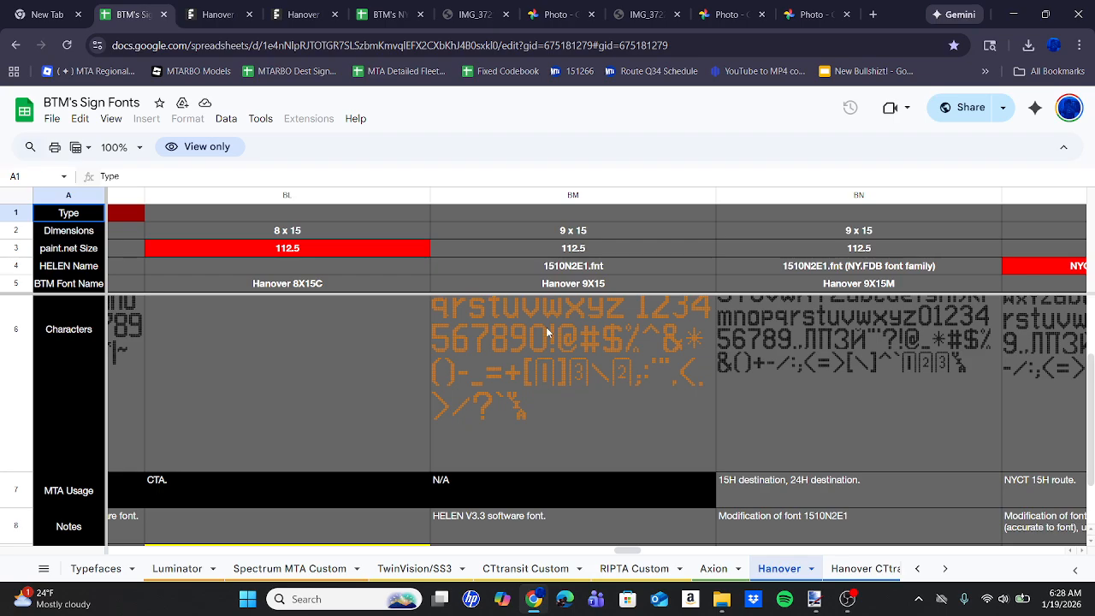
pyautogui.hscroll(-3, 546, 327)
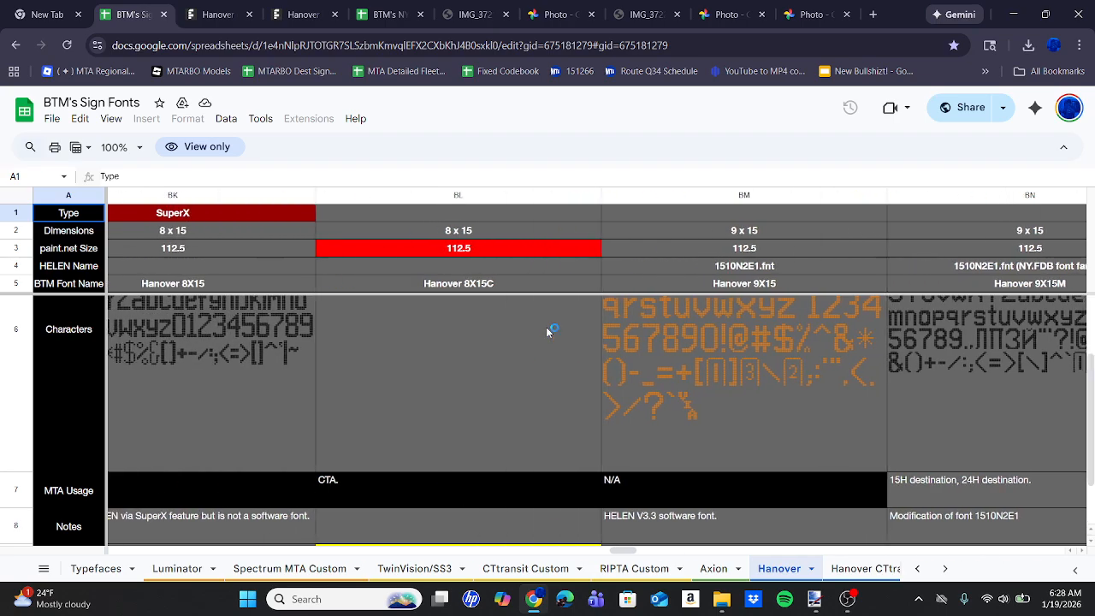
pyautogui.hscroll(-4, 547, 330)
pyautogui.scroll(2, 548, 332)
pyautogui.hscroll(-15, 548, 332)
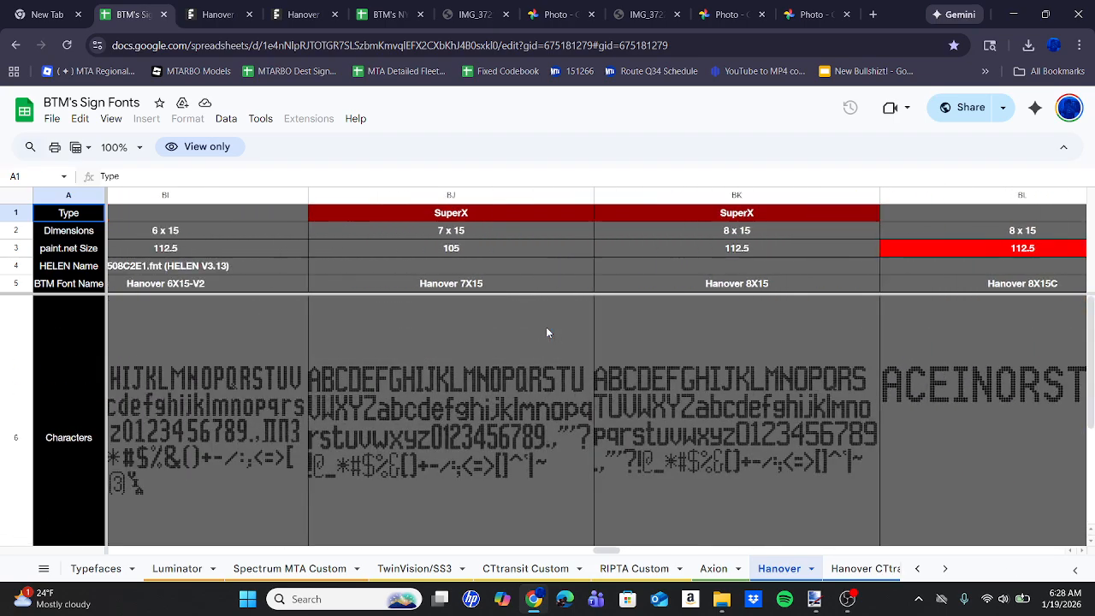
pyautogui.hscroll(-15, 547, 332)
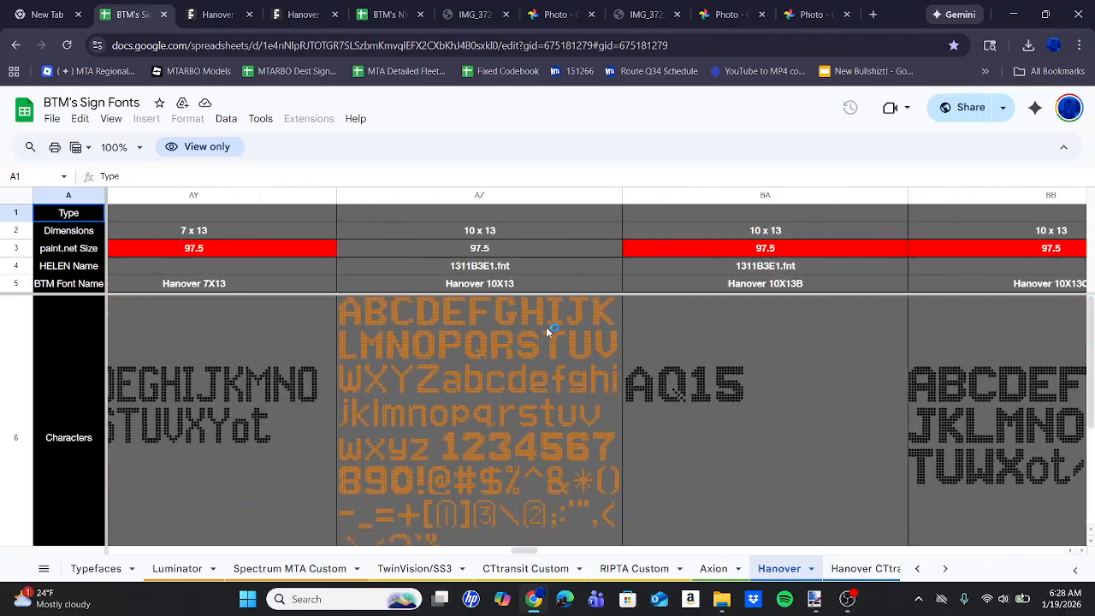
pyautogui.hscroll(-15, 548, 332)
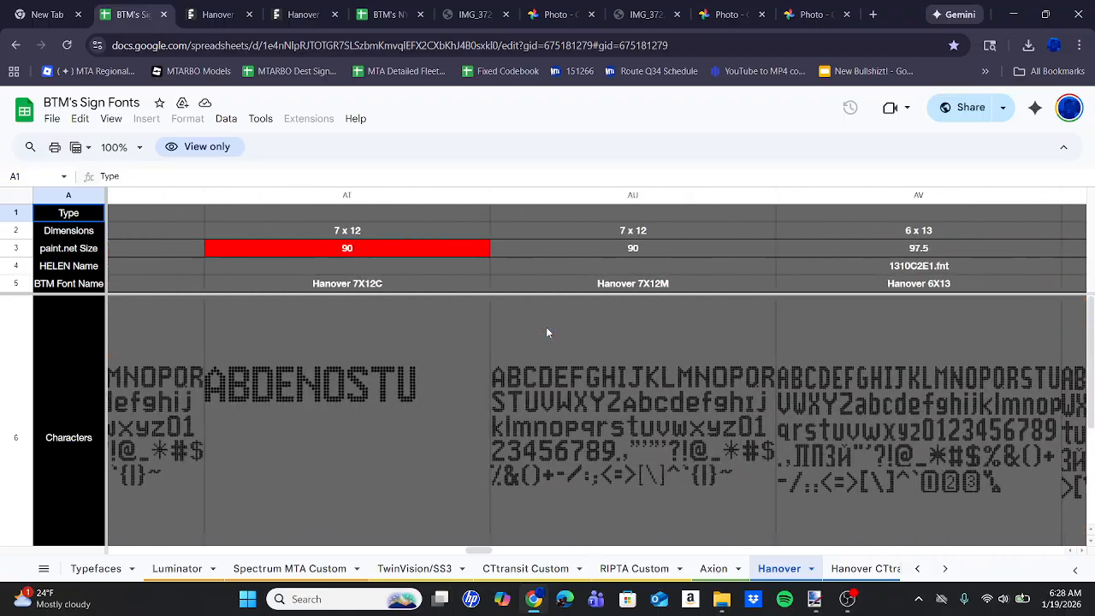
pyautogui.hscroll(-5, 548, 333)
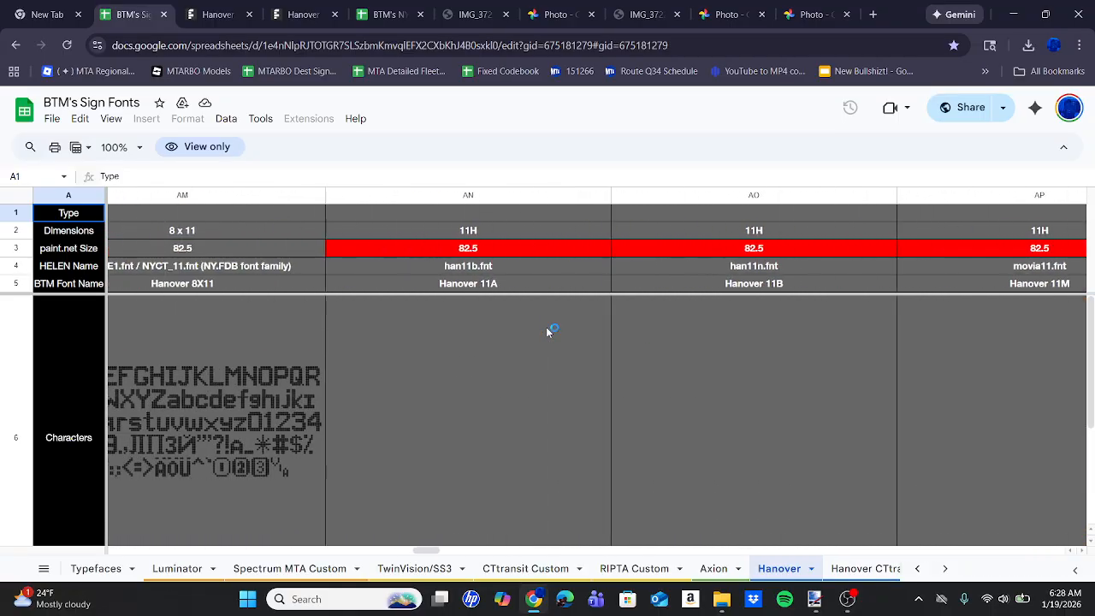
pyautogui.hscroll(-3, 547, 332)
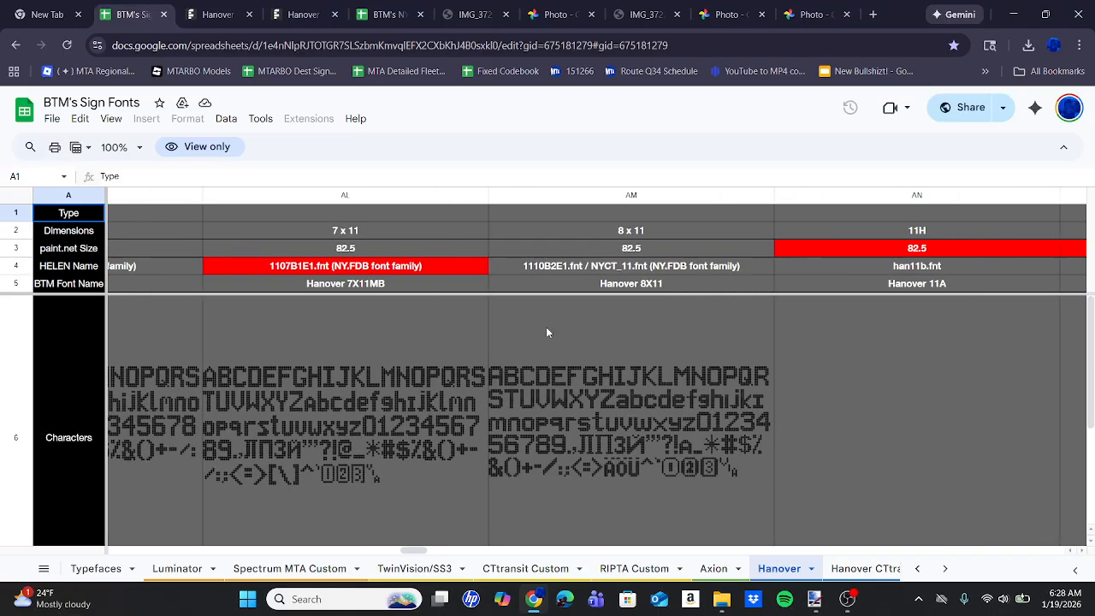
# Examine the characters, MTA usage and notes of the Hanover 7X11MB and Hanover 8X11 fonts.
pyautogui.scroll(-5, 546, 327)
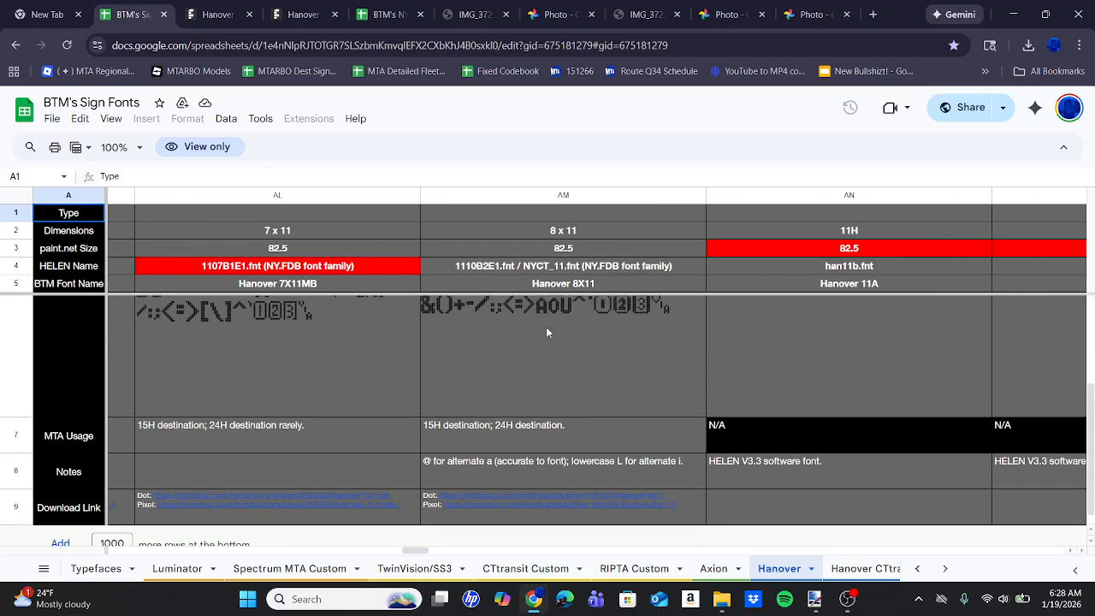
pyautogui.scroll(4, 546, 327)
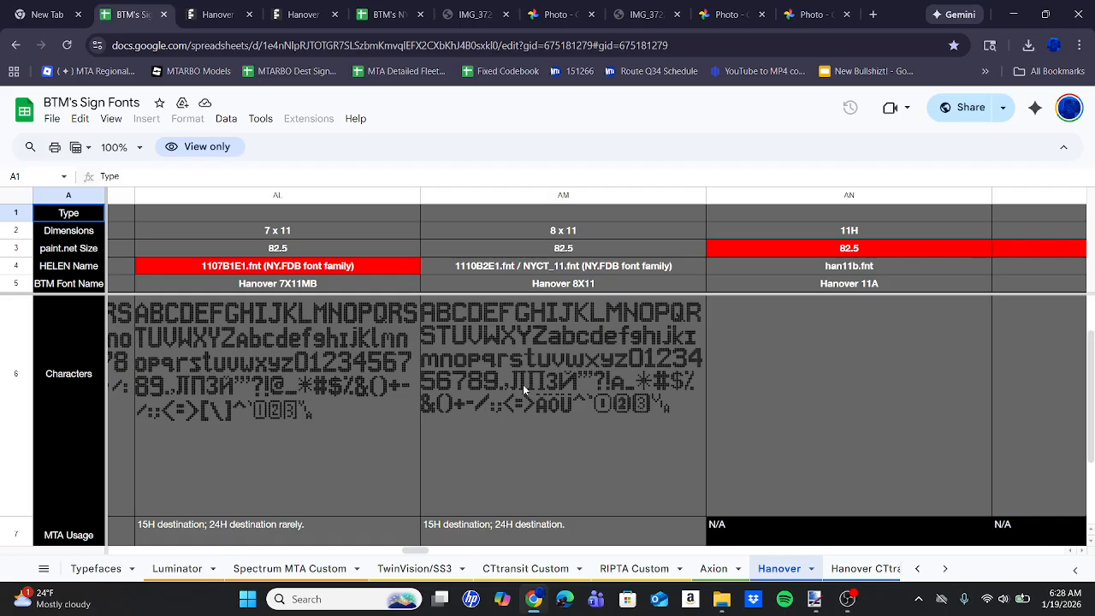
pyautogui.scroll(-3, 523, 384)
pyautogui.moveTo(597, 484)
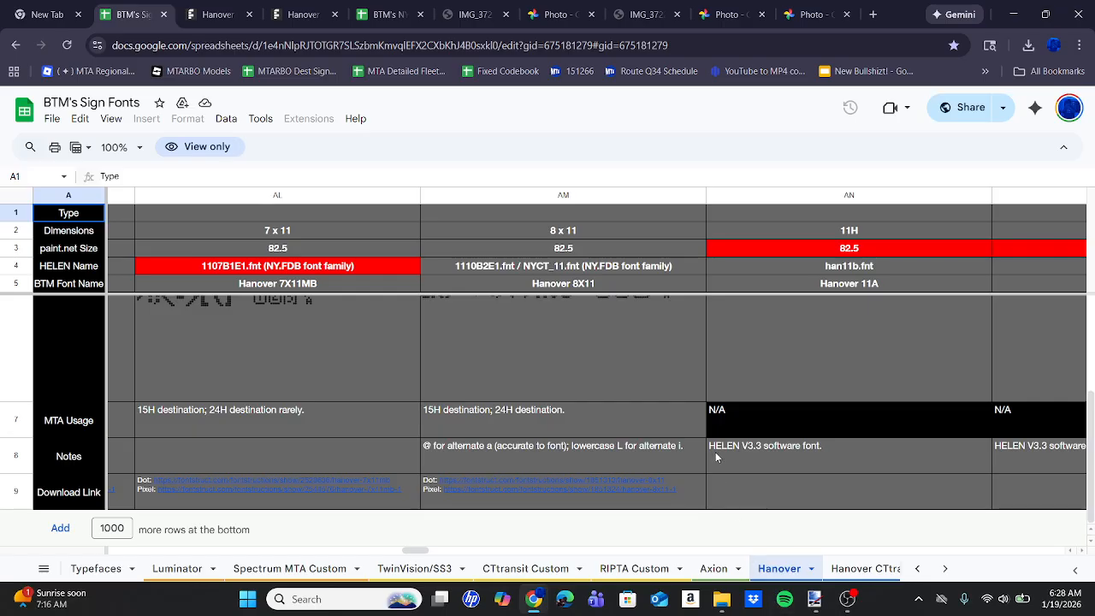
# Switch to Paint.NET to select Layer 2 of the Bx19 sign, and return to the IMG_3722.JPG bus photo in the browser.
pyautogui.click(818, 600)
pyautogui.click(991, 449)
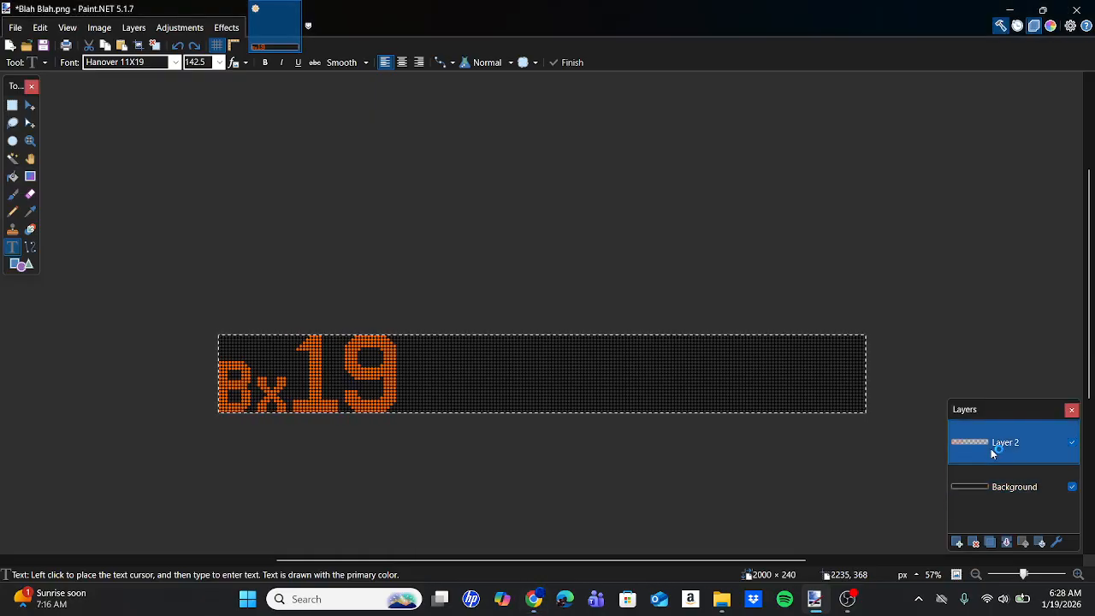
pyautogui.click(532, 602)
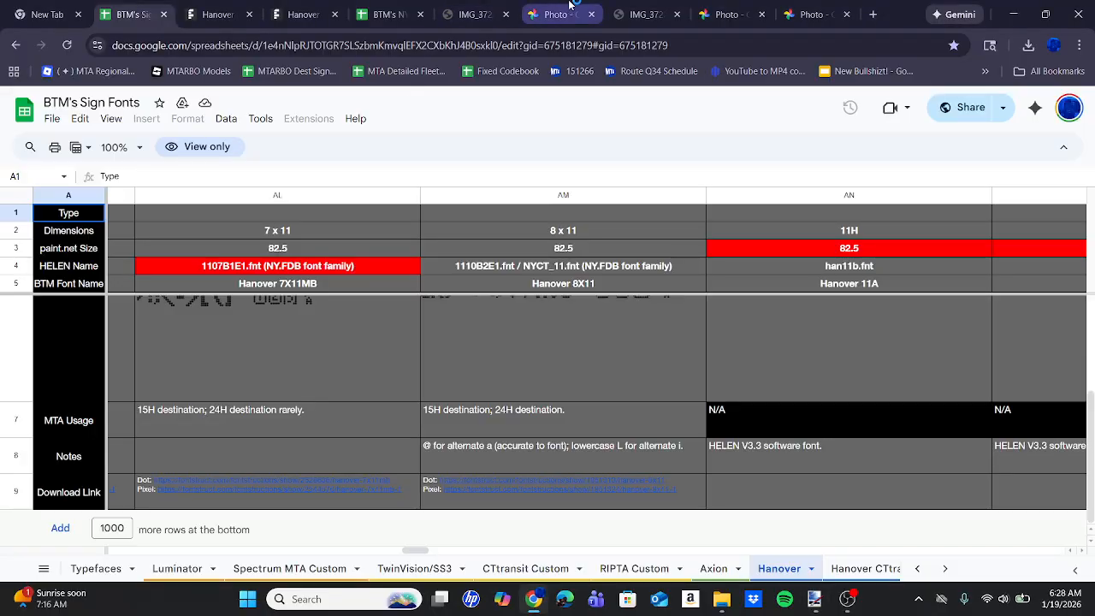
pyautogui.click(636, 5)
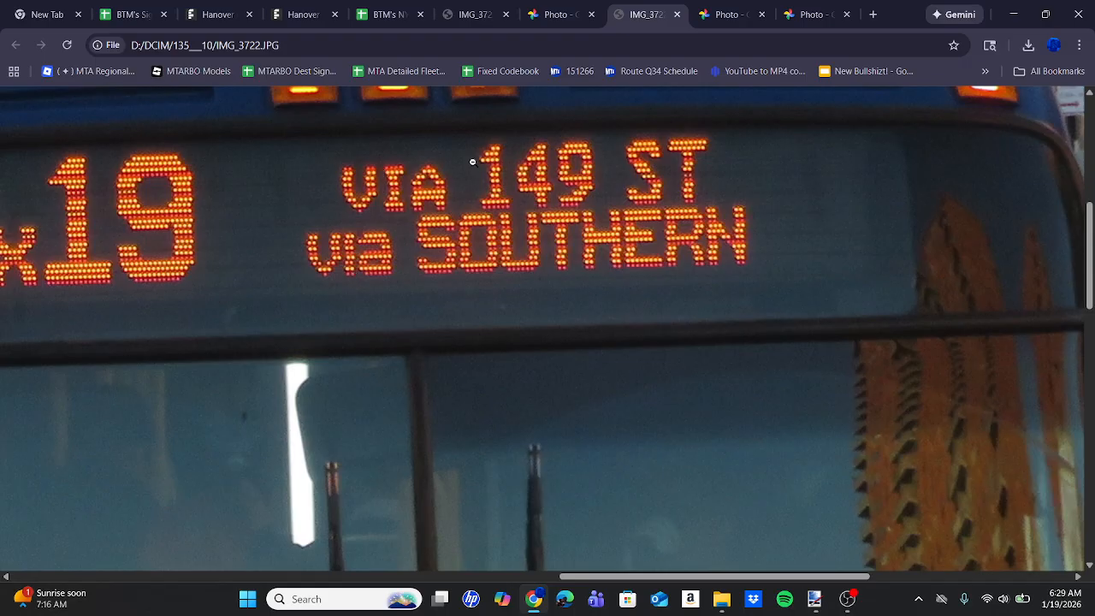
# Switch to Paint.NET and start a text beside the 19 using the Hanover 7X12 font at size 90.
pyautogui.hscroll(-1, 473, 162)
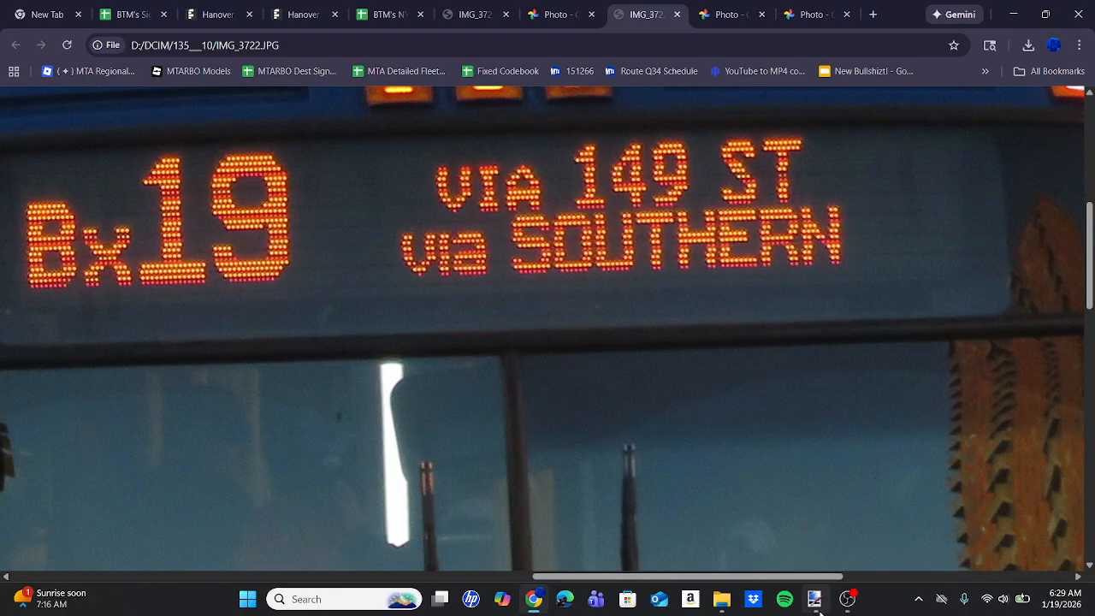
pyautogui.click(817, 603)
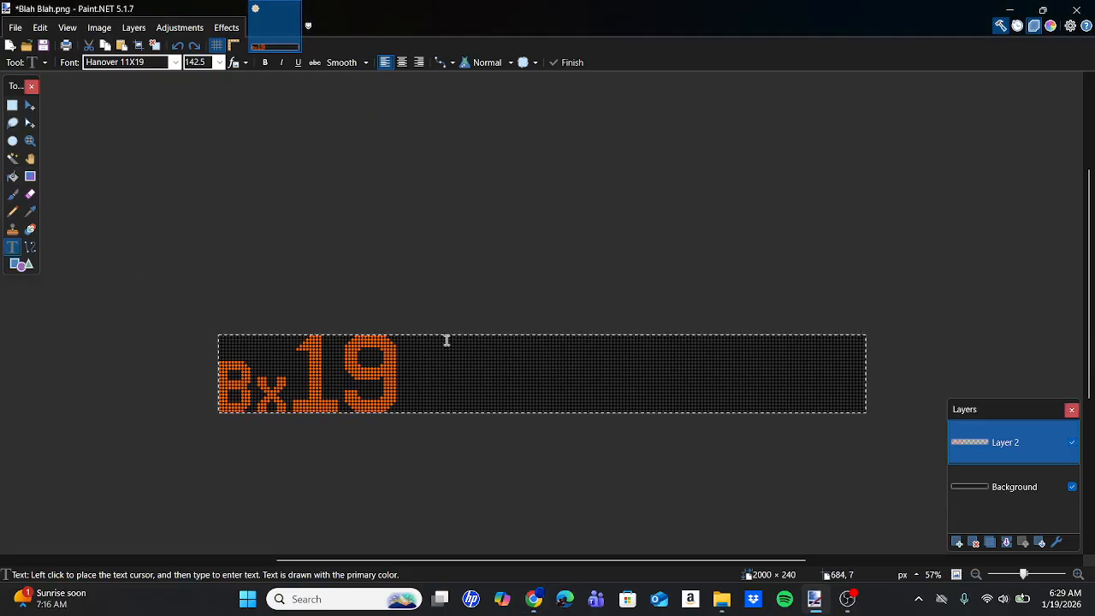
pyautogui.click(482, 360)
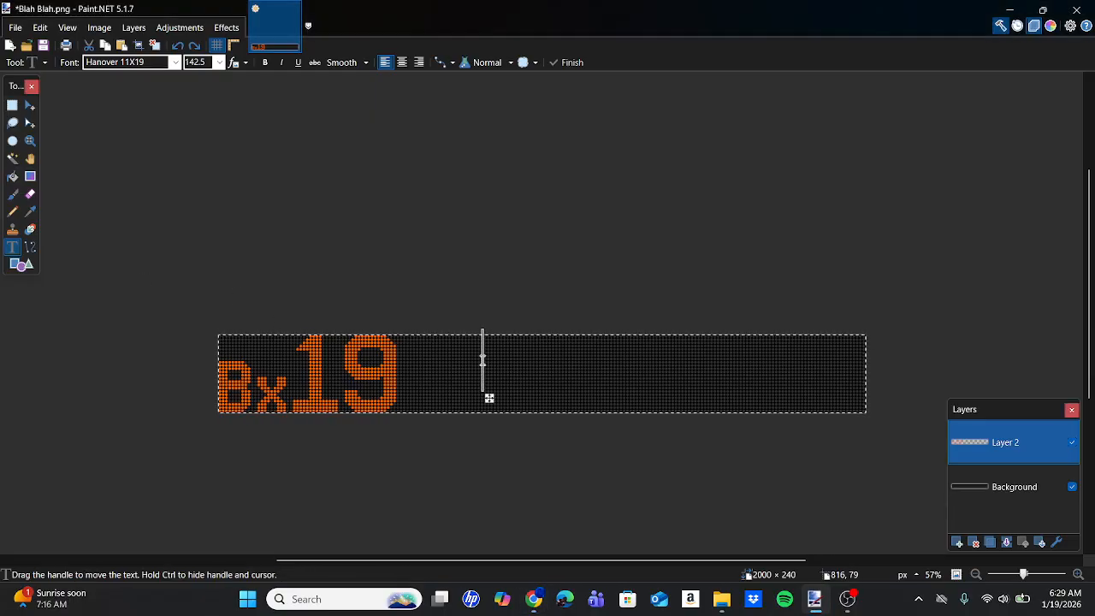
pyautogui.click(154, 62)
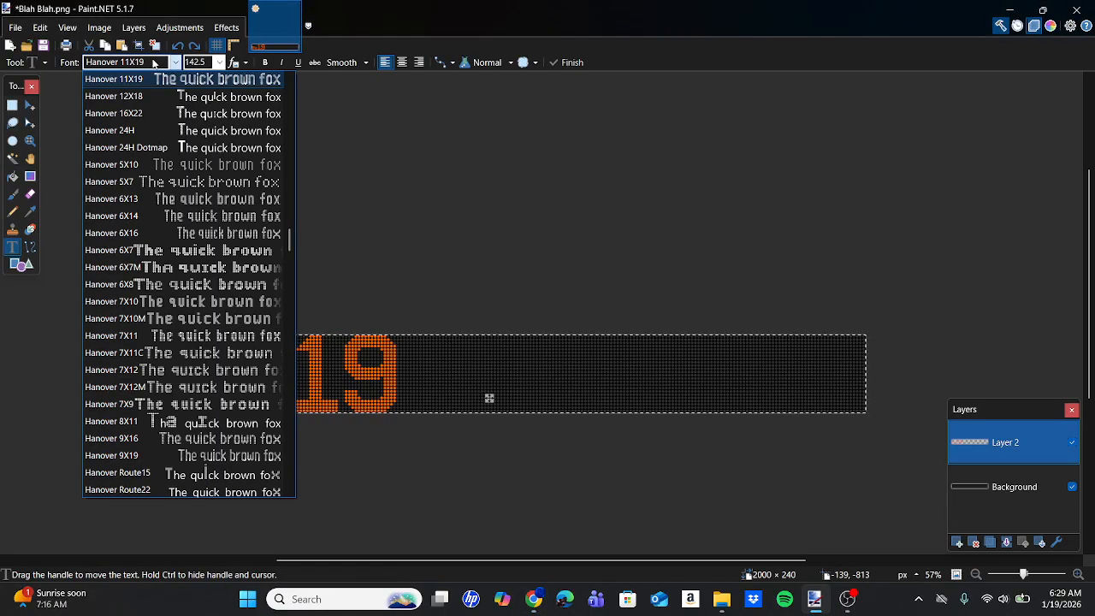
pyautogui.click(210, 371)
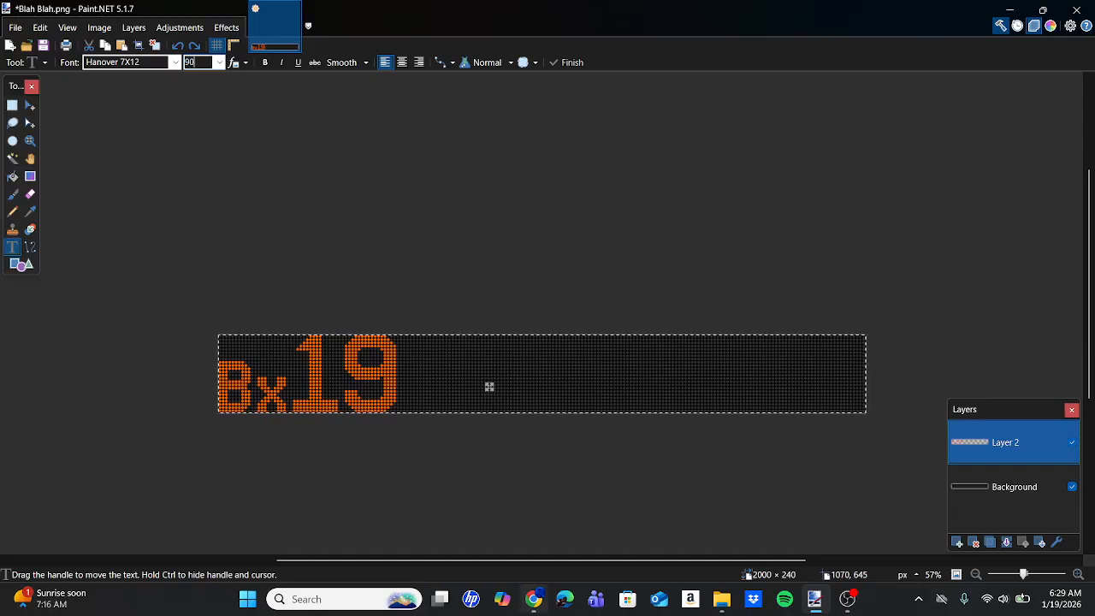
# Switch to the browser and look through the 12-high to 9-high Hanover fonts in the BTM's Sign Fonts spreadsheet.
pyautogui.hotkey('alt', 'Tab')
pyautogui.click(127, 14)
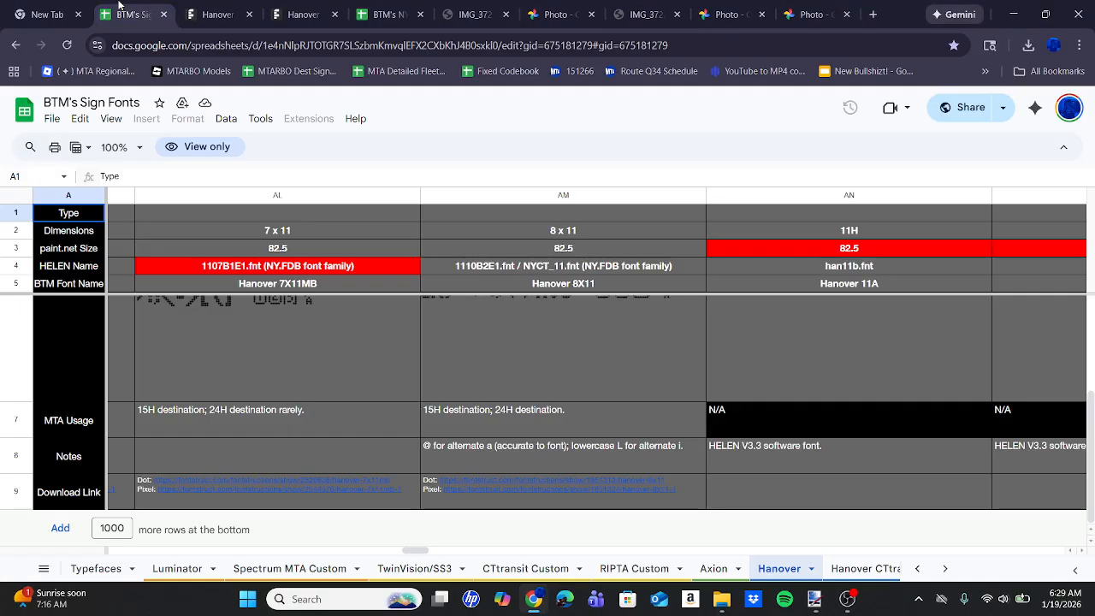
pyautogui.hscroll(10, 585, 385)
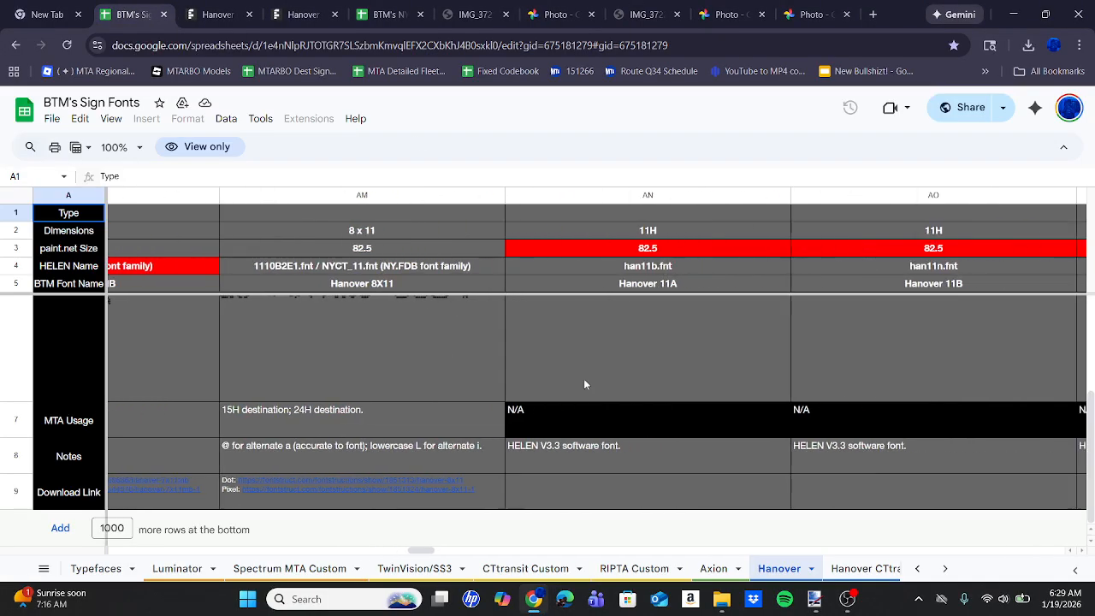
pyautogui.hscroll(1, 585, 385)
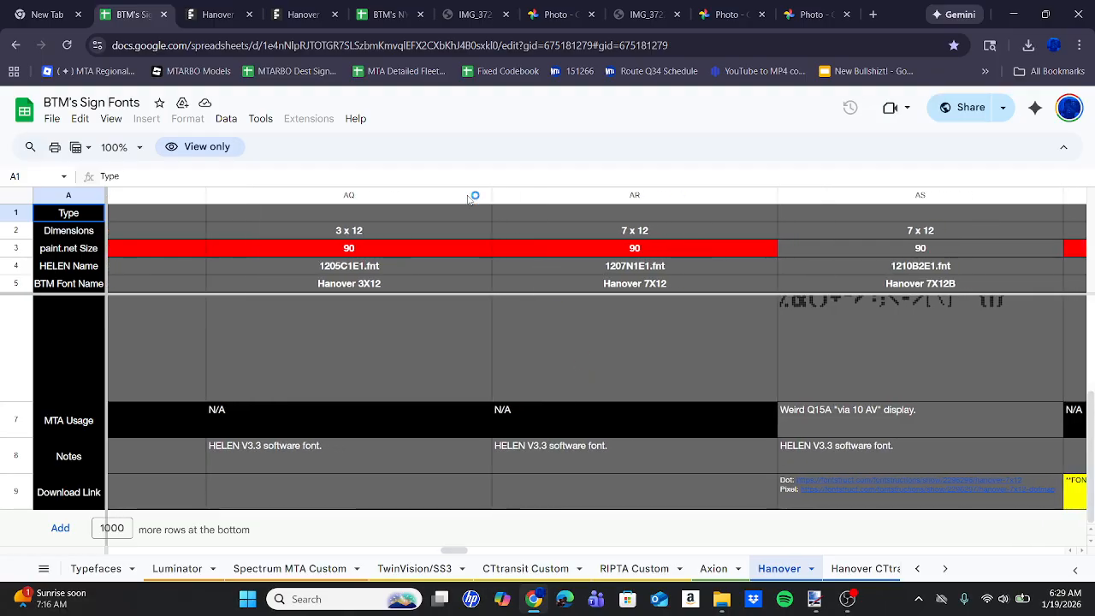
pyautogui.hscroll(-10, 341, 287)
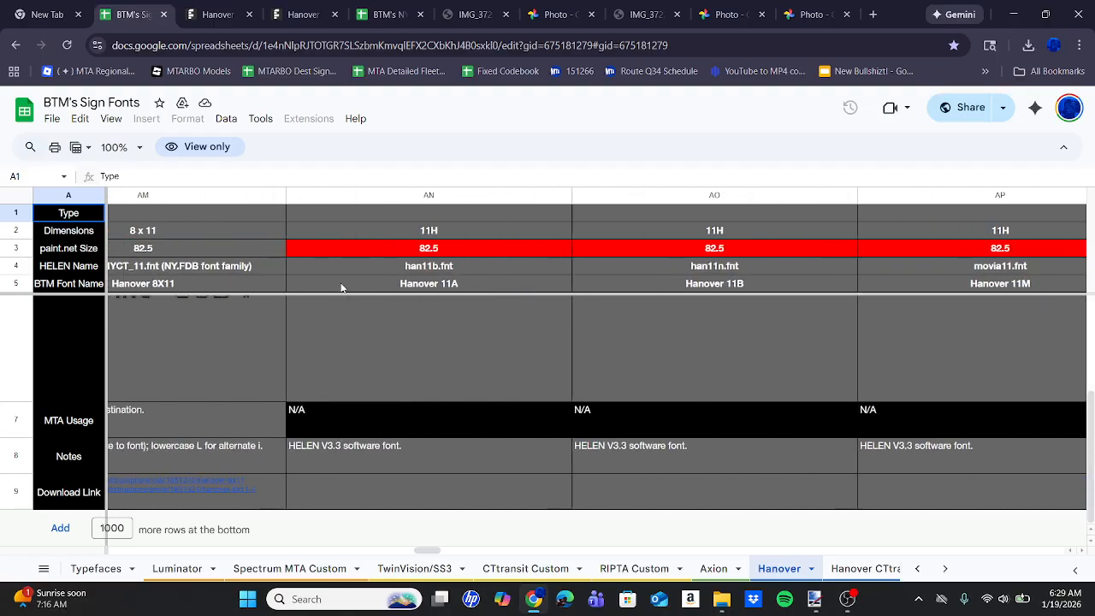
pyautogui.hscroll(-3, 341, 287)
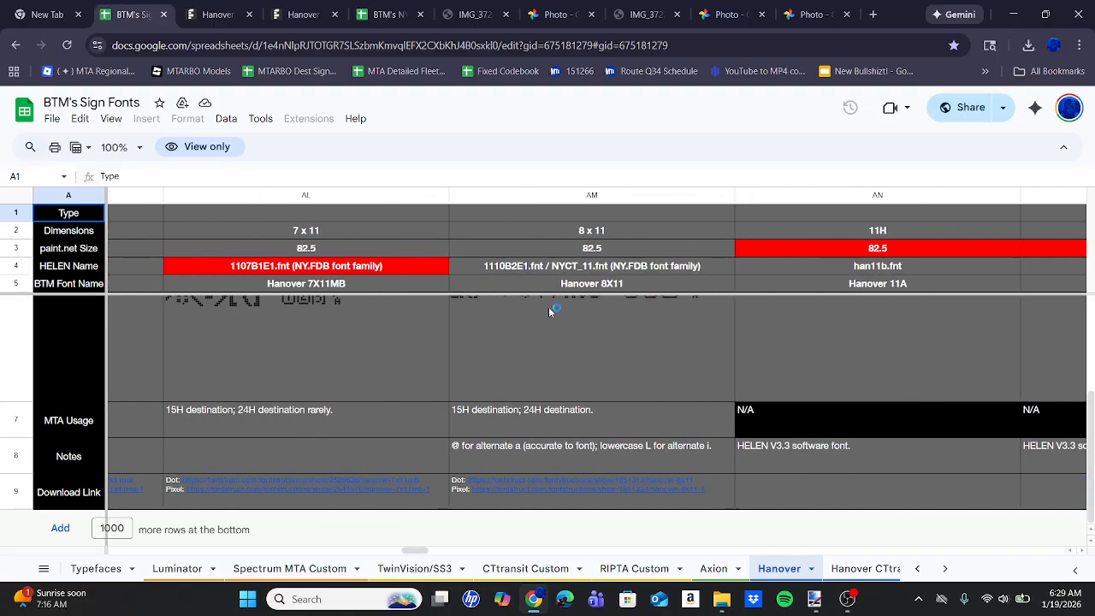
pyautogui.scroll(1, 548, 307)
pyautogui.hscroll(-8, 548, 306)
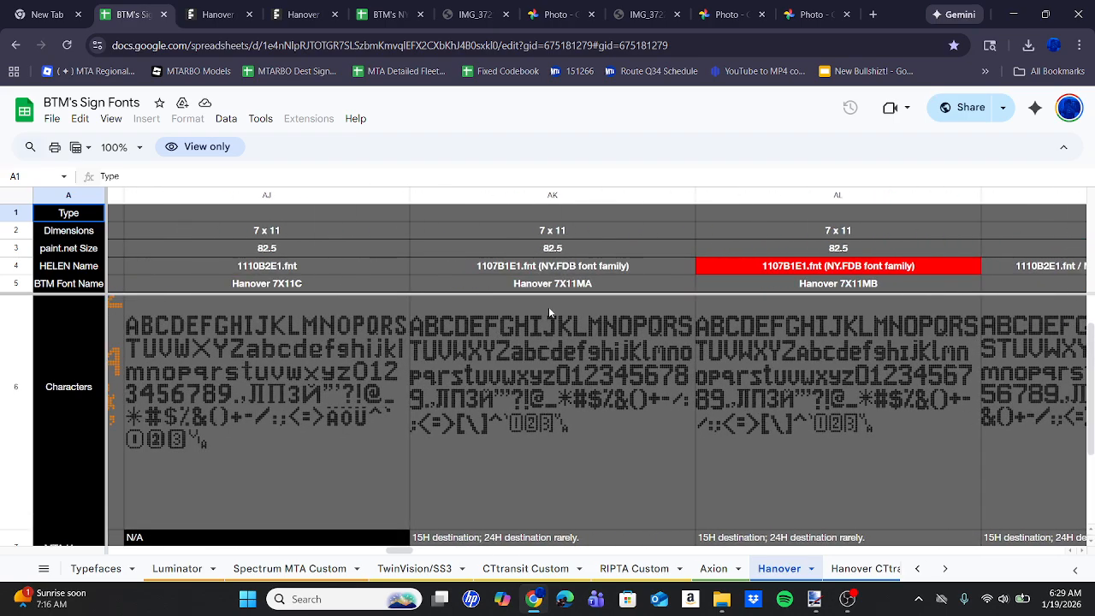
pyautogui.hscroll(-10, 549, 306)
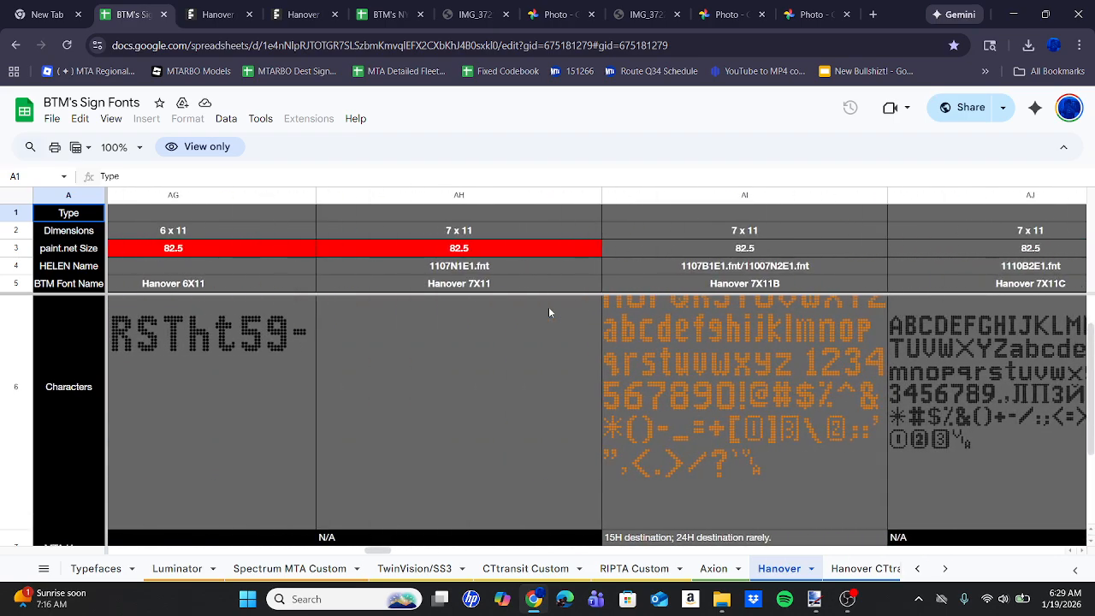
pyautogui.hscroll(-12, 550, 312)
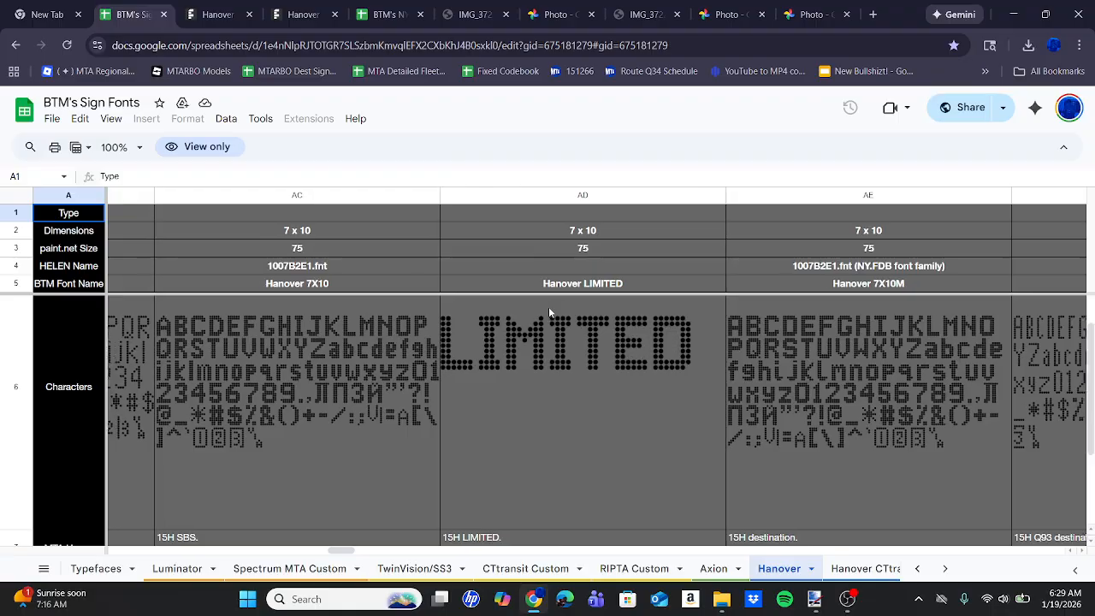
pyautogui.hscroll(-12, 549, 312)
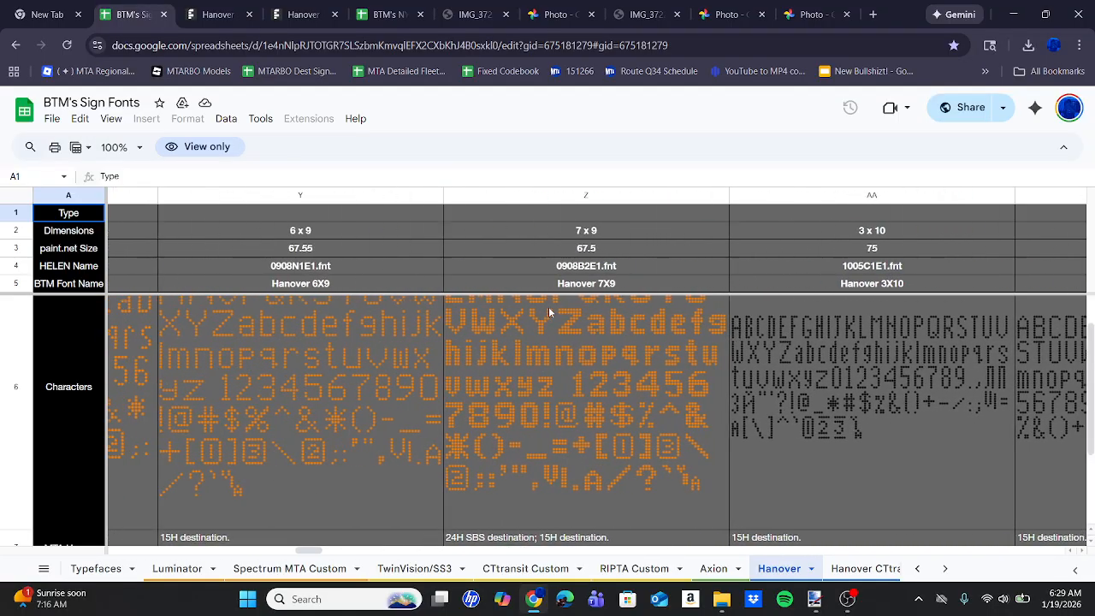
pyautogui.hscroll(20, 549, 311)
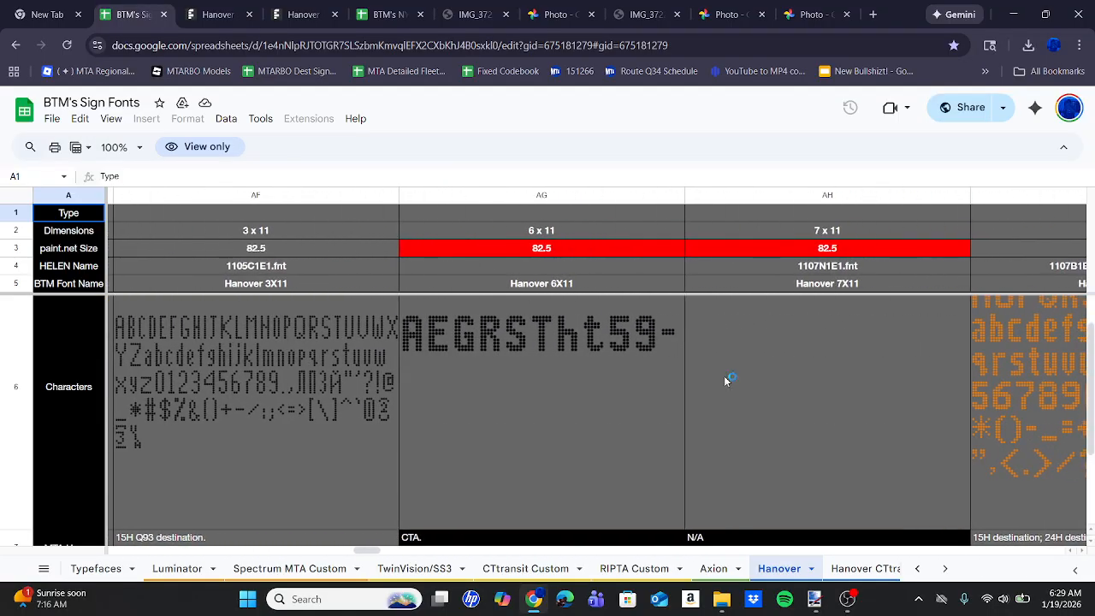
# Return to Paint.NET and write VIA 149 ST on the sign beside the 19.
pyautogui.click(815, 604)
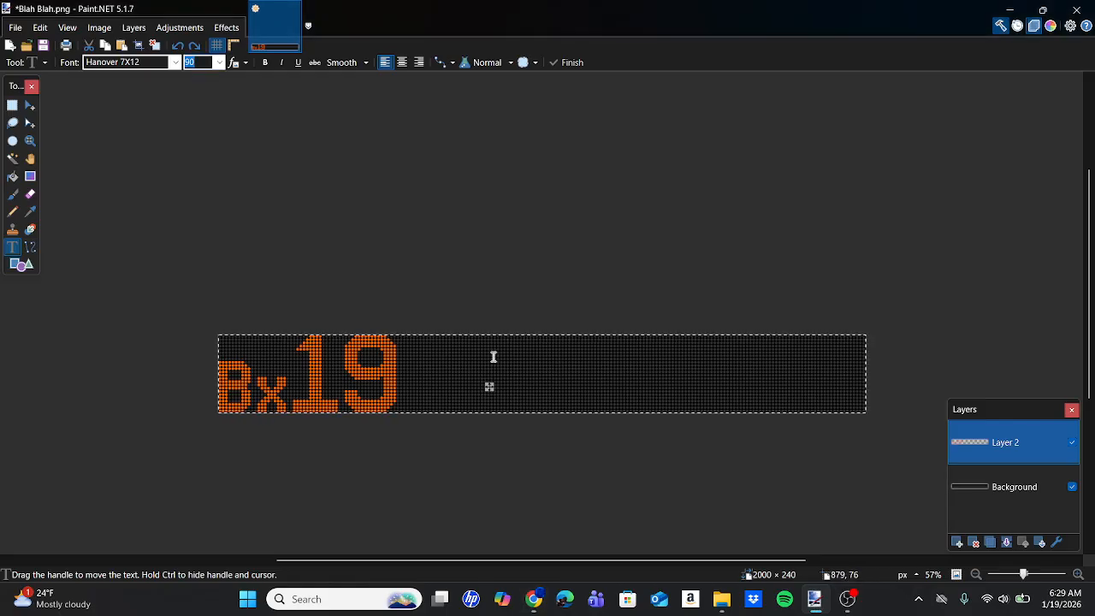
pyautogui.click(481, 357)
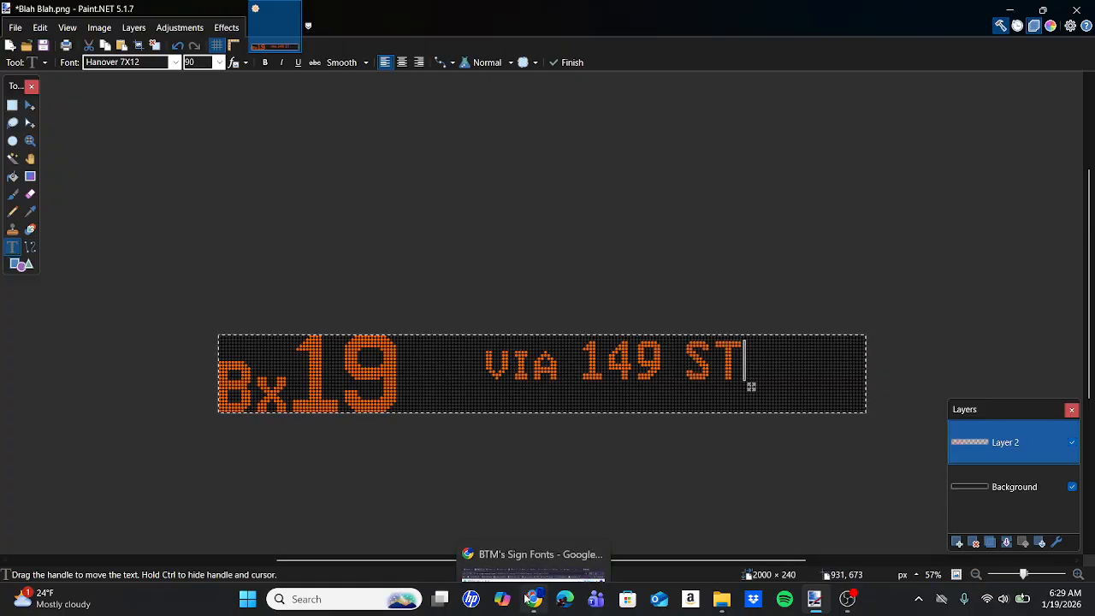
pyautogui.moveTo(534, 599)
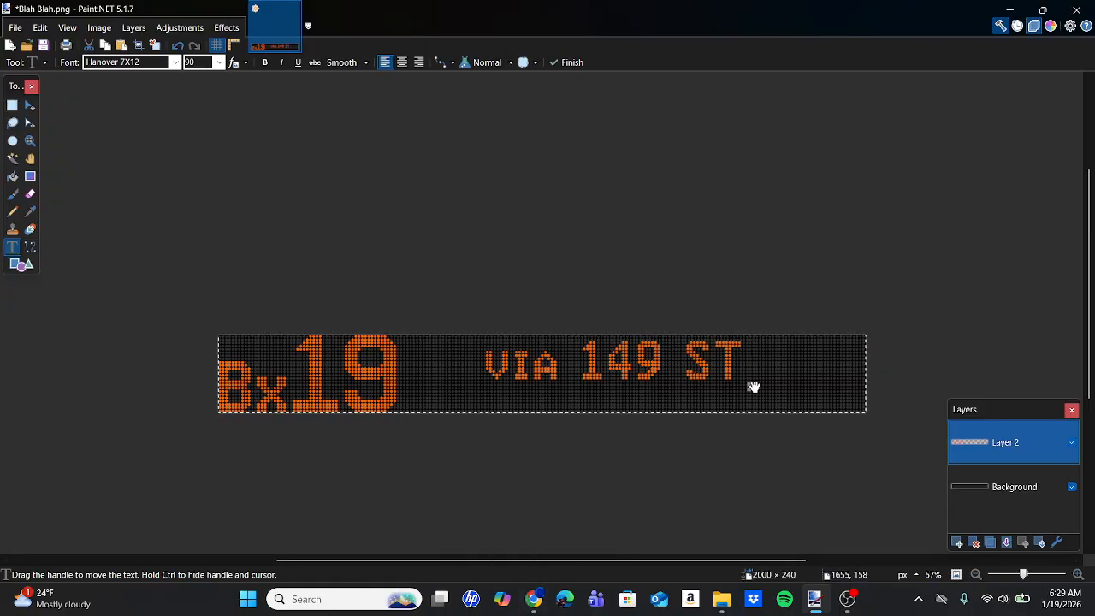
# Move the VIA 149 ST text to an anchor point of about 869, 0, lining its dots up with the background dot grid.
pyautogui.moveTo(753, 387); pyautogui.dragTo(765, 382)
pyautogui.scroll(2, 764, 380)
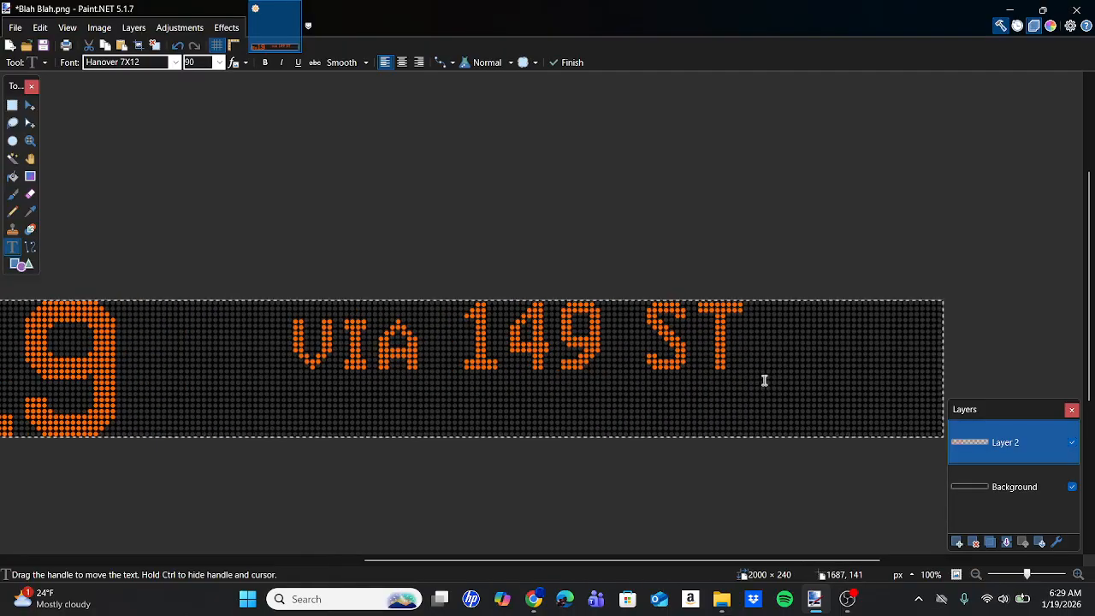
pyautogui.scroll(5, 764, 380)
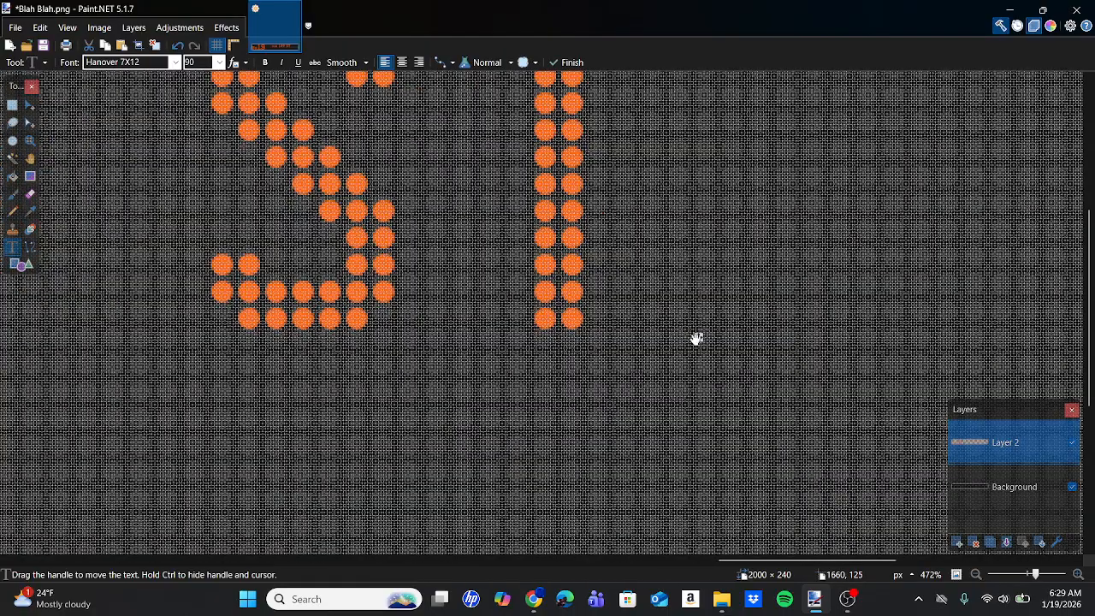
pyautogui.moveTo(696, 339); pyautogui.dragTo(751, 329)
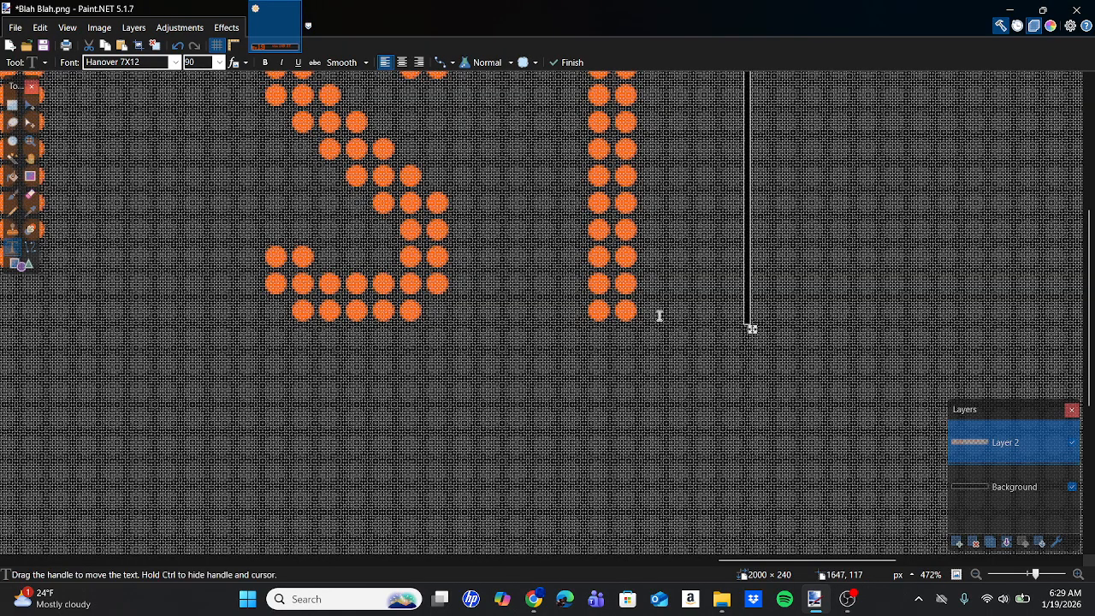
pyautogui.scroll(6, 660, 316)
pyautogui.hscroll(3, 655, 314)
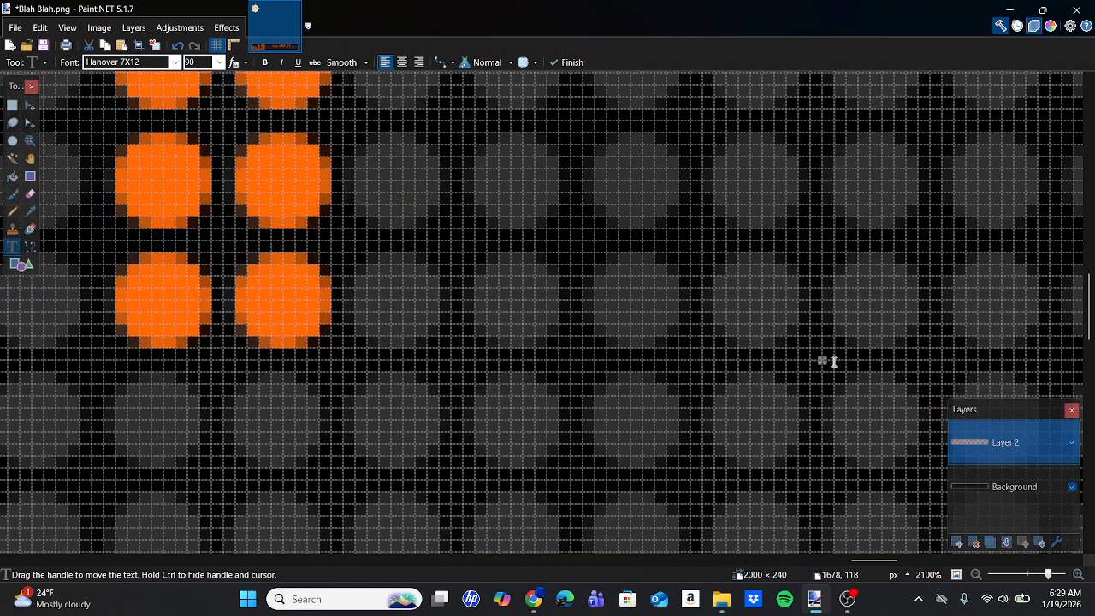
pyautogui.moveTo(824, 362)
pyautogui.mouseDown()
pyautogui.moveTo(906, 410)
pyautogui.moveTo(824, 360)
pyautogui.moveTo(811, 373)
pyautogui.mouseUp()
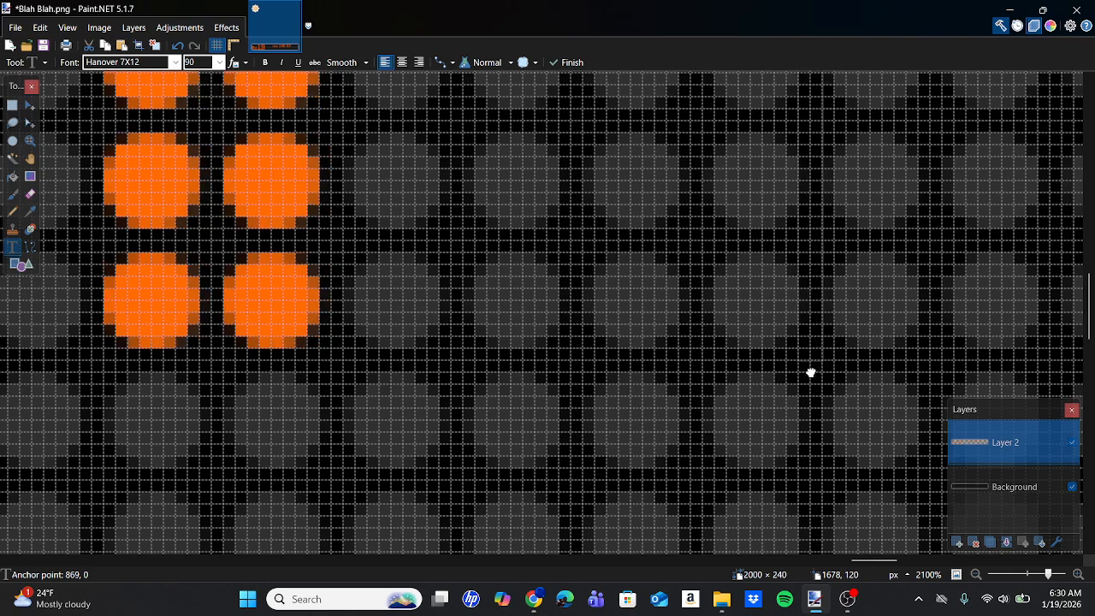
pyautogui.scroll(-6, 811, 373)
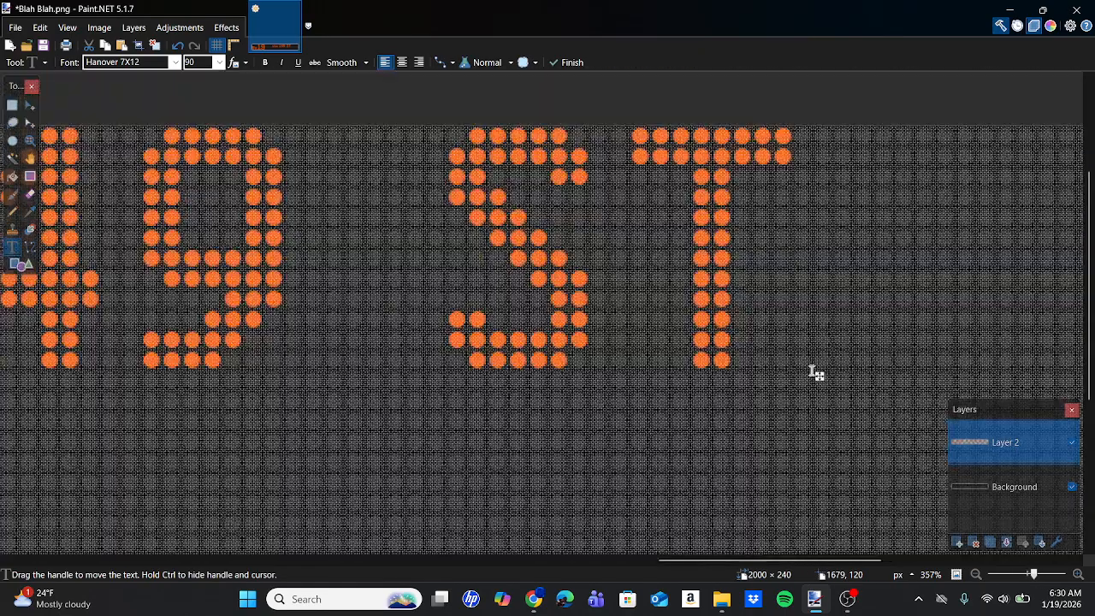
pyautogui.scroll(-4, 815, 373)
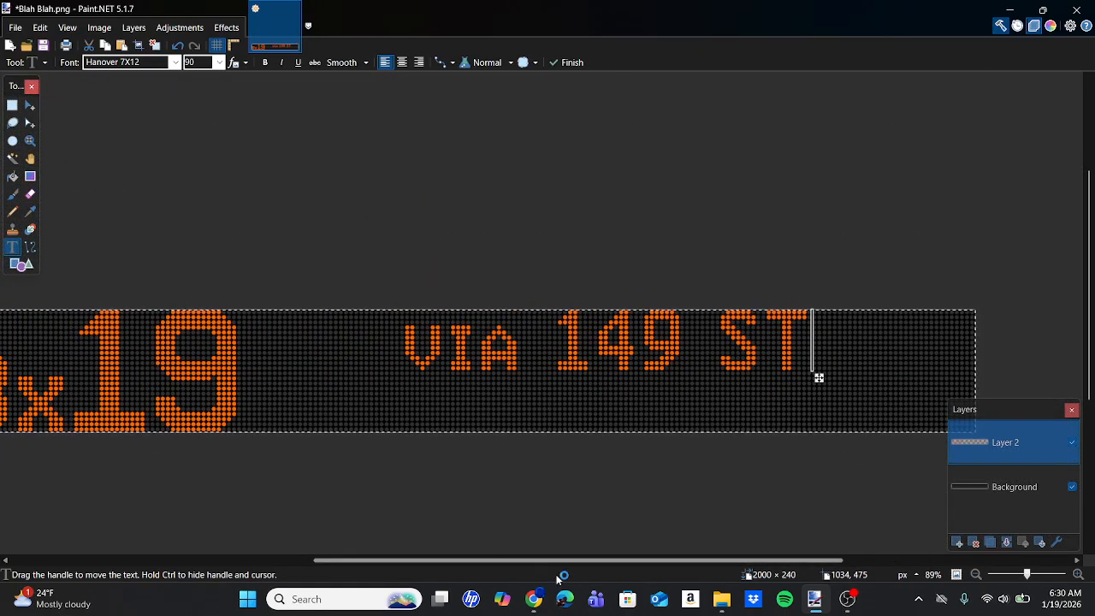
# Switch to the browser and open the dot version's FontStruct page for Hanover 8X11 from the sign fonts spreadsheet.
pyautogui.click(540, 601)
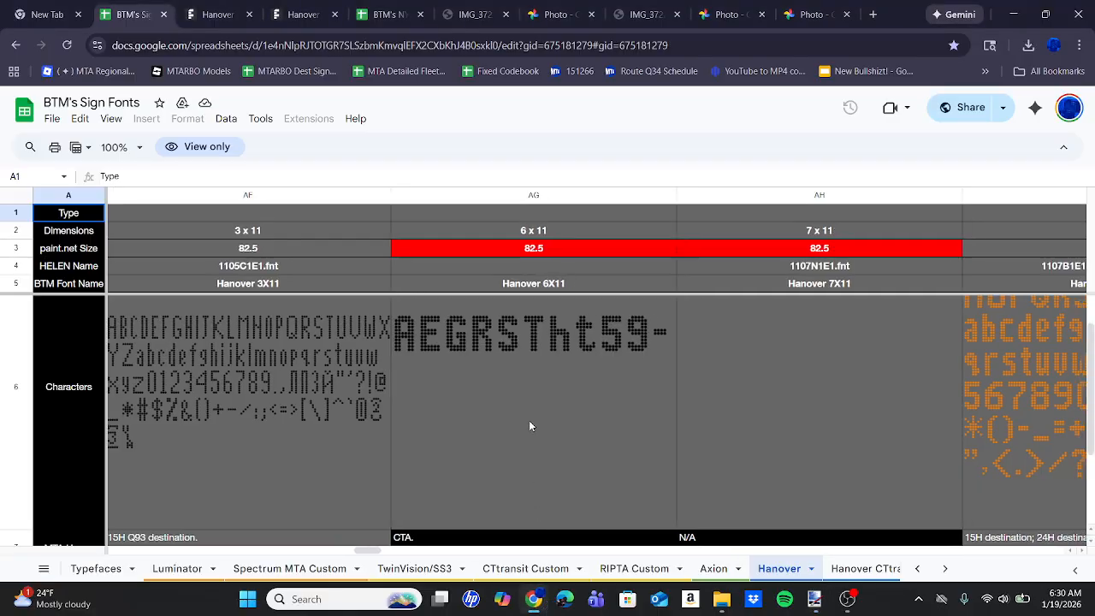
pyautogui.hscroll(5, 530, 425)
pyautogui.hscroll(10, 529, 424)
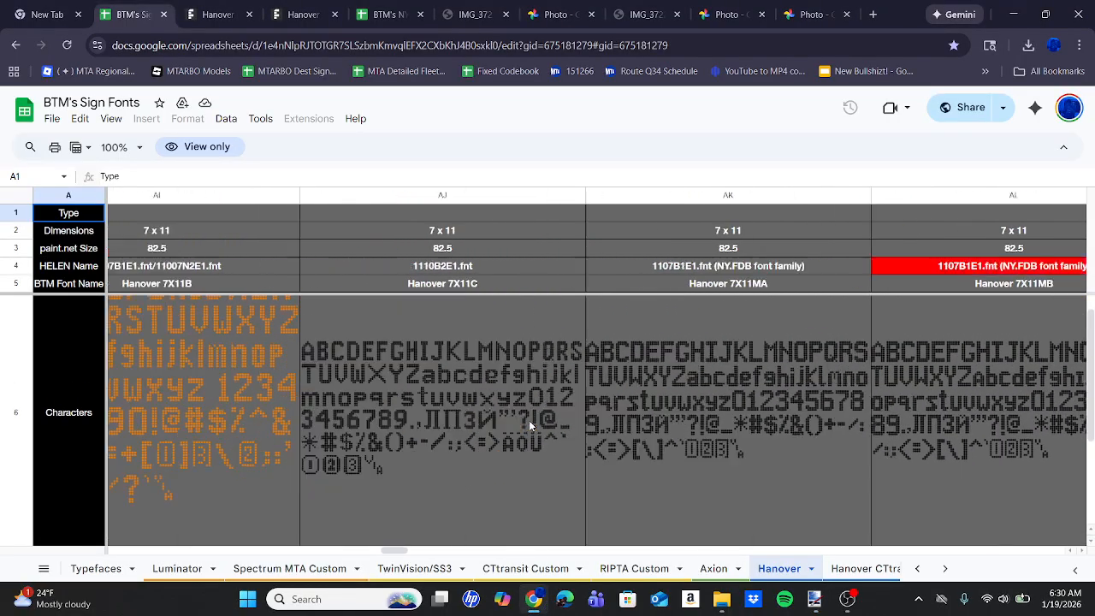
pyautogui.scroll(-5, 529, 420)
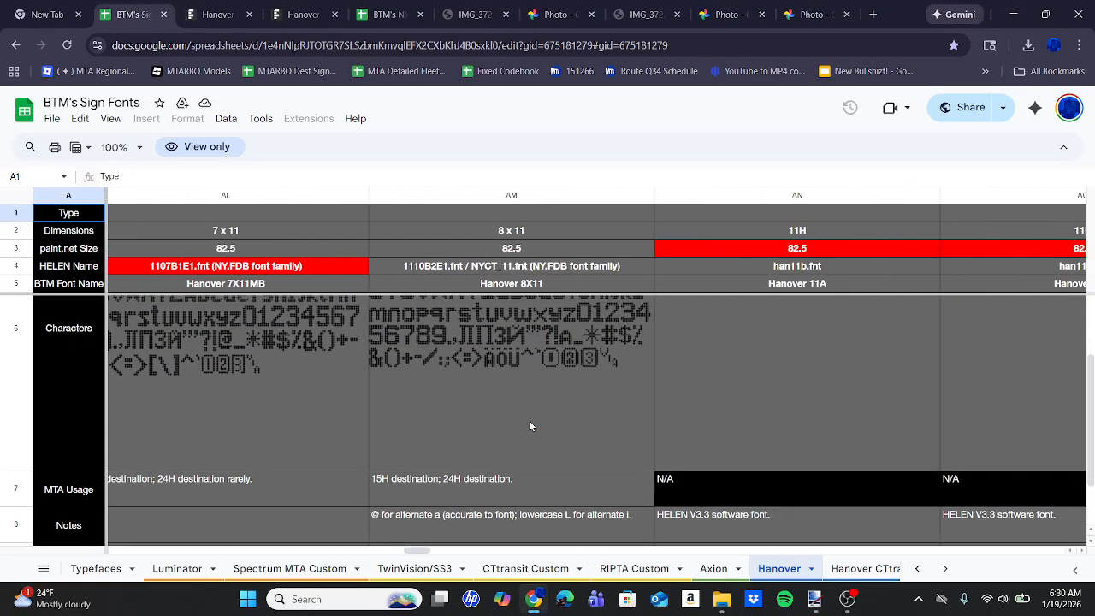
pyautogui.click(448, 479)
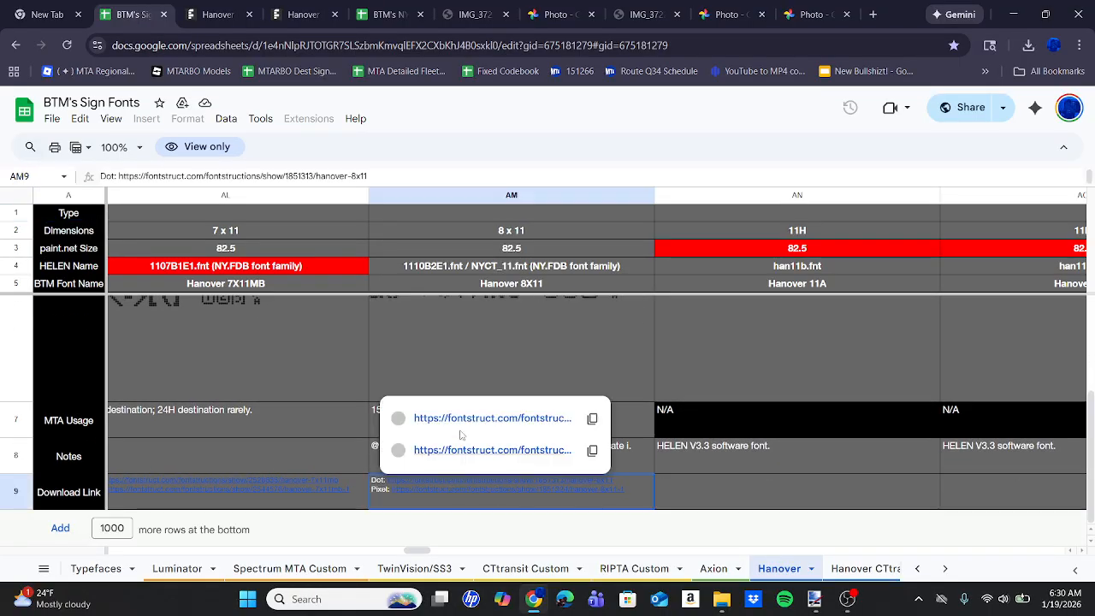
pyautogui.click(454, 411)
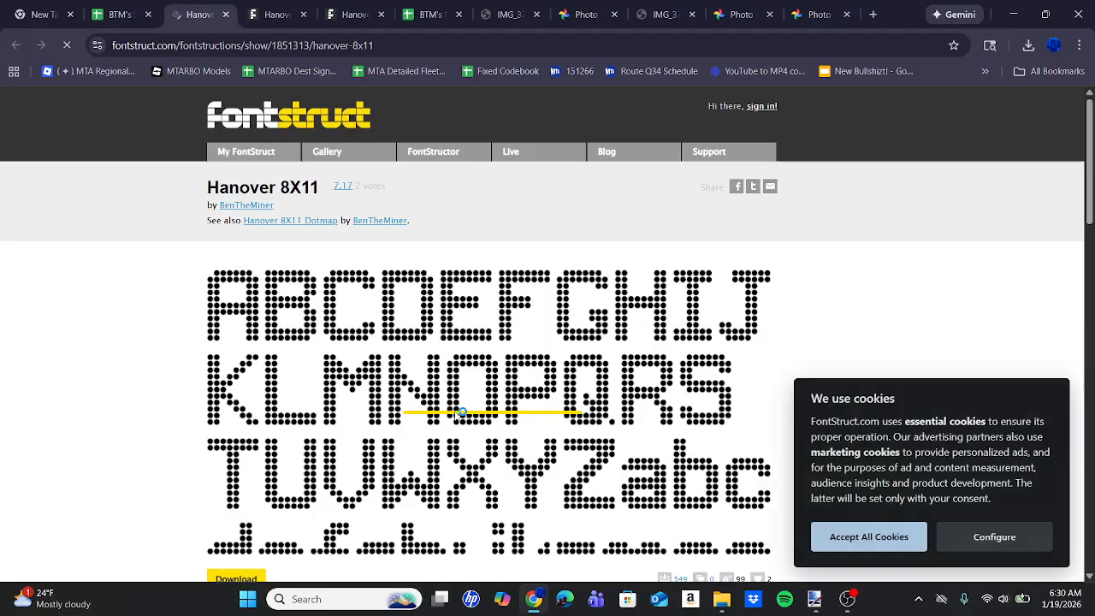
# Agree to the license, download the Hanover 8X11 OpenType font, and open the hanover-8x11.otf.zip archive.
pyautogui.scroll(-2, 134, 384)
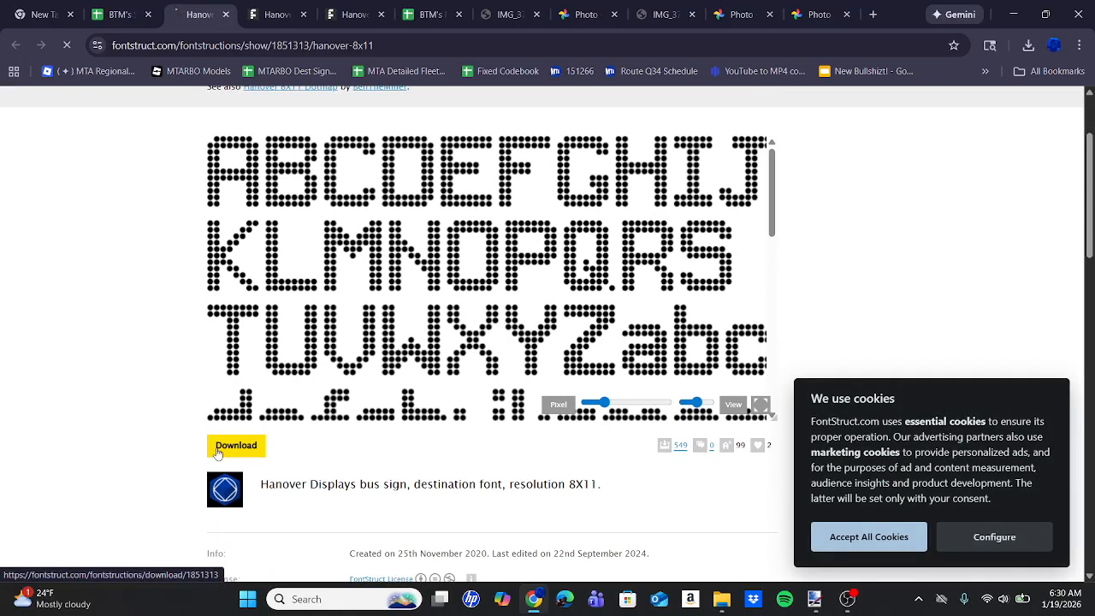
pyautogui.click(222, 447)
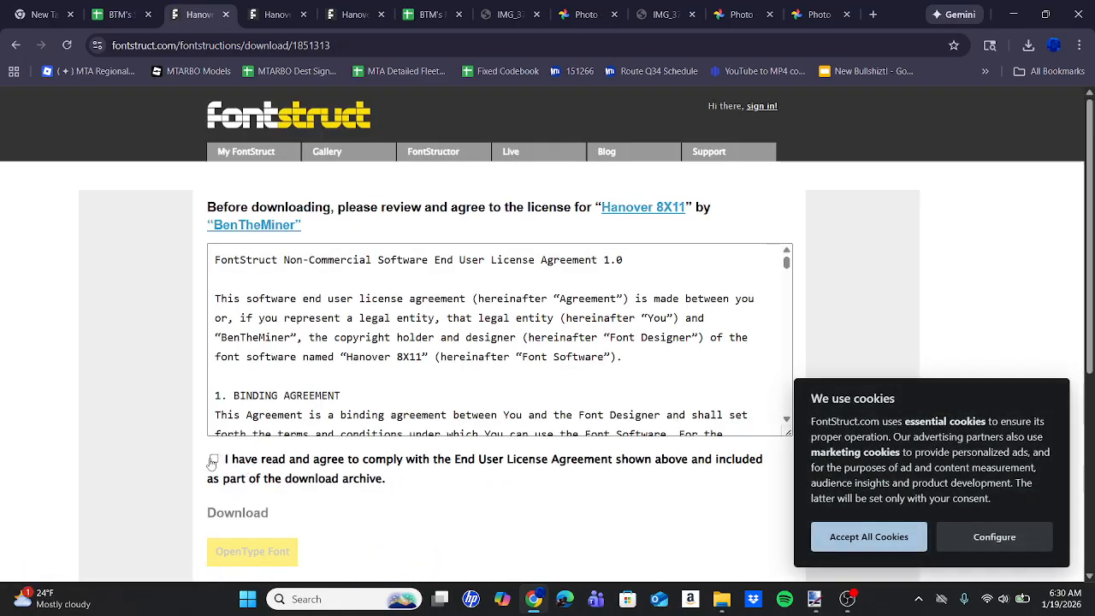
pyautogui.click(214, 459)
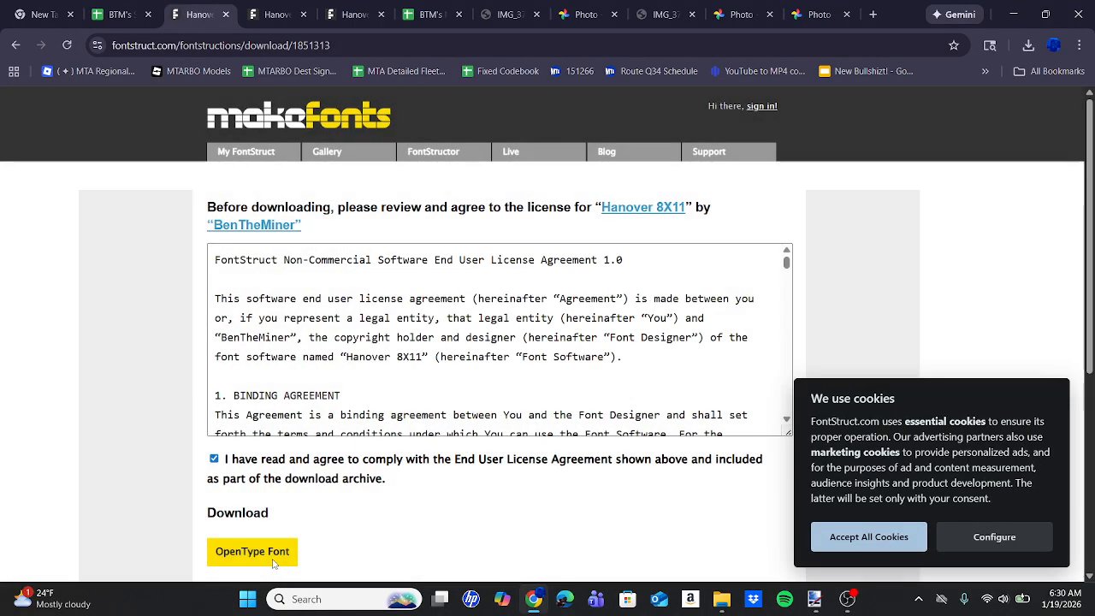
pyautogui.click(274, 562)
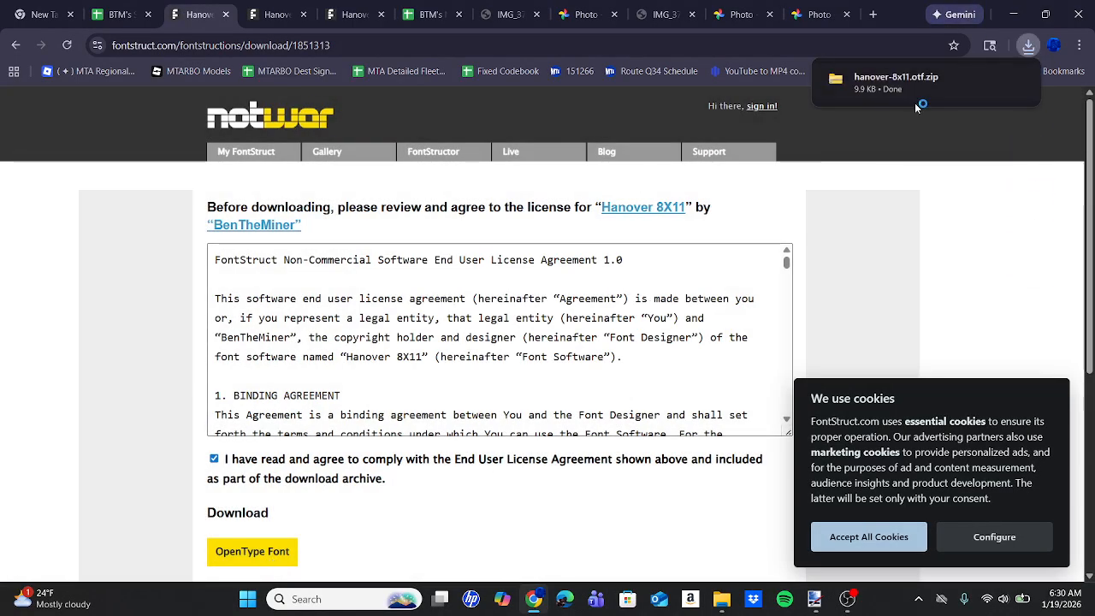
pyautogui.click(902, 81)
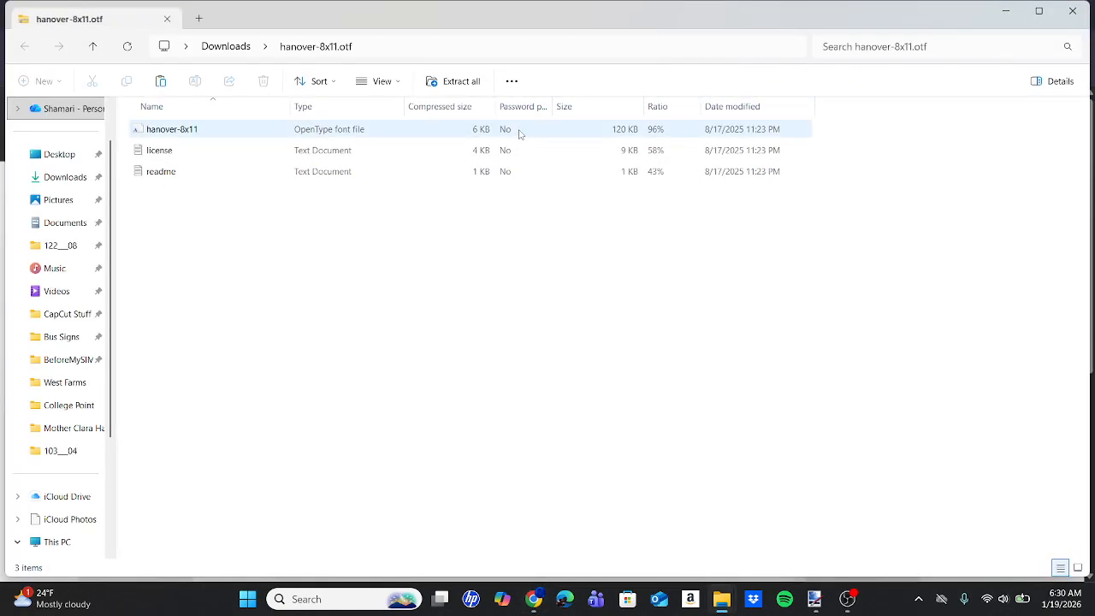
# Install the hanover-8x11 font from the archive, replacing the existing copy, and close the font preview and archive windows.
pyautogui.doubleClick(513, 129)
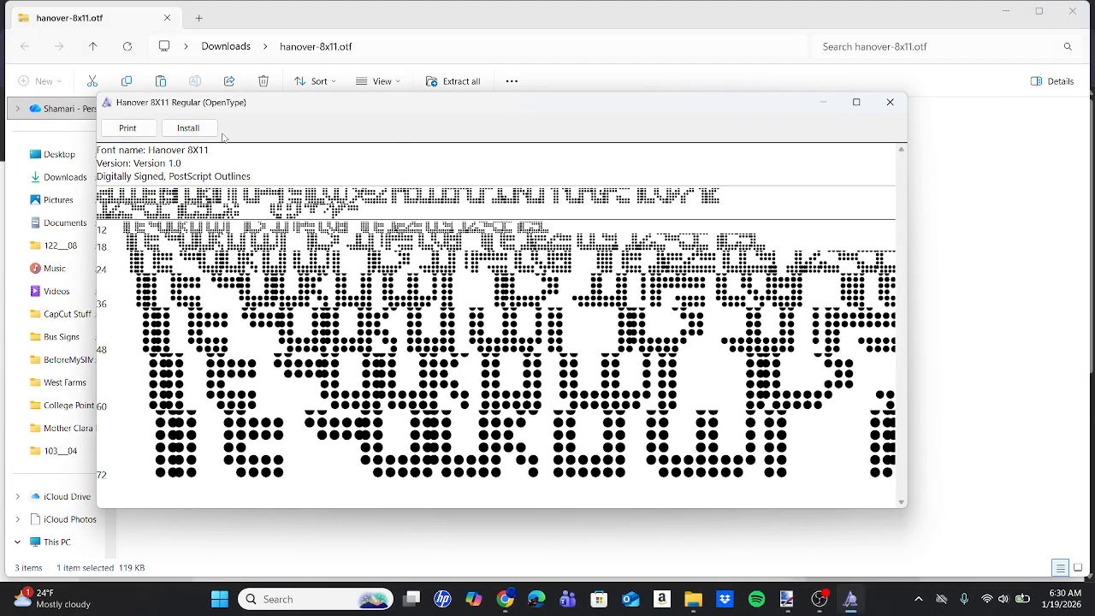
pyautogui.click(192, 129)
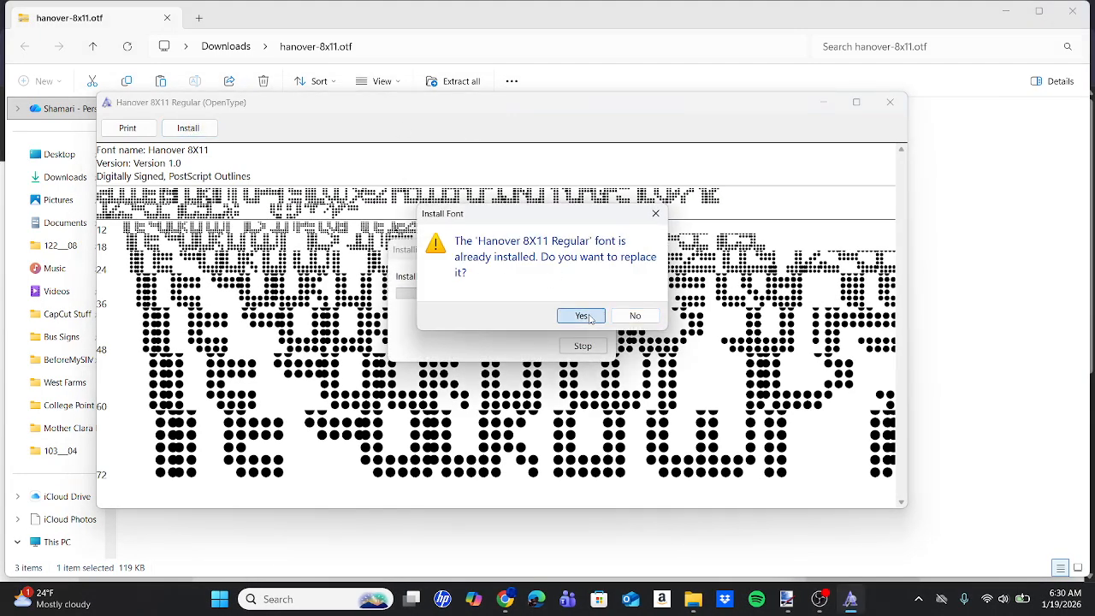
pyautogui.click(582, 315)
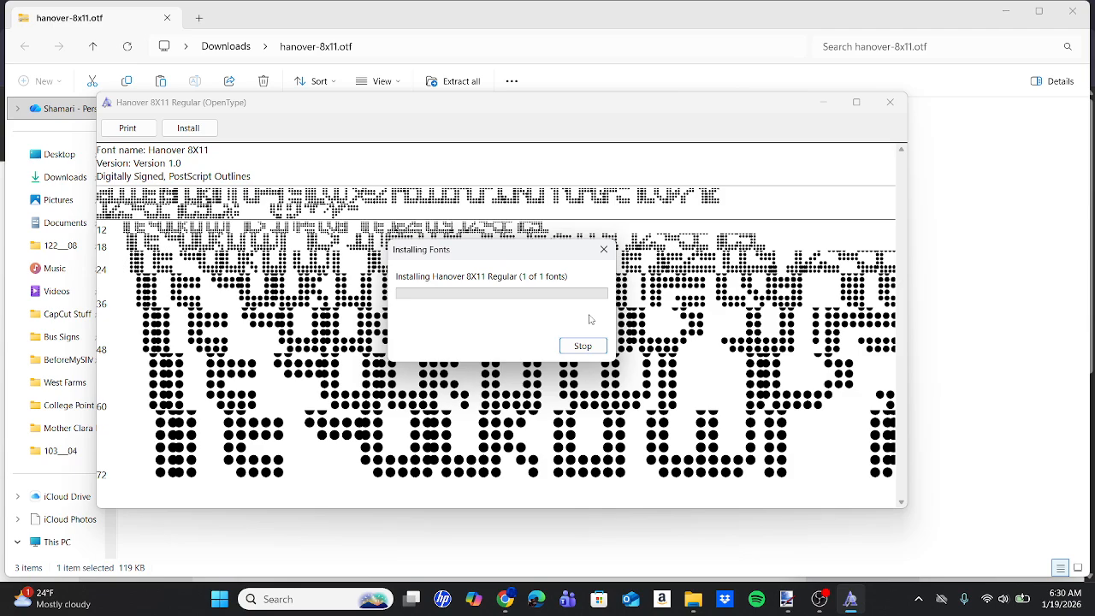
pyautogui.click(900, 107)
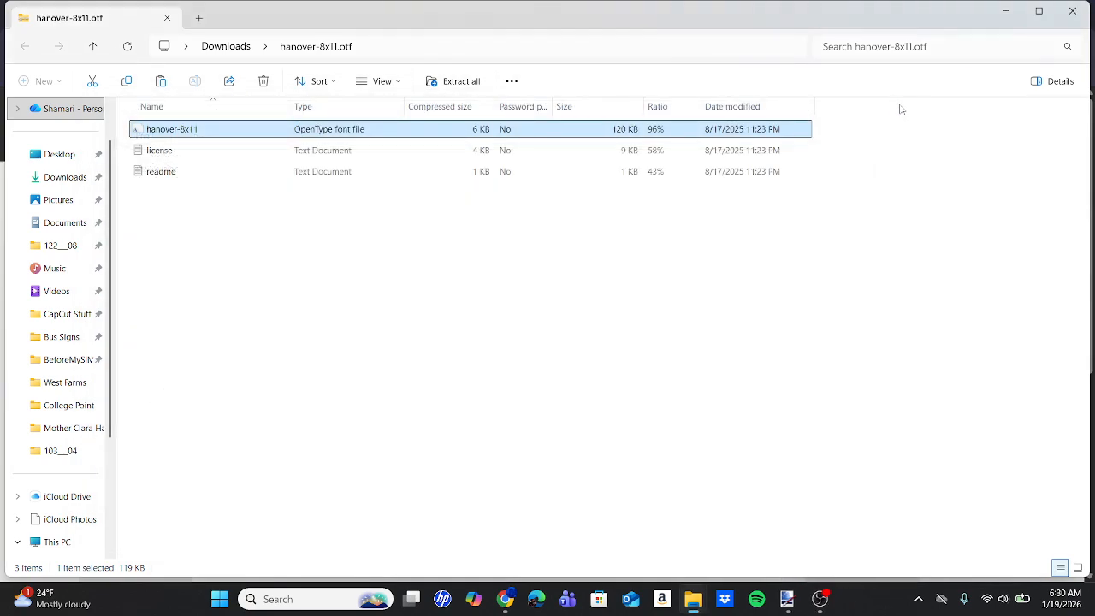
pyautogui.click(1080, 12)
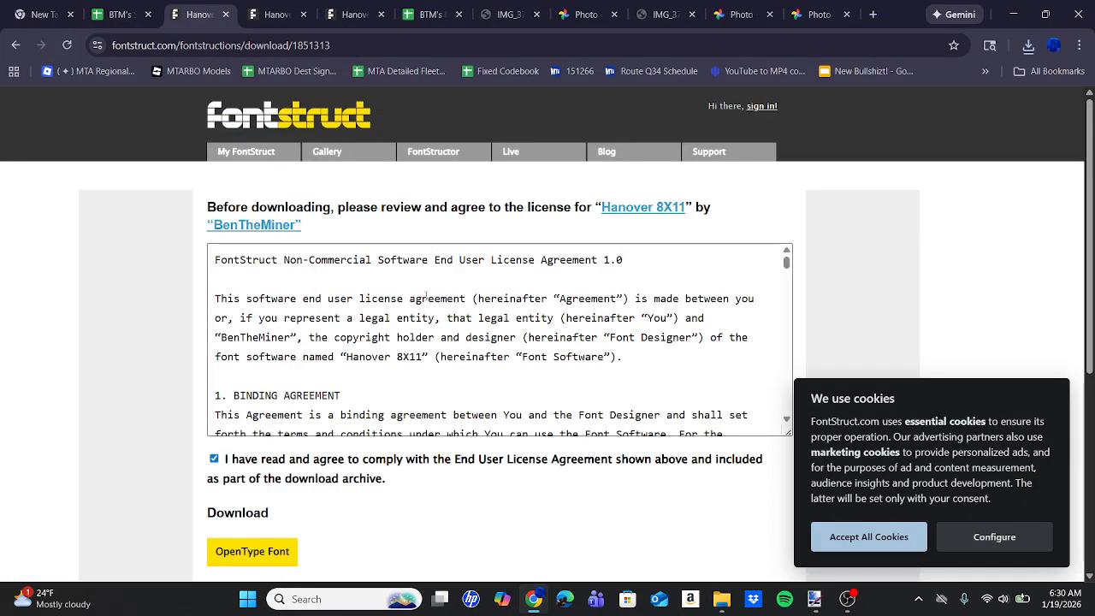
# Switch to Paint.NET and write via SOUTHERN in Hanover 8X11 at size 82.5 beneath VIA 149 ST.
pyautogui.click(814, 599)
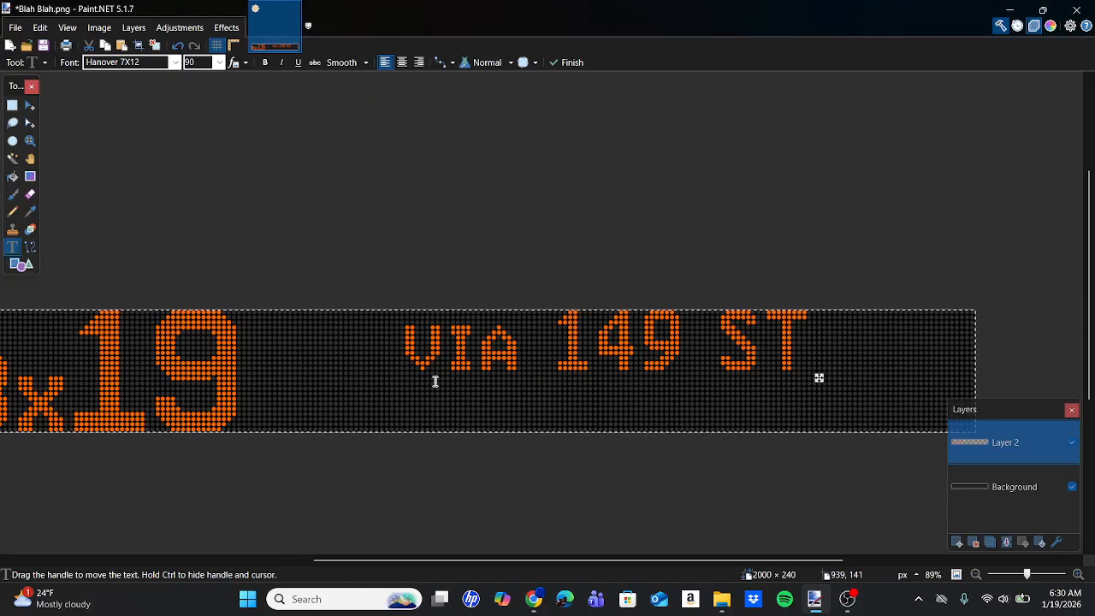
pyautogui.click(318, 386)
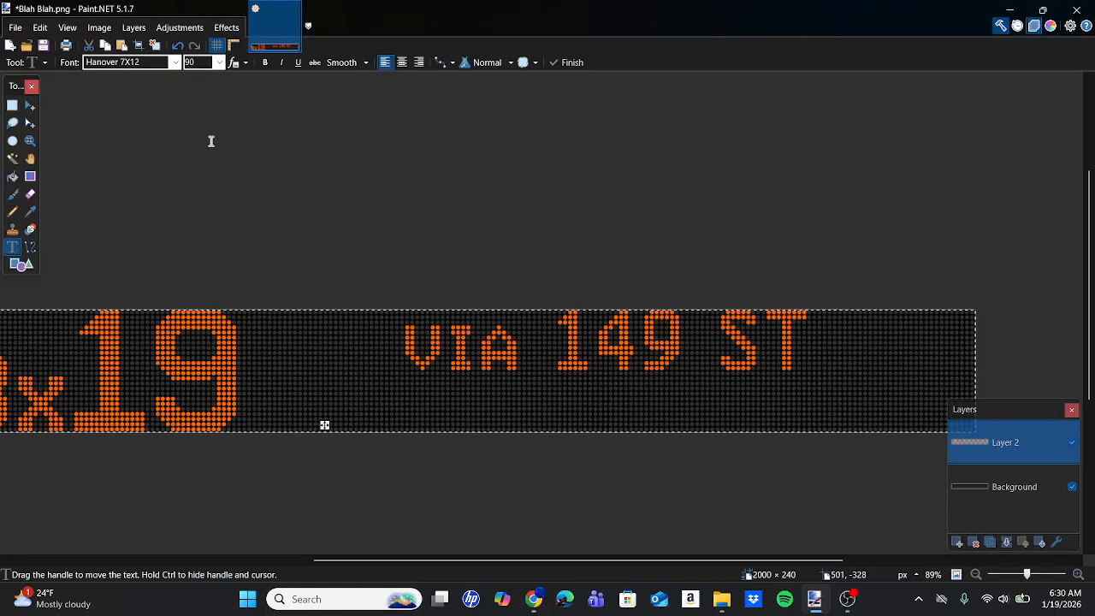
pyautogui.click(143, 65)
pyautogui.click(195, 87)
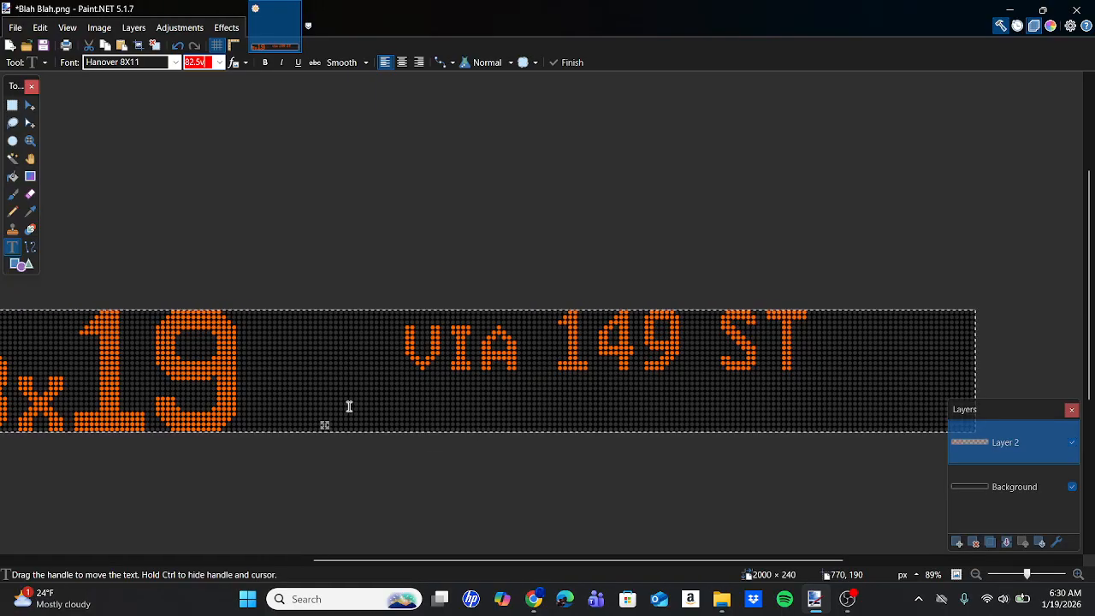
pyautogui.write('VI')
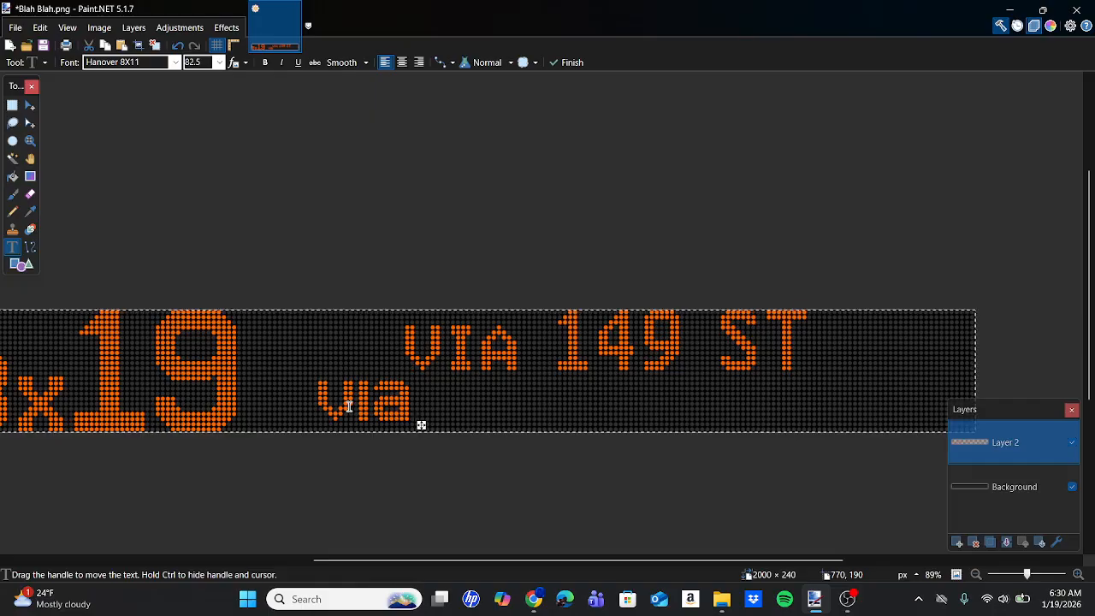
pyautogui.write(' 1')
pyautogui.press('BackSpace')
pyautogui.write('SOUT')
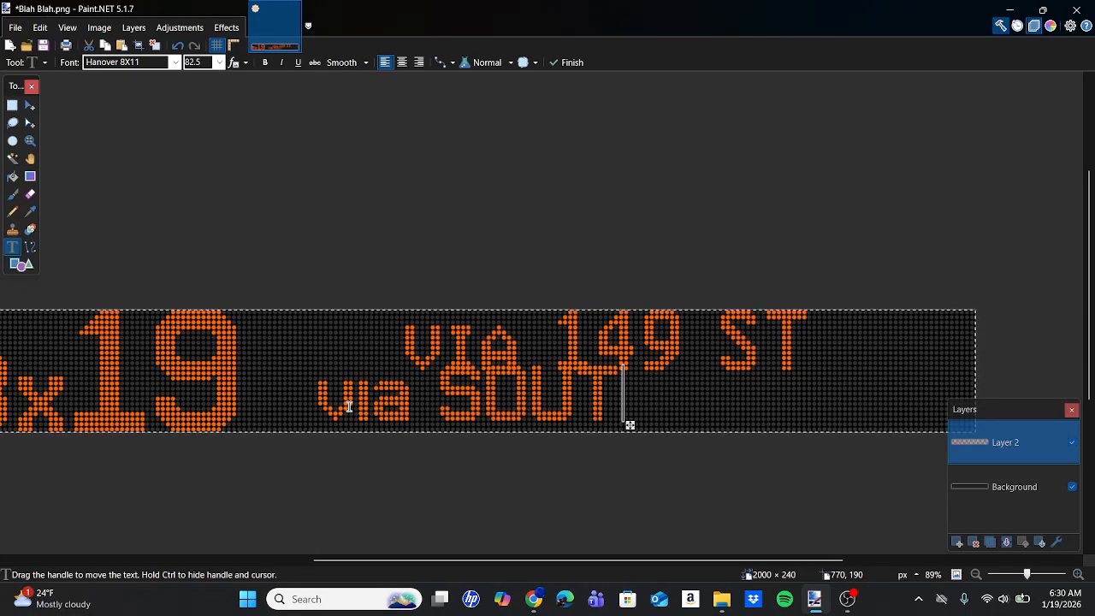
pyautogui.write('HERN')
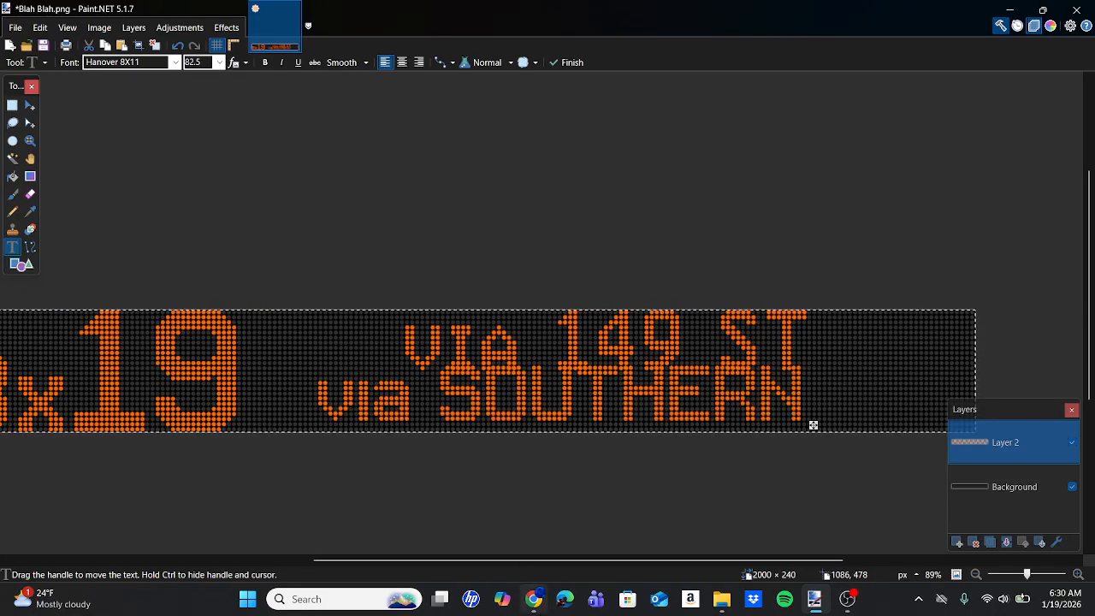
# Shift the via SOUTHERN text to the sign's lower edge and compare its placement with the reference photo IMG_3722.JPG.
pyautogui.moveTo(814, 425); pyautogui.dragTo(853, 429)
pyautogui.click(541, 596)
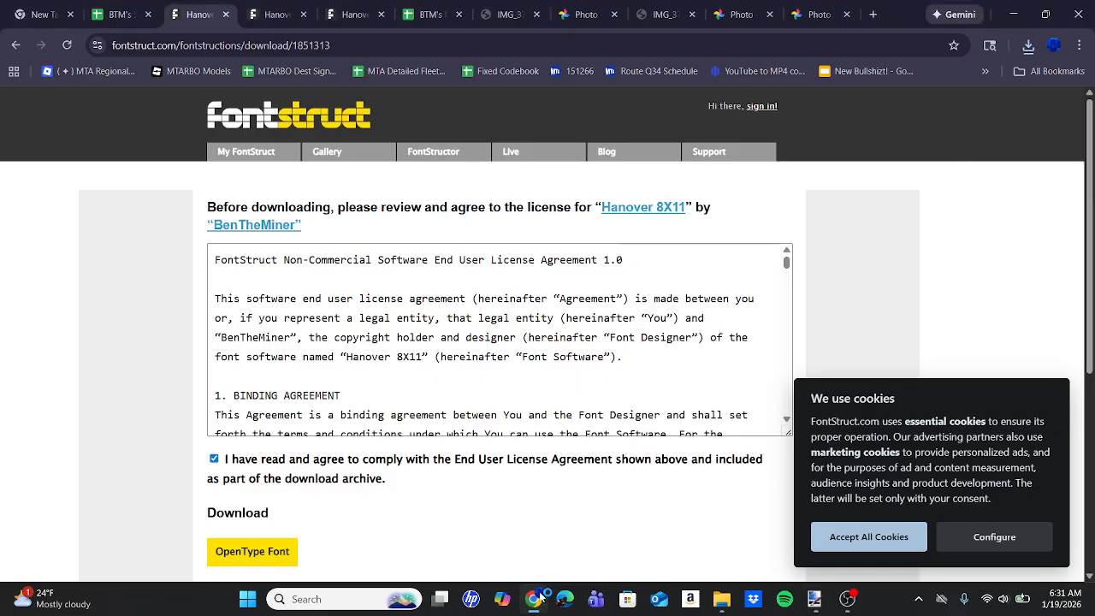
pyautogui.click(503, 14)
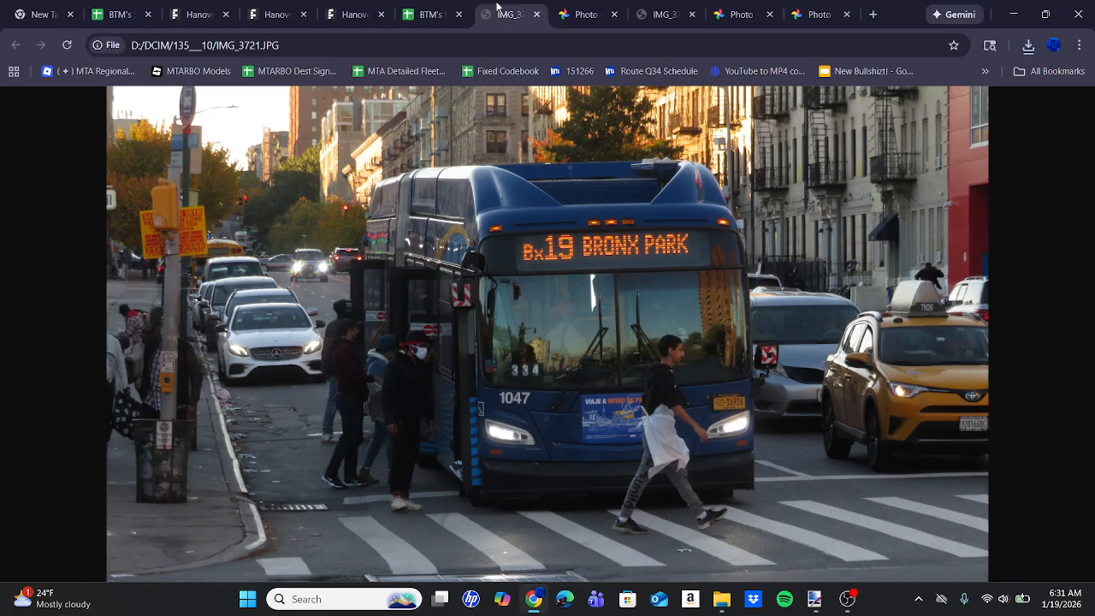
pyautogui.click(634, 7)
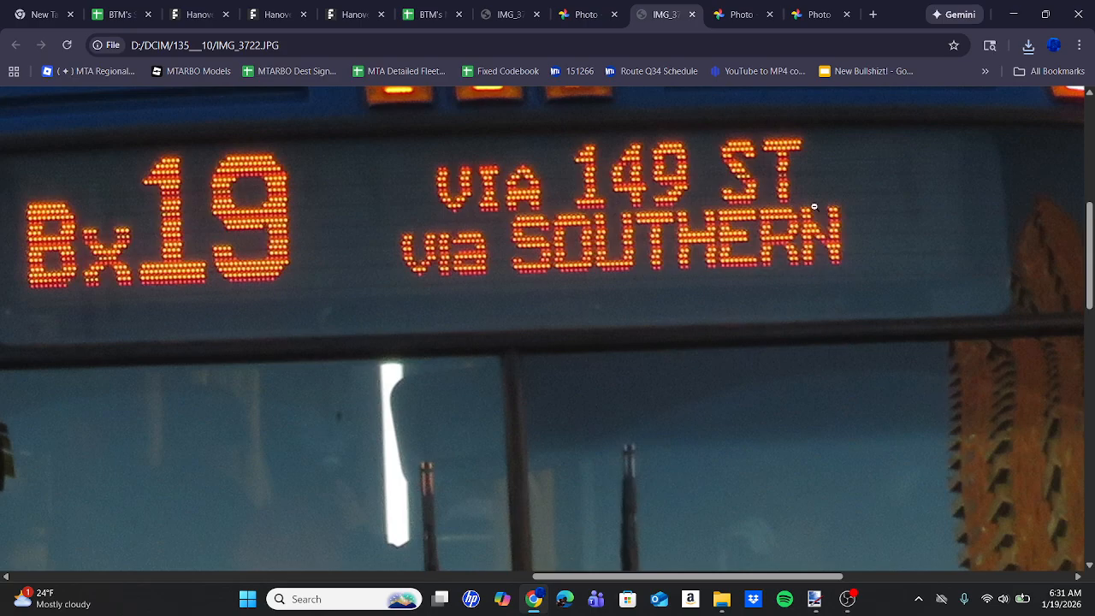
pyautogui.moveTo(821, 612)
pyautogui.click(822, 610)
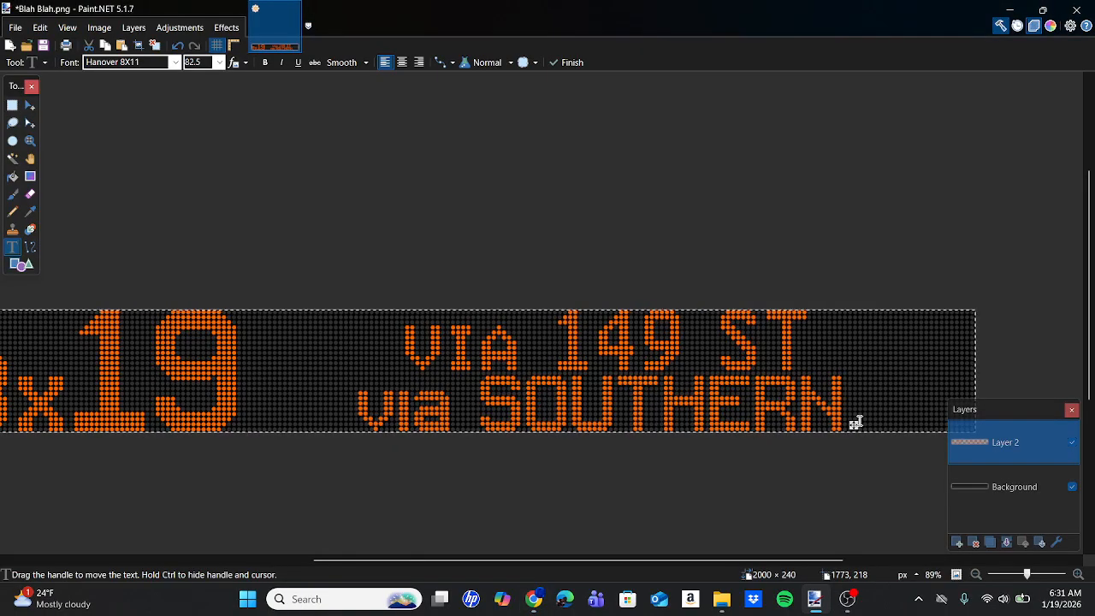
# Fine-tune the via SOUTHERN text's position against the reference photo so its dots line up with the background dot grid.
pyautogui.scroll(5, 856, 422)
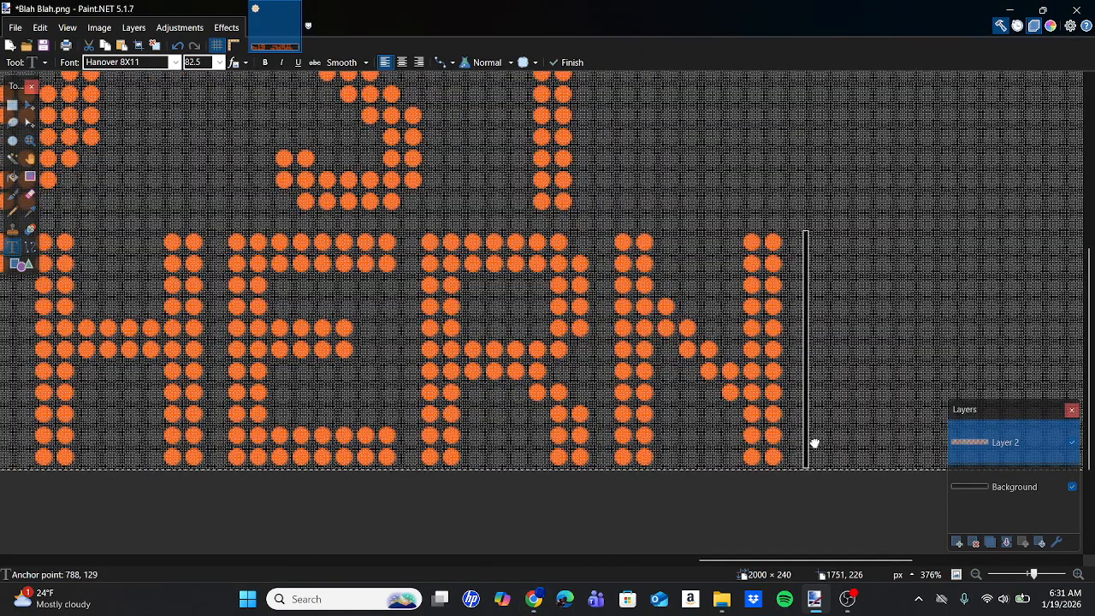
pyautogui.moveTo(814, 443); pyautogui.dragTo(841, 444)
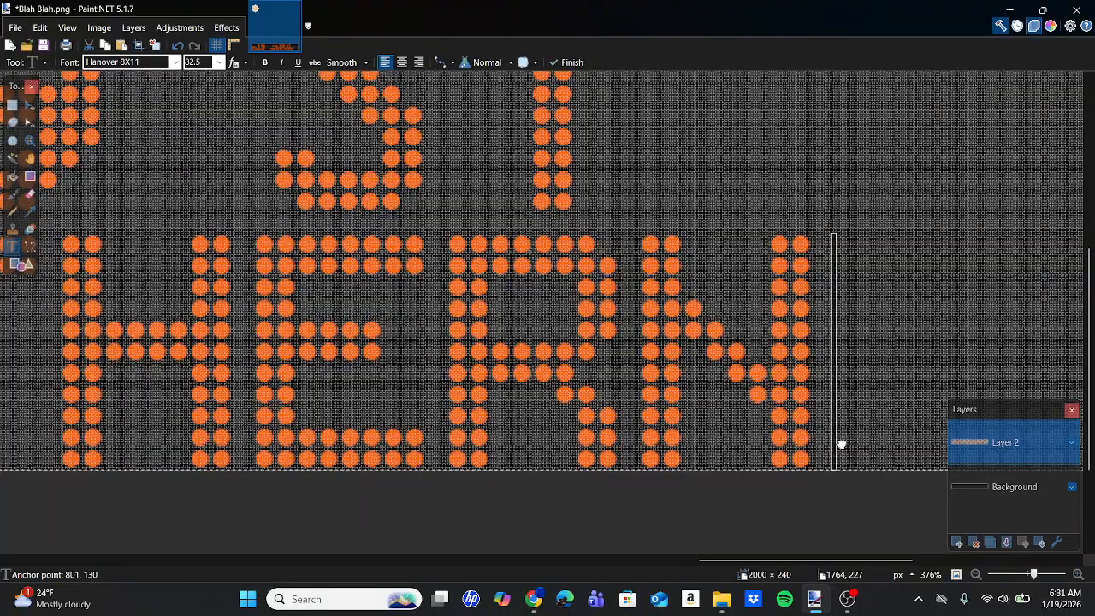
pyautogui.hotkey('alt', 'Tab')
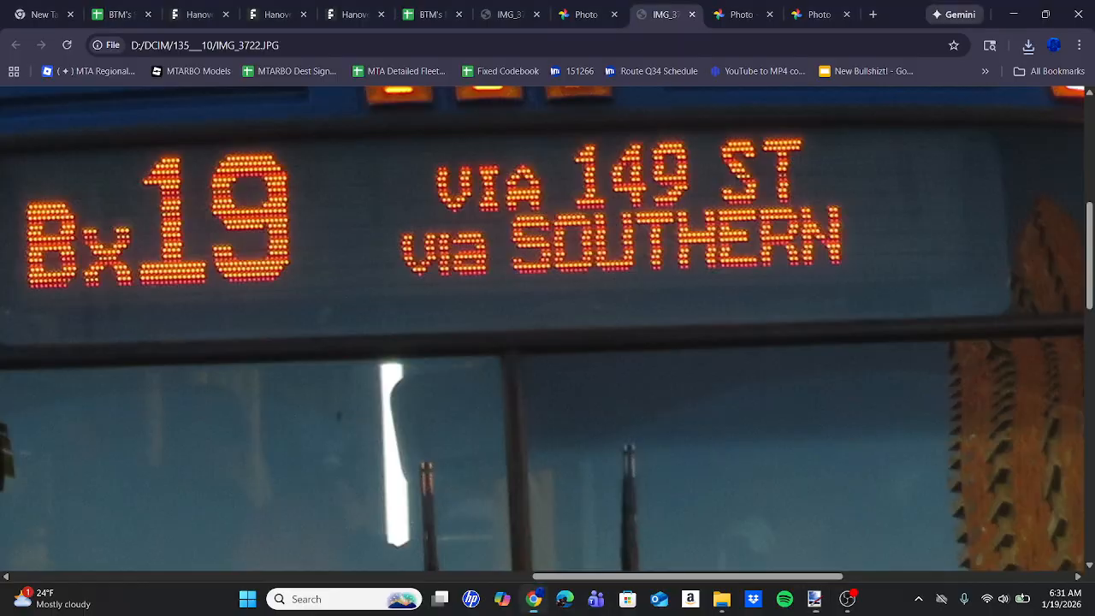
pyautogui.click(814, 600)
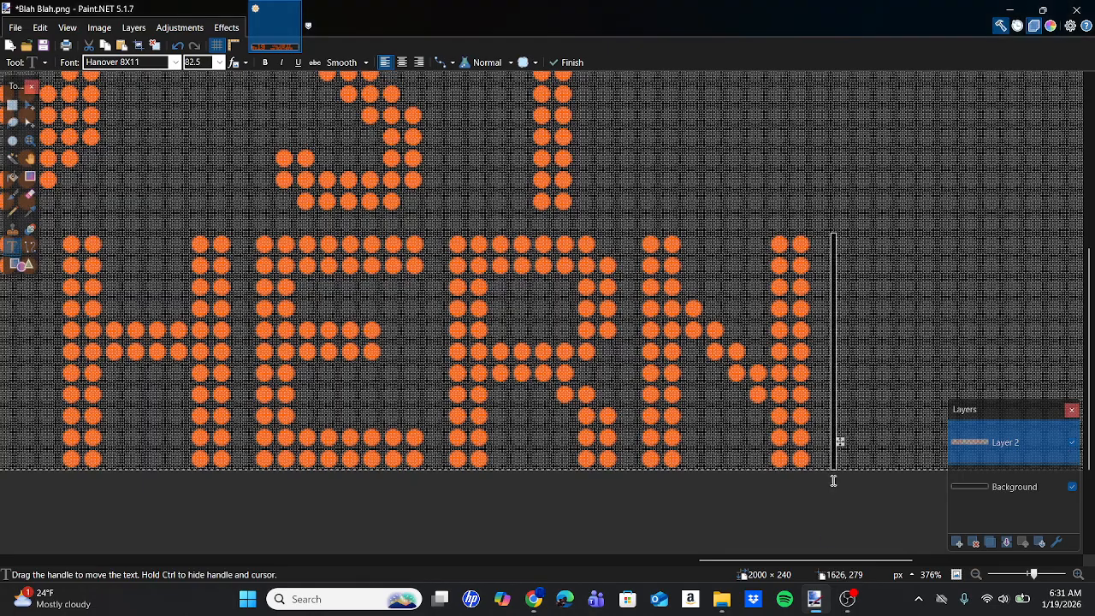
pyautogui.moveTo(841, 443); pyautogui.dragTo(816, 446)
pyautogui.scroll(7, 816, 446)
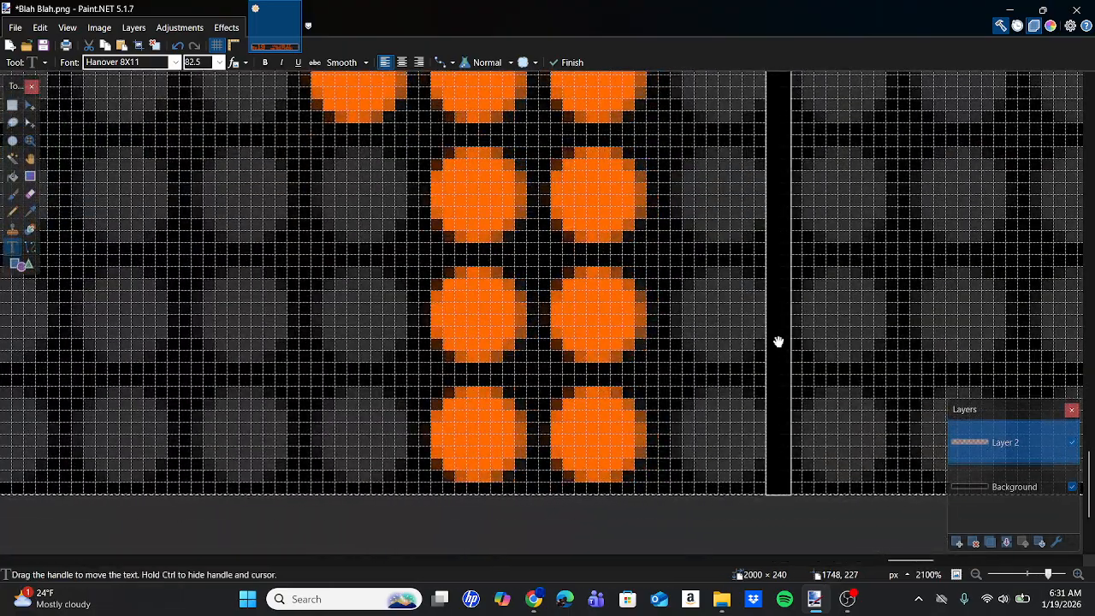
pyautogui.hscroll(-5, 779, 342)
pyautogui.scroll(-10, 779, 342)
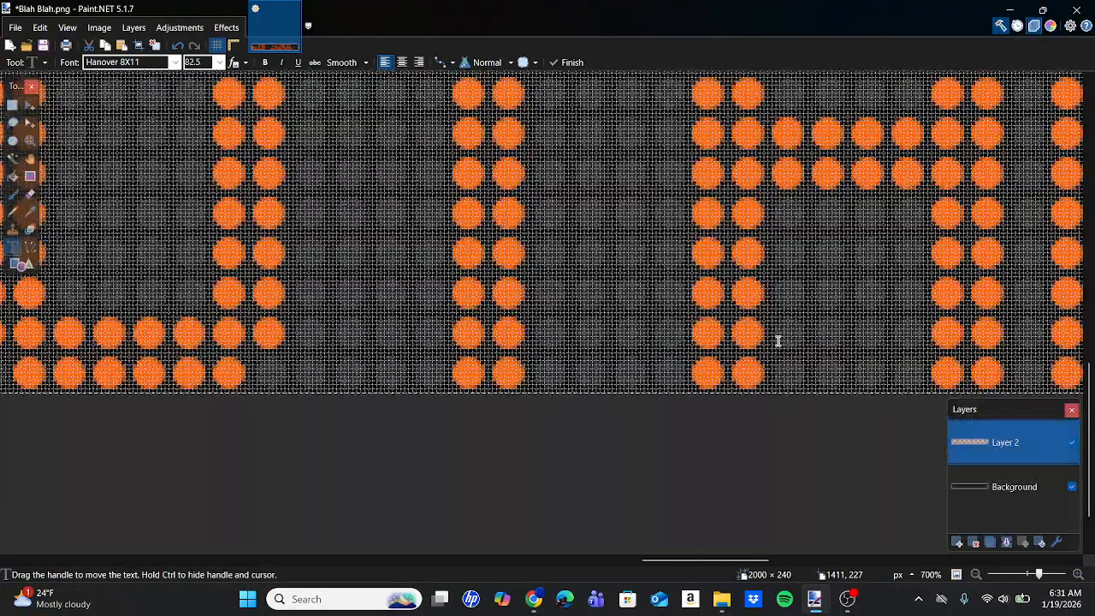
pyautogui.hscroll(2, 778, 340)
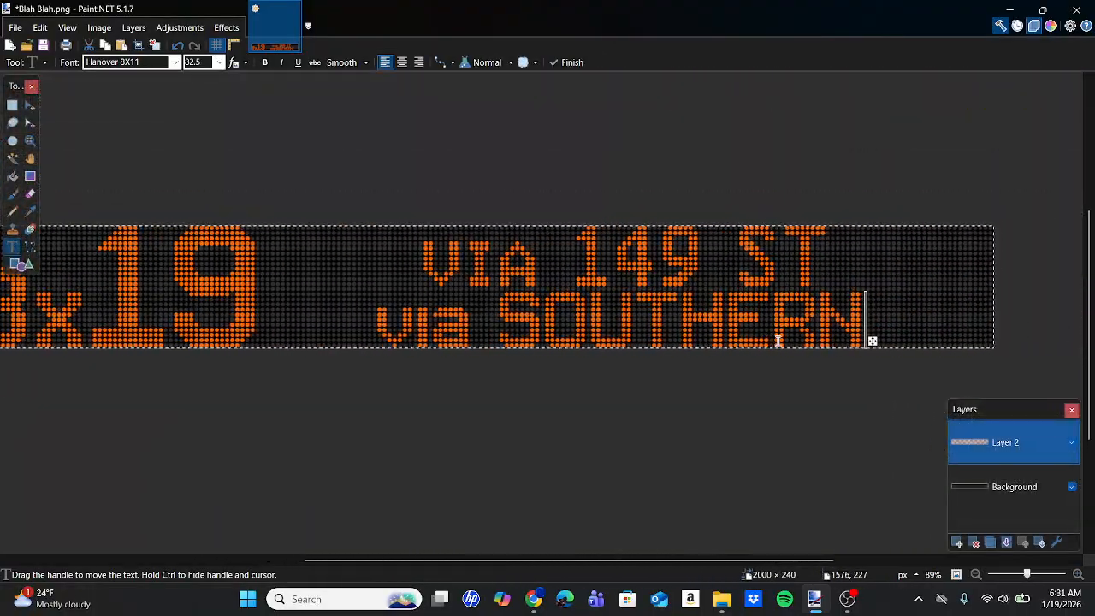
pyautogui.scroll(1, 778, 340)
pyautogui.scroll(-1, 381, 271)
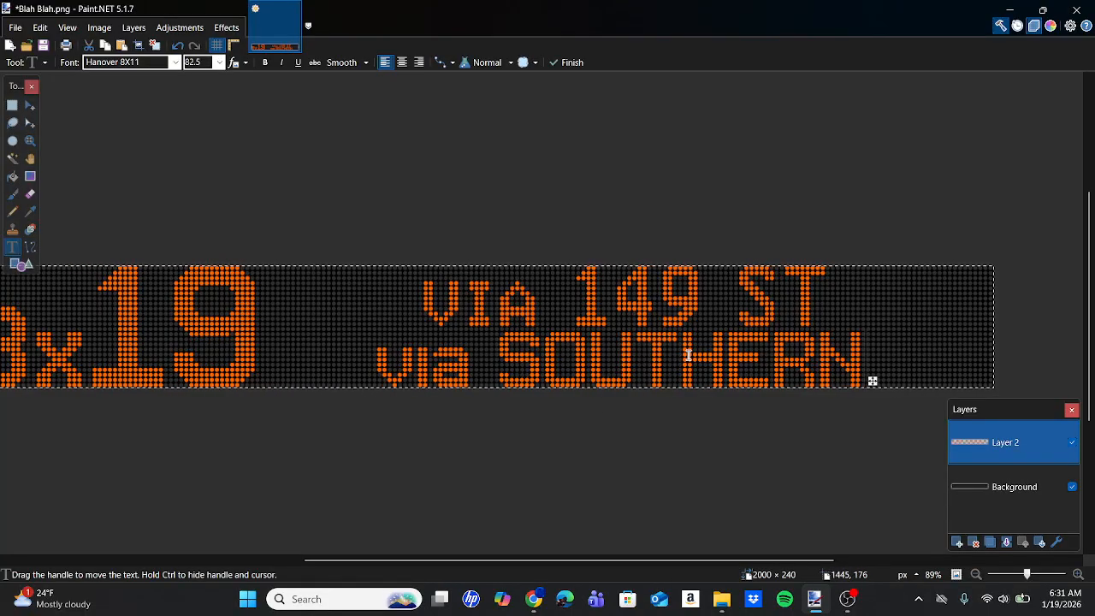
# Apply the Glow photo effect to the sign's text layer.
pyautogui.hscroll(-2, 664, 354)
pyautogui.scroll(-3, 663, 354)
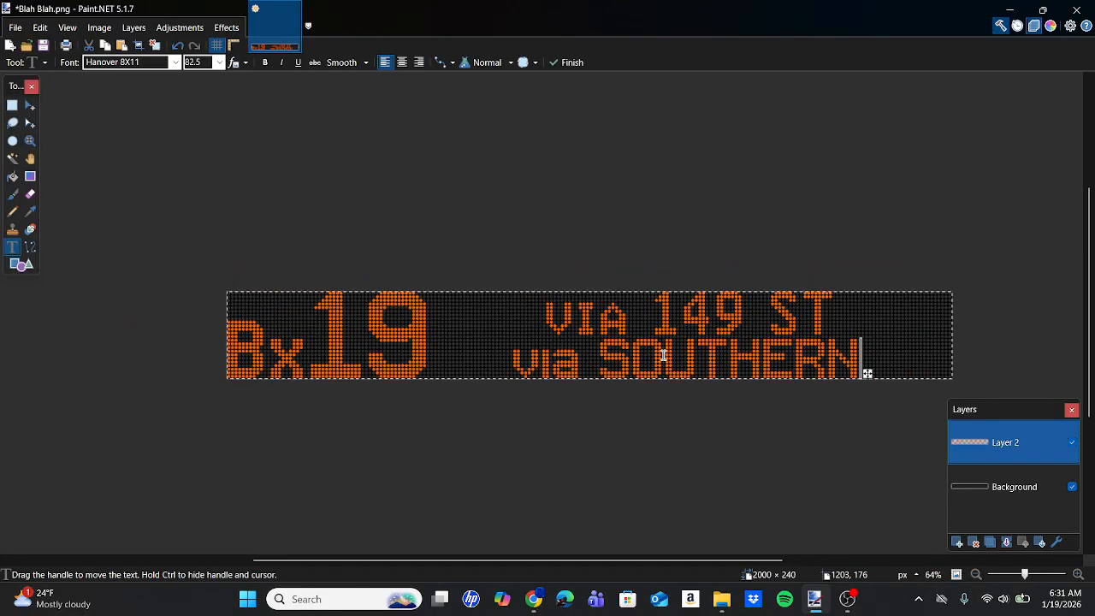
pyautogui.click(215, 35)
pyautogui.moveTo(274, 168)
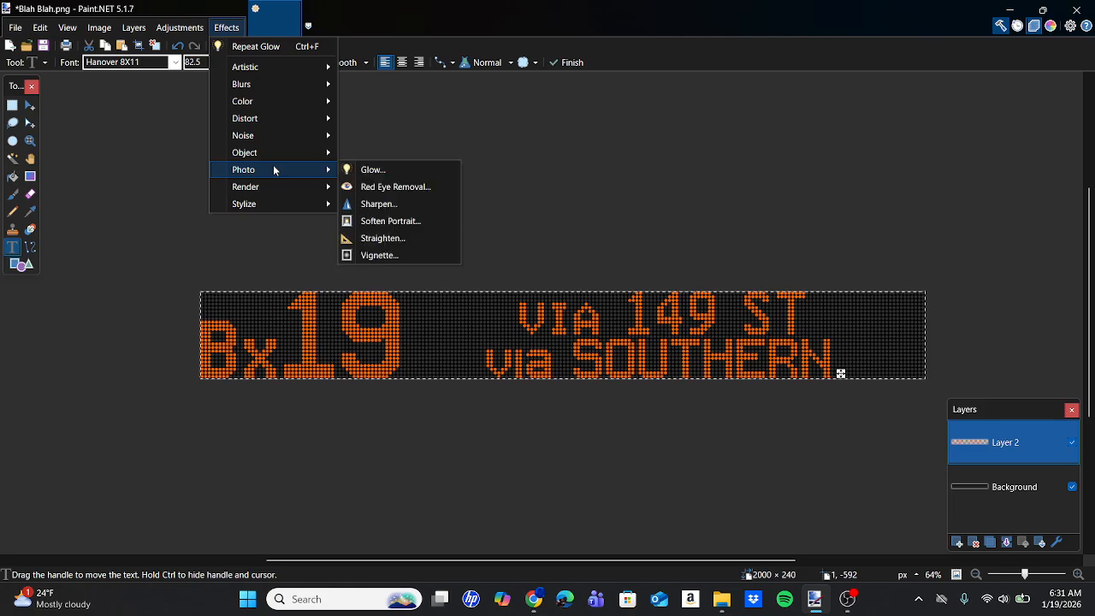
pyautogui.click(370, 169)
pyautogui.click(573, 355)
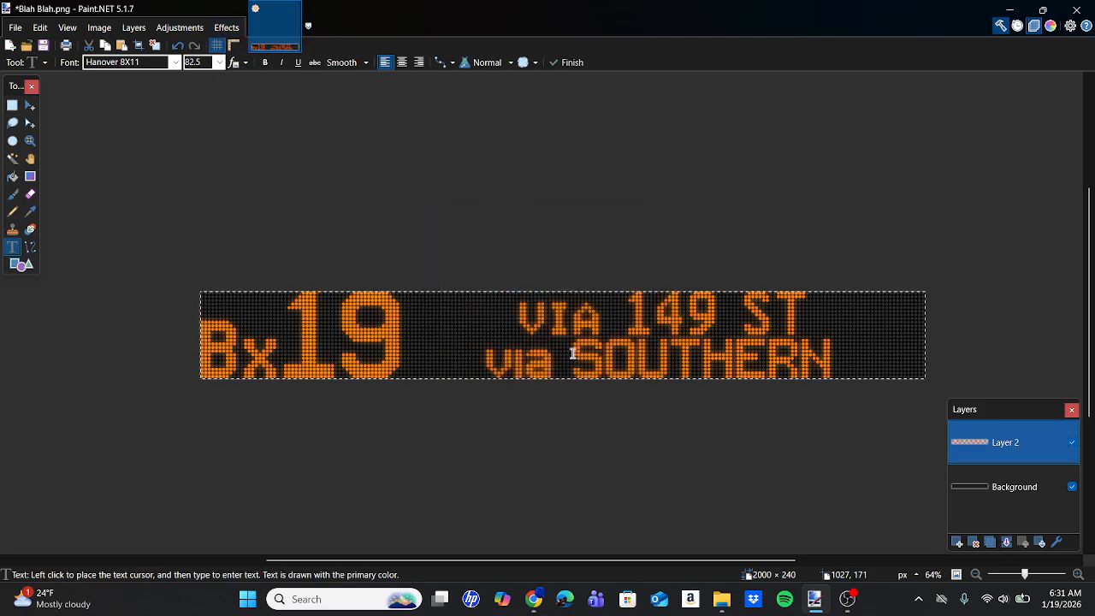
# Begin saving the finished sign as a PNG in the West Farms folder inside Bus Signs.
pyautogui.click(15, 27)
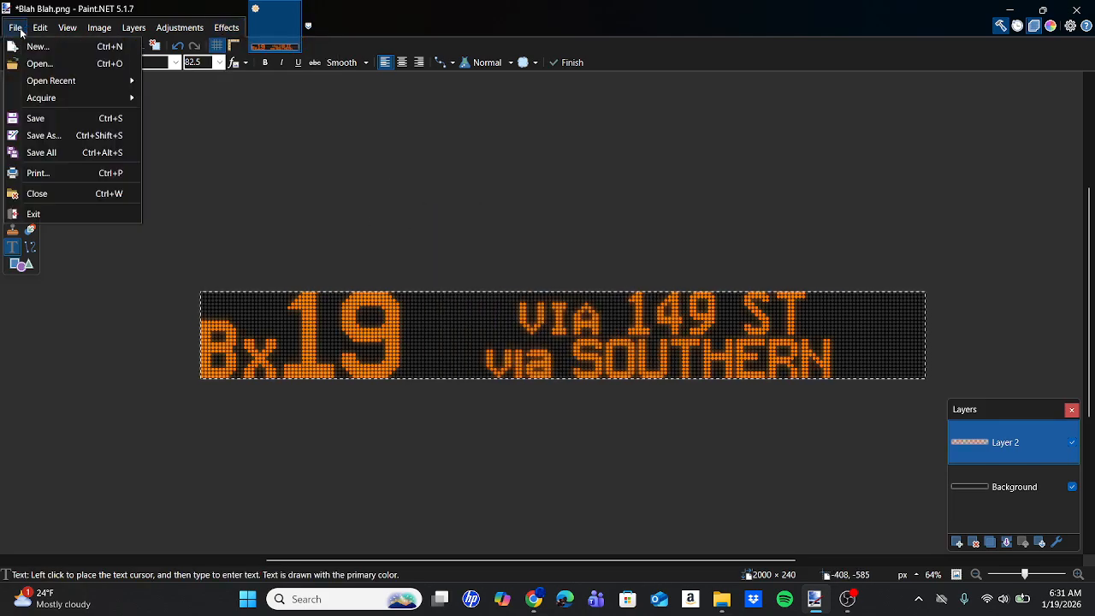
pyautogui.click(58, 137)
pyautogui.click(206, 494)
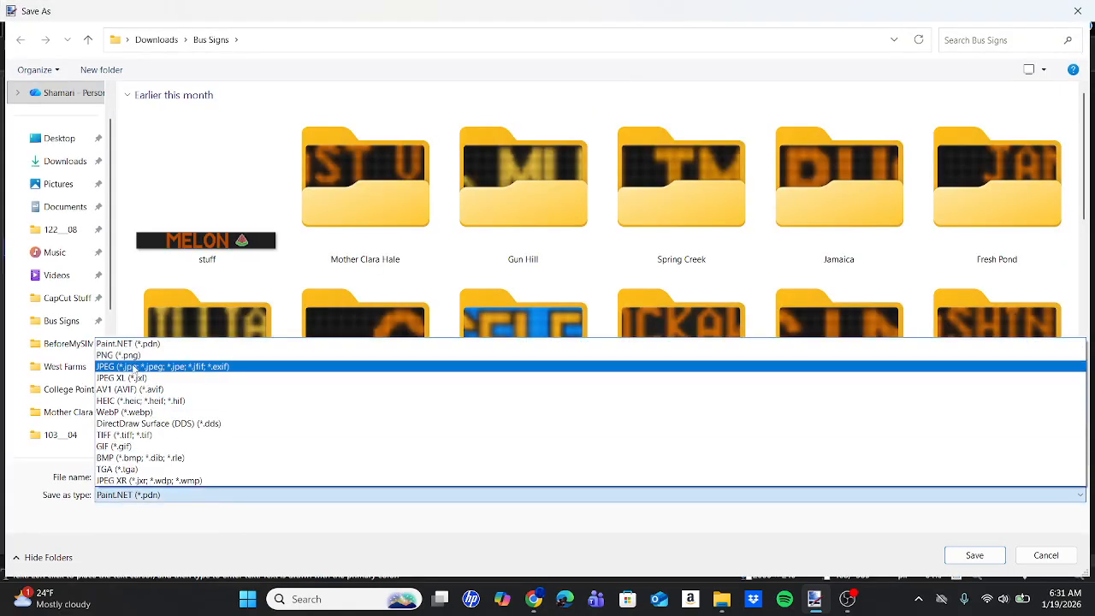
pyautogui.click(126, 357)
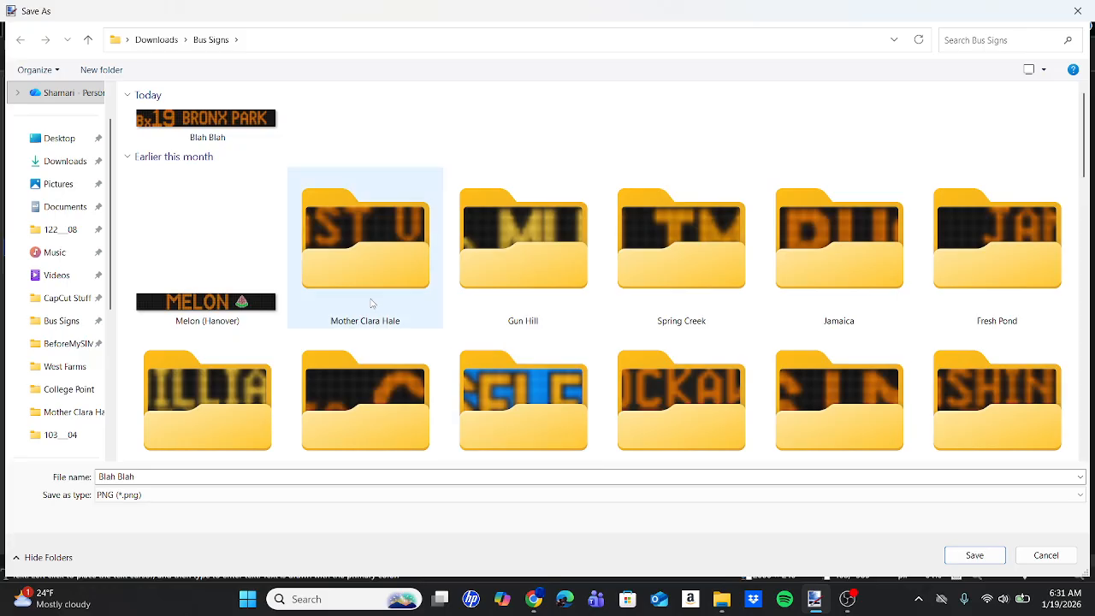
pyautogui.scroll(-3, 389, 286)
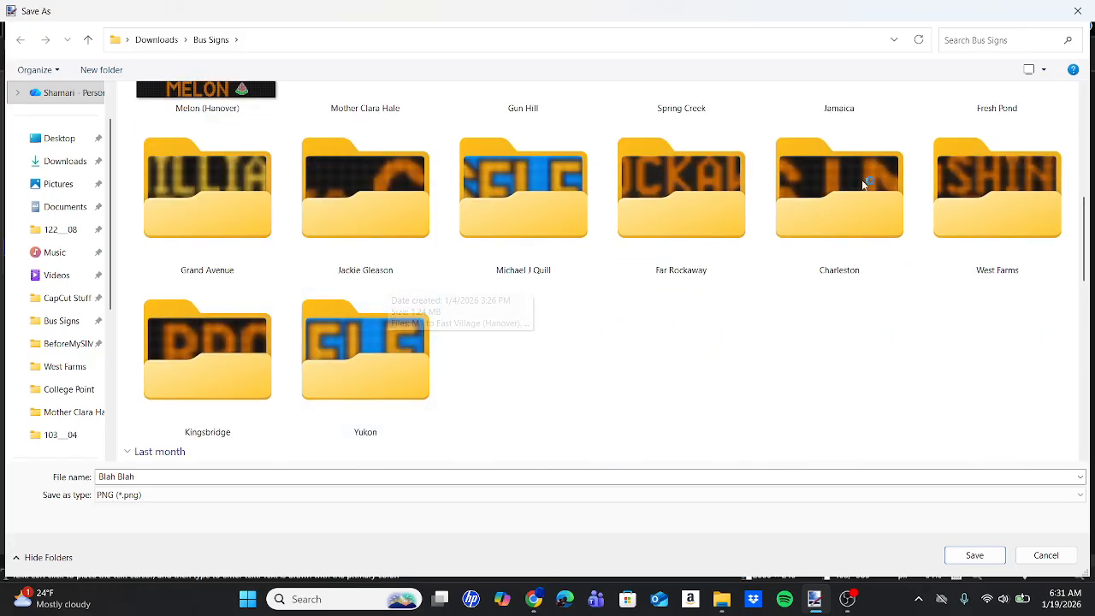
pyautogui.doubleClick(939, 186)
pyautogui.scroll(-5, 400, 341)
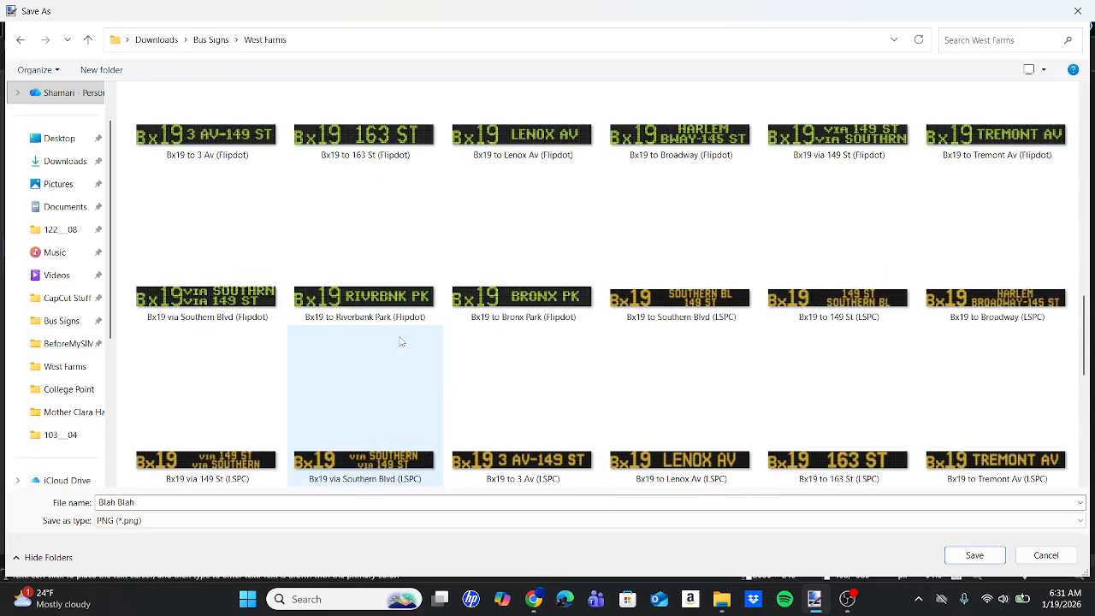
pyautogui.scroll(-3, 399, 341)
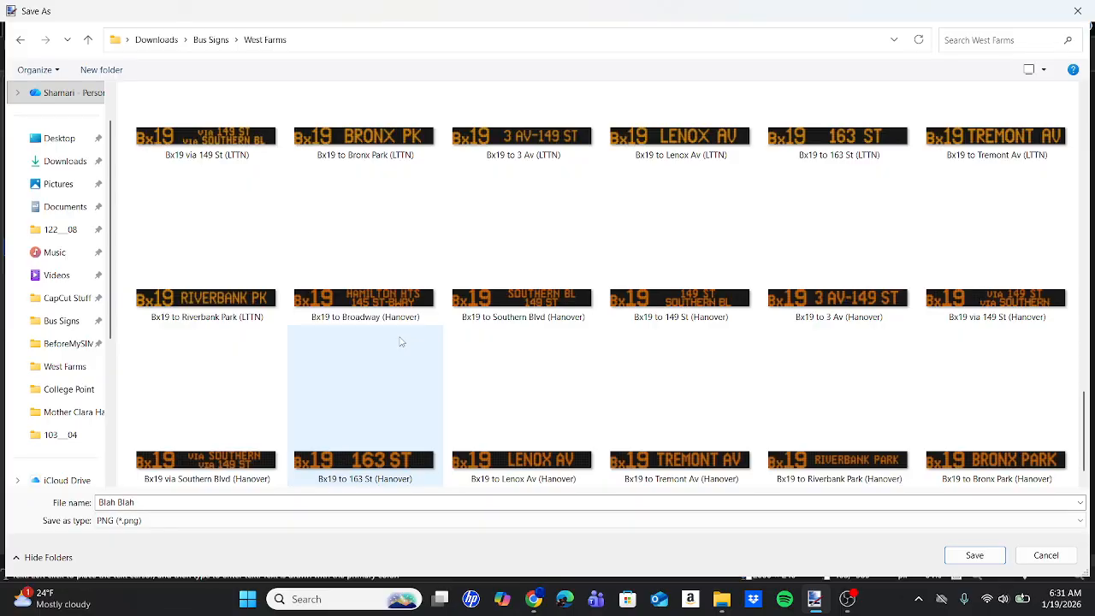
# Replace the existing Bx19 via 149 St (Hanover) file, keeping the default save configuration and flattening the image.
pyautogui.click(1001, 298)
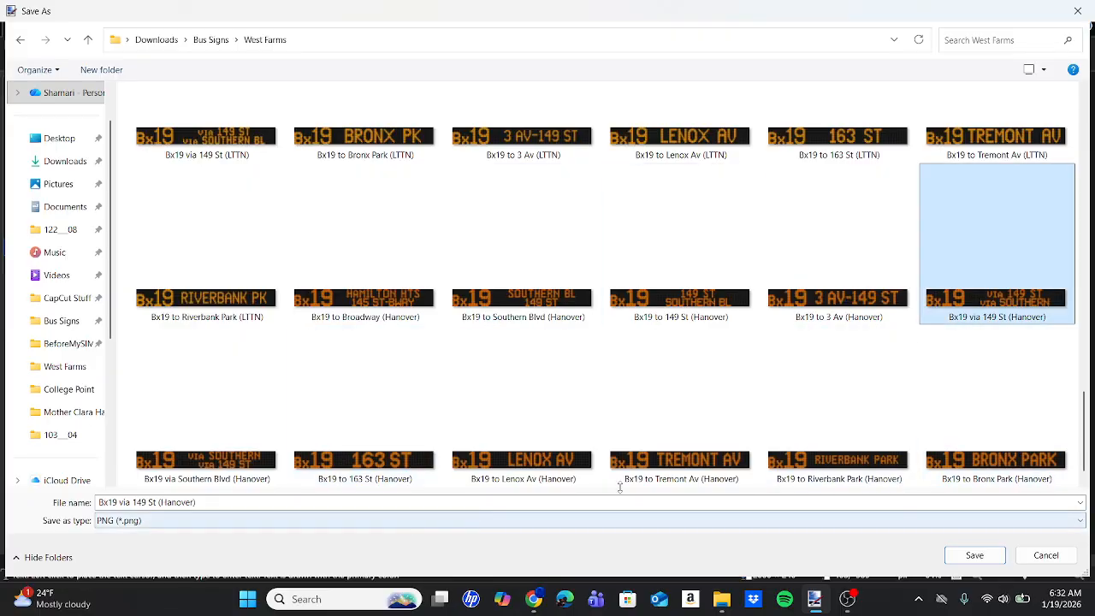
pyautogui.click(974, 555)
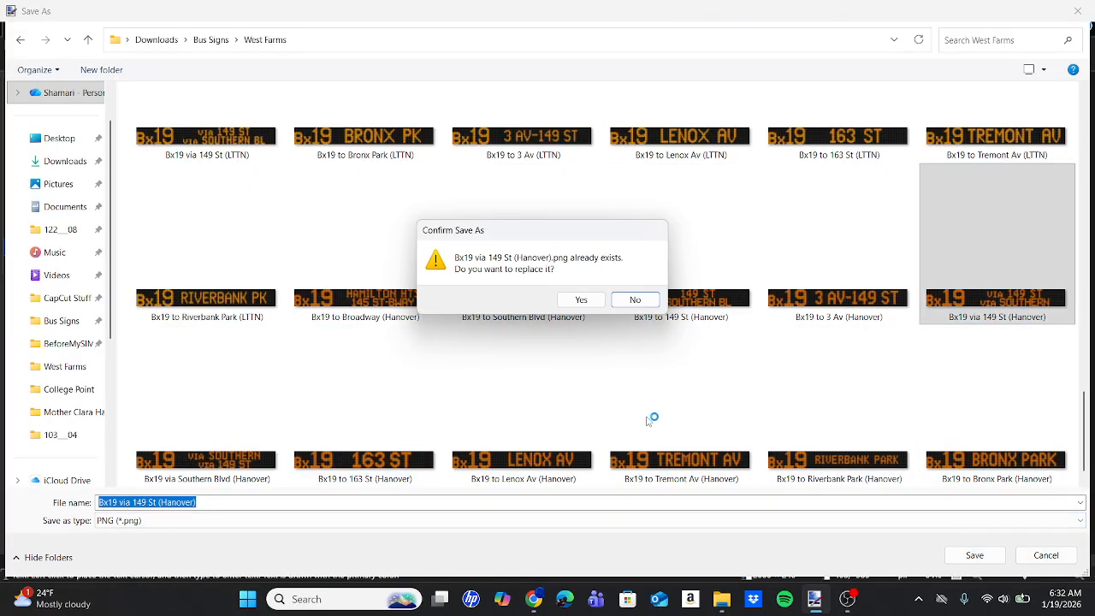
pyautogui.click(576, 299)
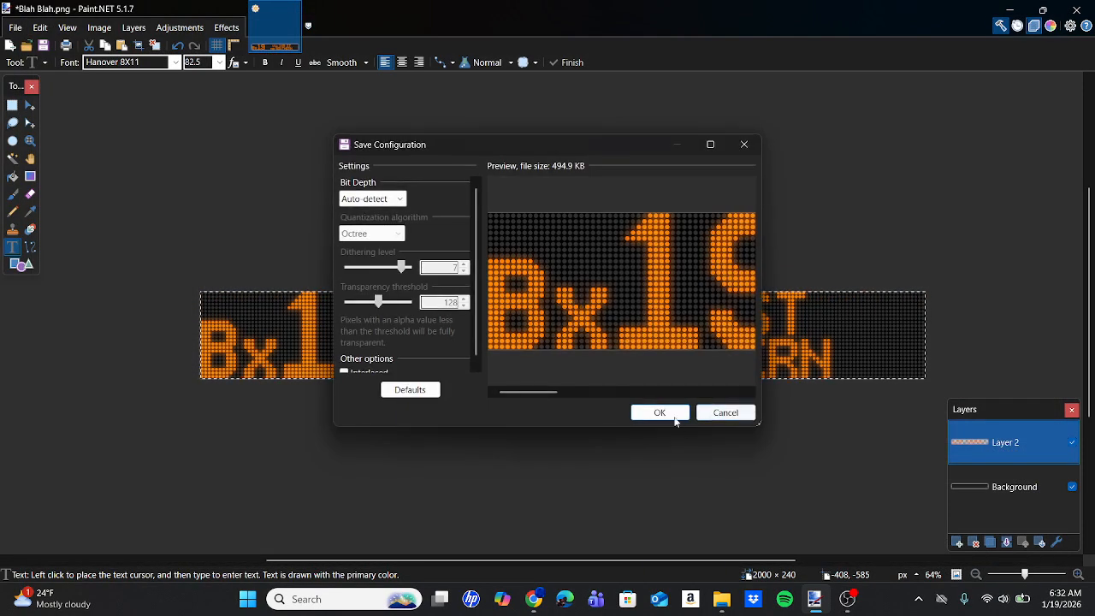
pyautogui.click(667, 413)
pyautogui.click(589, 347)
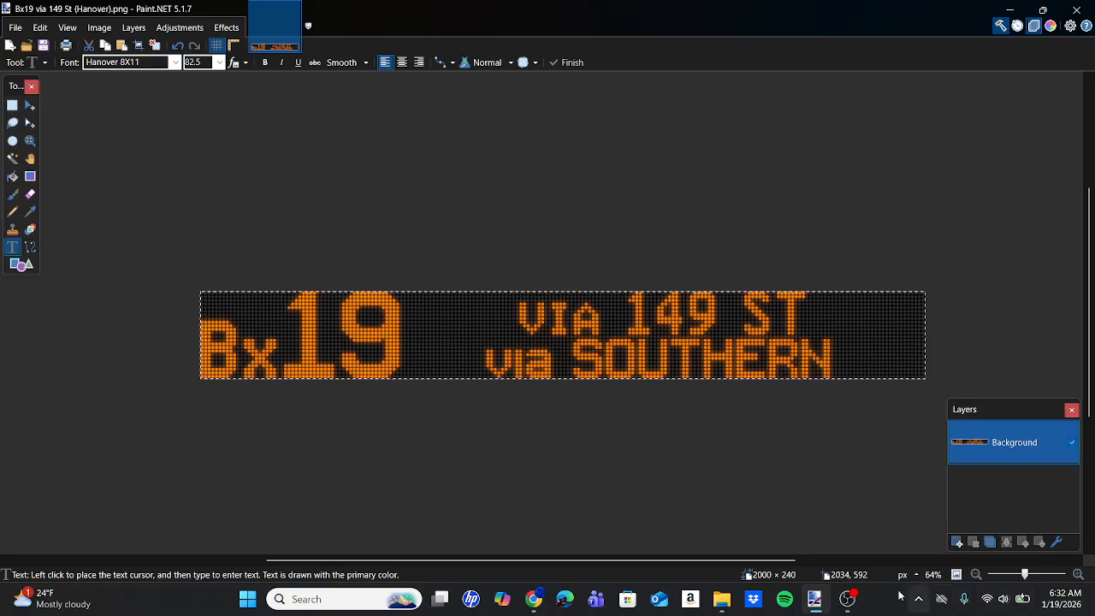
pyautogui.click(862, 594)
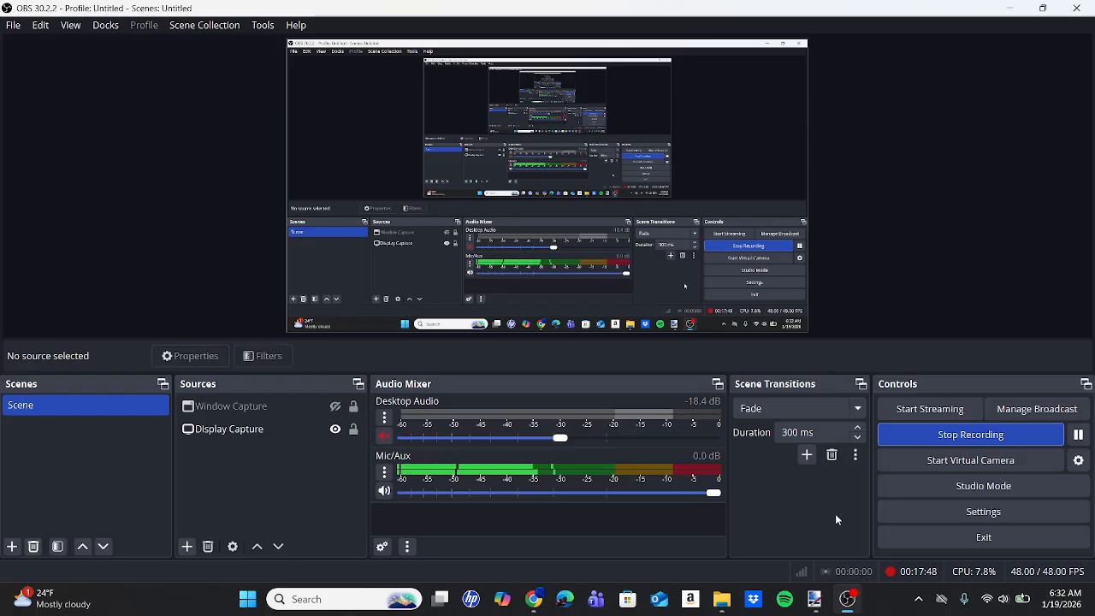
pyautogui.click(820, 604)
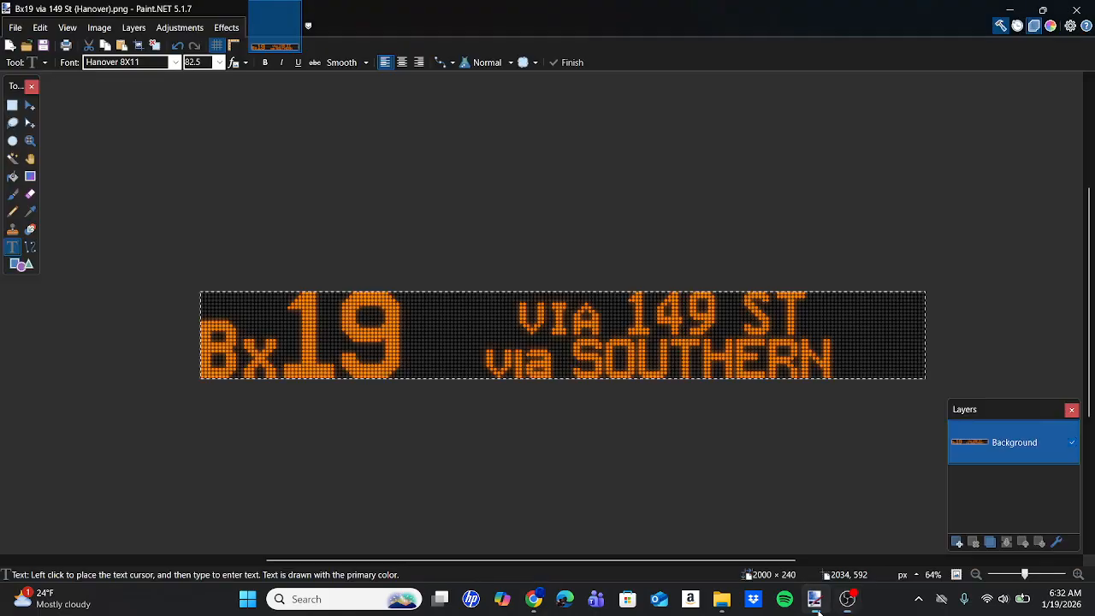
# Undo all of the sign's edits back to the blank white canvas.
pyautogui.click(180, 46)
pyautogui.click(179, 45)
pyautogui.click(181, 46)
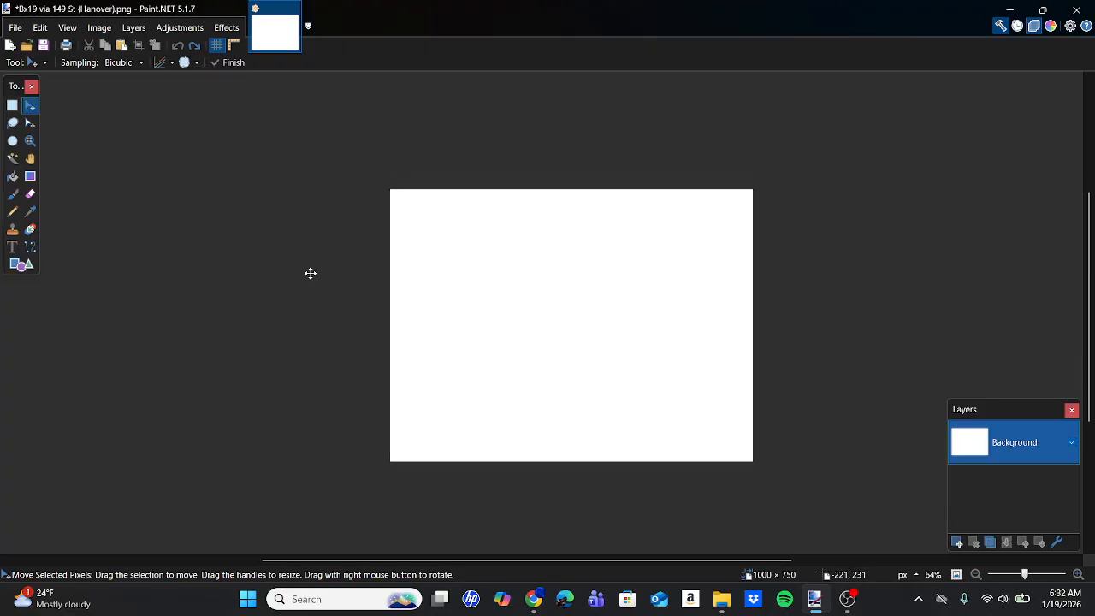
pyautogui.scroll(1, 311, 273)
pyautogui.hscroll(1, 311, 273)
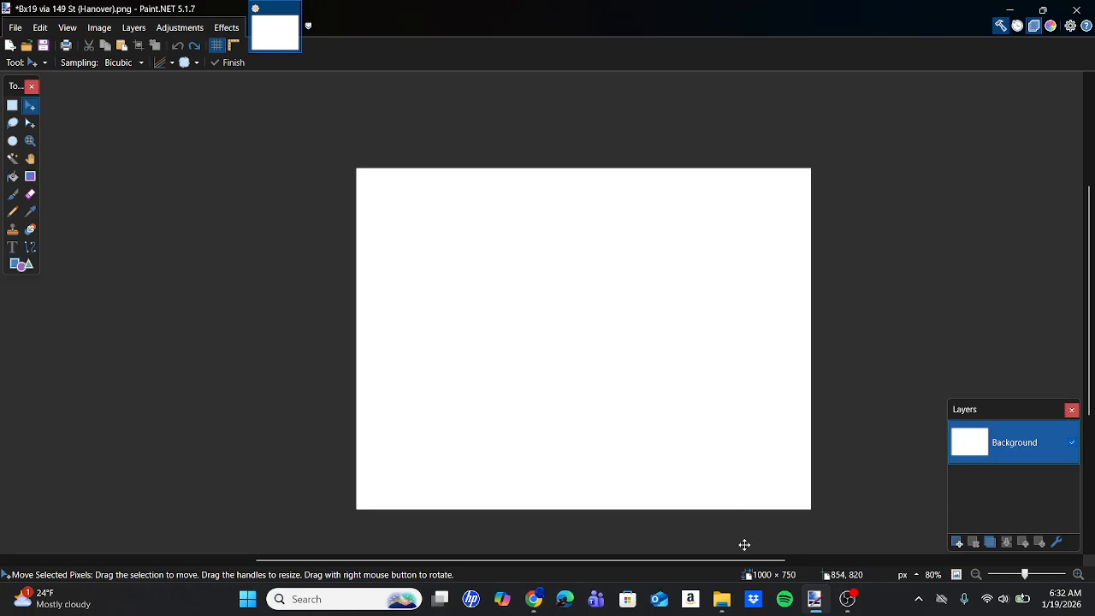
# Switch to File Explorer and copy the blank 128x15 sign image from the Bus Signs folder.
pyautogui.click(729, 608)
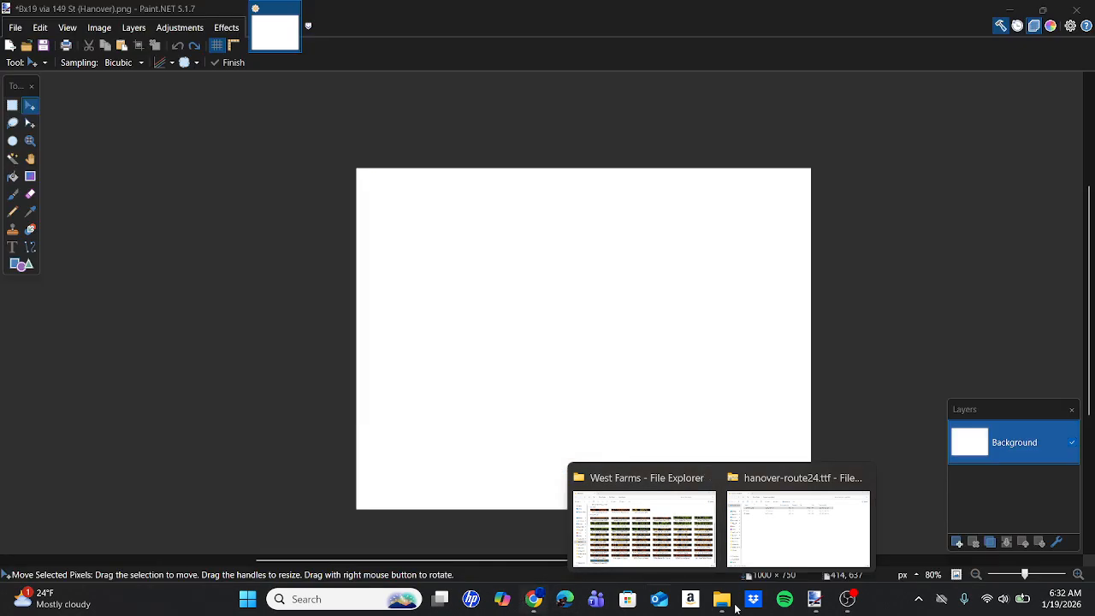
pyautogui.click(720, 599)
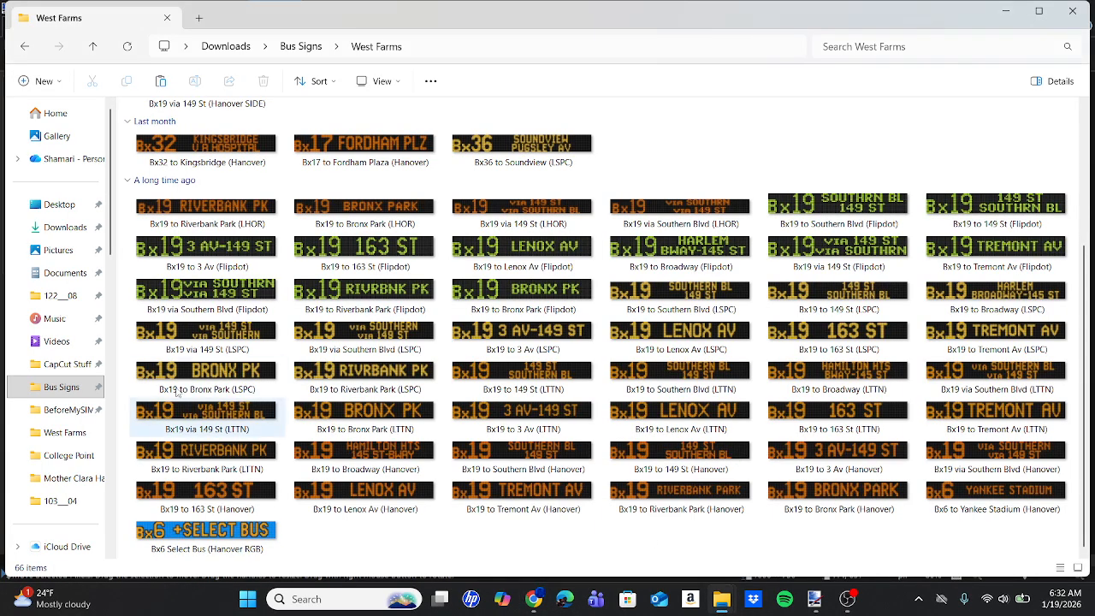
pyautogui.click(61, 387)
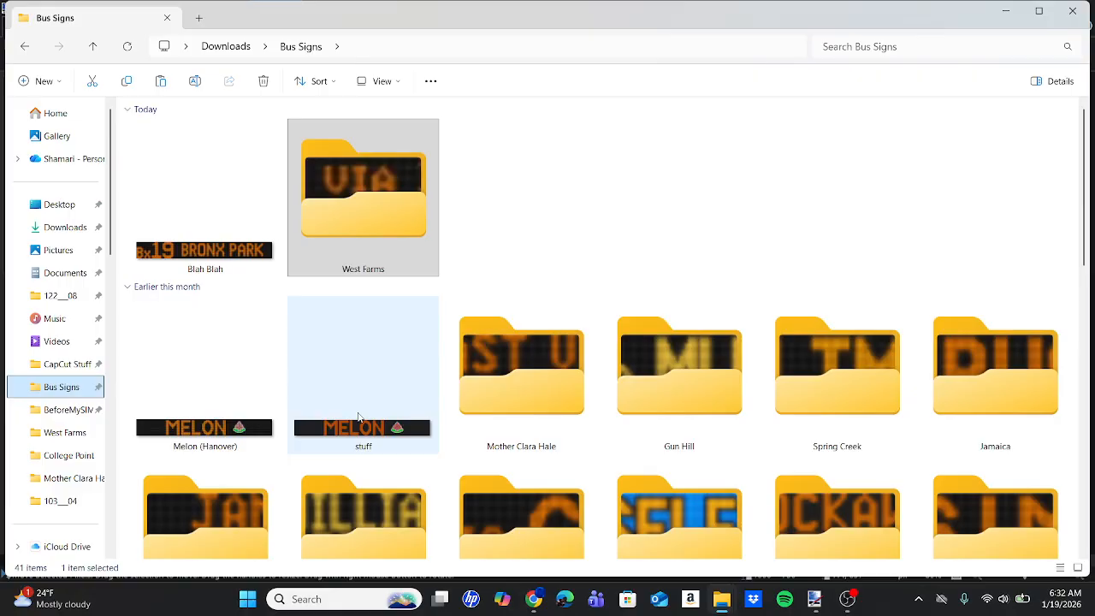
pyautogui.scroll(-10, 359, 417)
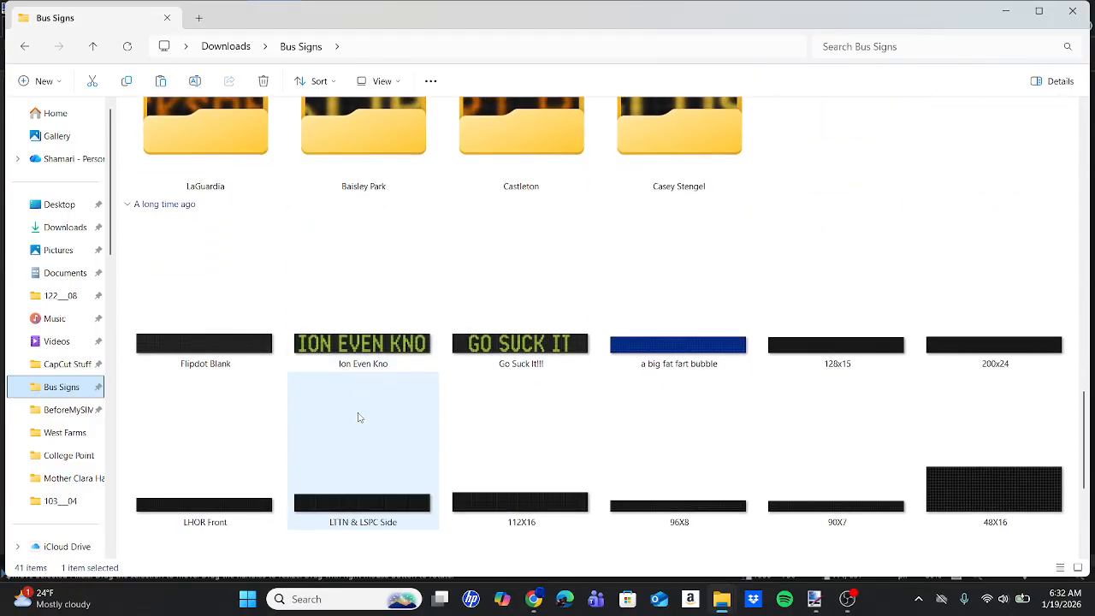
pyautogui.scroll(-1, 360, 417)
pyautogui.click(840, 322)
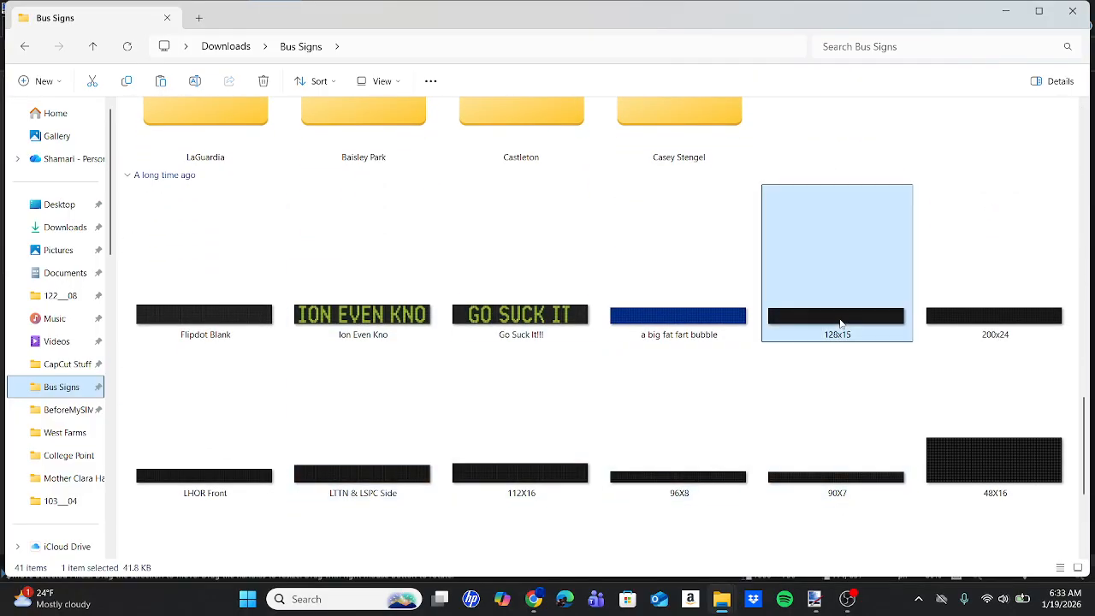
# Switch back to Paint.NET and resize the blank image to 1280 pixels wide by 150 pixels high.
pyautogui.click(815, 599)
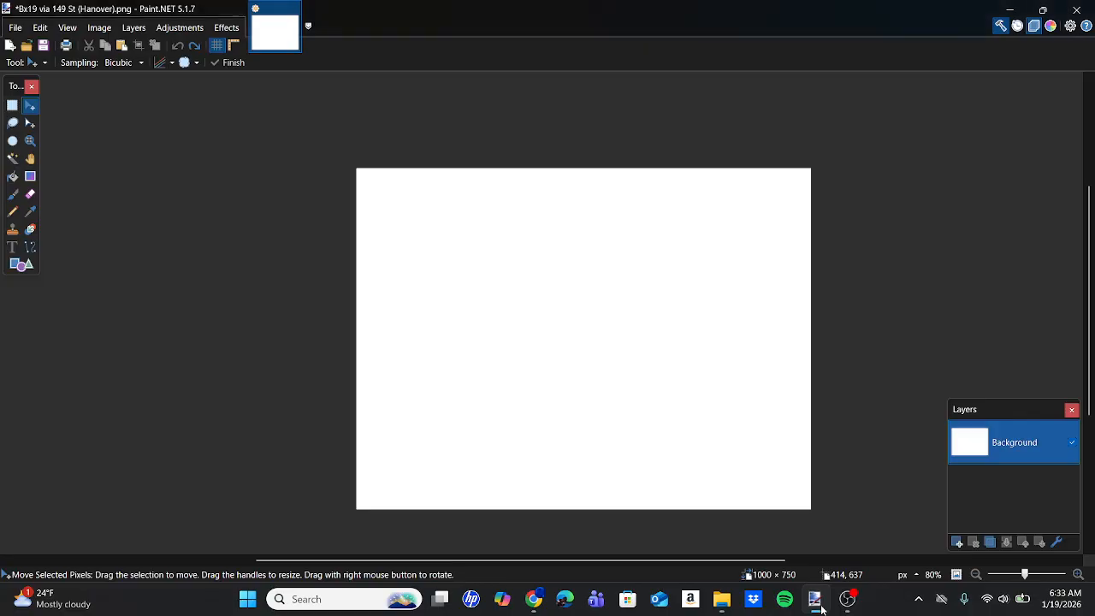
pyautogui.click(110, 28)
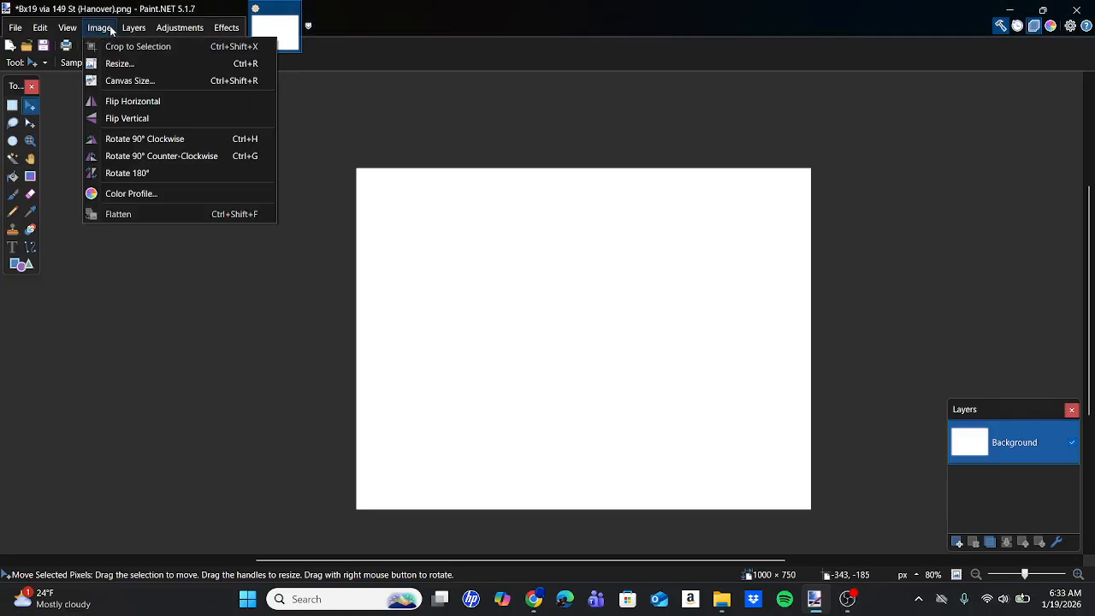
pyautogui.click(103, 27)
pyautogui.click(100, 28)
pyautogui.click(118, 63)
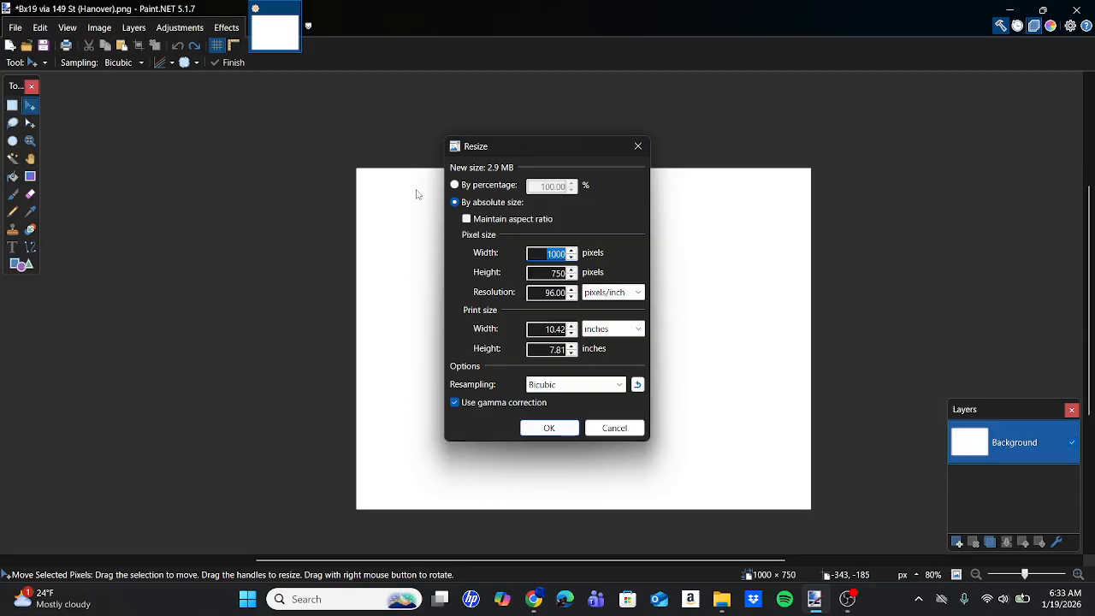
pyautogui.write('1280')
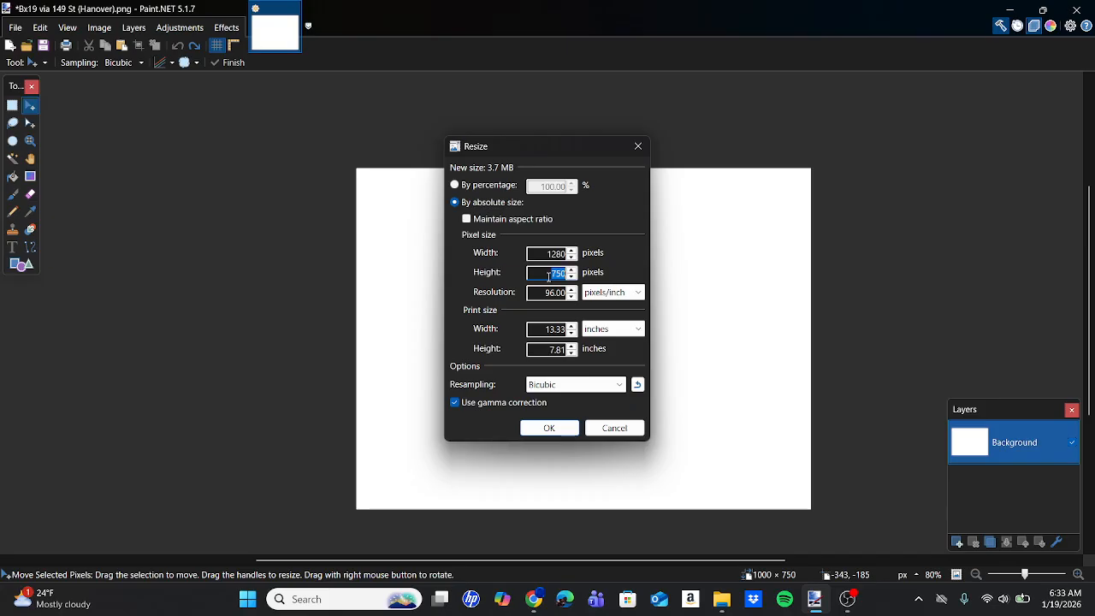
pyautogui.press('Return')
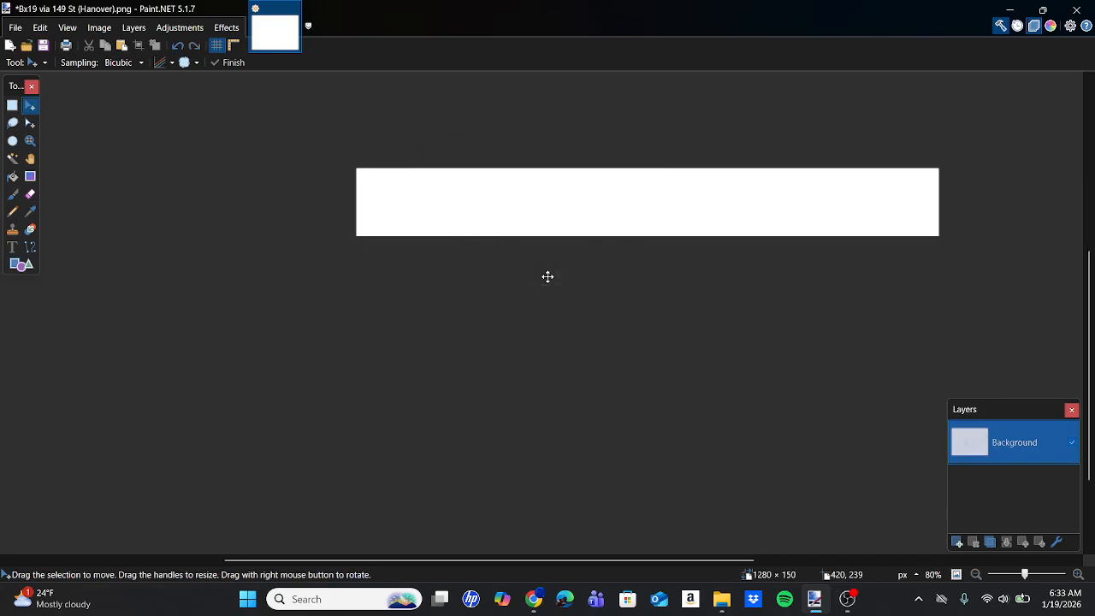
# Paste the copied 128x15 dot grid onto the canvas and add a new layer above it.
pyautogui.hotkey('ctrl', 'v')
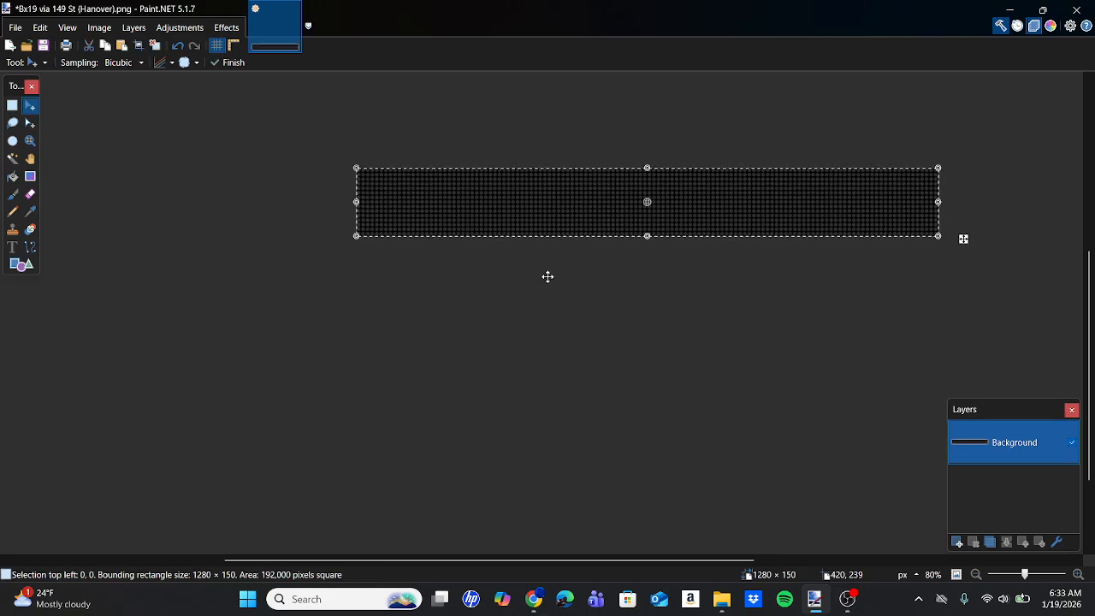
pyautogui.hscroll(2, 548, 276)
pyautogui.scroll(1, 548, 277)
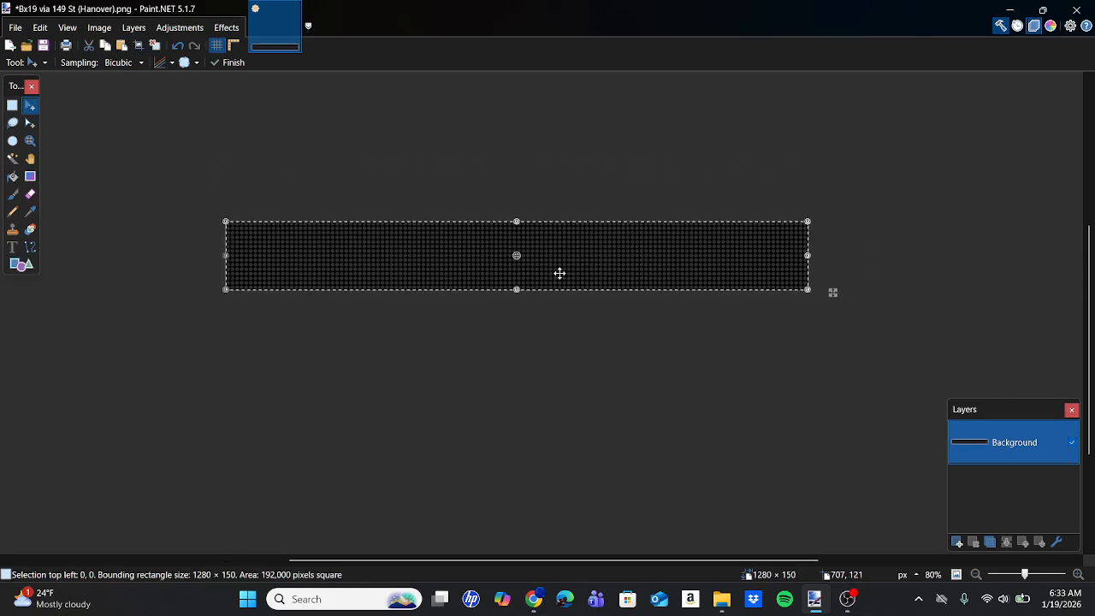
pyautogui.click(959, 543)
pyautogui.scroll(1, 426, 240)
pyautogui.keyDown('ctrl'); pyautogui.scroll(2, 425, 239); pyautogui.keyUp('ctrl')
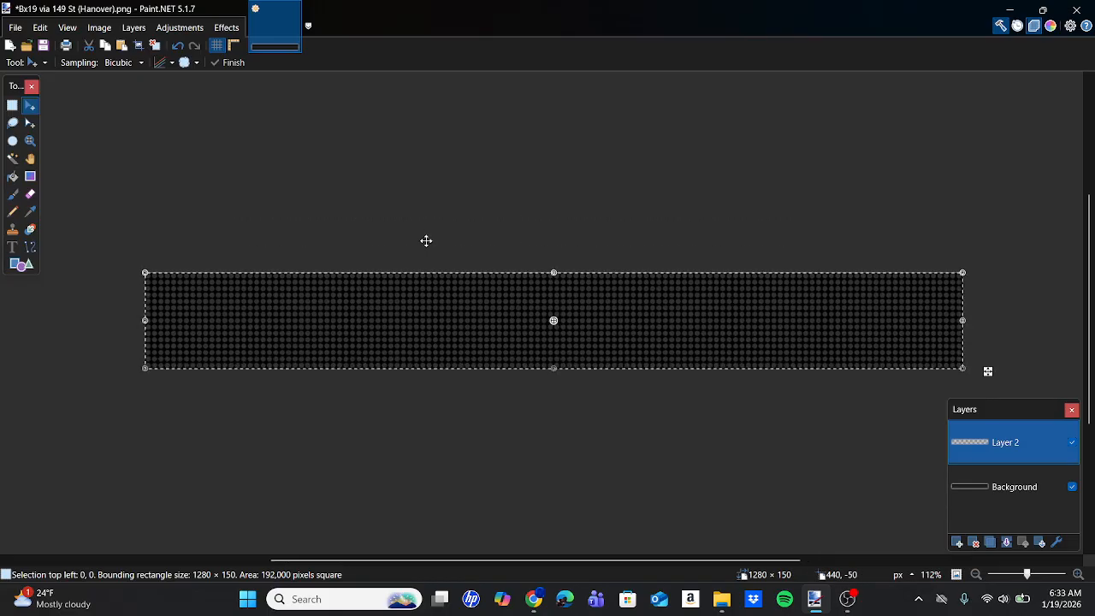
# Switch to Chrome and close the IMG_3722.JPG and IMG_3721.JPG reference photos.
pyautogui.click(534, 599)
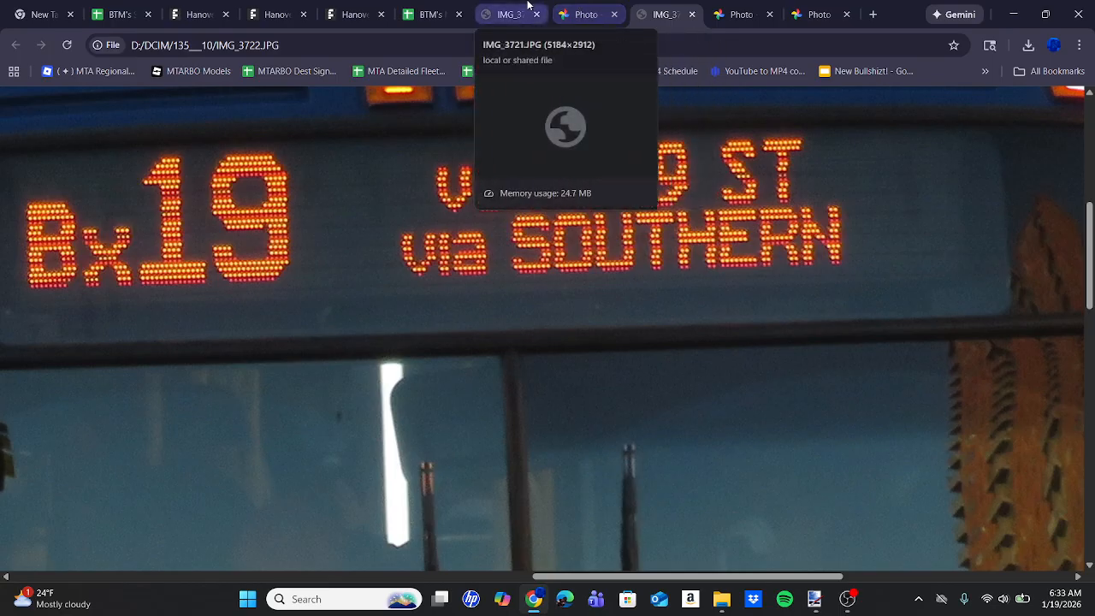
pyautogui.click(693, 14)
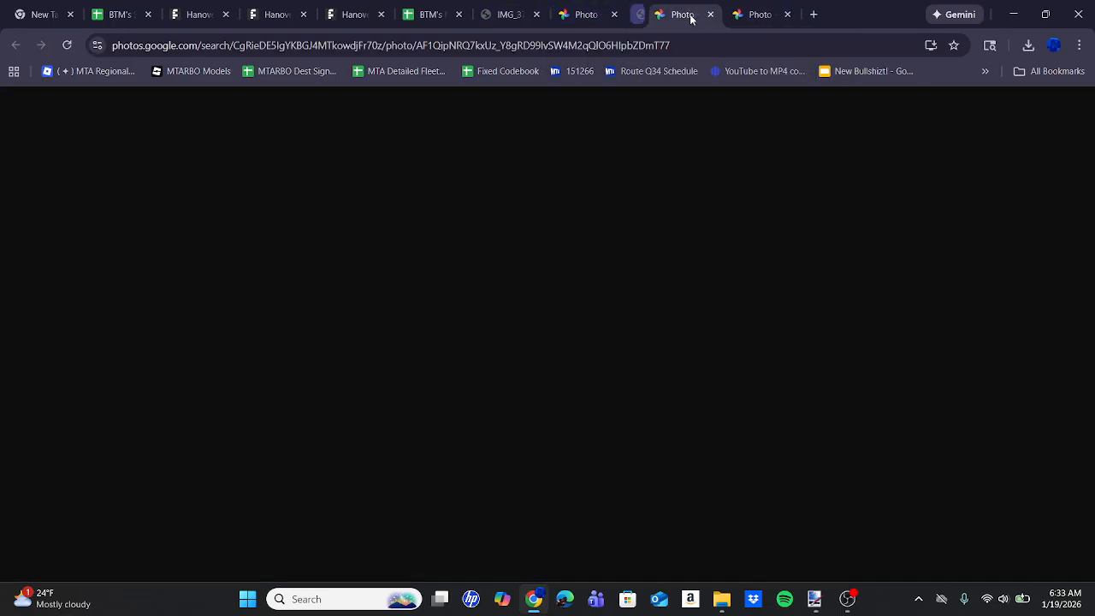
pyautogui.click(537, 15)
pyautogui.click(518, 15)
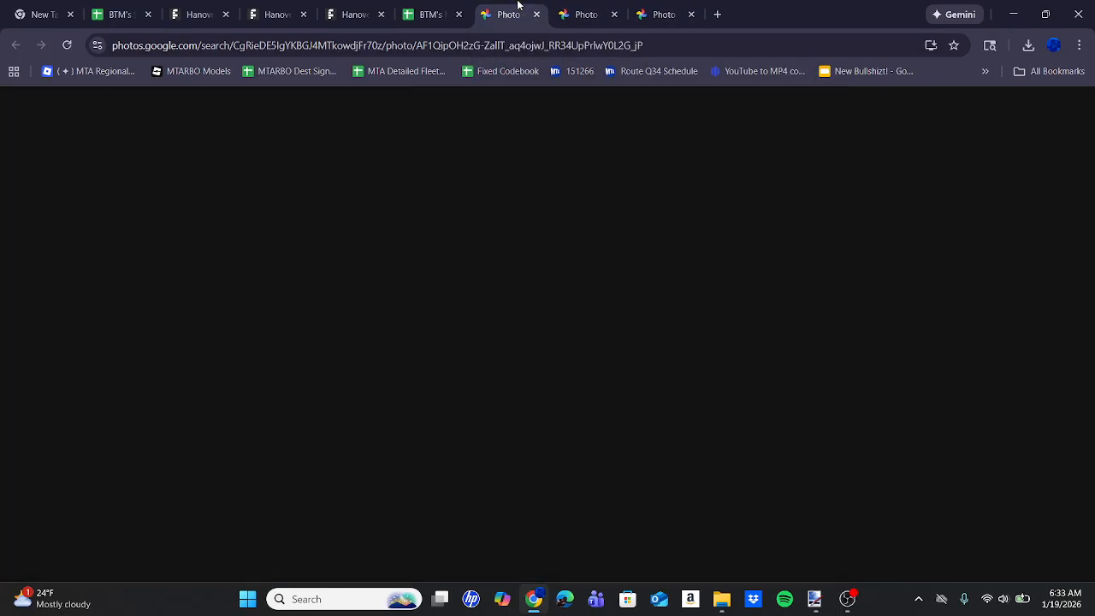
# Compare the Google Photos shots of the bus's side sign showing Bx19 via 149 ST and Bx19 BRONX PARK.
pyautogui.click(725, 5)
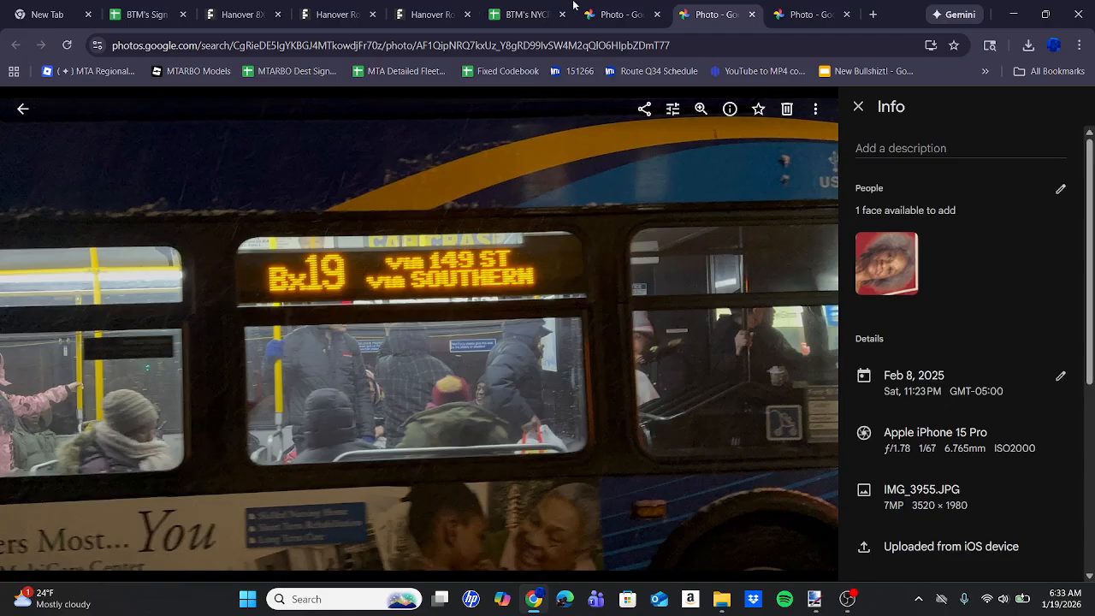
pyautogui.click(599, 5)
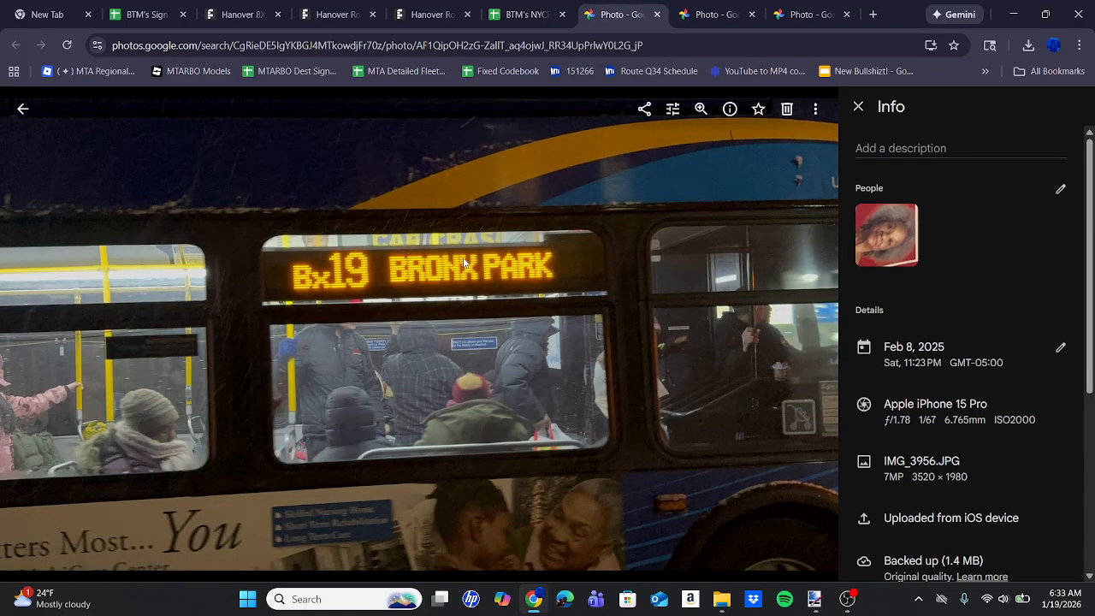
pyautogui.click(709, 14)
pyautogui.click(583, 5)
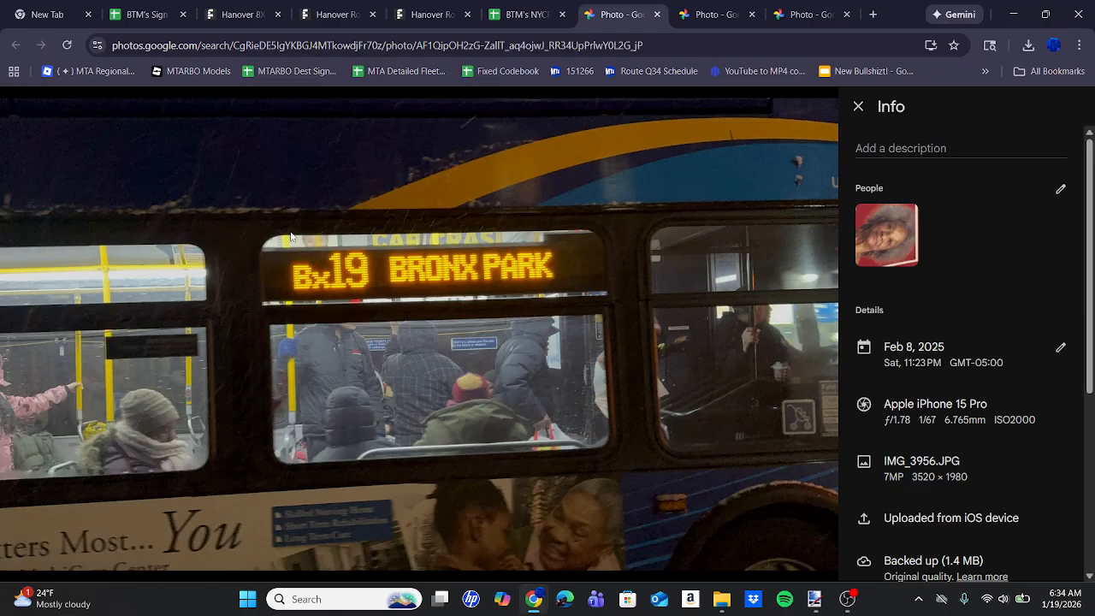
# Search the BTM's Sign Fonts spreadsheet for route15 and compare the Hanover Route15, Route15B and Route15C columns.
pyautogui.click(145, 14)
pyautogui.click(771, 363)
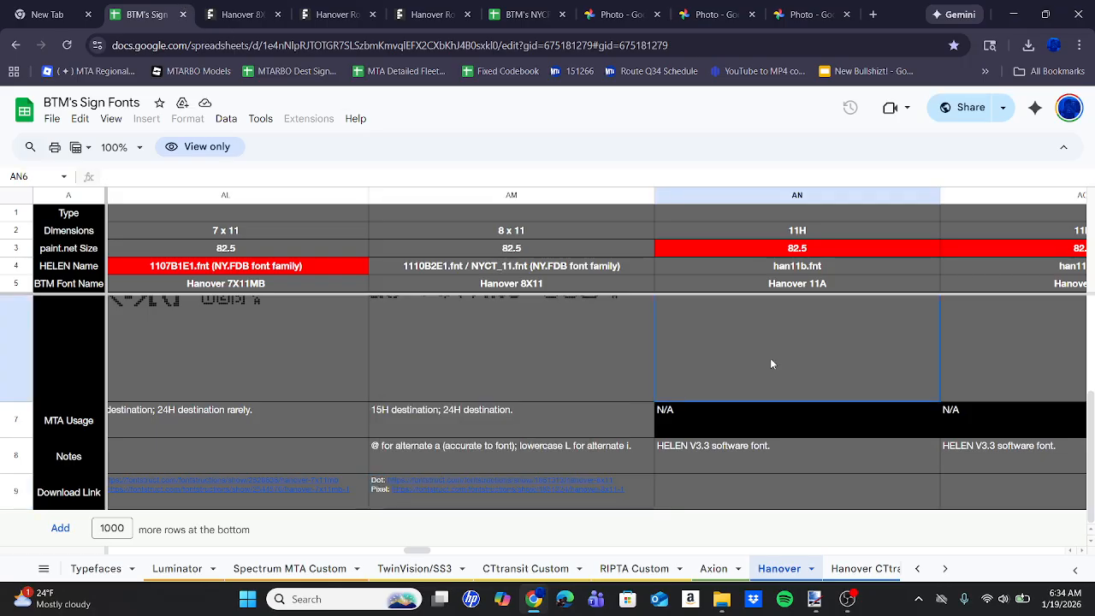
pyautogui.hotkey('ctrl', 'f')
pyautogui.write('ro')
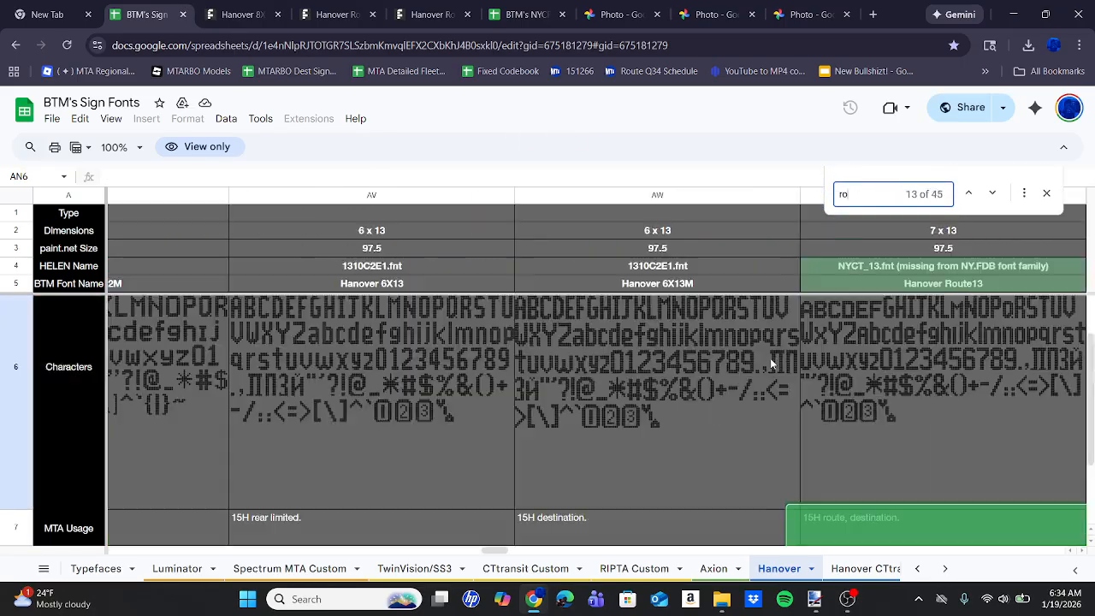
pyautogui.write('ute')
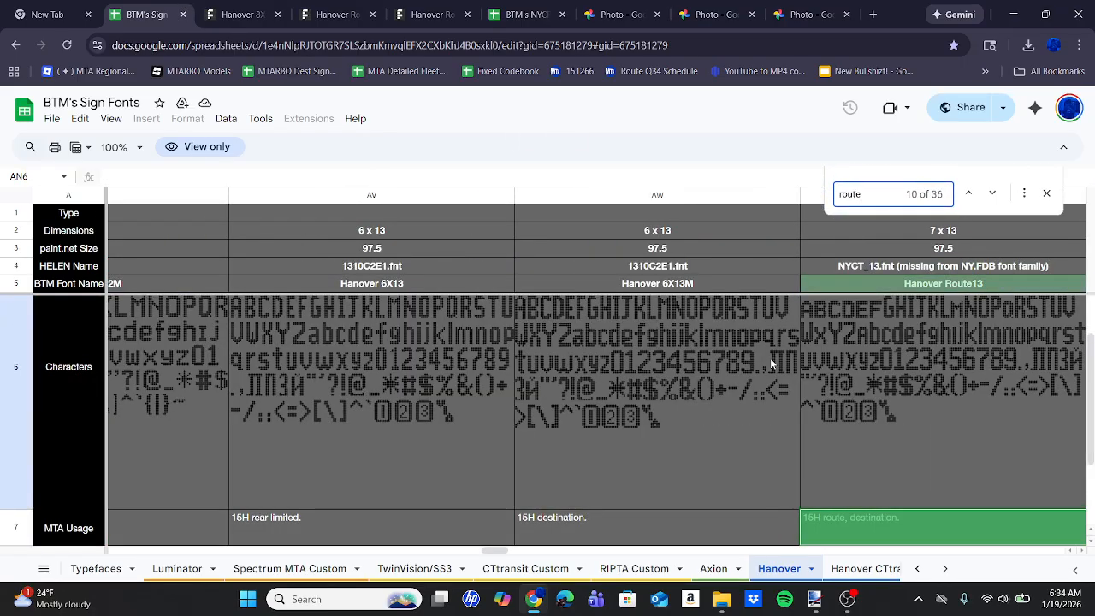
pyautogui.write('16')
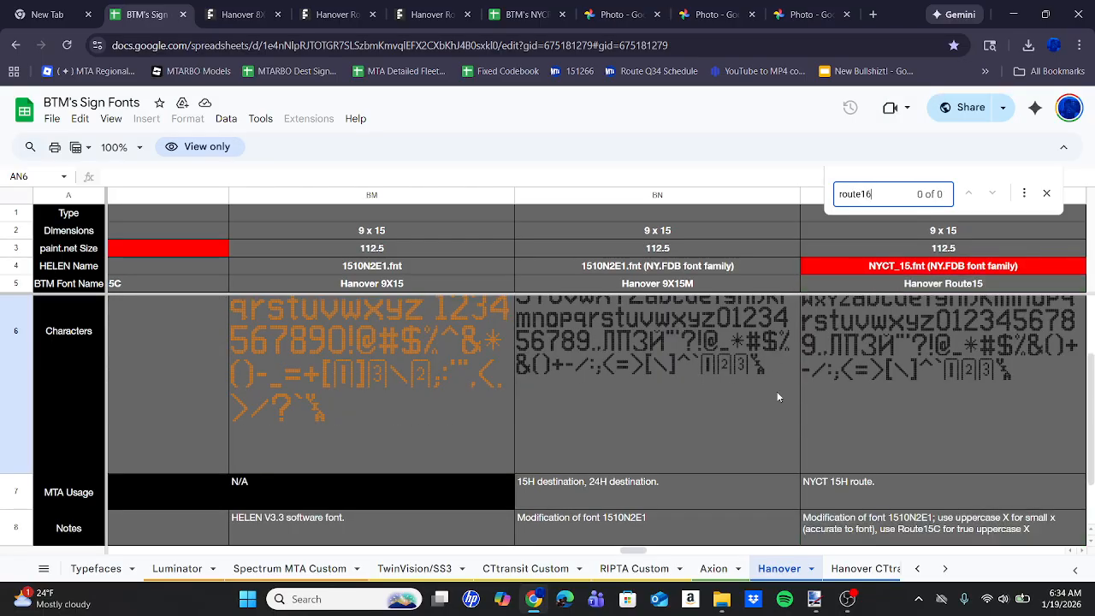
pyautogui.press('BackSpace')
pyautogui.write('5')
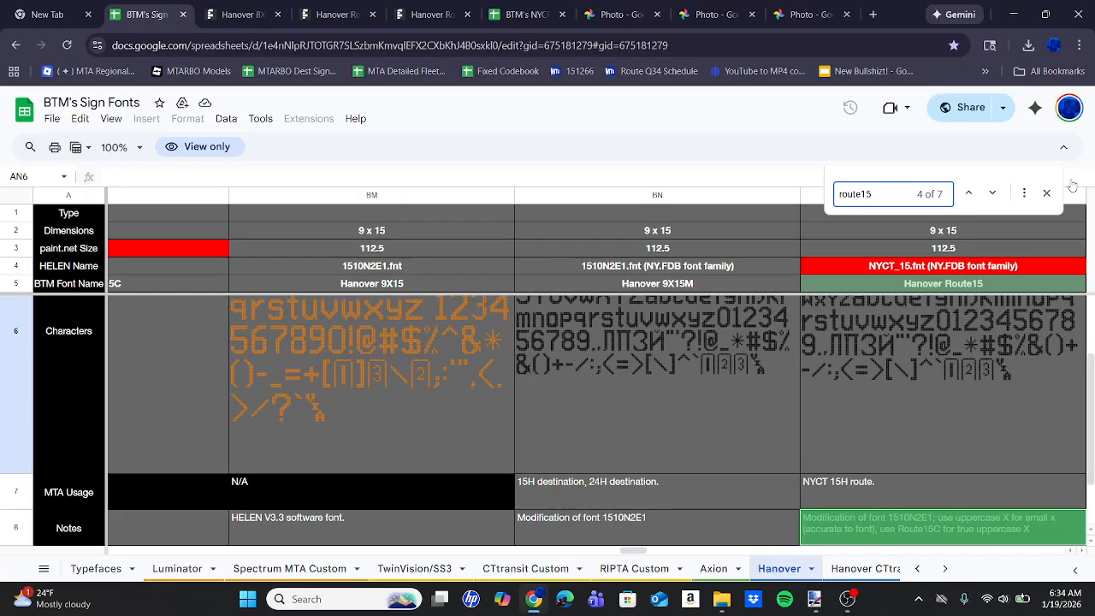
pyautogui.hscroll(3, 900, 356)
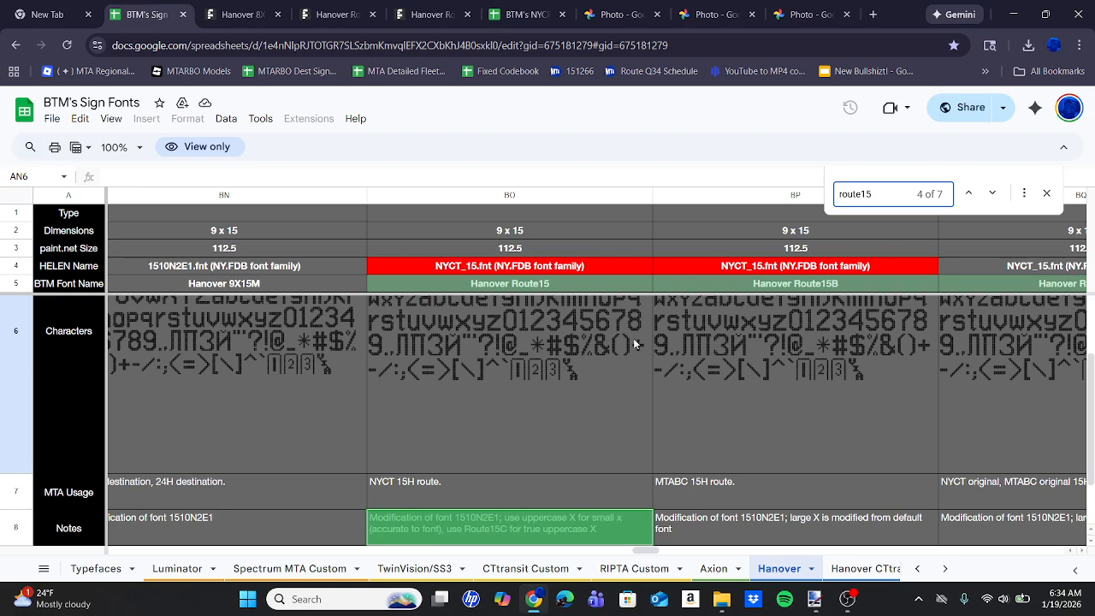
pyautogui.scroll(3, 576, 357)
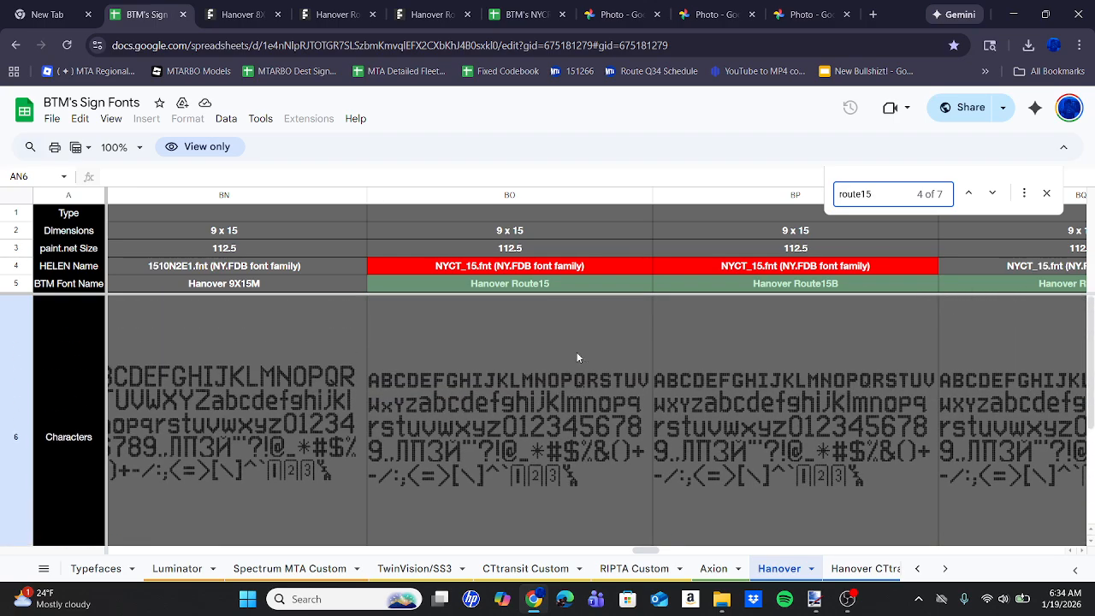
pyautogui.hscroll(4, 577, 358)
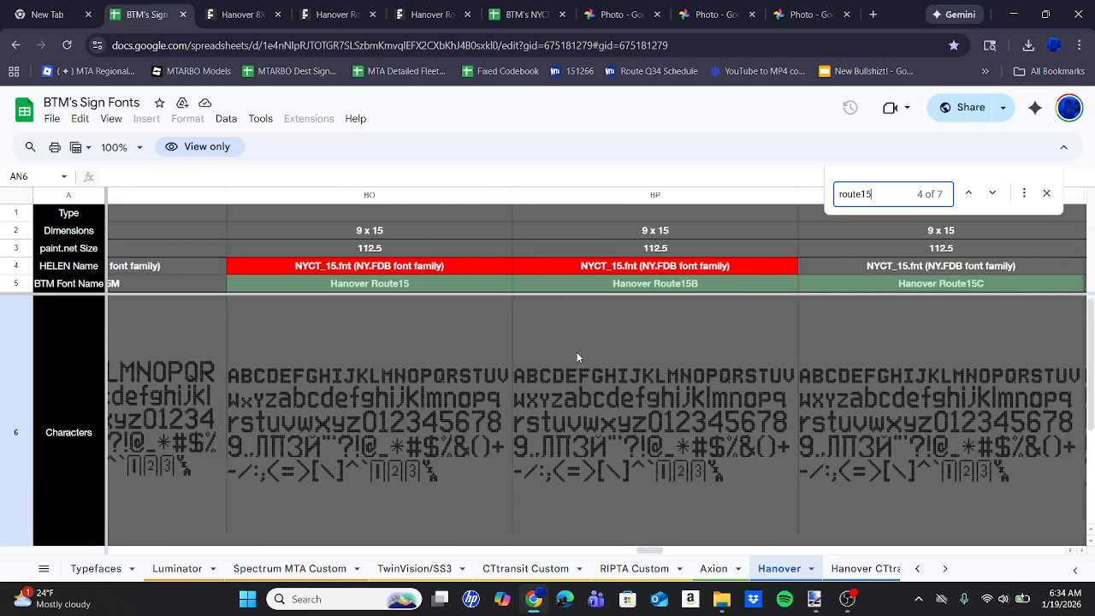
pyautogui.hscroll(3, 577, 357)
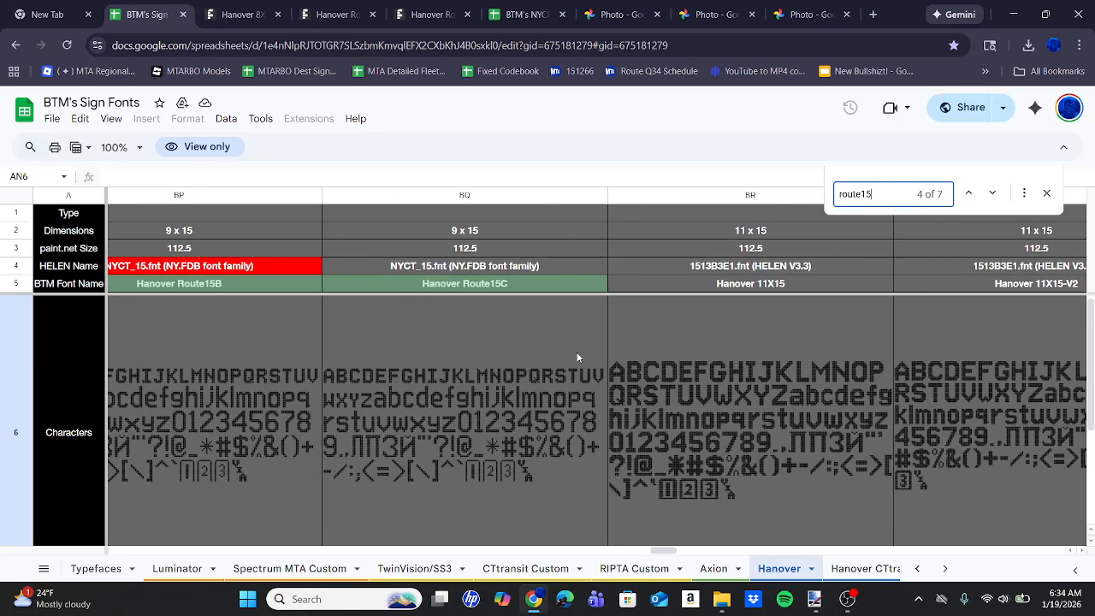
# Switch to Paint.NET and start a text entry on Layer 2 in the Hanover Route15 font.
pyautogui.click(812, 599)
pyautogui.click(12, 246)
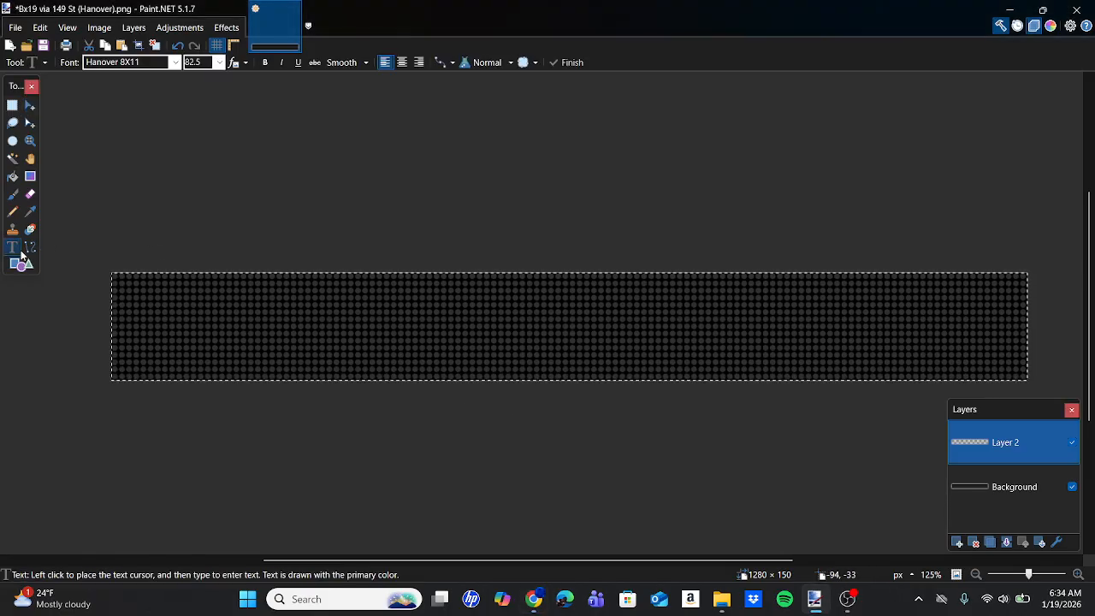
pyautogui.click(273, 318)
pyautogui.click(175, 61)
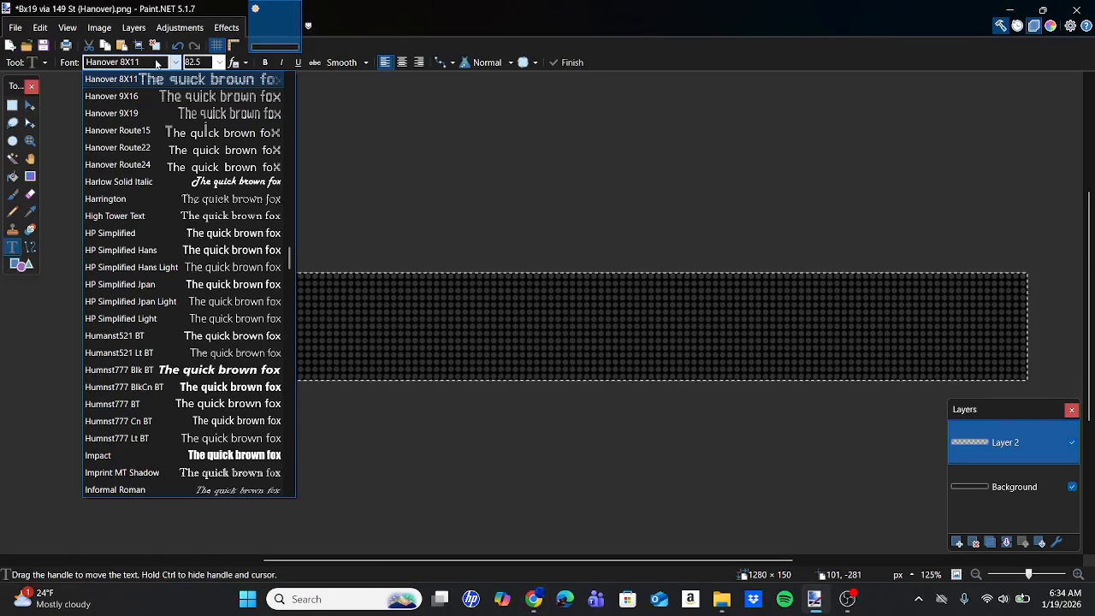
pyautogui.scroll(2, 185, 167)
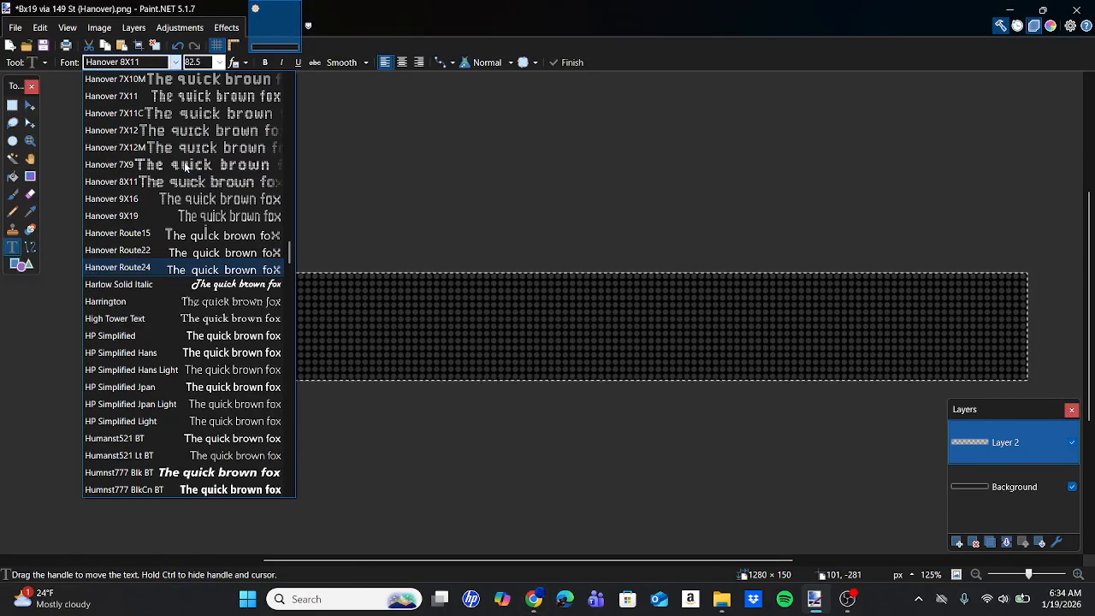
pyautogui.click(175, 232)
# Check the 15-high Hanover fonts in the Chrome spreadsheet, return to Paint.NET and enter Bx19 at font size 75.
pyautogui.click(534, 599)
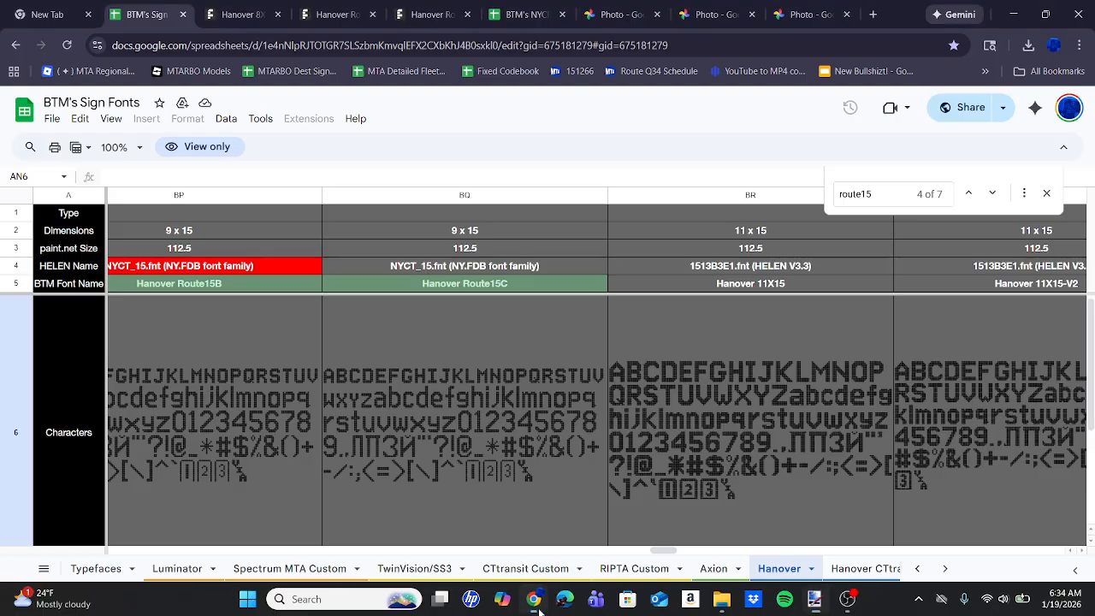
pyautogui.hscroll(-5, 373, 396)
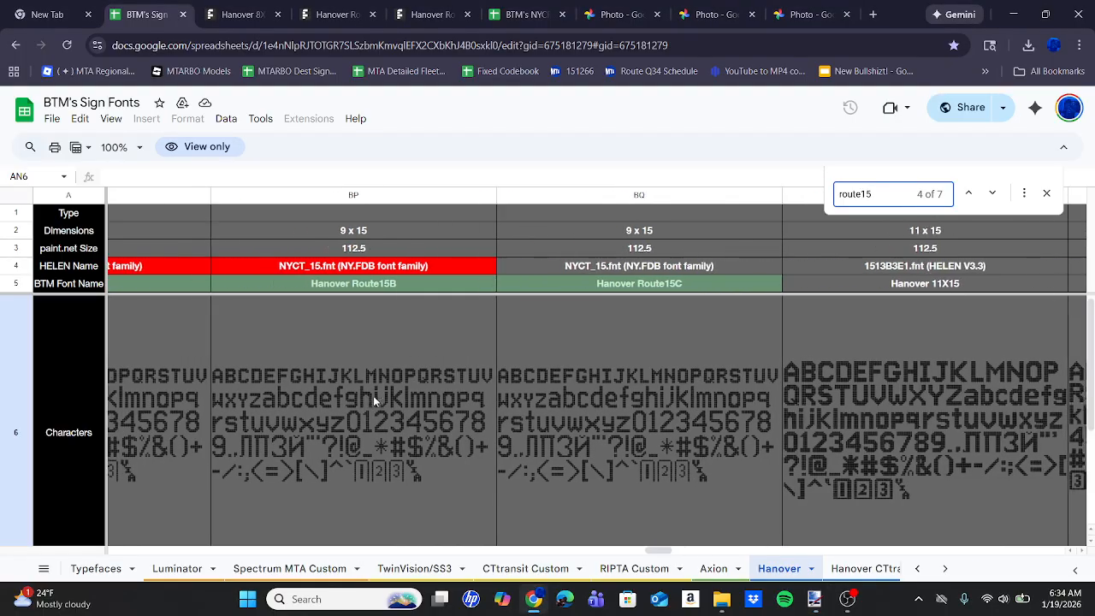
pyautogui.hscroll(-5, 373, 395)
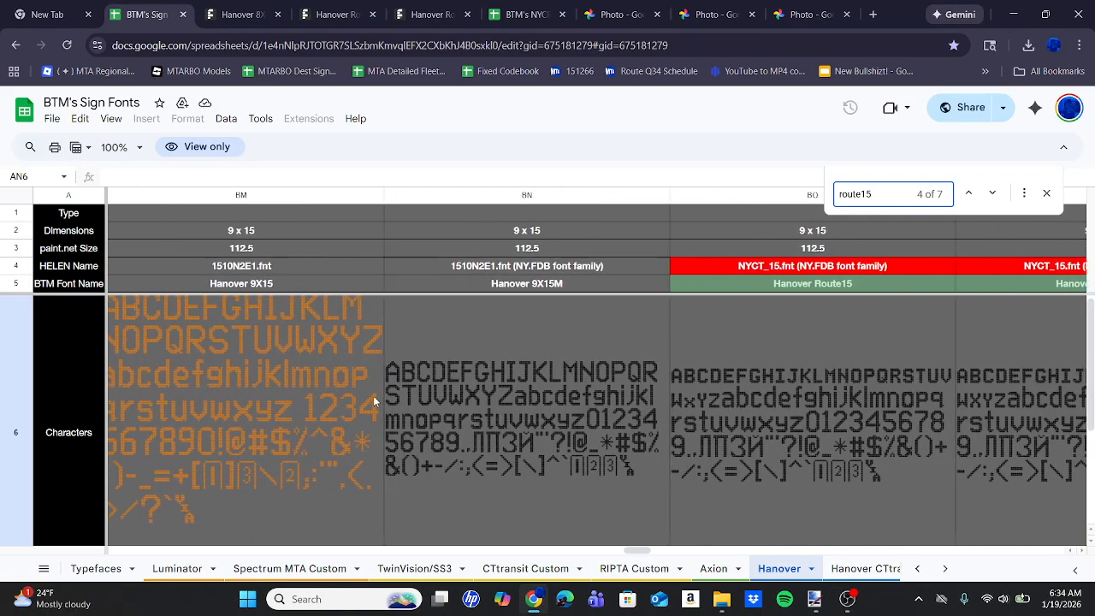
pyautogui.hscroll(5, 373, 396)
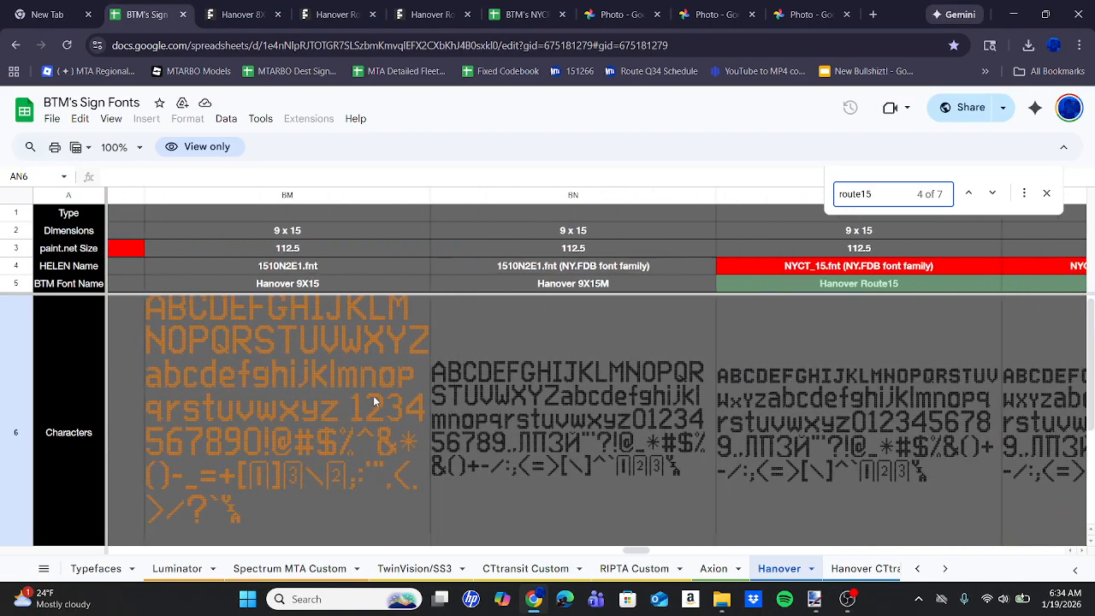
pyautogui.hscroll(5, 373, 395)
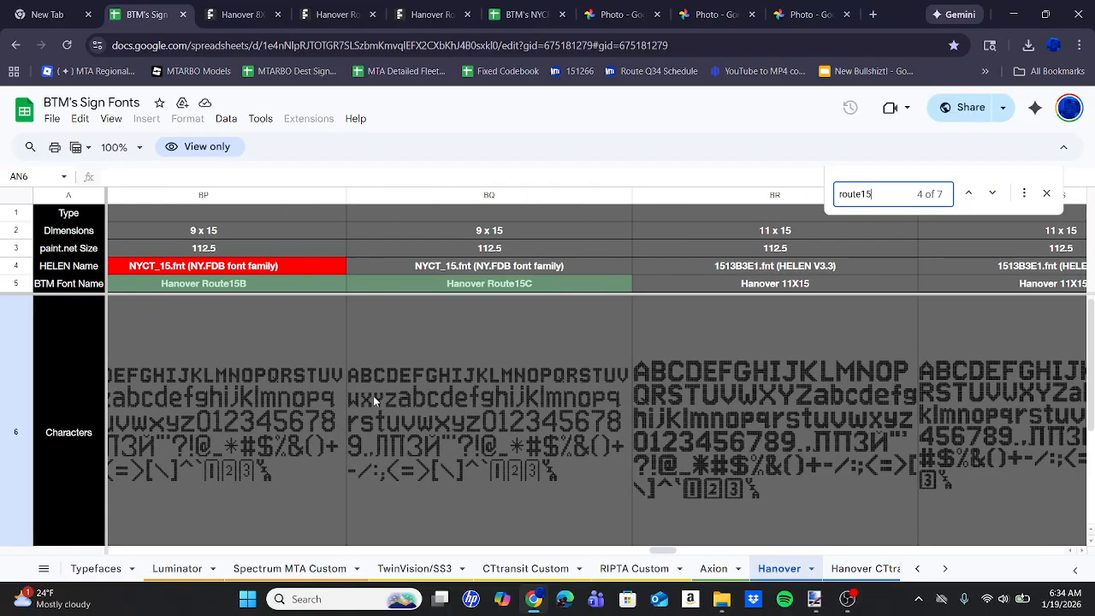
pyautogui.click(813, 606)
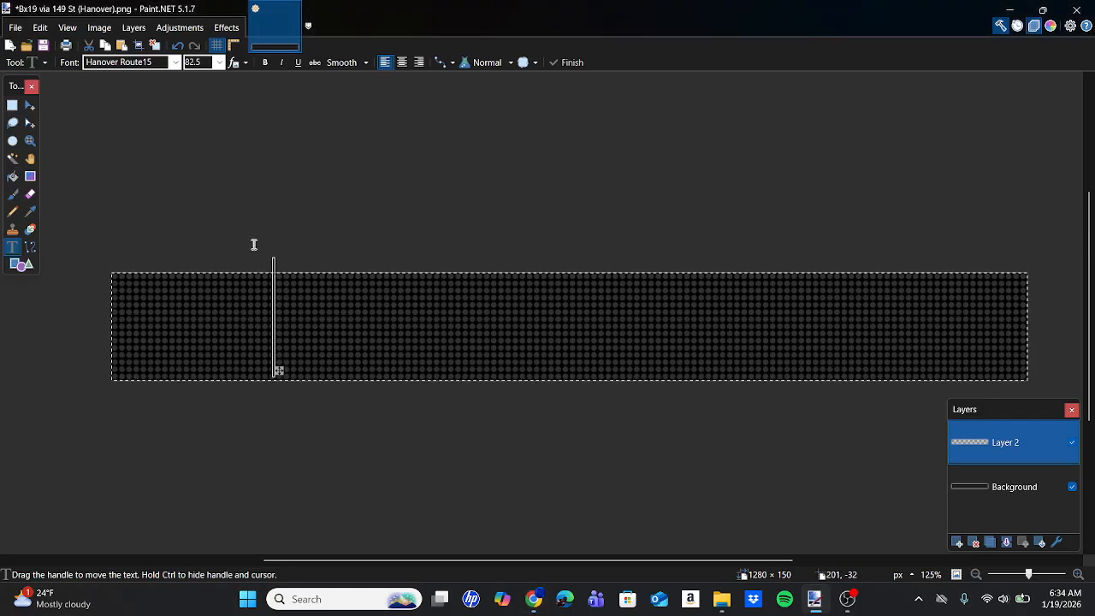
pyautogui.click(201, 67)
pyautogui.write('Bx19')
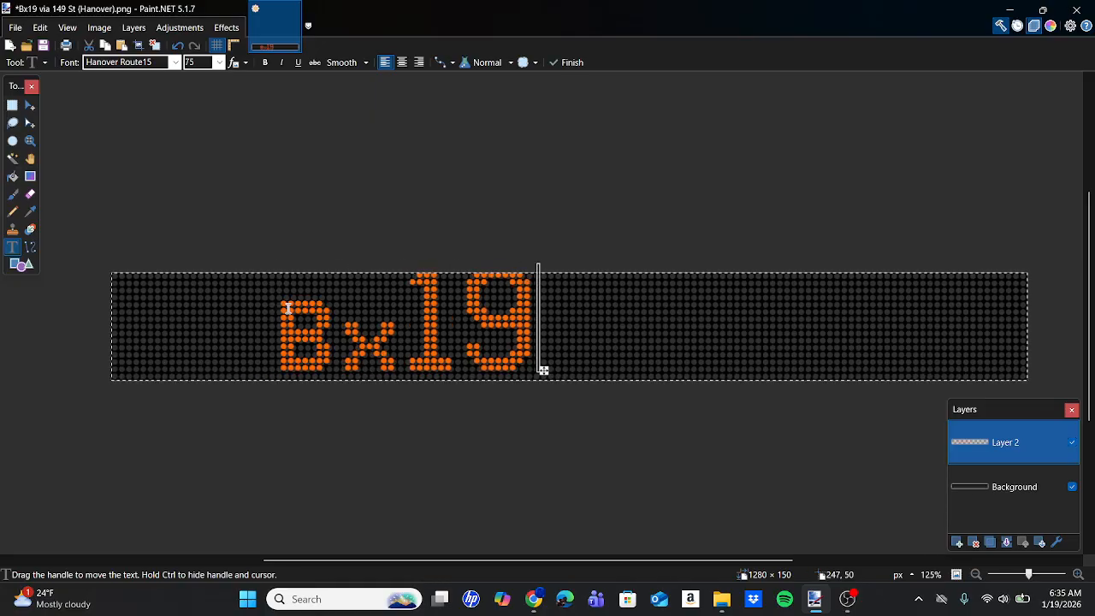
# Switch to Chrome, view the Bx19 BRONX PARK side sign photo and review the 15-high Hanover fonts' characters, usage and notes in the font spreadsheet.
pyautogui.click(534, 599)
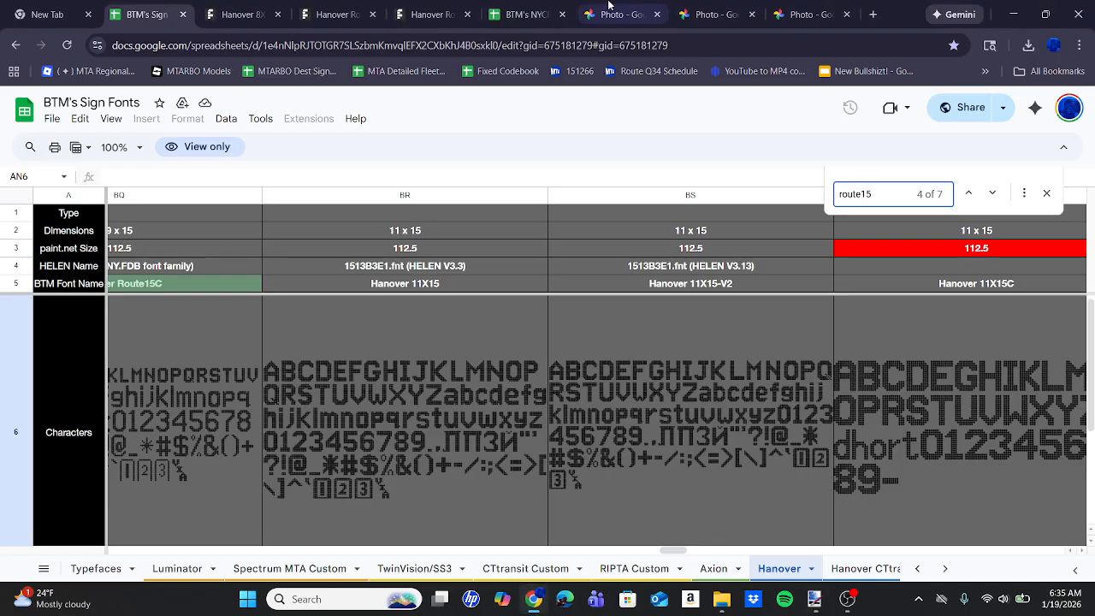
pyautogui.click(629, 7)
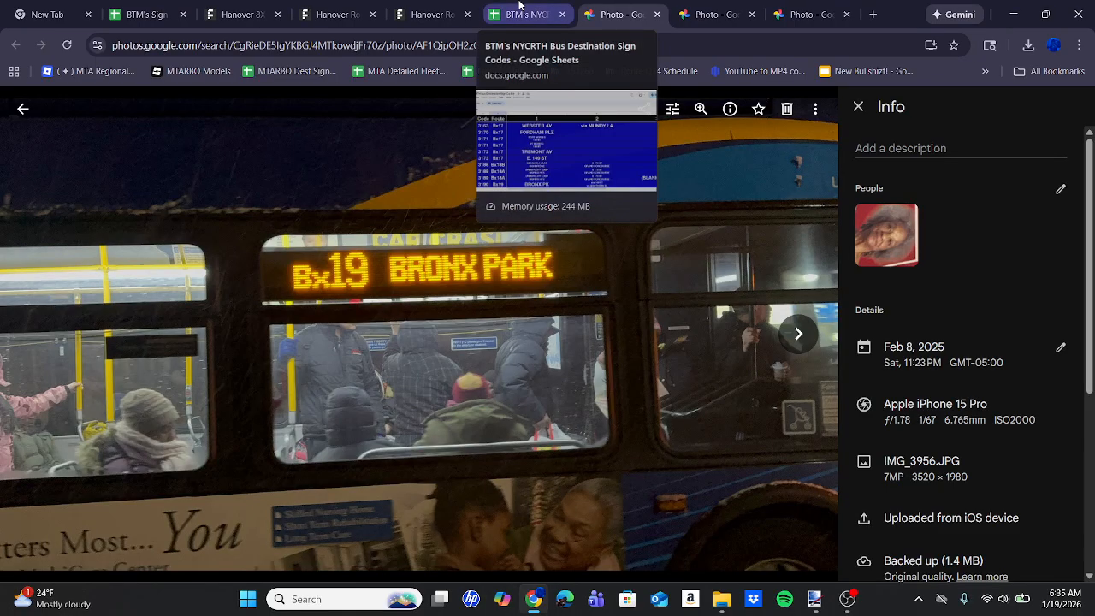
pyautogui.click(519, 5)
pyautogui.click(170, 5)
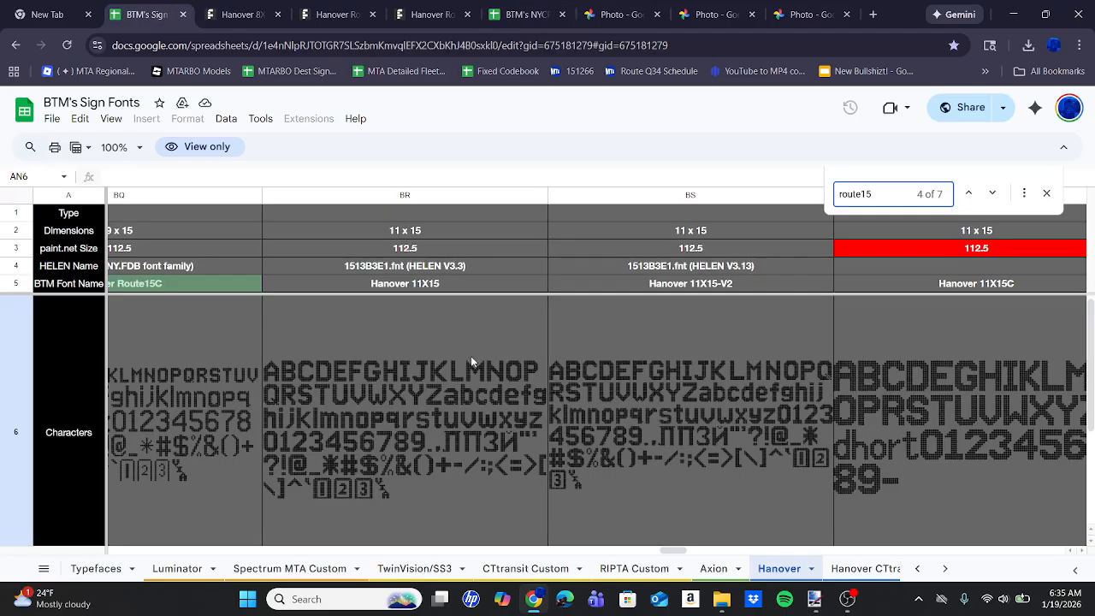
pyautogui.hscroll(-5, 470, 356)
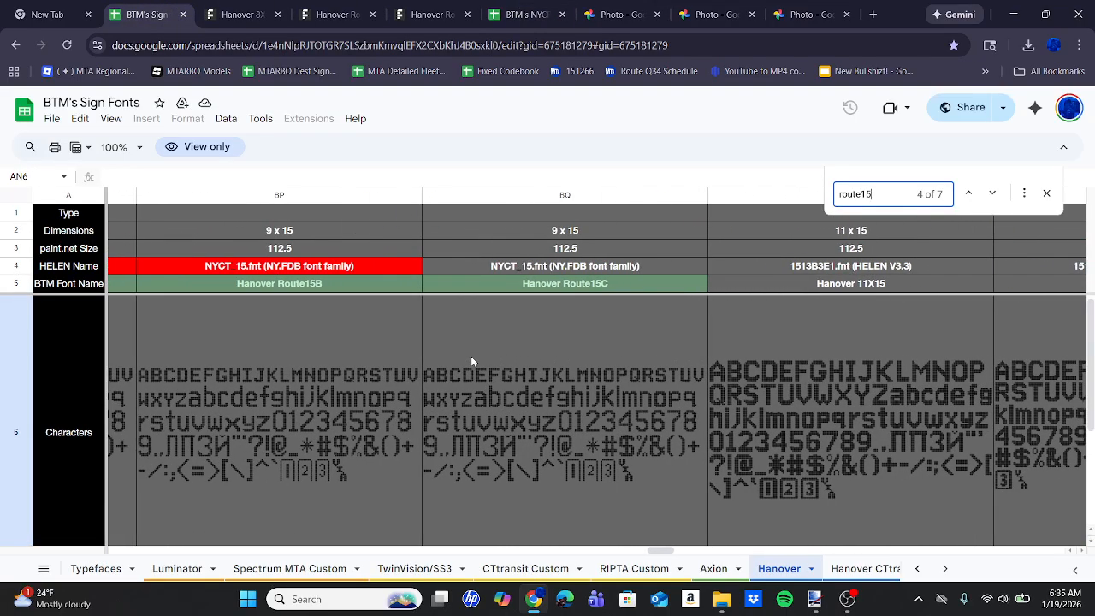
pyautogui.hscroll(-5, 470, 356)
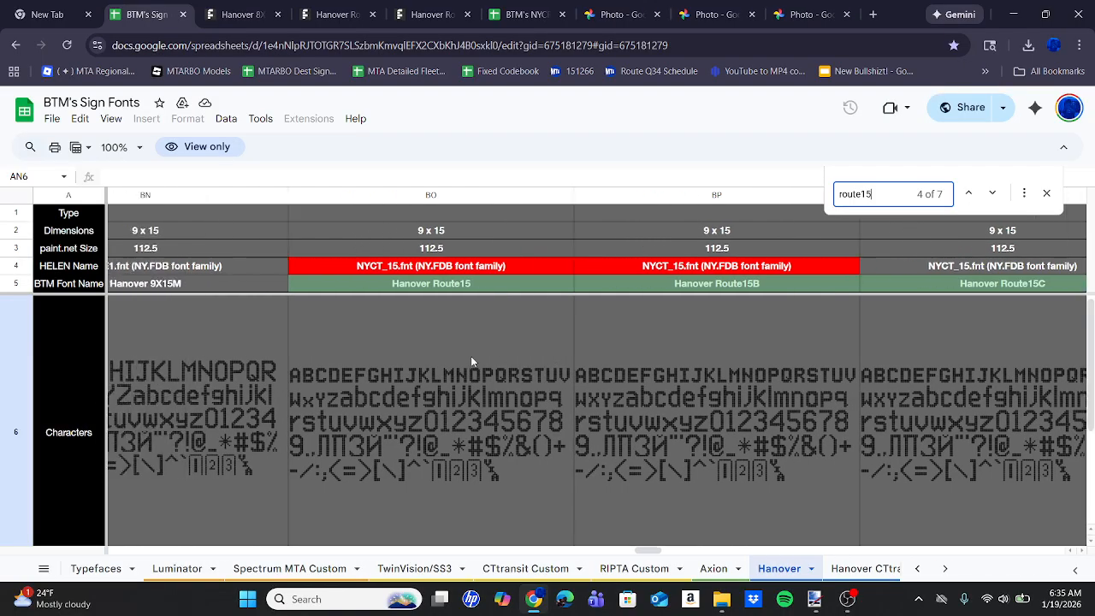
pyautogui.hscroll(-5, 470, 356)
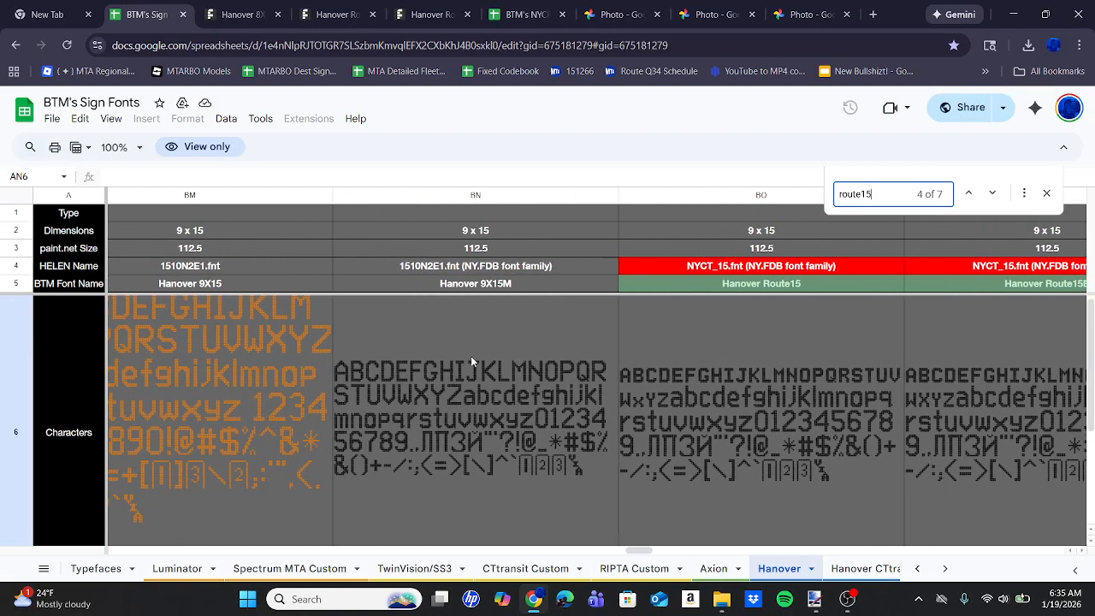
pyautogui.hscroll(-5, 471, 356)
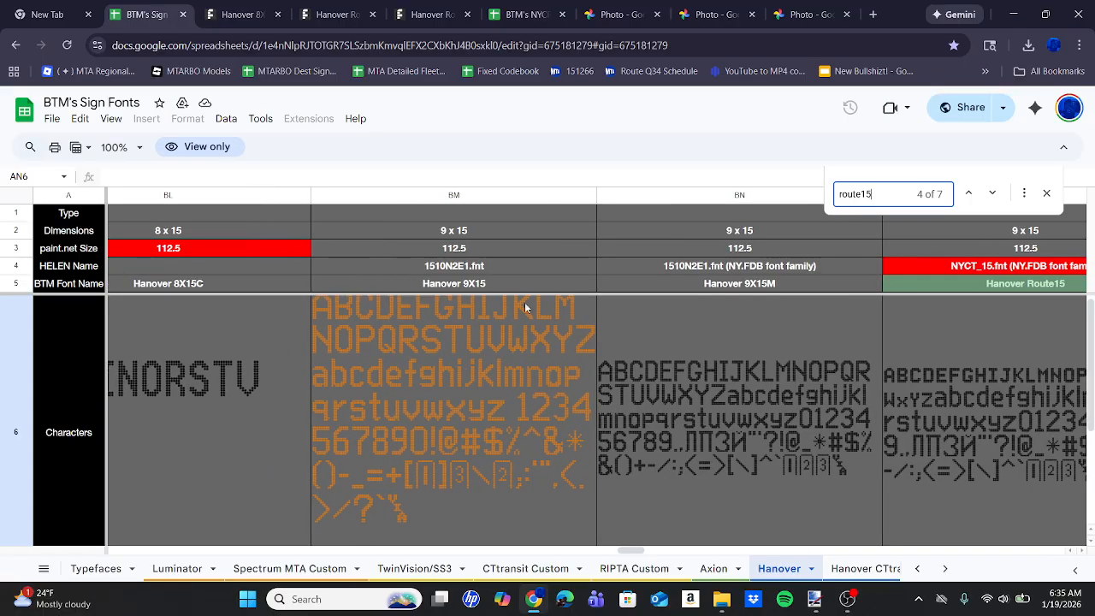
pyautogui.hscroll(5, 524, 302)
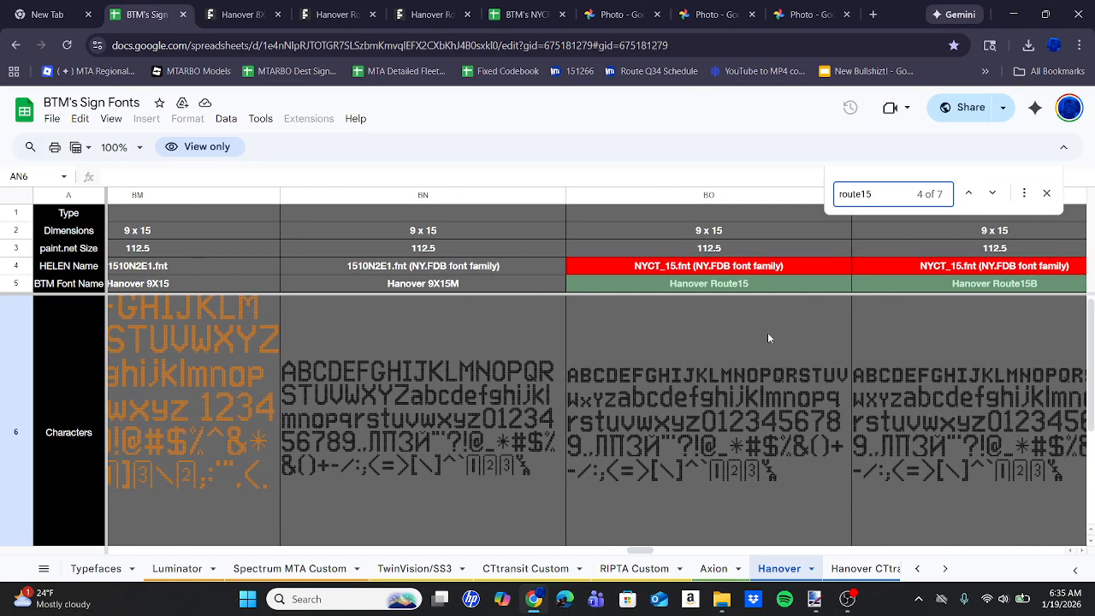
pyautogui.hscroll(2, 767, 338)
pyautogui.scroll(-4, 767, 338)
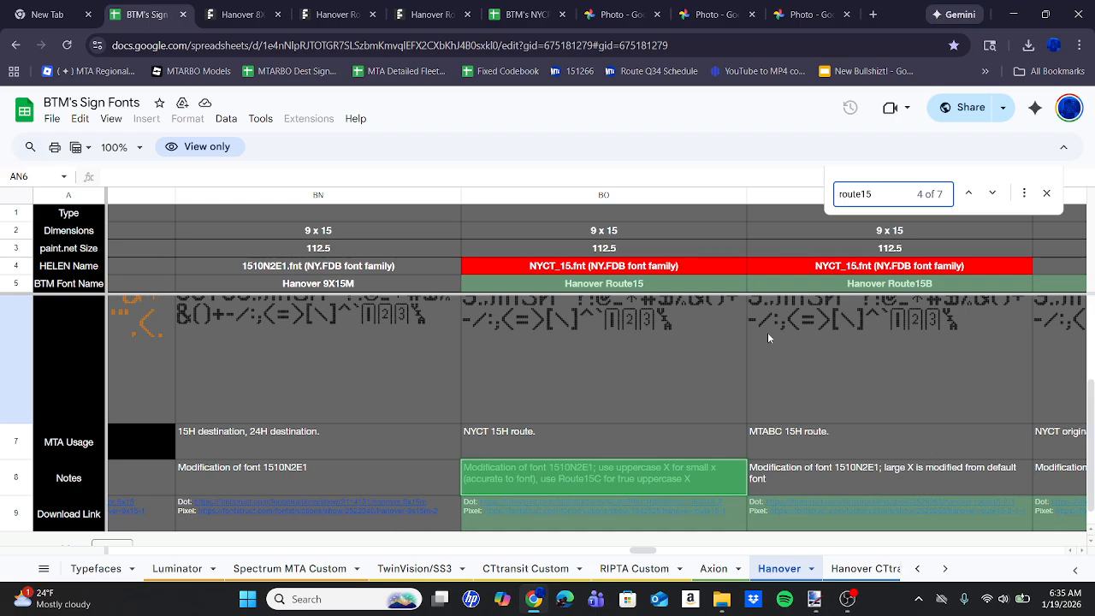
pyautogui.hscroll(2, 669, 425)
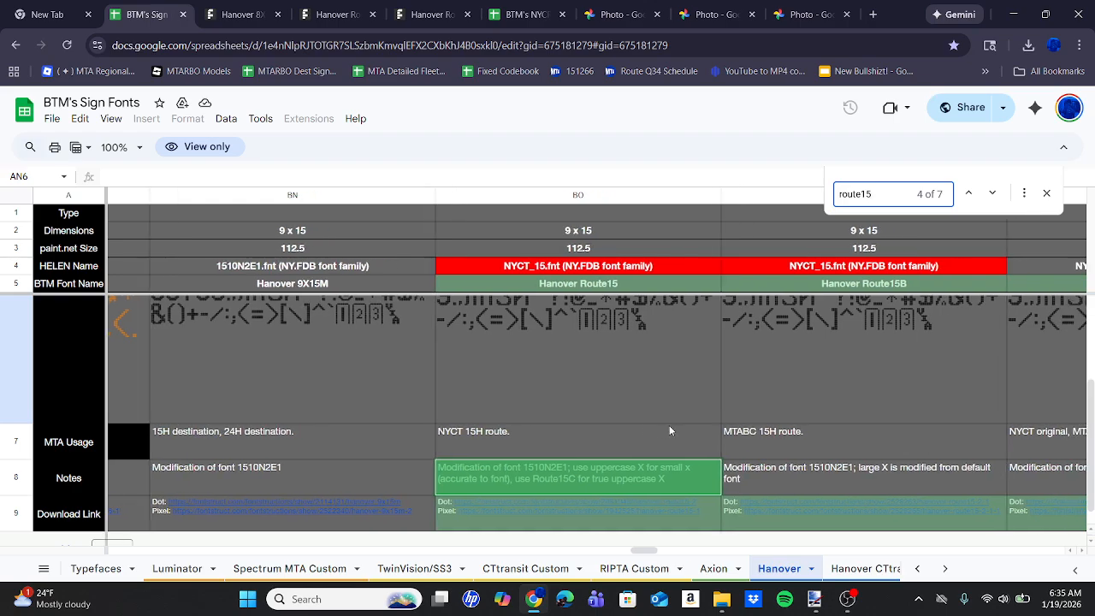
# Open the FontStruct page for the dot version of Hanover Route15 from the spreadsheet's download links.
pyautogui.click(458, 501)
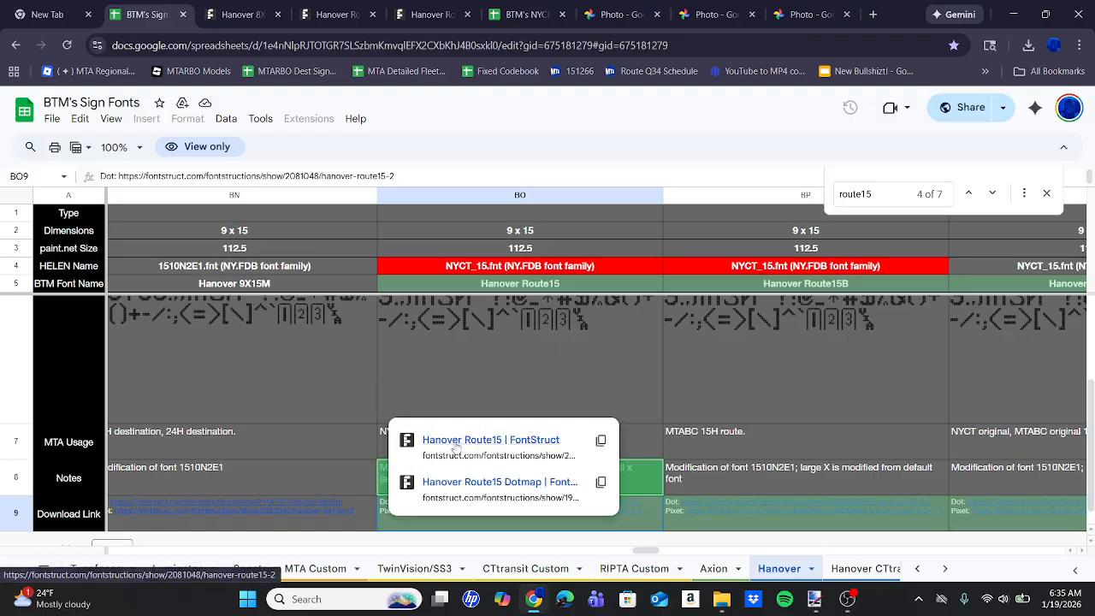
pyautogui.click(455, 446)
pyautogui.scroll(-5, 454, 446)
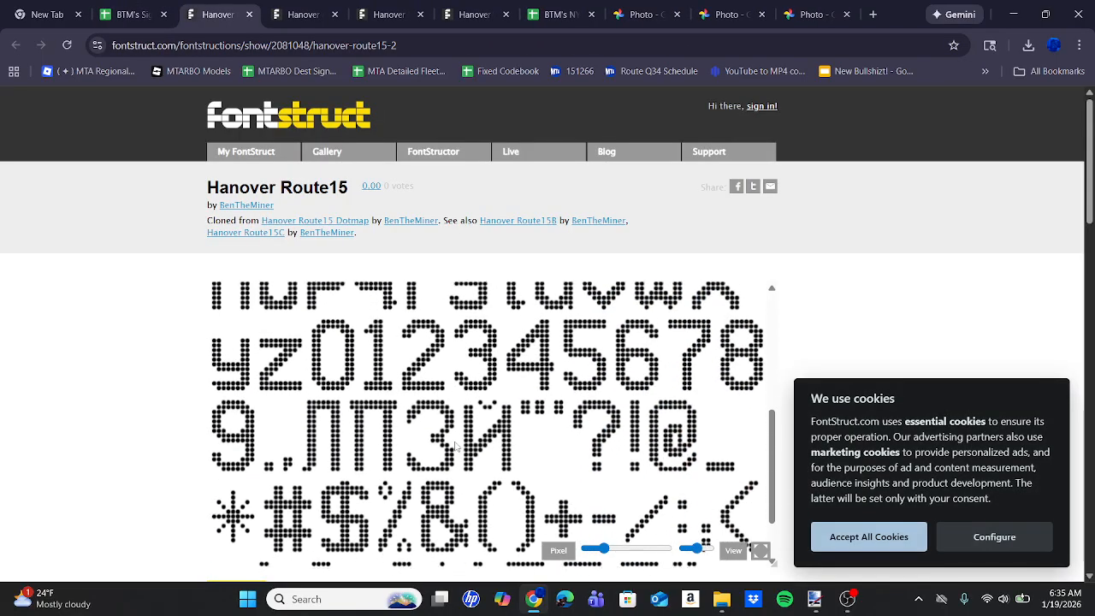
pyautogui.scroll(-4, 123, 392)
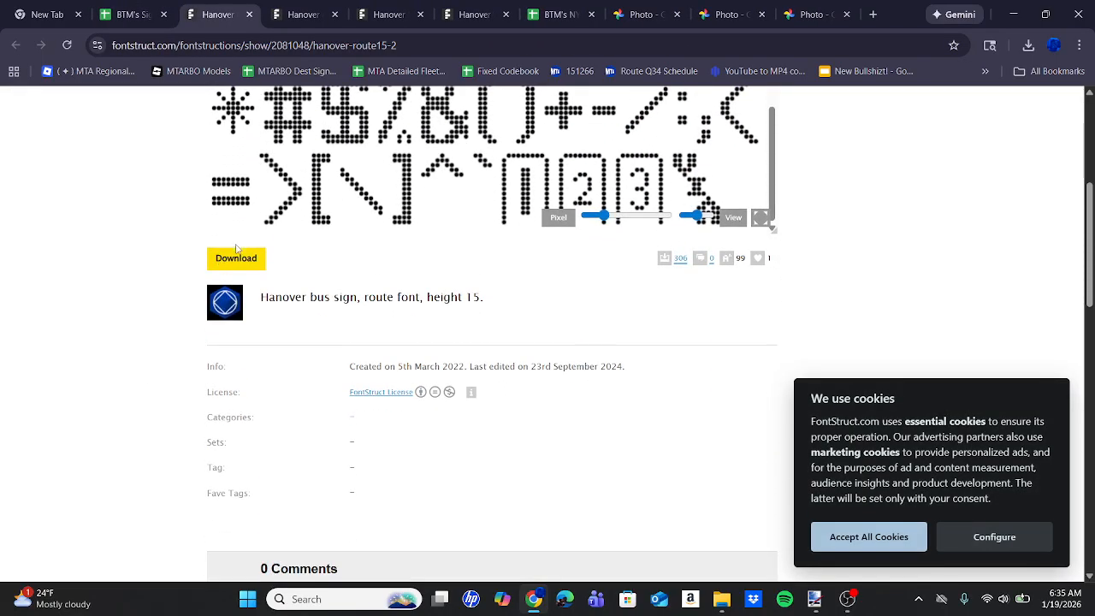
# Agree to the license, download the Hanover Route15 OpenType font and open hanover-route15.otf.zip.
pyautogui.click(237, 254)
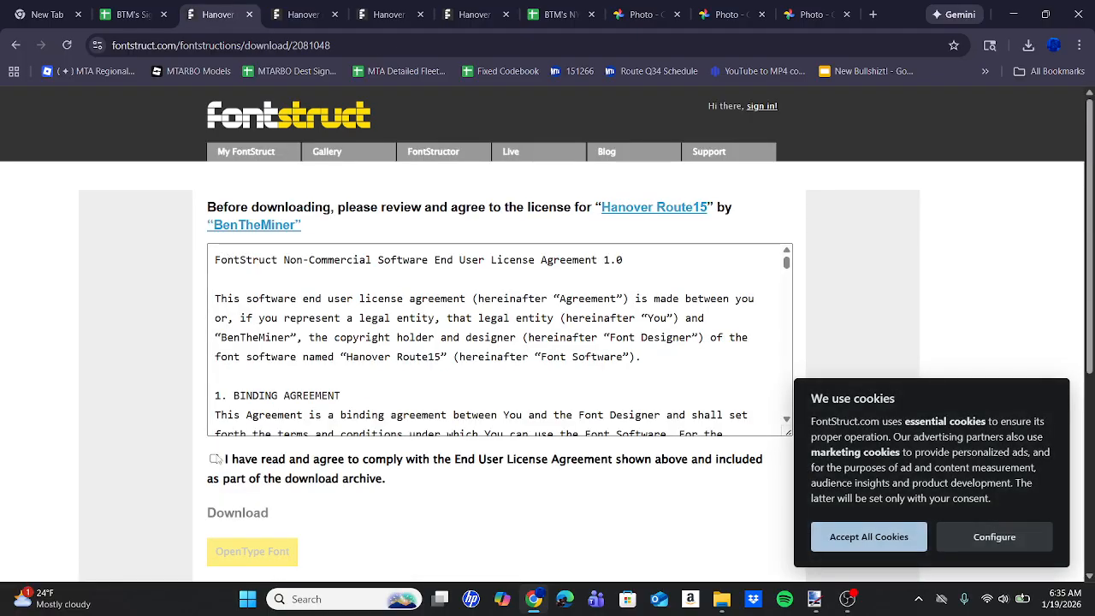
pyautogui.click(215, 460)
pyautogui.click(257, 552)
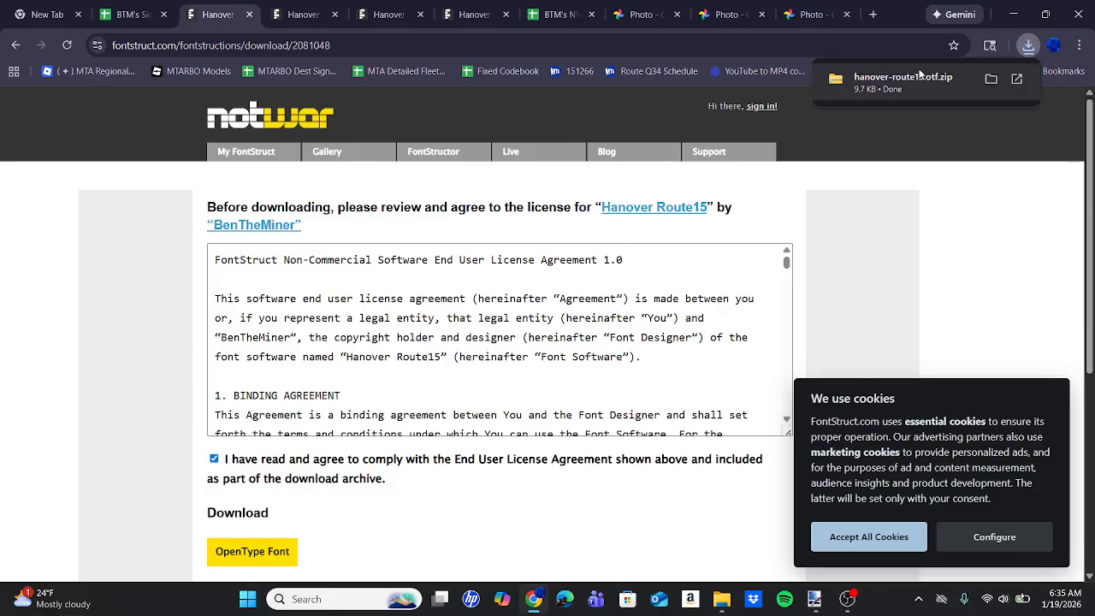
pyautogui.click(919, 75)
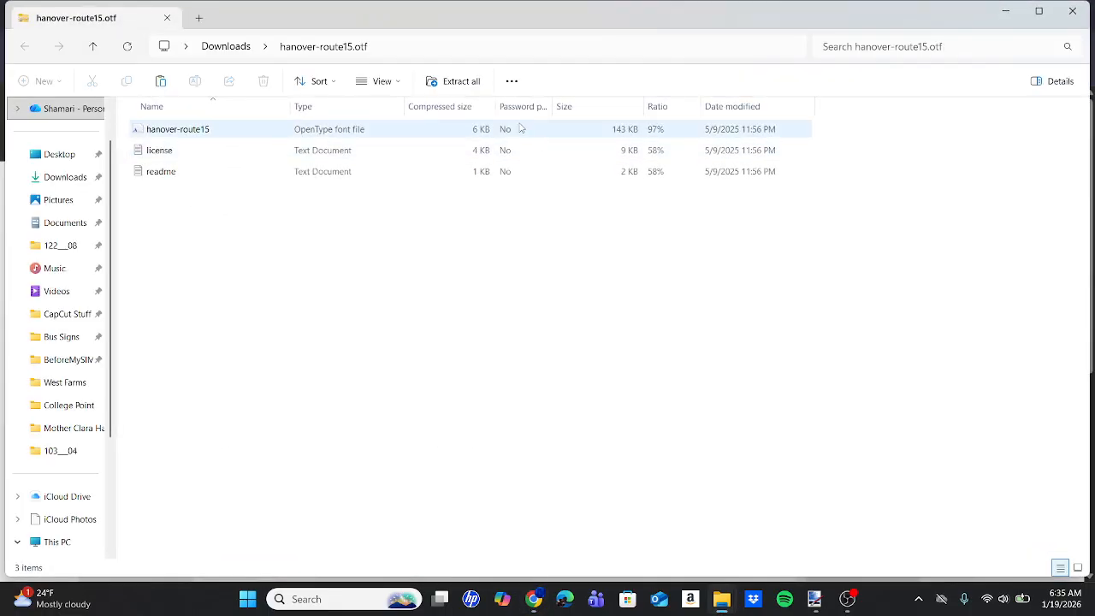
# Install the hanover-route15 font from the archive, switch back to Paint.NET and delete the existing Bx19 text.
pyautogui.doubleClick(520, 127)
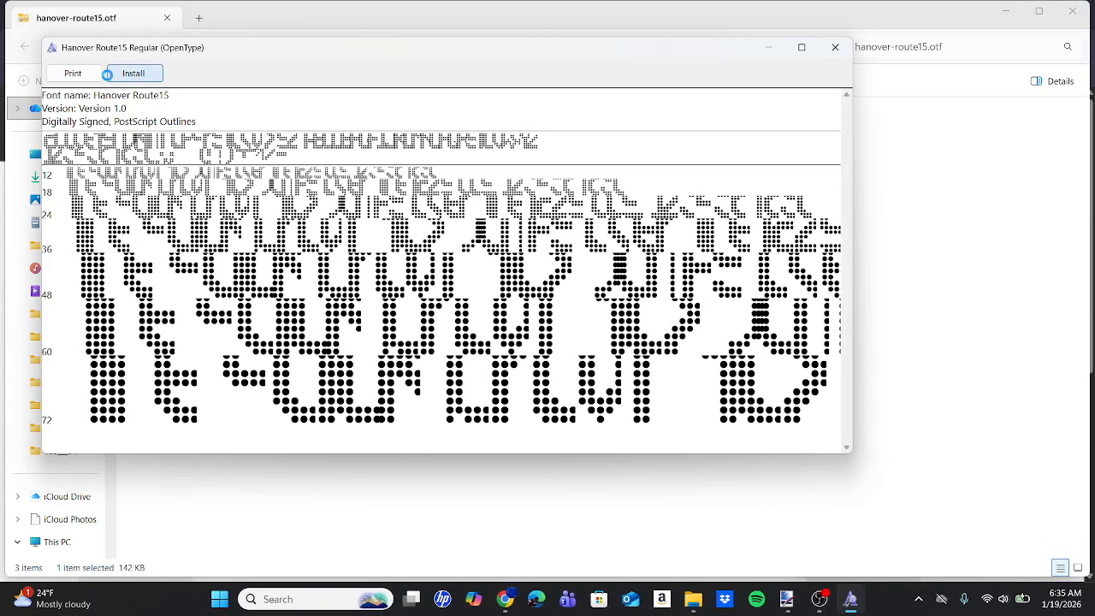
pyautogui.click(579, 318)
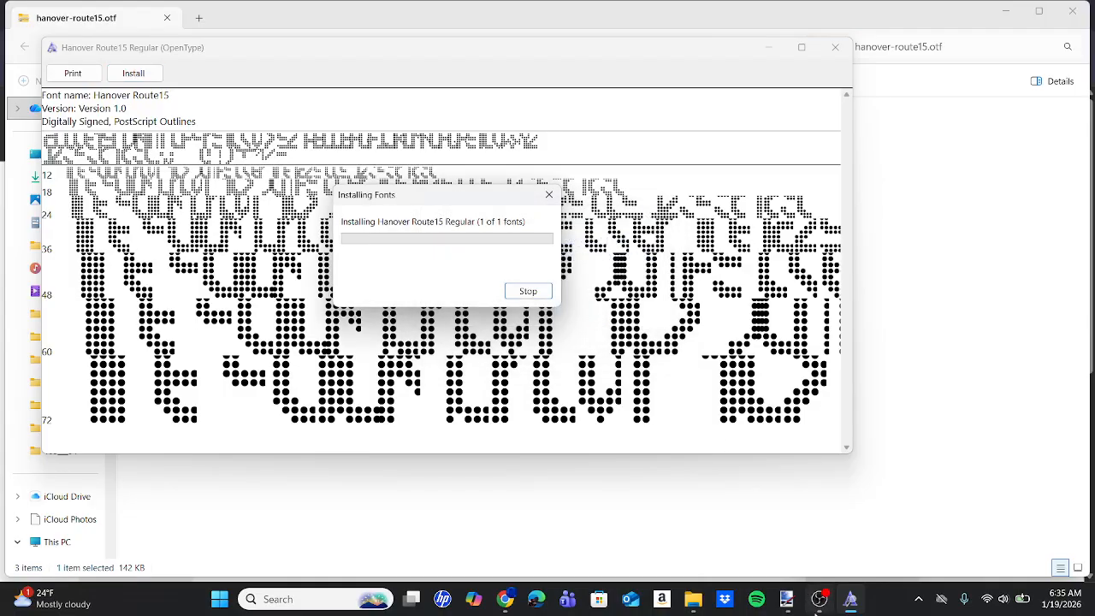
pyautogui.click(786, 599)
pyautogui.press('BackSpace')
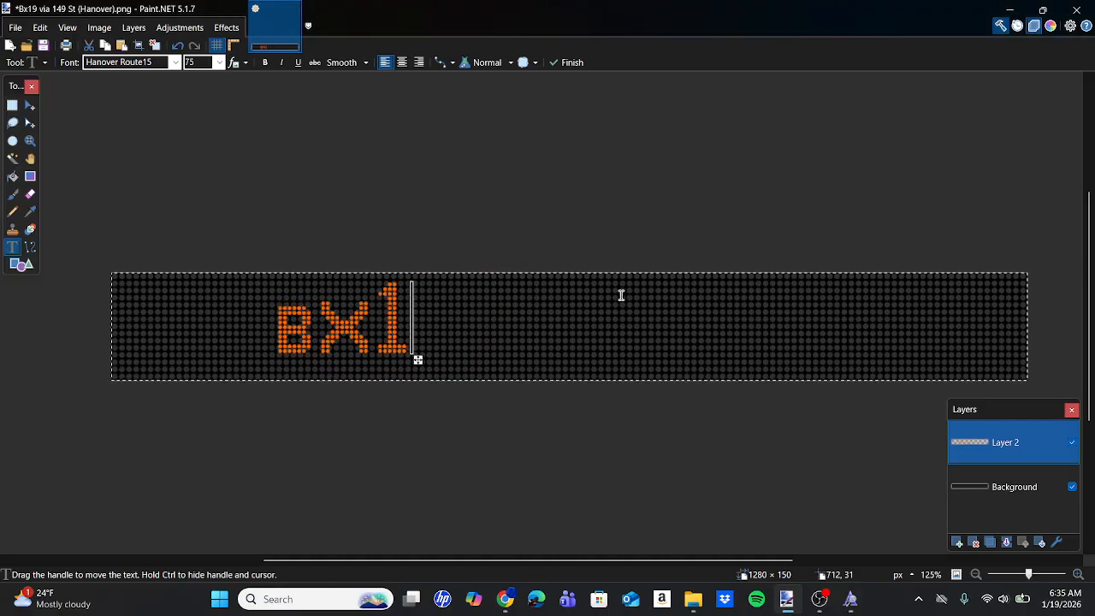
pyautogui.press('BackSpace')
pyautogui.press('BackSpace')
pyautogui.press('BackSpace')
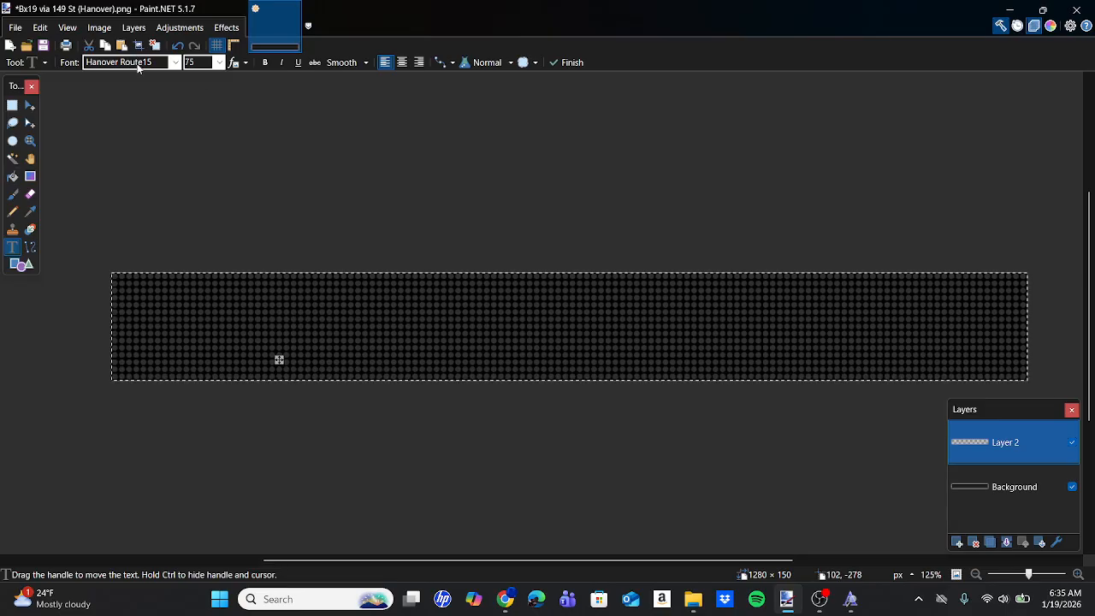
# Set the Hanover Route15 text size to 112.5 and enter Bx with a lowercase x on the sign.
pyautogui.click(175, 61)
pyautogui.scroll(1, 162, 162)
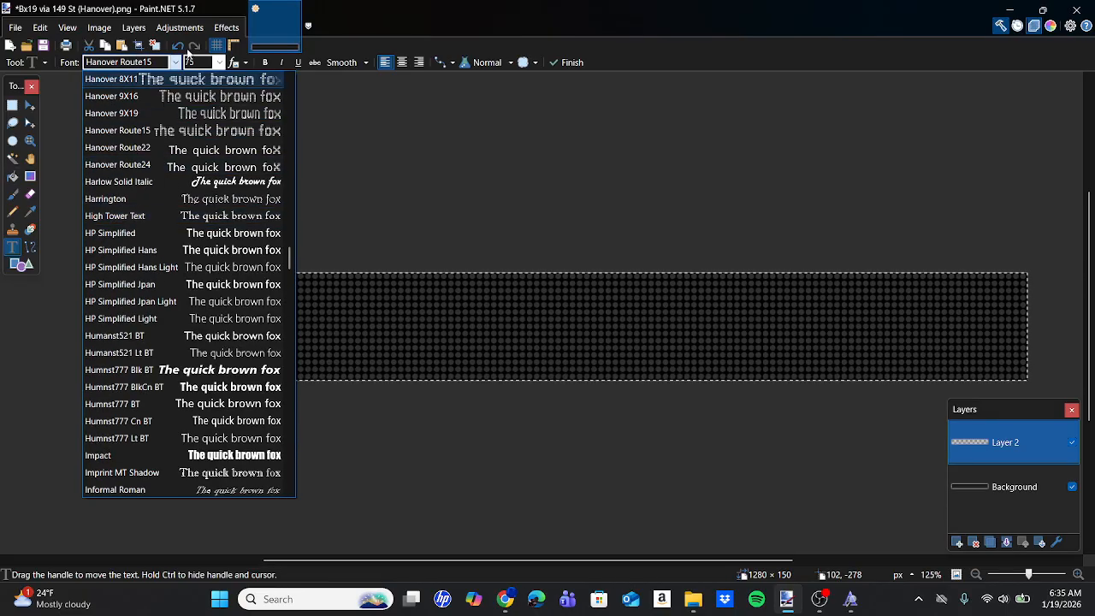
pyautogui.click(198, 62)
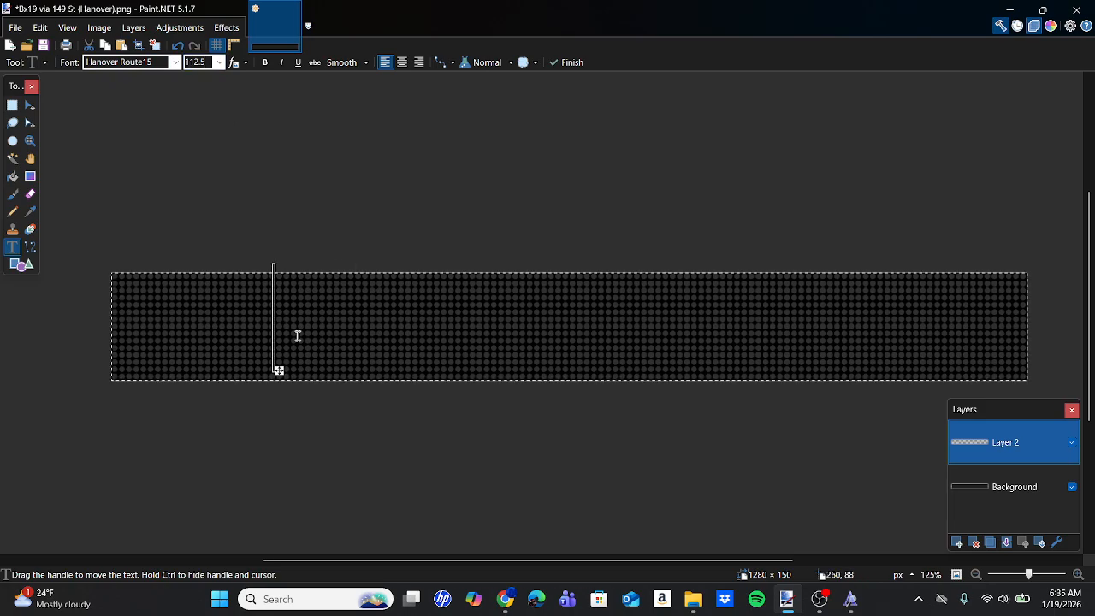
pyautogui.write('BX')
pyautogui.press('BackSpace')
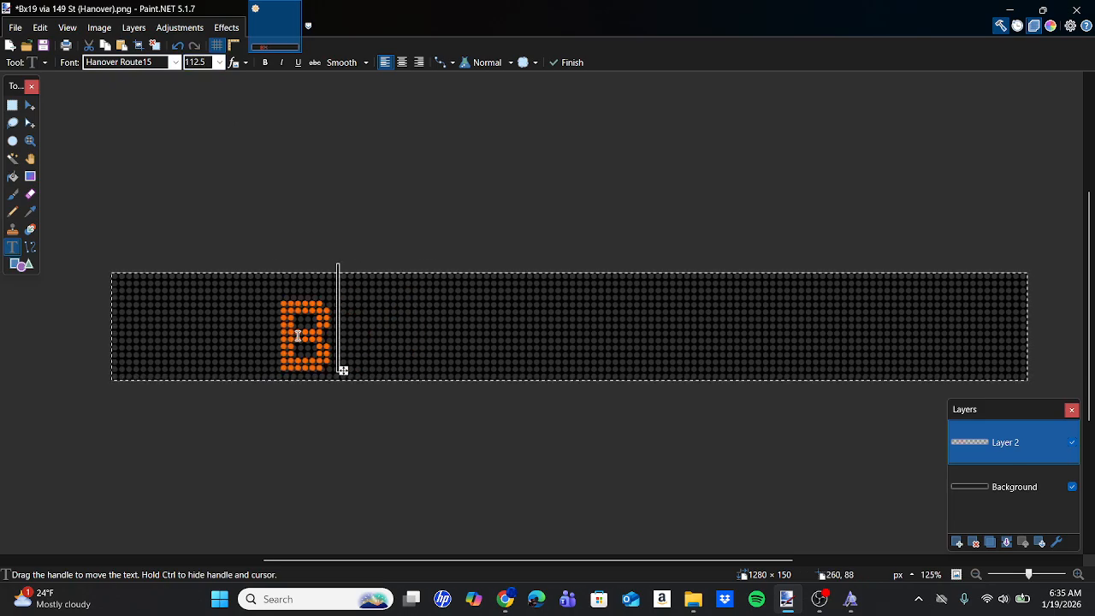
pyautogui.write('x')
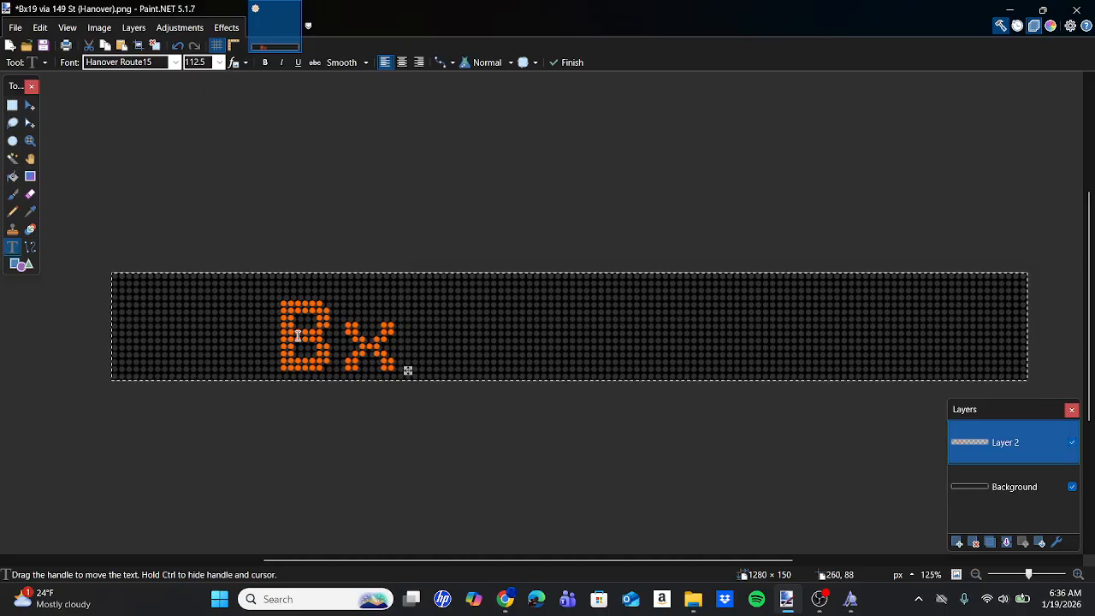
# Switch to Chrome, review the Hanover Route15 usage and notes in the font spreadsheet, and return to Paint.NET.
pyautogui.click(509, 604)
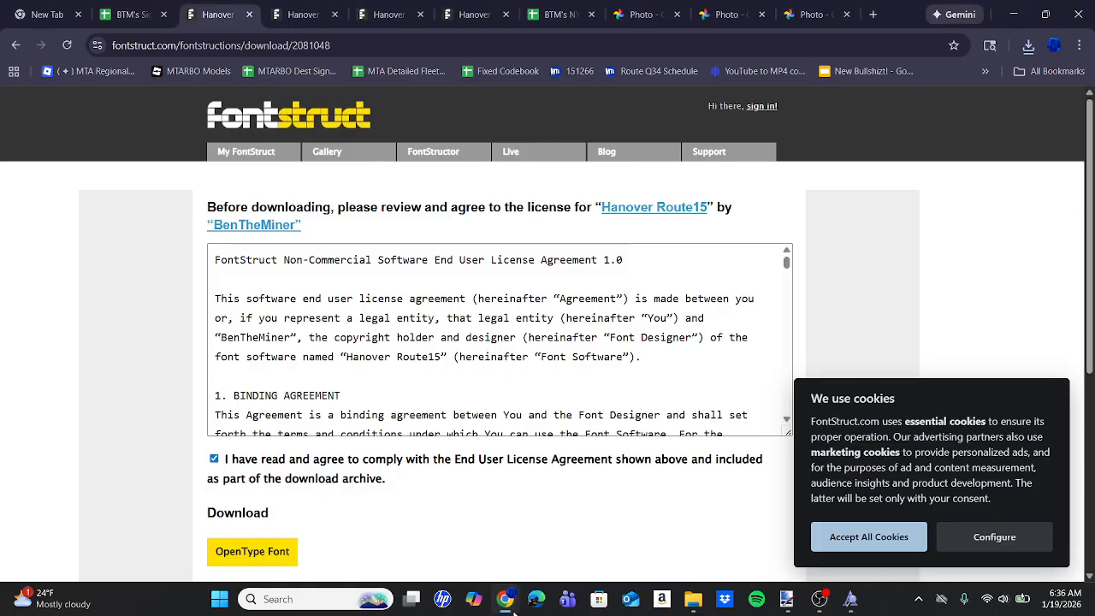
pyautogui.click(168, 6)
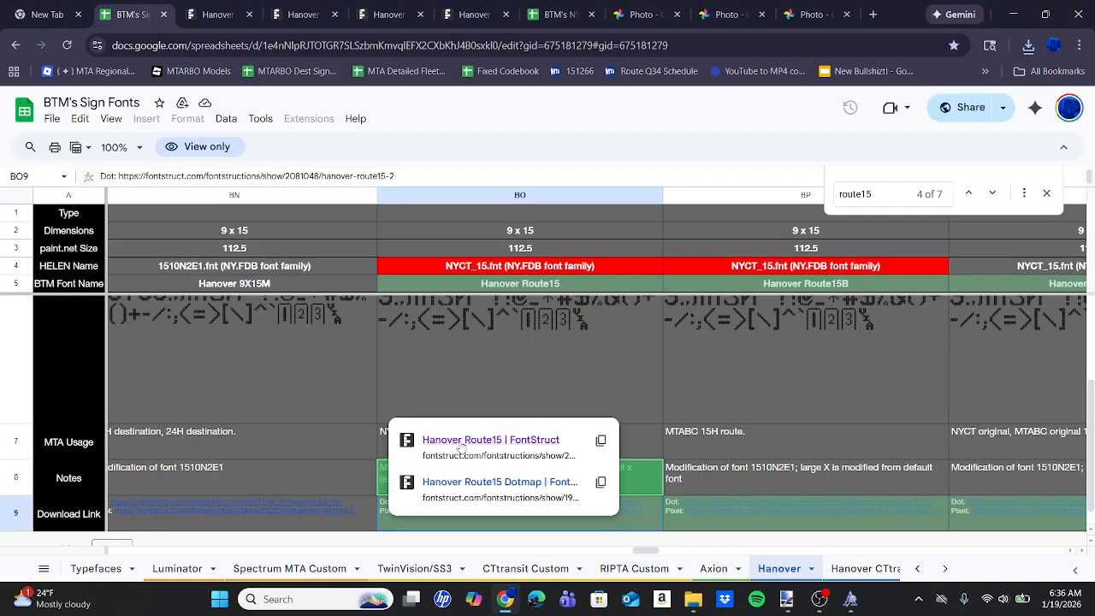
pyautogui.click(448, 374)
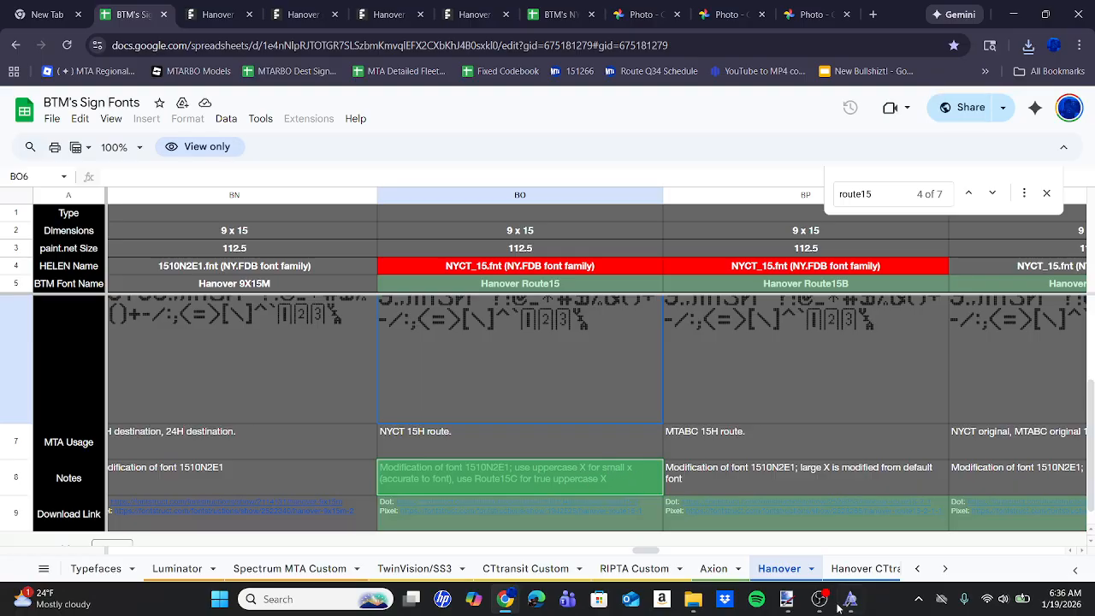
pyautogui.click(786, 599)
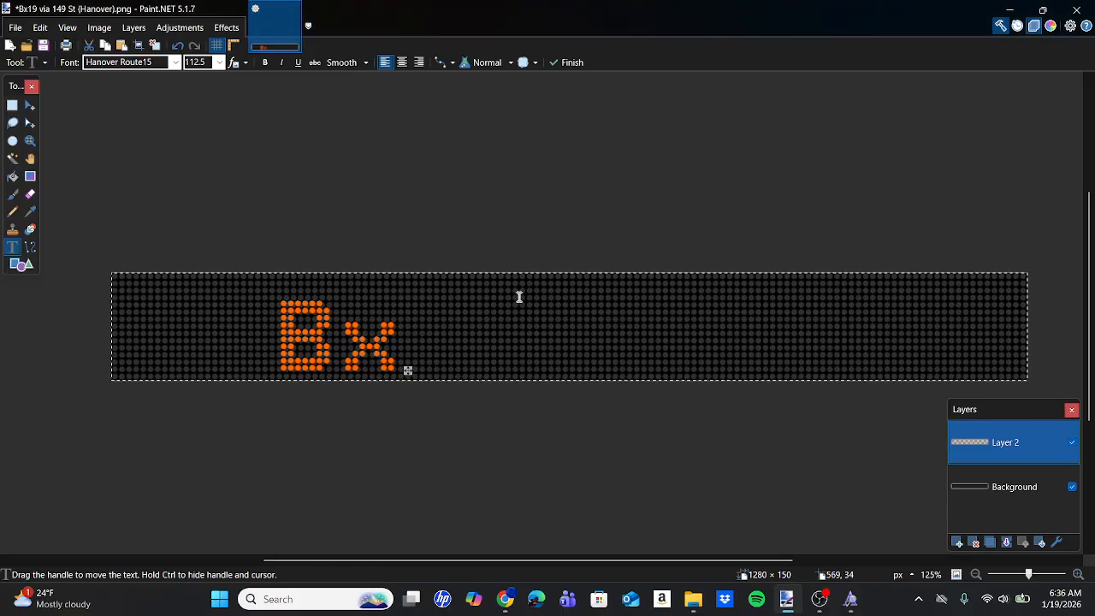
# Add 19 after Bx and move the route text flush with the sign's left and bottom edges, aligned to the dot grid.
pyautogui.write('19')
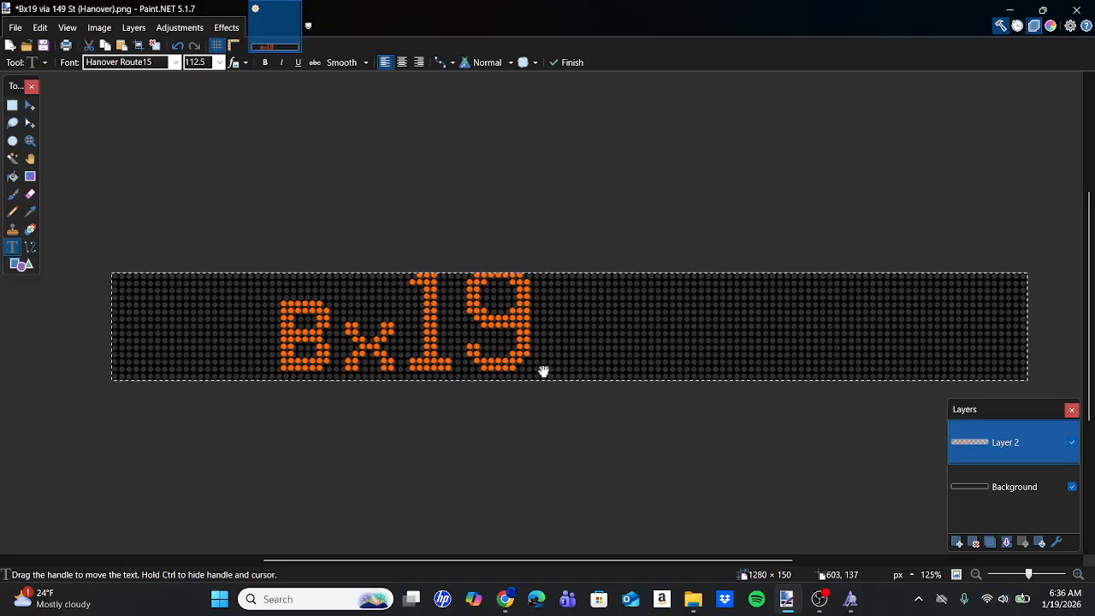
pyautogui.moveTo(543, 372)
pyautogui.mouseDown()
pyautogui.moveTo(454, 367)
pyautogui.moveTo(377, 381)
pyautogui.moveTo(356, 347)
pyautogui.mouseUp()
pyautogui.scroll(5, 374, 375)
pyautogui.hscroll(-5, 356, 347)
pyautogui.scroll(-1, 357, 348)
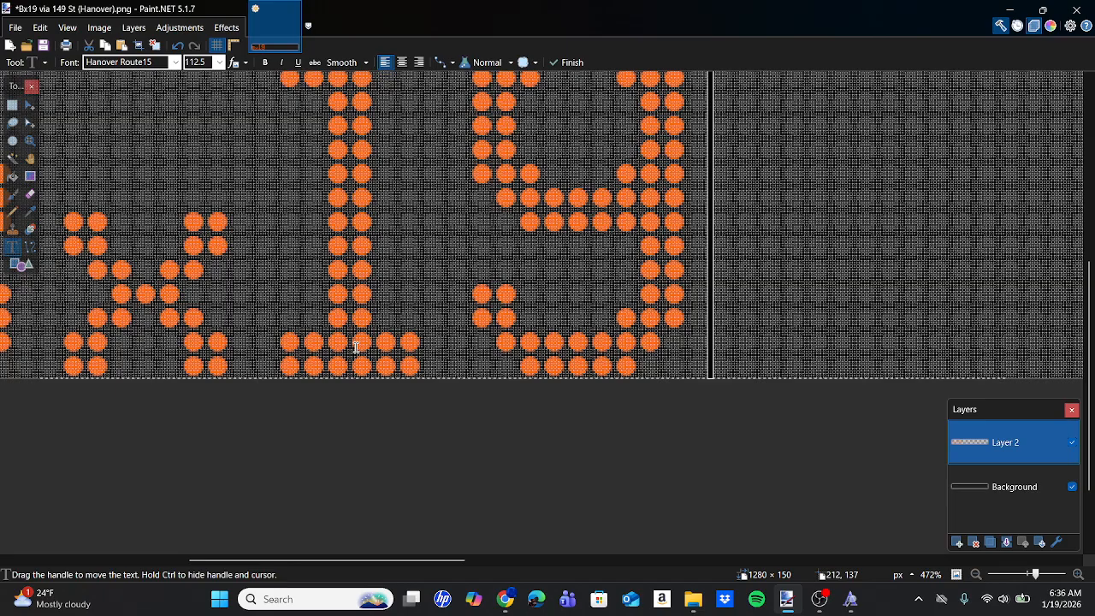
pyautogui.scroll(-4, 356, 347)
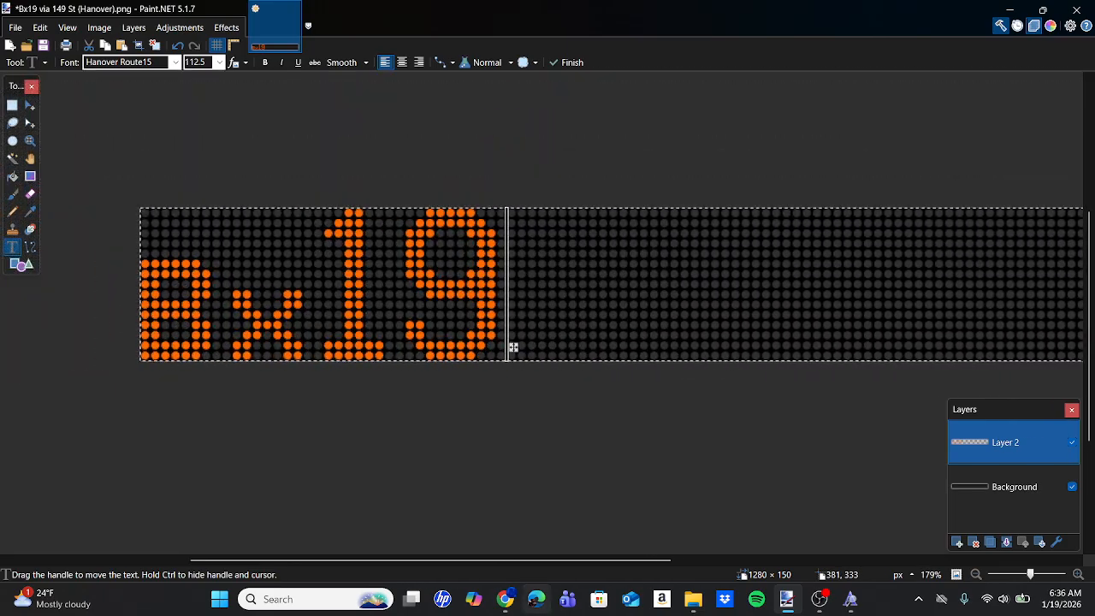
# Switch to Chrome, examine the route number in the Bx19 BRONX PARK side sign photo, and return to Paint.NET.
pyautogui.click(506, 599)
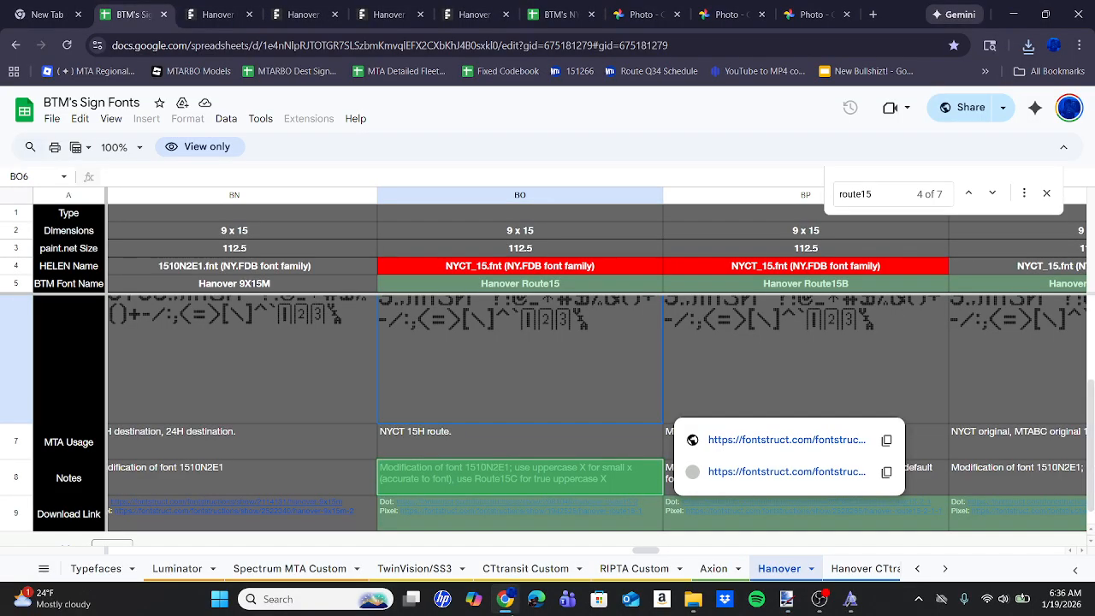
pyautogui.click(633, 14)
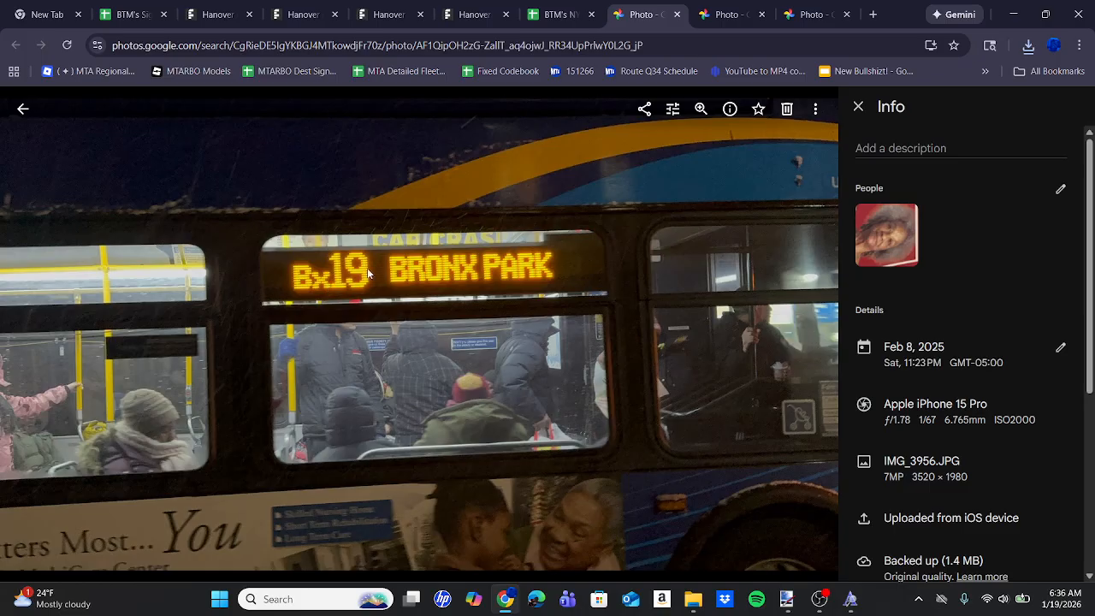
pyautogui.moveTo(787, 599)
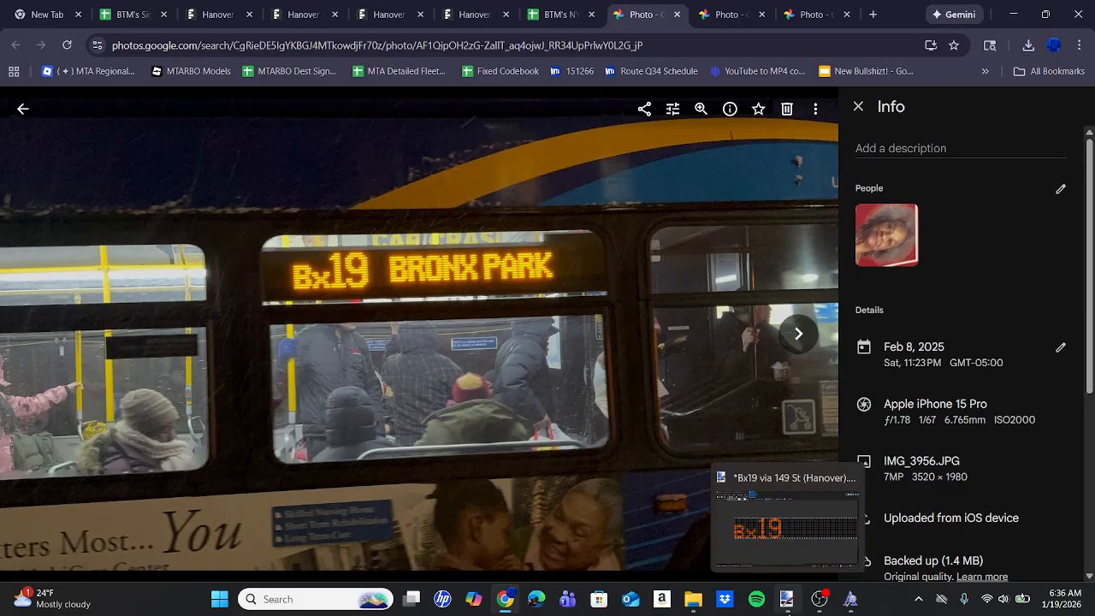
pyautogui.click(785, 526)
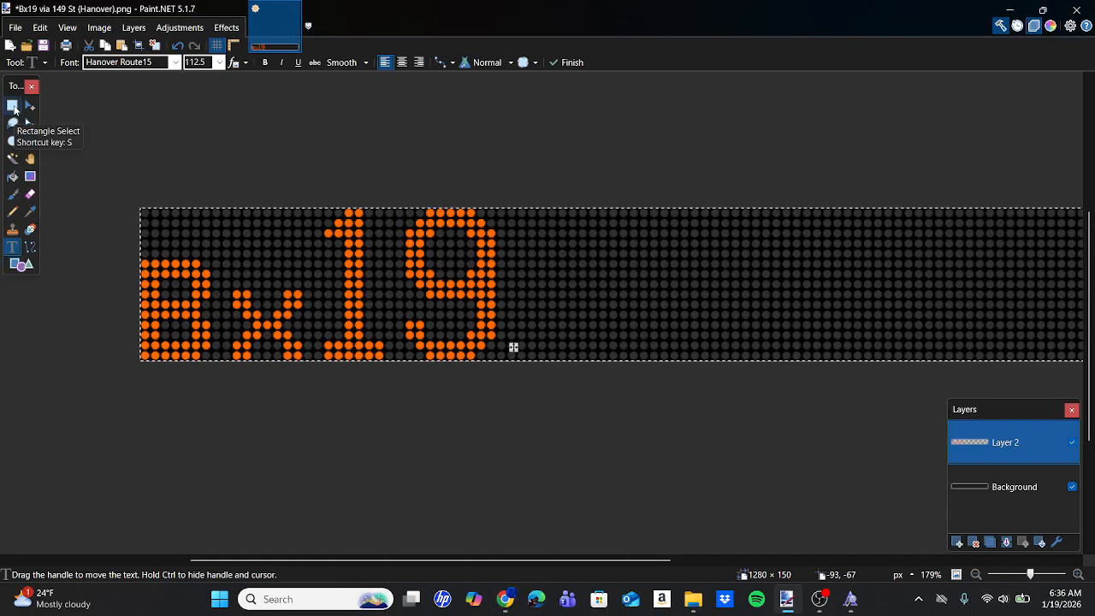
# Select the x19 part of the route number and shift it 10 px, one dot column, closer to the B.
pyautogui.scroll(4, 307, 386)
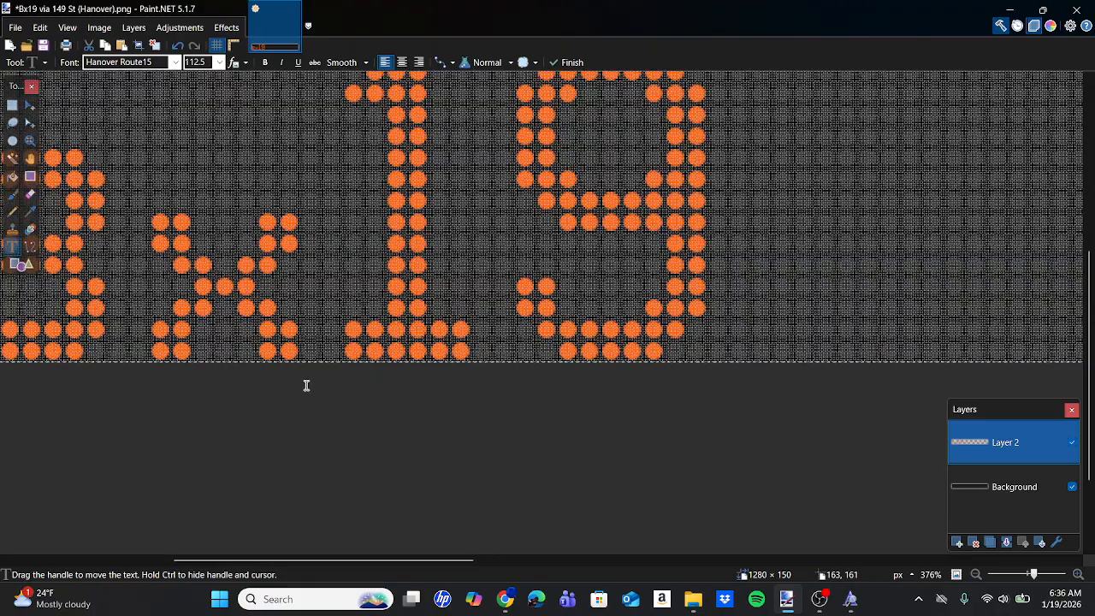
pyautogui.scroll(1, 307, 386)
pyautogui.scroll(-3, 306, 386)
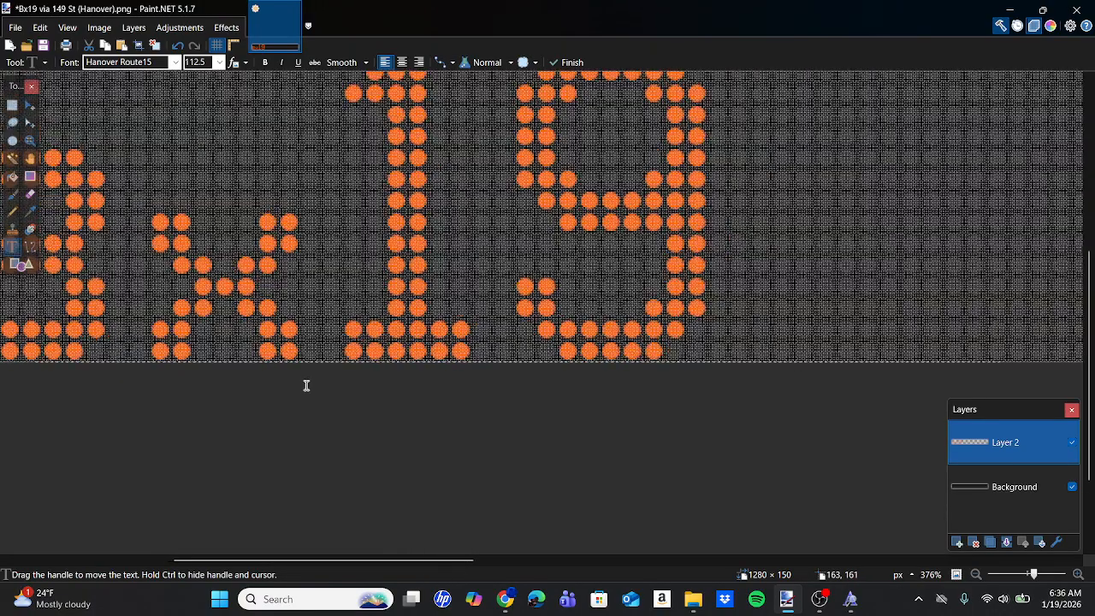
pyautogui.click(12, 104)
pyautogui.moveTo(212, 163); pyautogui.dragTo(545, 408)
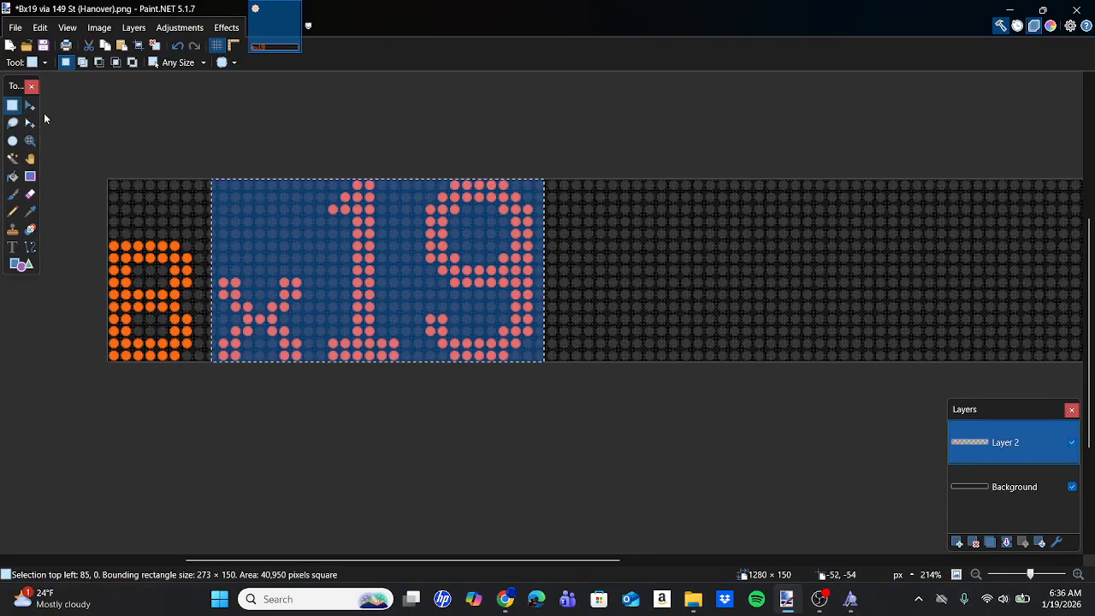
pyautogui.click(36, 112)
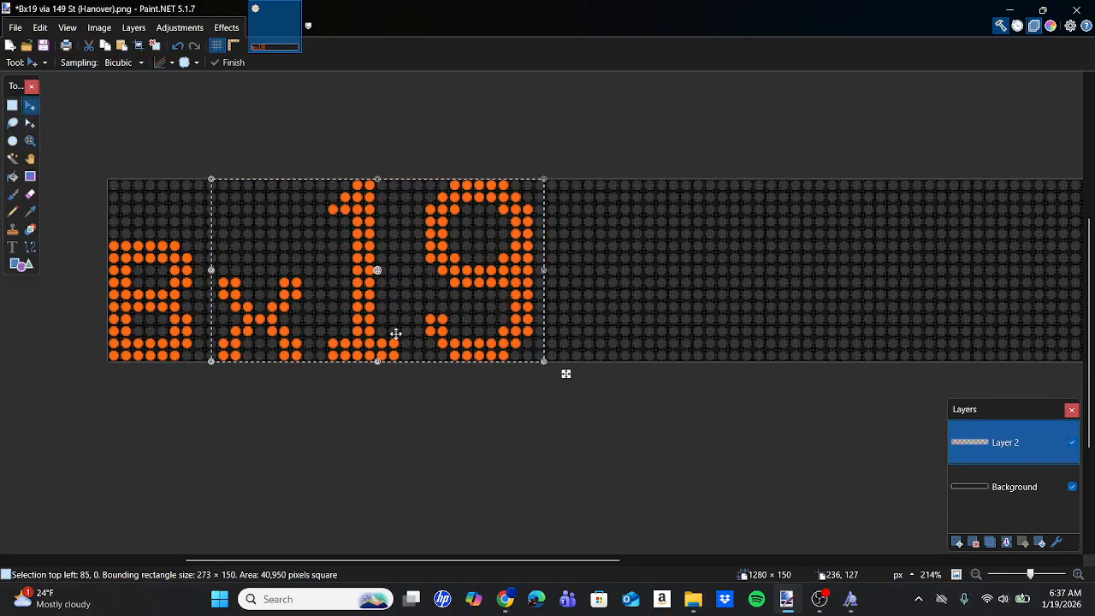
pyautogui.keyDown('ctrl'); pyautogui.scroll(5, 395, 333); pyautogui.keyUp('ctrl')
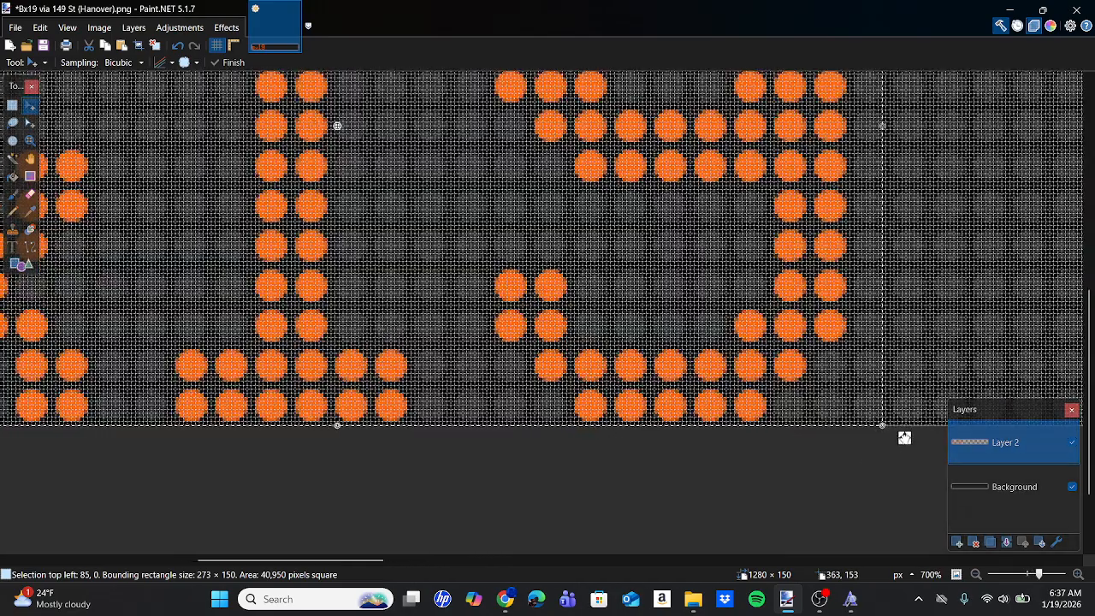
pyautogui.moveTo(905, 438); pyautogui.dragTo(866, 437)
pyautogui.keyDown('ctrl'); pyautogui.scroll(-3, 868, 438); pyautogui.keyUp('ctrl')
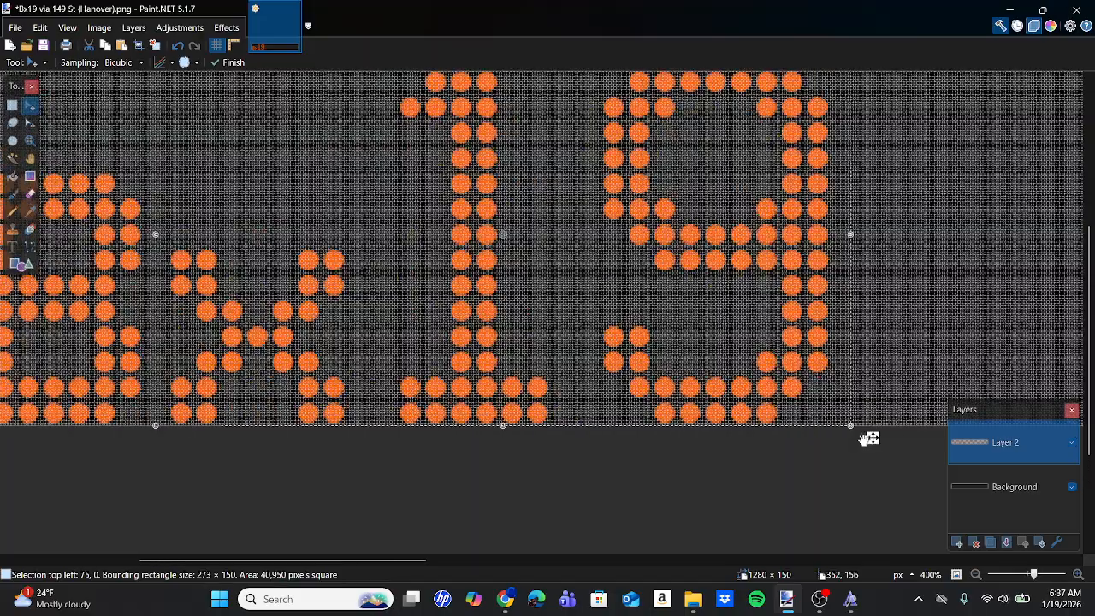
pyautogui.keyDown('ctrl'); pyautogui.scroll(-1, 869, 438); pyautogui.keyUp('ctrl')
# Select the digits 19 and shift them 10 px, one dot column, closer to the x.
pyautogui.press('s')
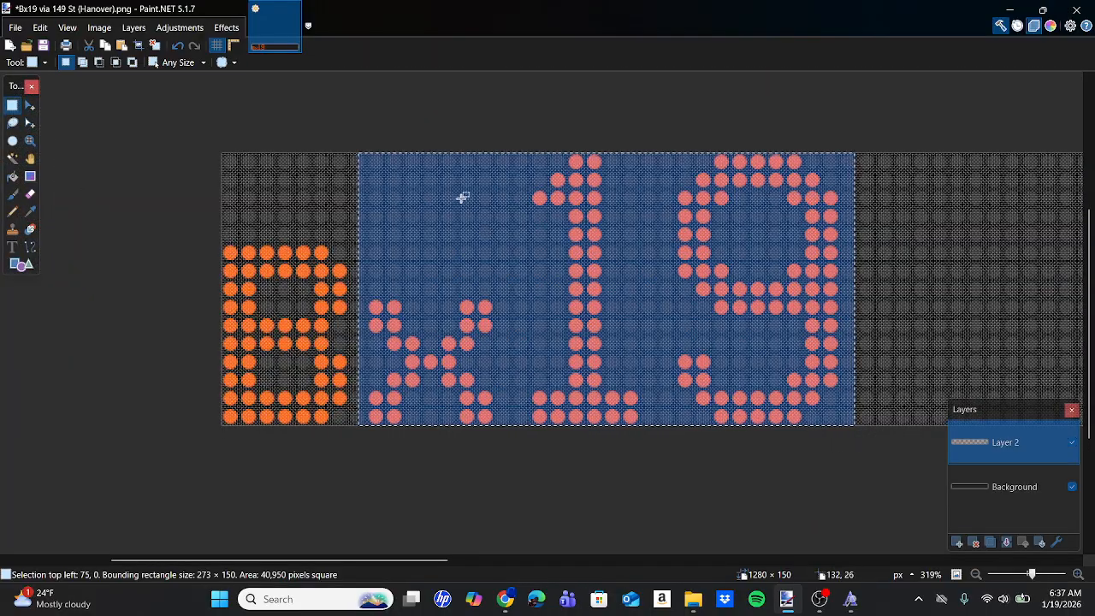
pyautogui.moveTo(528, 139); pyautogui.dragTo(847, 425)
pyautogui.click(30, 105)
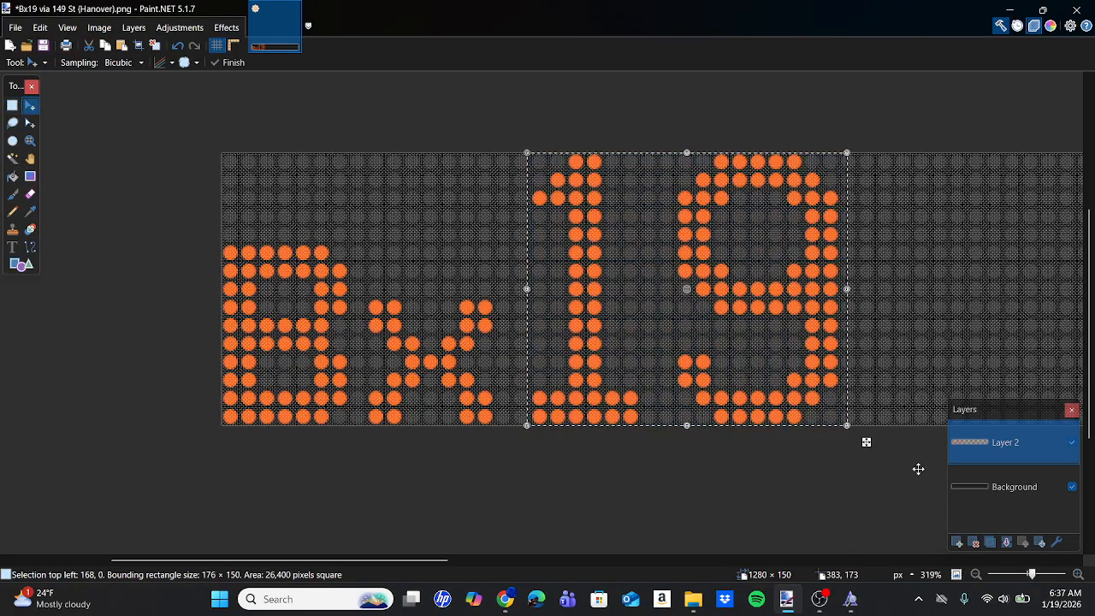
pyautogui.keyDown('ctrl'); pyautogui.scroll(5, 866, 442); pyautogui.keyUp('ctrl')
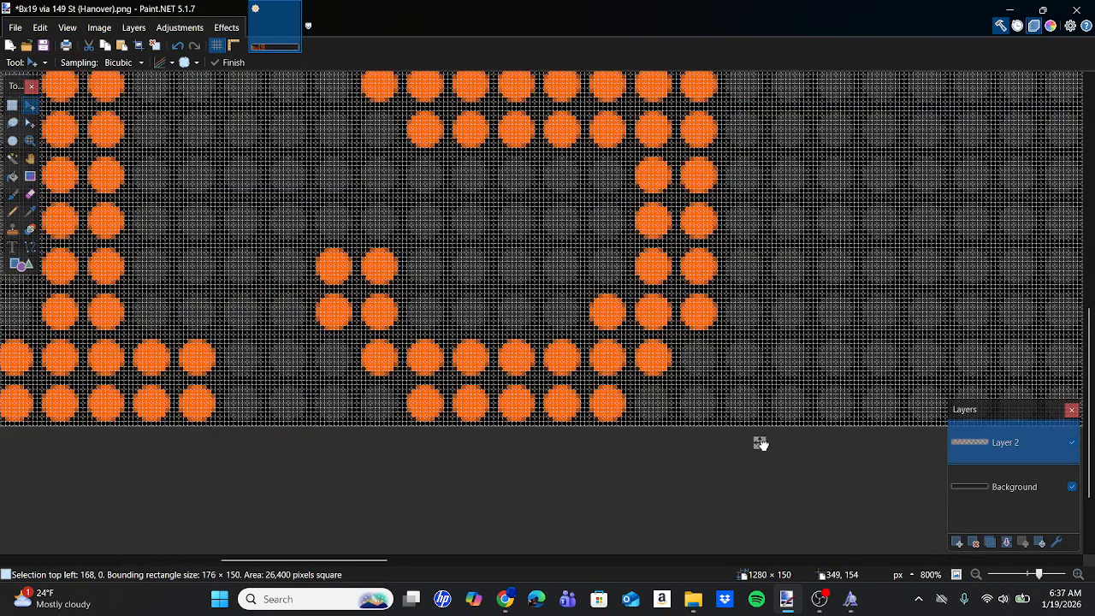
pyautogui.moveTo(761, 443); pyautogui.dragTo(710, 443)
pyautogui.keyDown('ctrl'); pyautogui.scroll(-4, 711, 442); pyautogui.keyUp('ctrl')
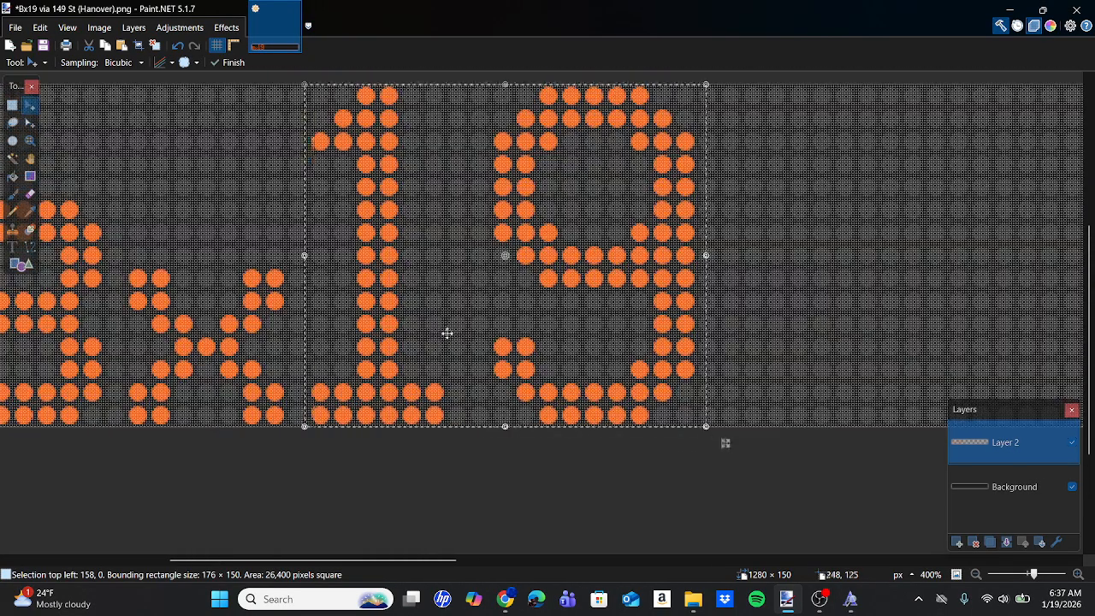
# Select the digit 9, shift it 10 px closer to the 1, and check its alignment with the dot grid.
pyautogui.click(12, 104)
pyautogui.moveTo(485, 83); pyautogui.dragTo(707, 500)
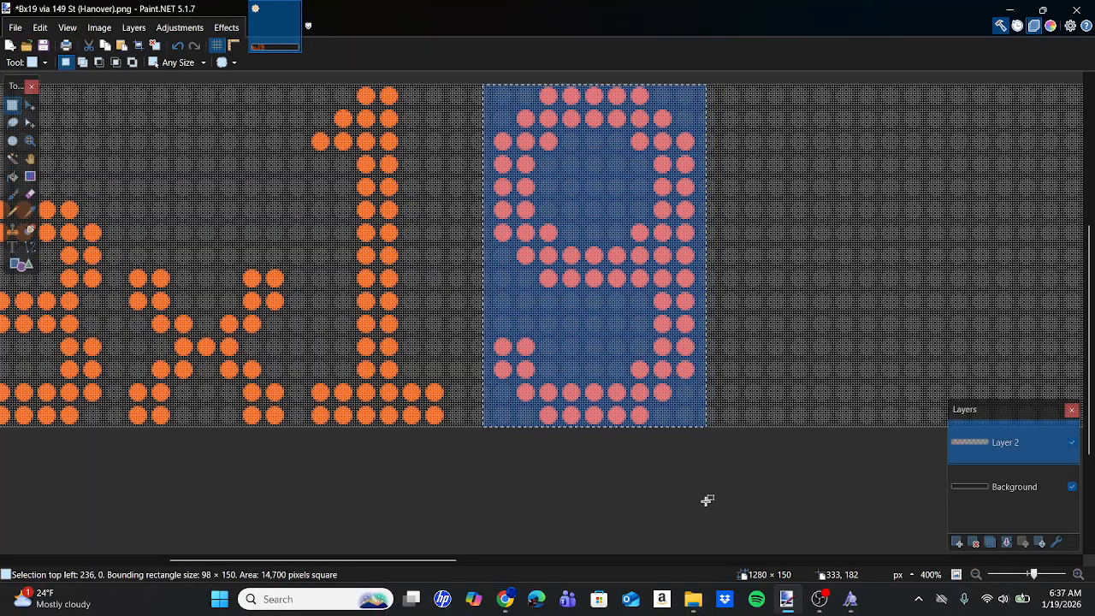
pyautogui.click(30, 104)
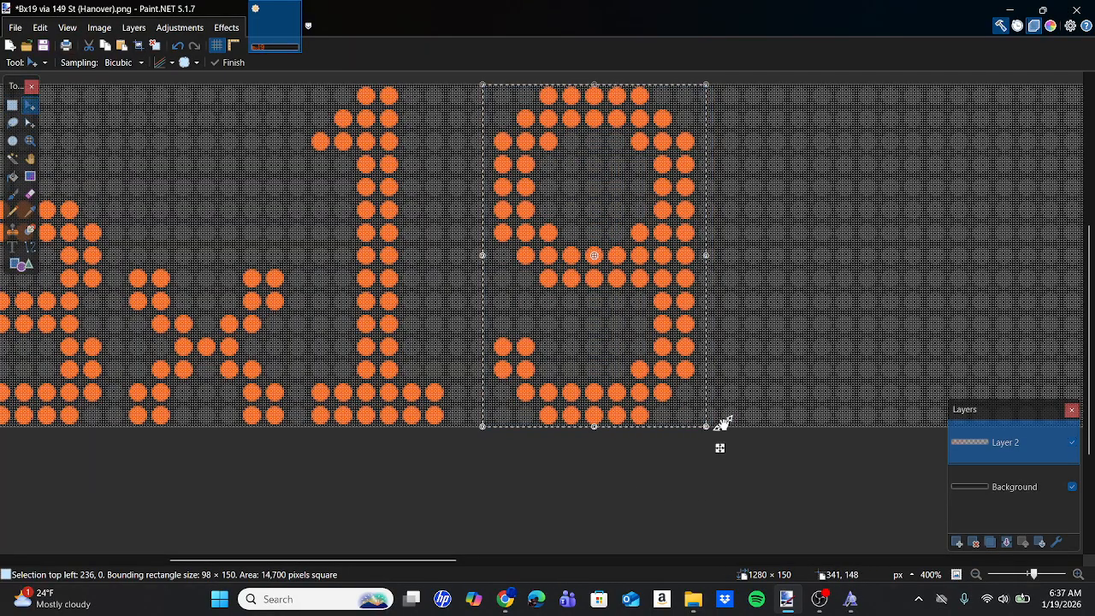
pyautogui.moveTo(719, 446); pyautogui.dragTo(697, 449)
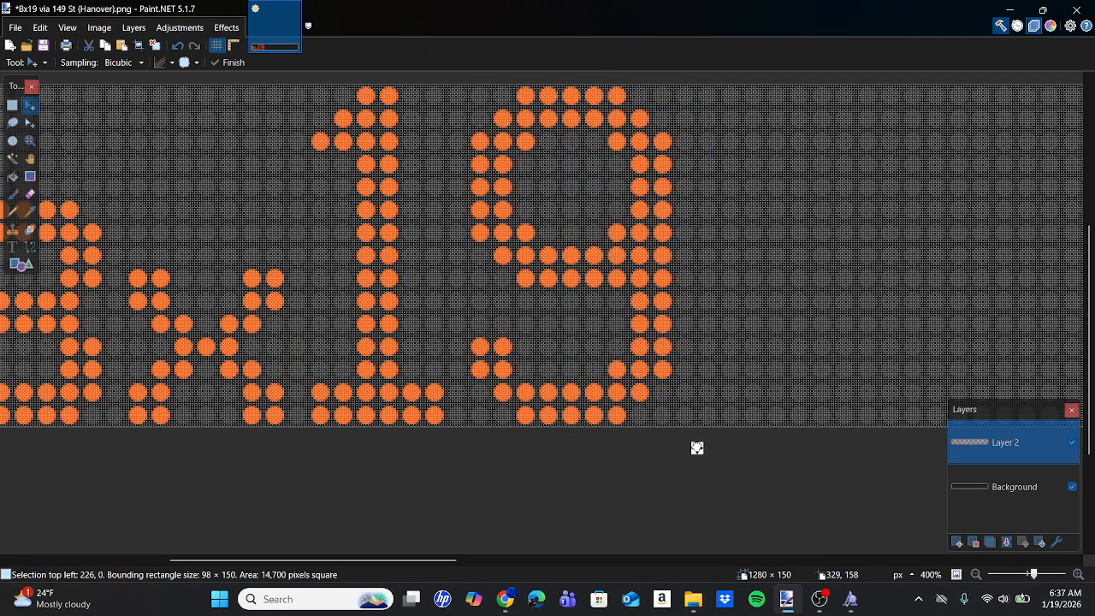
pyautogui.keyDown('ctrl'); pyautogui.scroll(5, 697, 448); pyautogui.keyUp('ctrl')
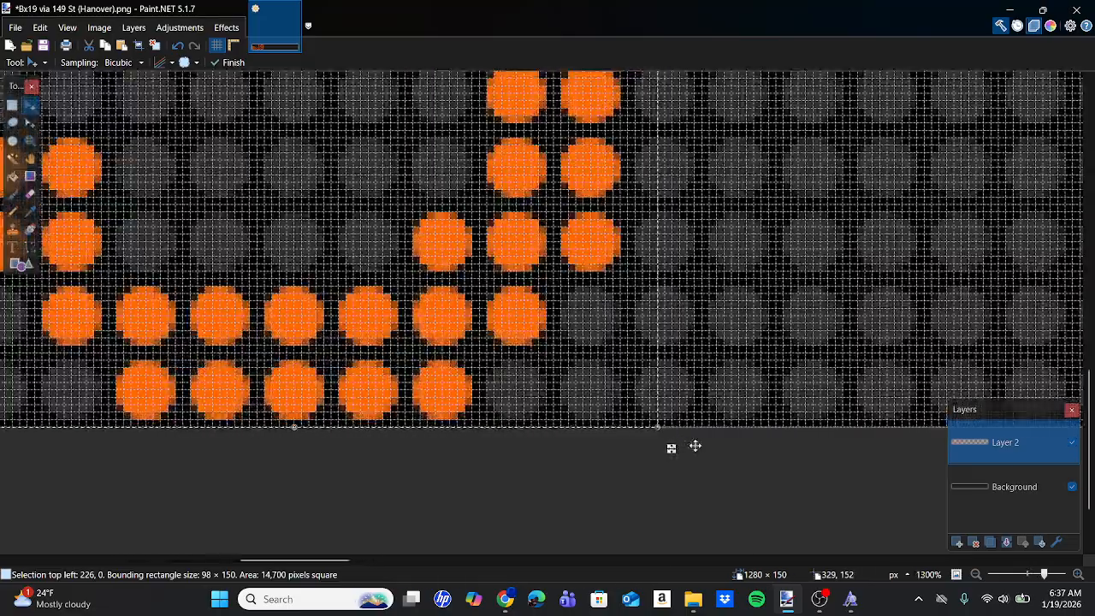
pyautogui.hscroll(-1, 695, 445)
pyautogui.keyDown('ctrl'); pyautogui.scroll(-5, 695, 445); pyautogui.keyUp('ctrl')
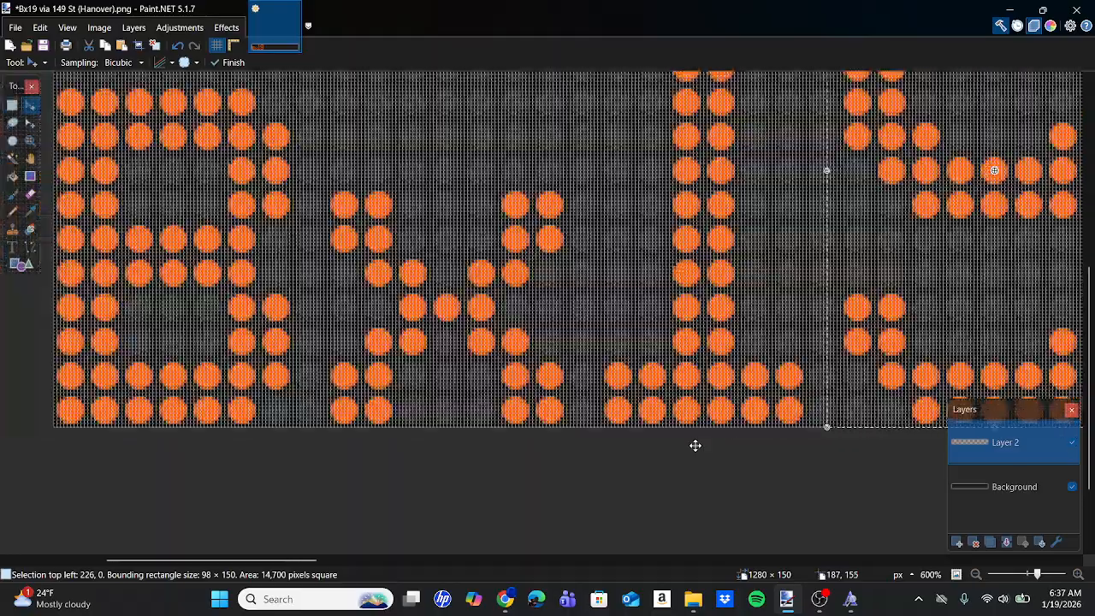
pyautogui.keyDown('ctrl'); pyautogui.scroll(-1, 695, 446); pyautogui.keyUp('ctrl')
pyautogui.hscroll(2, 694, 447)
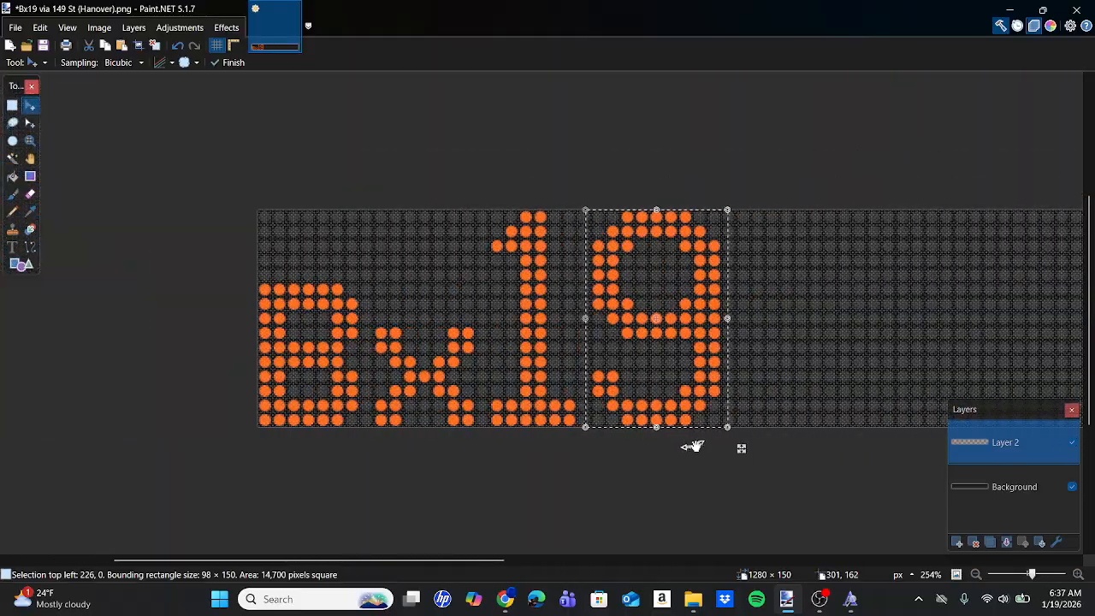
# Deselect the digit 9 to finish placing it in the route number.
pyautogui.click(12, 105)
pyautogui.click(355, 274)
pyautogui.keyDown('ctrl'); pyautogui.scroll(-5, 356, 272); pyautogui.keyUp('ctrl')
pyautogui.hscroll(4, 356, 272)
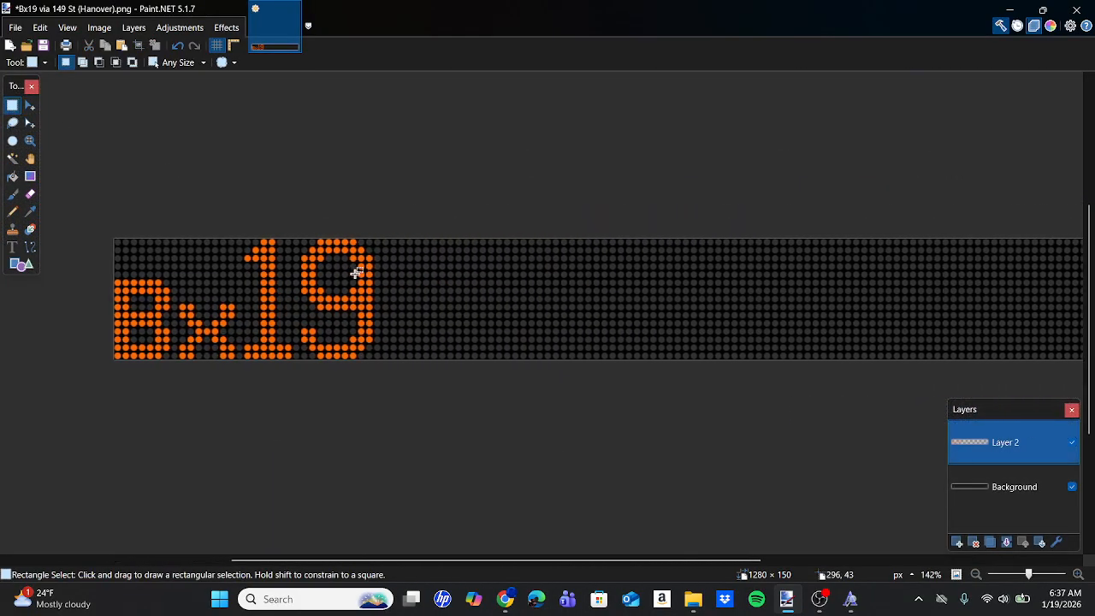
# Switch to Chrome, compare the Bx19 spacing with the BRONX PARK side sign photo, and return to Paint.NET.
pyautogui.click(506, 602)
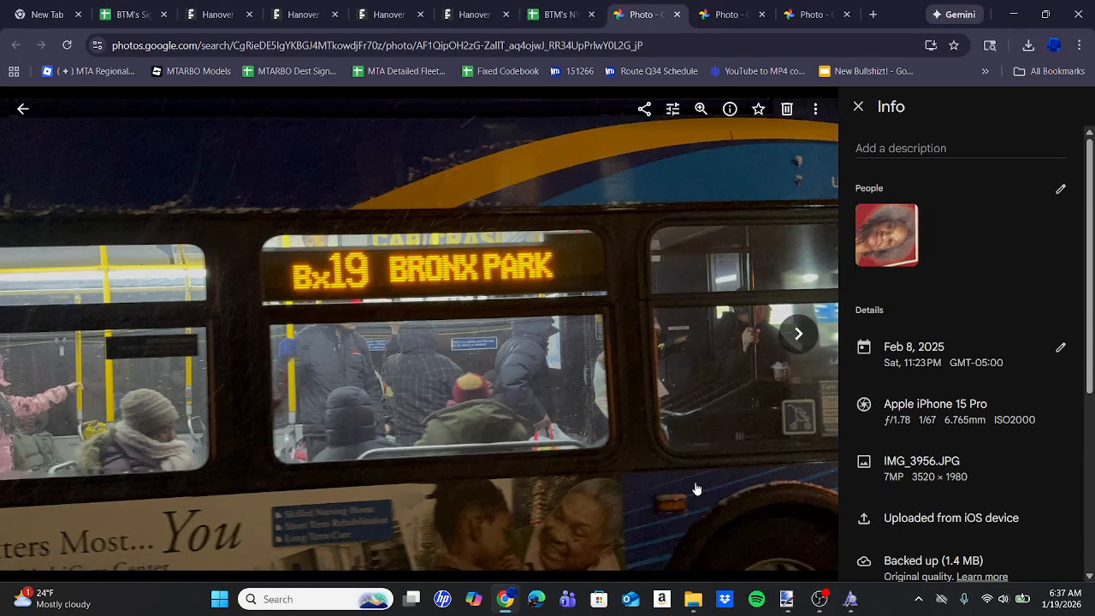
pyautogui.moveTo(787, 599)
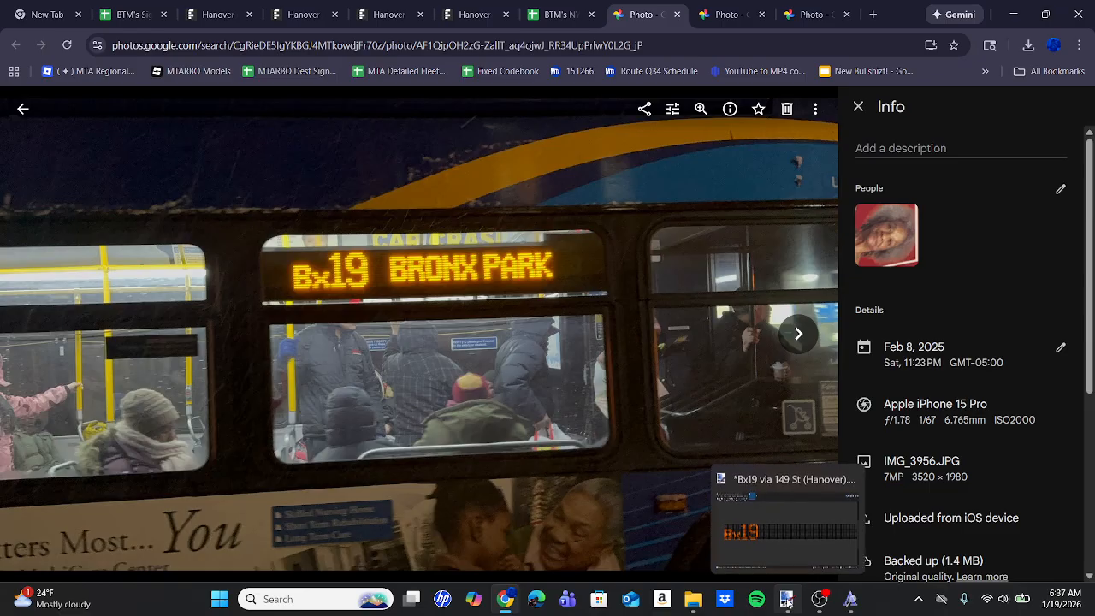
pyautogui.click(824, 554)
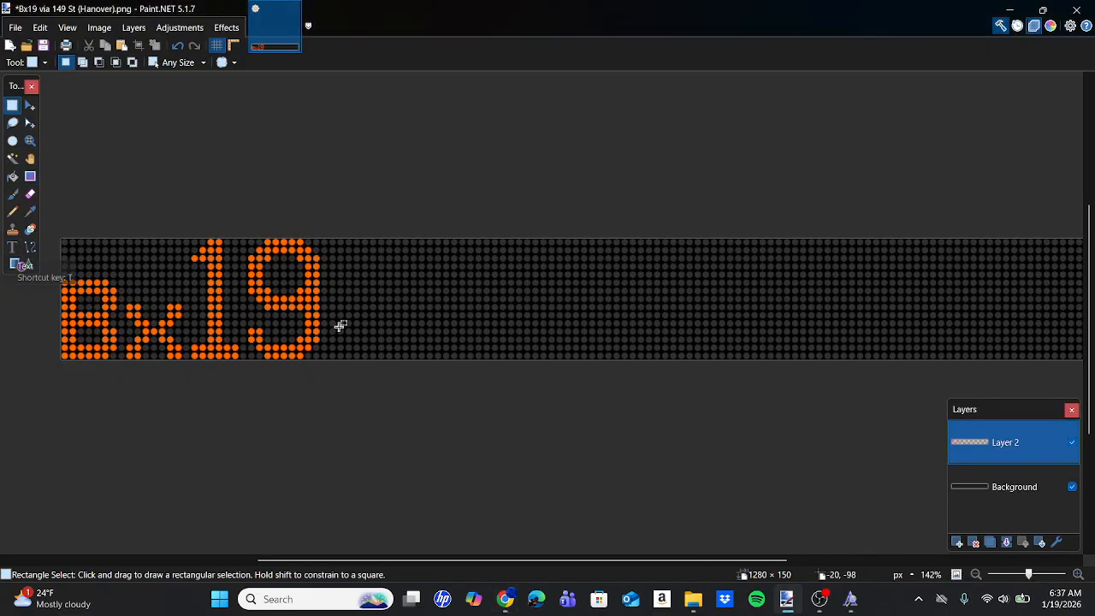
pyautogui.click(513, 604)
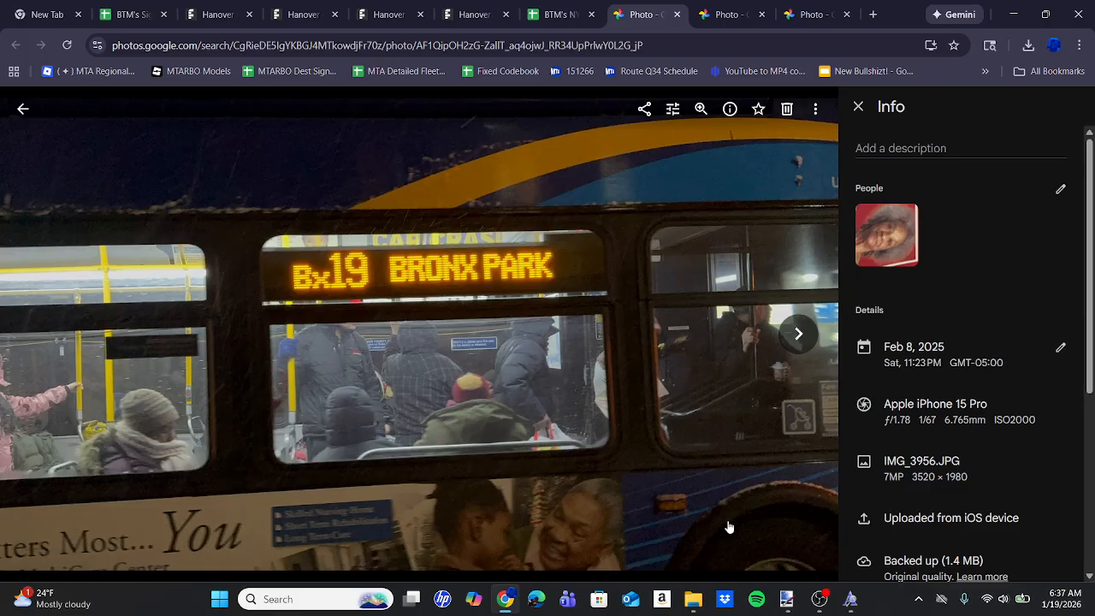
pyautogui.moveTo(786, 608)
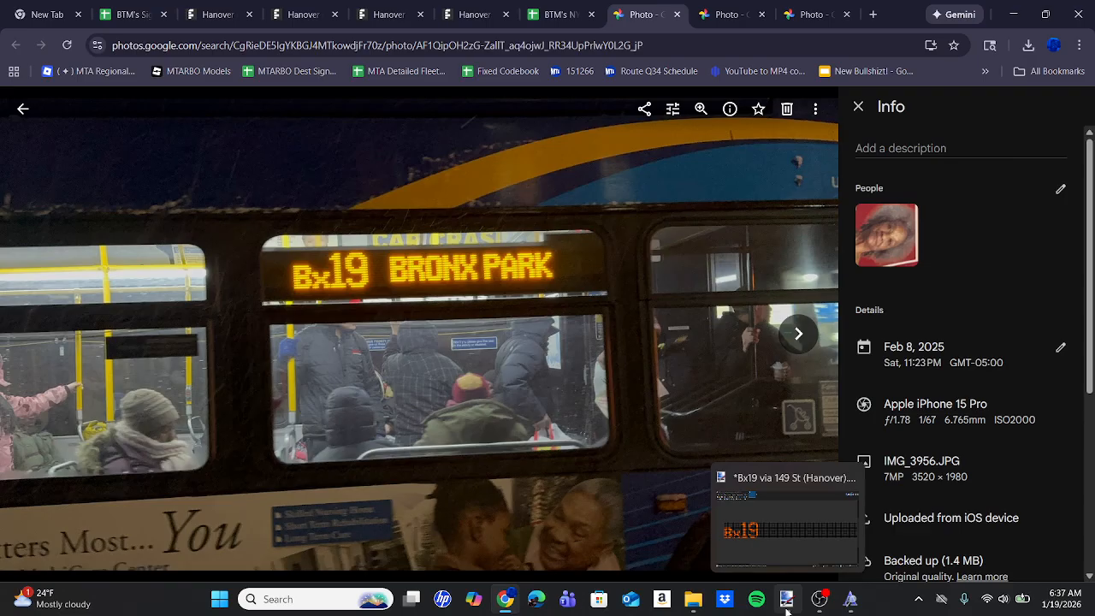
pyautogui.click(787, 606)
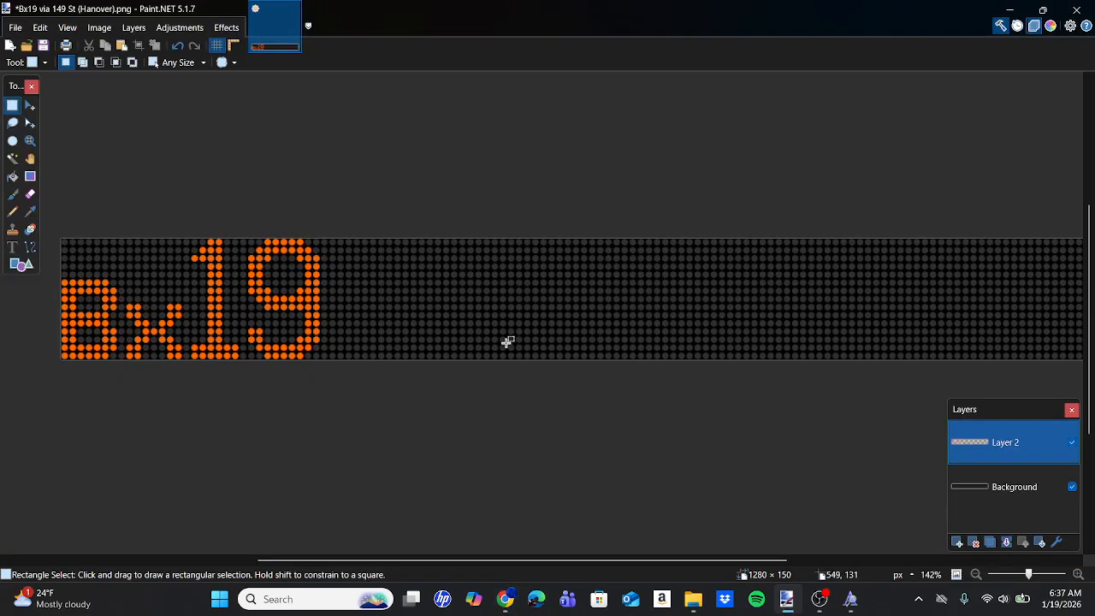
# Start a text entry to the right of the route number and set its font to Hanover 7X11.
pyautogui.click(12, 248)
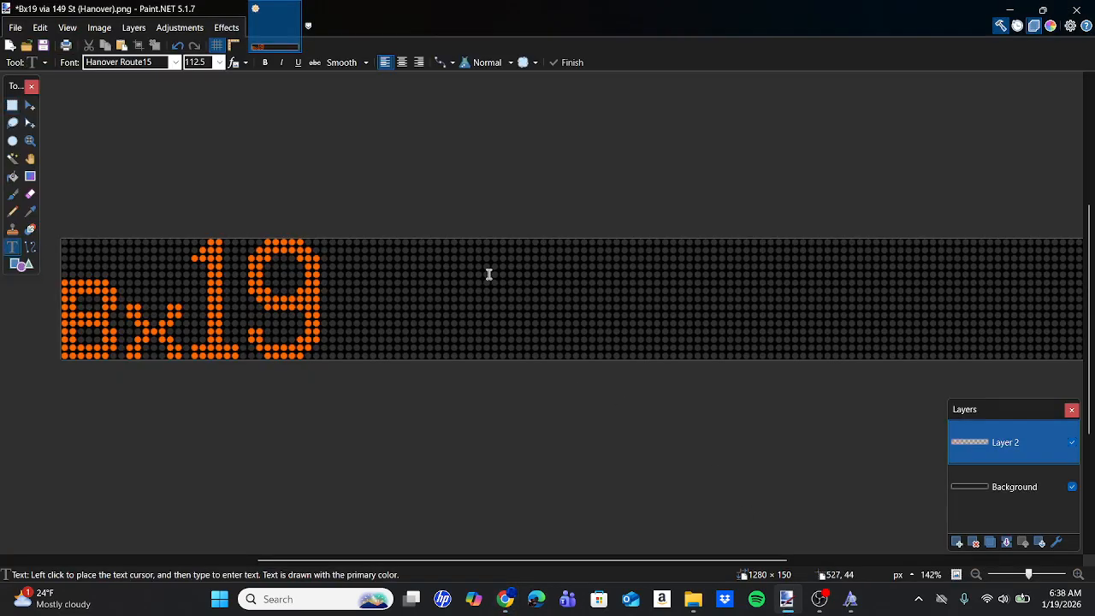
pyautogui.click(489, 274)
pyautogui.click(145, 63)
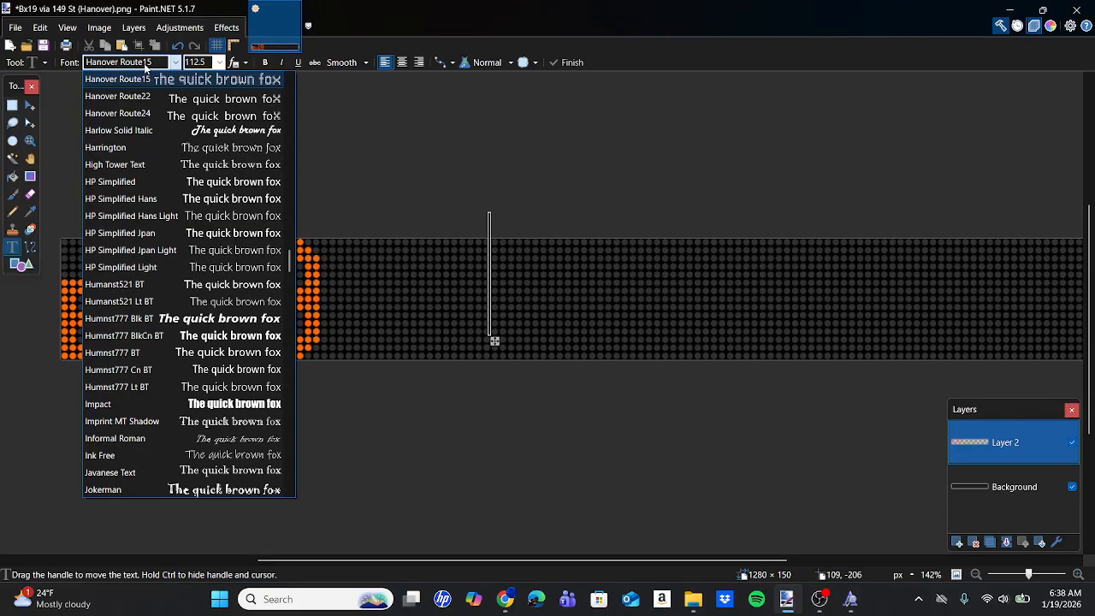
pyautogui.scroll(2, 191, 184)
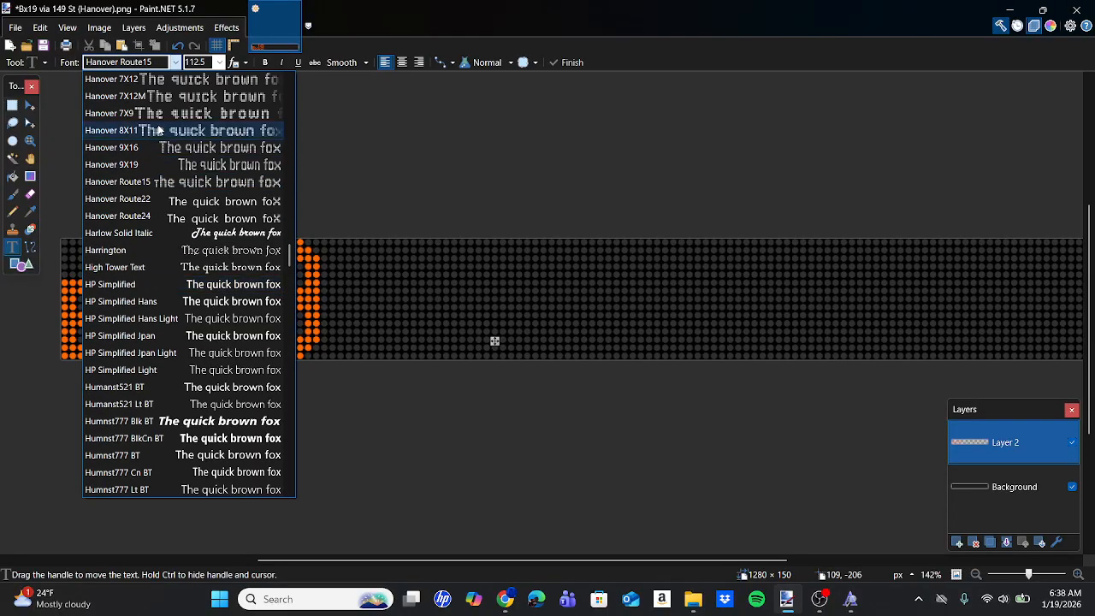
pyautogui.scroll(1, 154, 131)
pyautogui.click(137, 102)
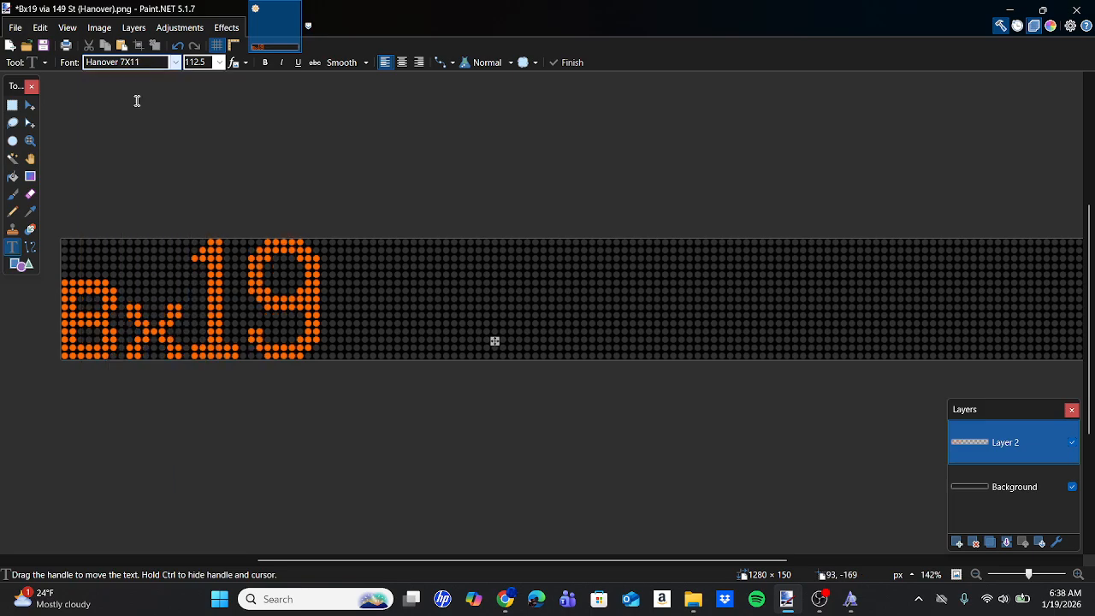
# Switch to Chrome and search BTM's Sign Fonts spreadsheet for 7x11 to look up the font's Paint.NET size.
pyautogui.hotkey('alt', 'Tab')
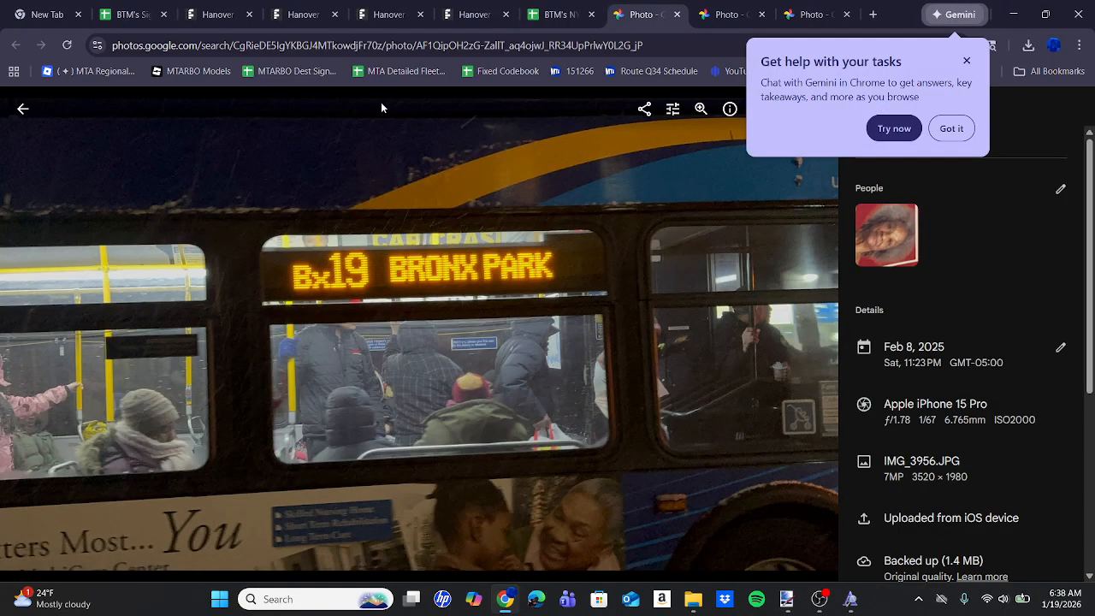
pyautogui.click(114, 4)
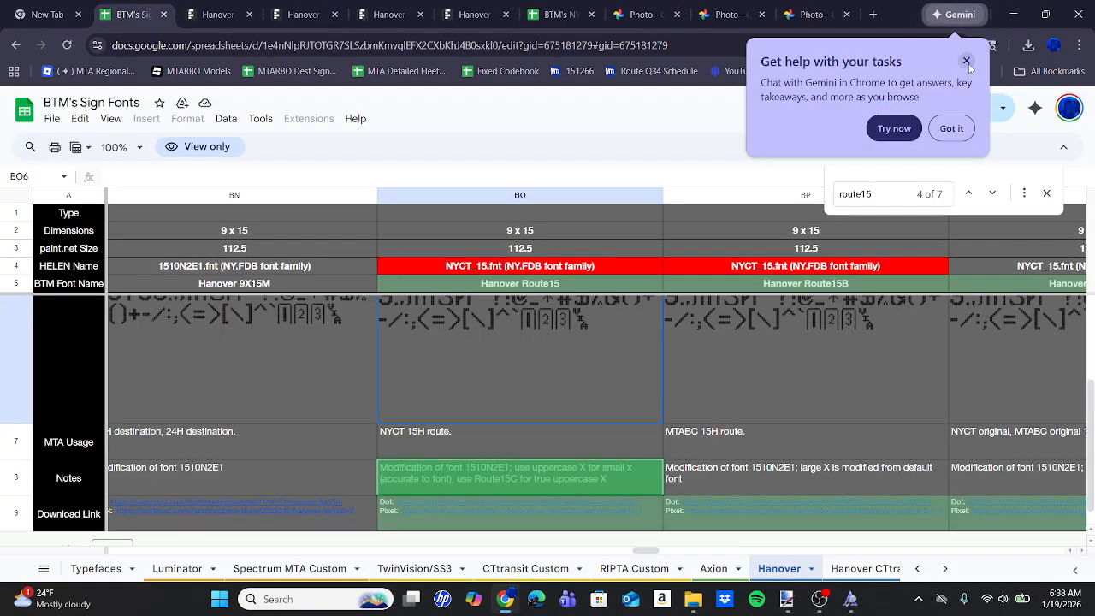
pyautogui.click(967, 62)
pyautogui.hscroll(-5, 785, 316)
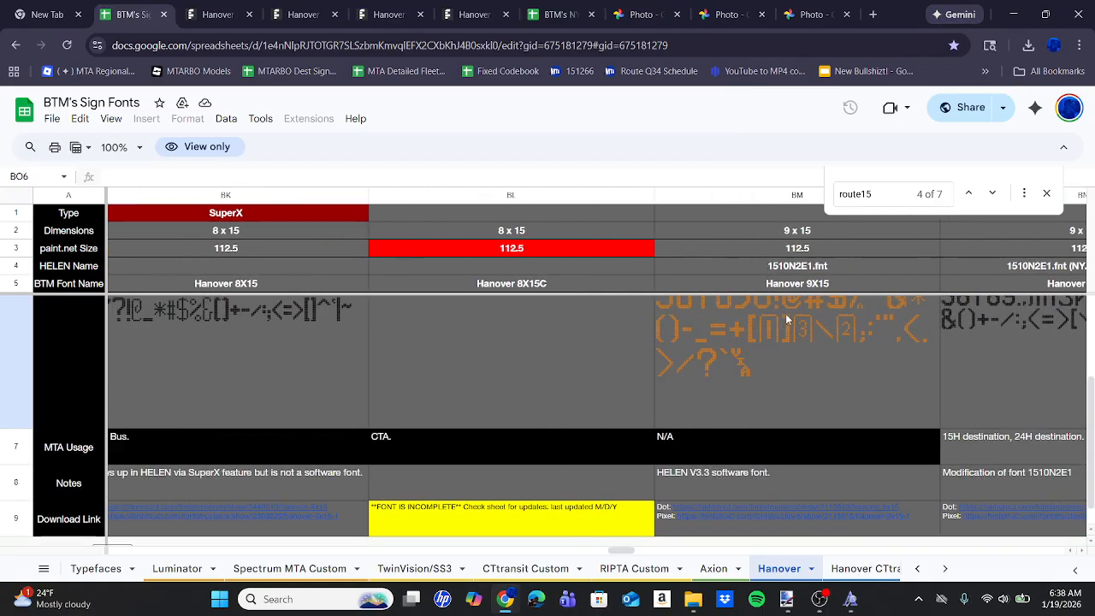
pyautogui.hscroll(-6, 785, 314)
pyautogui.hscroll(-4, 785, 313)
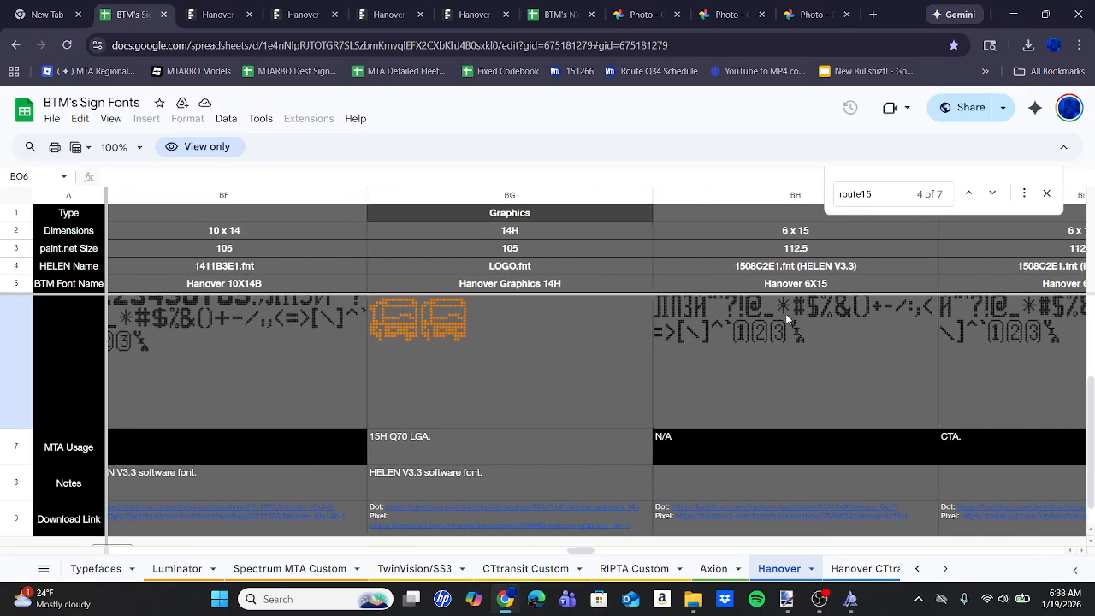
pyautogui.click(881, 189)
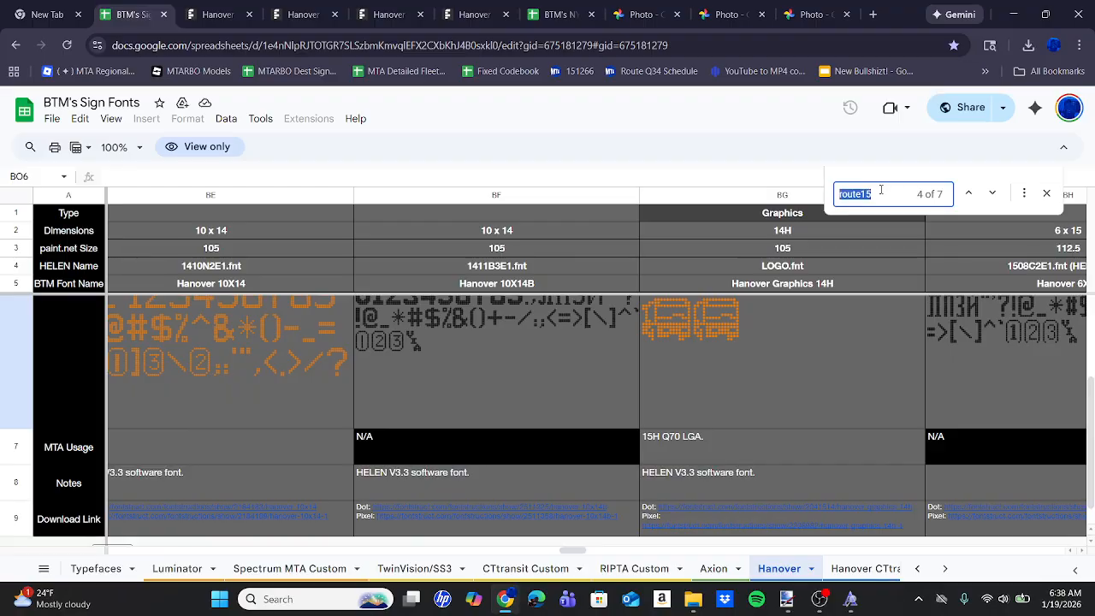
pyautogui.write('7x11')
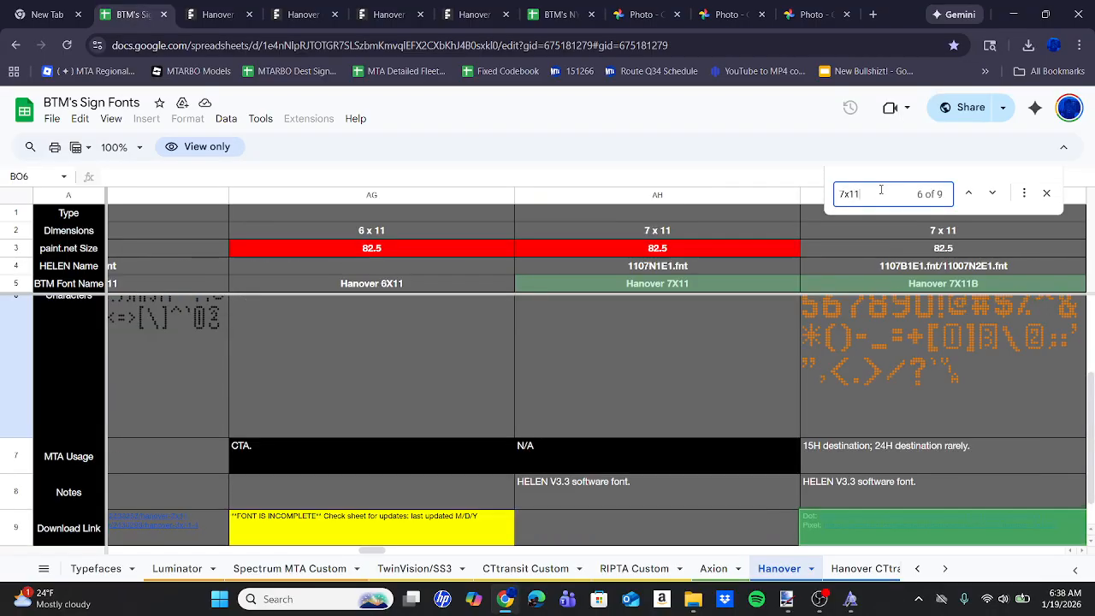
# Switch back to Paint.NET, set the text size to 82.5, and enter BRONX, placing it roughly mid-height on the sign.
pyautogui.click(786, 599)
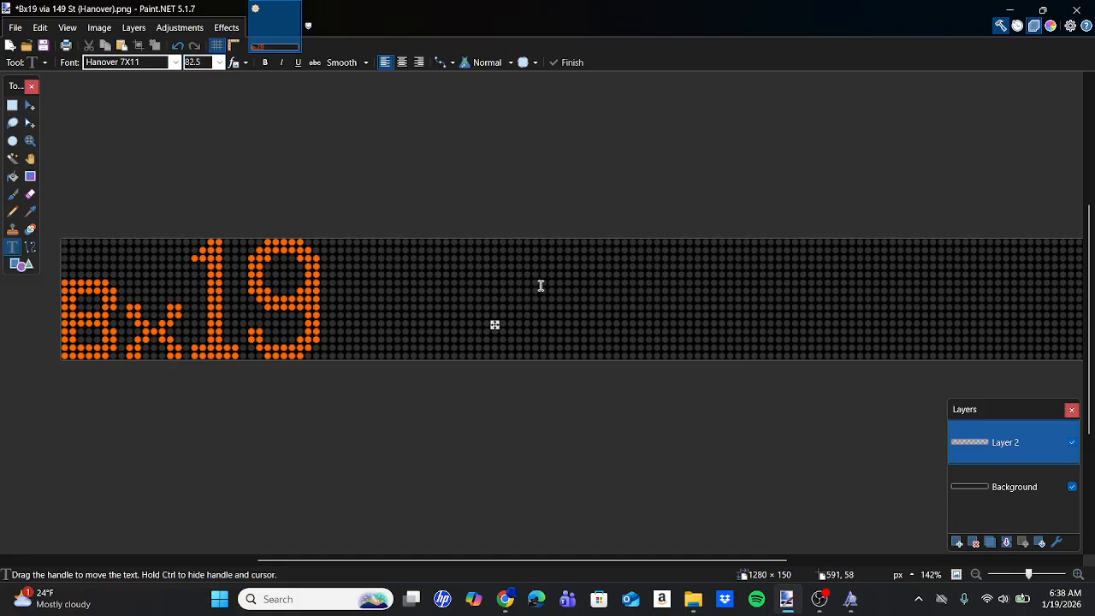
pyautogui.write('BRONX')
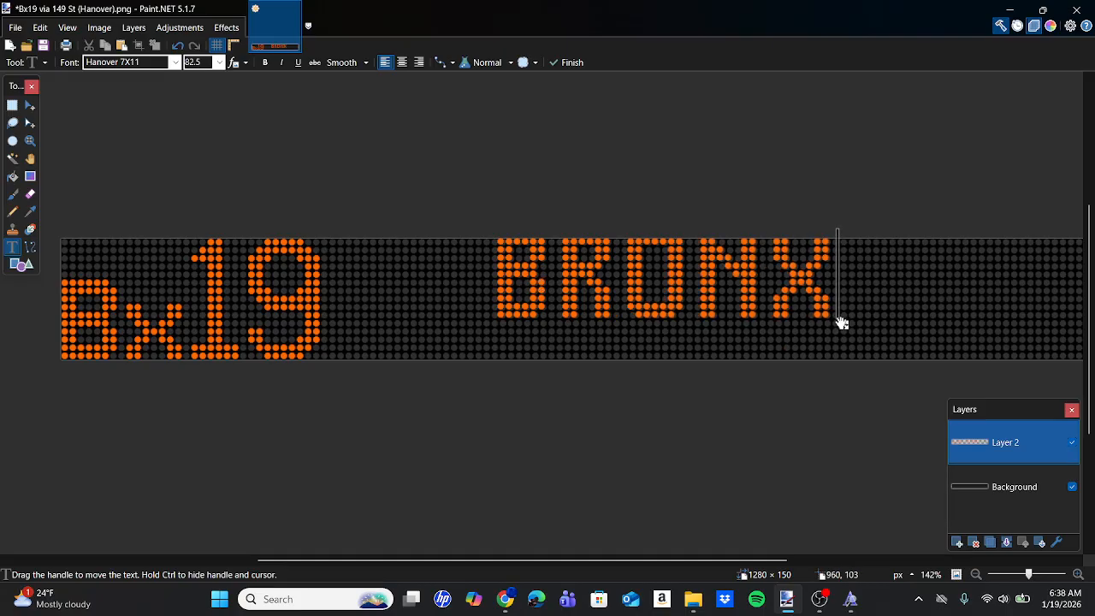
pyautogui.moveTo(842, 322); pyautogui.dragTo(816, 347)
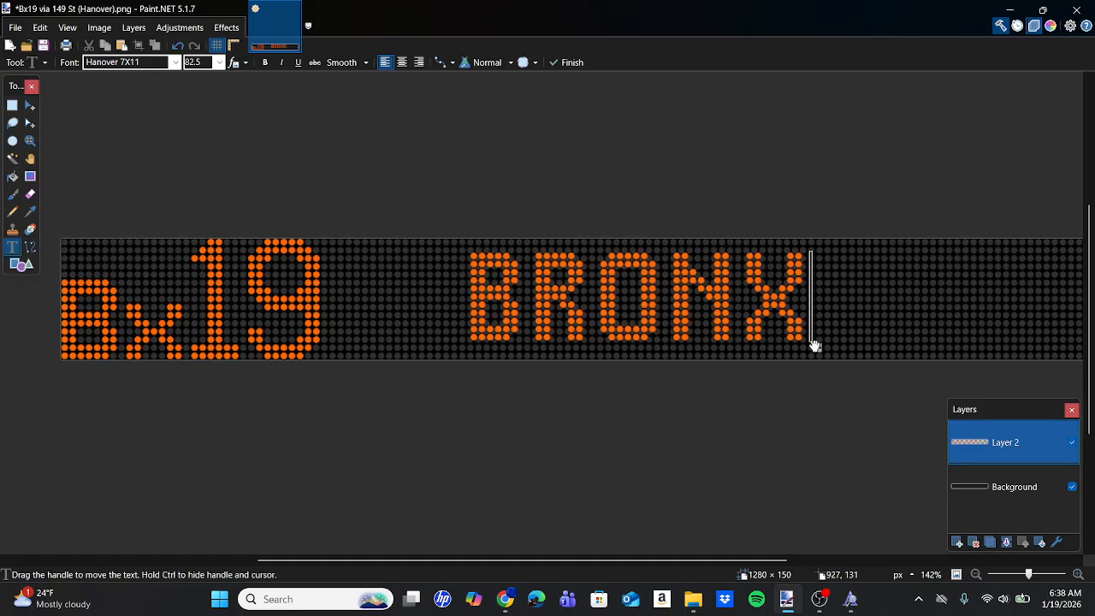
# Switch to Chrome, examine the 7x11 character samples and the BRONX PARK lettering in the side sign photo, and return to Paint.NET.
pyautogui.click(509, 592)
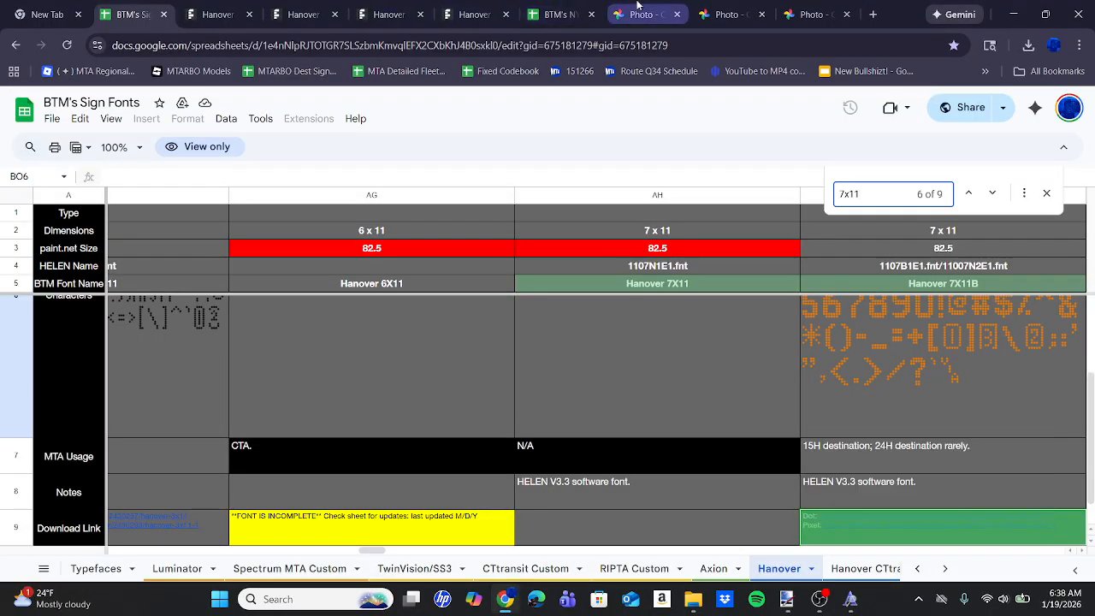
pyautogui.moveTo(590, 6)
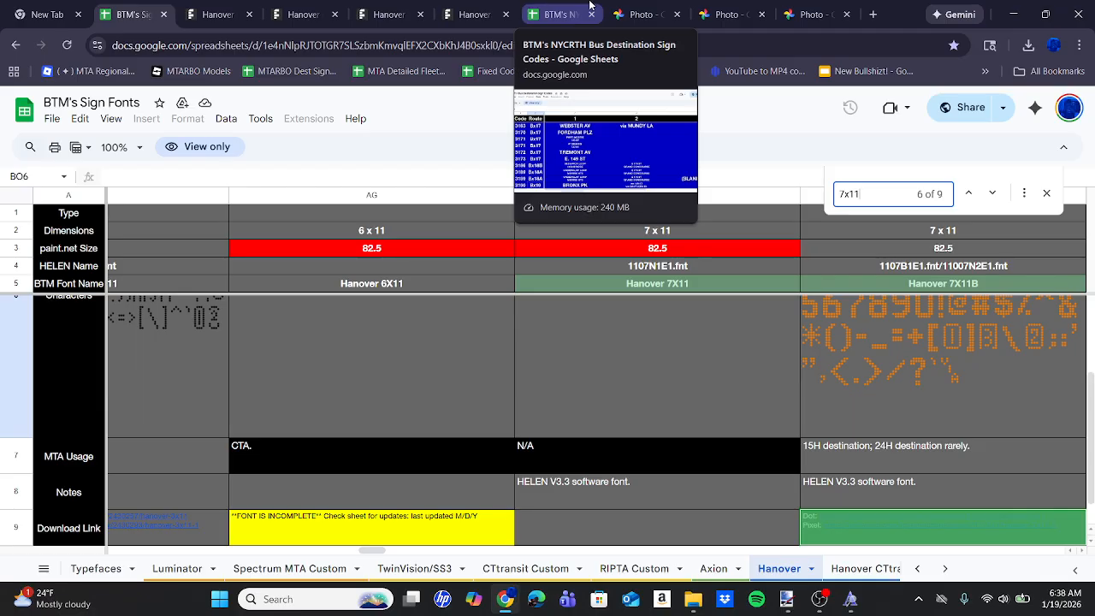
pyautogui.scroll(3, 470, 423)
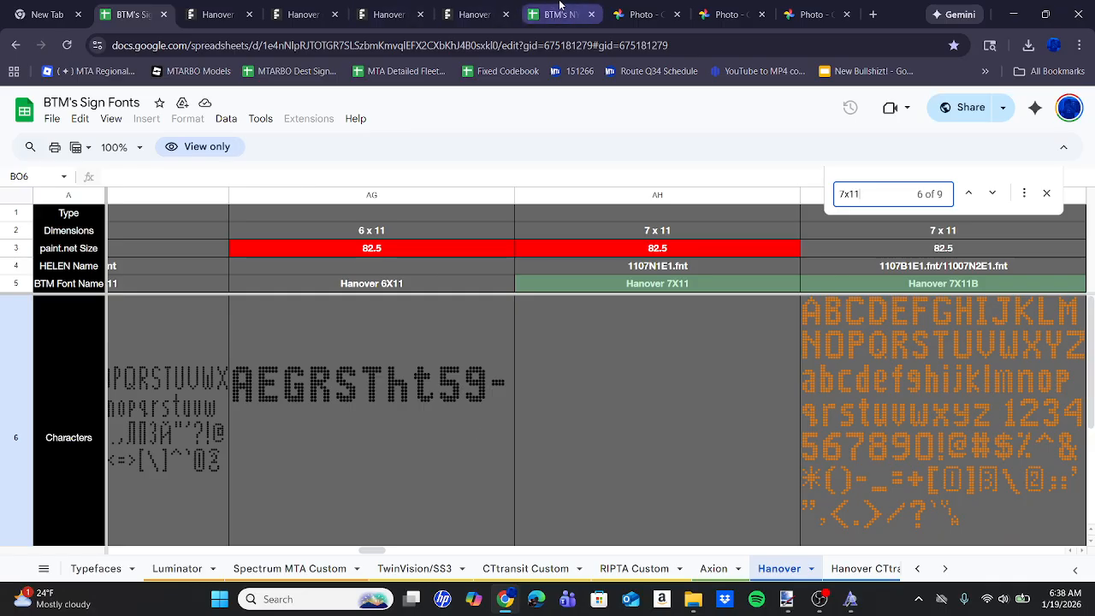
pyautogui.click(641, 11)
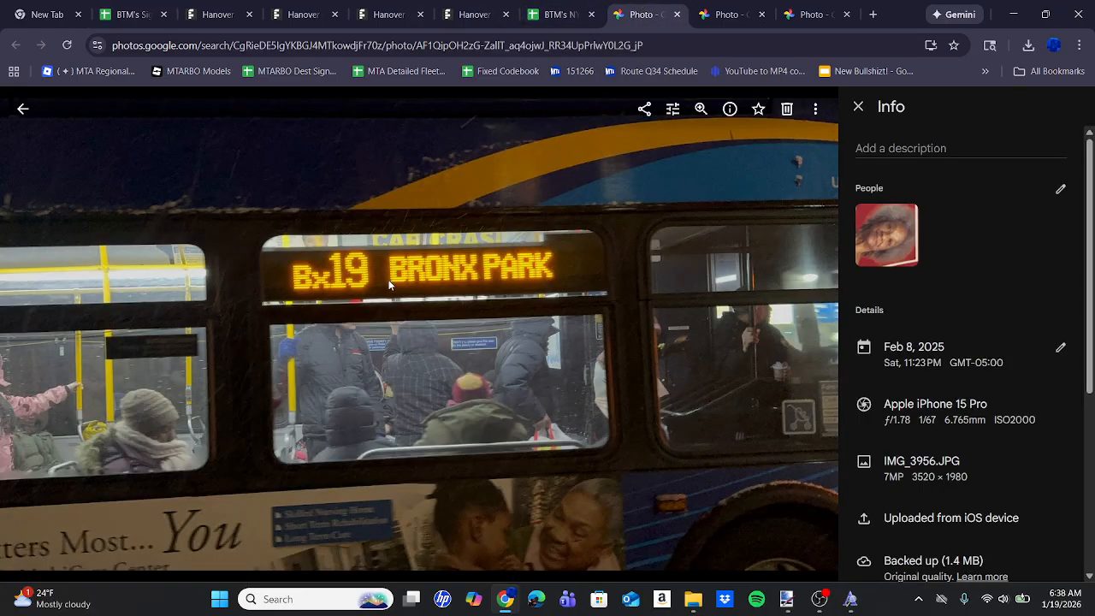
pyautogui.click(786, 599)
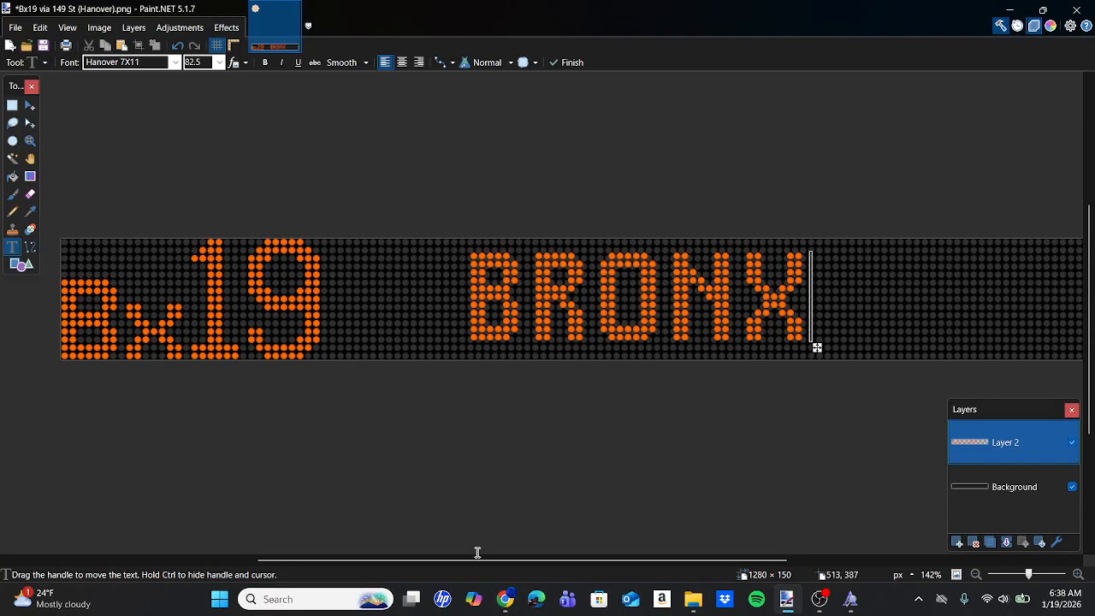
pyautogui.click(498, 606)
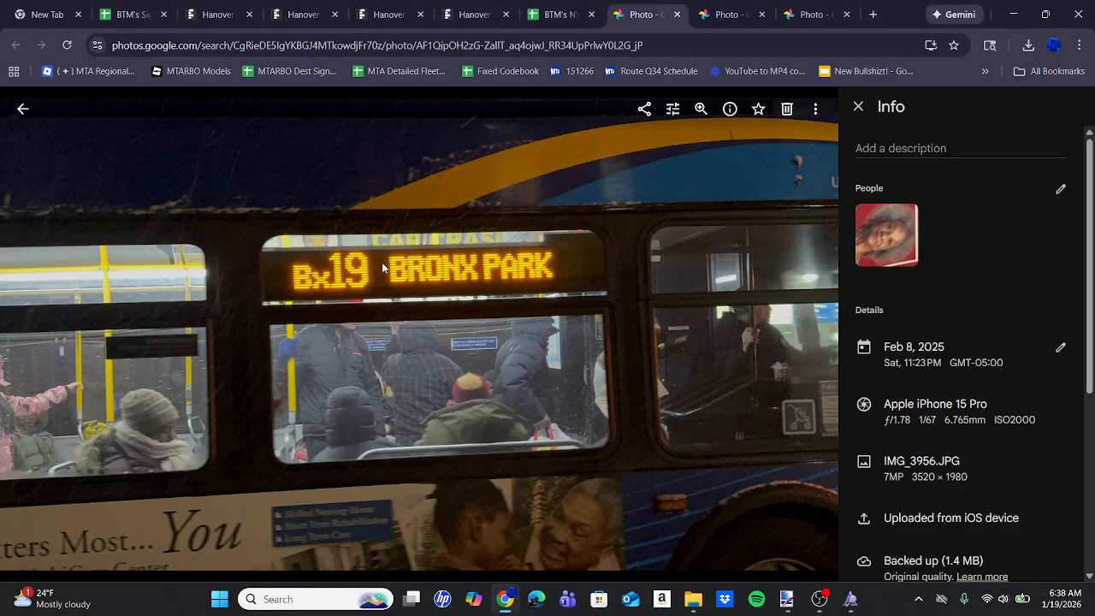
pyautogui.scroll(5, 381, 262)
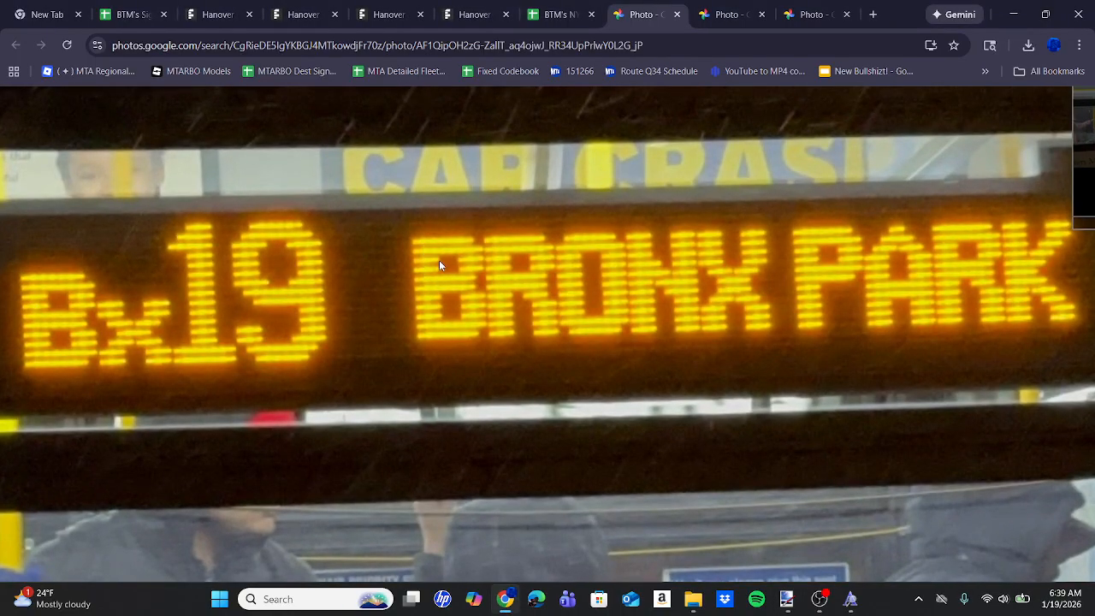
pyautogui.click(789, 606)
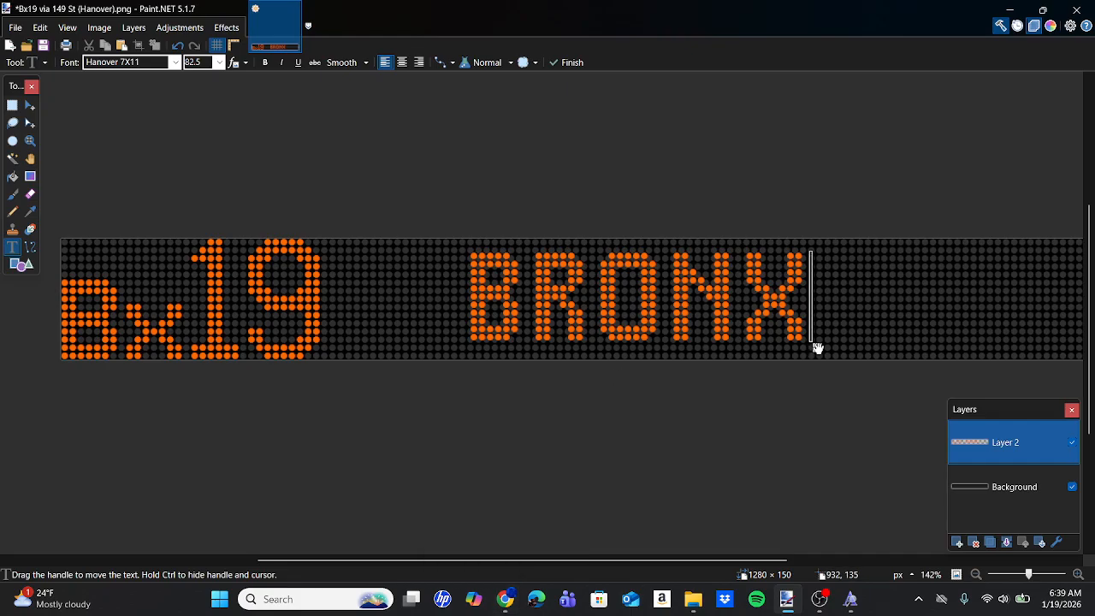
# Move BRONX closer to the route number, align it with the dot grid, and extend the text to BRONX PARK.
pyautogui.moveTo(814, 346); pyautogui.dragTo(787, 350)
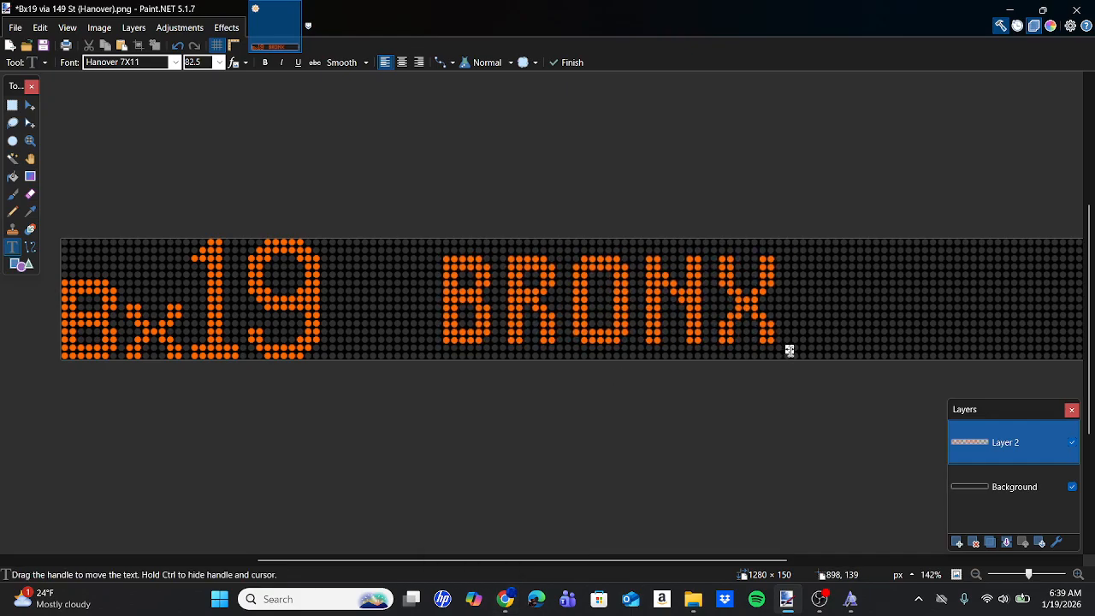
pyautogui.scroll(6, 787, 350)
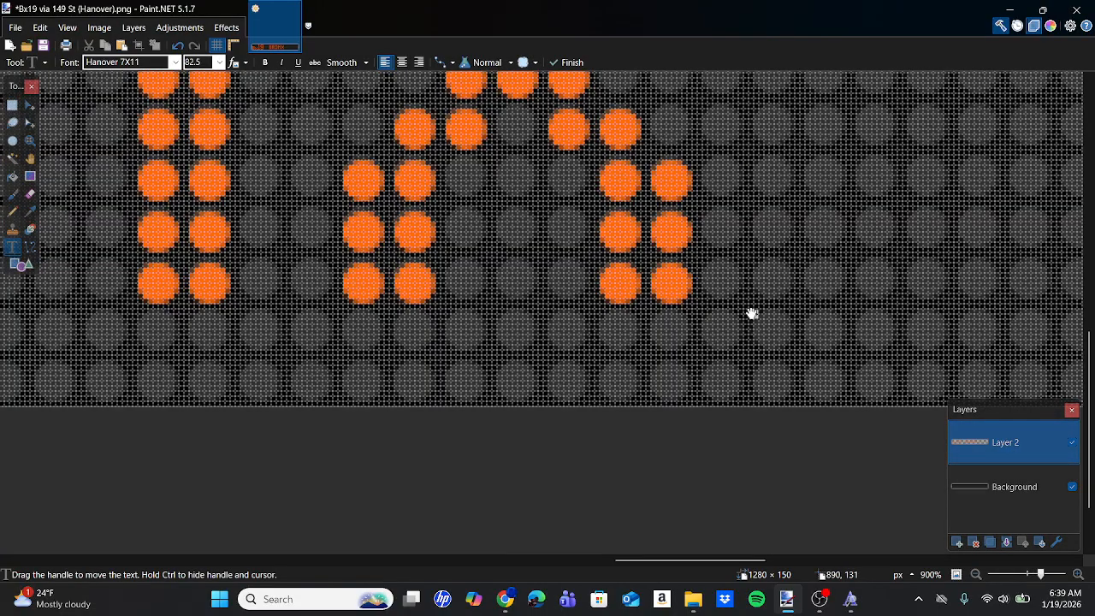
pyautogui.moveTo(753, 313); pyautogui.dragTo(751, 309)
pyautogui.scroll(-6, 751, 309)
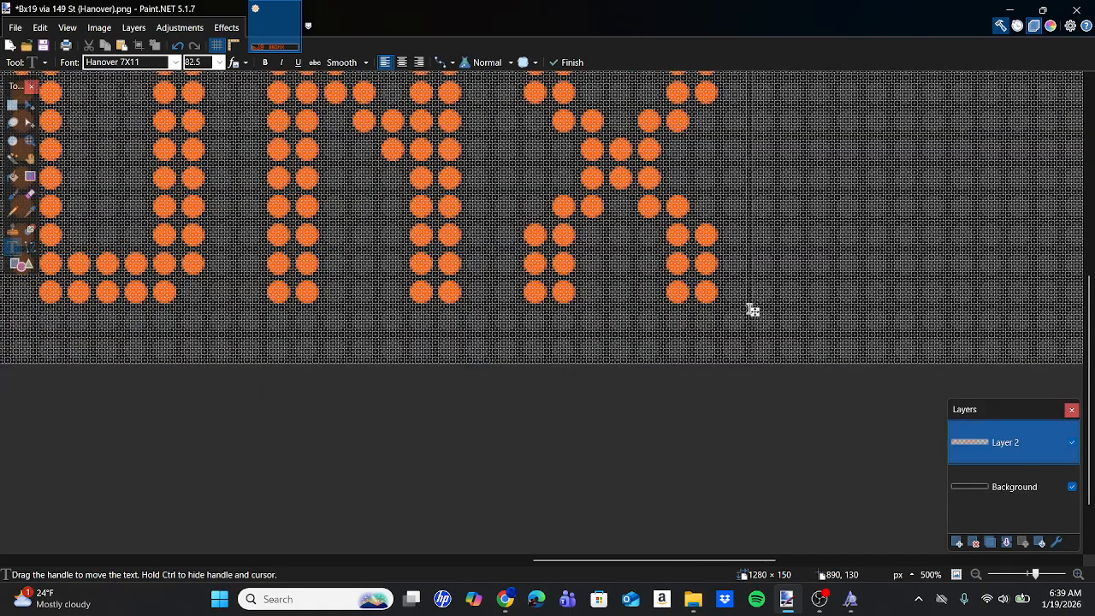
pyautogui.write('PARK')
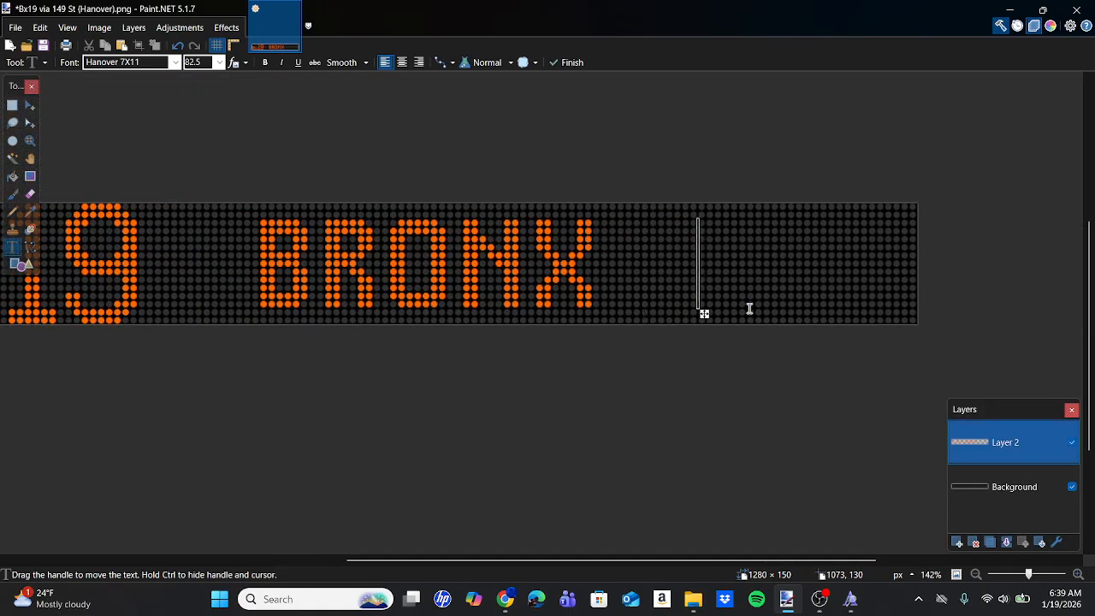
# Select RONX PARK and shift it 10 pixels left, one dot column closer to the B, keeping it on the dot grid.
pyautogui.click(11, 107)
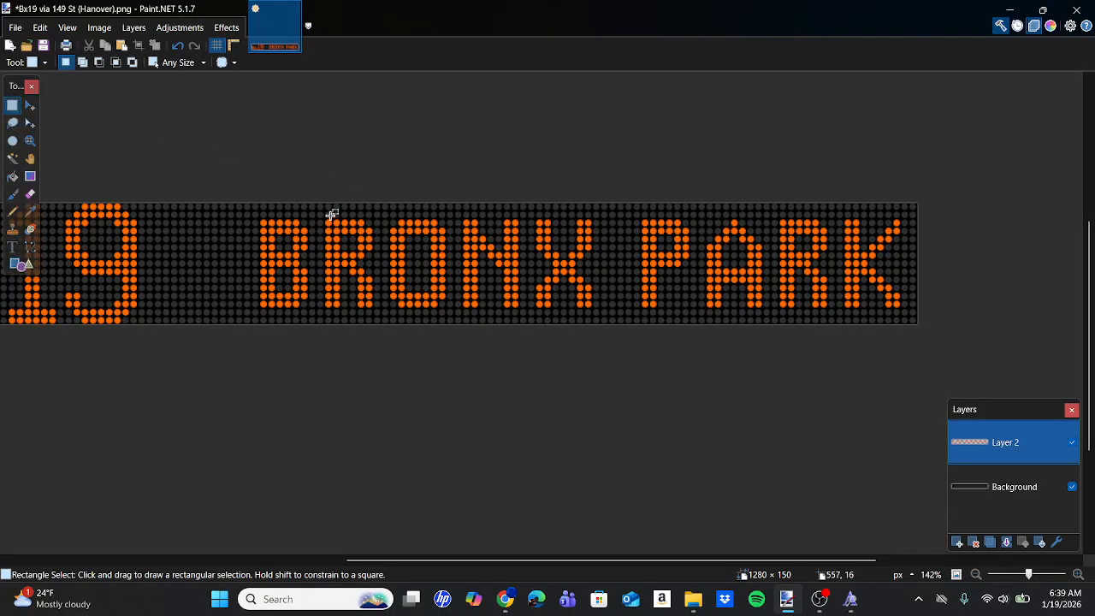
pyautogui.moveTo(325, 208); pyautogui.dragTo(910, 304)
pyautogui.click(30, 104)
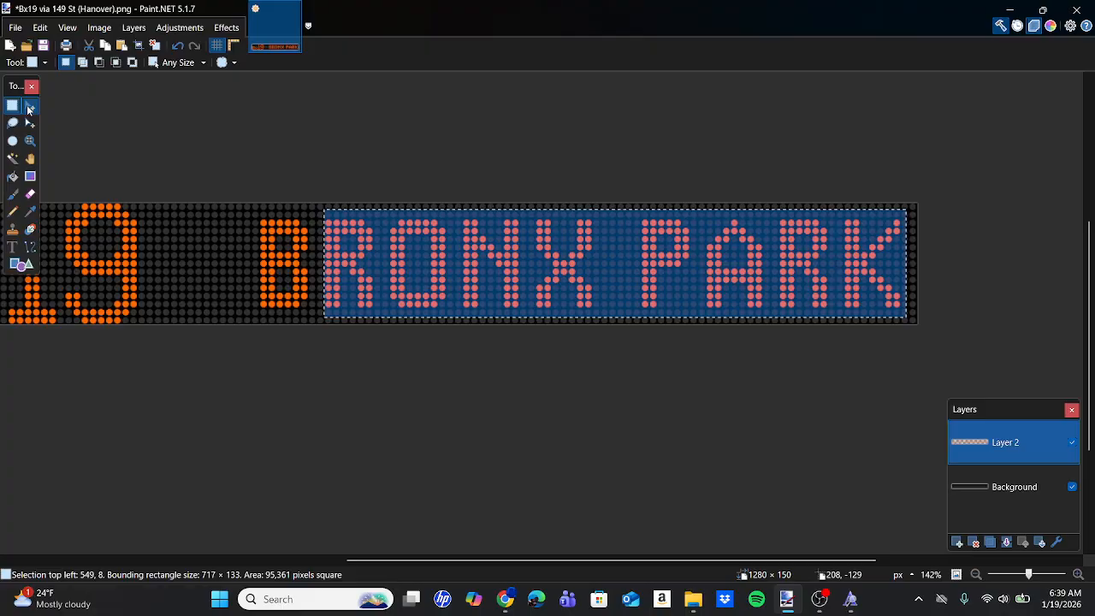
pyautogui.scroll(5, 875, 319)
pyautogui.scroll(3, 874, 320)
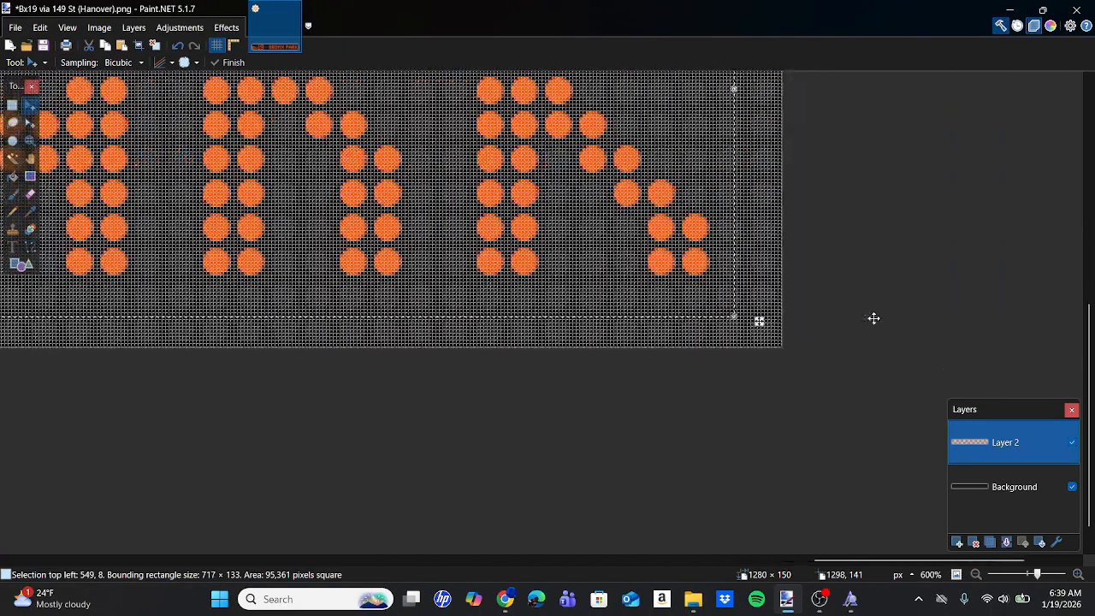
pyautogui.scroll(2, 688, 313)
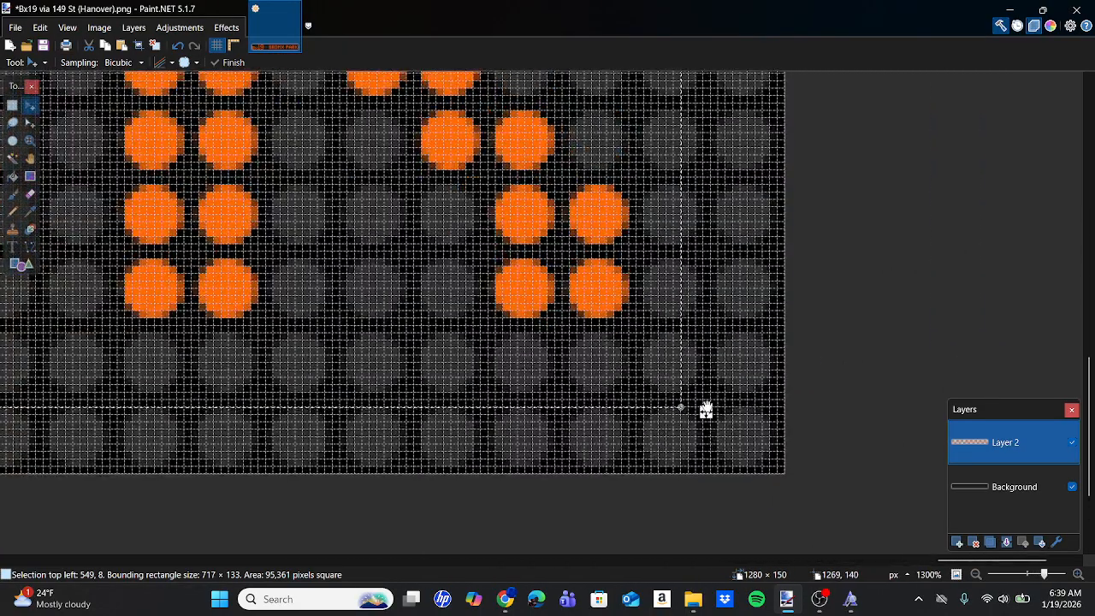
pyautogui.moveTo(707, 410); pyautogui.dragTo(630, 411)
# Select ONX PARK and shift it 10 pixels left to tighten the gap after the R by one dot.
pyautogui.scroll(-7, 631, 412)
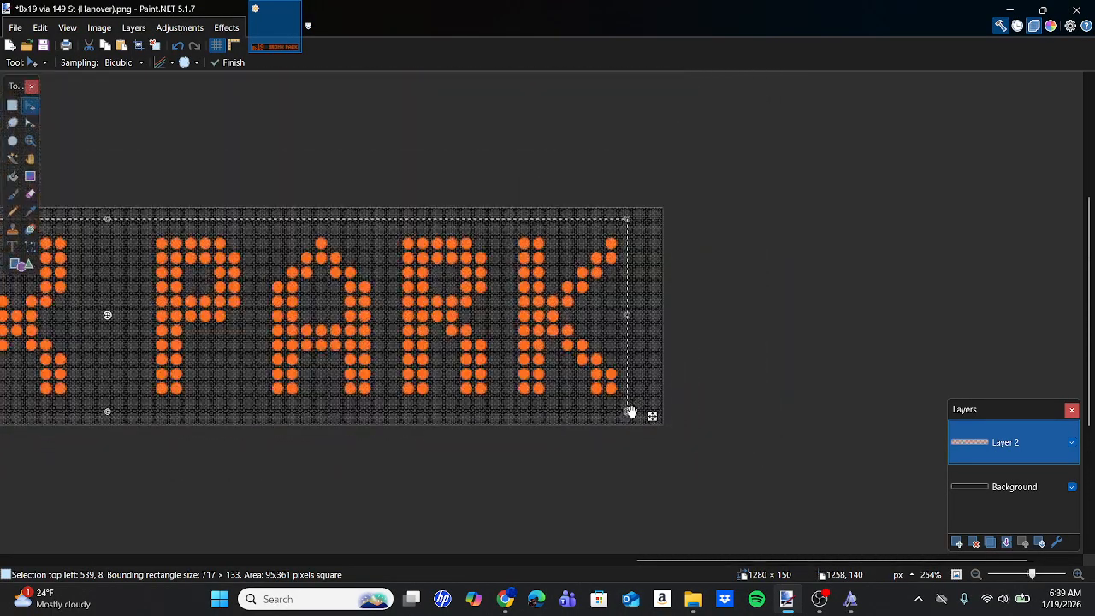
pyautogui.hscroll(-5, 631, 412)
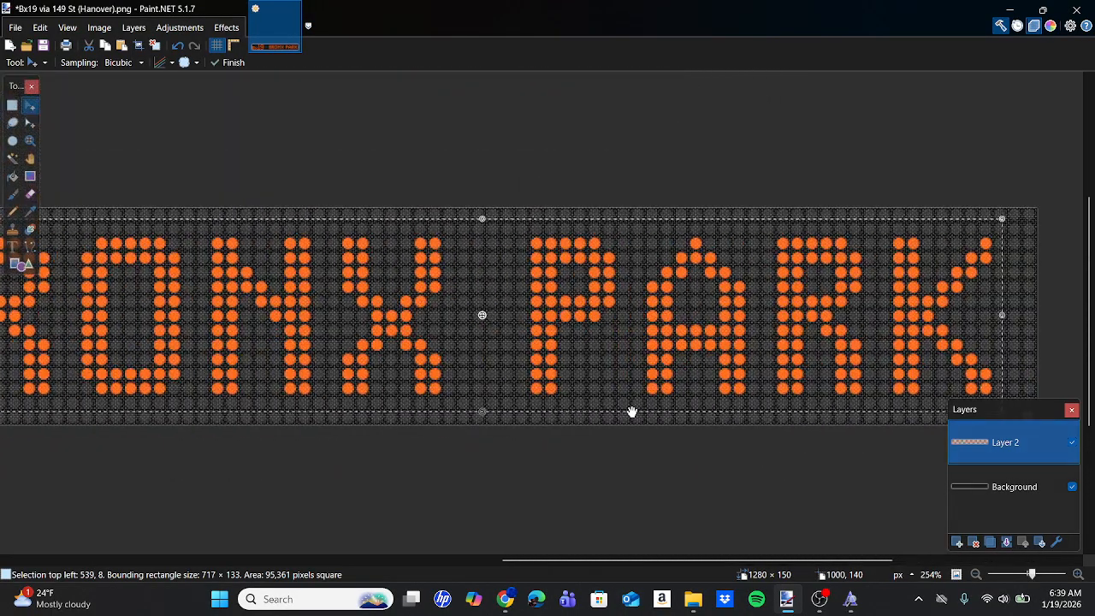
pyautogui.click(12, 106)
pyautogui.hscroll(-8, 205, 226)
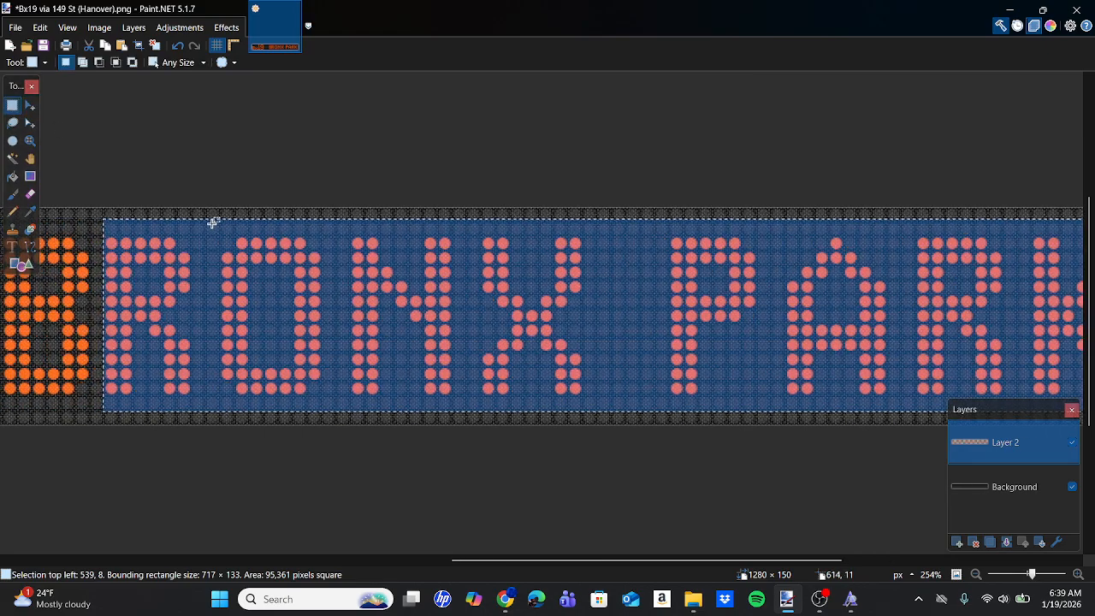
pyautogui.moveTo(213, 223); pyautogui.dragTo(1046, 404)
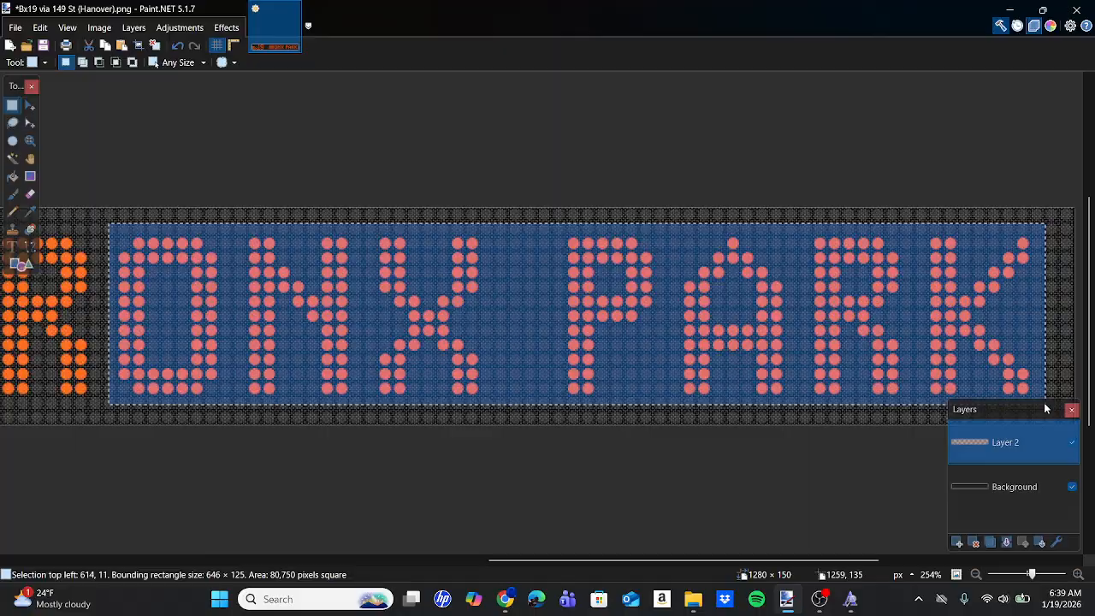
pyautogui.click(30, 107)
pyautogui.hscroll(4, 738, 414)
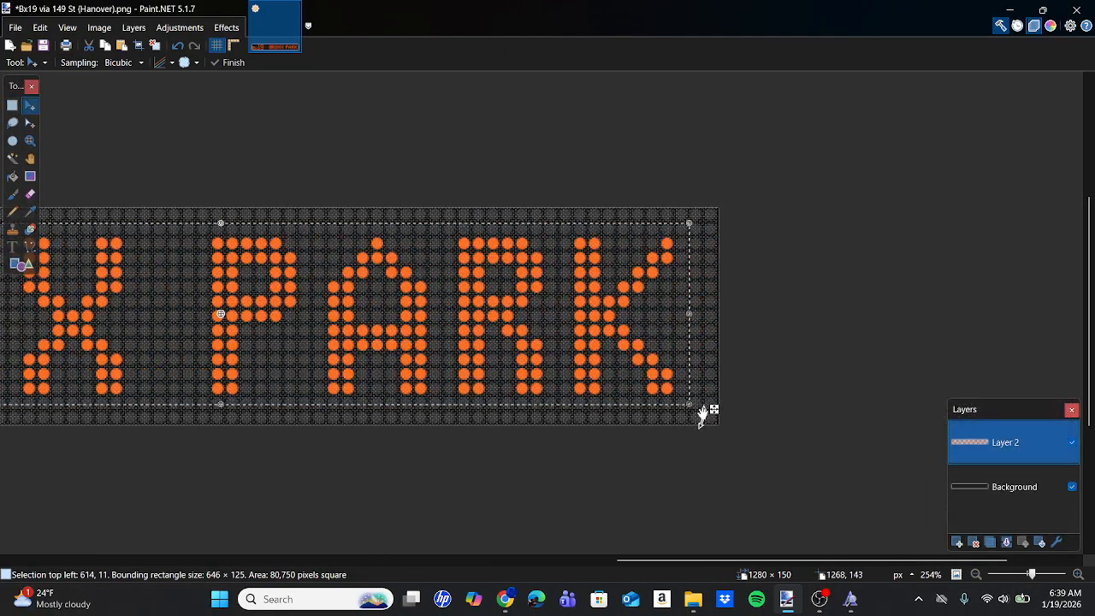
pyautogui.scroll(6, 700, 412)
pyautogui.moveTo(682, 384); pyautogui.dragTo(623, 387)
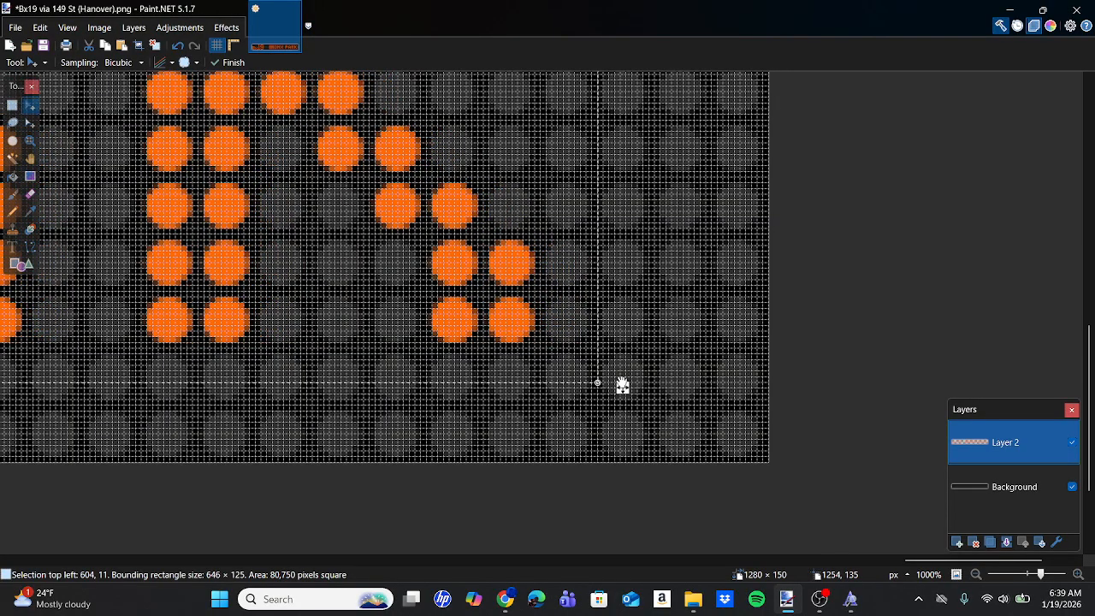
# Select NX PARK and shift it 10 pixels left to narrow the gap after the O by one dot.
pyautogui.scroll(-6, 623, 385)
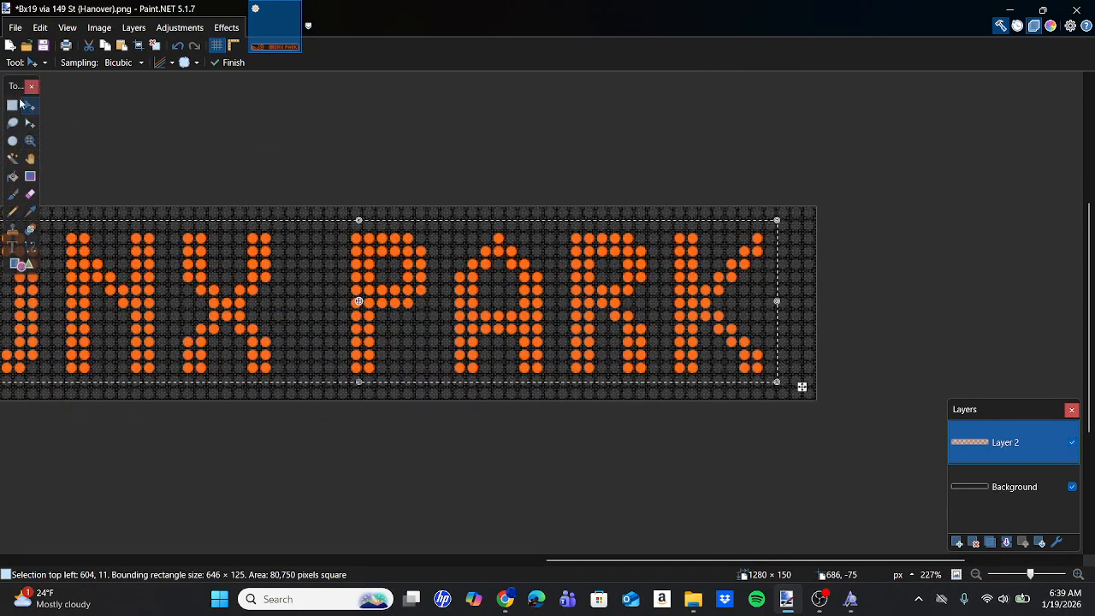
pyautogui.click(16, 105)
pyautogui.hscroll(-3, 228, 186)
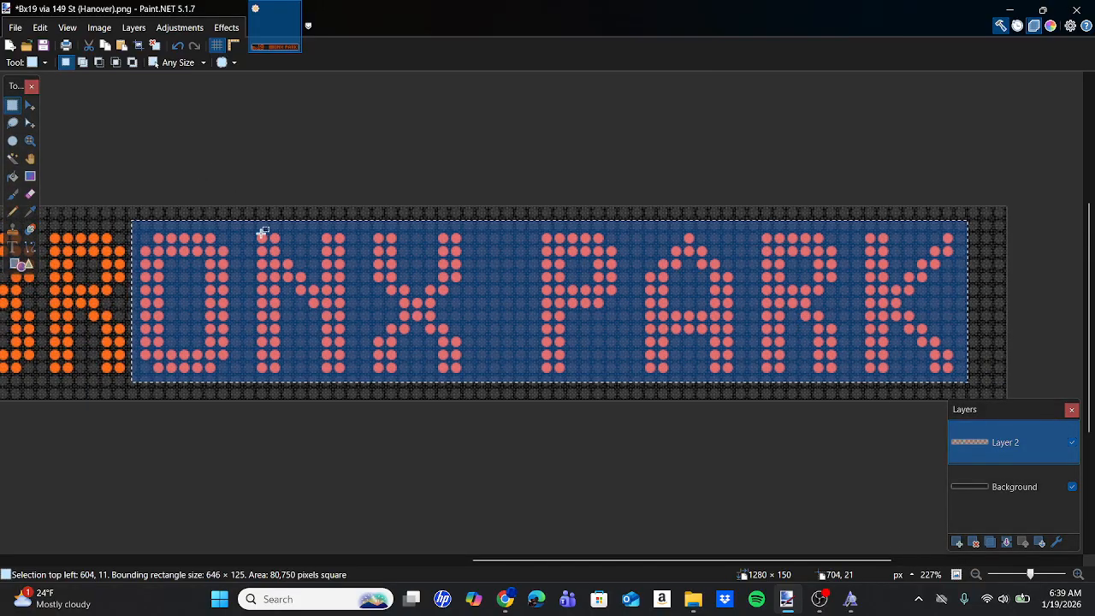
pyautogui.moveTo(250, 224); pyautogui.dragTo(968, 384)
pyautogui.click(30, 105)
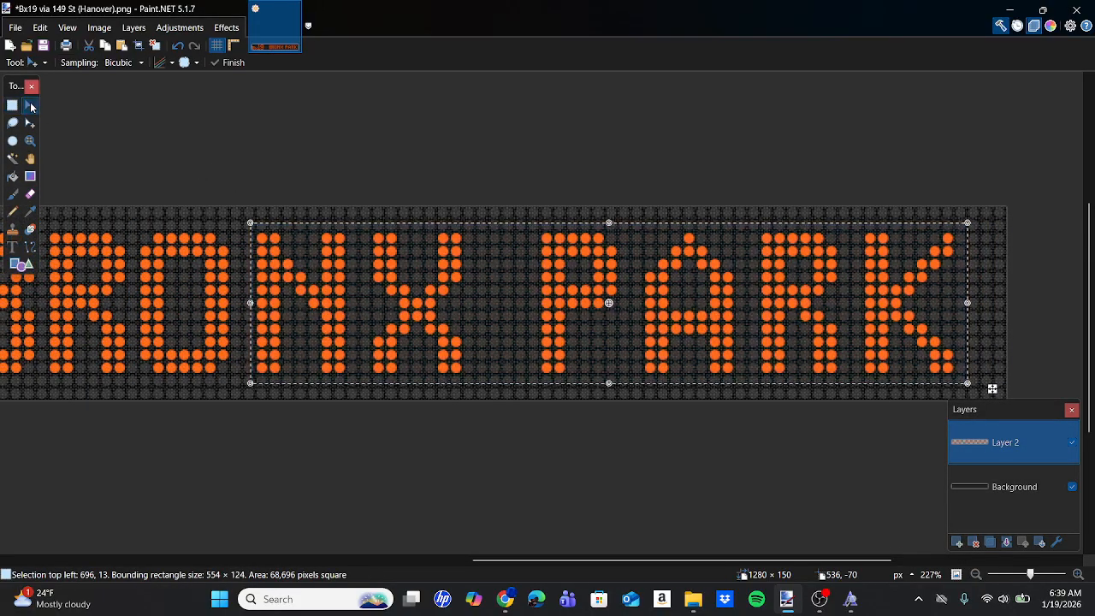
pyautogui.scroll(5, 768, 313)
pyautogui.hscroll(2, 768, 314)
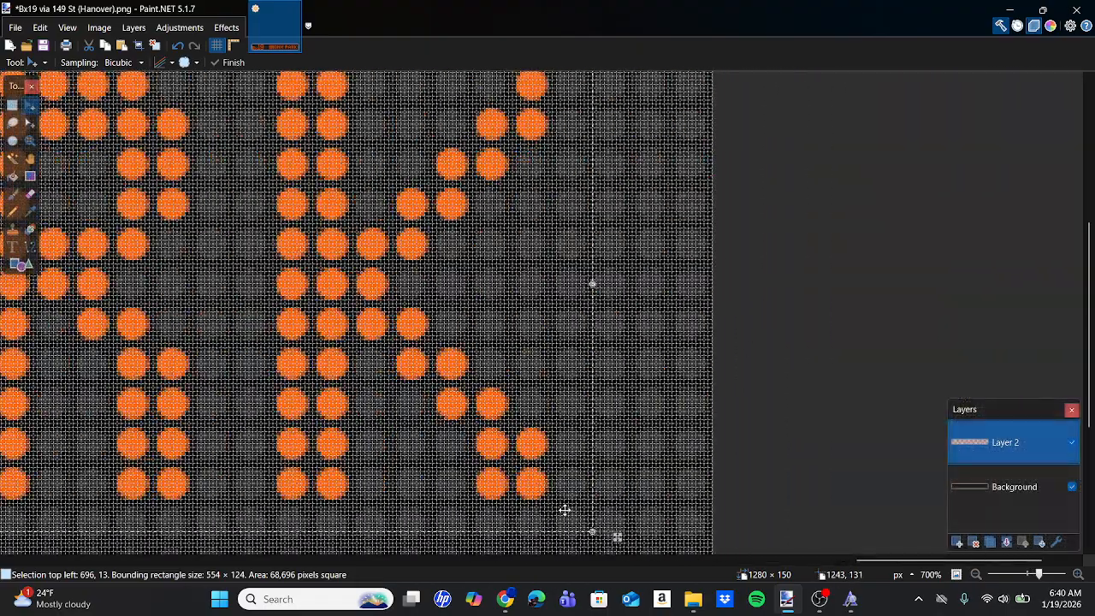
pyautogui.moveTo(611, 537); pyautogui.dragTo(577, 533)
# Select X PARK and shift it 10 pixels left, one dot column closer to the N of BRONX.
pyautogui.scroll(-5, 575, 534)
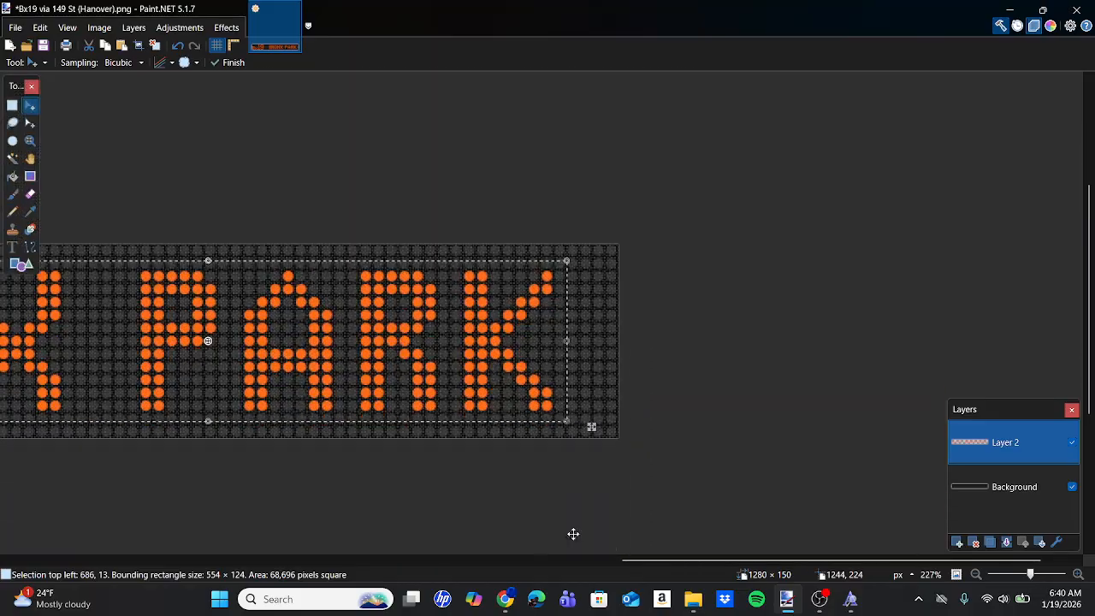
pyautogui.hscroll(-4, 573, 534)
pyautogui.click(12, 105)
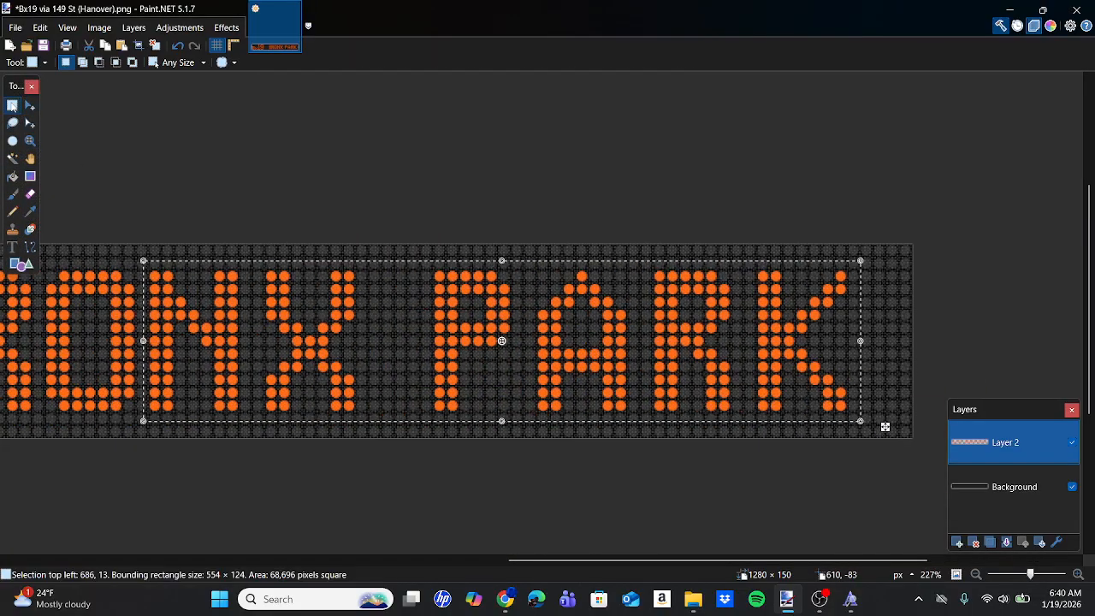
pyautogui.hscroll(-4, 262, 226)
pyautogui.hscroll(1, 592, 291)
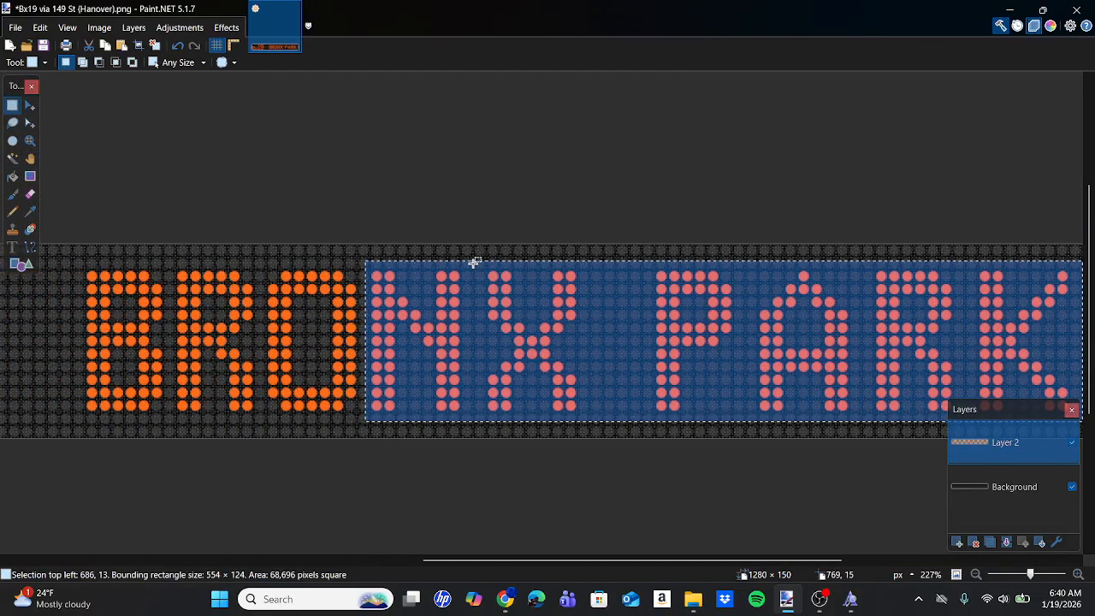
pyautogui.moveTo(476, 260); pyautogui.dragTo(1021, 414)
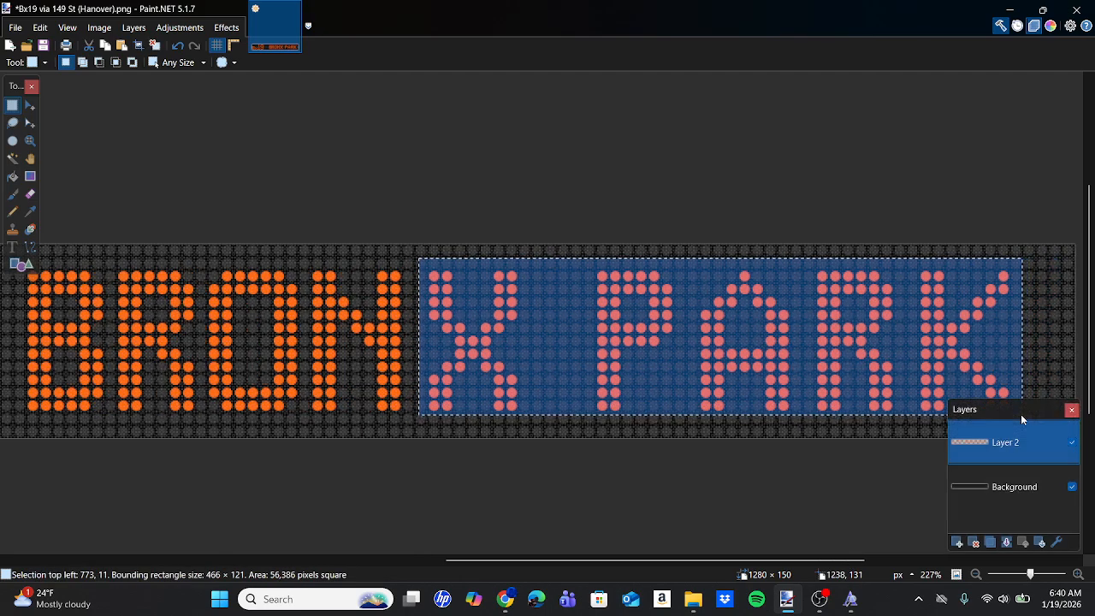
pyautogui.click(38, 106)
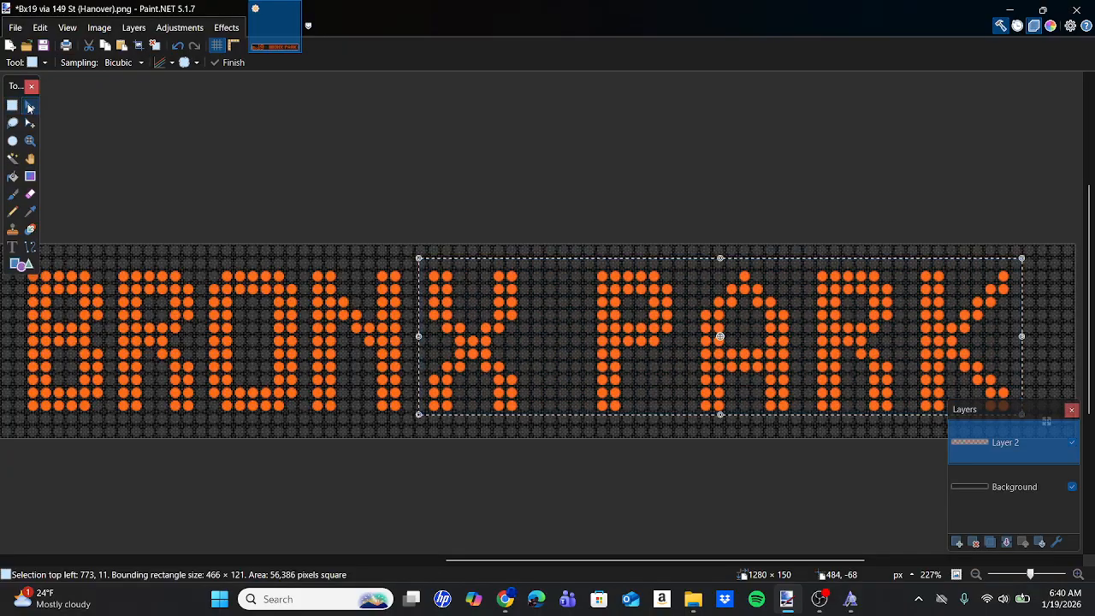
pyautogui.keyDown('ctrl'); pyautogui.scroll(3, 673, 428); pyautogui.keyUp('ctrl')
pyautogui.scroll(3, 672, 433)
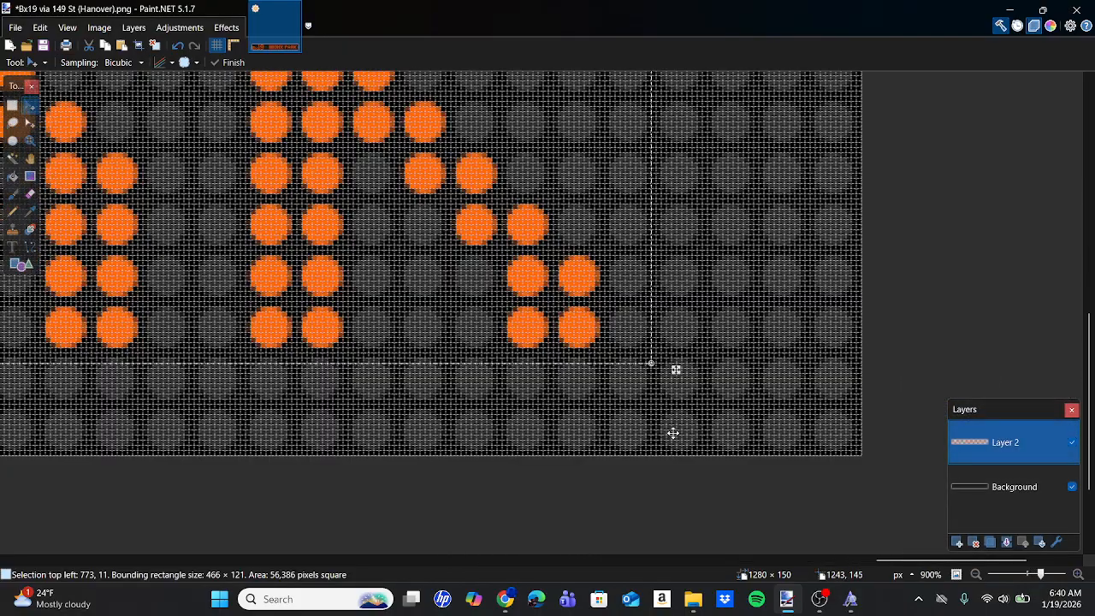
pyautogui.moveTo(679, 370); pyautogui.dragTo(625, 369)
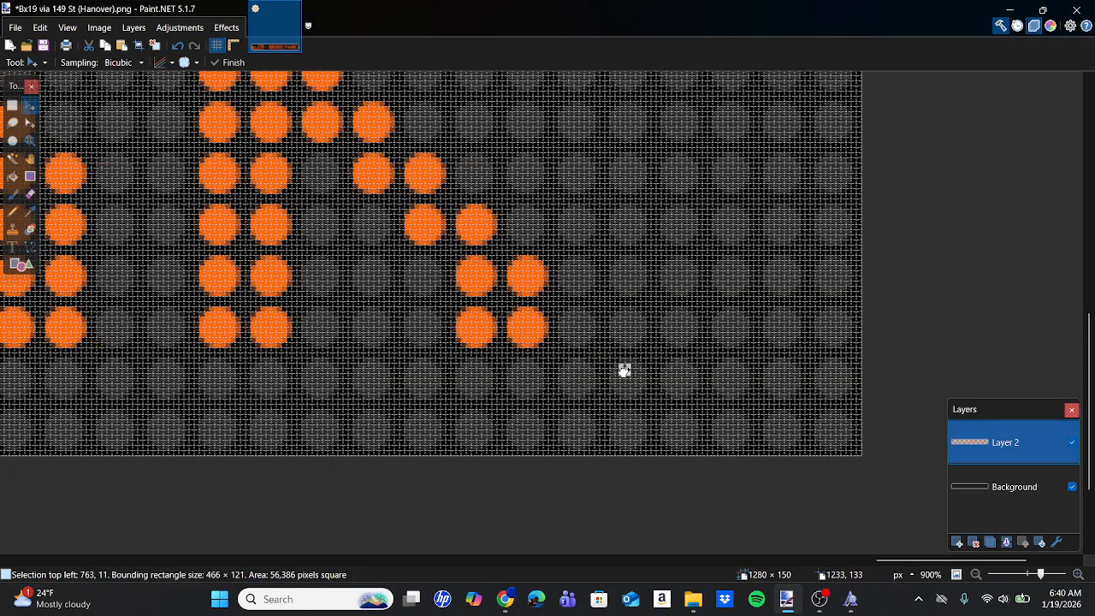
# Select the letters ARK of PARK and shift them 10 pixels left, one dot column closer to the P.
pyautogui.scroll(-4, 625, 370)
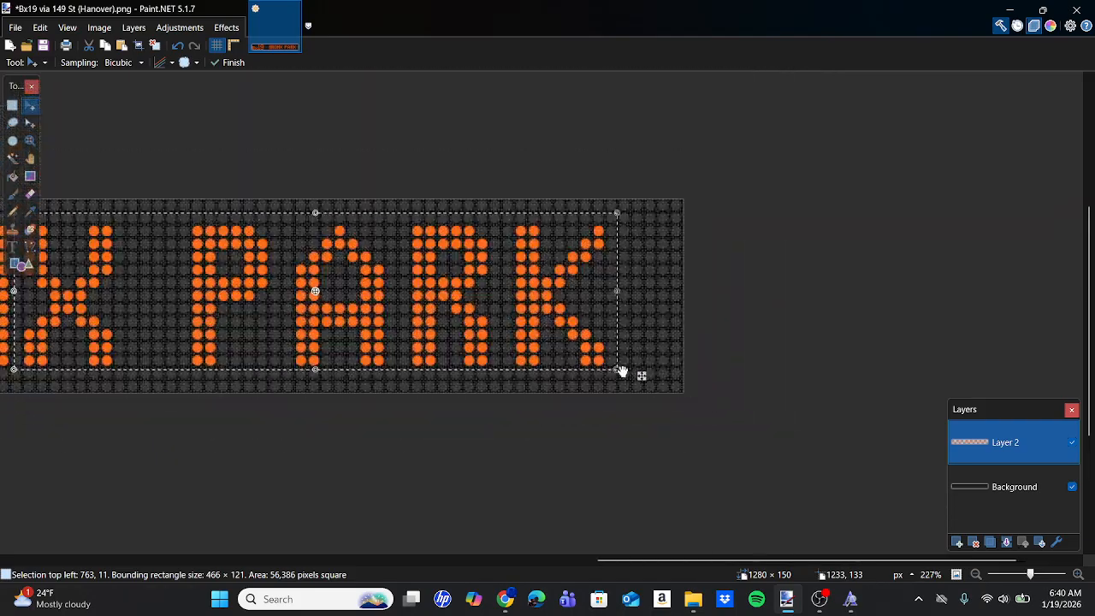
pyautogui.press('s')
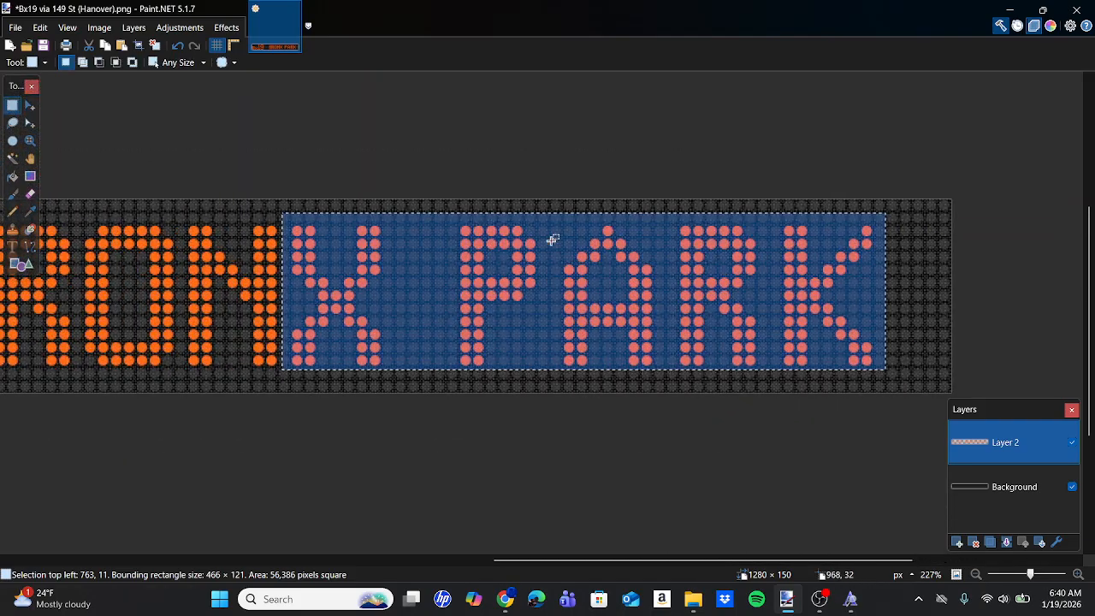
pyautogui.moveTo(562, 218); pyautogui.dragTo(880, 373)
pyautogui.click(30, 105)
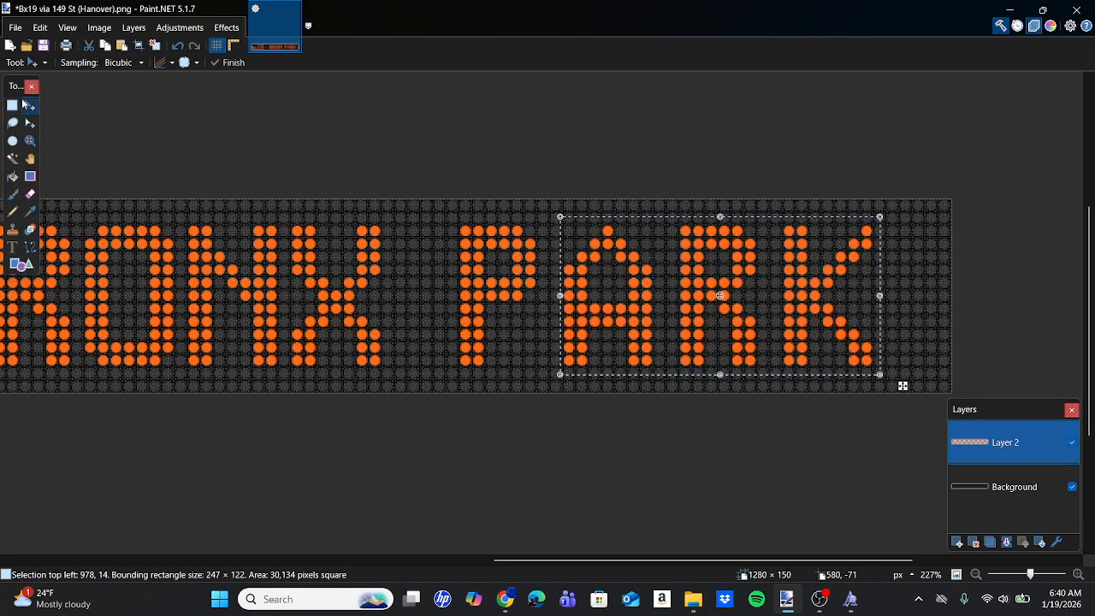
pyautogui.scroll(5, 894, 381)
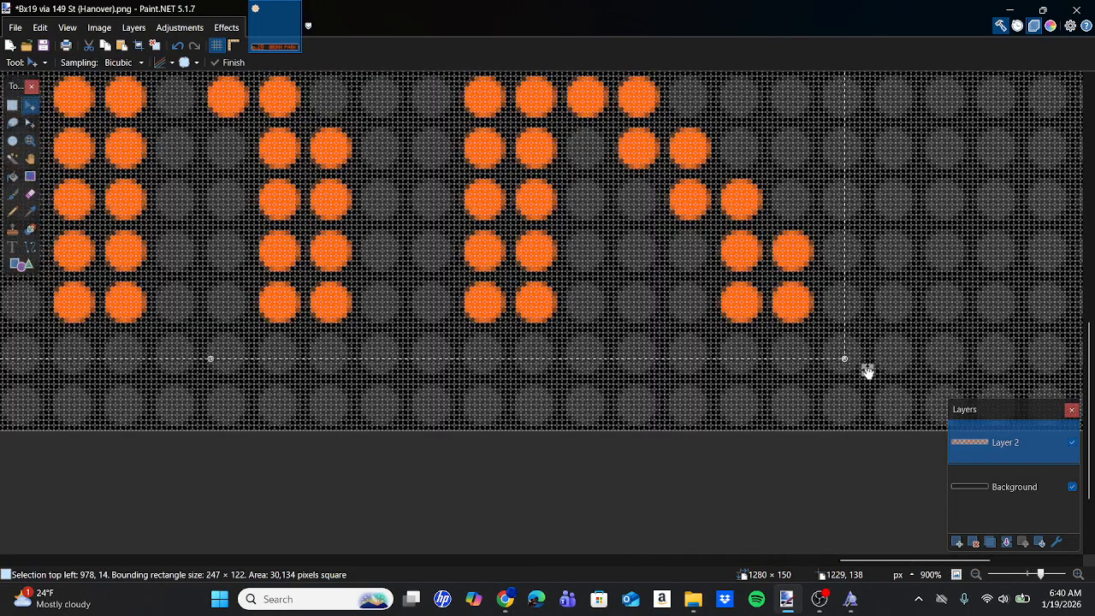
pyautogui.moveTo(868, 371); pyautogui.dragTo(814, 371)
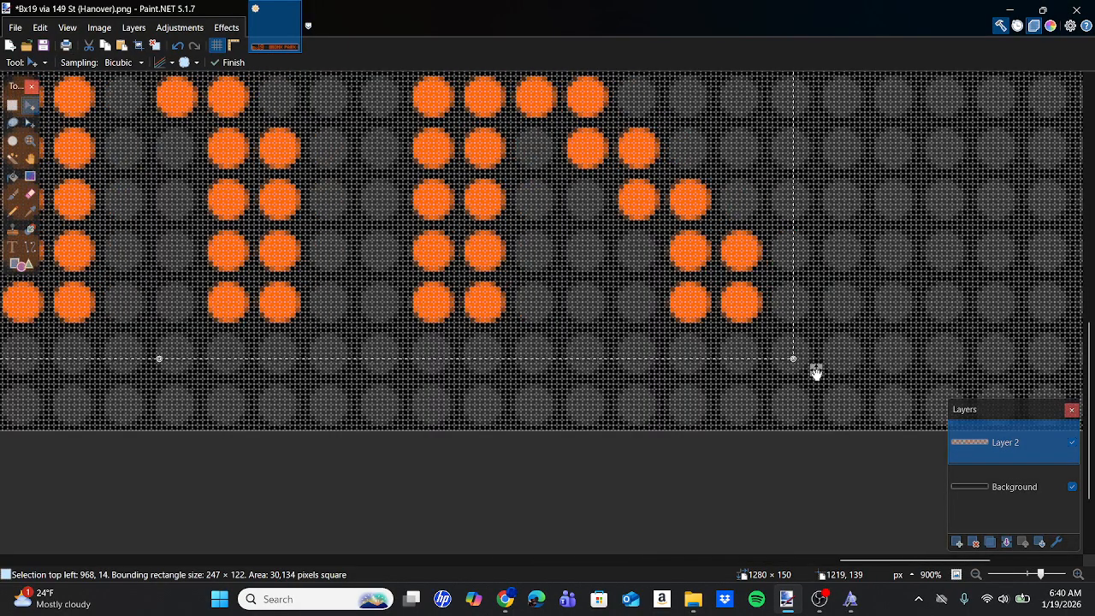
# Select the letters RK of PARK and shift them 10 pixels left toward the A, aligned with the dot grid.
pyautogui.scroll(-4, 818, 373)
pyautogui.click(12, 105)
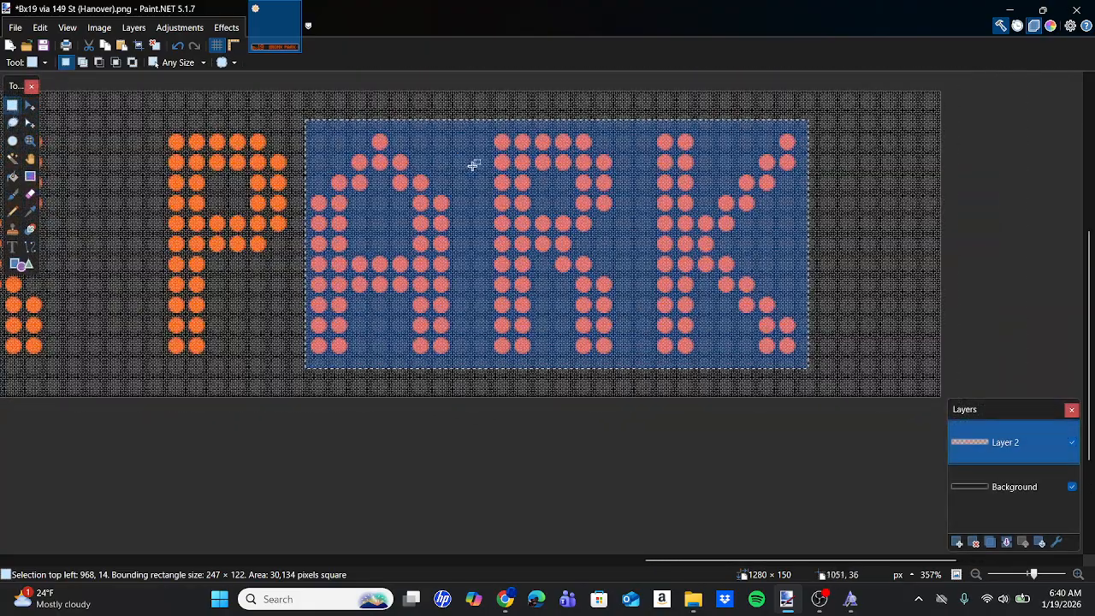
pyautogui.click(549, 150)
pyautogui.moveTo(490, 125); pyautogui.dragTo(809, 364)
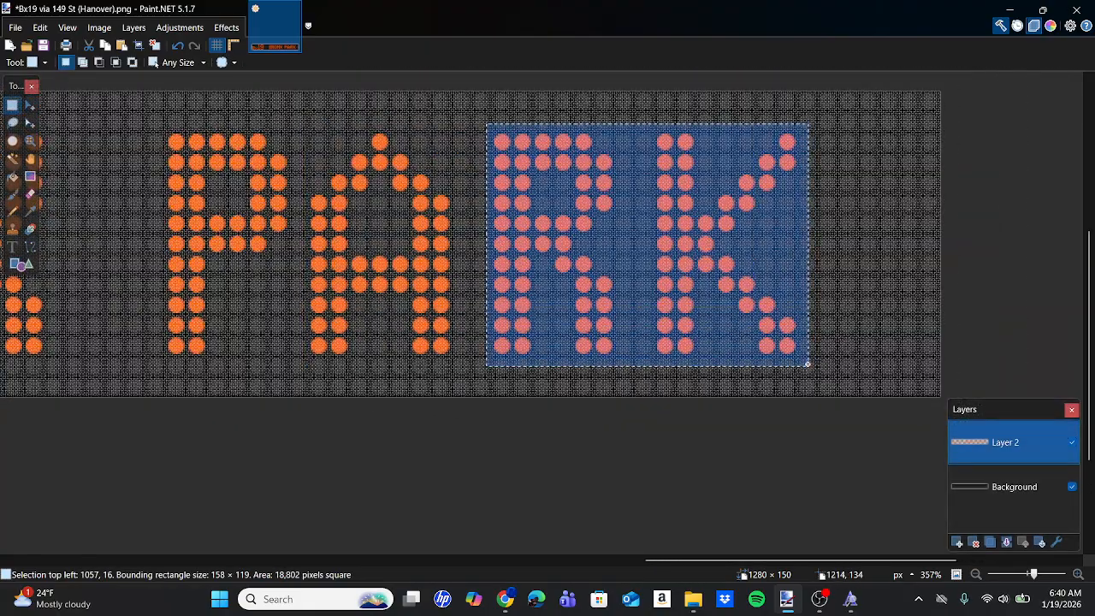
pyautogui.click(30, 105)
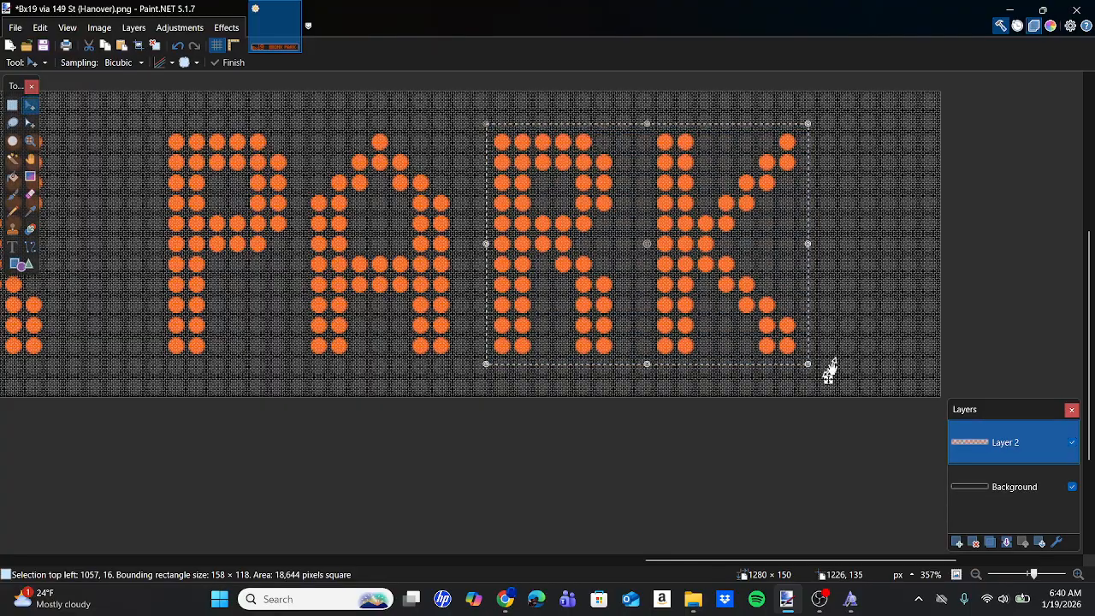
pyautogui.moveTo(828, 380); pyautogui.dragTo(806, 379)
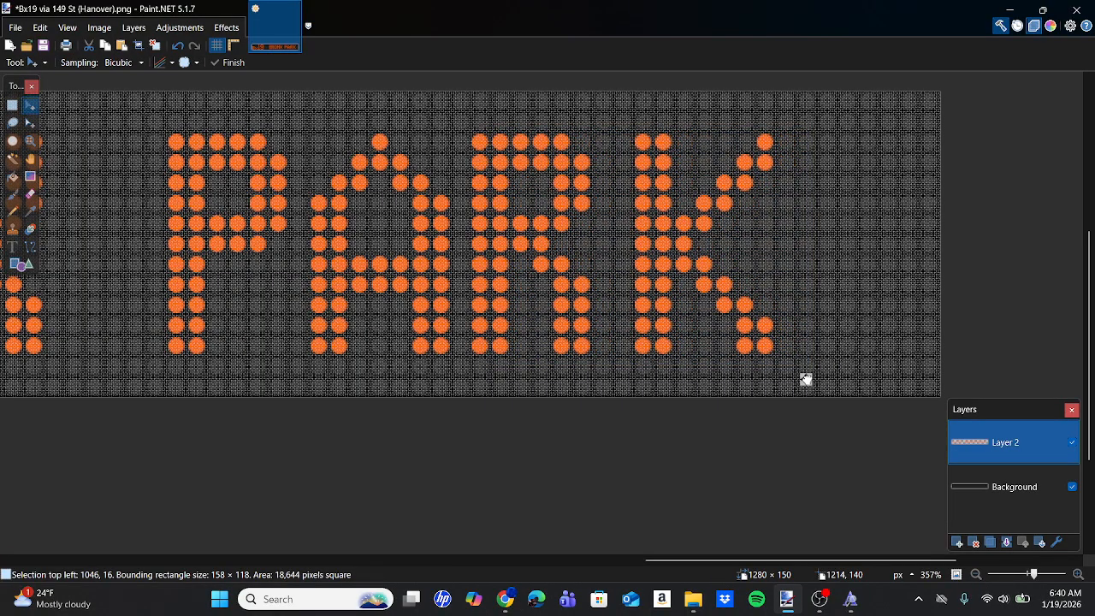
pyautogui.moveTo(806, 379); pyautogui.dragTo(809, 379)
pyautogui.scroll(6, 808, 379)
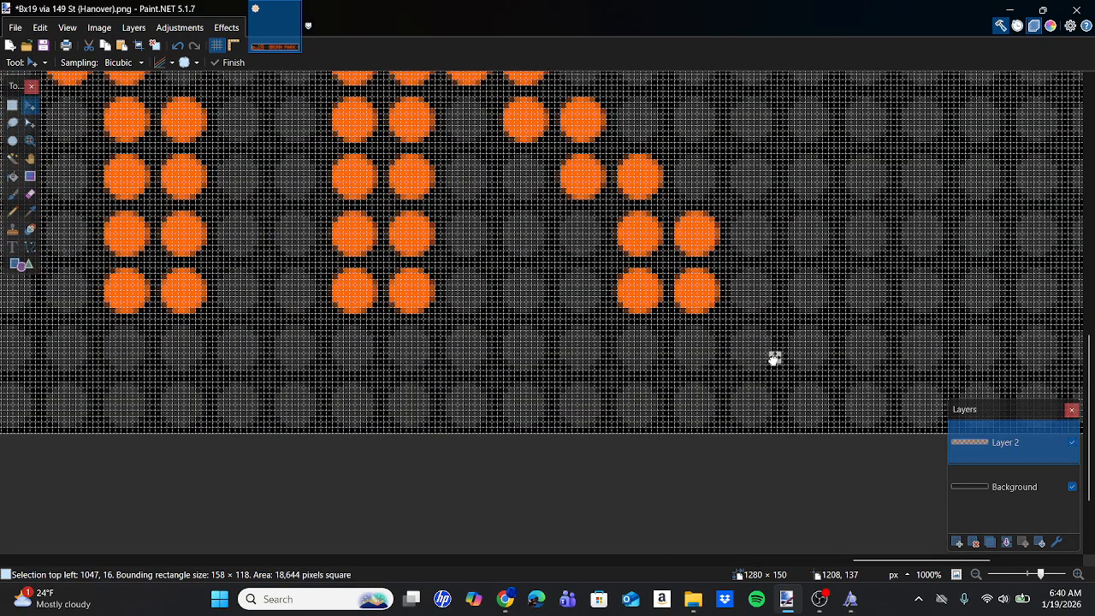
pyautogui.moveTo(774, 358); pyautogui.dragTo(773, 357)
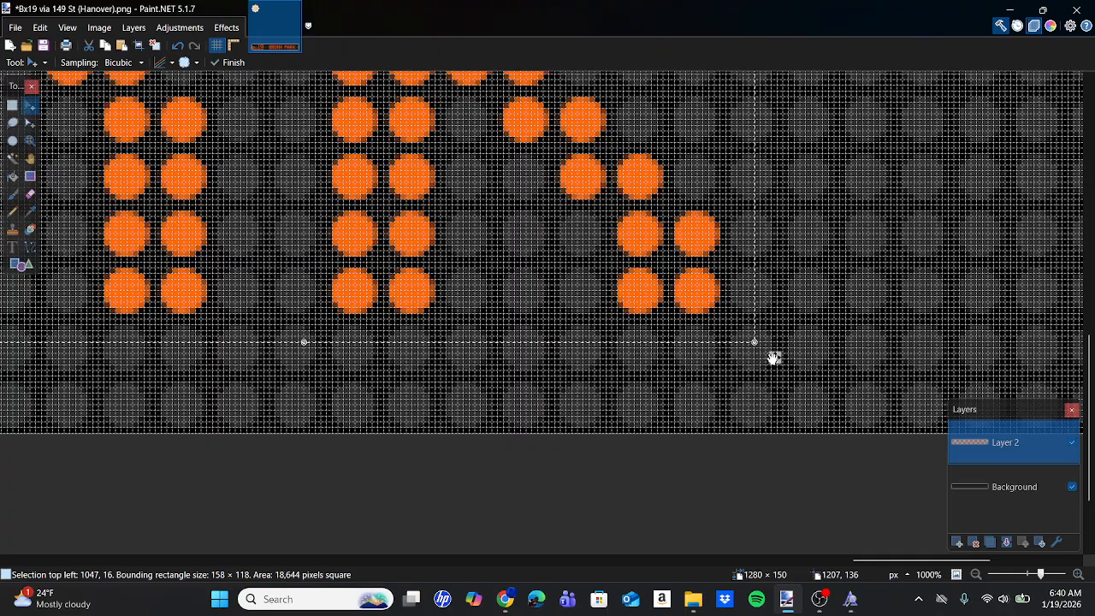
# Select the letter K of PARK and shift it 11 pixels left, about one dot column closer to the R.
pyautogui.scroll(-5, 773, 359)
pyautogui.click(12, 104)
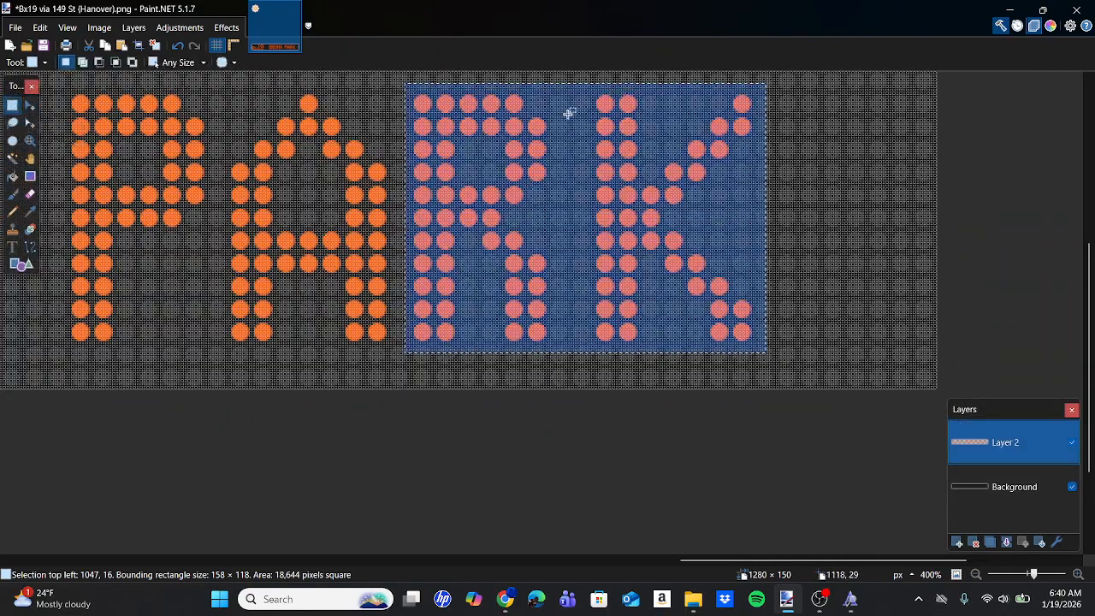
pyautogui.click(599, 81)
pyautogui.moveTo(599, 81); pyautogui.dragTo(687, 156)
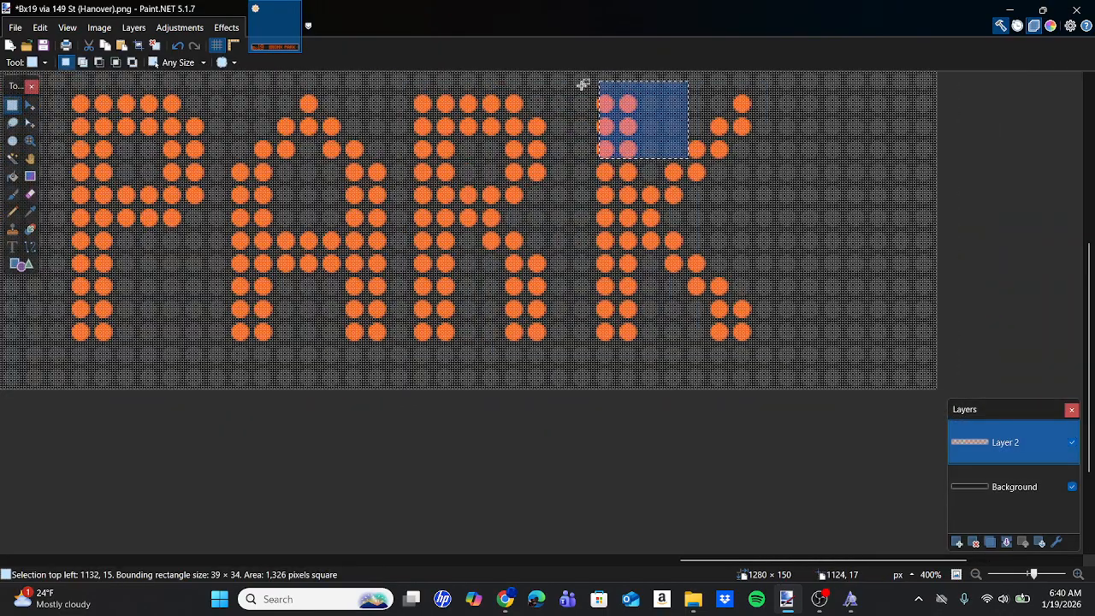
pyautogui.moveTo(581, 86); pyautogui.dragTo(761, 355)
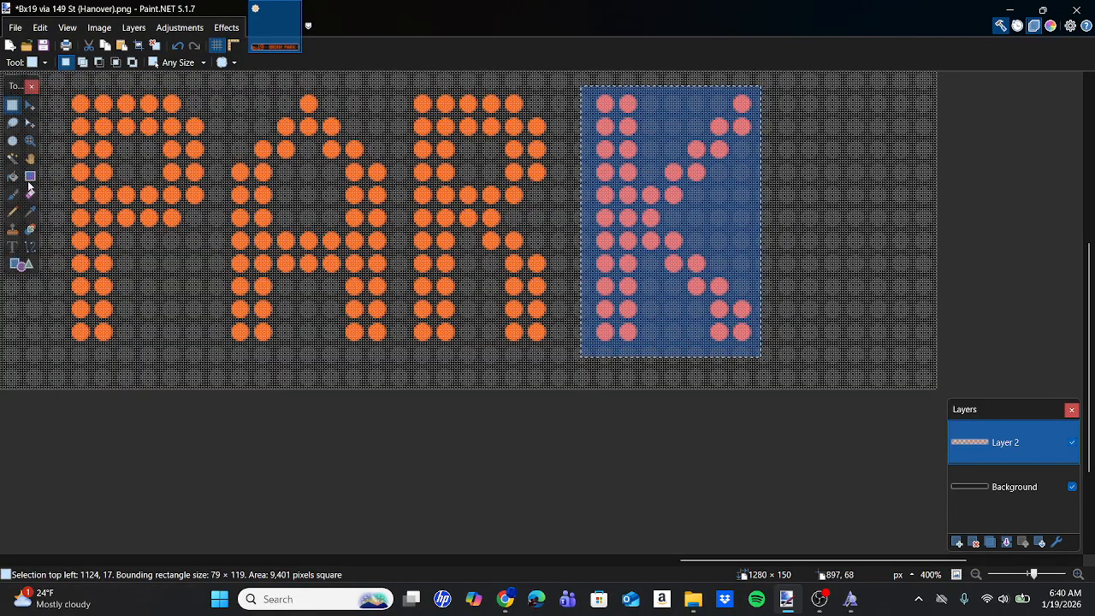
pyautogui.click(30, 104)
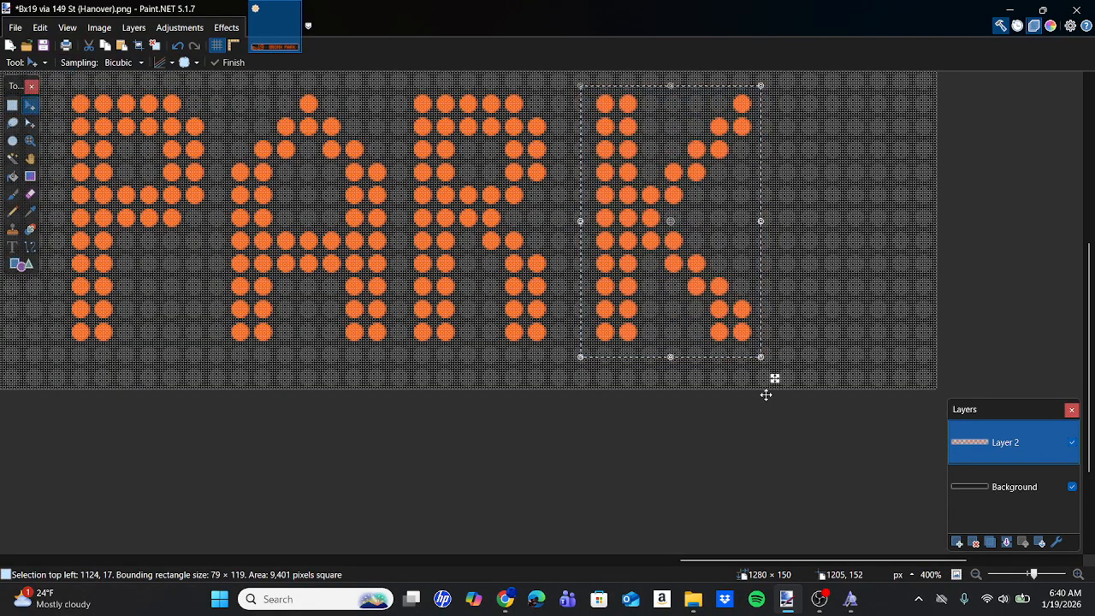
pyautogui.moveTo(774, 380); pyautogui.dragTo(751, 380)
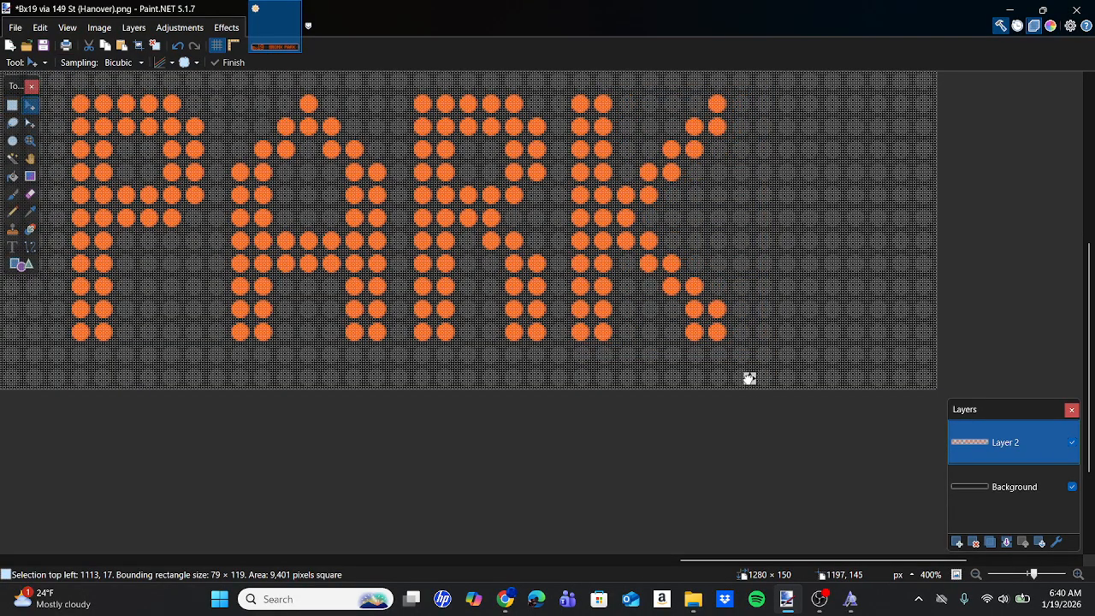
# Select the whole BRONX PARK text and shift it about three dot columns left toward the Bx19 route number.
pyautogui.scroll(-6, 750, 378)
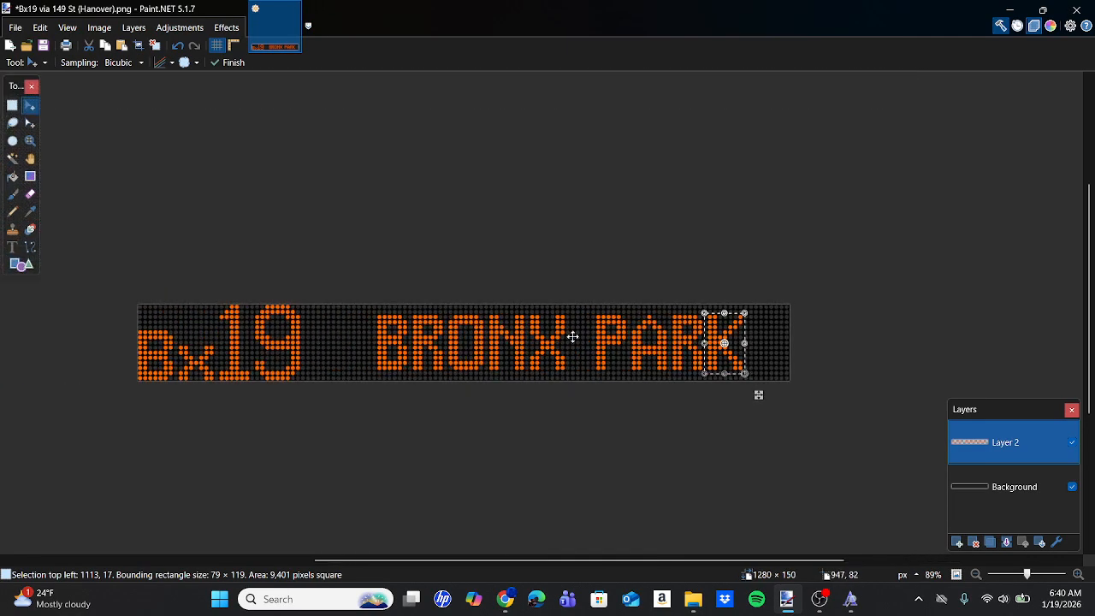
pyautogui.click(10, 106)
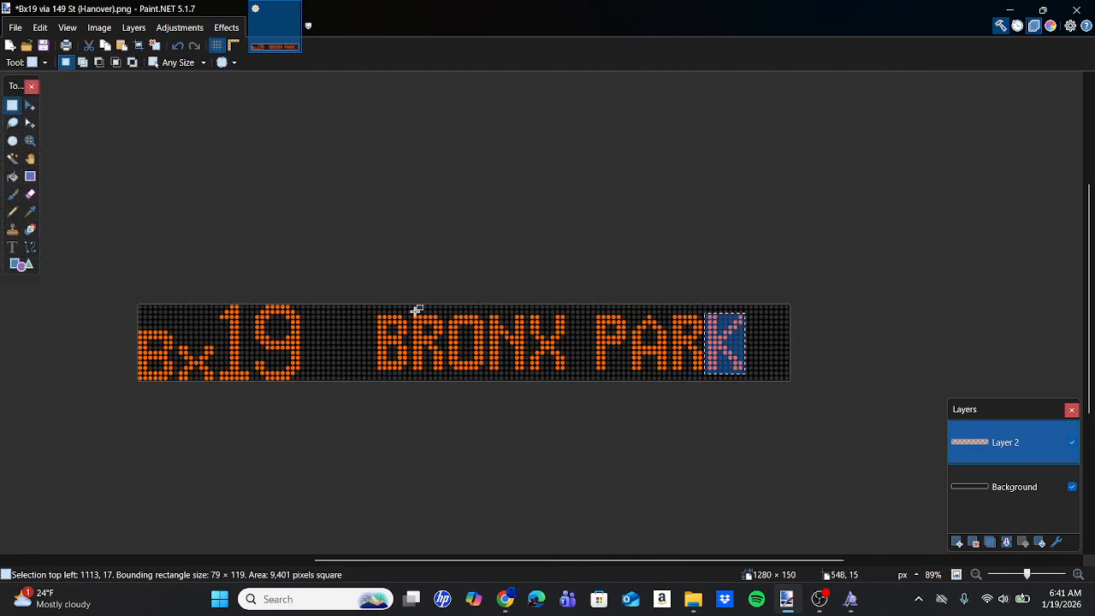
pyautogui.moveTo(370, 298); pyautogui.dragTo(751, 375)
pyautogui.click(30, 105)
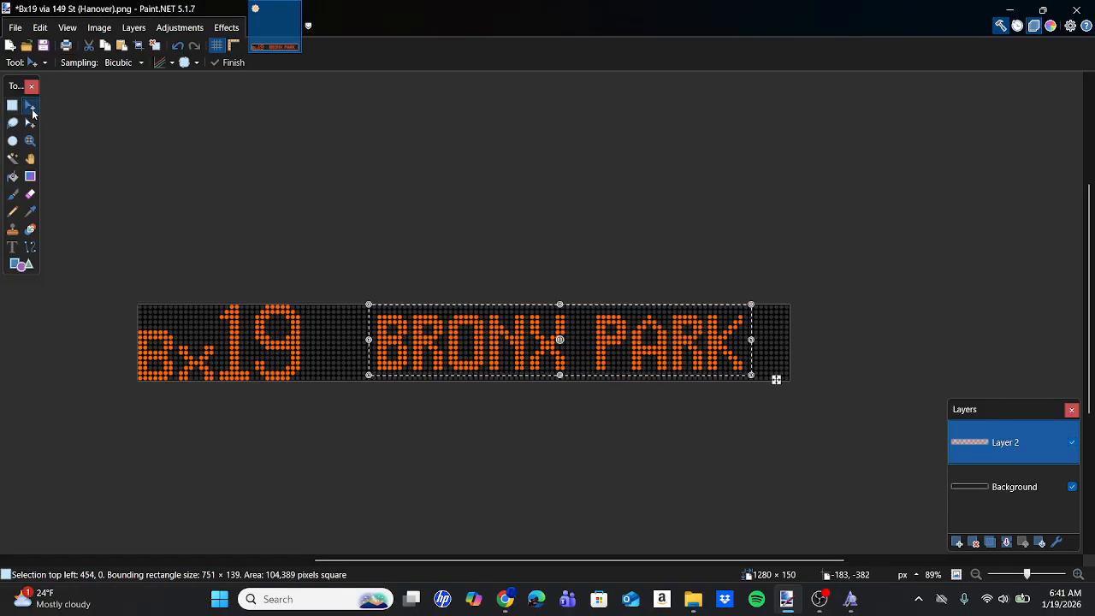
pyautogui.scroll(5, 741, 362)
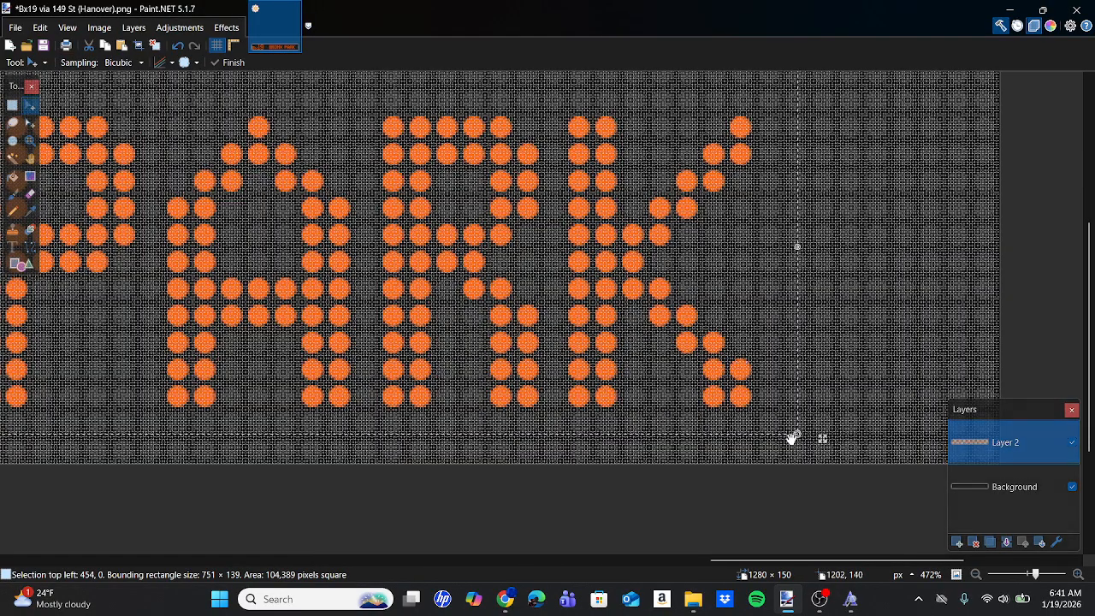
pyautogui.moveTo(506, 600)
pyautogui.moveTo(505, 522)
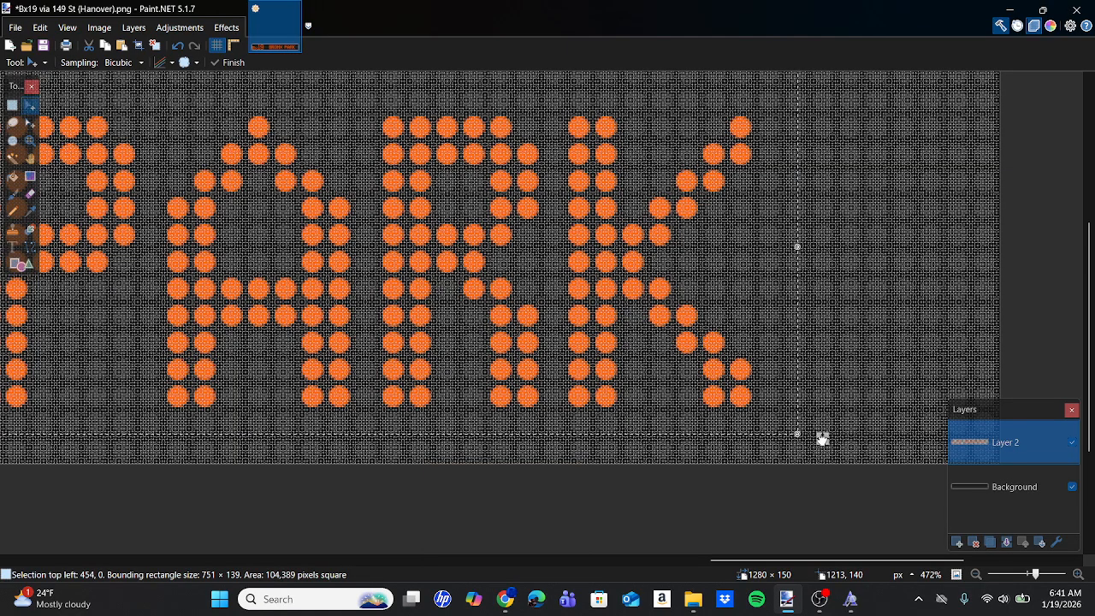
pyautogui.moveTo(823, 439); pyautogui.dragTo(741, 438)
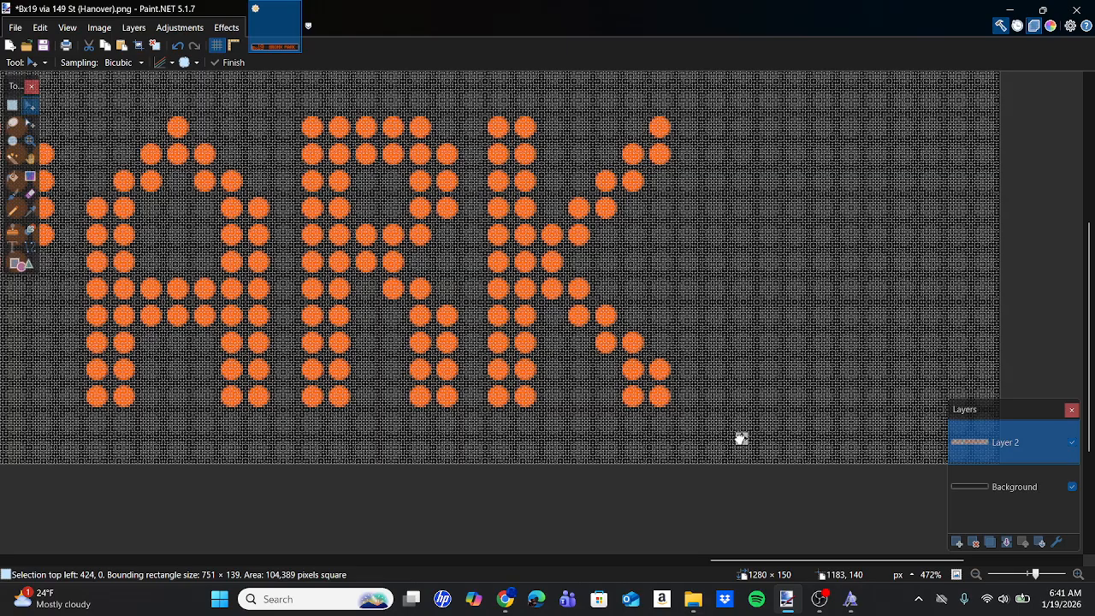
pyautogui.scroll(-5, 741, 438)
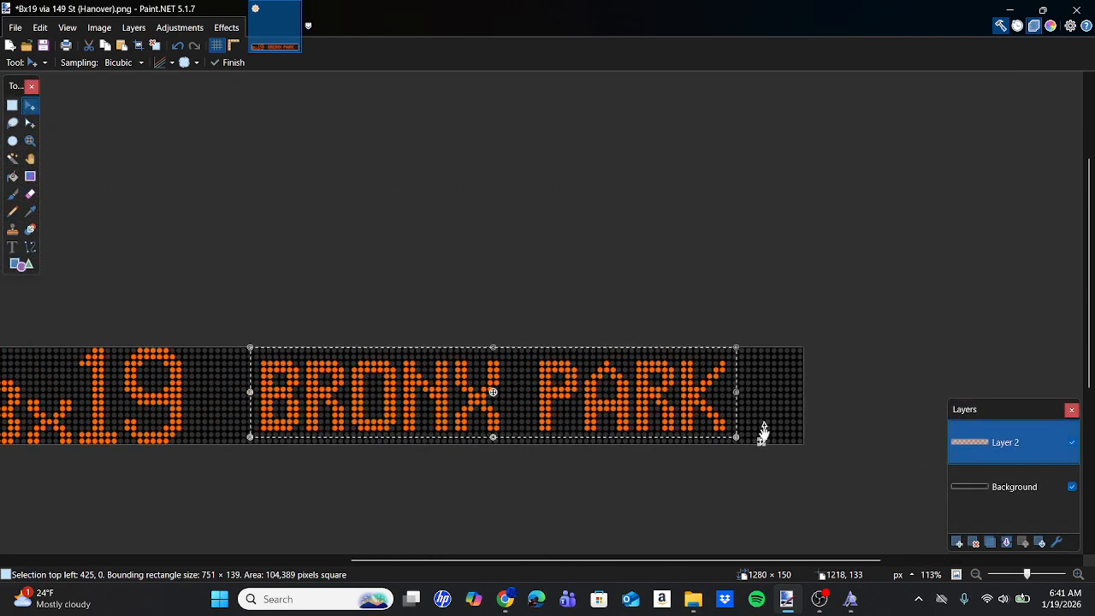
# Shift the BRONX PARK text 9 pixels right, about one dot column, and clear the selection.
pyautogui.hscroll(-2, 764, 433)
pyautogui.scroll(4, 818, 442)
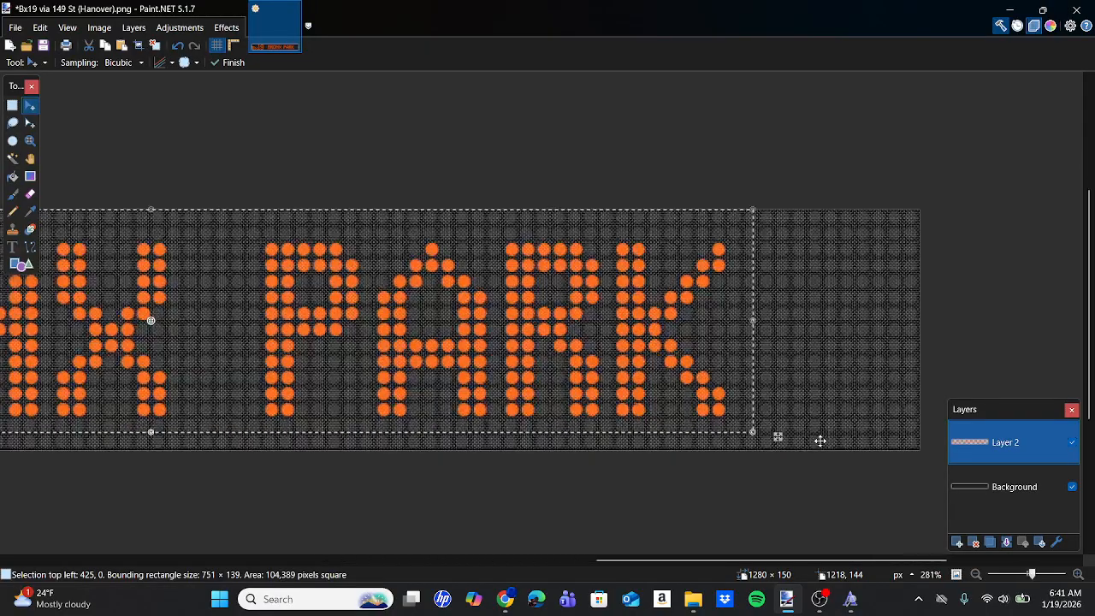
pyautogui.moveTo(754, 365); pyautogui.dragTo(774, 365)
pyautogui.scroll(4, 774, 364)
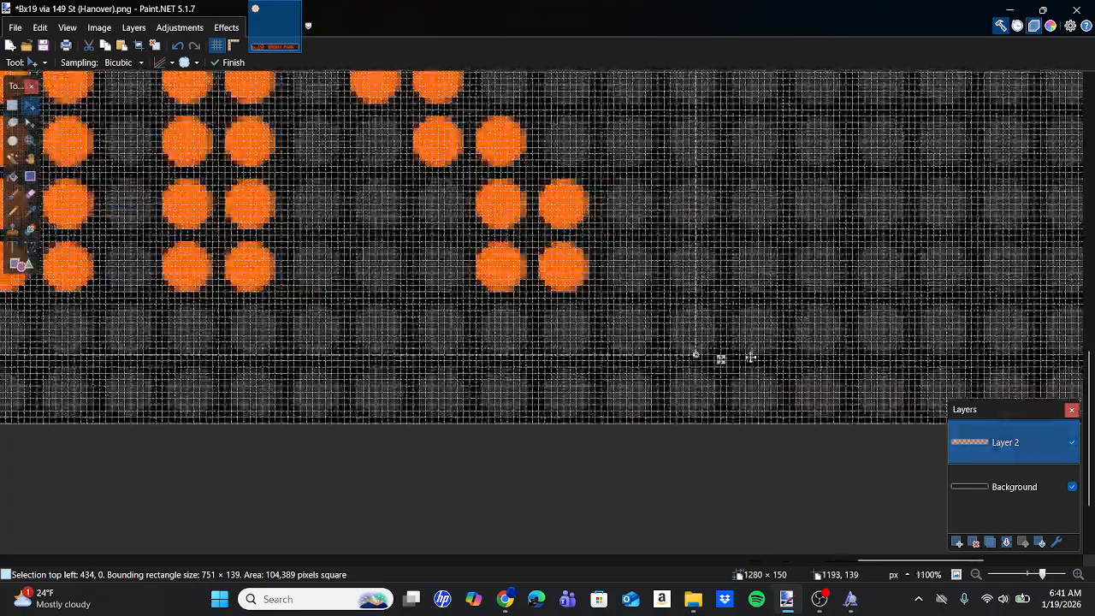
pyautogui.scroll(-6, 757, 278)
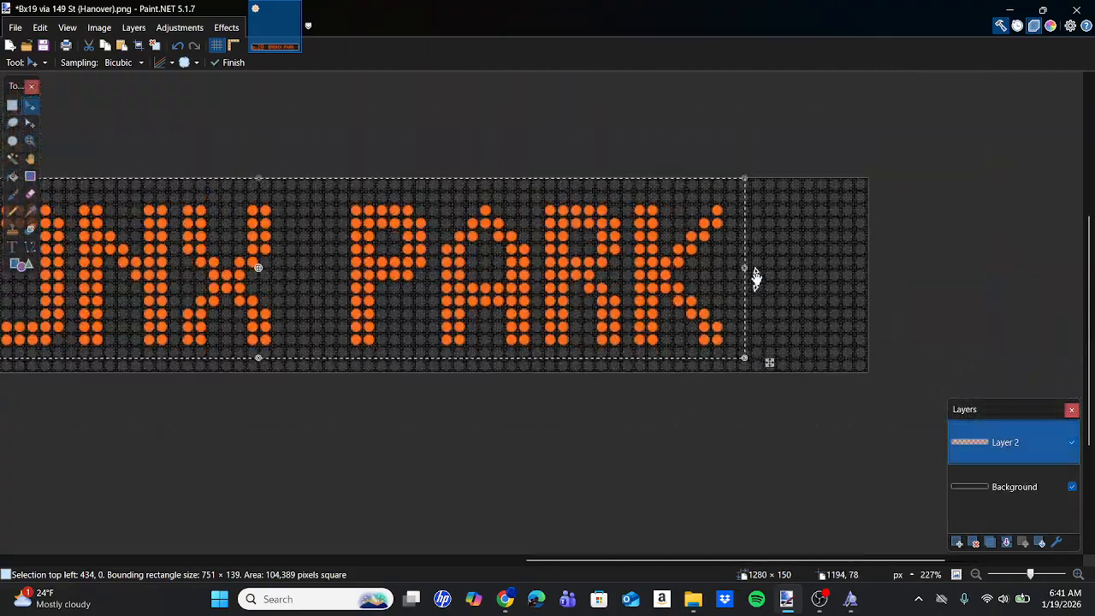
pyautogui.scroll(-2, 757, 278)
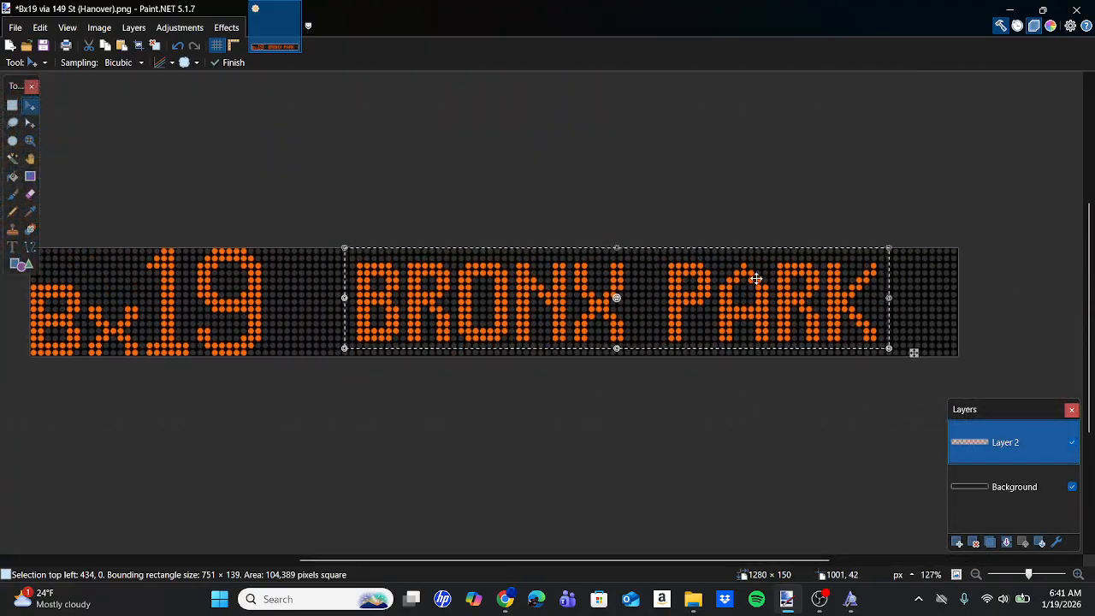
pyautogui.click(12, 105)
pyautogui.click(294, 295)
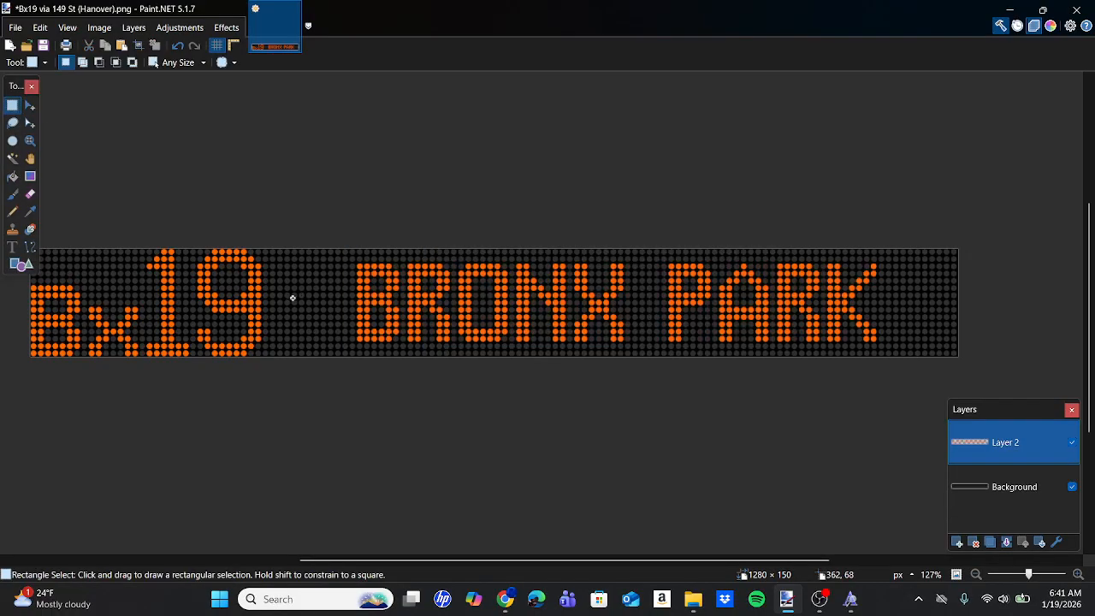
# Apply the Glow effect to the lettering layer with radius 20, brightness 10 and contrast 10.
pyautogui.click(228, 31)
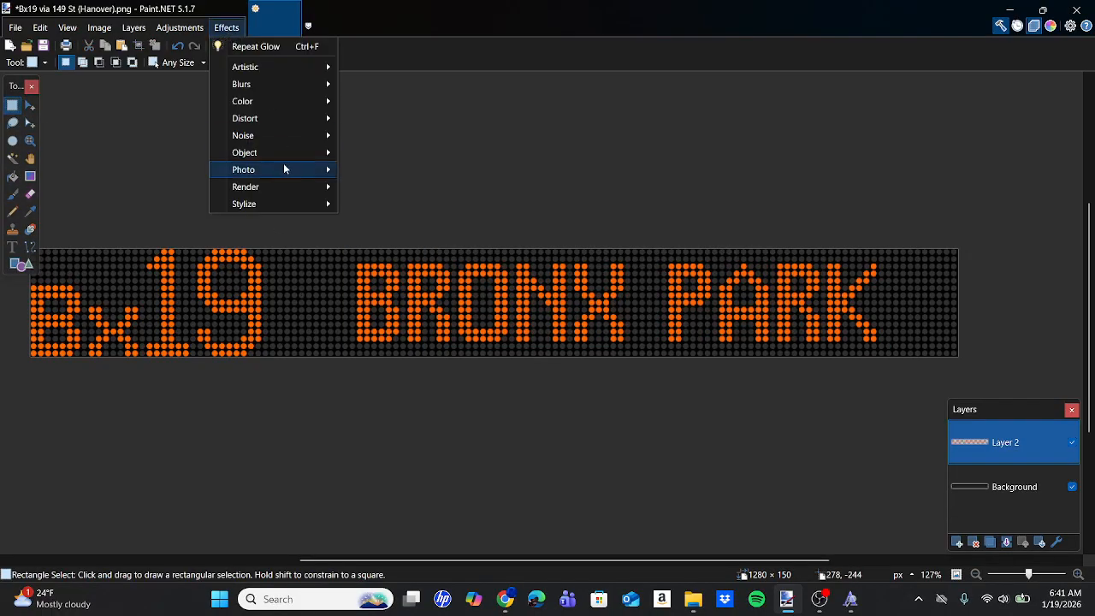
pyautogui.moveTo(284, 168)
pyautogui.click(349, 171)
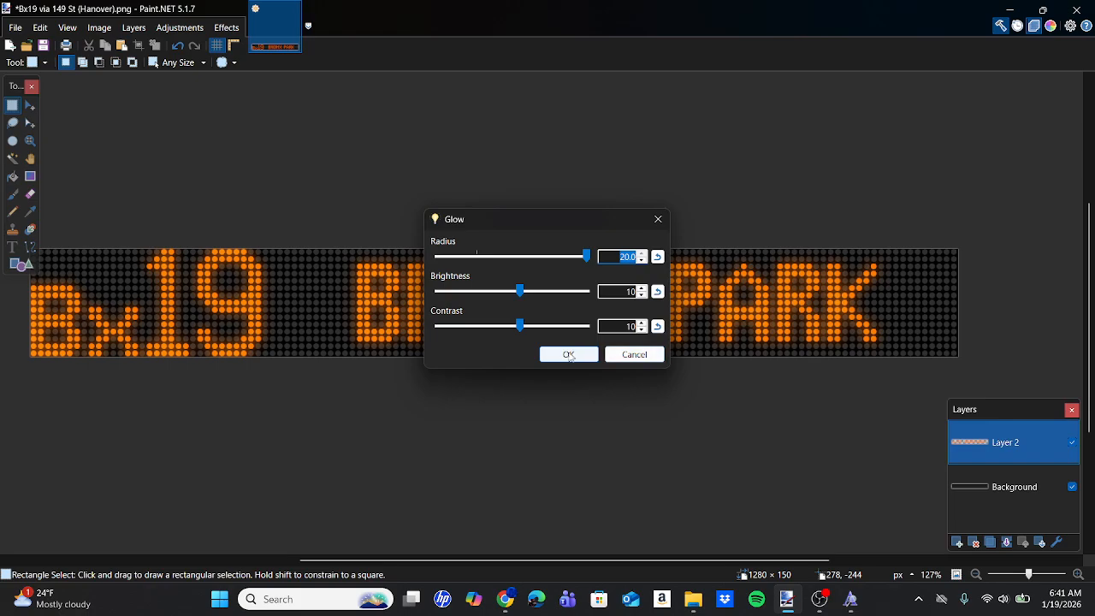
pyautogui.click(569, 355)
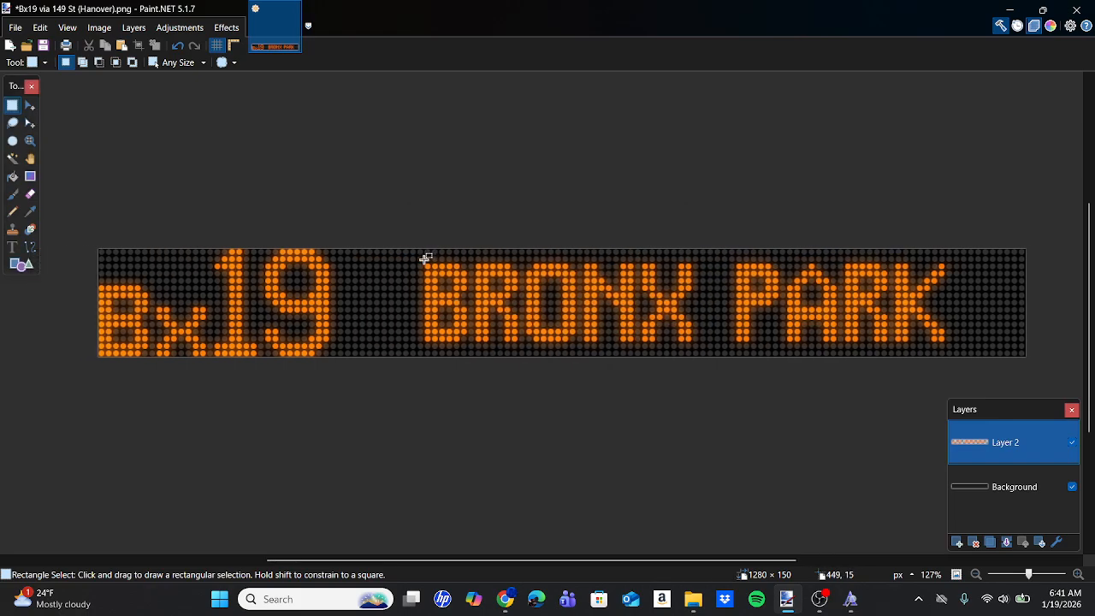
# Save the sign as a PNG named "Bx19 to Bronx Park (Hanover SIDE)" in the West Farms folder.
pyautogui.click(15, 27)
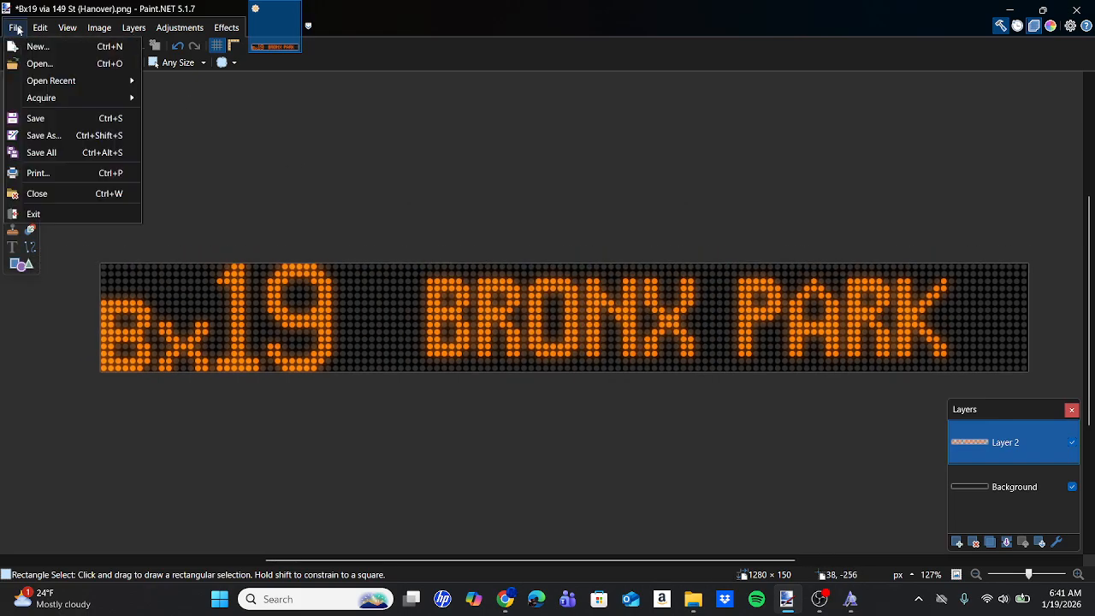
pyautogui.click(67, 137)
pyautogui.click(110, 495)
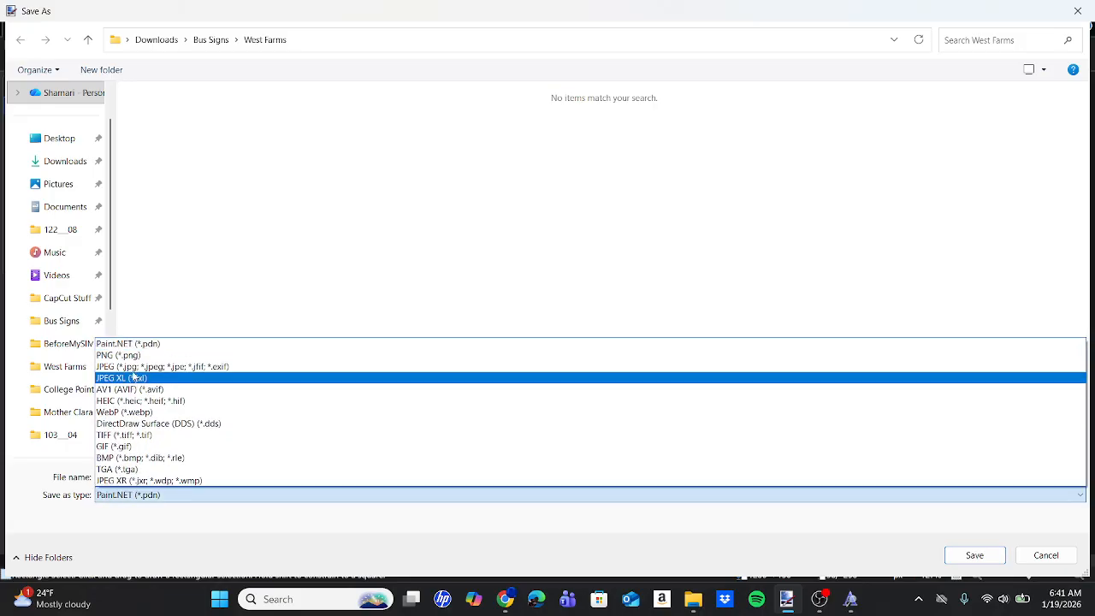
pyautogui.click(126, 356)
pyautogui.tripleClick(165, 476)
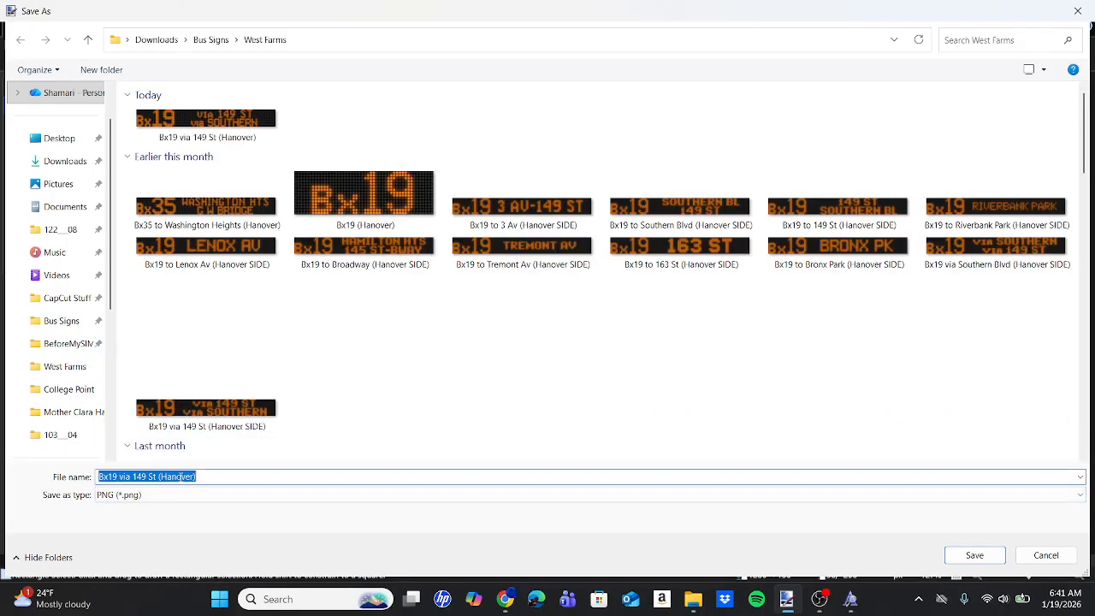
pyautogui.write('Bx19 to Bronx Park ')
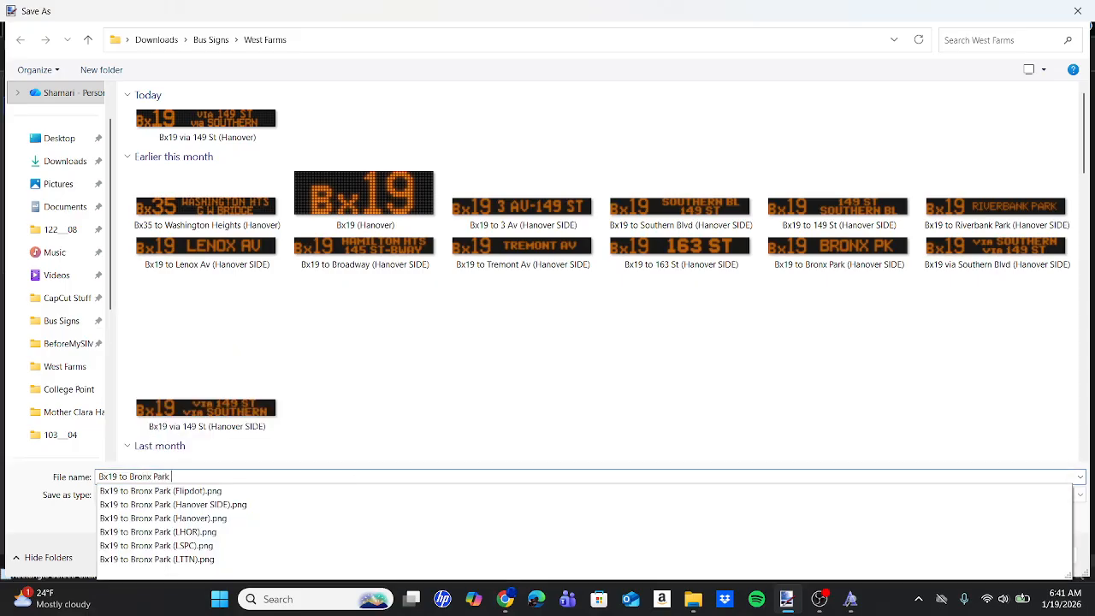
pyautogui.write('(Hanover SI')
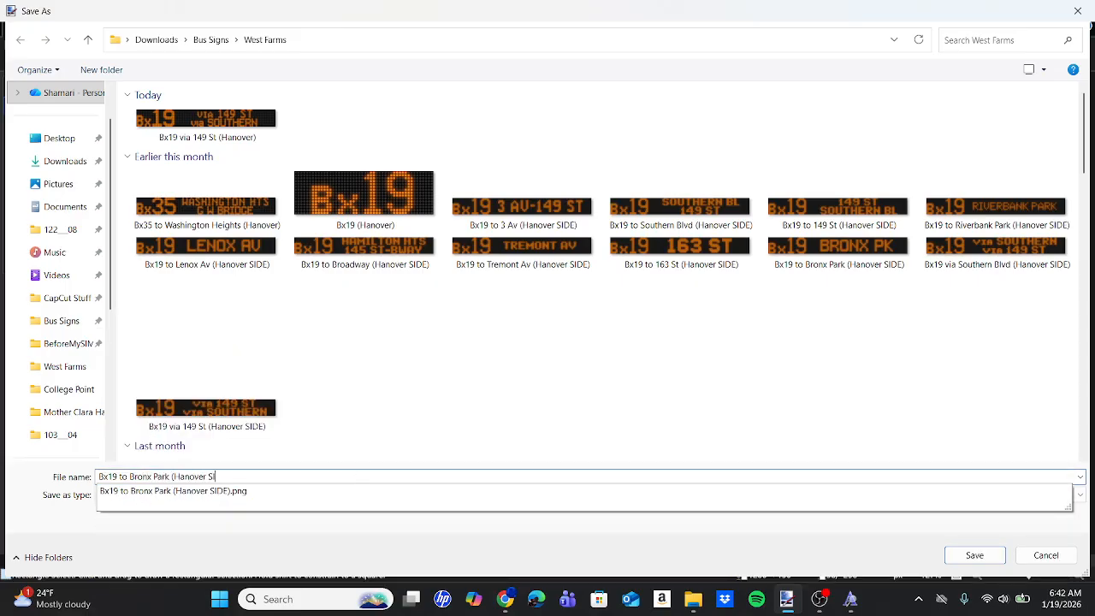
pyautogui.write('DE)')
pyautogui.press('Return')
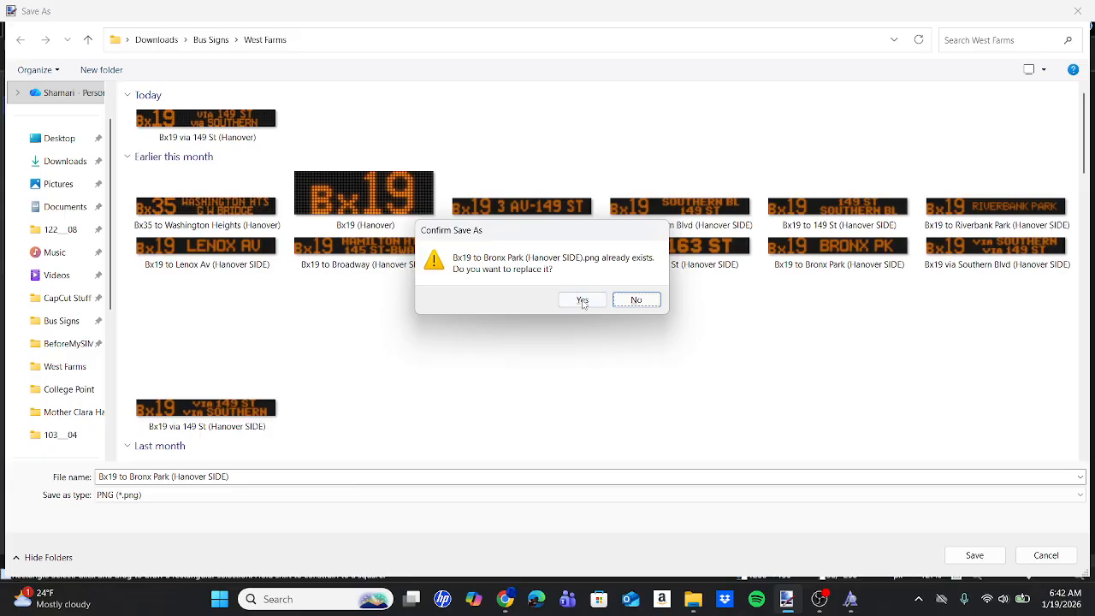
# Replace the existing PNG, accept the auto-detect bit depth settings, and flatten the image layers.
pyautogui.click(582, 300)
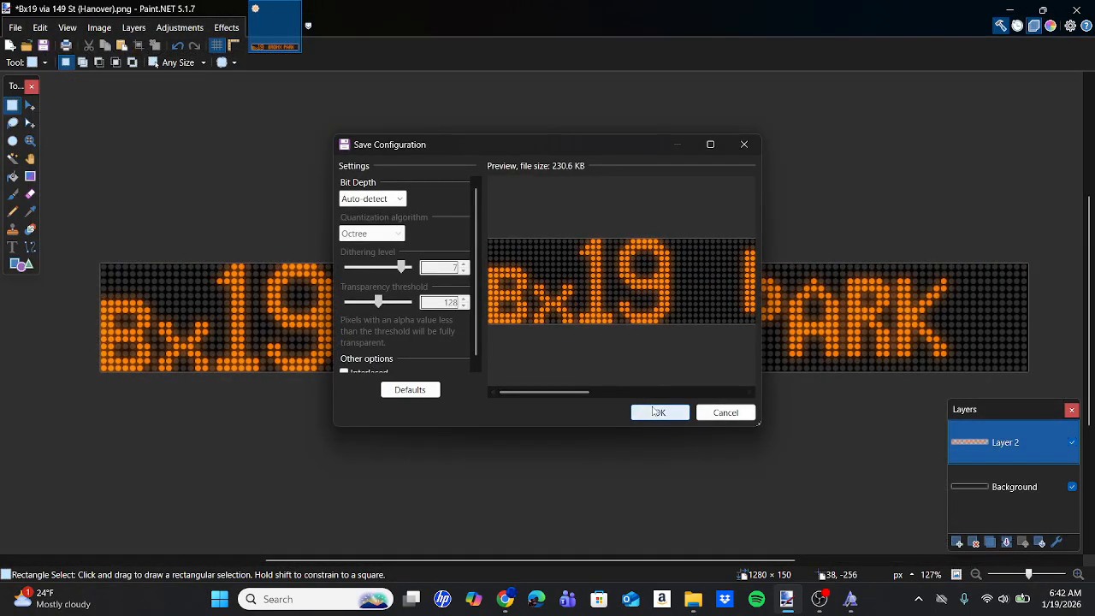
pyautogui.click(655, 411)
pyautogui.click(581, 346)
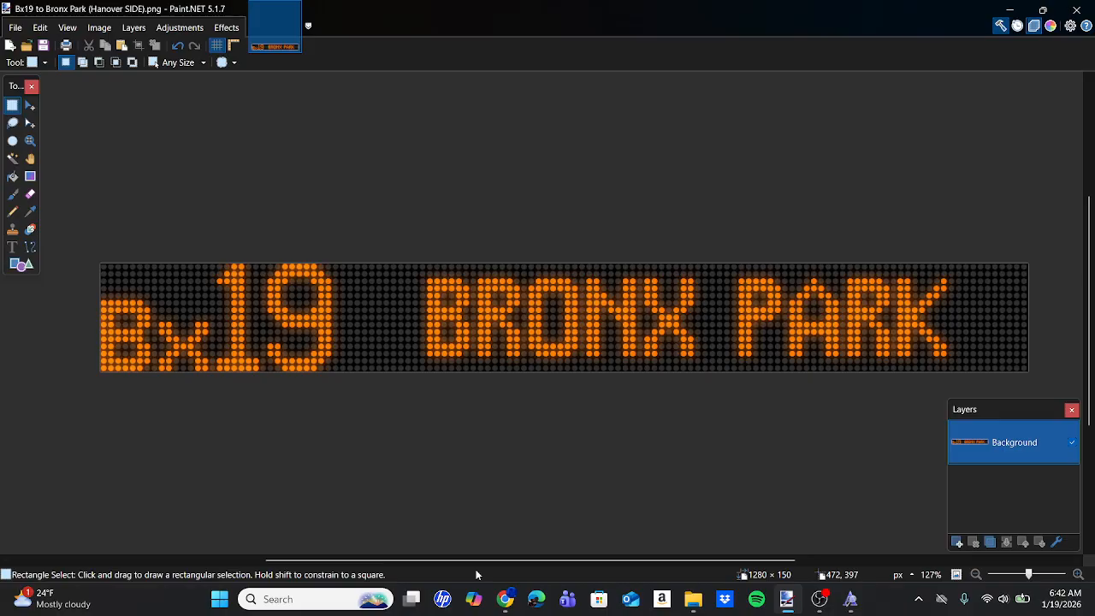
# Switch to Chrome and close the reference photo of the Bx19 BRONX PARK side sign.
pyautogui.click(506, 599)
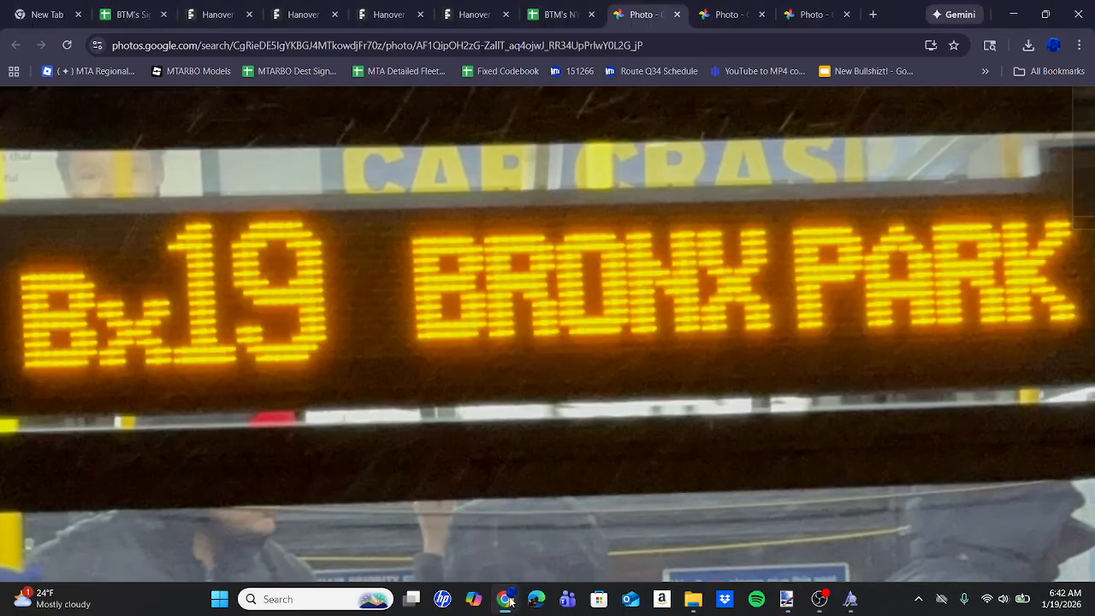
pyautogui.click(678, 15)
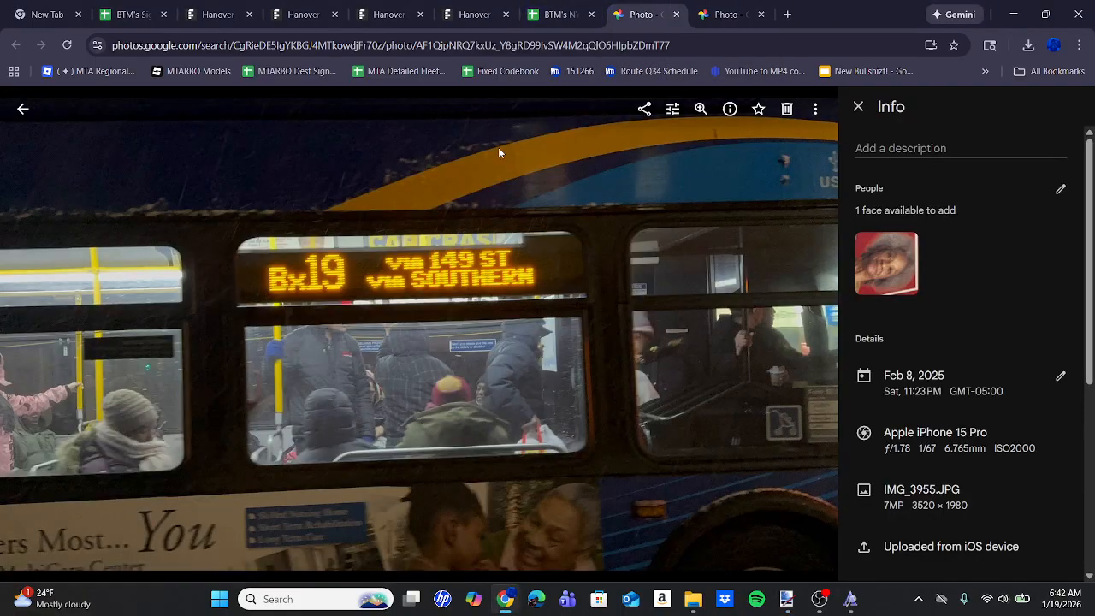
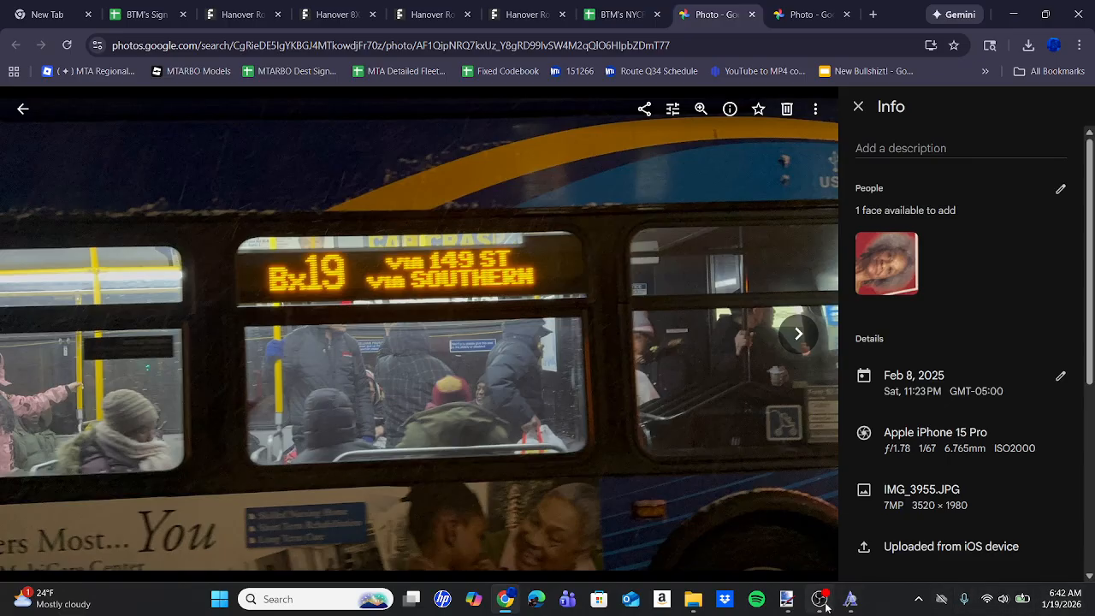
# Switch to Paint.NET, undo the flattening and glow, and delete the selected BRONX PARK lettering from Layer 2.
pyautogui.moveTo(825, 606)
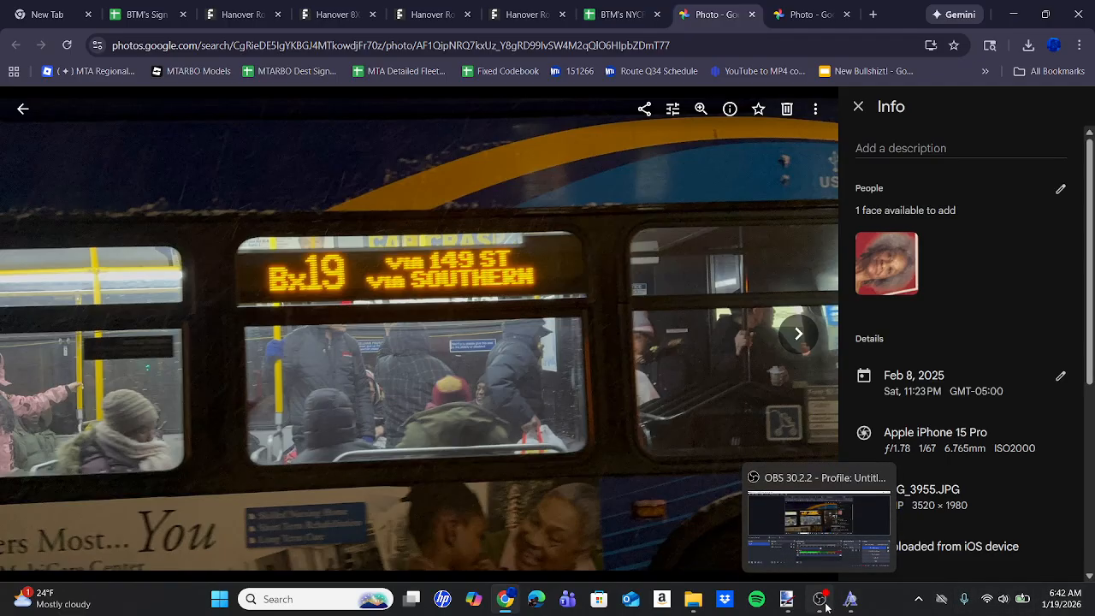
pyautogui.click(826, 606)
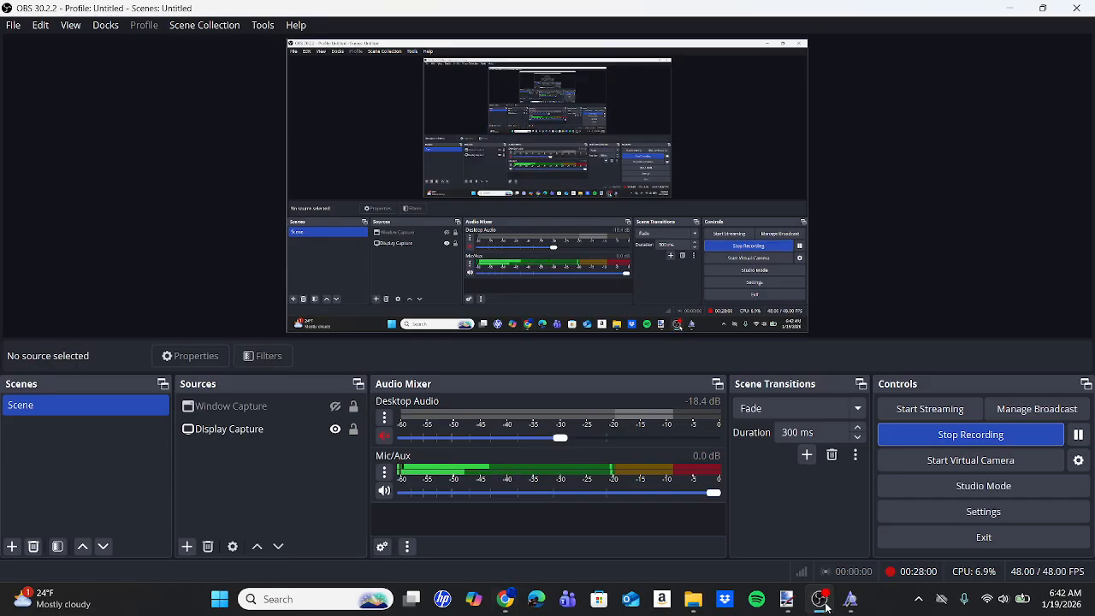
pyautogui.click(776, 599)
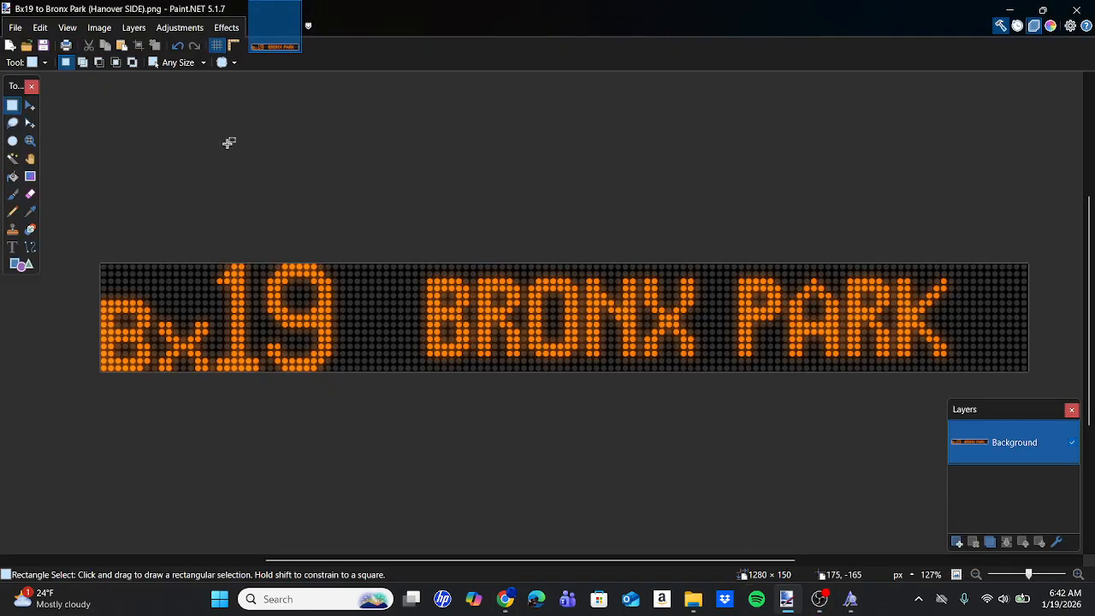
pyautogui.click(179, 48)
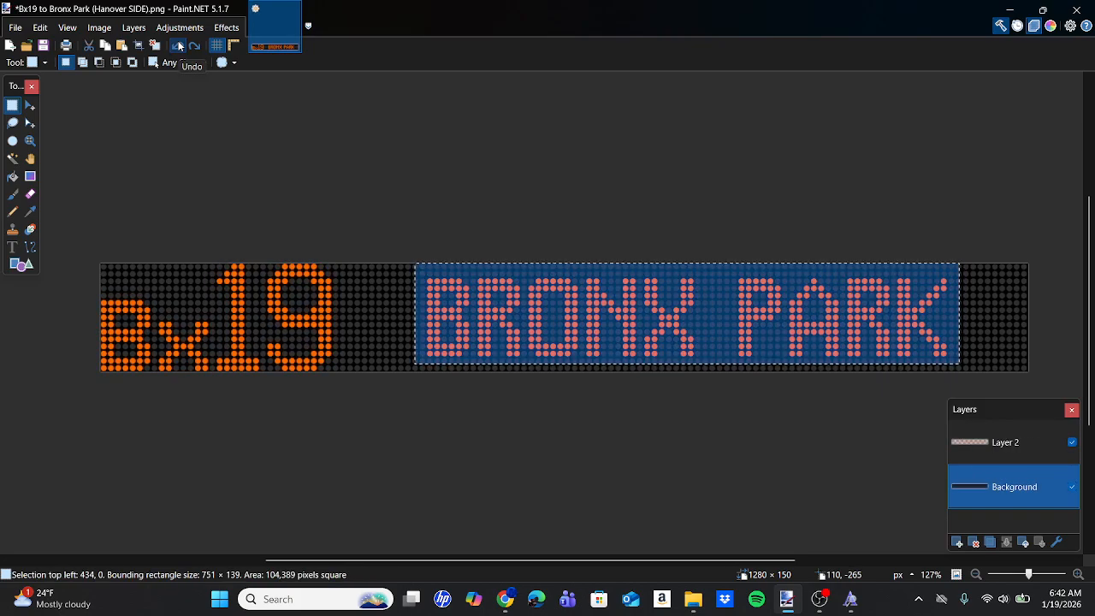
pyautogui.click(960, 441)
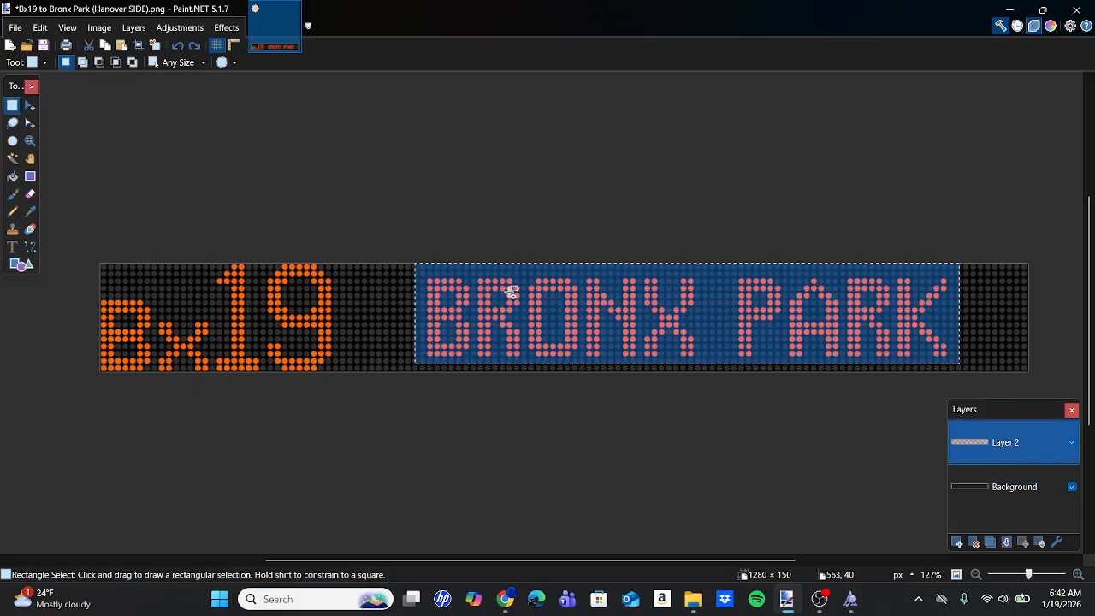
pyautogui.press('Delete')
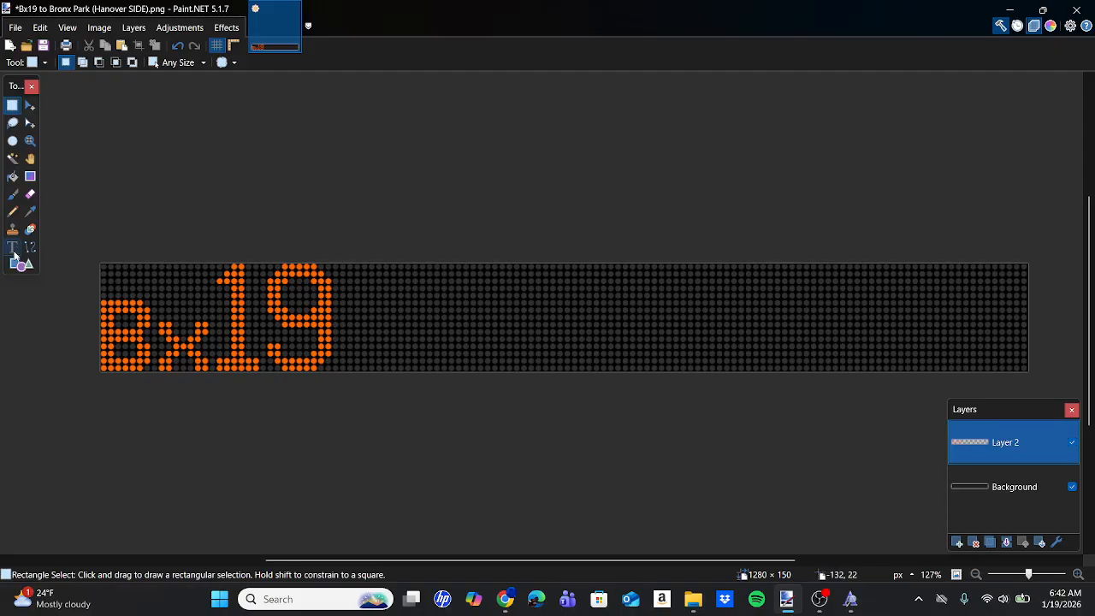
# Add the text "via 149 ST" beside the Bx19 route number on Layer 2, using Hanover 6X7M at size 52.5.
pyautogui.click(14, 247)
pyautogui.click(433, 323)
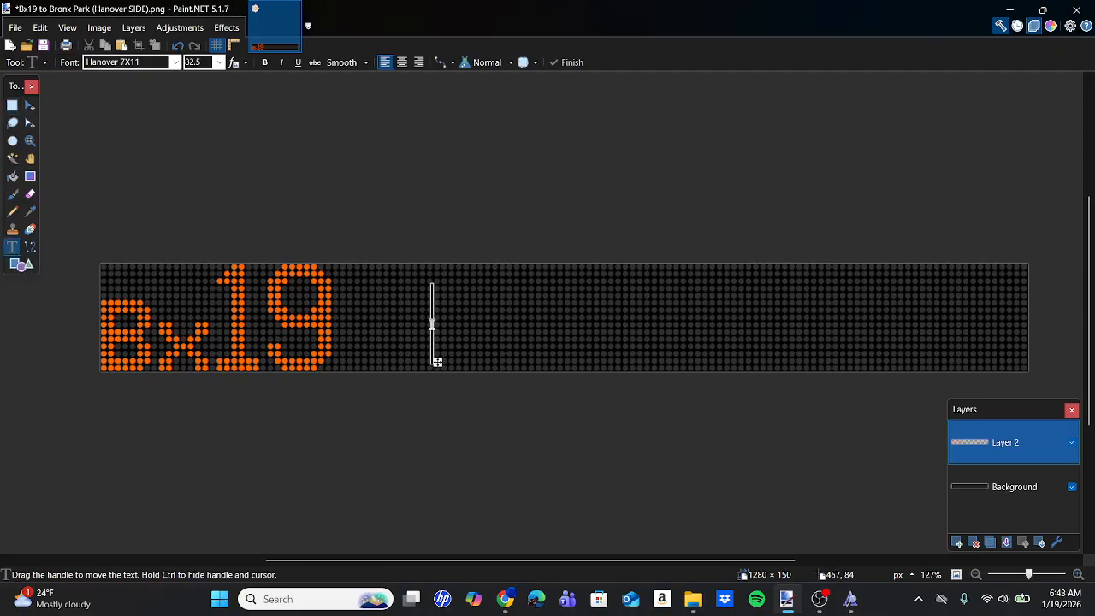
pyautogui.click(134, 64)
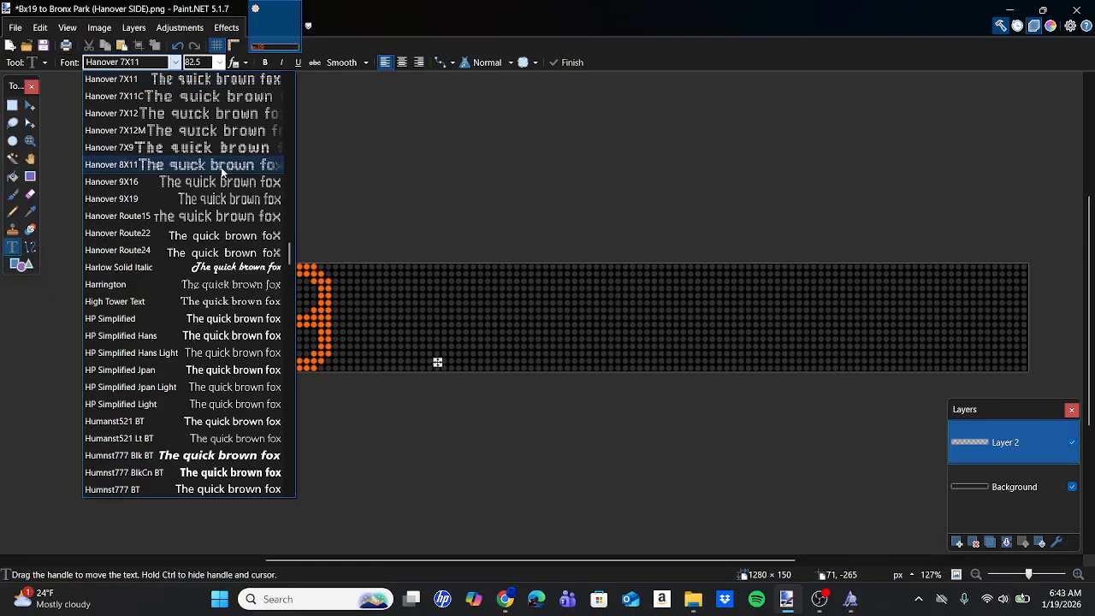
pyautogui.scroll(3, 221, 171)
pyautogui.scroll(3, 221, 171)
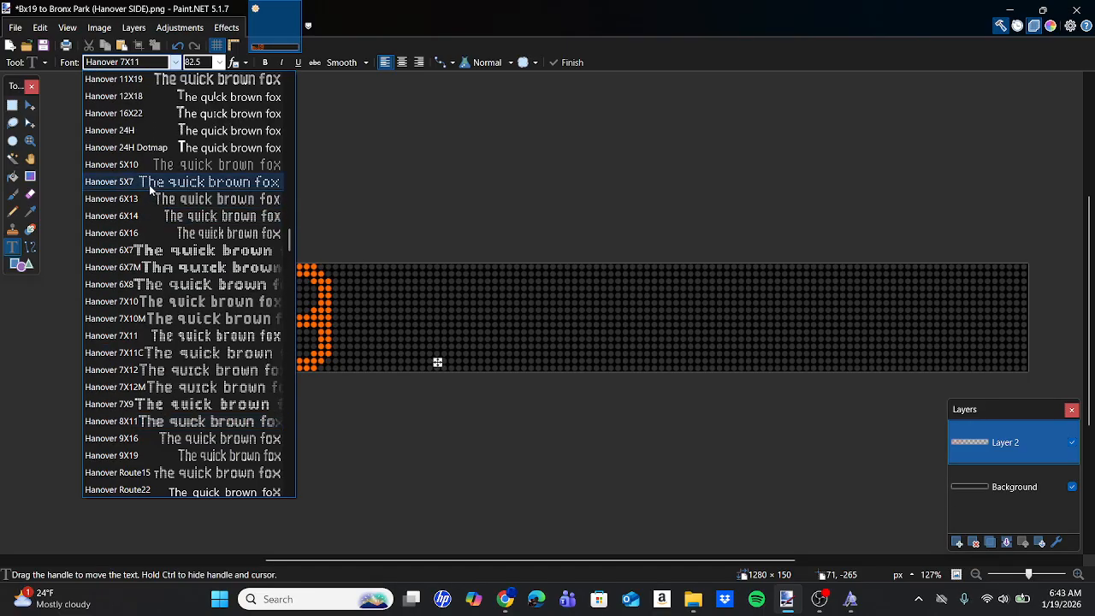
pyautogui.click(157, 267)
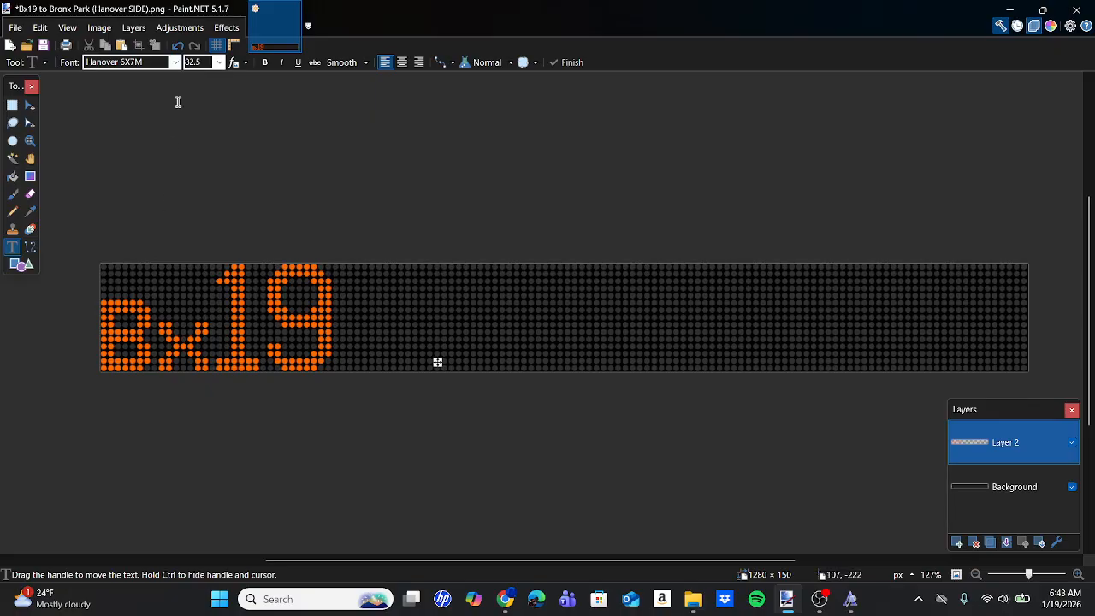
pyautogui.click(208, 66)
pyautogui.write('via 14')
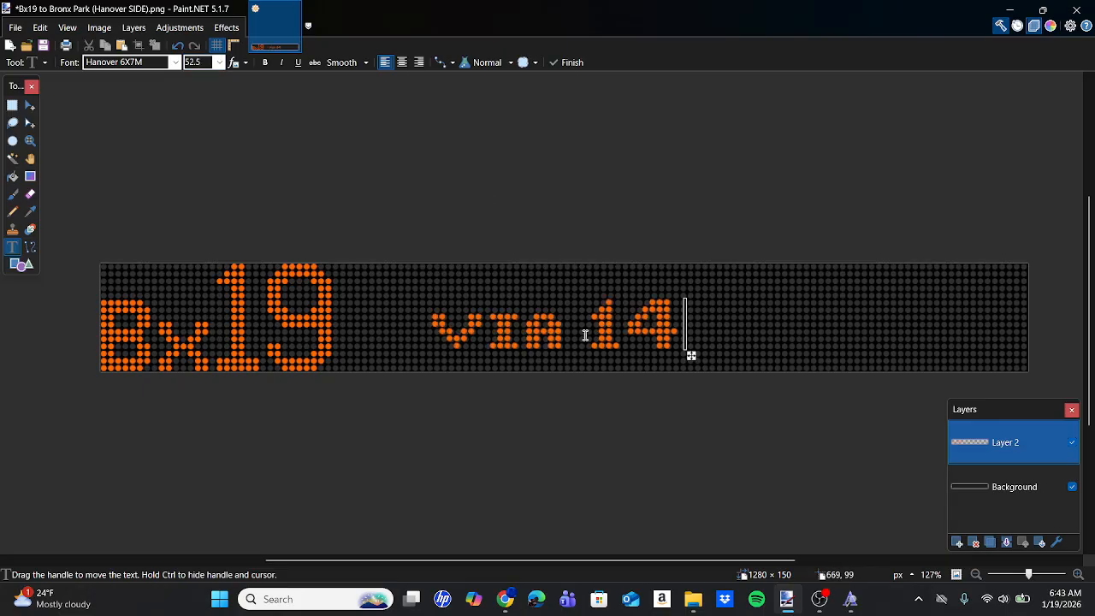
pyautogui.press('BackSpace')
pyautogui.write('49 ST')
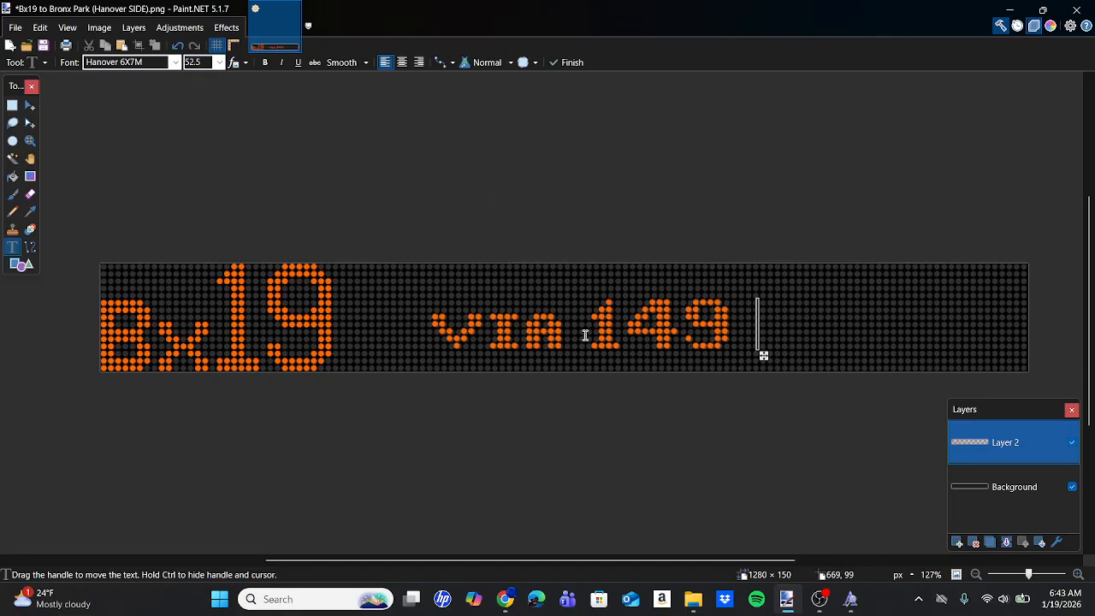
# Check the reference photo in Chrome, then move the "via 149 ST" line in Paint.NET to the sign's top dot rows, anchored at about 521, 1.
pyautogui.moveTo(506, 599)
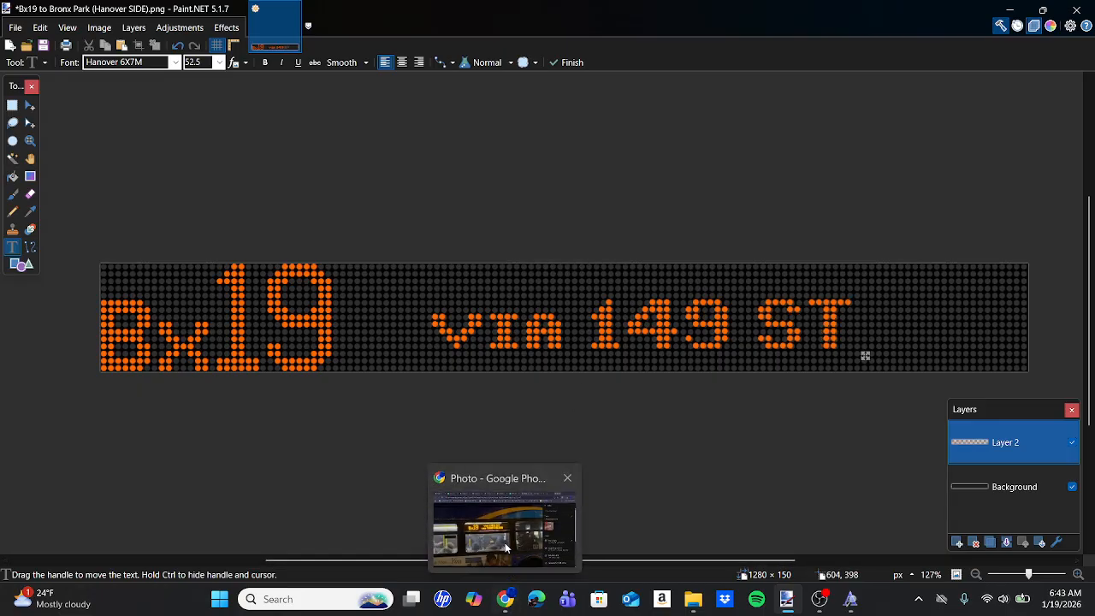
pyautogui.click(505, 547)
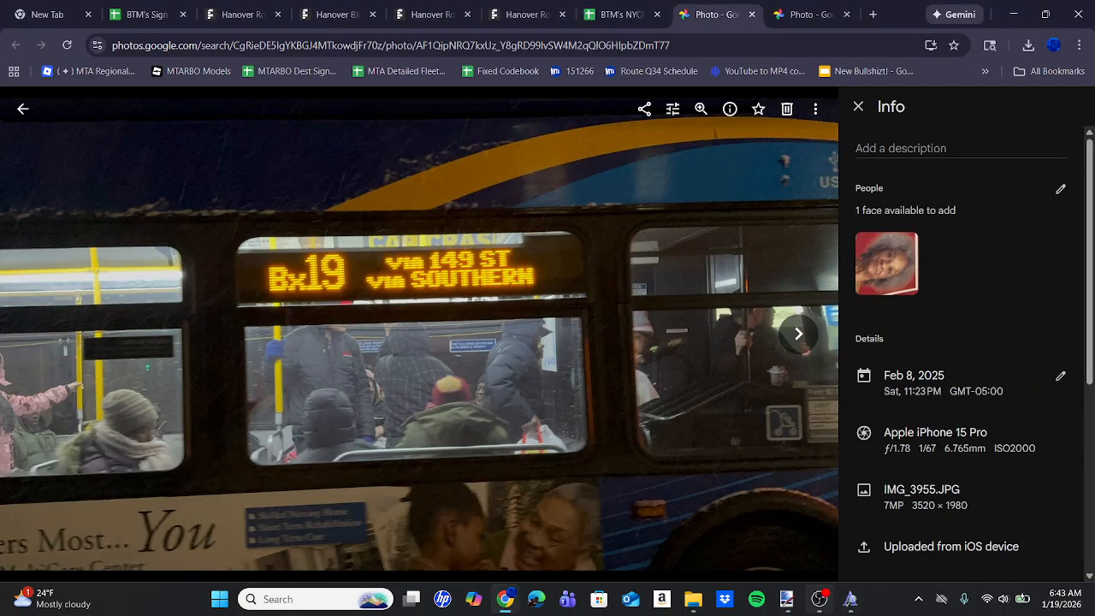
pyautogui.moveTo(786, 599)
pyautogui.click(787, 530)
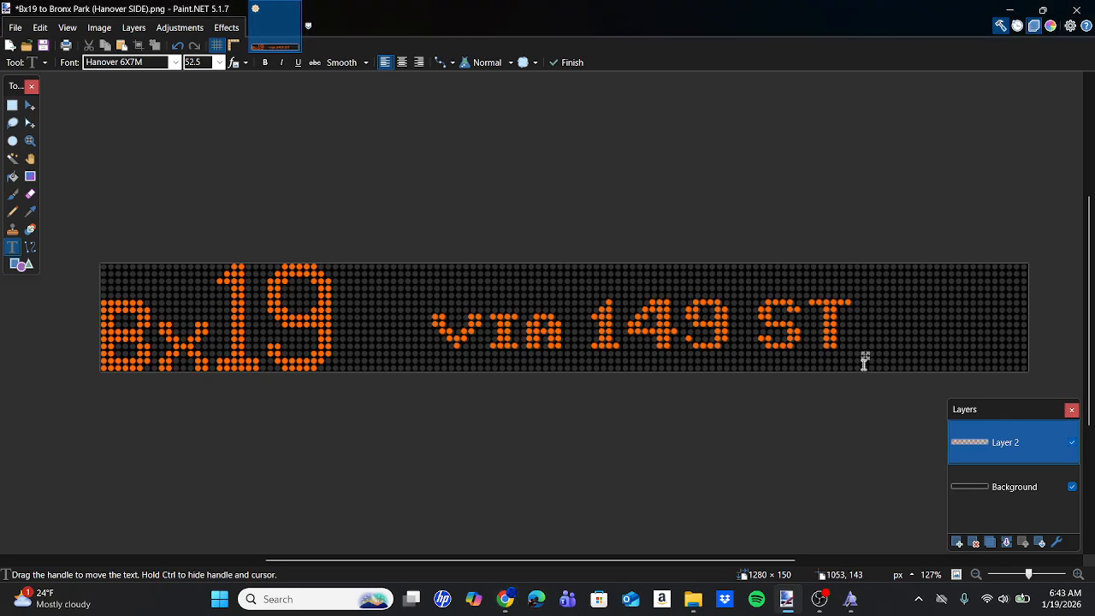
pyautogui.moveTo(864, 356); pyautogui.dragTo(915, 323)
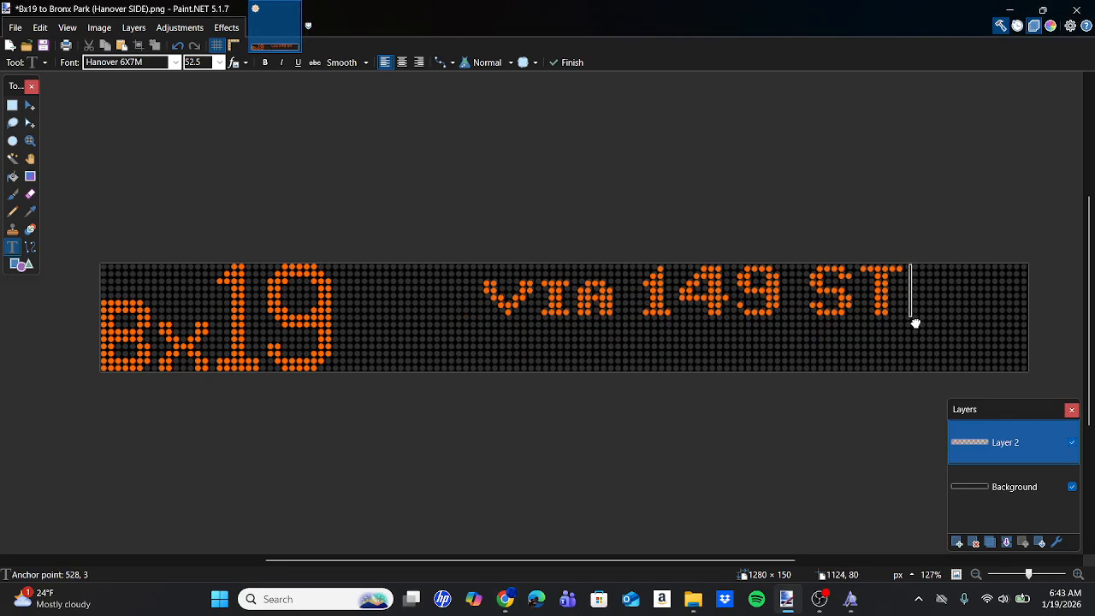
pyautogui.keyDown('ctrl'); pyautogui.scroll(5, 911, 320); pyautogui.keyUp('ctrl')
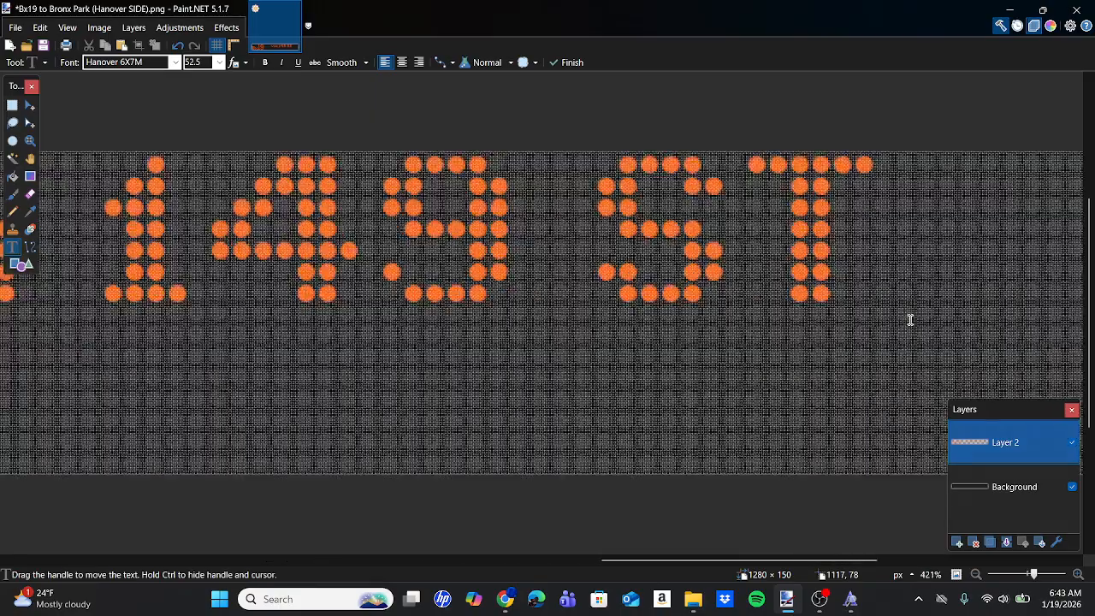
pyautogui.keyDown('ctrl'); pyautogui.scroll(3, 911, 319); pyautogui.keyUp('ctrl')
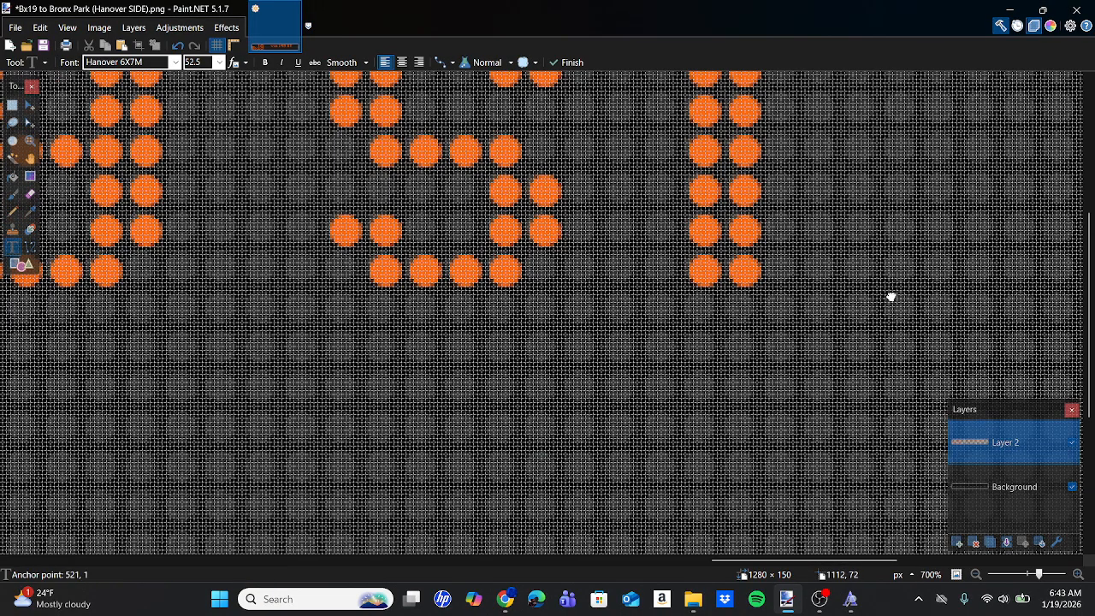
pyautogui.keyDown('ctrl'); pyautogui.scroll(-5, 891, 296); pyautogui.keyUp('ctrl')
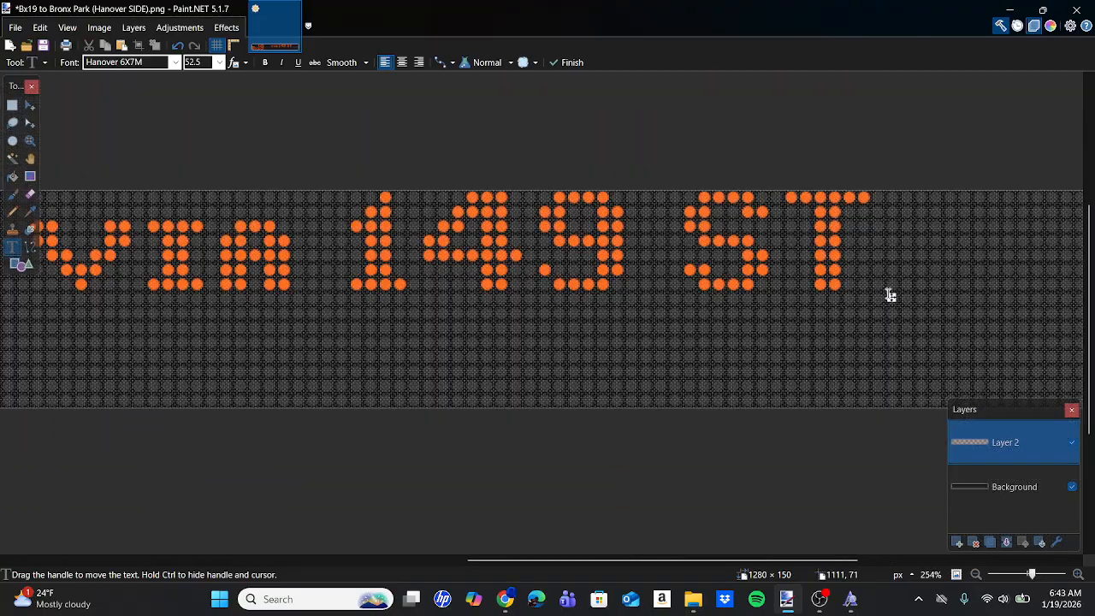
pyautogui.keyDown('ctrl'); pyautogui.scroll(-3, 891, 296); pyautogui.keyUp('ctrl')
# Add a second text line reading "via SOUTHERN" below the "via 149 ST" line in the same font and size.
pyautogui.click(538, 310)
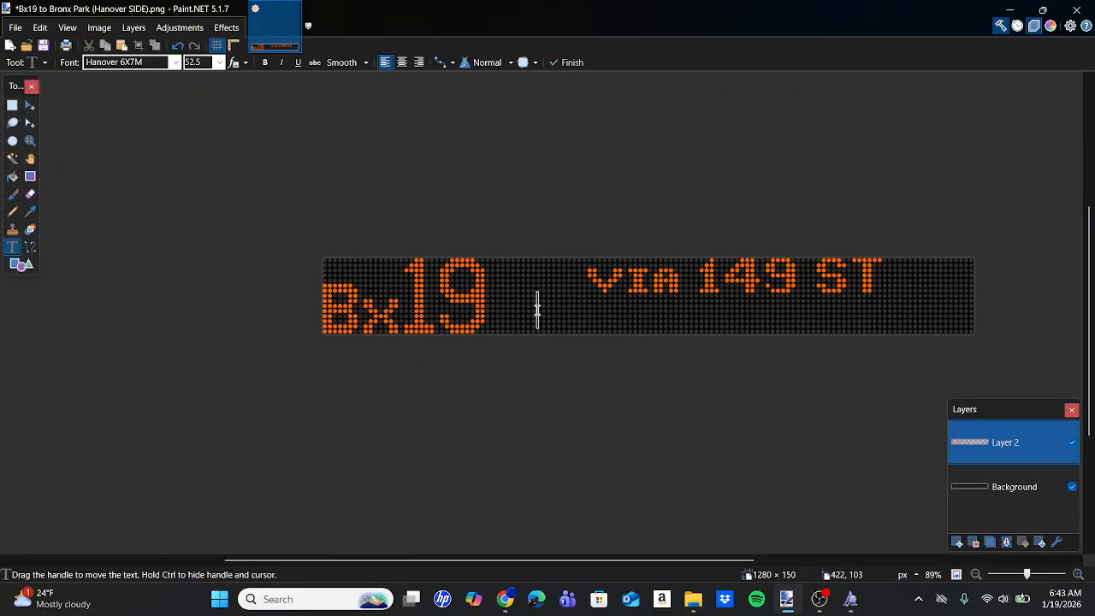
pyautogui.write('via SOU')
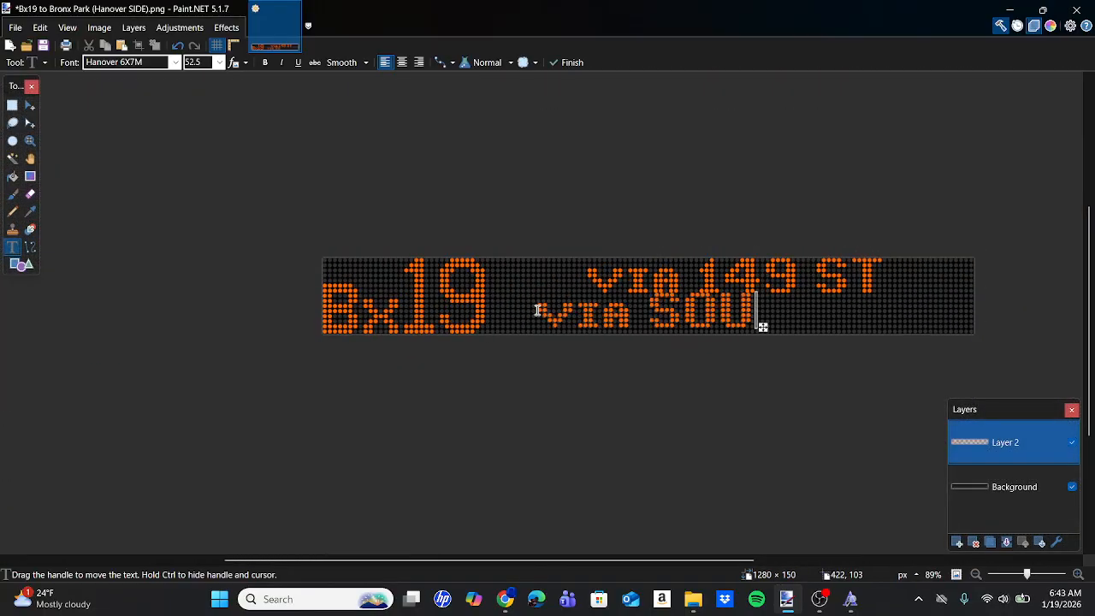
pyautogui.write('THERN')
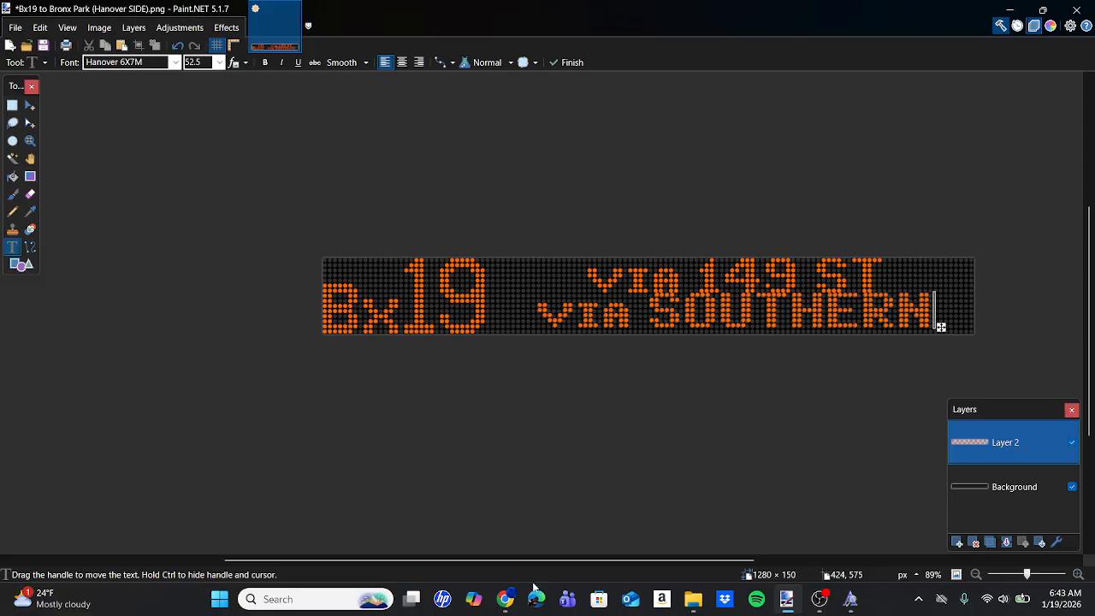
# Compare with the reference photo in Chrome and align the "via SOUTHERN" line with the sign's bottom dot rows in Paint.NET.
pyautogui.click(506, 599)
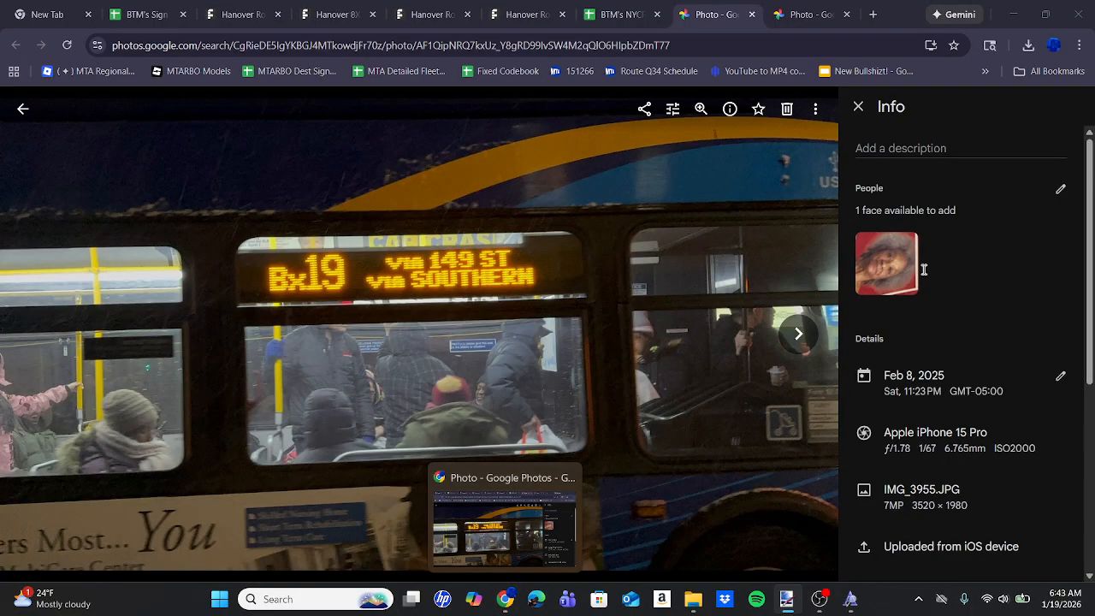
pyautogui.hotkey('alt', 'Tab')
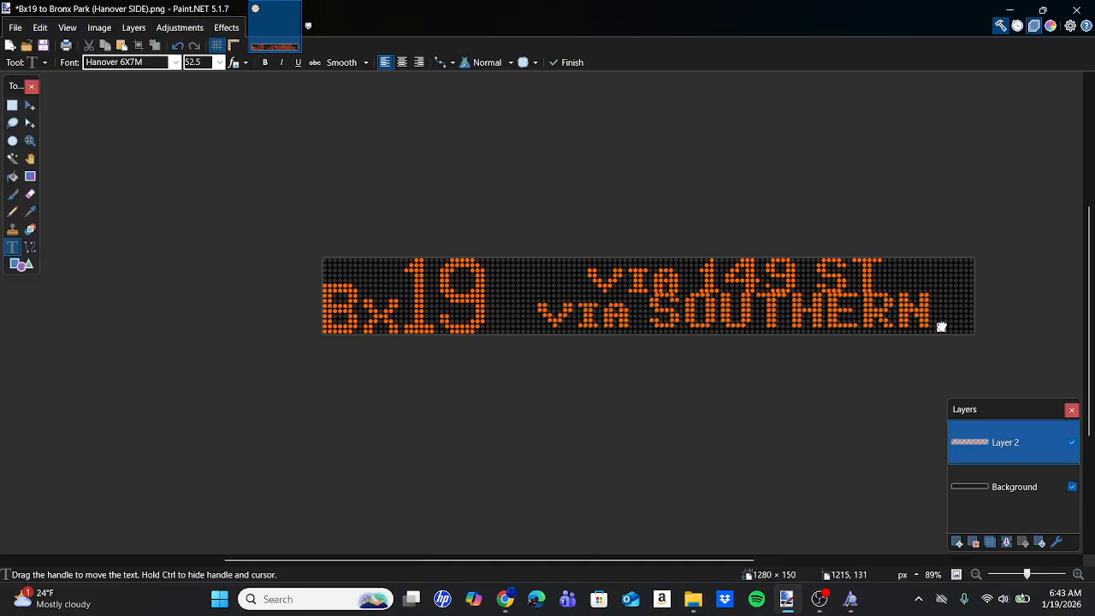
pyautogui.scroll(5, 941, 326)
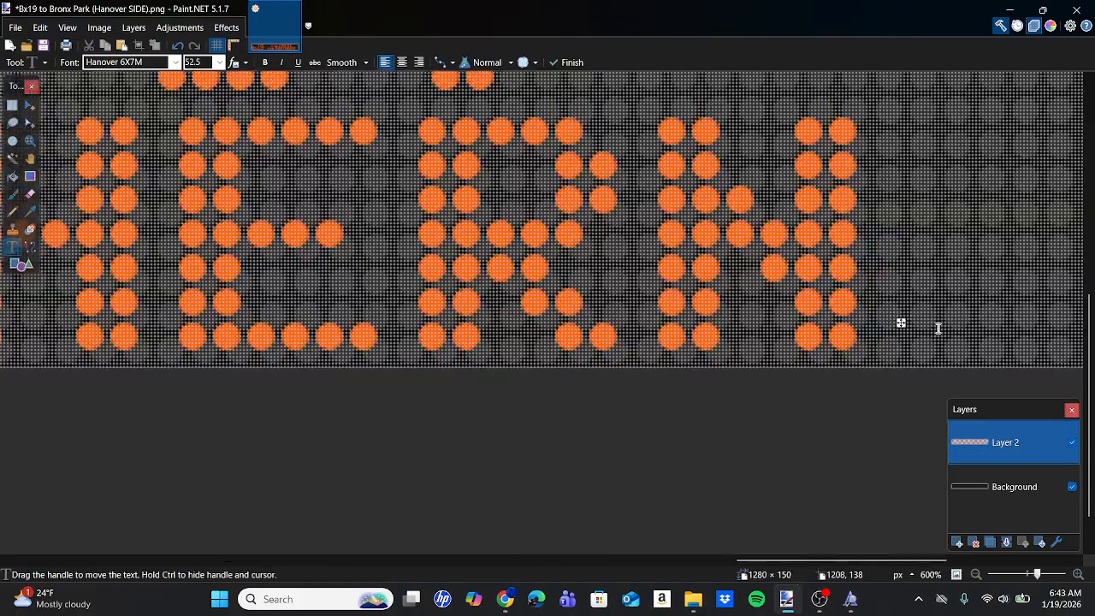
pyautogui.scroll(3, 939, 328)
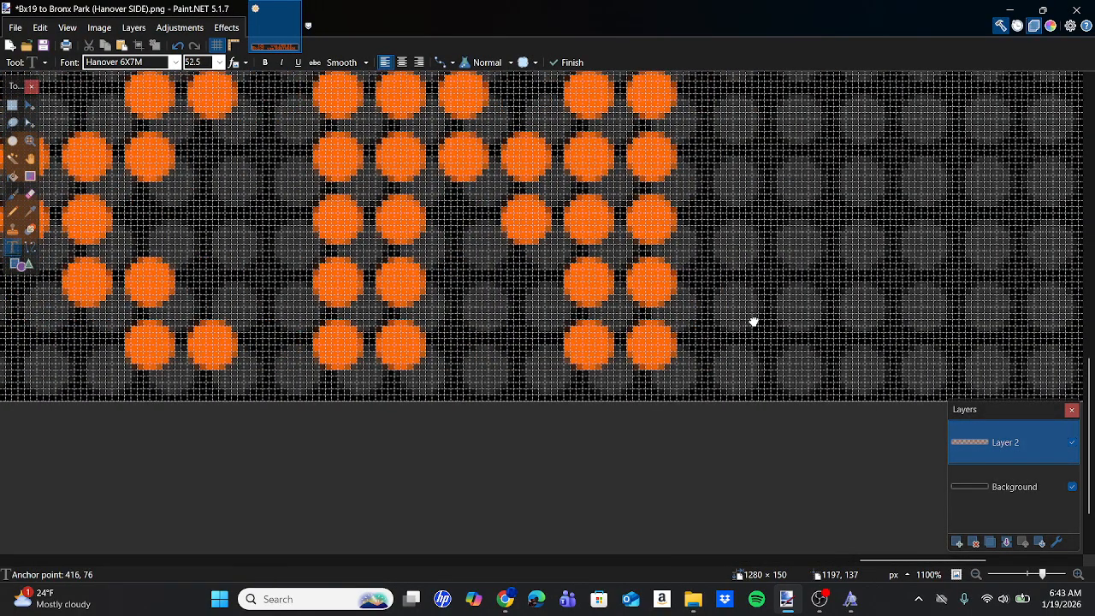
pyautogui.moveTo(753, 321); pyautogui.dragTo(715, 349)
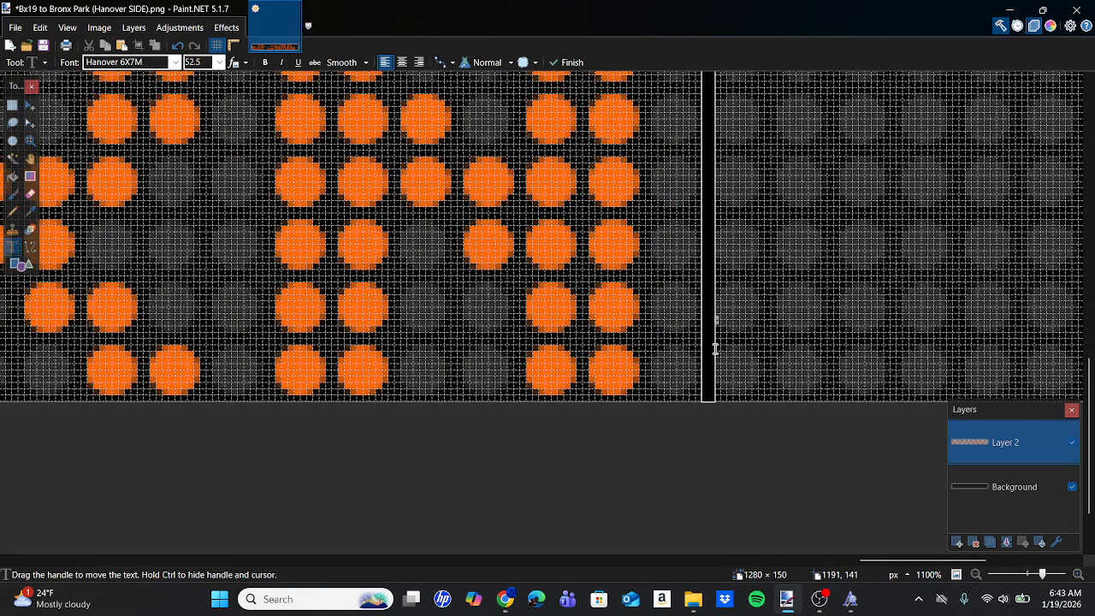
pyautogui.scroll(-10, 716, 349)
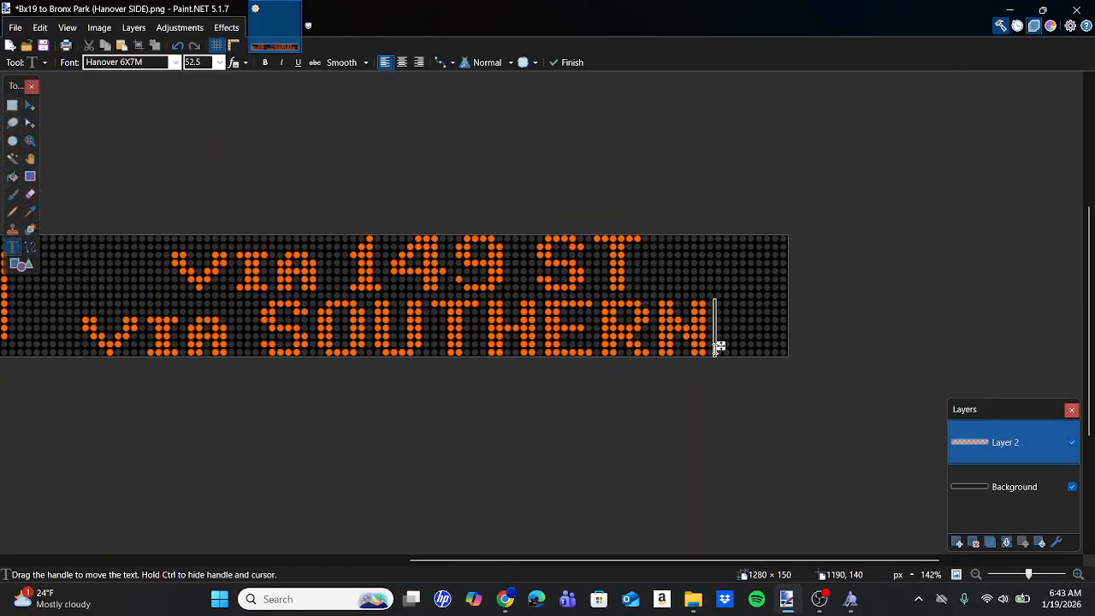
# Shift the "via SOUTHERN" line about two dots to the right and compare its placement with the reference photo in Chrome.
pyautogui.moveTo(505, 599)
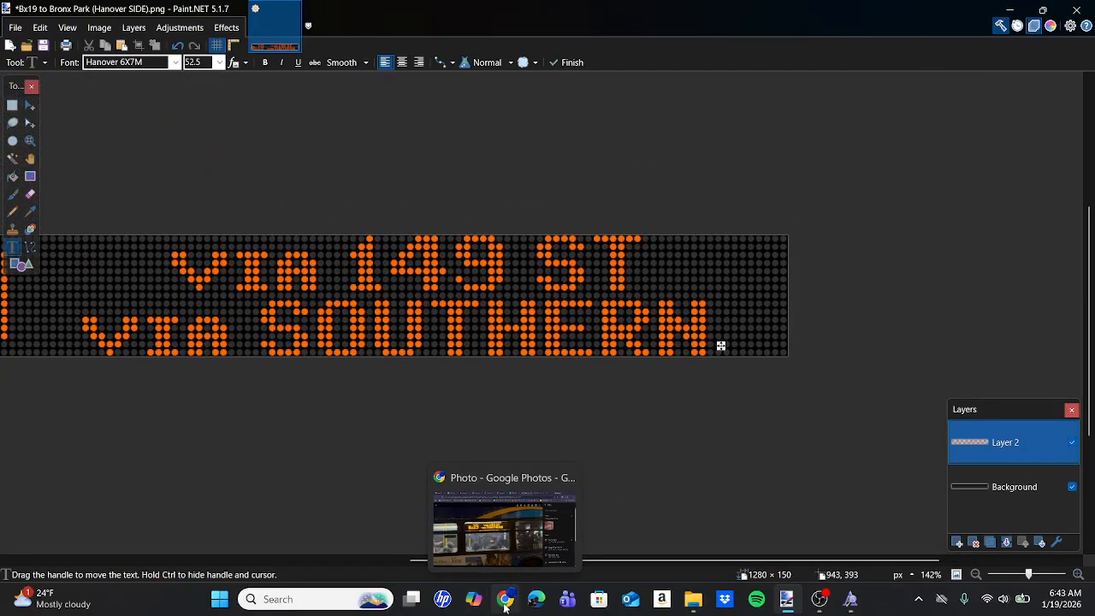
pyautogui.click(492, 513)
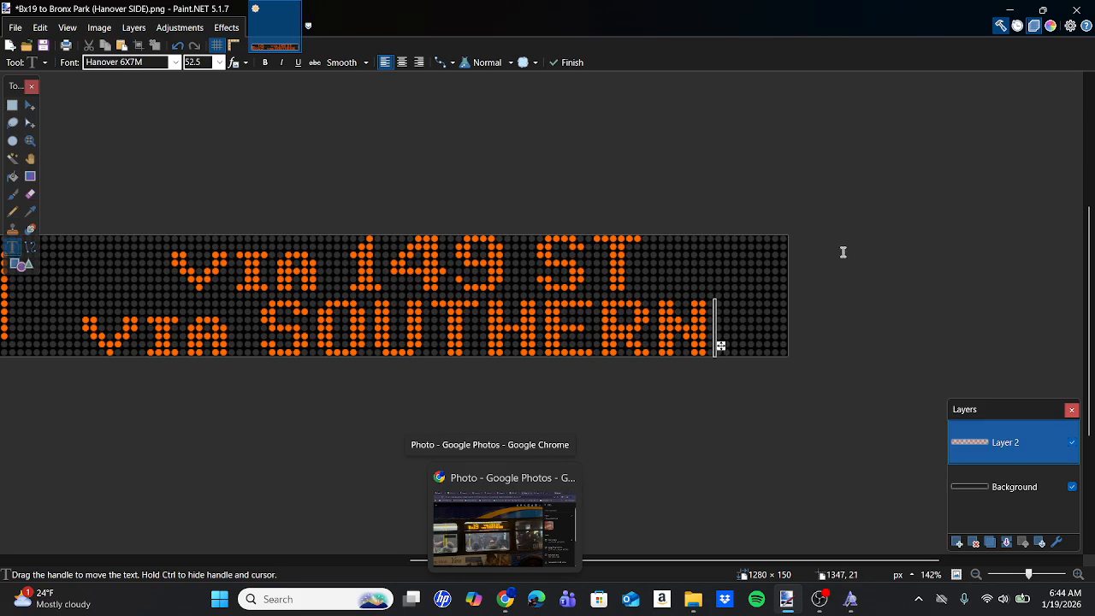
pyautogui.moveTo(506, 599)
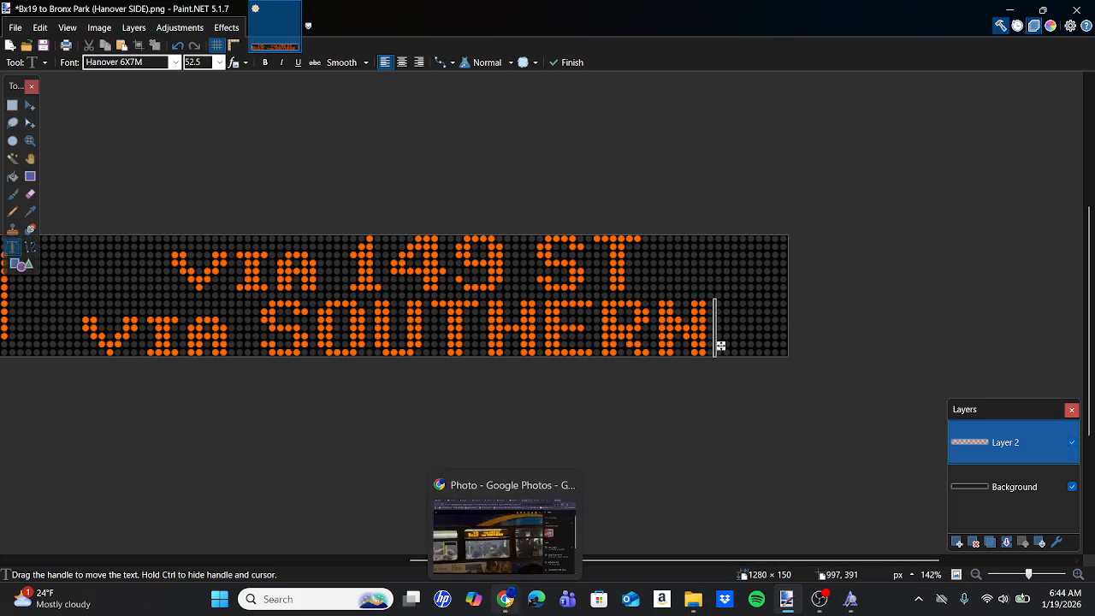
pyautogui.moveTo(509, 543)
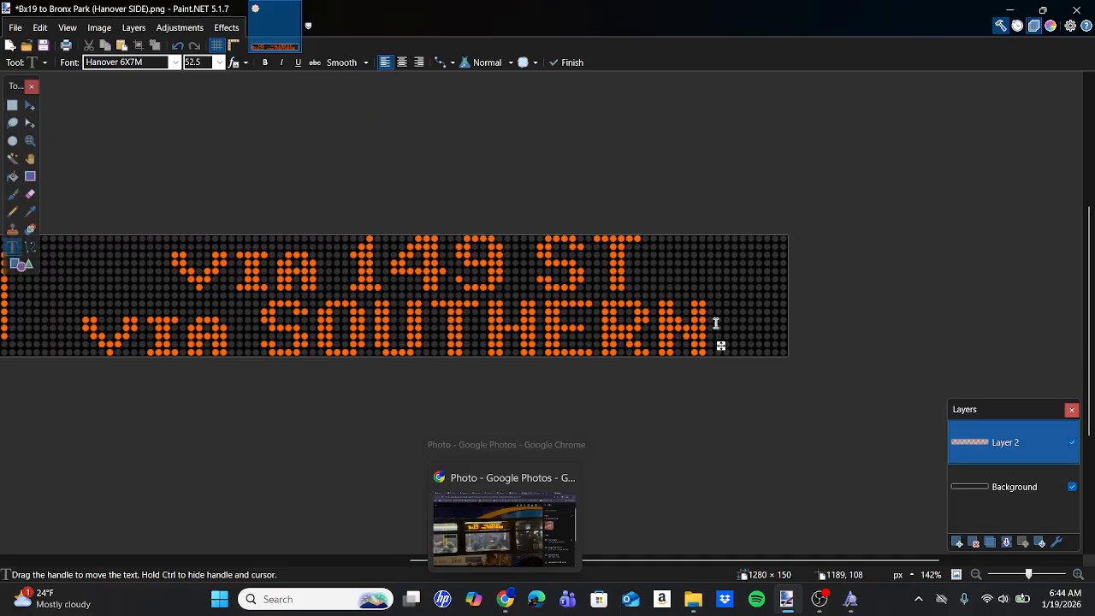
pyautogui.scroll(6, 729, 343)
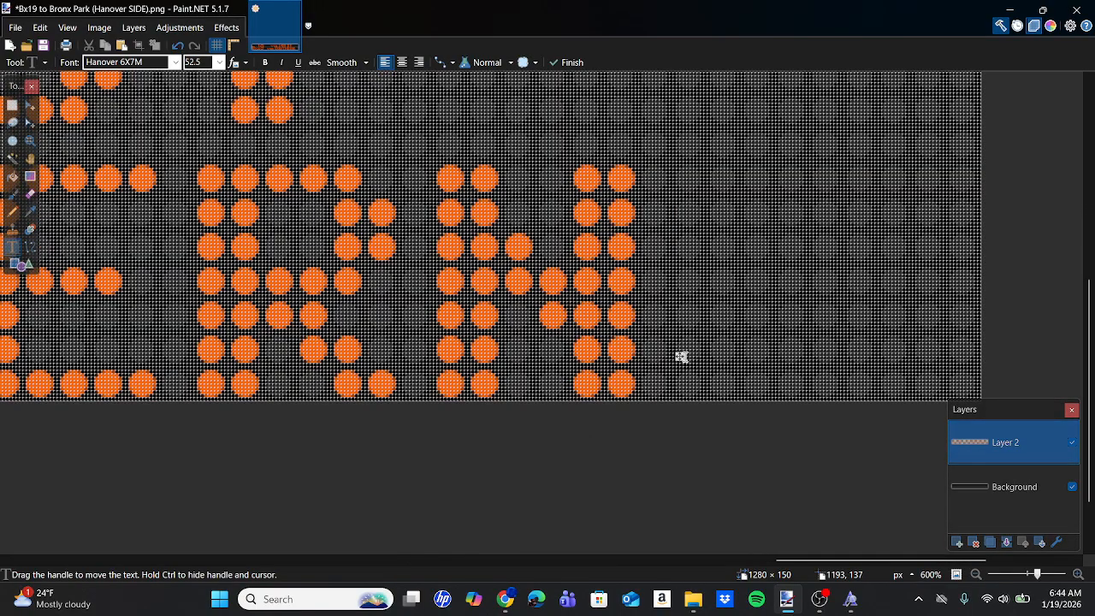
pyautogui.moveTo(680, 356); pyautogui.dragTo(751, 356)
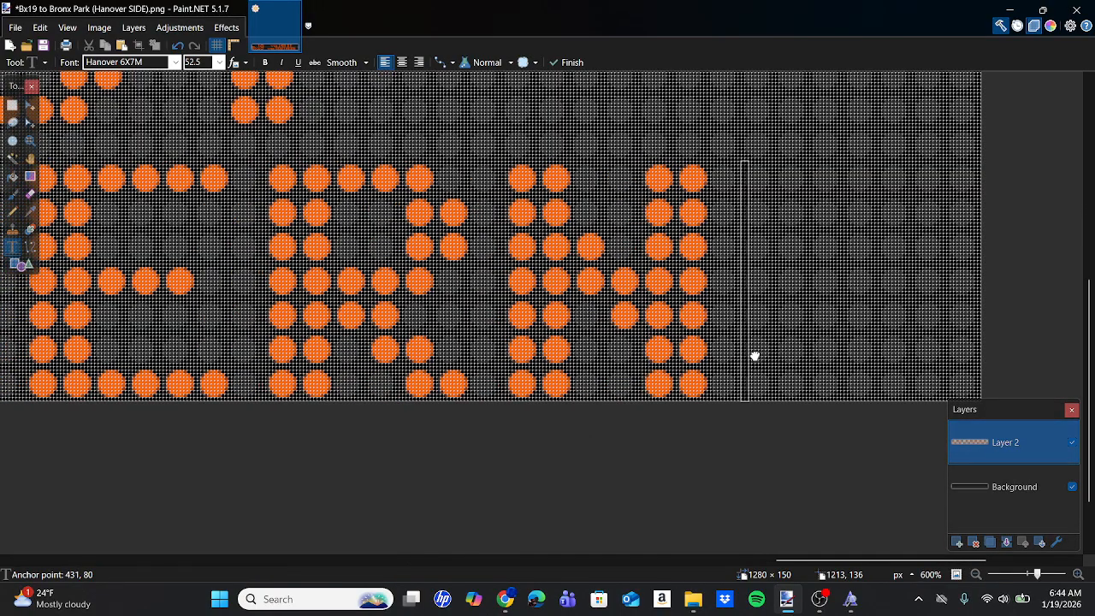
pyautogui.click(506, 599)
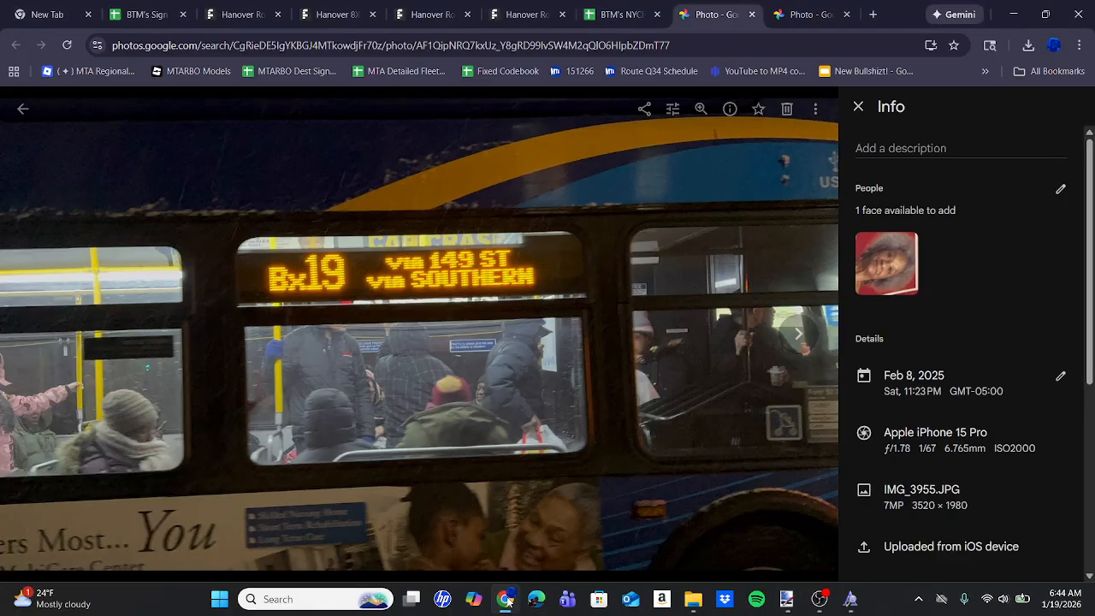
# Return to Paint.NET and nudge the "via SOUTHERN" line slightly left onto the dot grid, anchored at about 429, 80.
pyautogui.click(787, 599)
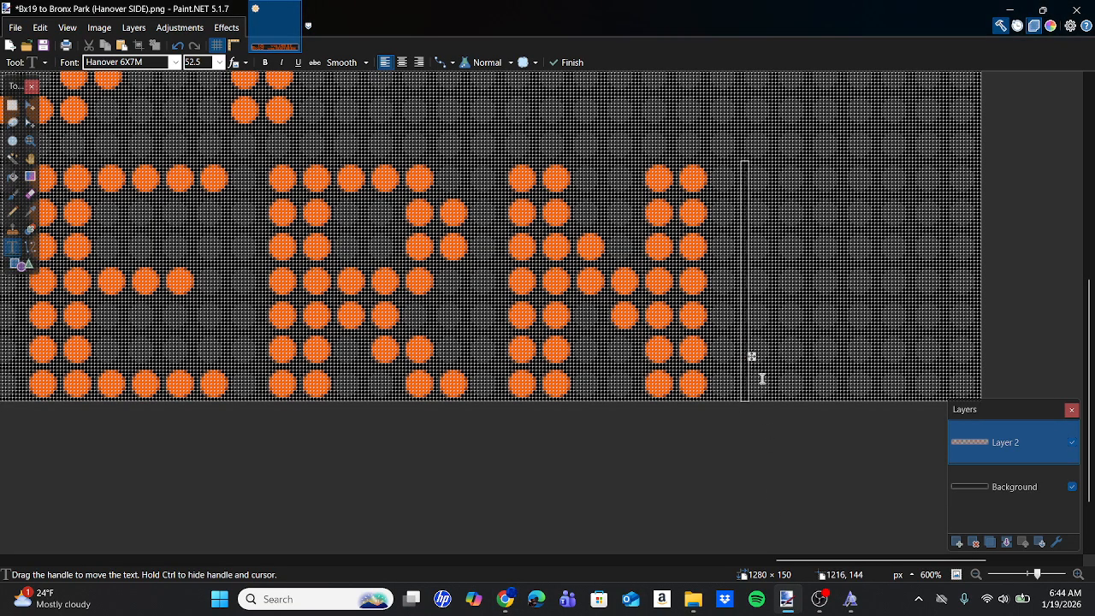
pyautogui.moveTo(753, 356); pyautogui.dragTo(750, 356)
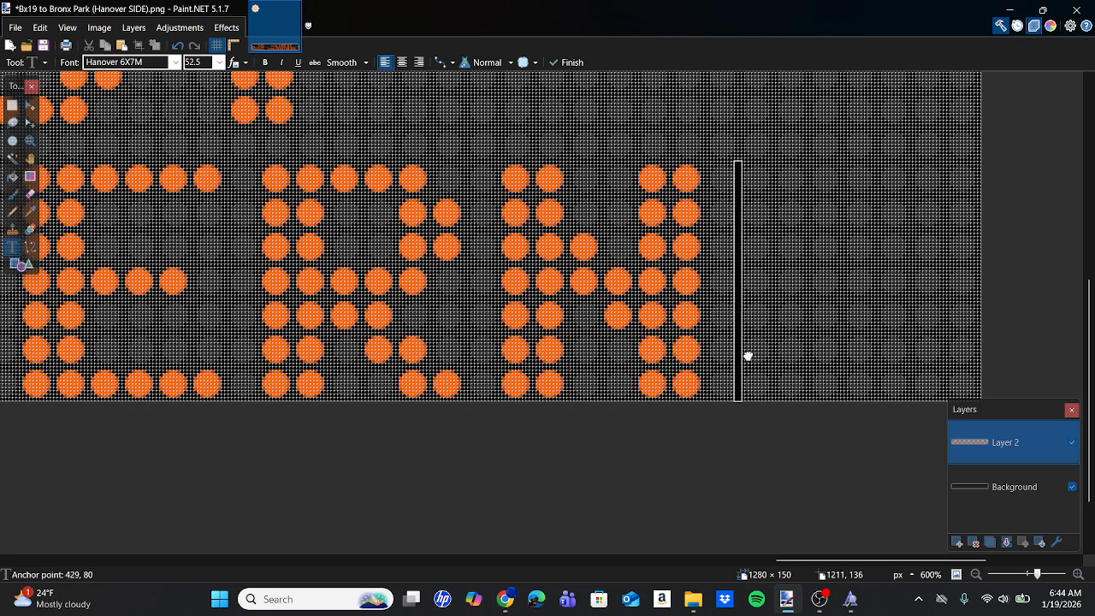
pyautogui.scroll(-5, 750, 356)
pyautogui.scroll(-3, 750, 354)
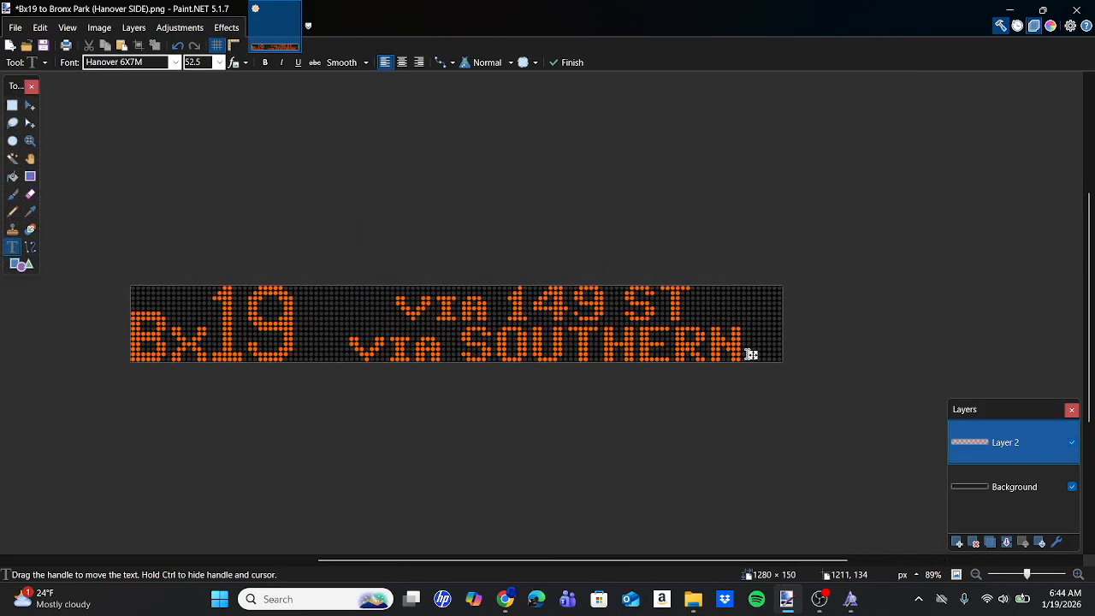
# Select both "via" lines as one block, move it about two dots left so its top-left corner sits at 399, 0, and deselect.
pyautogui.click(10, 104)
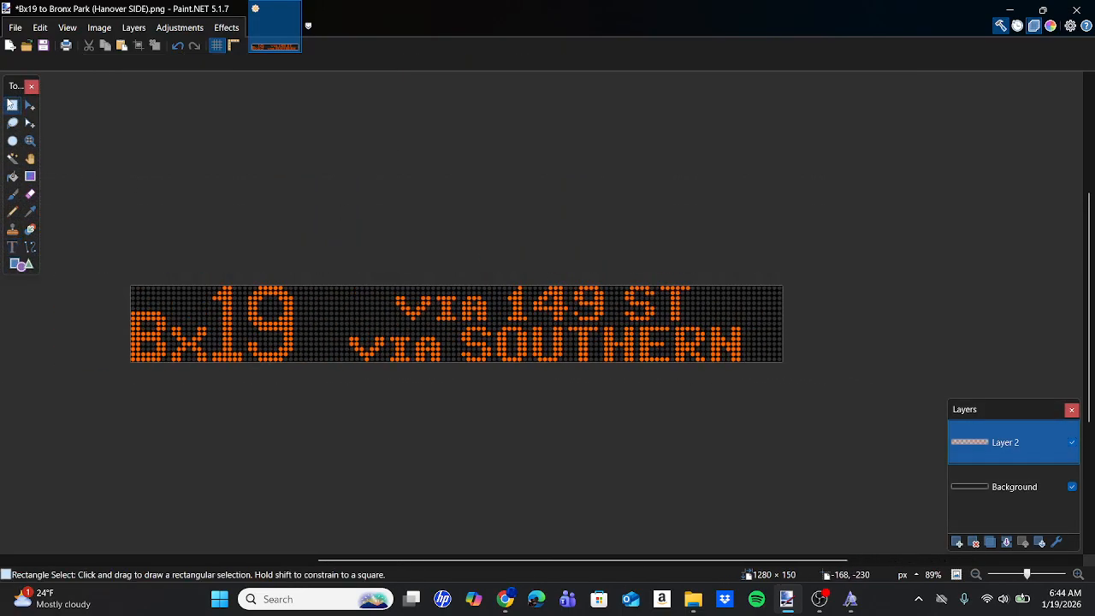
pyautogui.moveTo(343, 267); pyautogui.dragTo(750, 470)
pyautogui.click(30, 105)
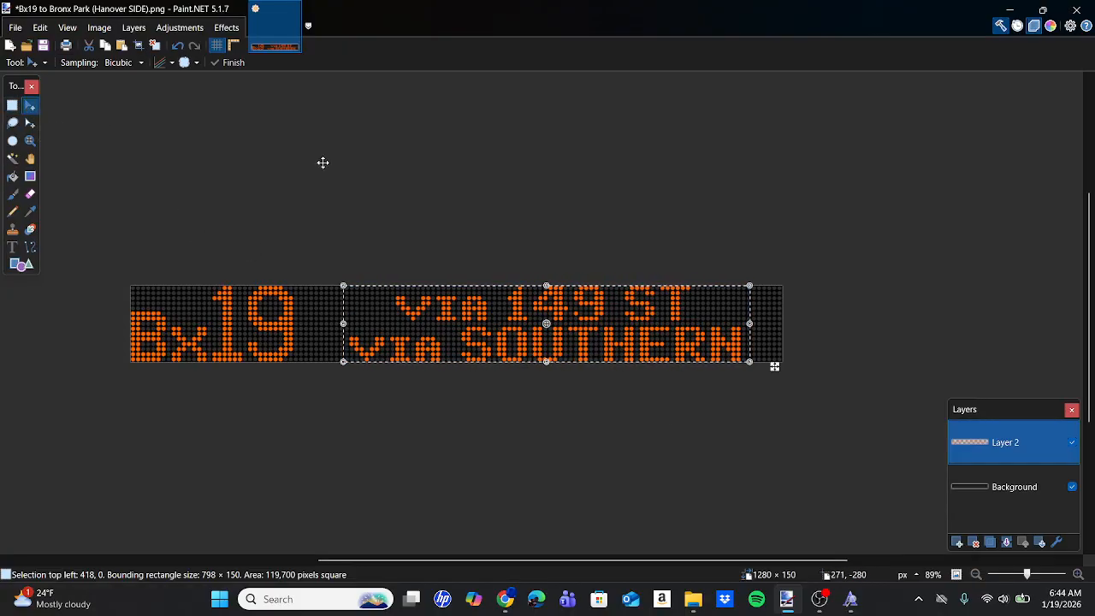
pyautogui.scroll(5, 774, 365)
pyautogui.scroll(3, 775, 364)
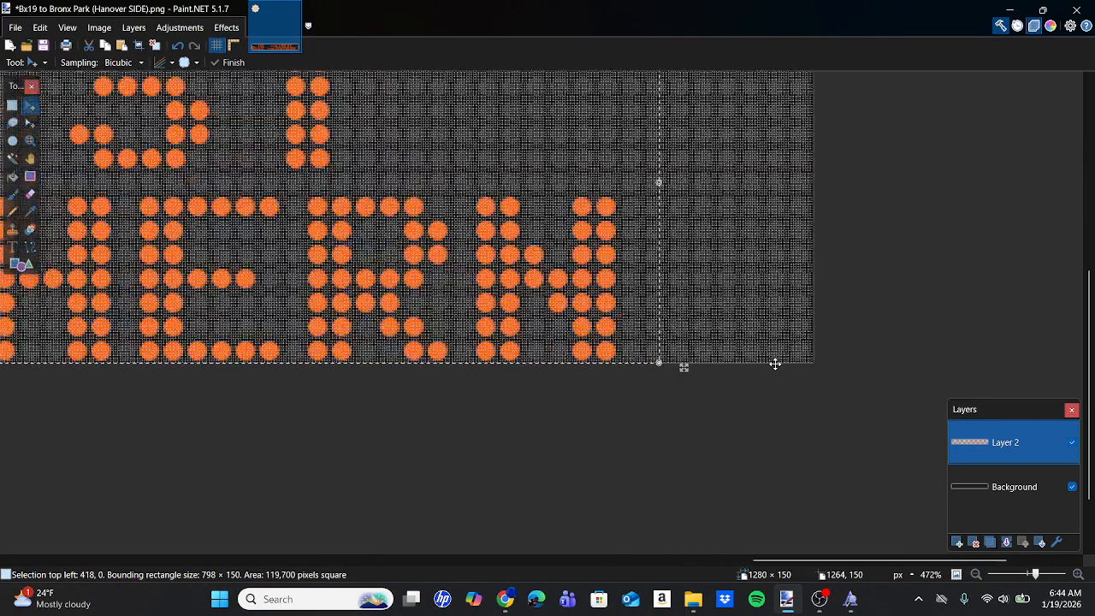
pyautogui.moveTo(607, 368); pyautogui.dragTo(530, 367)
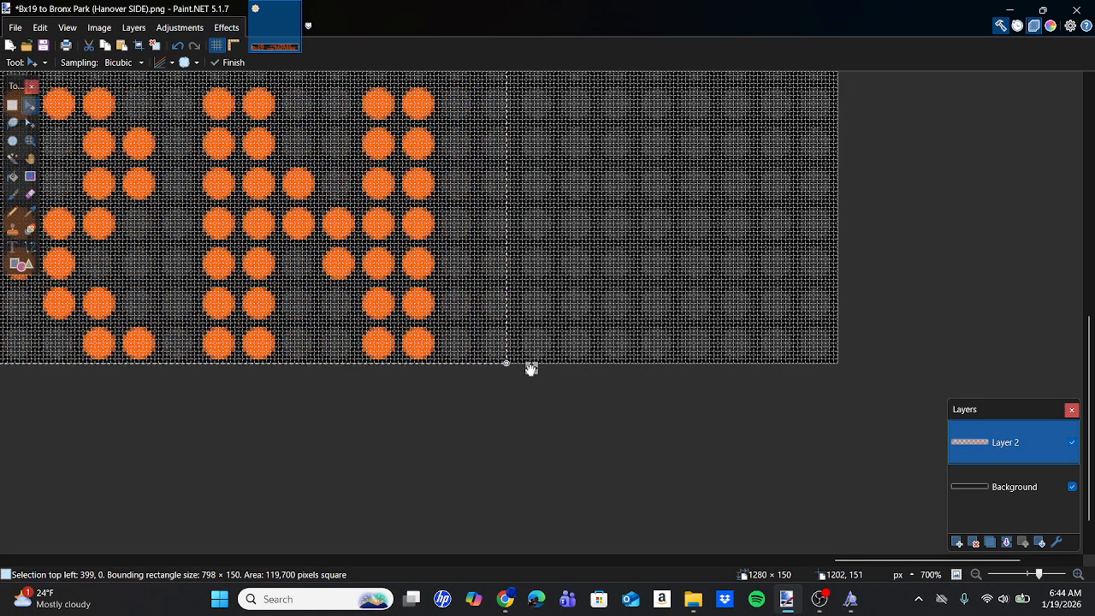
pyautogui.scroll(-6, 531, 367)
pyautogui.hscroll(-5, 529, 368)
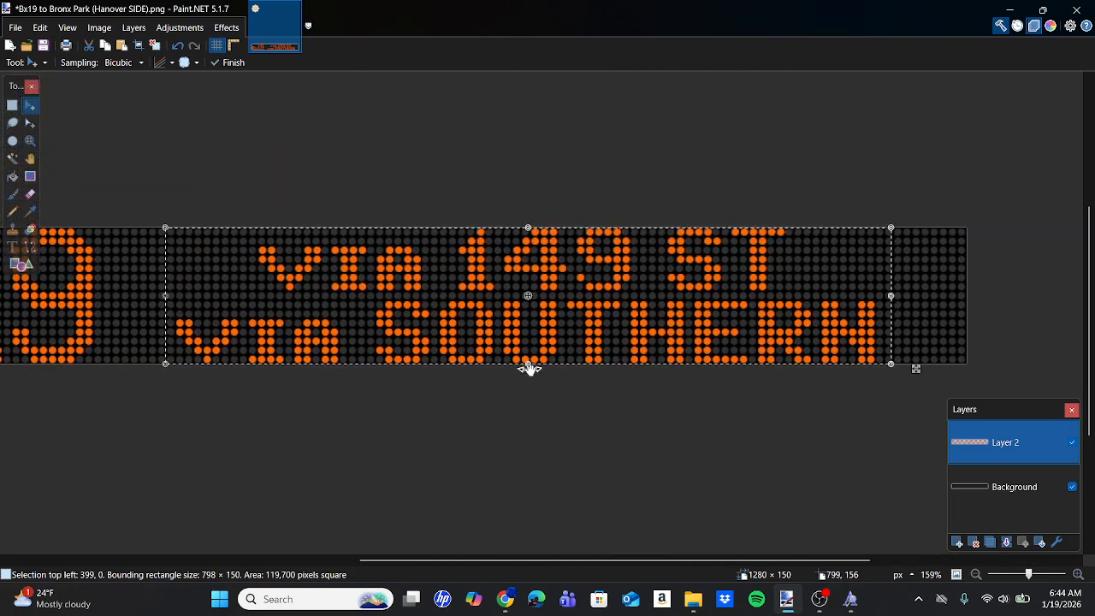
pyautogui.scroll(-1, 530, 369)
pyautogui.scroll(-2, 530, 369)
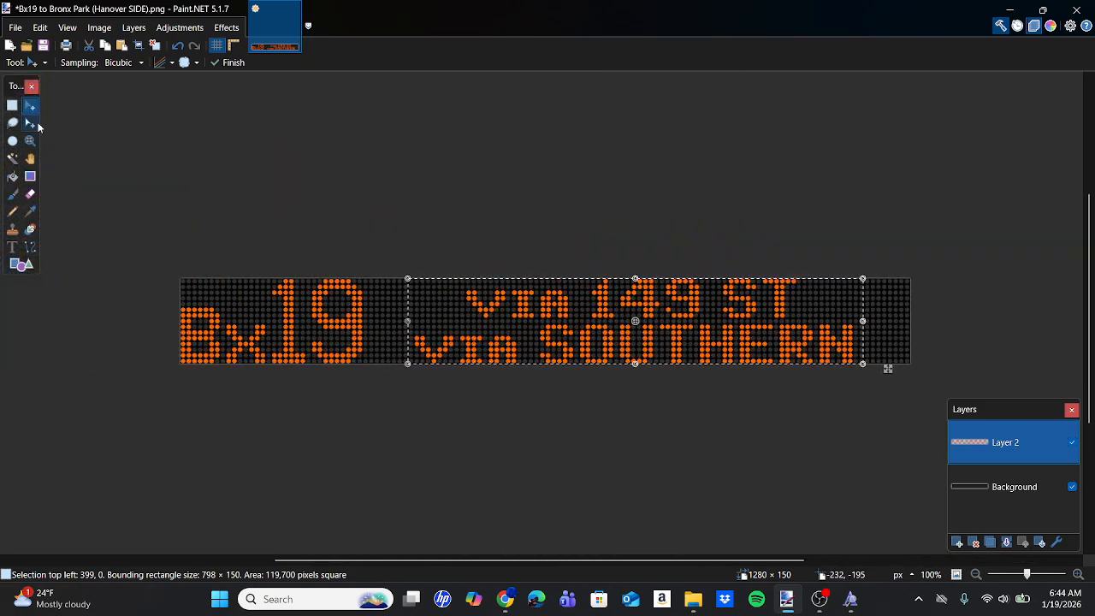
pyautogui.click(12, 105)
pyautogui.click(318, 301)
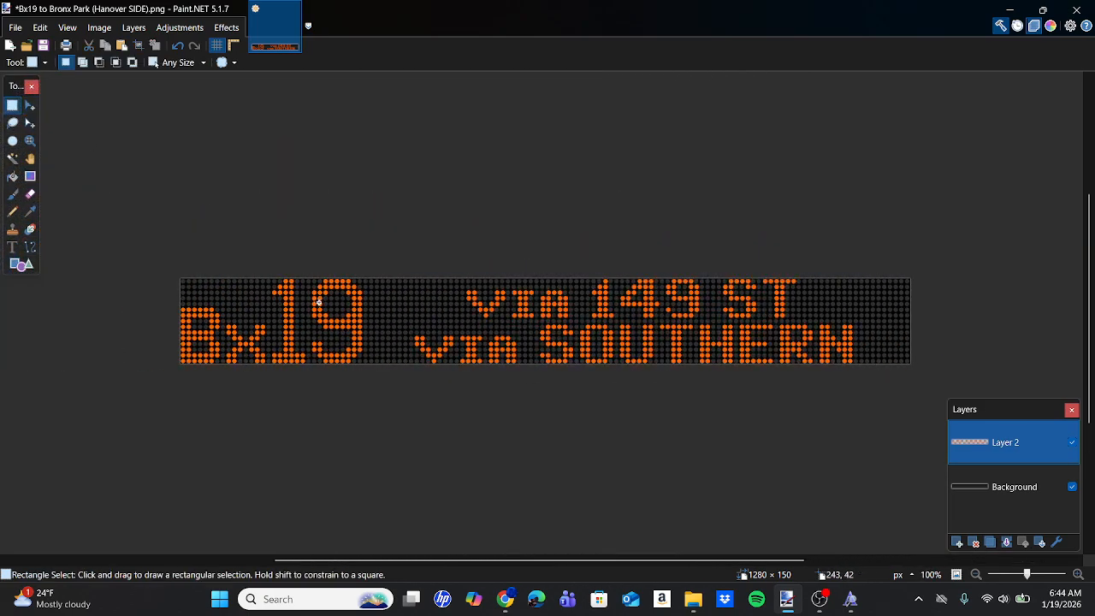
# Apply the Glow photo effect to the sign text on Layer 2.
pyautogui.click(227, 27)
pyautogui.moveTo(325, 170)
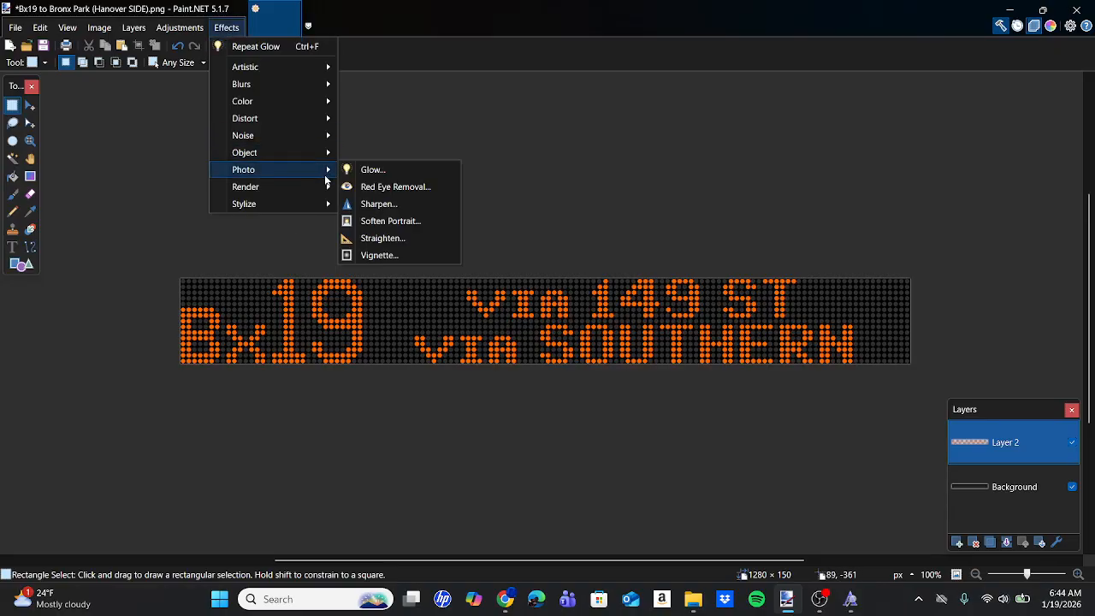
pyautogui.click(372, 171)
pyautogui.click(565, 354)
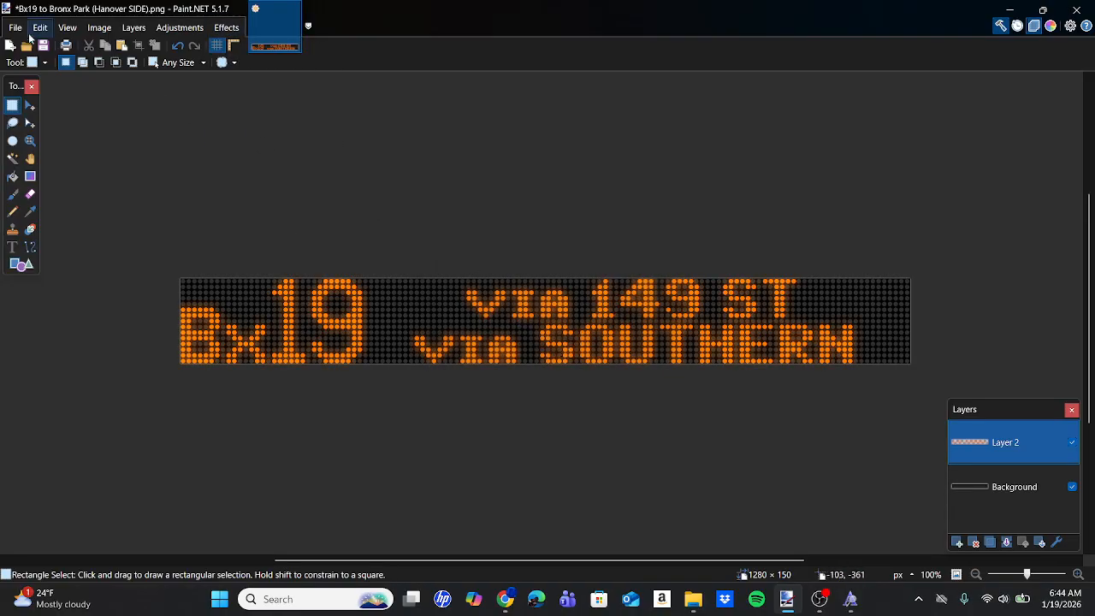
# Save the sign as a flattened PNG named "blah blah blah" in the Bus Signs folder.
pyautogui.click(14, 28)
pyautogui.click(60, 132)
pyautogui.click(118, 494)
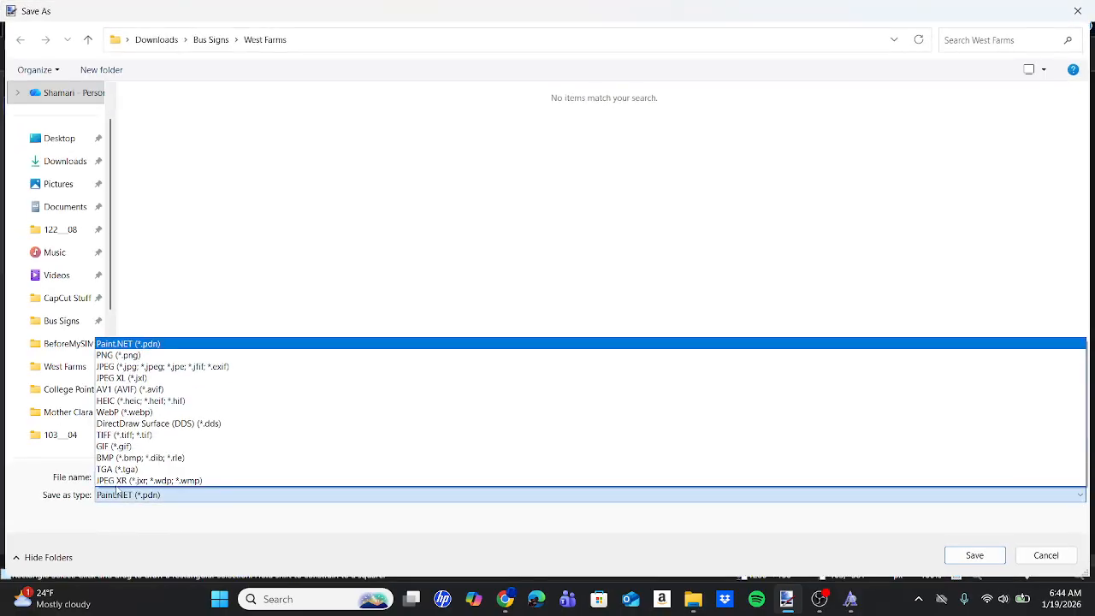
pyautogui.click(128, 361)
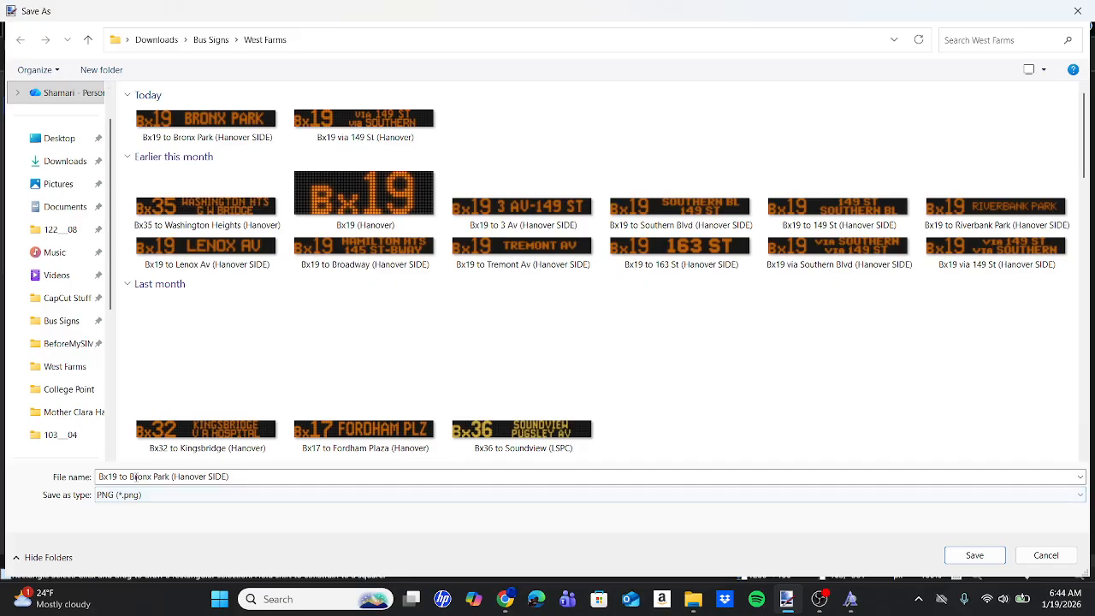
pyautogui.click(55, 323)
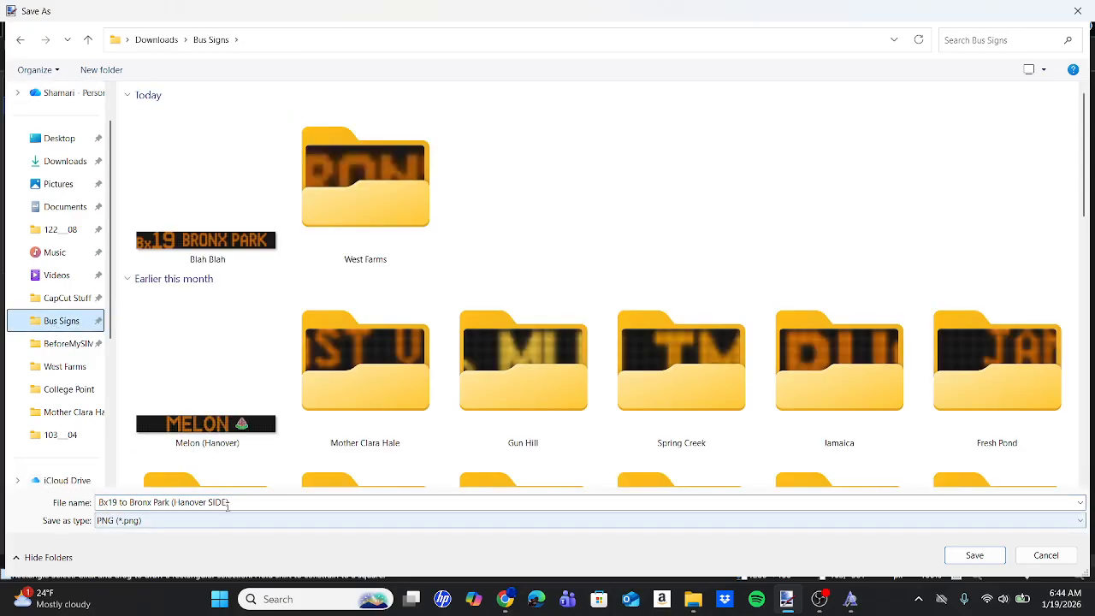
pyautogui.tripleClick(163, 502)
pyautogui.write('blah b')
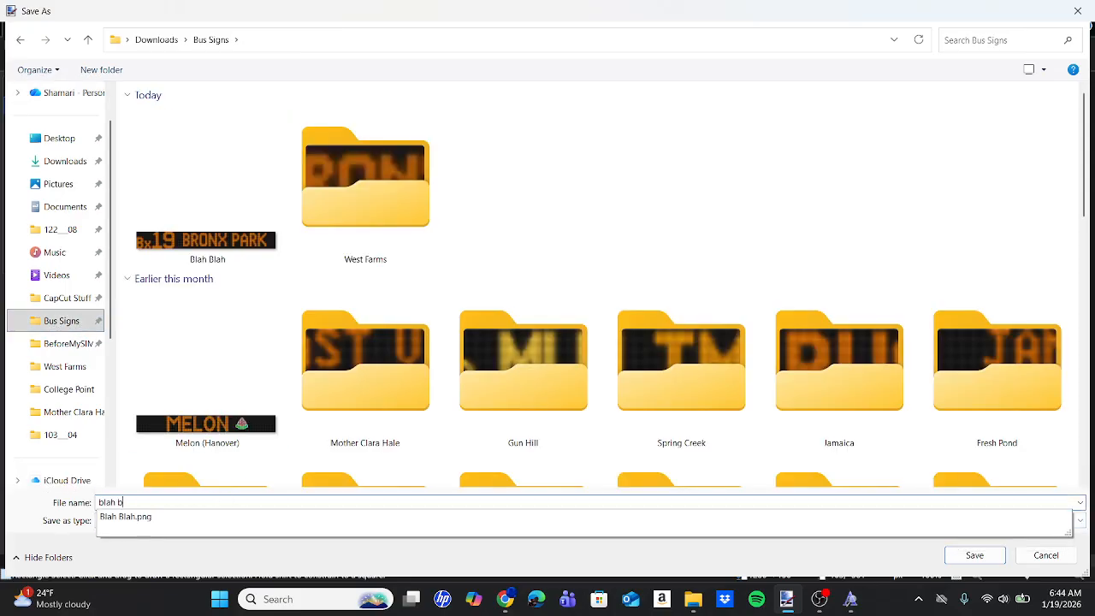
pyautogui.write('lah blah')
pyautogui.press('Return')
pyautogui.press('Return')
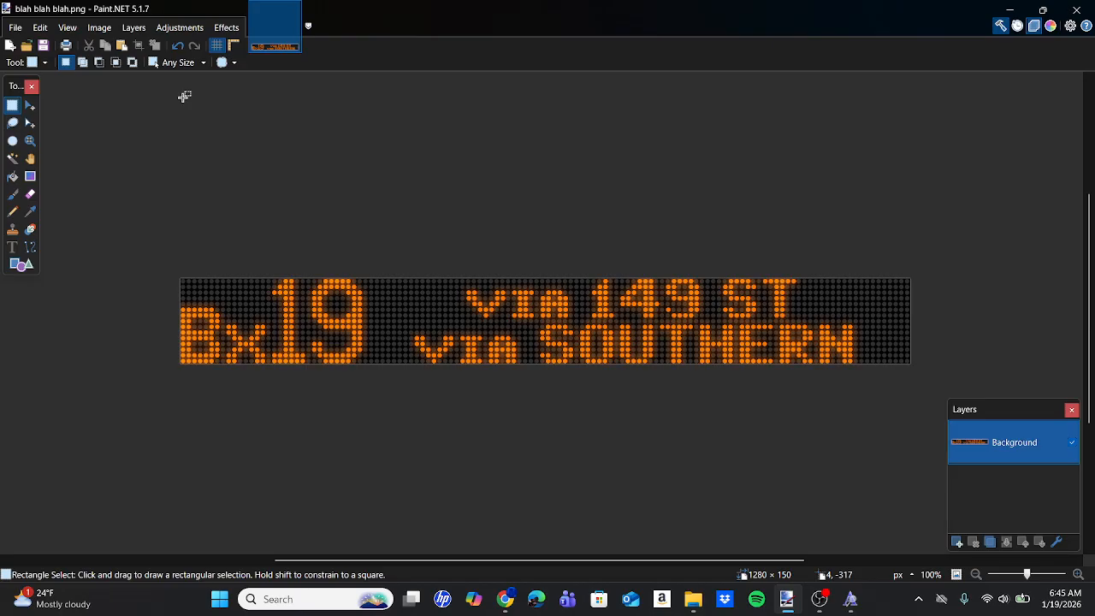
# Undo the edits back to the "BRONX PARK" layout and close Paint.NET without saving.
pyautogui.hotkey('ctrl', 'shift', 'v')
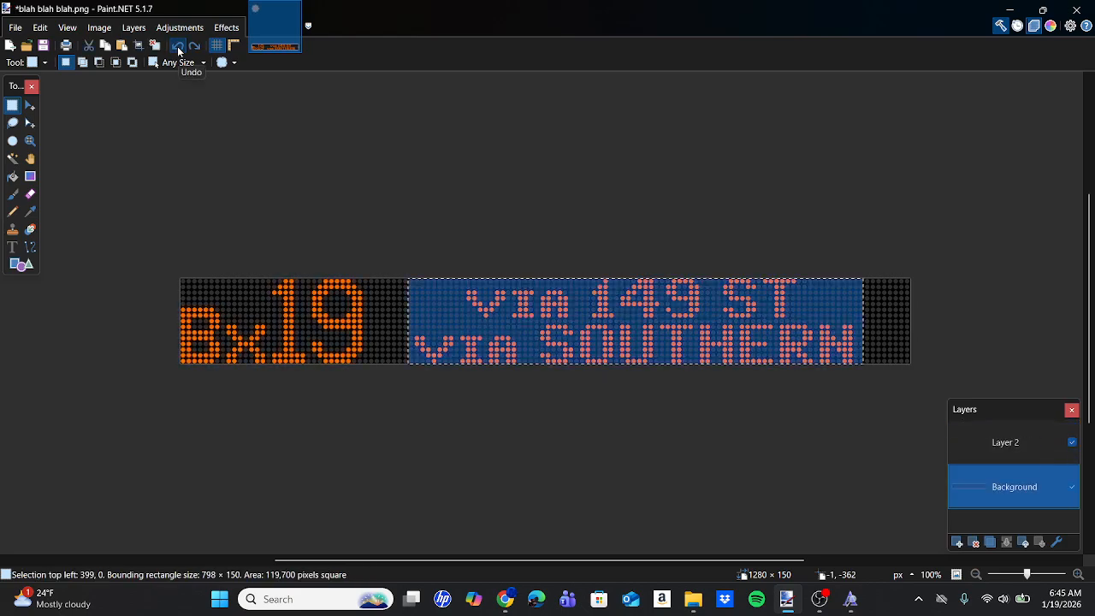
pyautogui.click(177, 47)
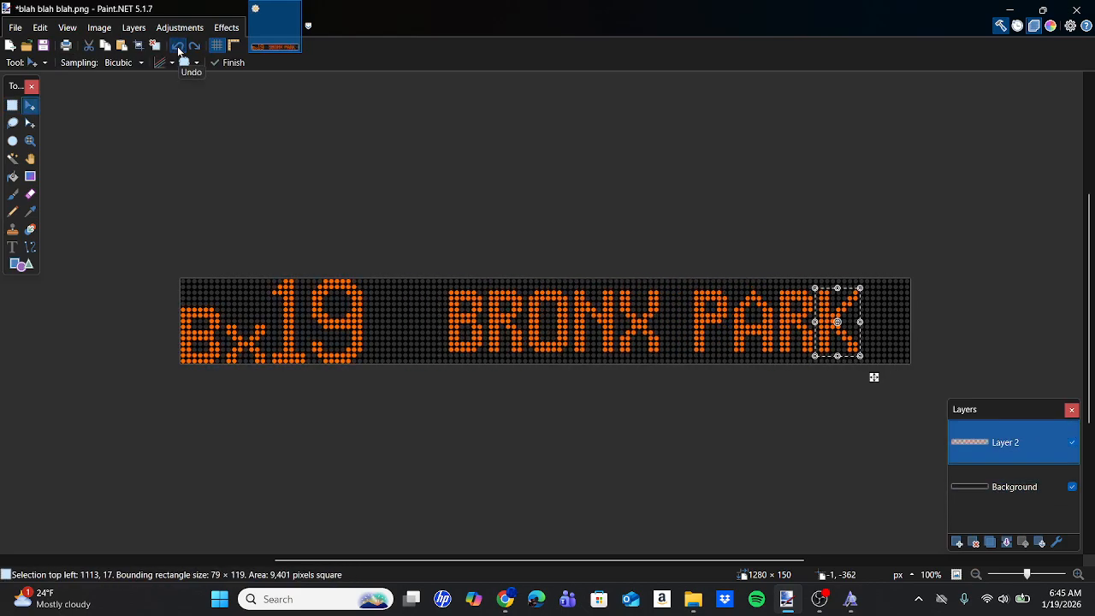
pyautogui.click(1091, 5)
pyautogui.click(543, 349)
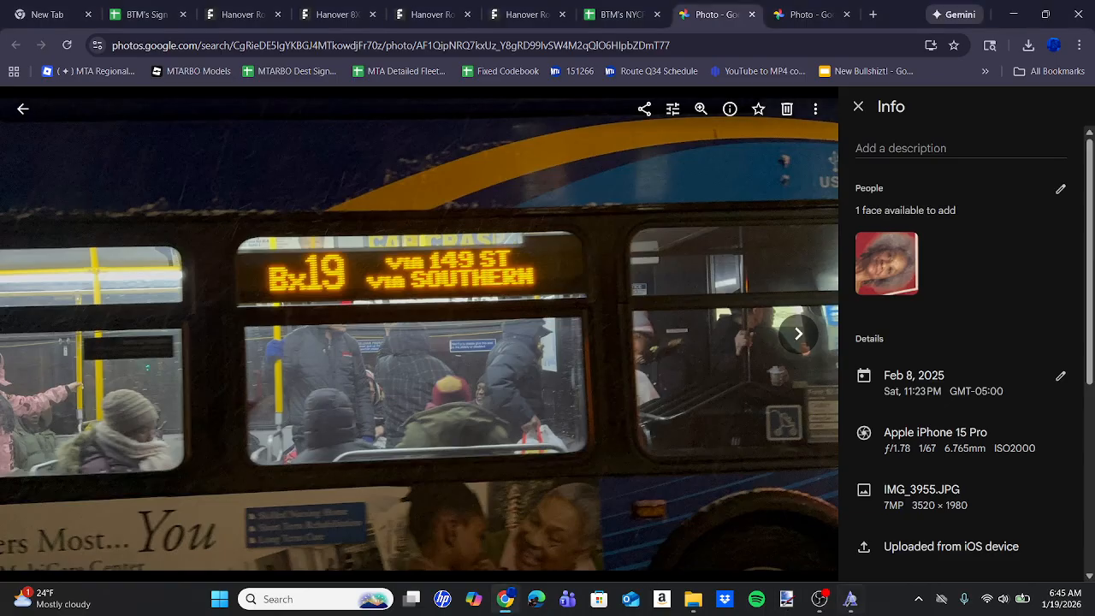
# Reopen Paint.NET with an untitled image, then copy the blank 48X15 dot-grid image from the Bus Signs folder in File Explorer.
pyautogui.click(780, 609)
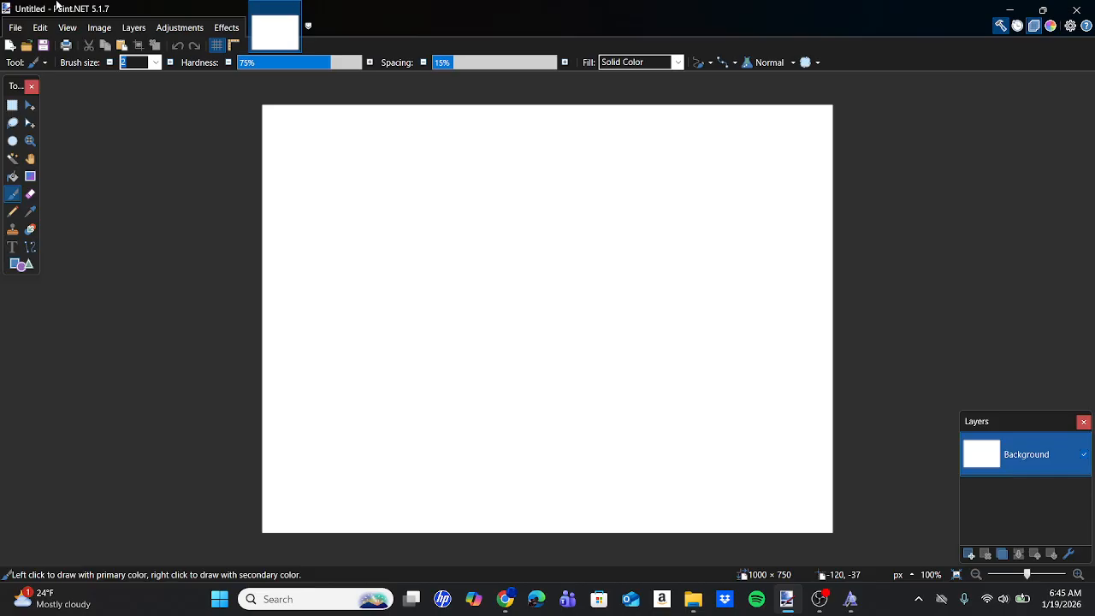
pyautogui.click(99, 27)
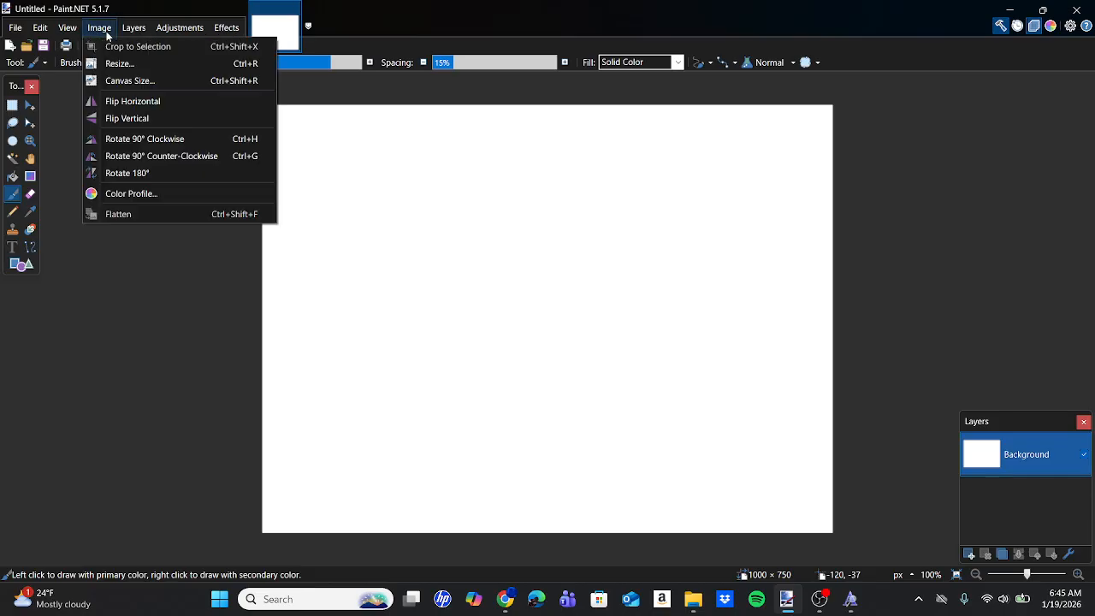
pyautogui.click(694, 599)
pyautogui.click(604, 487)
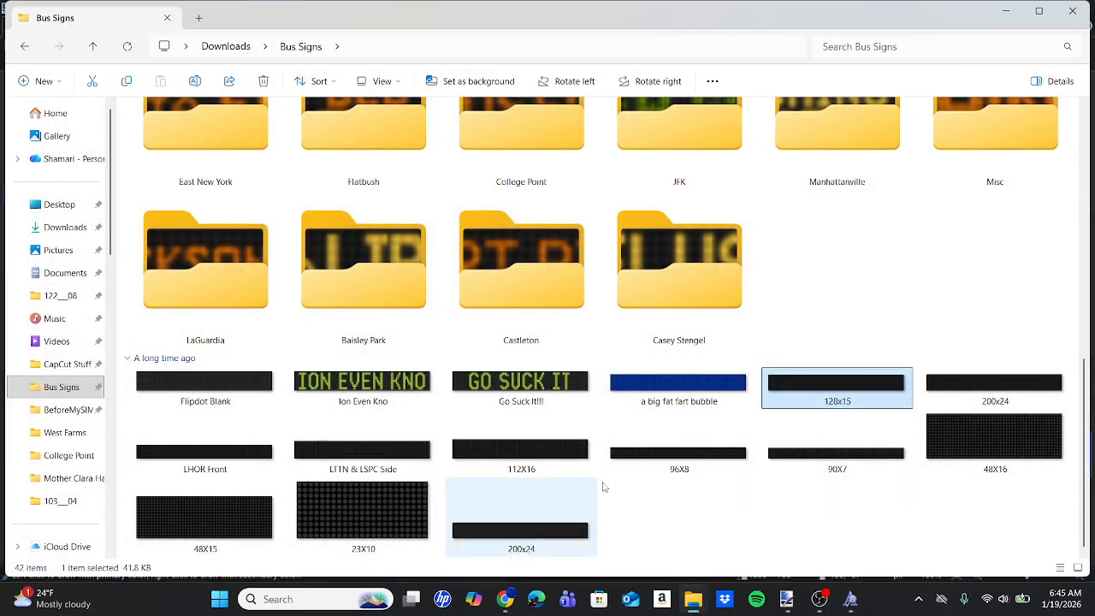
pyautogui.click(227, 514)
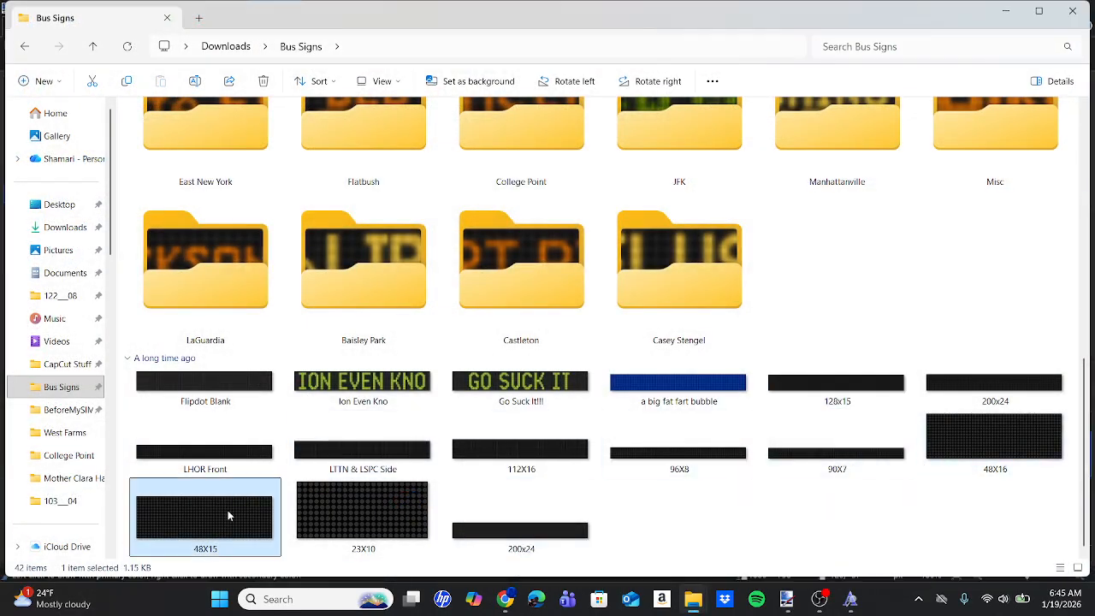
# Switch to Paint.NET and resize the untitled image to 480 by 150 pixels.
pyautogui.click(786, 599)
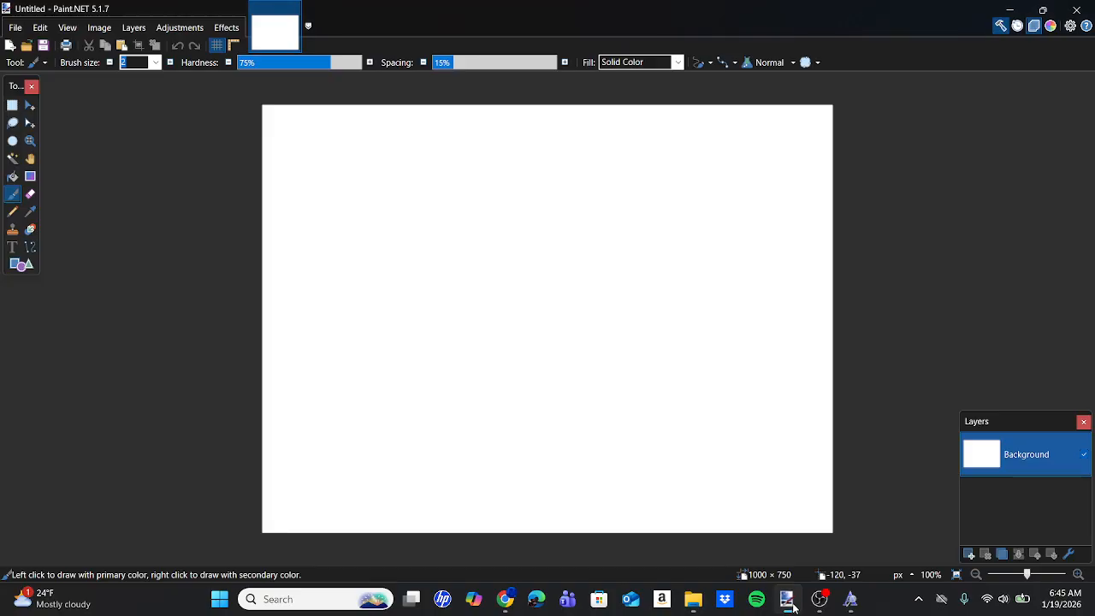
pyautogui.click(99, 28)
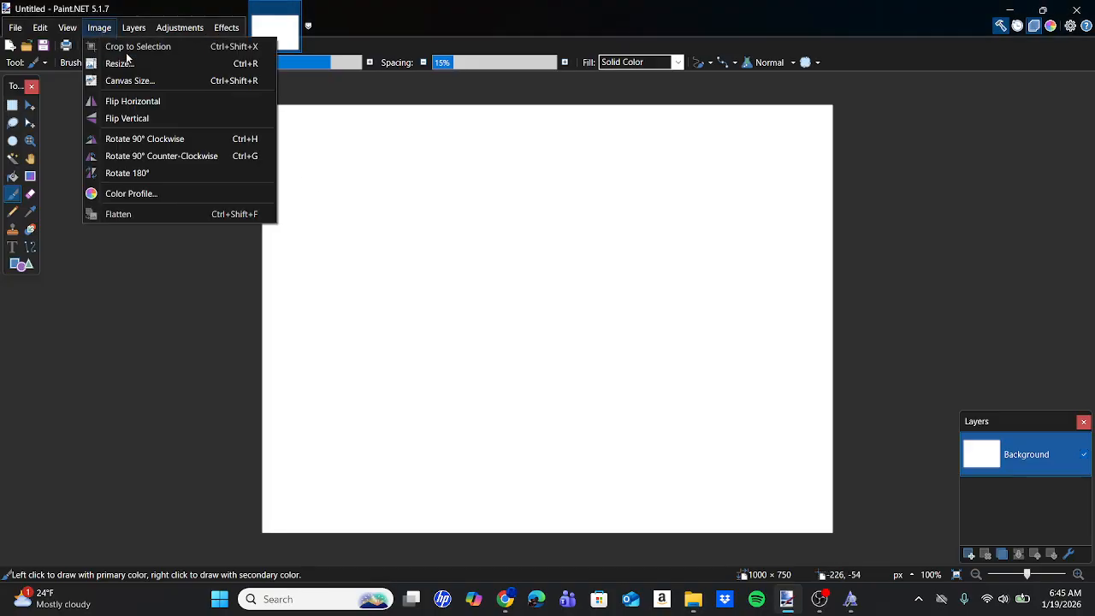
pyautogui.click(127, 61)
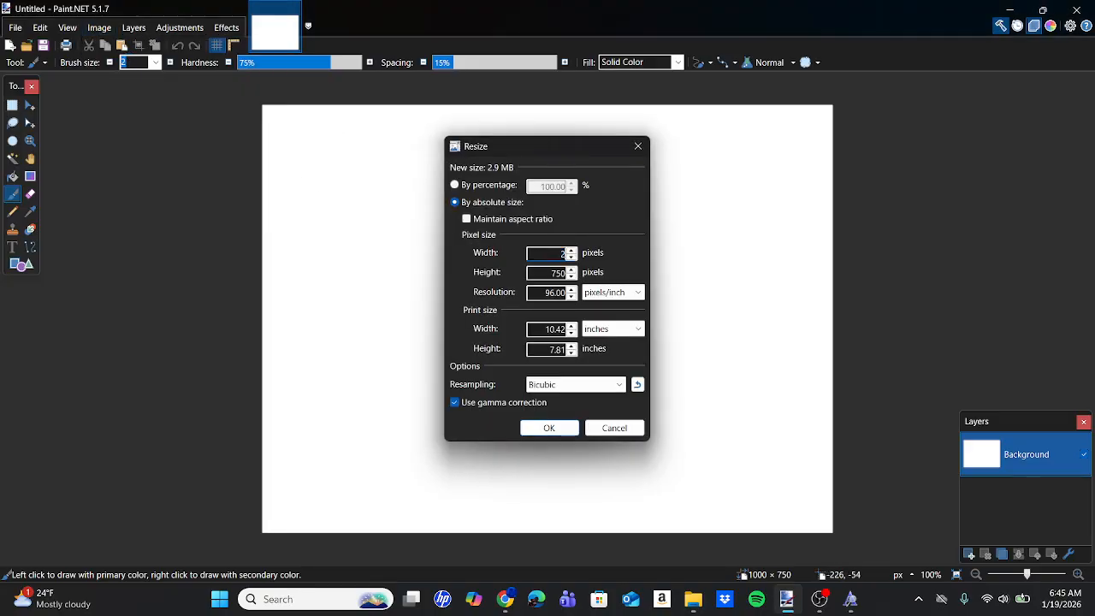
pyautogui.write('2')
pyautogui.press('BackSpace')
pyautogui.write('480')
pyautogui.doubleClick(557, 274)
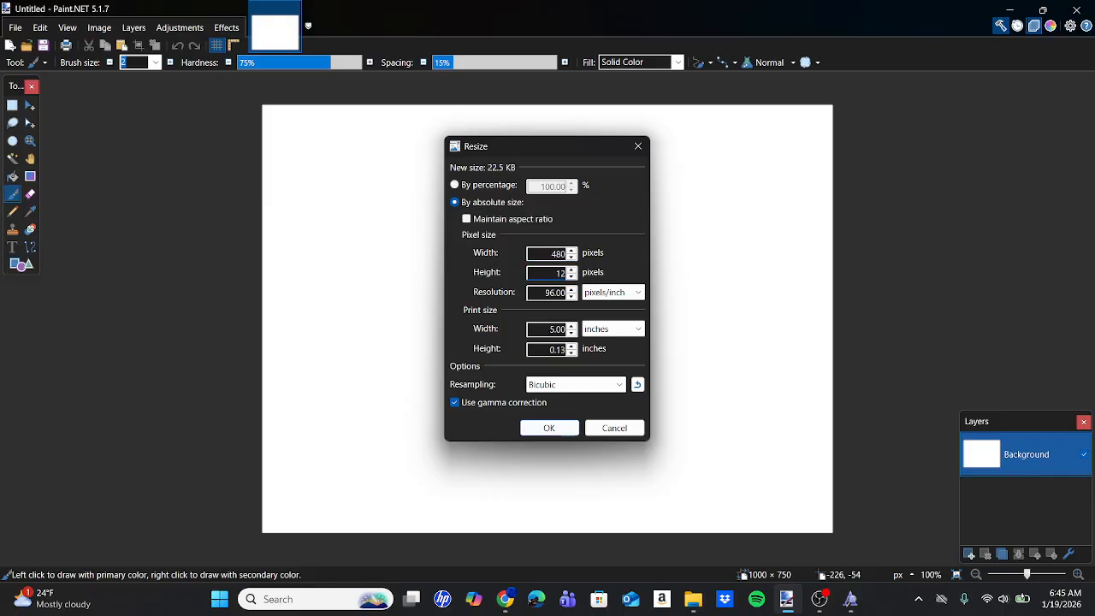
pyautogui.write('150')
pyautogui.press('Return')
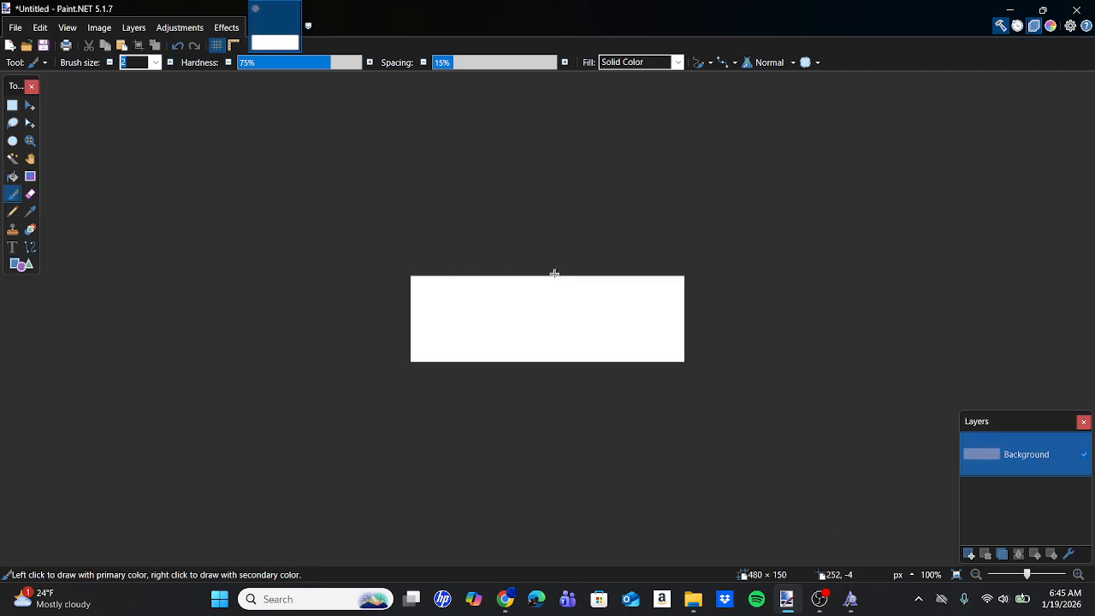
# Replace the white background with the copied 48X15 dot grid and add a new layer above it.
pyautogui.hotkey('ctrl', 'a')
pyautogui.press('Delete')
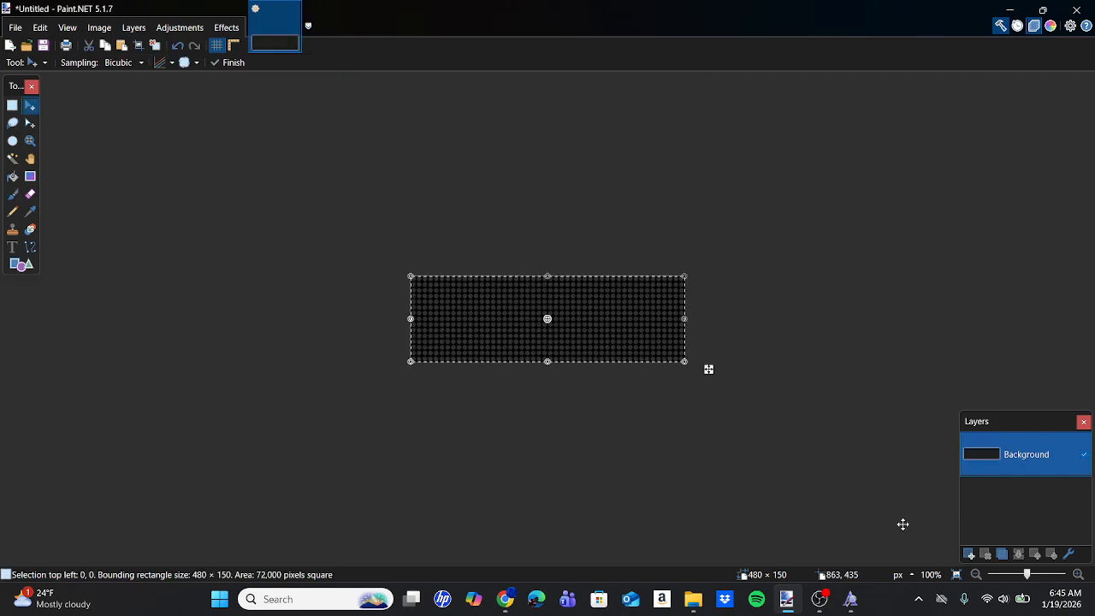
pyautogui.click(970, 555)
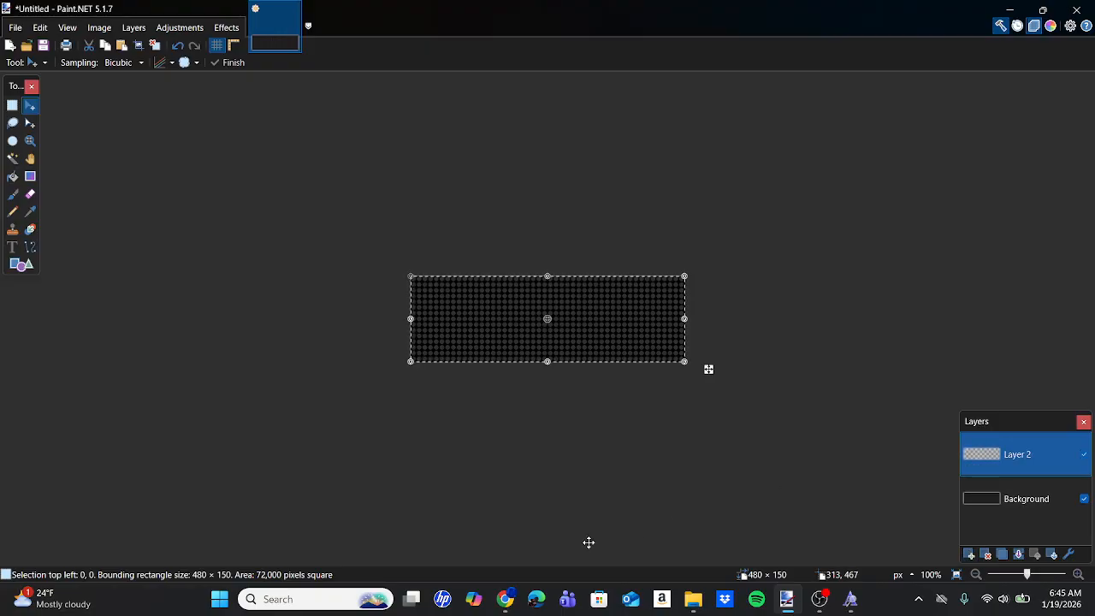
# Close the side-sign photo's tab in Chrome, check the rear Bx19 sign photo, and return to Paint.NET.
pyautogui.click(516, 603)
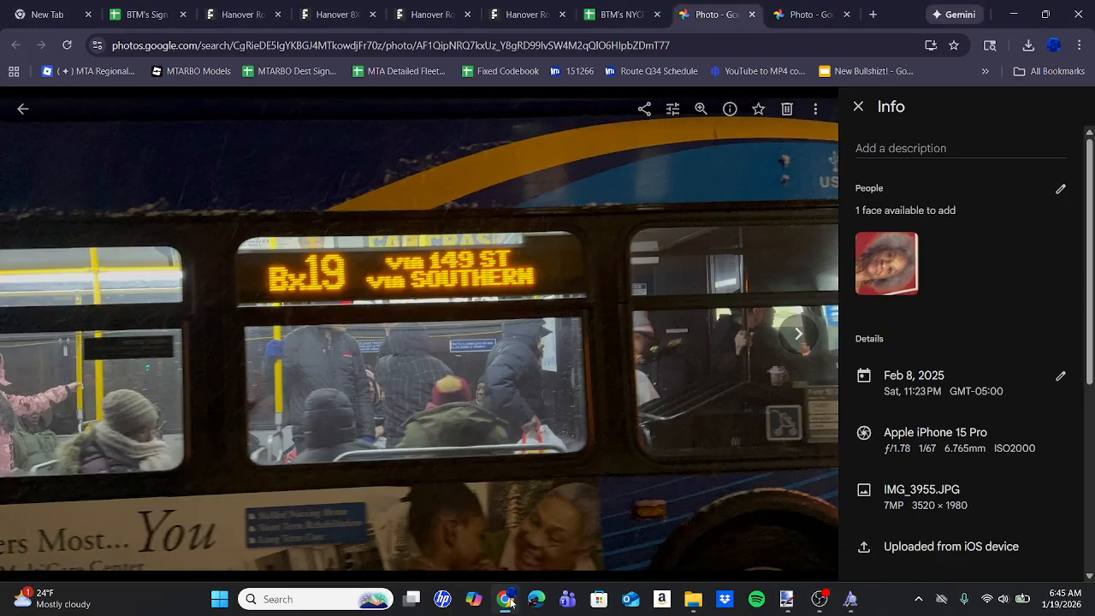
pyautogui.click(754, 15)
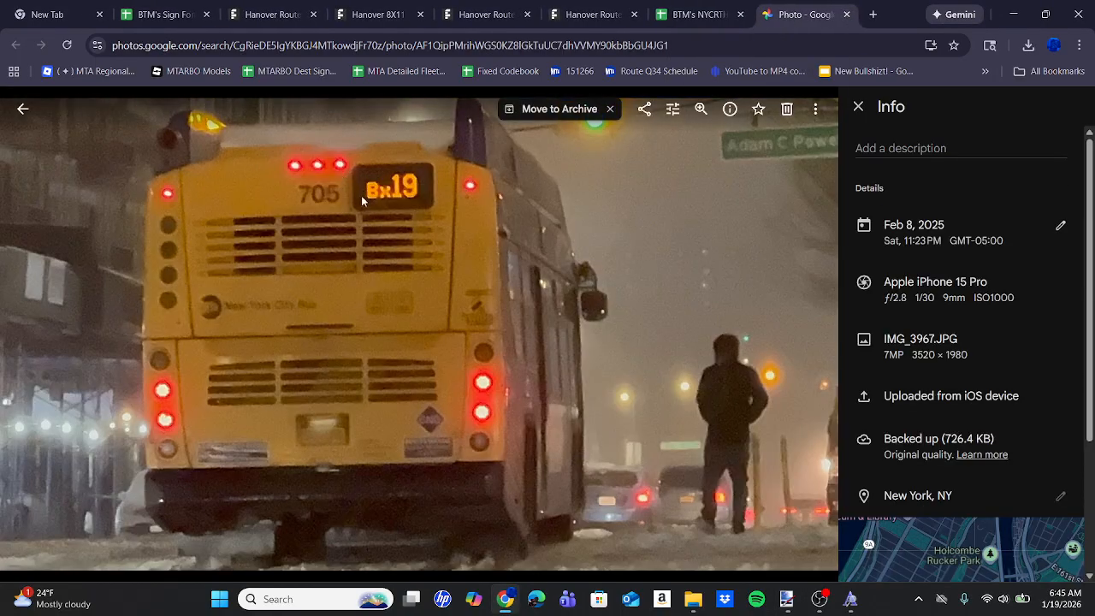
pyautogui.click(787, 599)
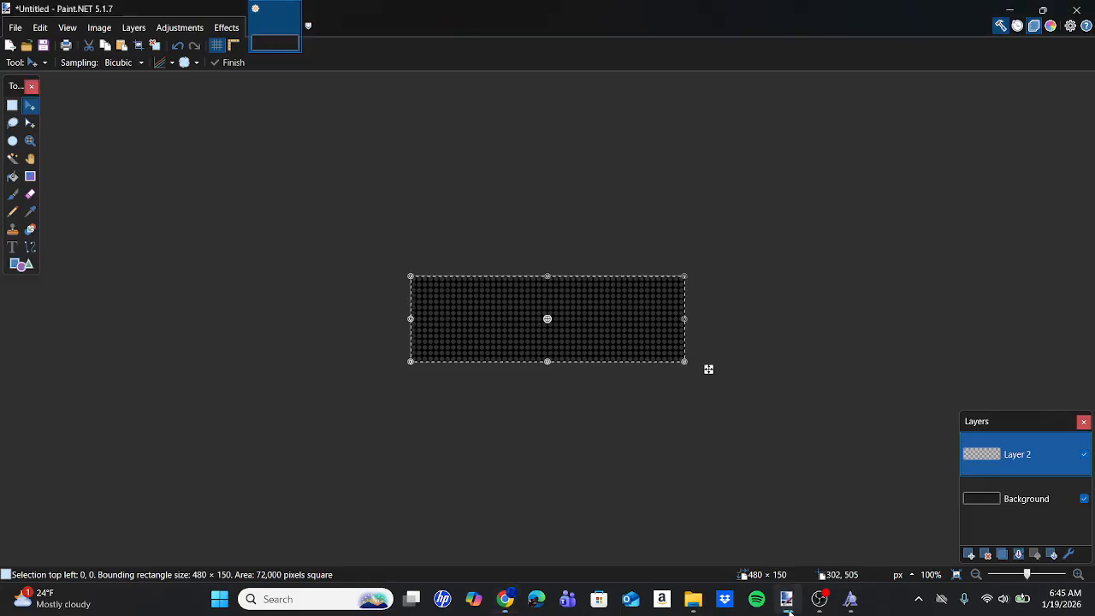
# Add the text "Bx19" on the new layer in the Hanover Route15 font at size 112.5.
pyautogui.click(12, 247)
pyautogui.click(490, 313)
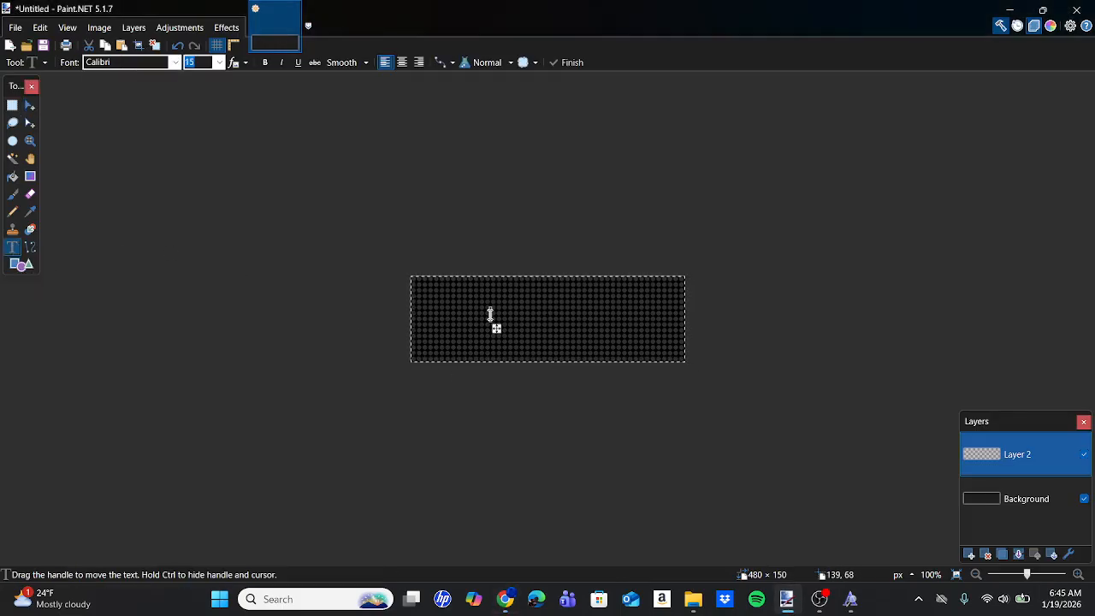
pyautogui.click(175, 62)
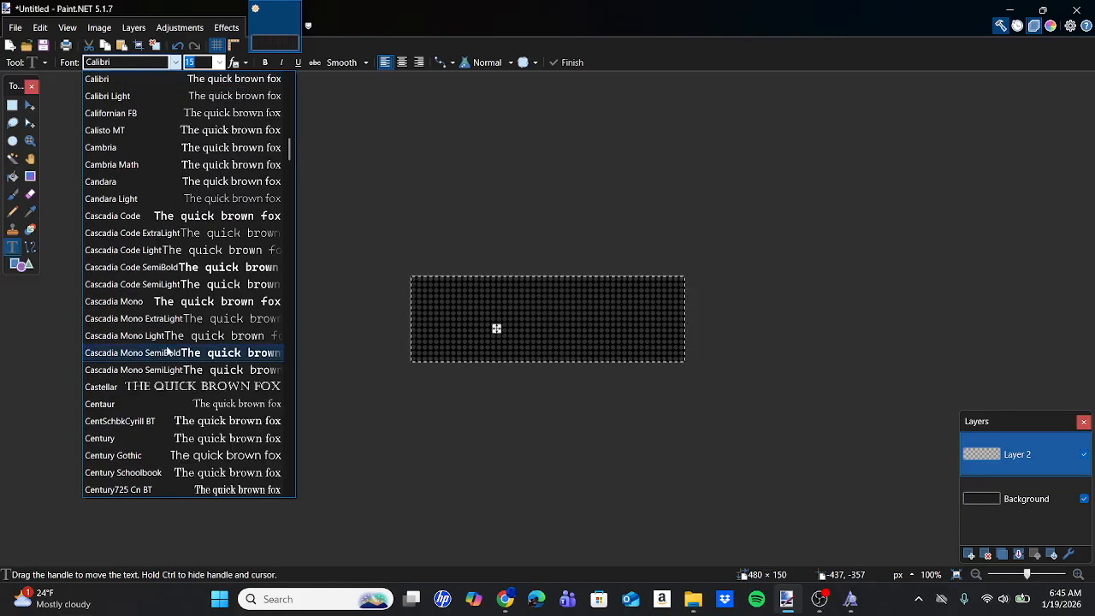
pyautogui.scroll(-5, 167, 351)
pyautogui.scroll(-8, 167, 350)
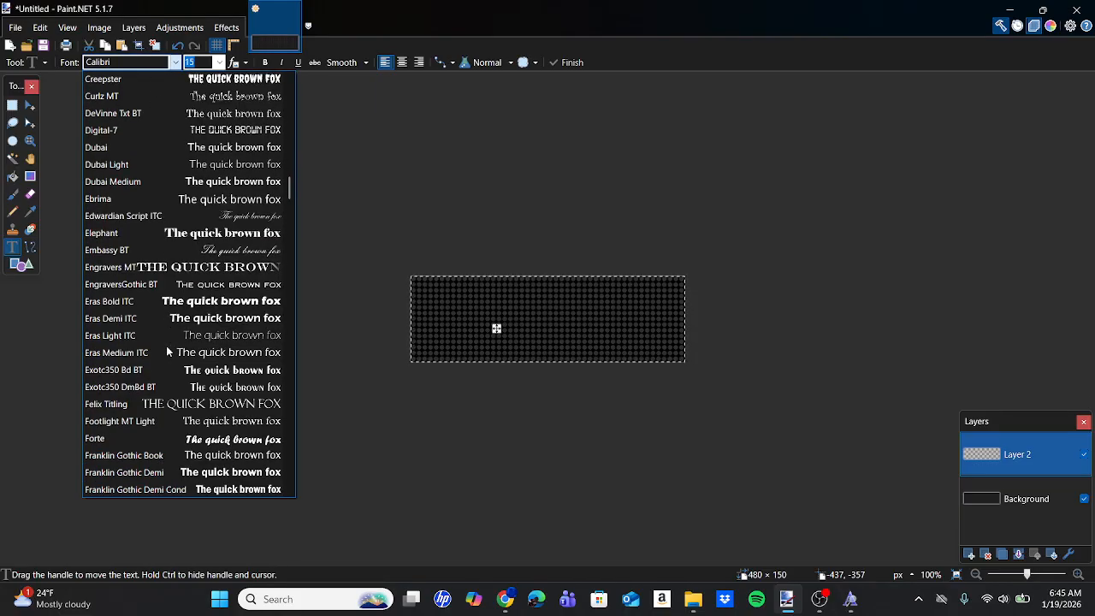
pyautogui.scroll(-12, 167, 351)
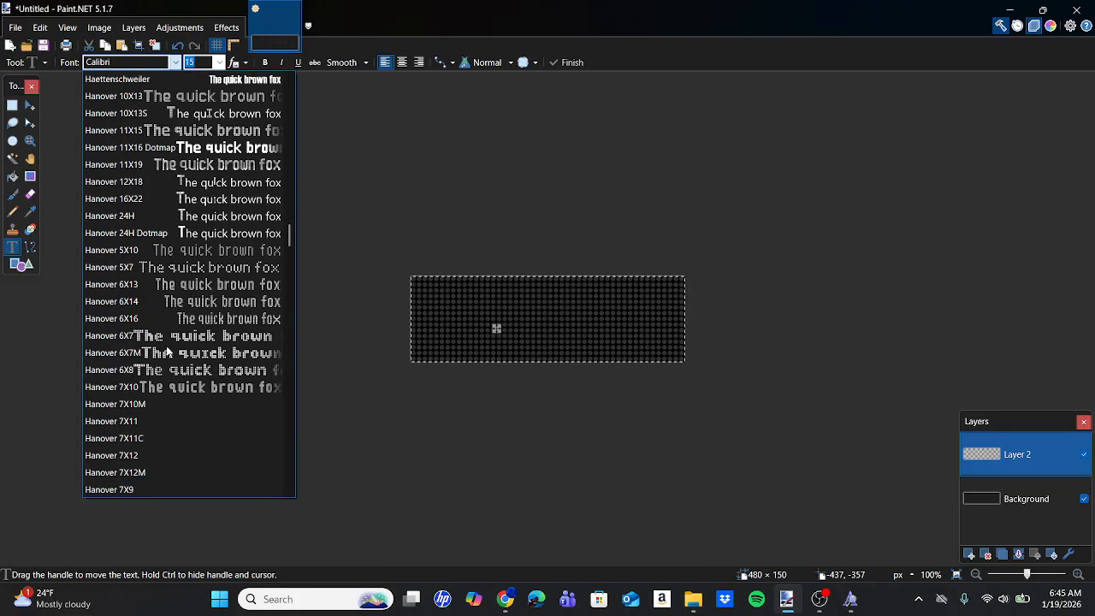
pyautogui.scroll(-5, 171, 454)
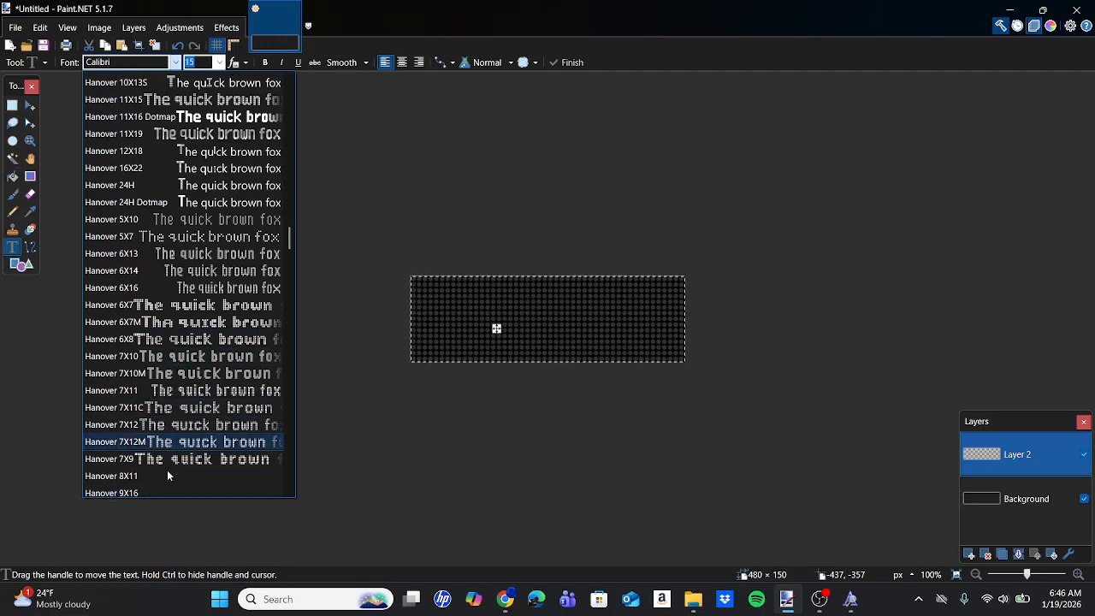
pyautogui.scroll(-2, 168, 475)
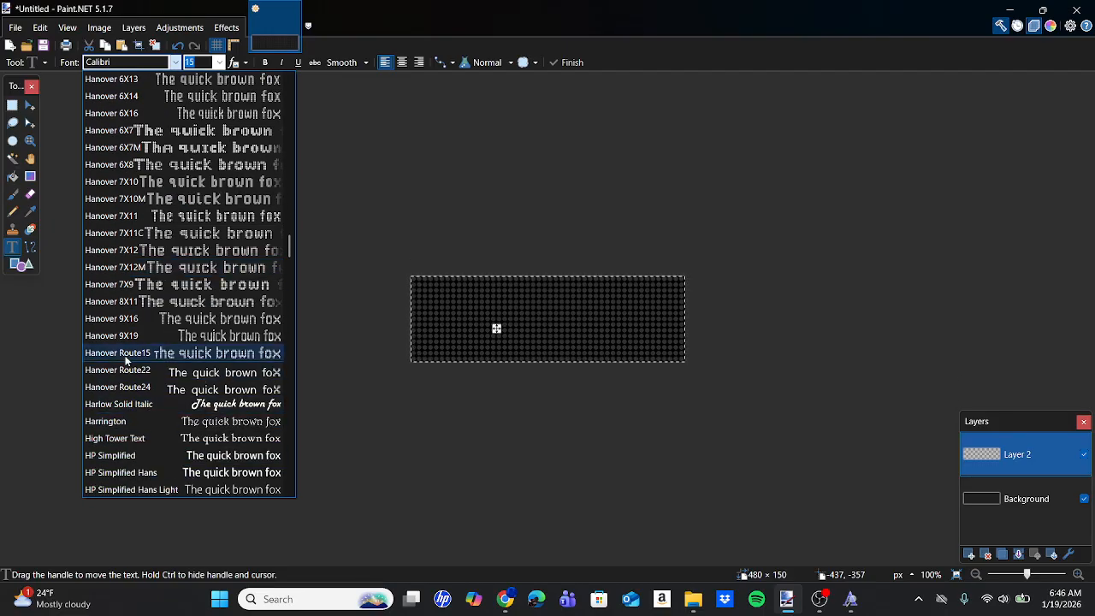
pyautogui.click(128, 352)
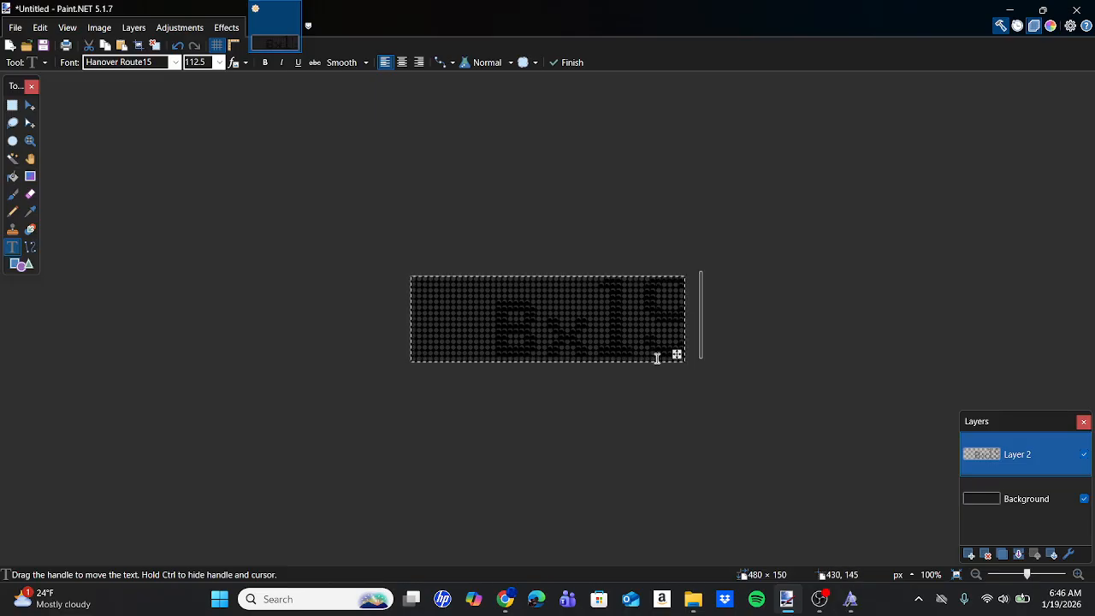
# Move the Bx19 text fully onto the dot grid and colour it orange (FF6A00).
pyautogui.moveTo(674, 355); pyautogui.dragTo(674, 357)
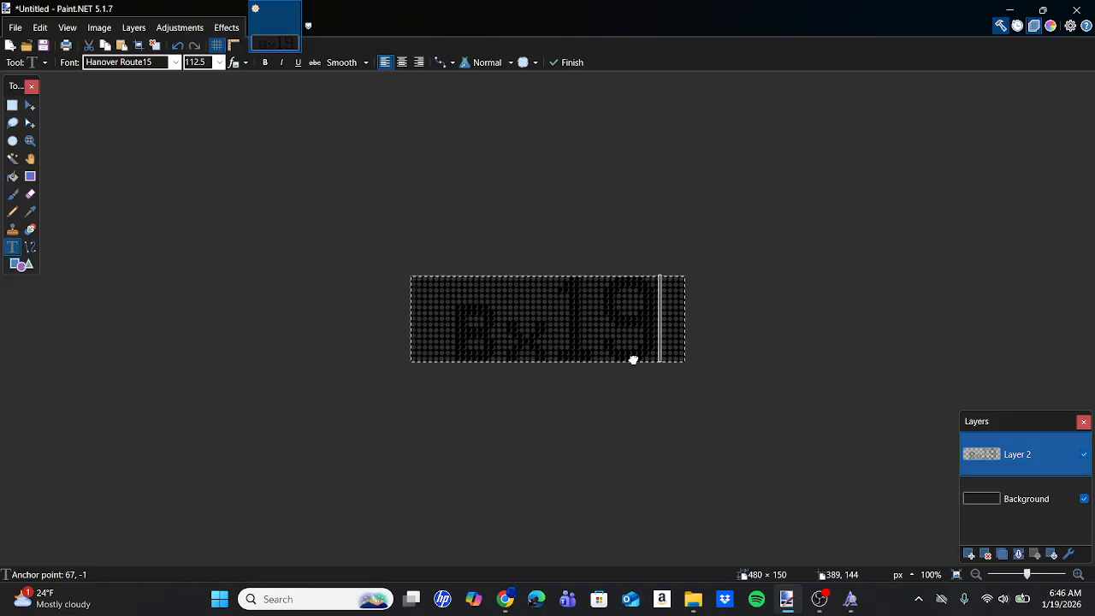
pyautogui.moveTo(633, 360); pyautogui.dragTo(666, 355)
pyautogui.click(1052, 27)
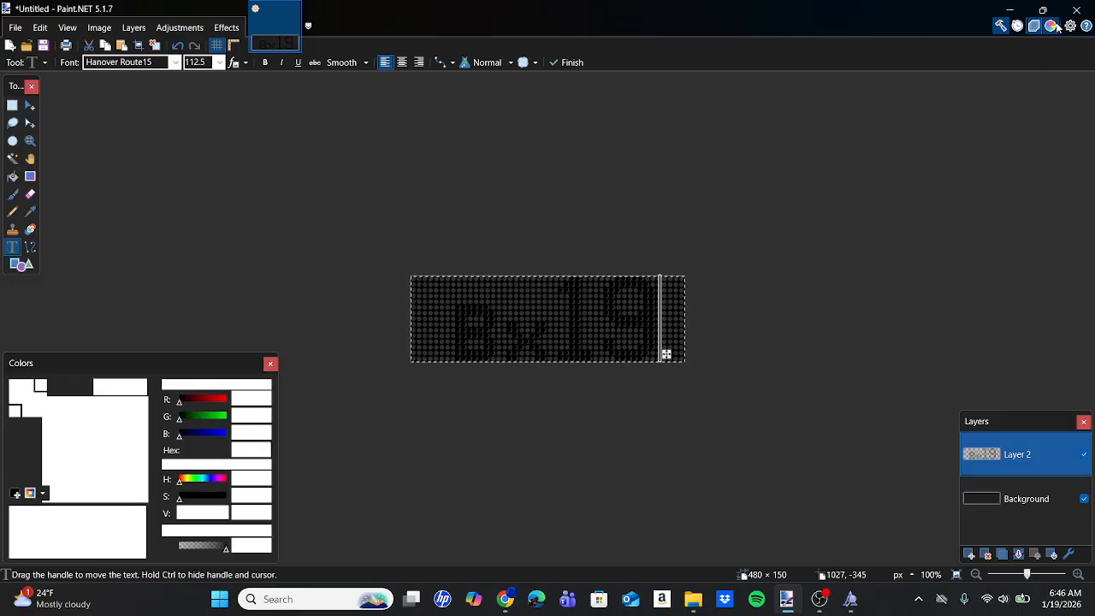
pyautogui.click(38, 514)
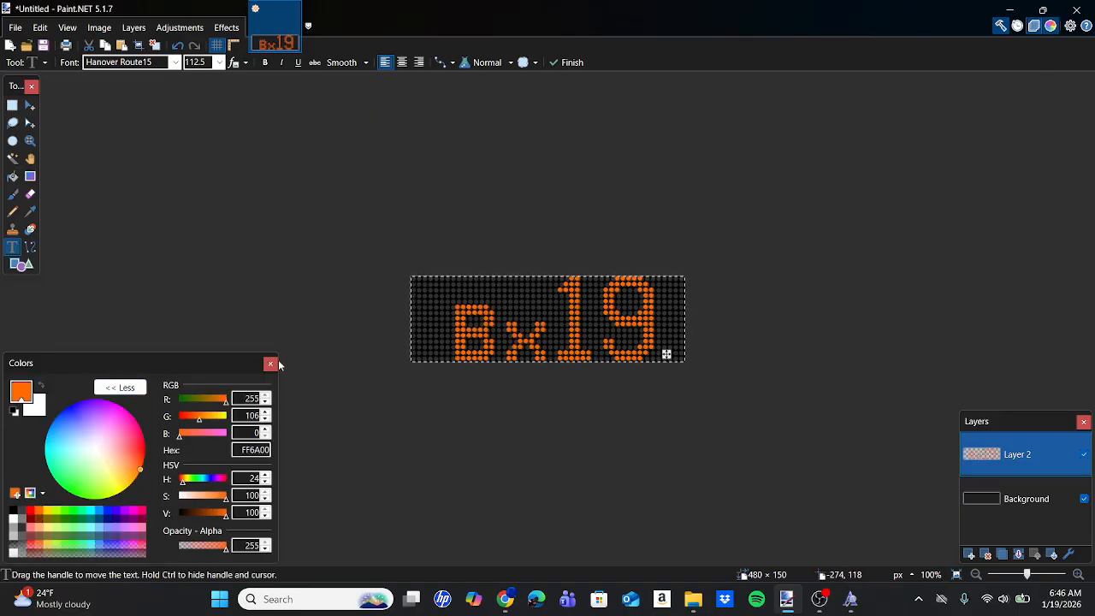
pyautogui.click(269, 365)
# Align the Bx19 text with the grid's dots and shift it one dot to the left.
pyautogui.scroll(3, 617, 353)
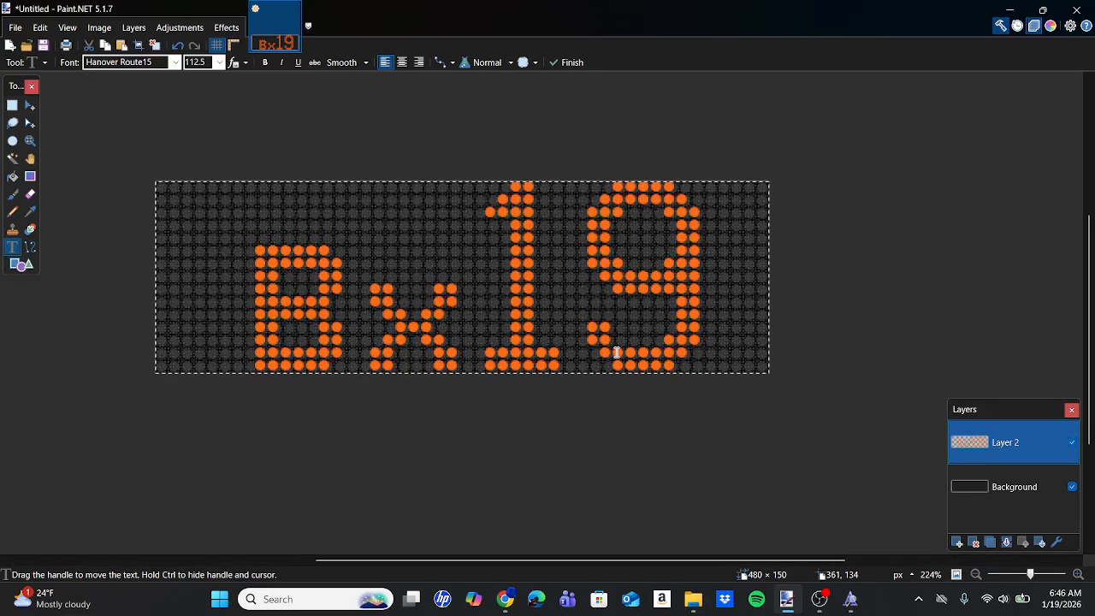
pyautogui.moveTo(751, 357); pyautogui.dragTo(738, 360)
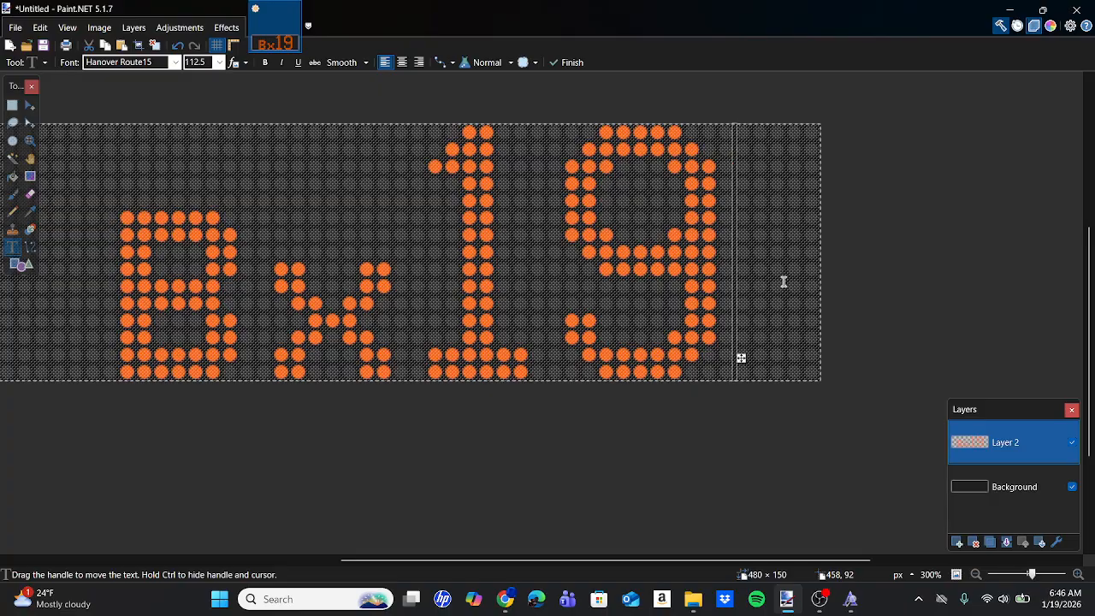
pyautogui.hscroll(-3, 506, 325)
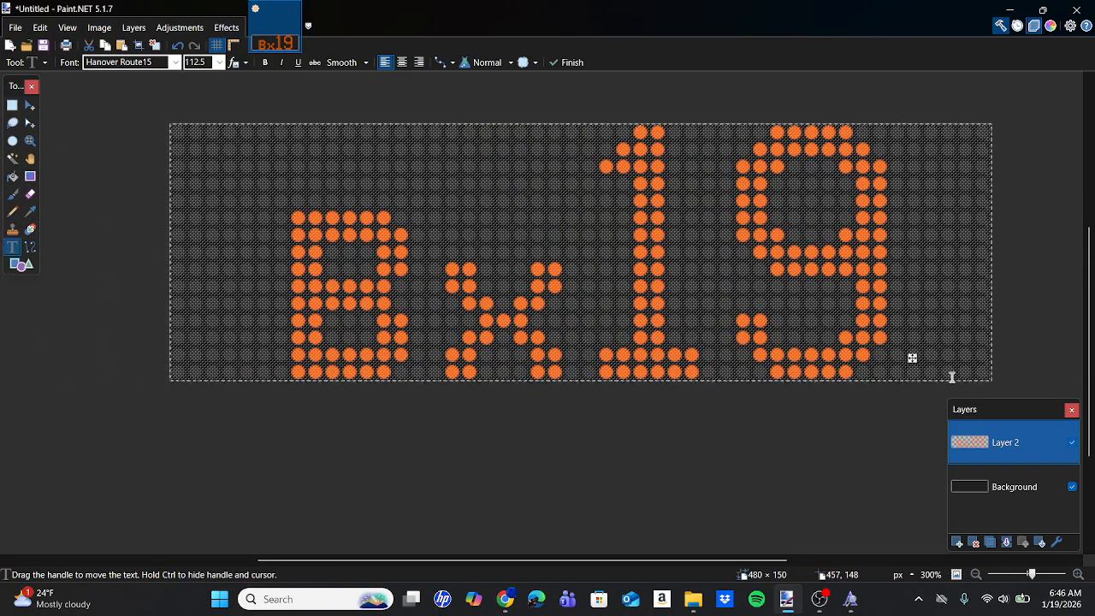
pyautogui.keyDown('ctrl'); pyautogui.scroll(5, 951, 368); pyautogui.keyUp('ctrl')
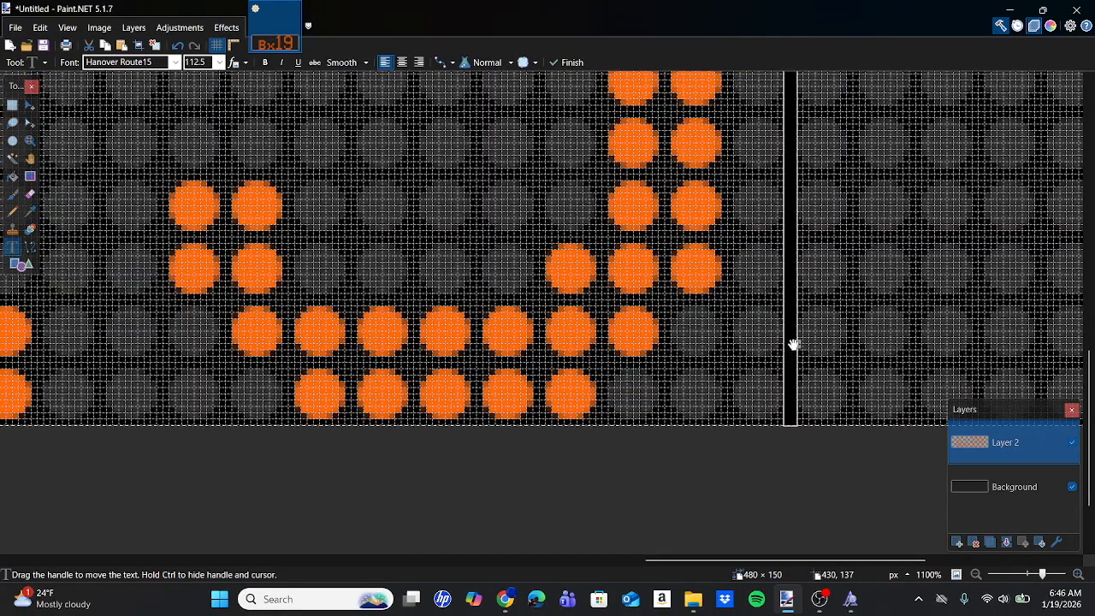
pyautogui.moveTo(792, 345); pyautogui.dragTo(733, 342)
pyautogui.keyDown('ctrl'); pyautogui.scroll(-4, 734, 342); pyautogui.keyUp('ctrl')
pyautogui.keyDown('ctrl'); pyautogui.scroll(-2, 733, 339); pyautogui.keyUp('ctrl')
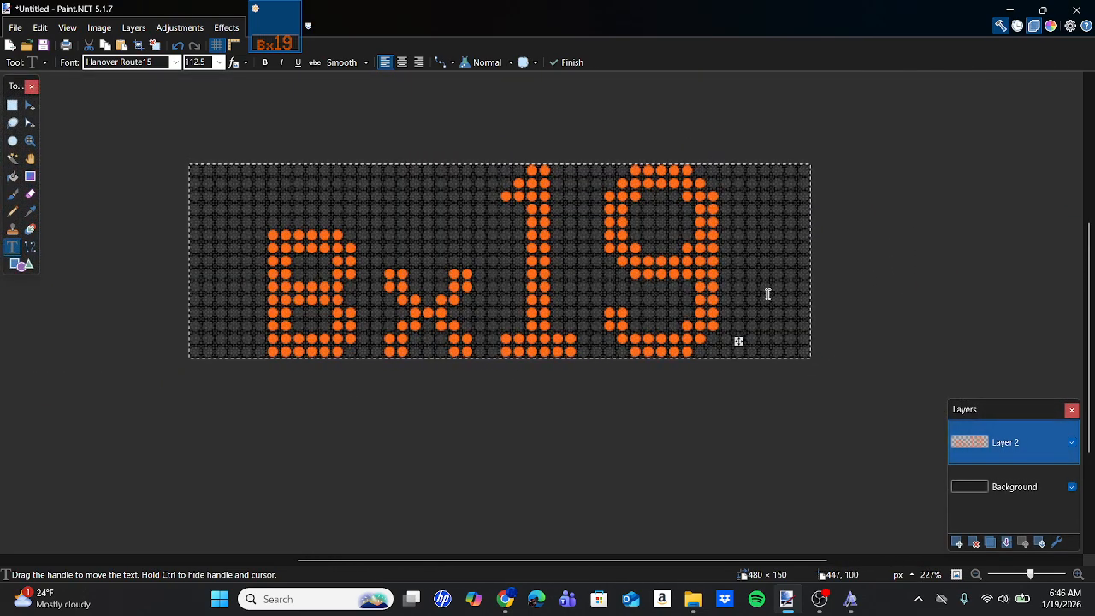
# Examine the empty dot columns on both sides of the Bx19 text to check its centring.
pyautogui.keyDown('ctrl'); pyautogui.scroll(4, 765, 296); pyautogui.keyUp('ctrl')
pyautogui.hscroll(-6, 442, 291)
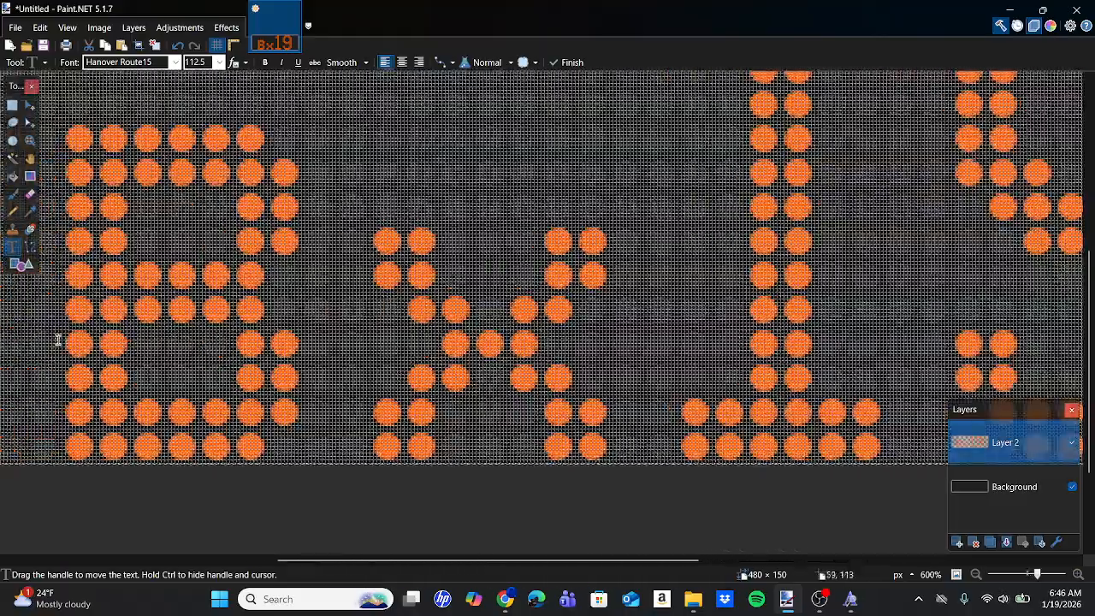
pyautogui.hscroll(6, 724, 274)
pyautogui.keyDown('ctrl'); pyautogui.scroll(2, 697, 372); pyautogui.keyUp('ctrl')
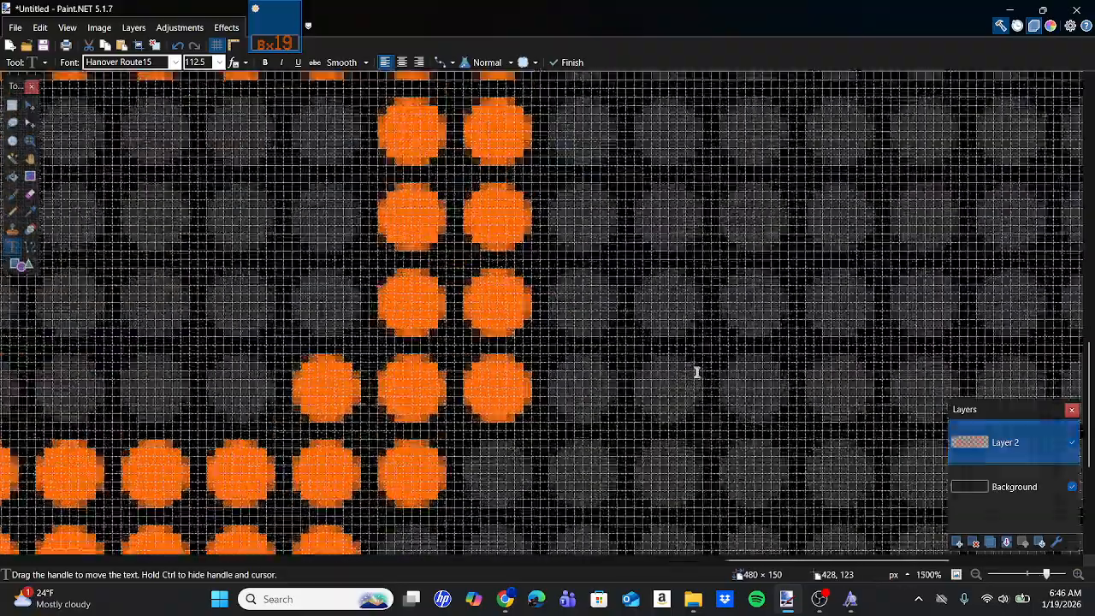
pyautogui.keyDown('ctrl'); pyautogui.scroll(-5, 698, 373); pyautogui.keyUp('ctrl')
pyautogui.keyDown('ctrl'); pyautogui.scroll(-2, 698, 372); pyautogui.keyUp('ctrl')
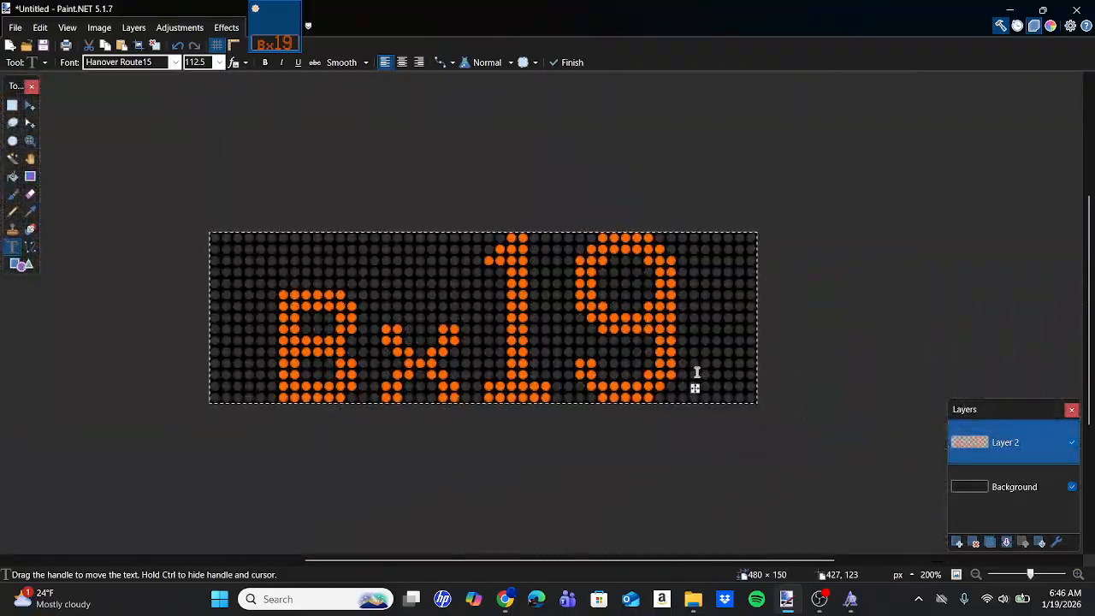
pyautogui.keyDown('ctrl'); pyautogui.scroll(-1, 694, 373); pyautogui.keyUp('ctrl')
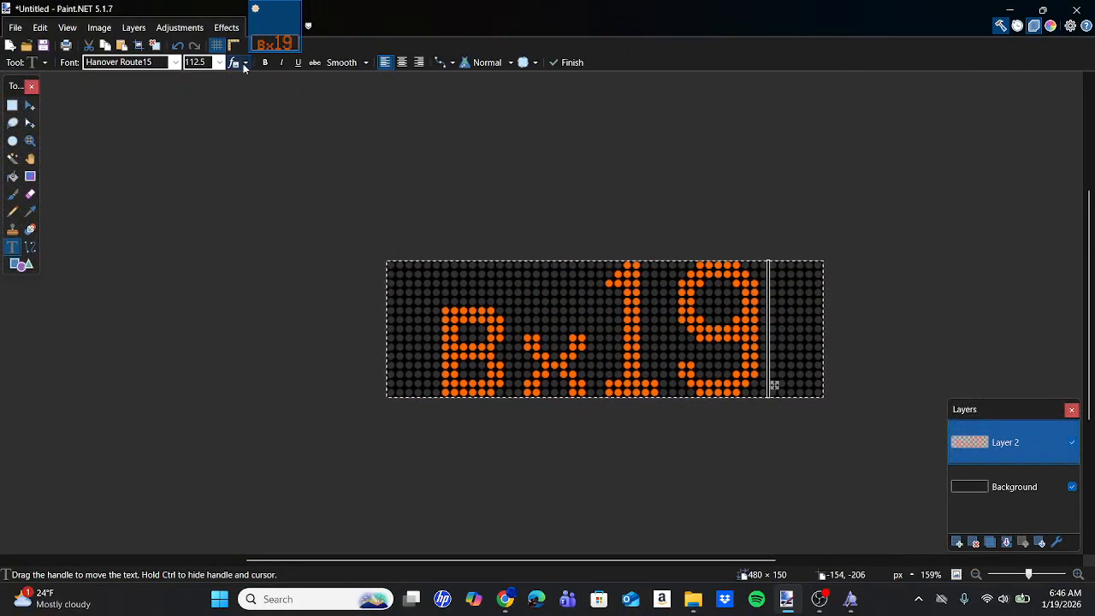
# Apply the Glow effect with a radius of 20 to the Bx19 text layer.
pyautogui.click(227, 28)
pyautogui.moveTo(268, 150)
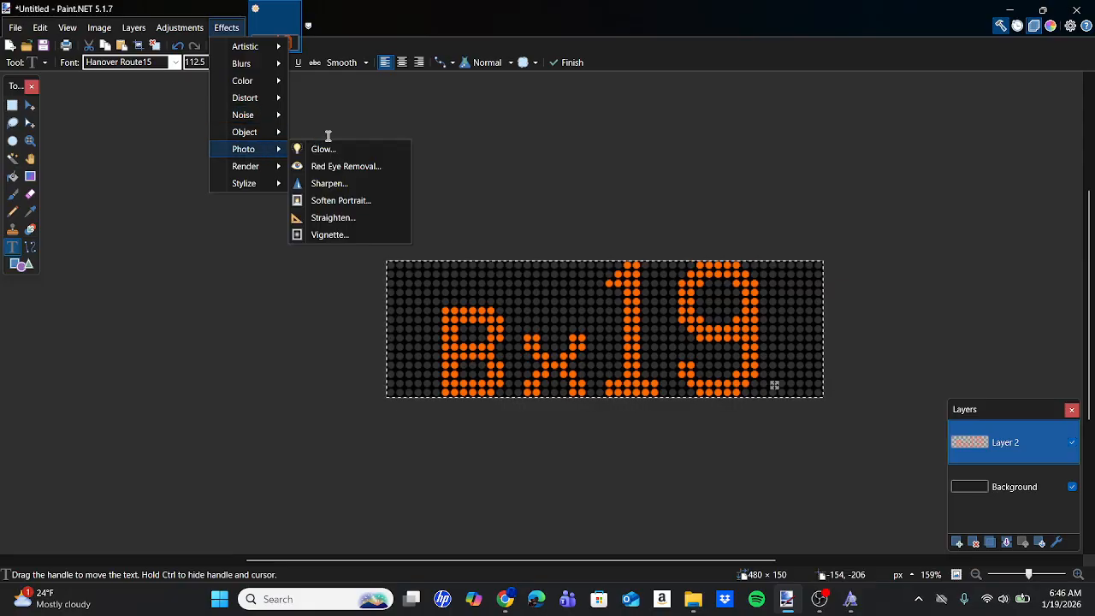
pyautogui.click(319, 147)
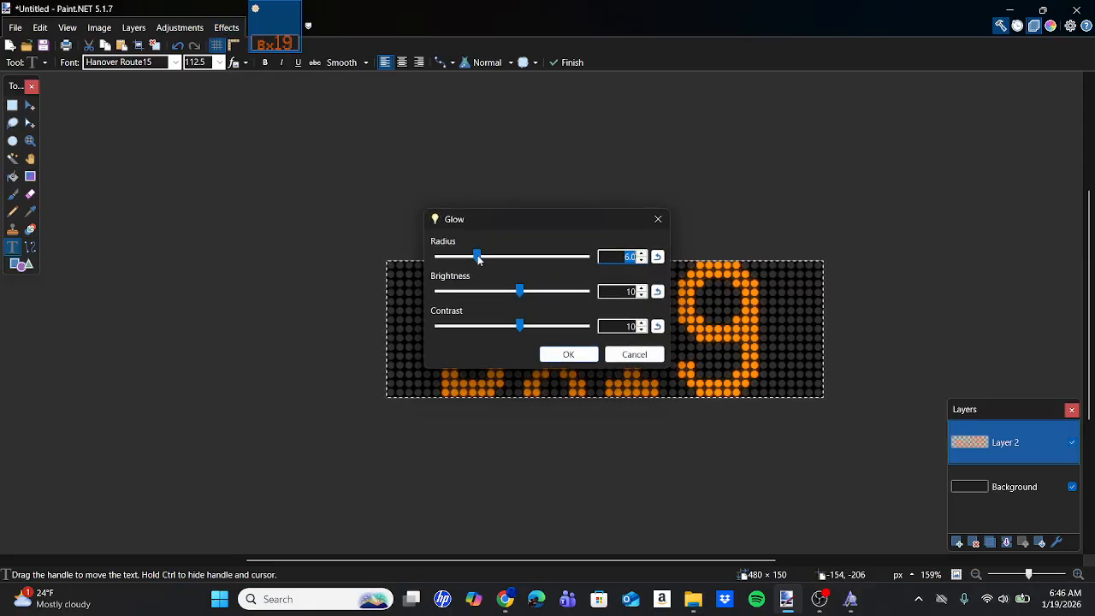
pyautogui.moveTo(477, 256); pyautogui.dragTo(597, 284)
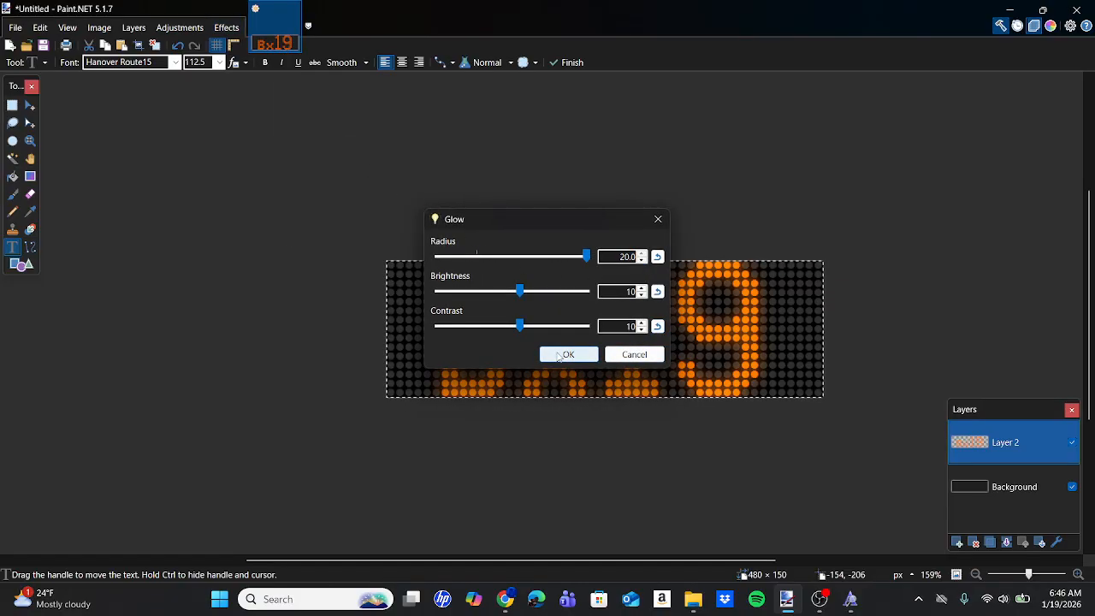
pyautogui.click(565, 354)
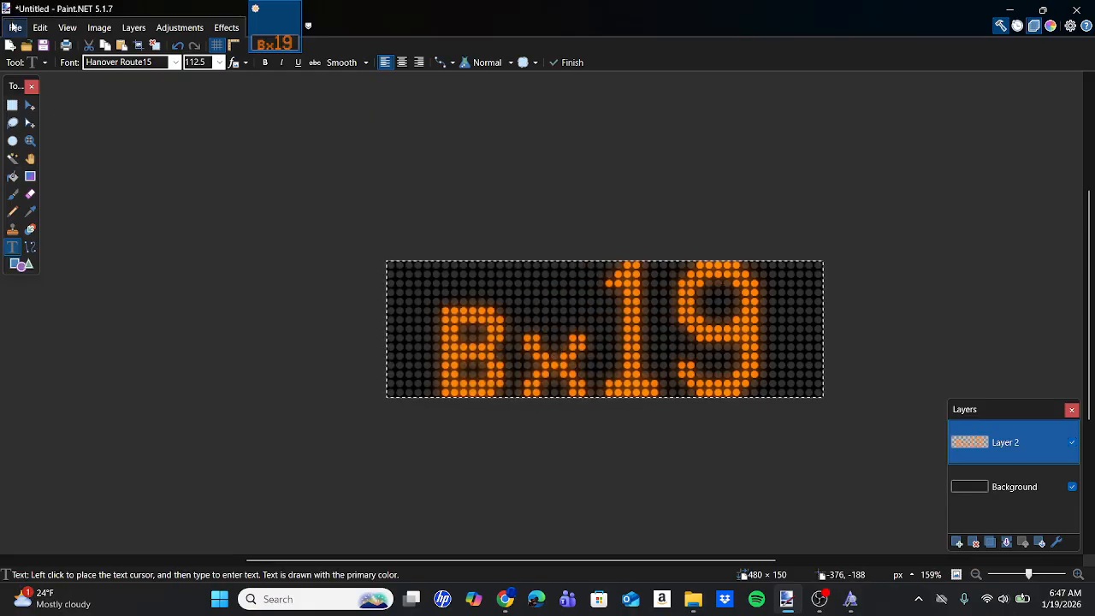
# Save the sign in the Bus Signs folder as a PNG named "Bx19 ig", flattening the image.
pyautogui.click(15, 27)
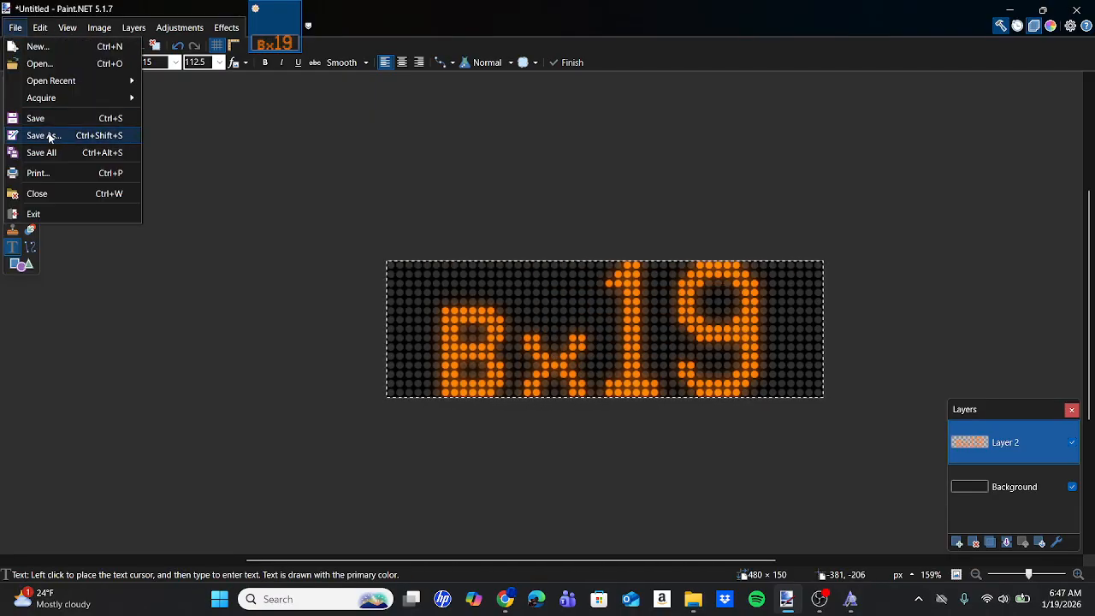
pyautogui.click(49, 135)
pyautogui.click(131, 496)
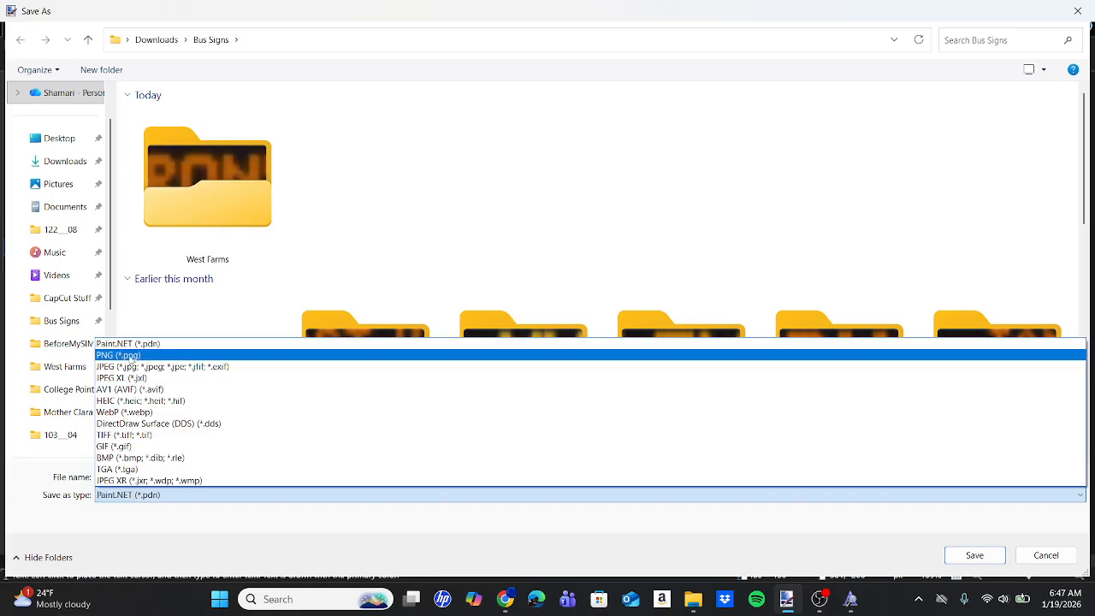
pyautogui.click(130, 357)
pyautogui.click(175, 479)
pyautogui.write('Bx19 ig')
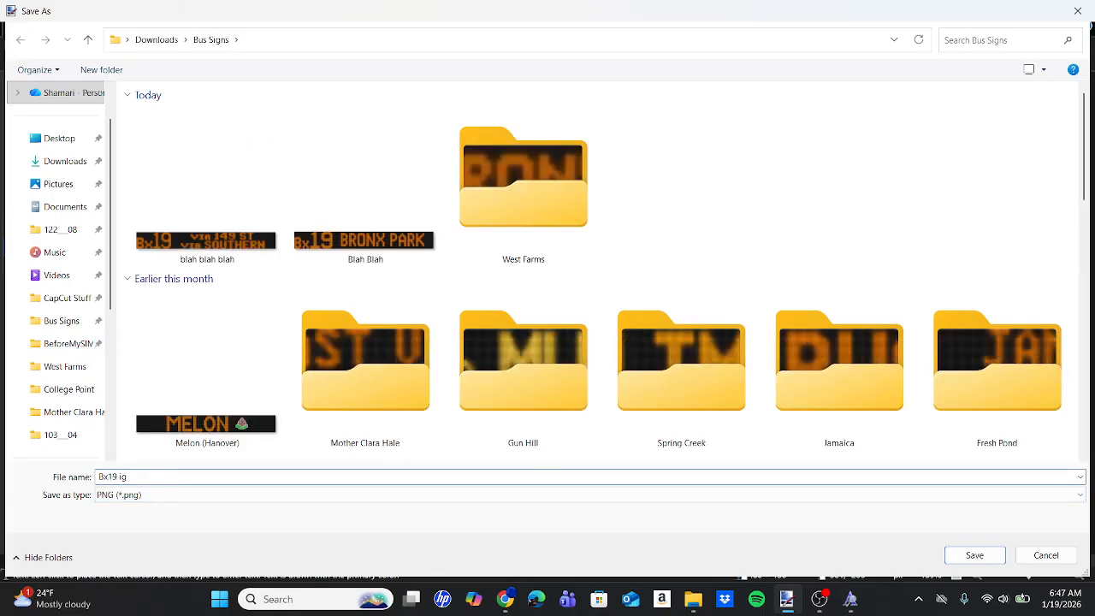
pyautogui.press('Return')
pyautogui.press('Return')
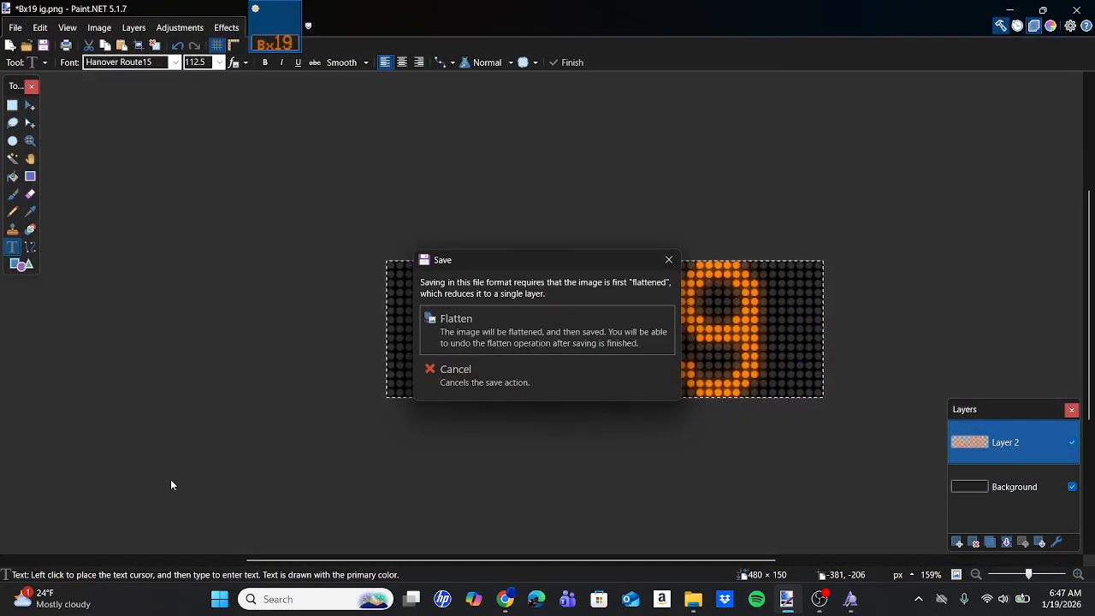
pyautogui.press('Return')
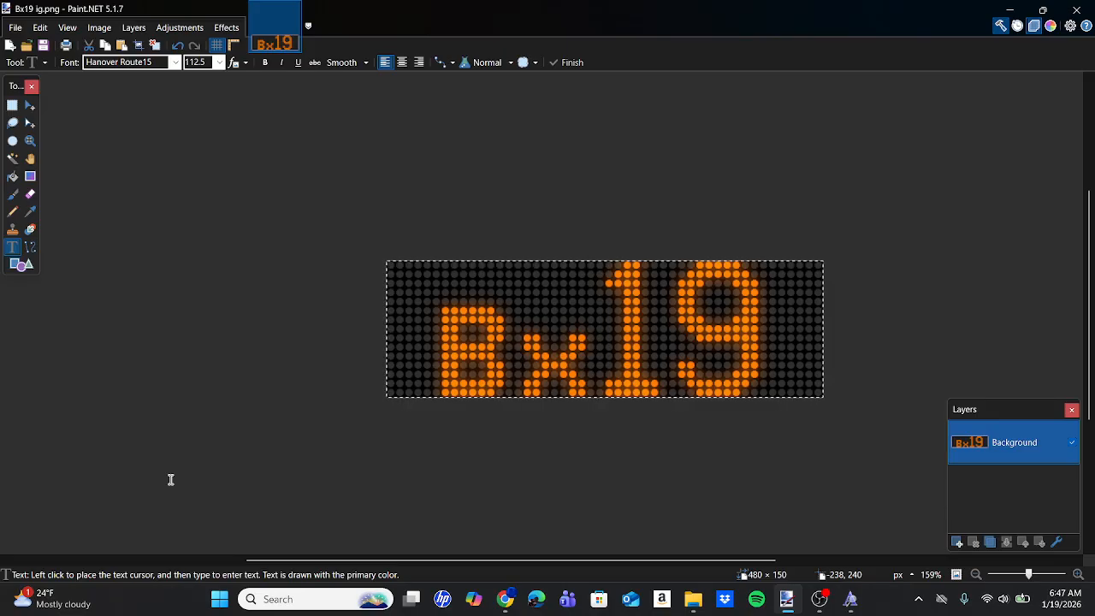
pyautogui.click(819, 599)
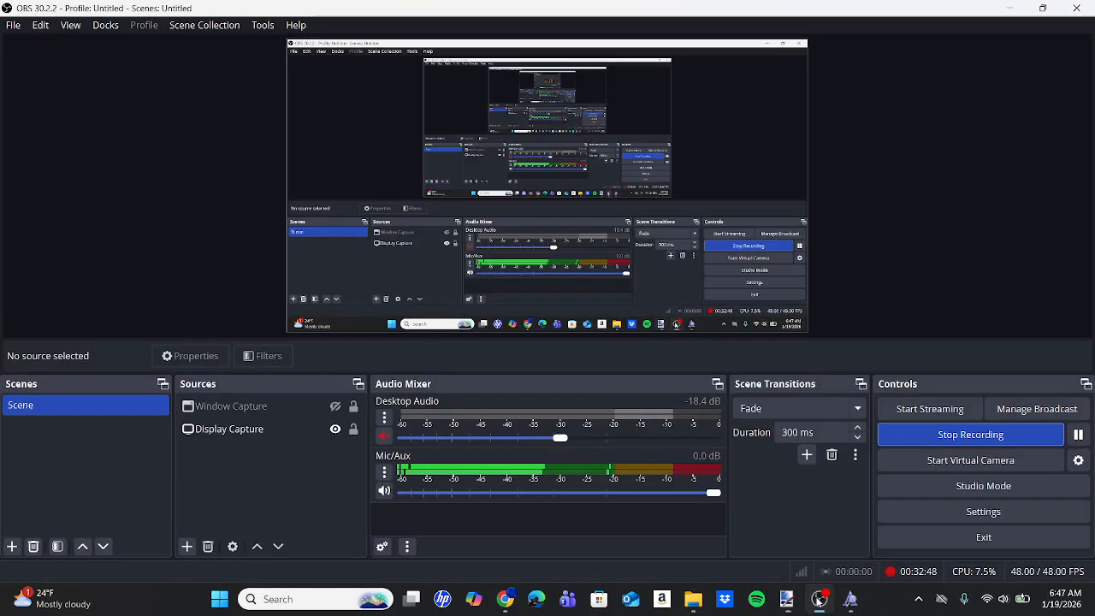